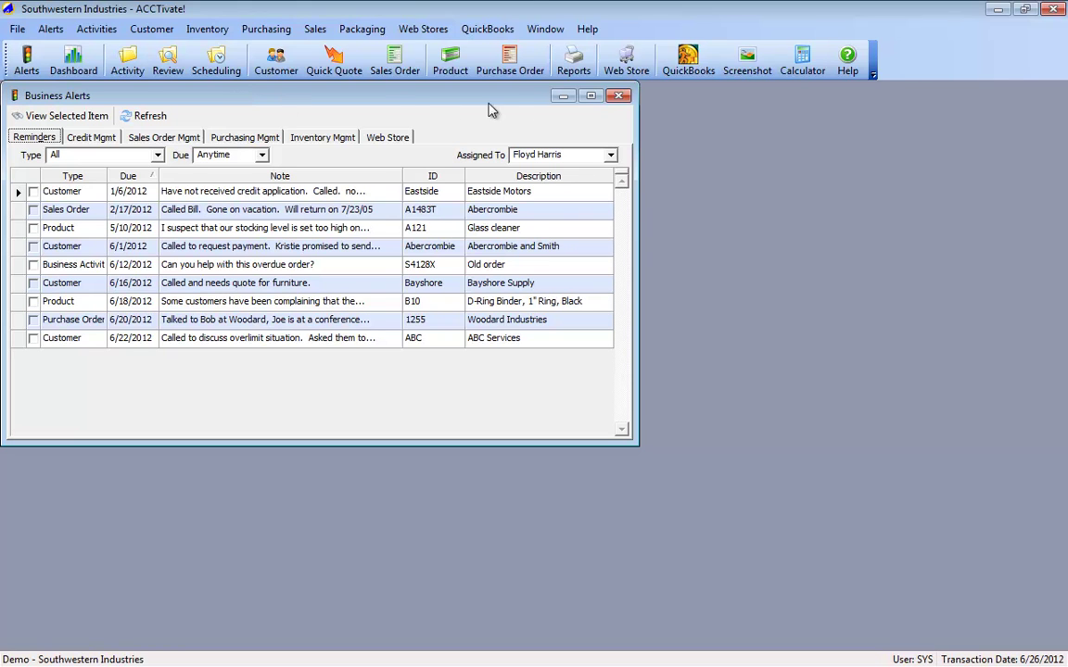
Step: Review logged-in users and the licensed Business Activity Tracking, Scheduling and Billing modules
click(588, 30)
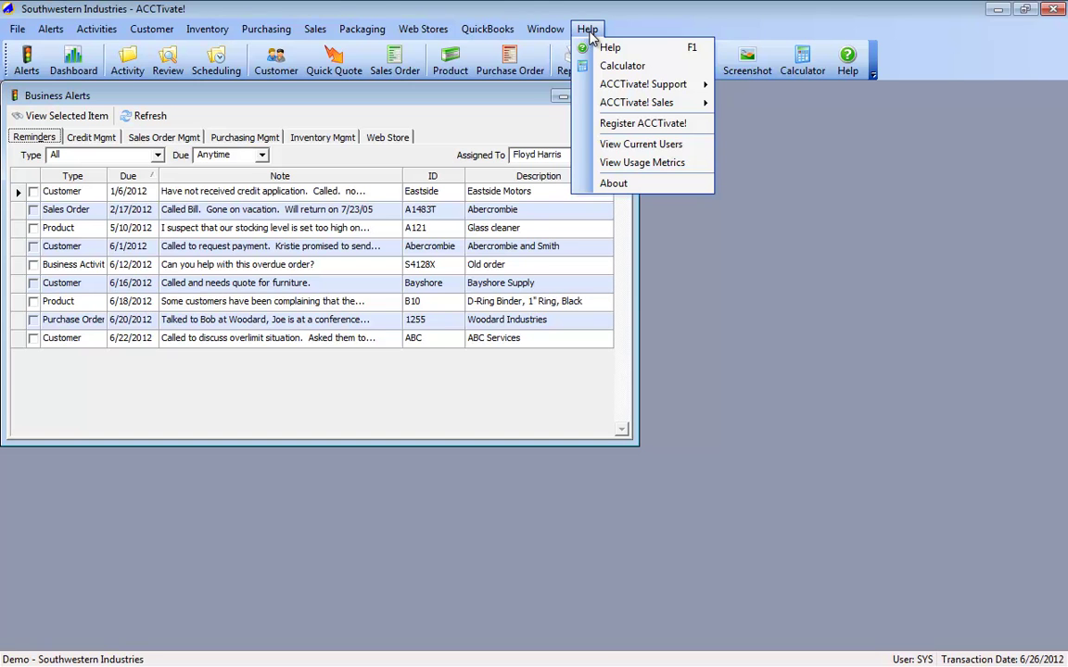
click(597, 145)
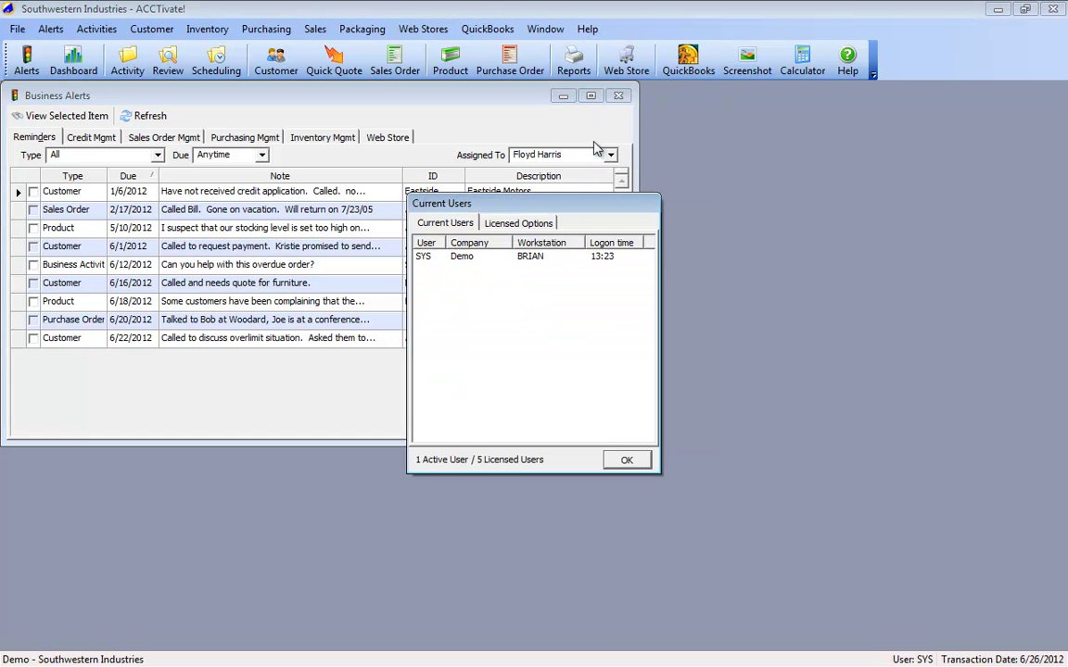
click(532, 227)
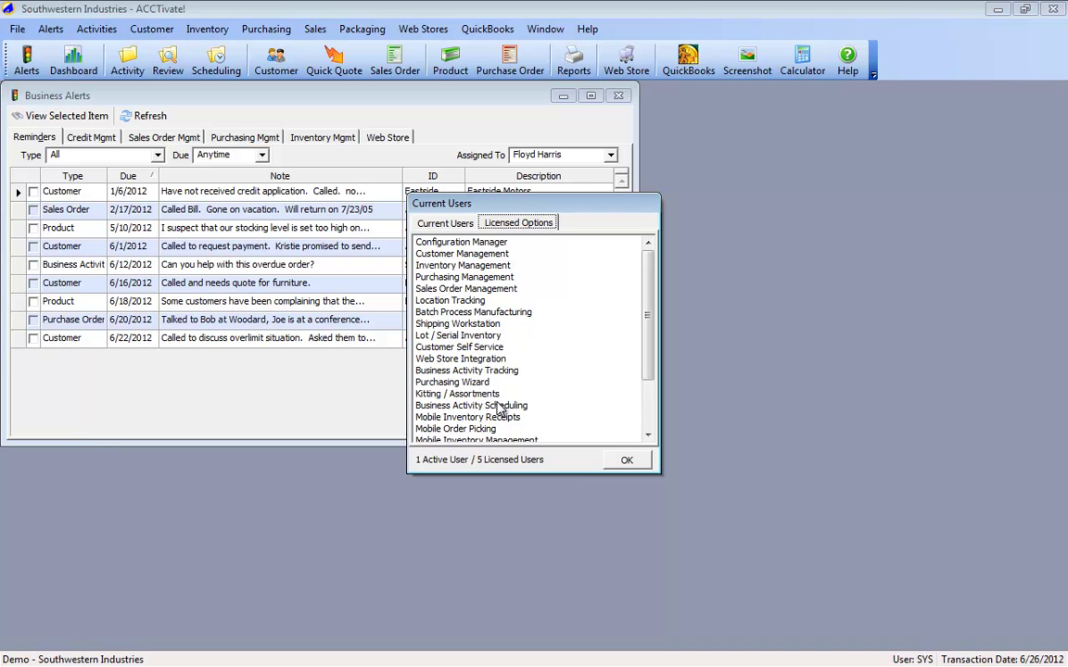
click(492, 370)
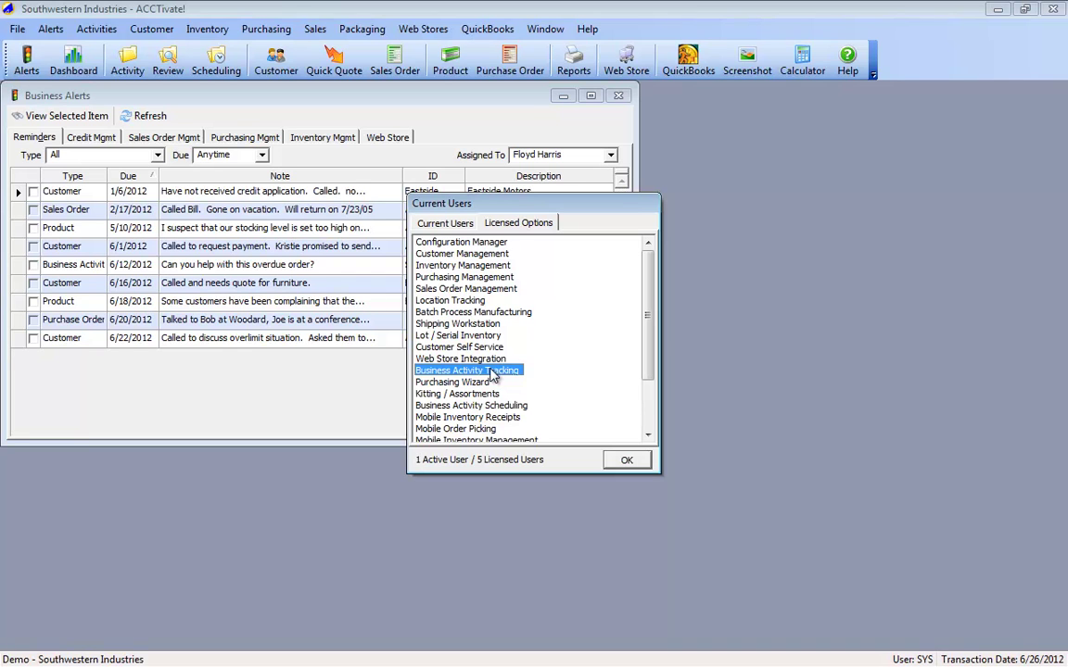
click(498, 406)
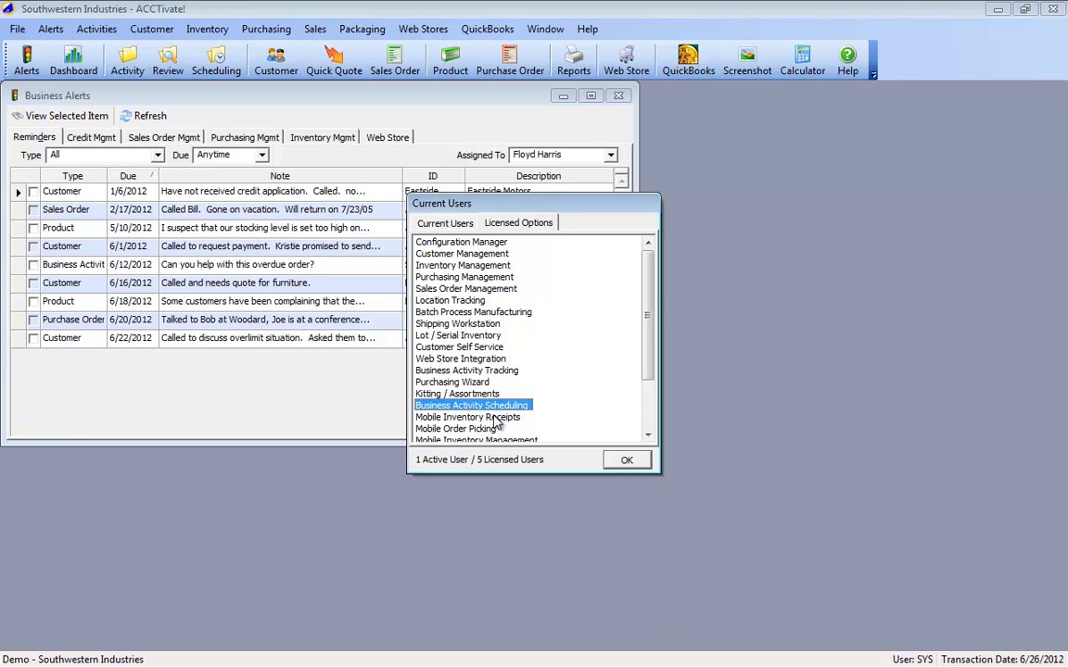
scroll(498, 423, down, 2)
click(471, 303)
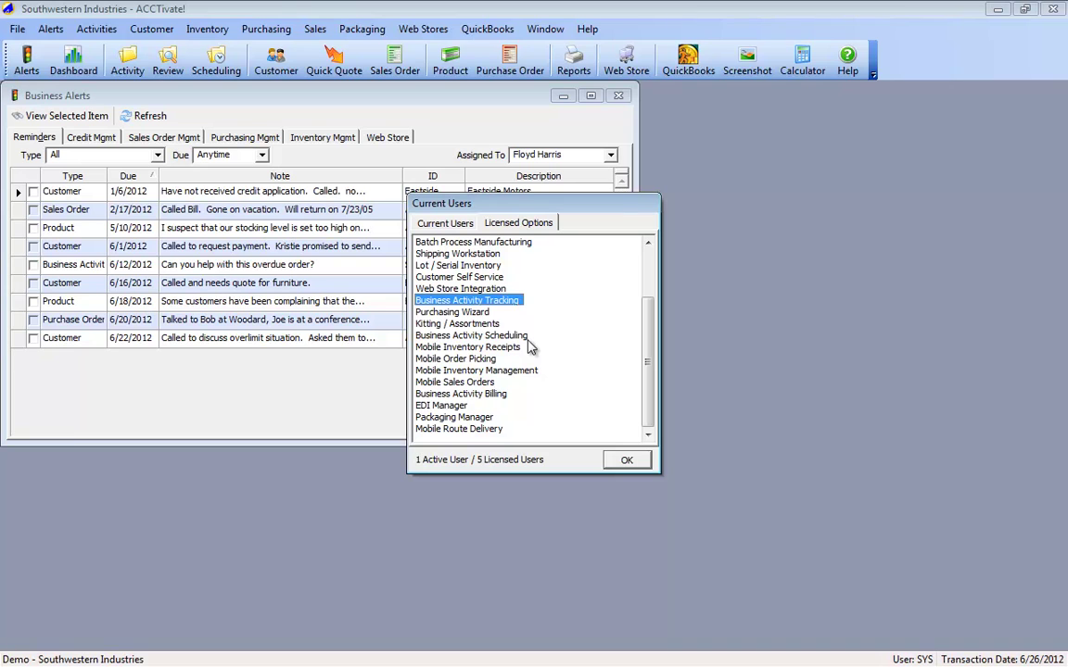
click(520, 337)
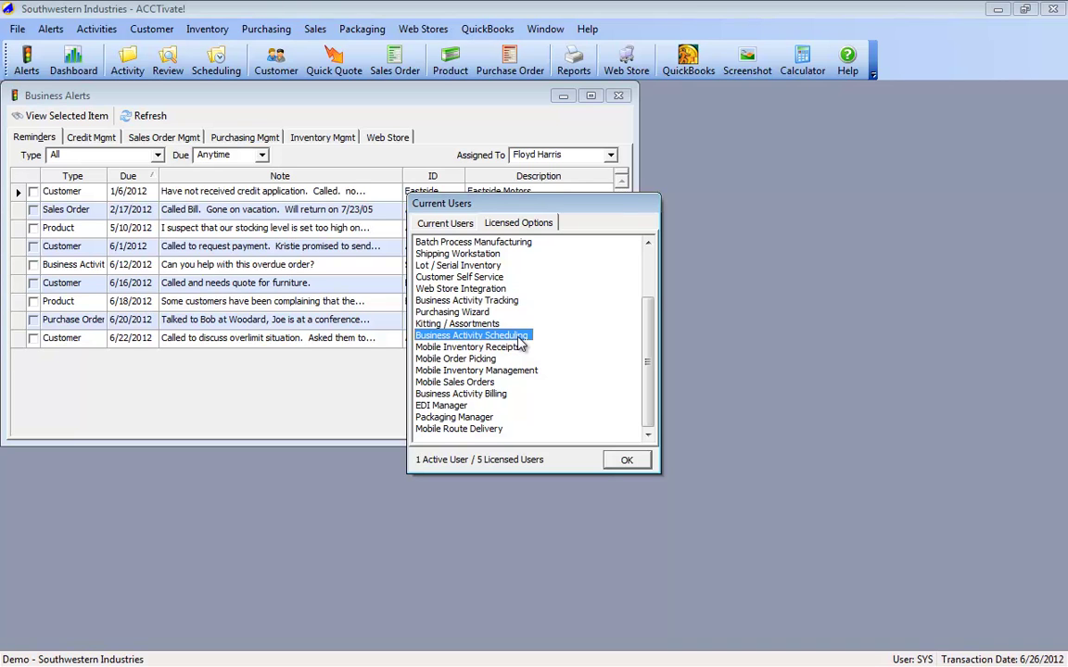
click(503, 395)
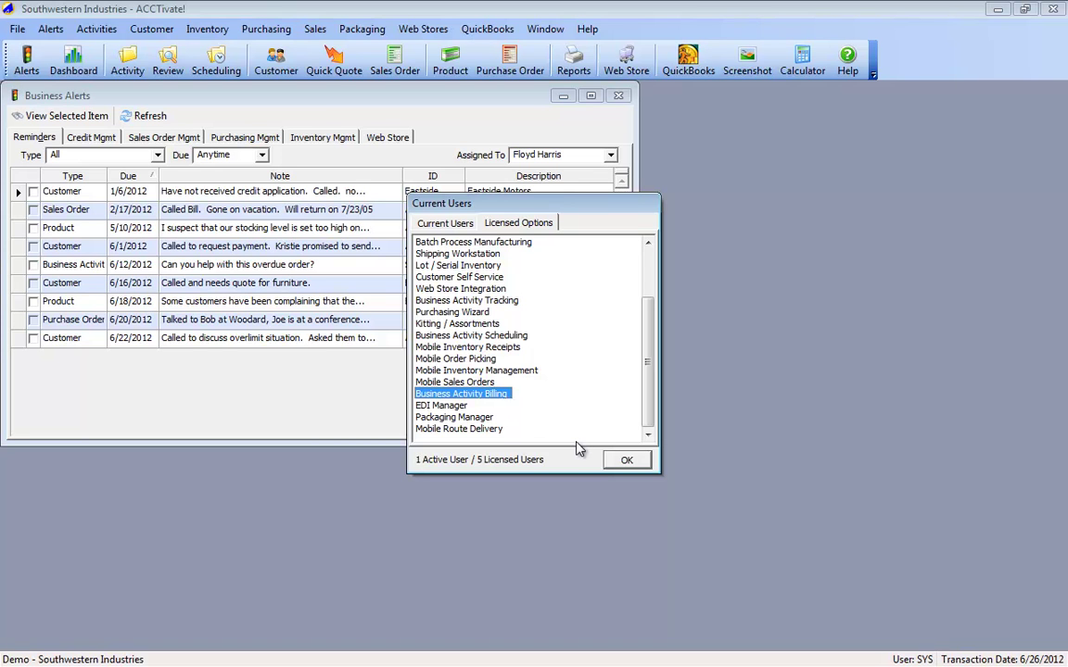
click(625, 462)
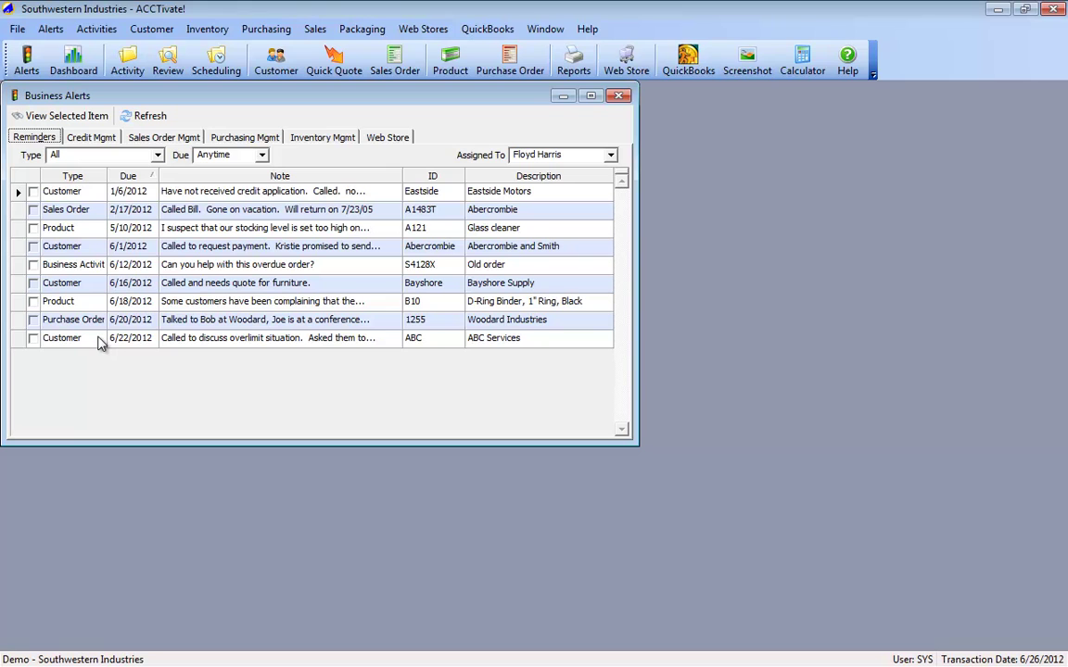
Step: Close Business Alerts and open a restored, smaller Business Activity window
click(20, 196)
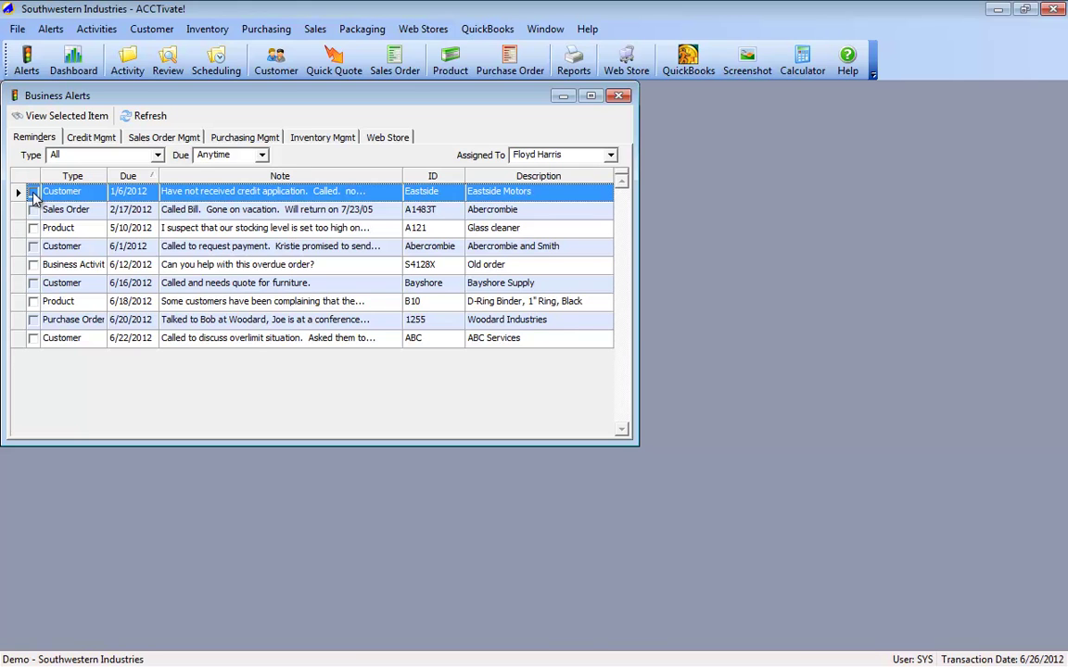
click(619, 95)
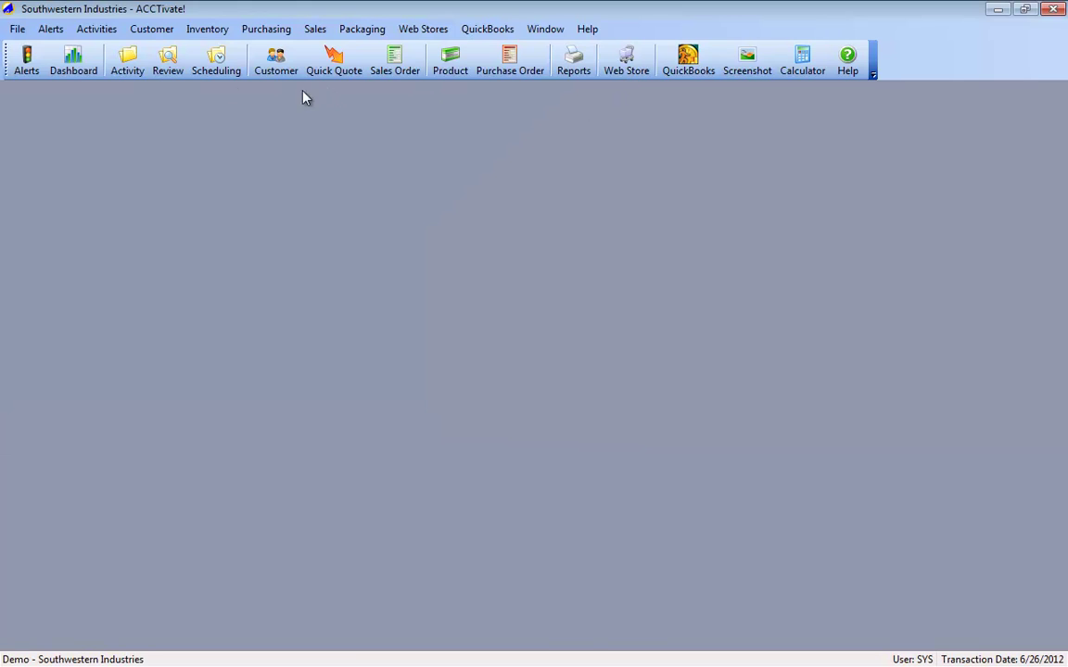
click(127, 63)
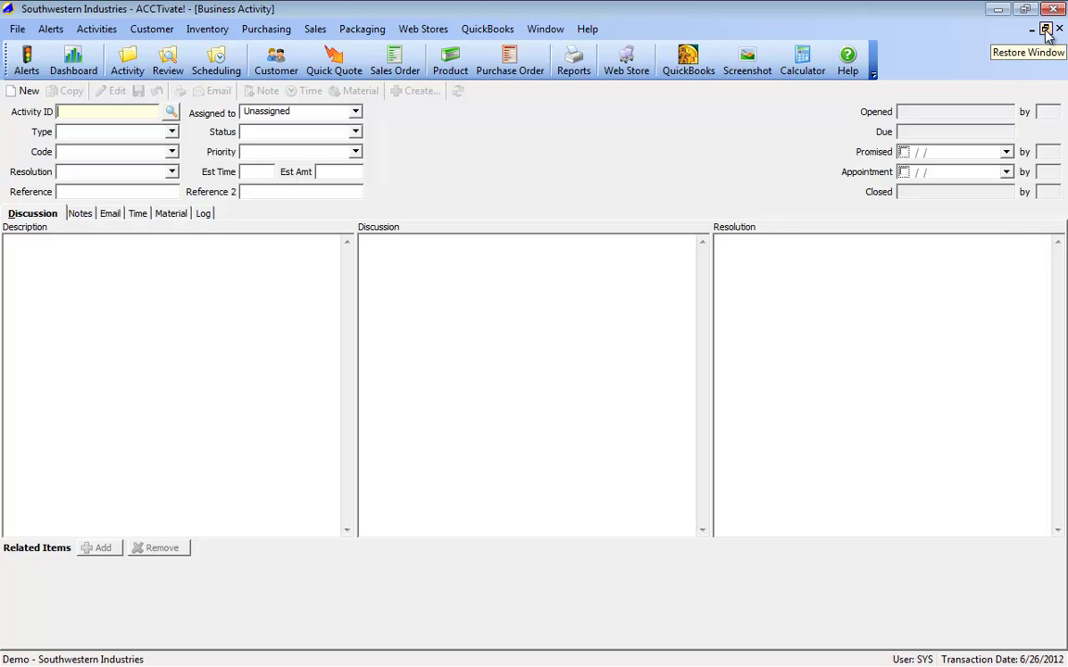
click(1046, 32)
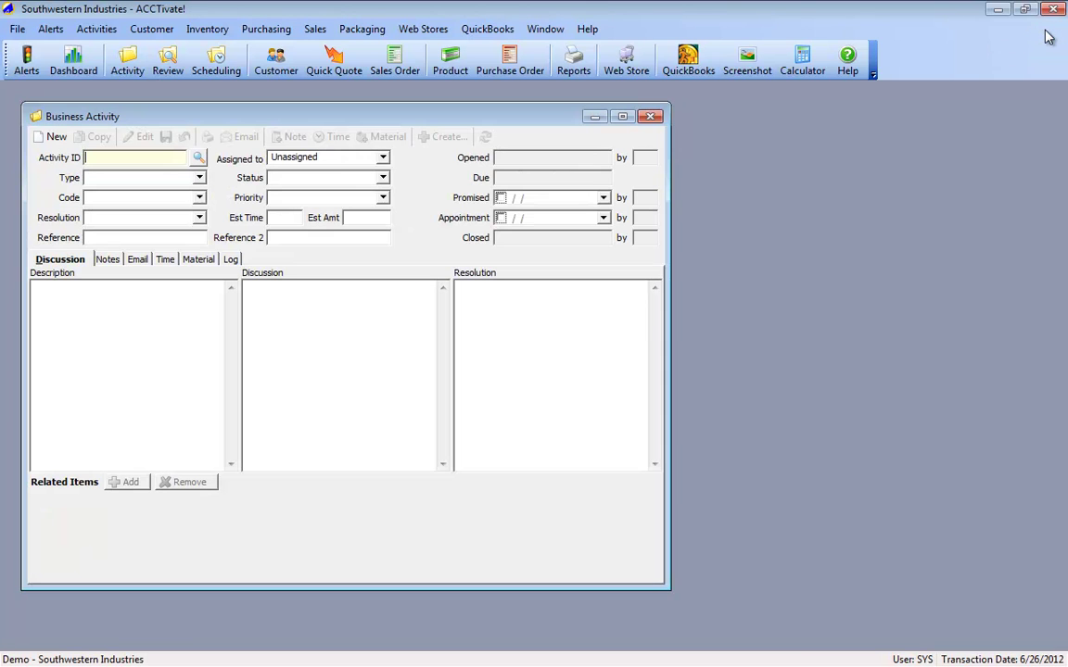
drag(668, 577, 405, 522)
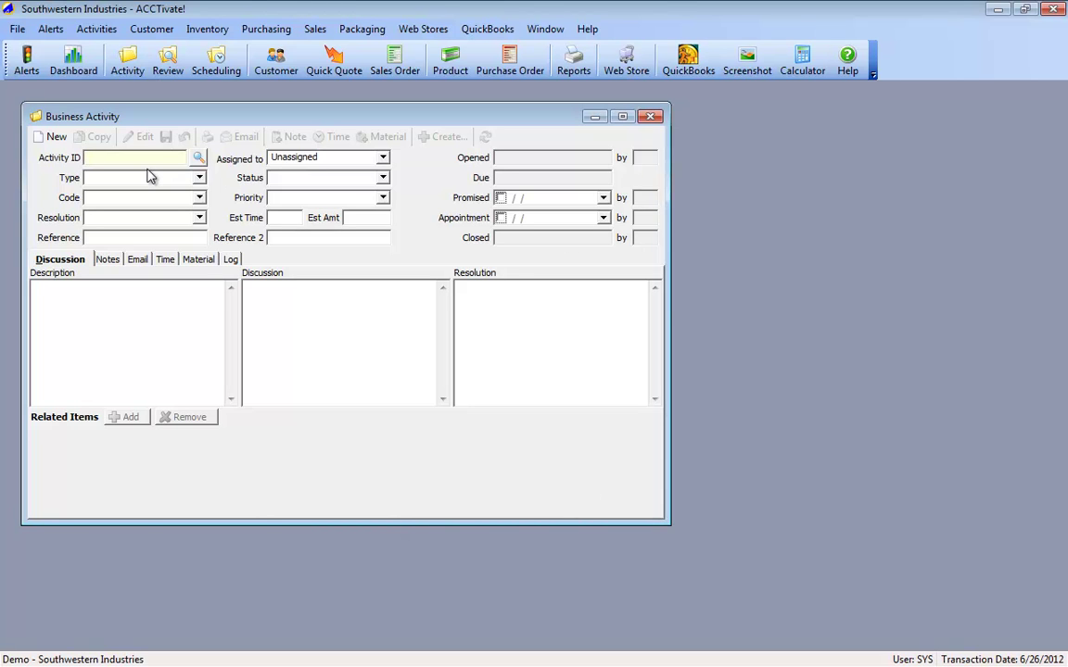
Step: Create new business activity S4131X, opened 6/26/2012 by SYS, and list its activity types
click(53, 138)
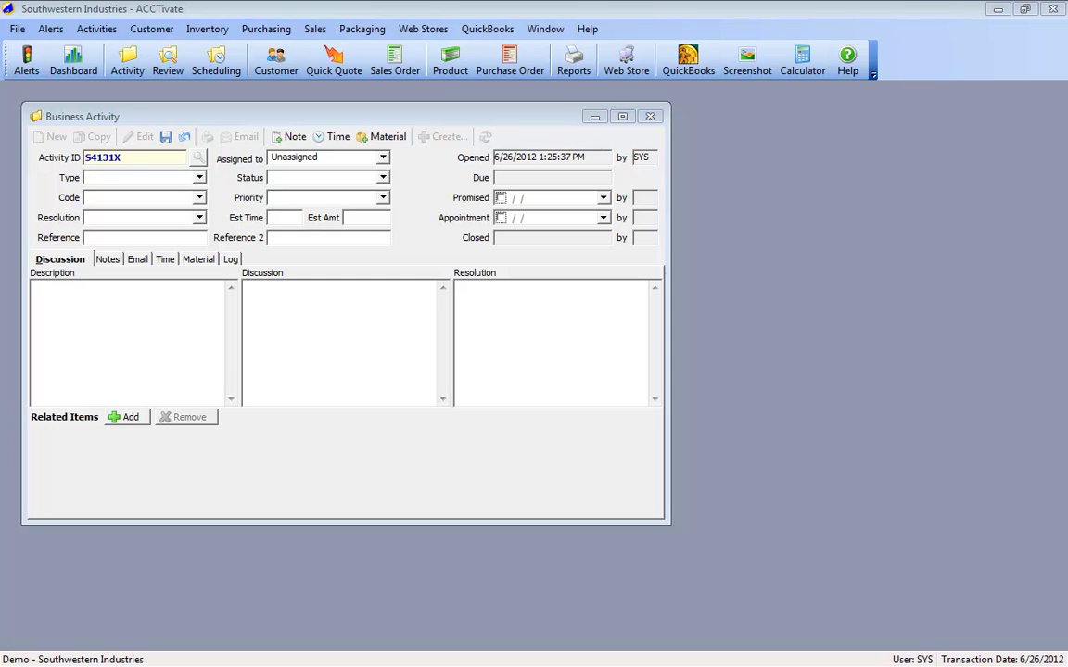
click(200, 179)
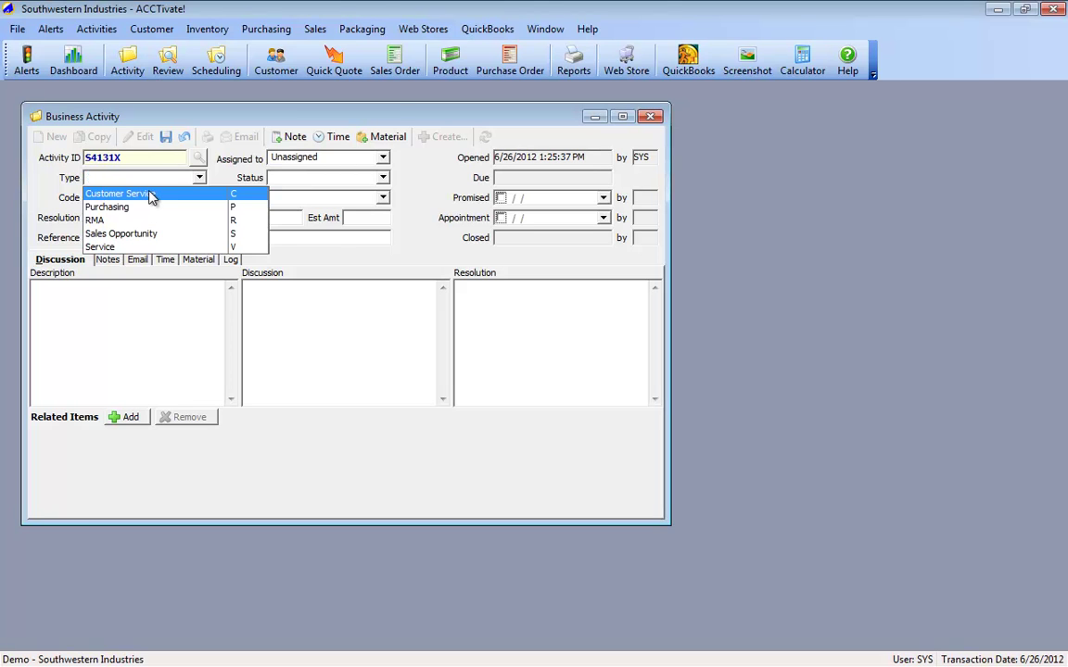
Step: Set activity S4131X to type Customer Service with code Shipment Missing
click(150, 194)
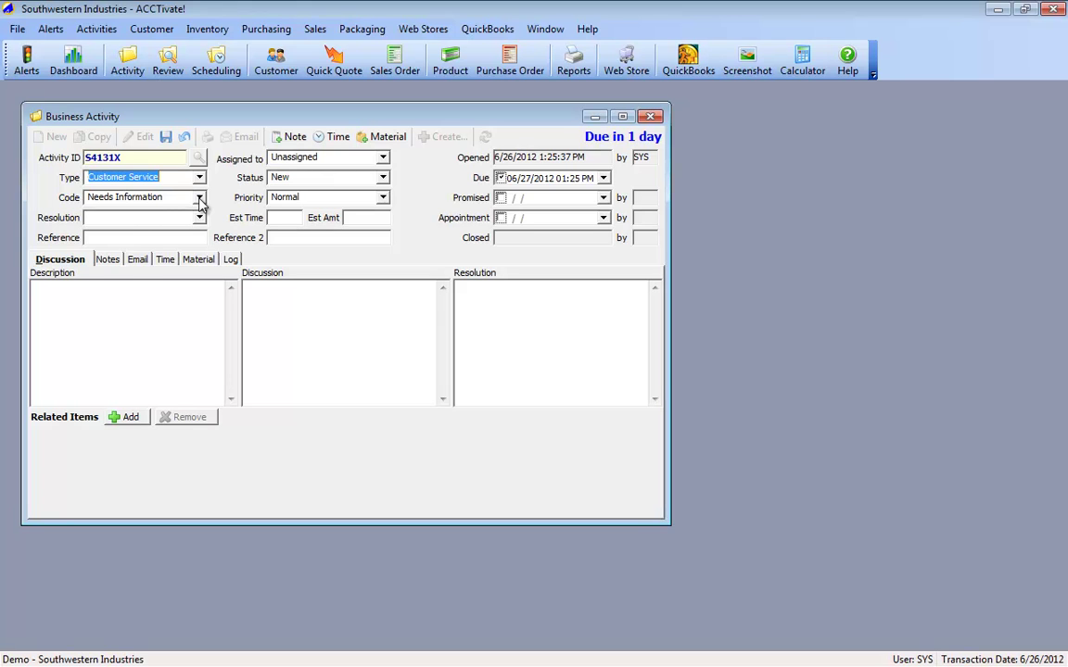
click(199, 199)
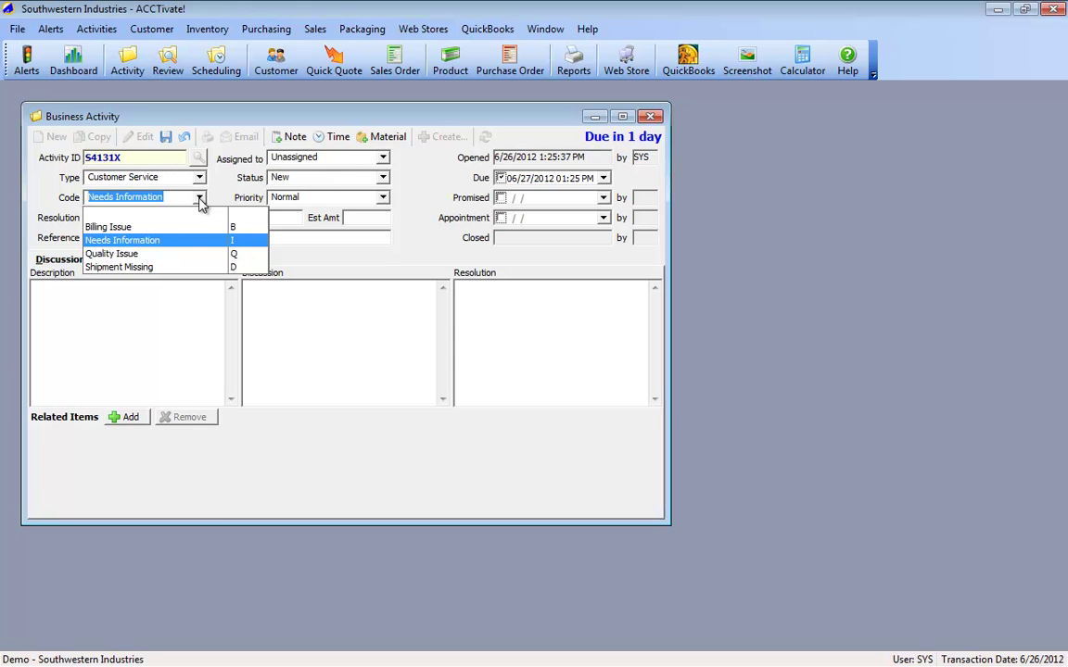
click(120, 268)
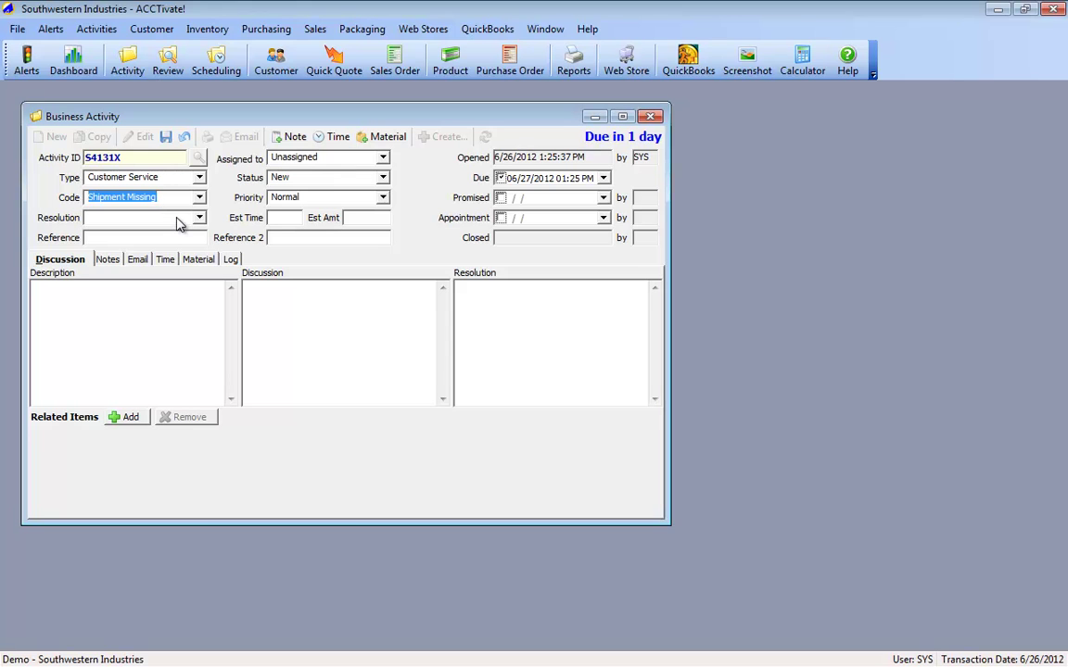
Step: Assign the activity to a staff member, keeping its status at New
click(383, 159)
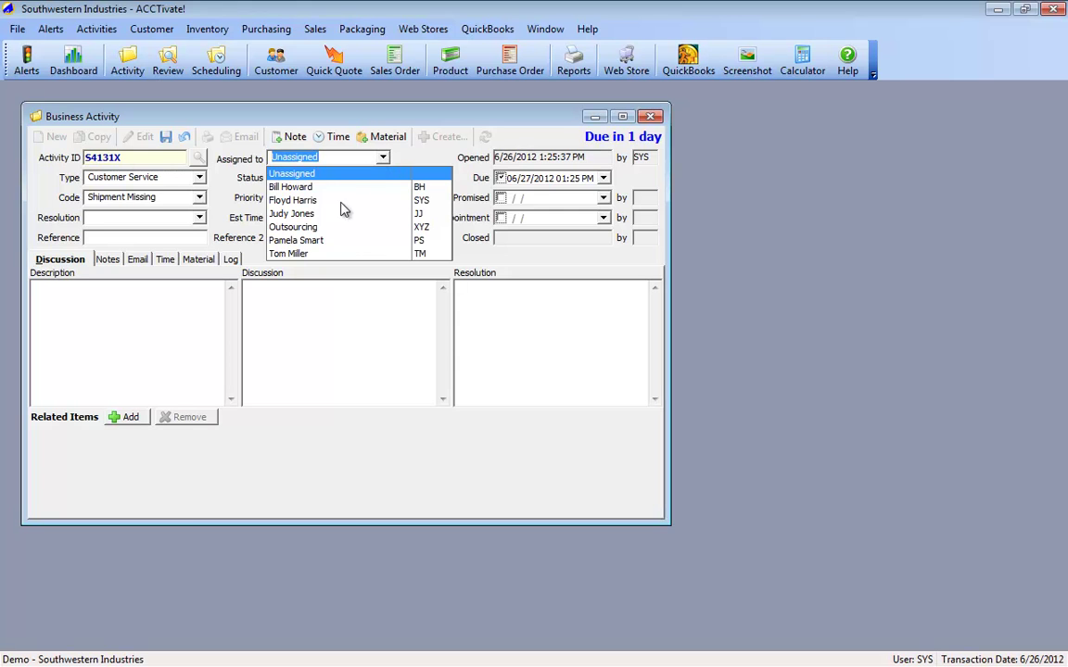
click(308, 200)
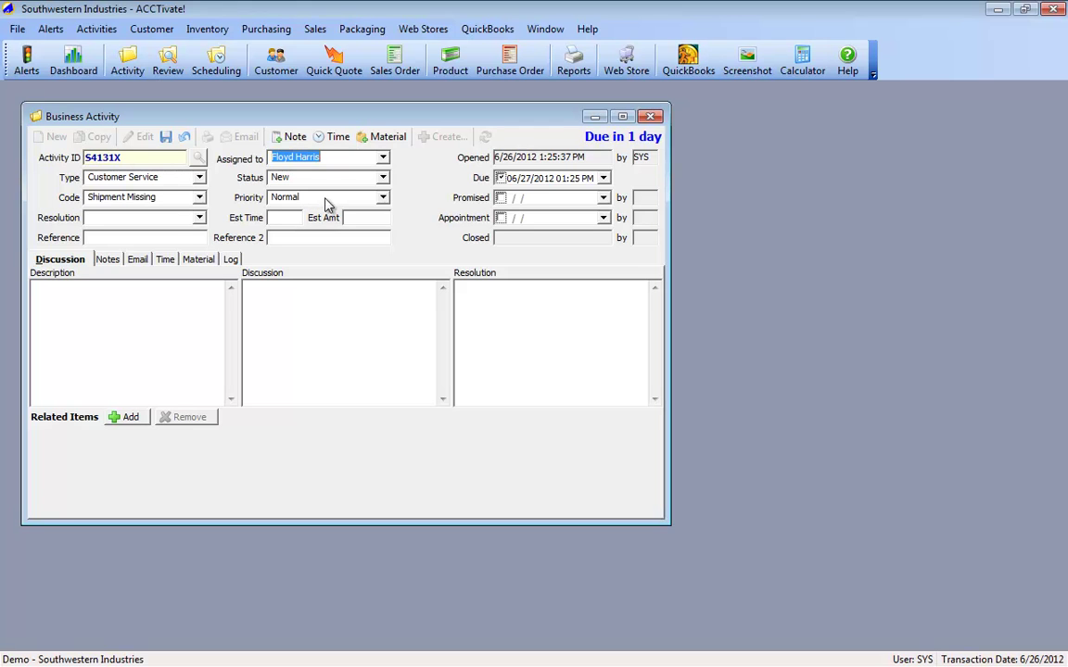
click(383, 178)
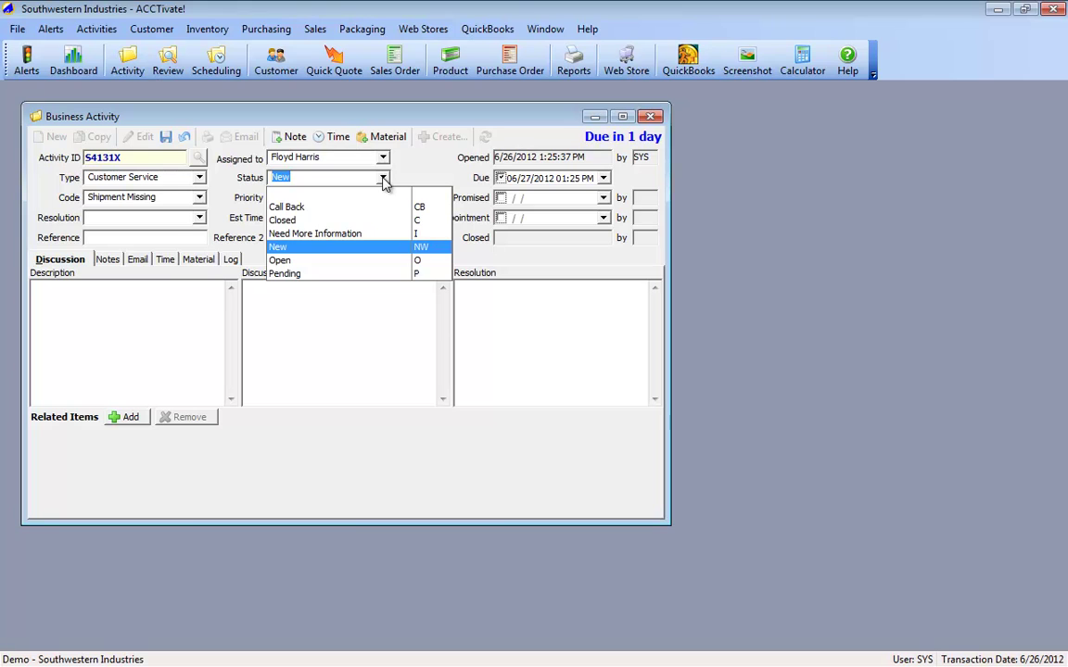
click(383, 178)
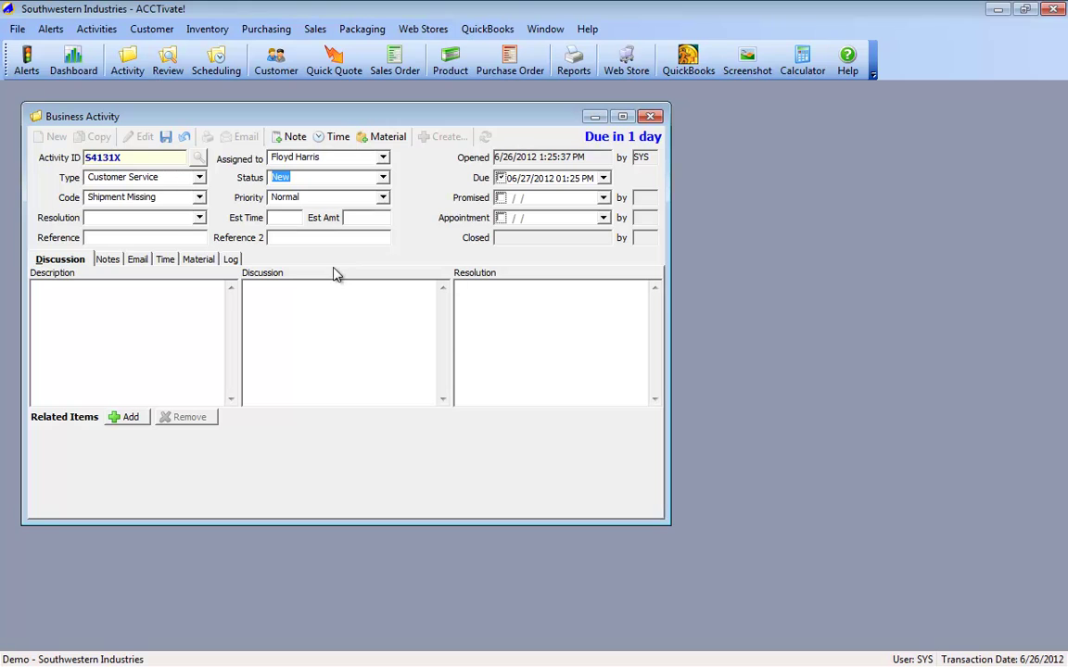
click(83, 348)
Step: Enter description 'Package never arrived for my last sales order' and the shipment-missing discussion note
text(Package never arrived for my last sales order)
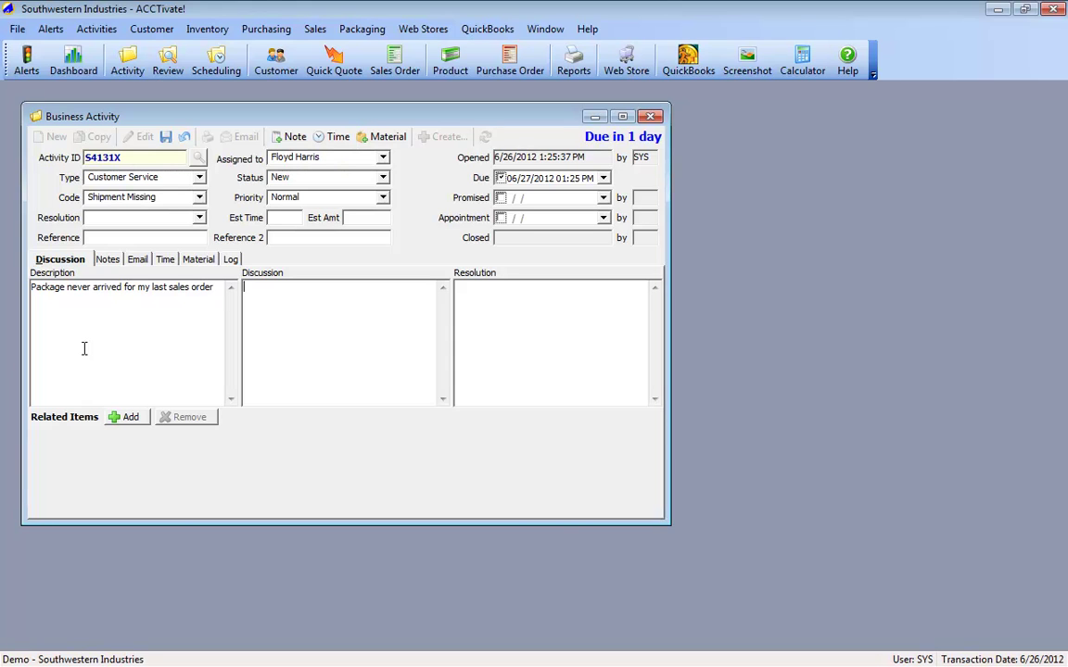
text(Customer called in and said his shipment)
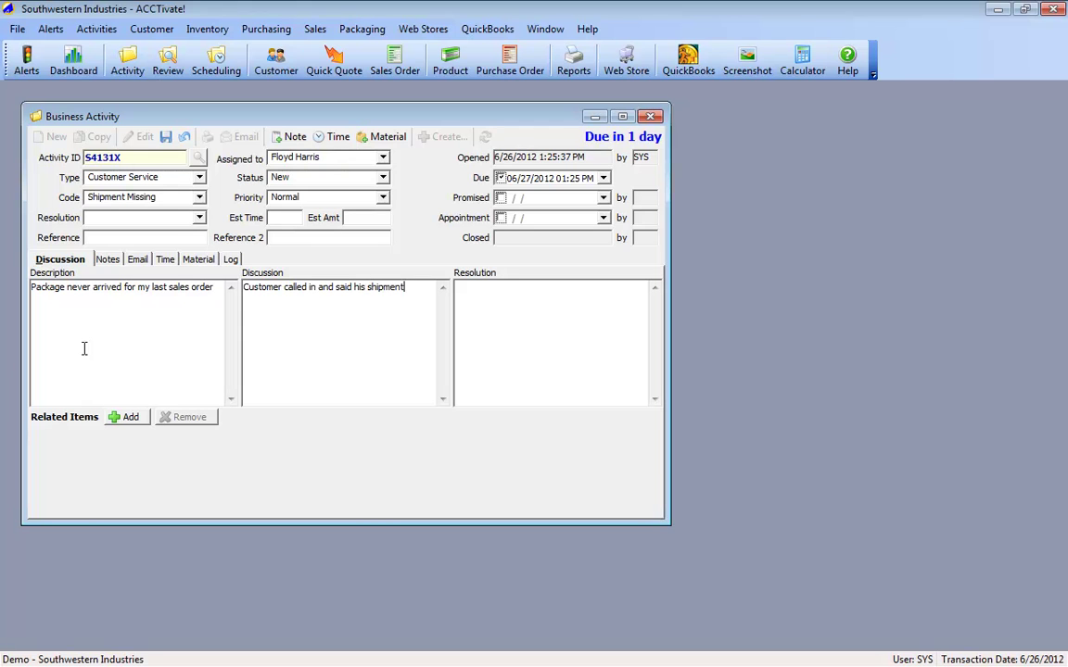
text( never arrived.  We need to find it.)
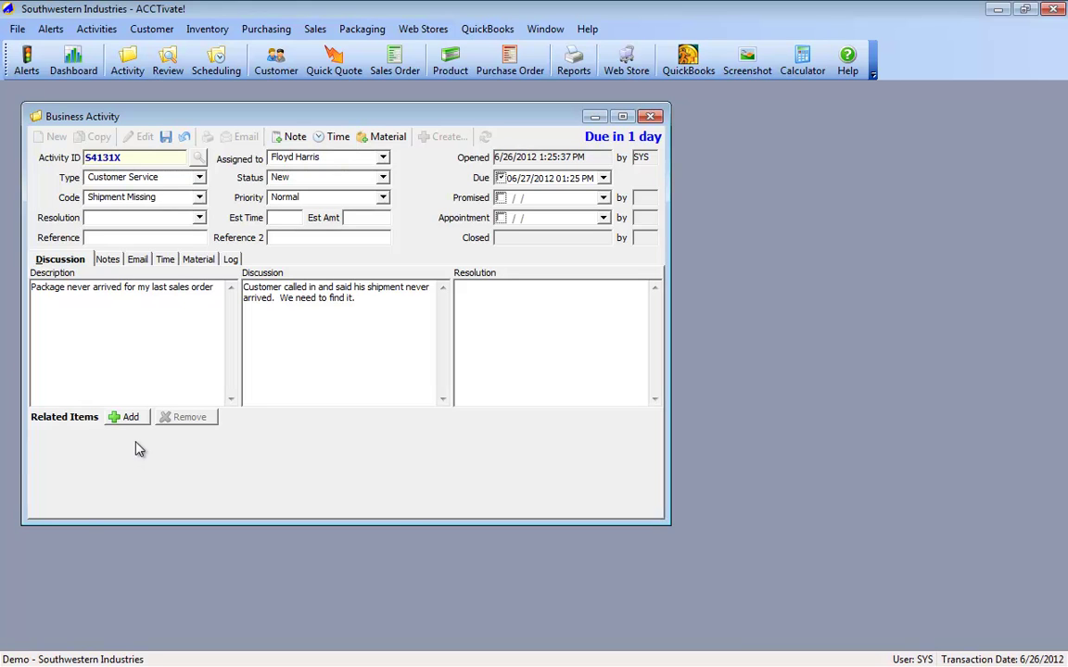
Step: Link the Abercrombie customer to activity S4131X as a related item
click(132, 419)
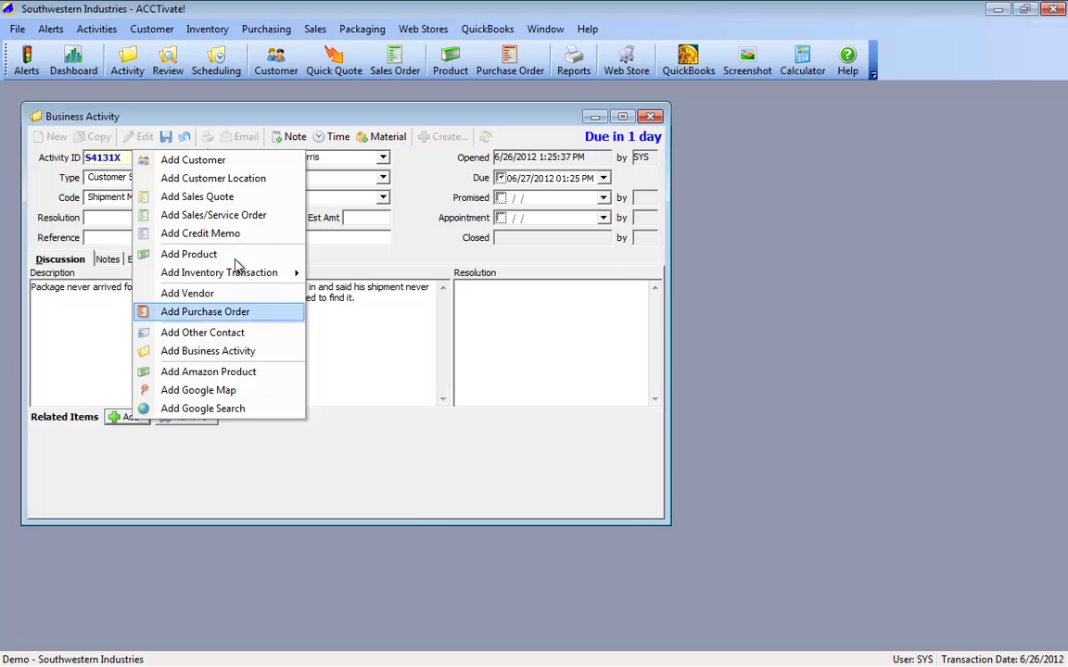
click(249, 163)
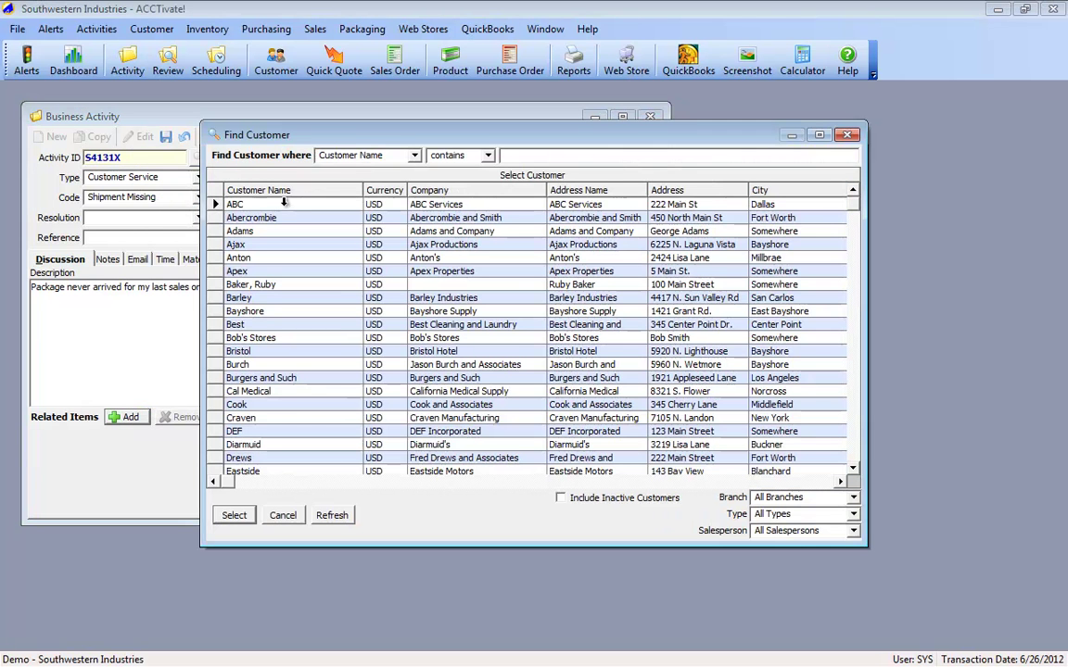
click(290, 221)
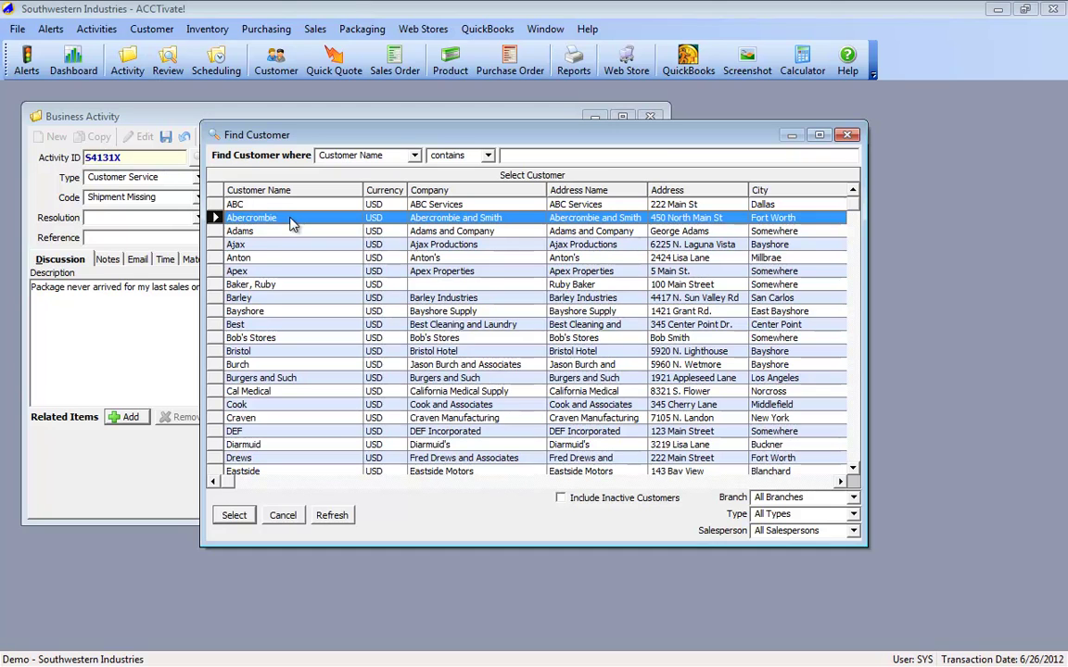
double_click(290, 222)
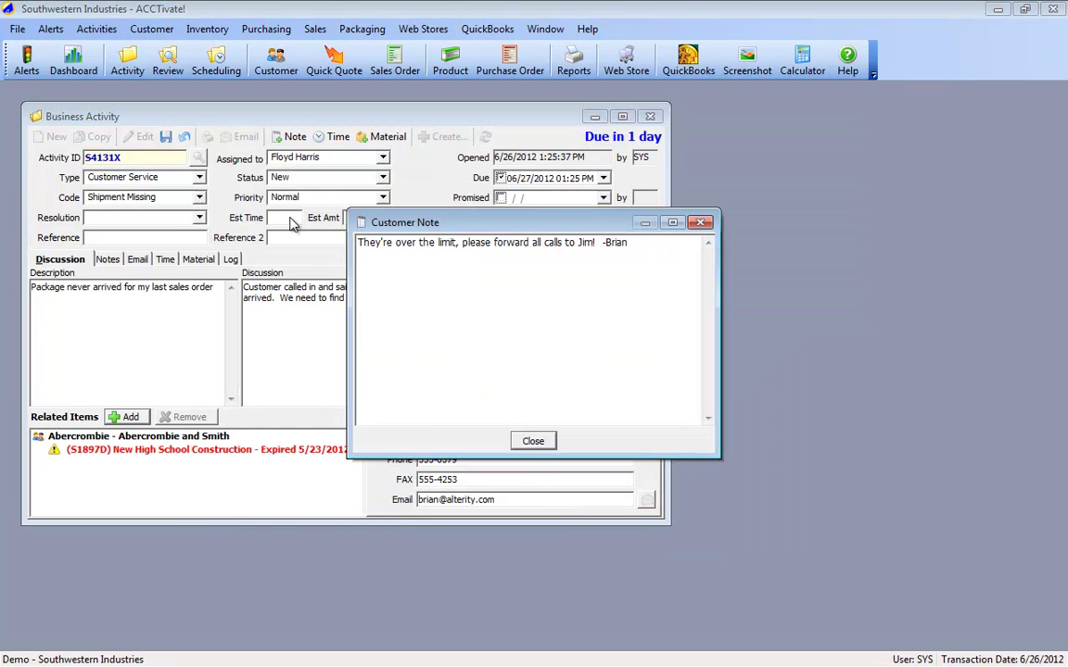
Step: Dismiss the customer note and set the first Abercrombie contact as primary contact
click(542, 444)
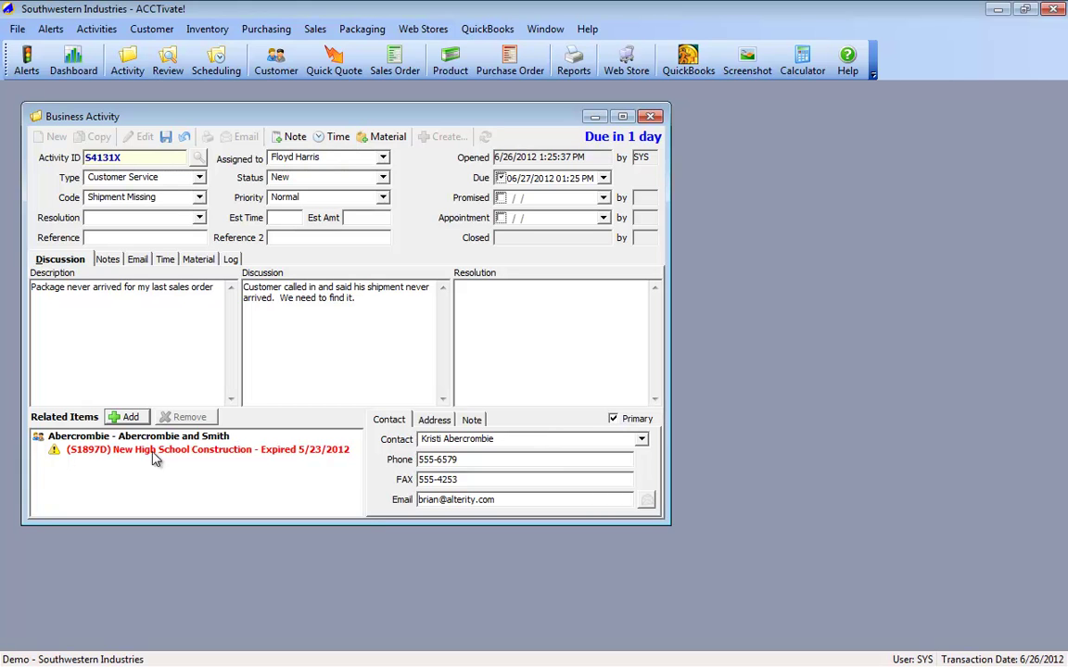
click(83, 442)
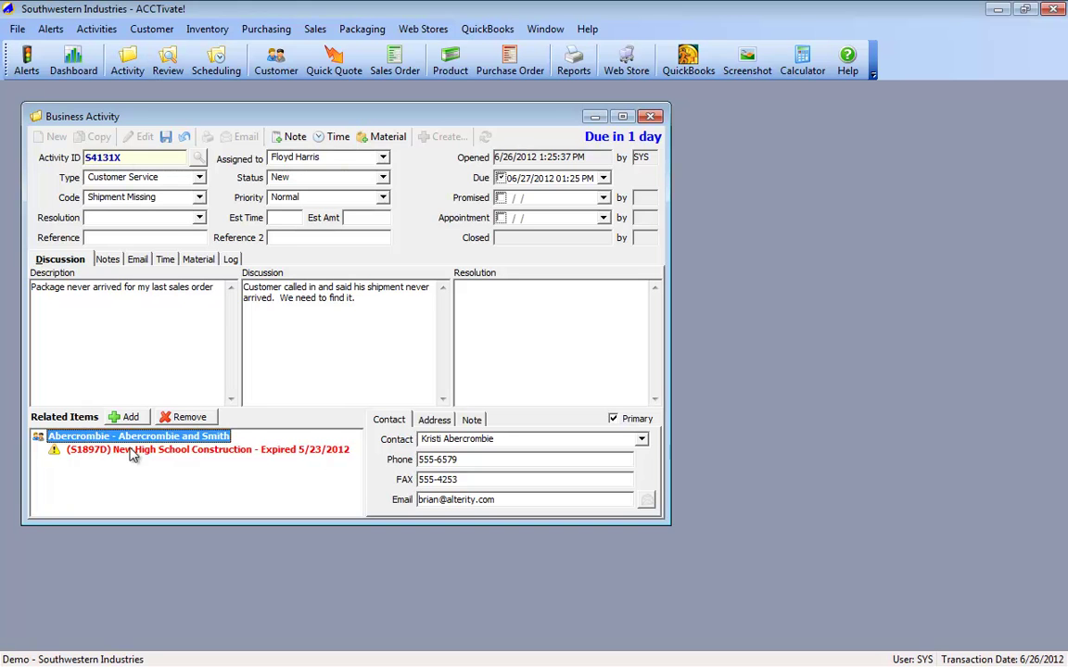
click(185, 454)
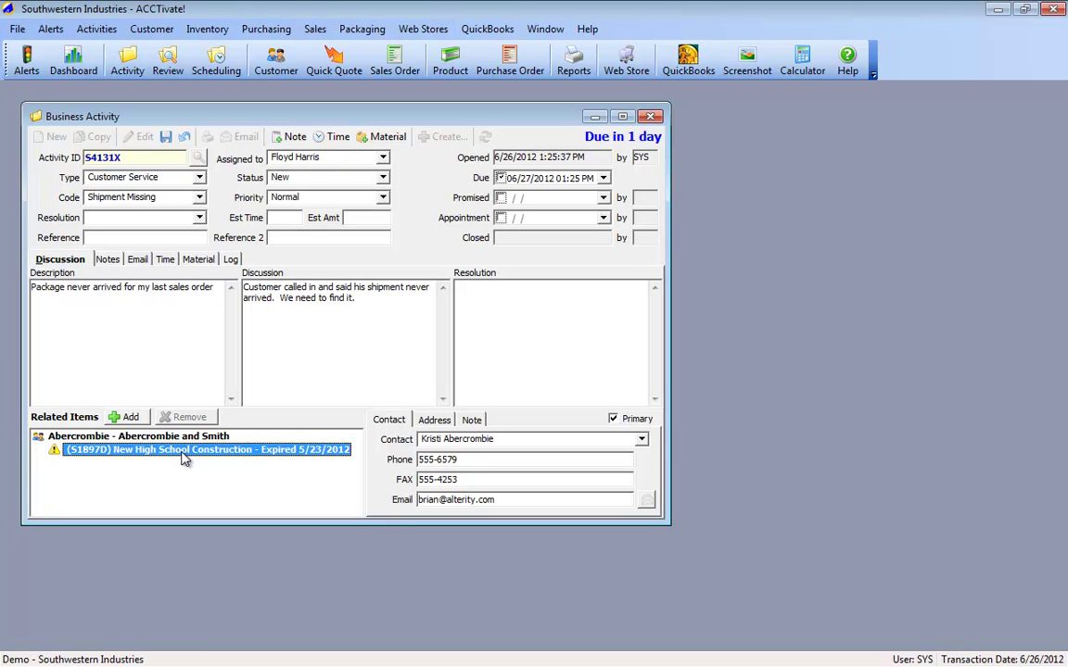
click(641, 441)
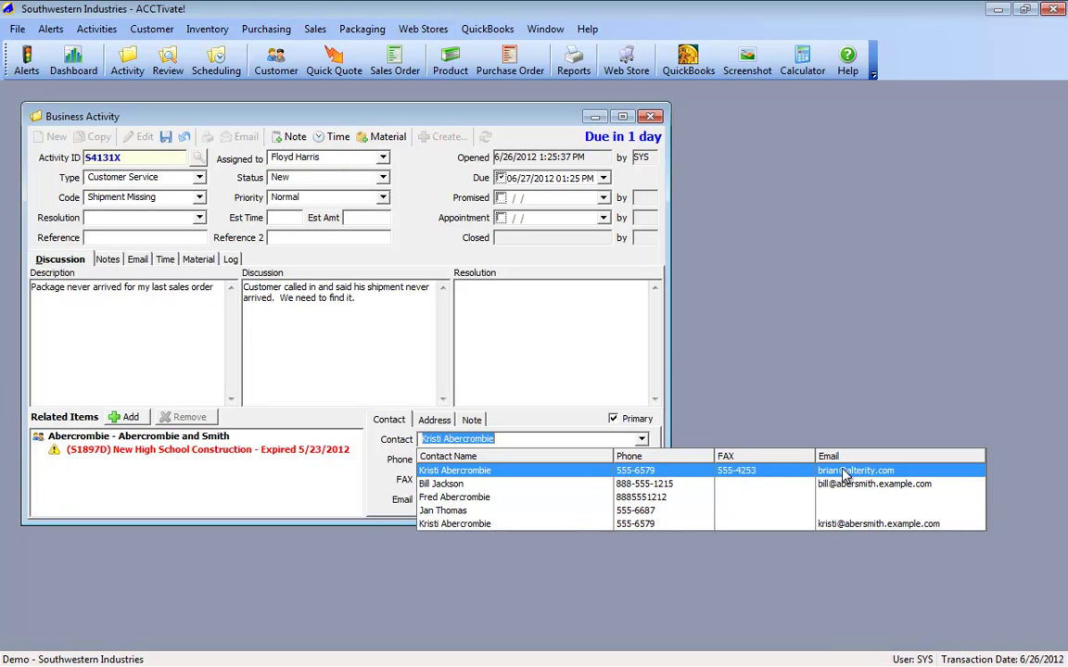
click(682, 477)
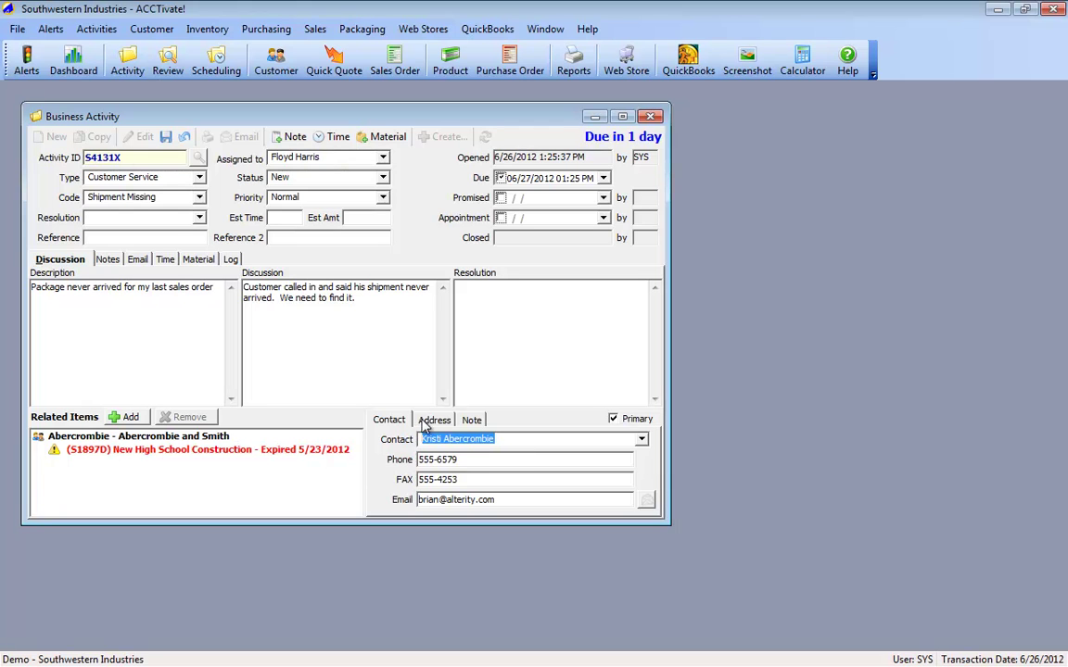
Step: Show the Abercrombie and Smith address on the Related Items Address tab
click(428, 422)
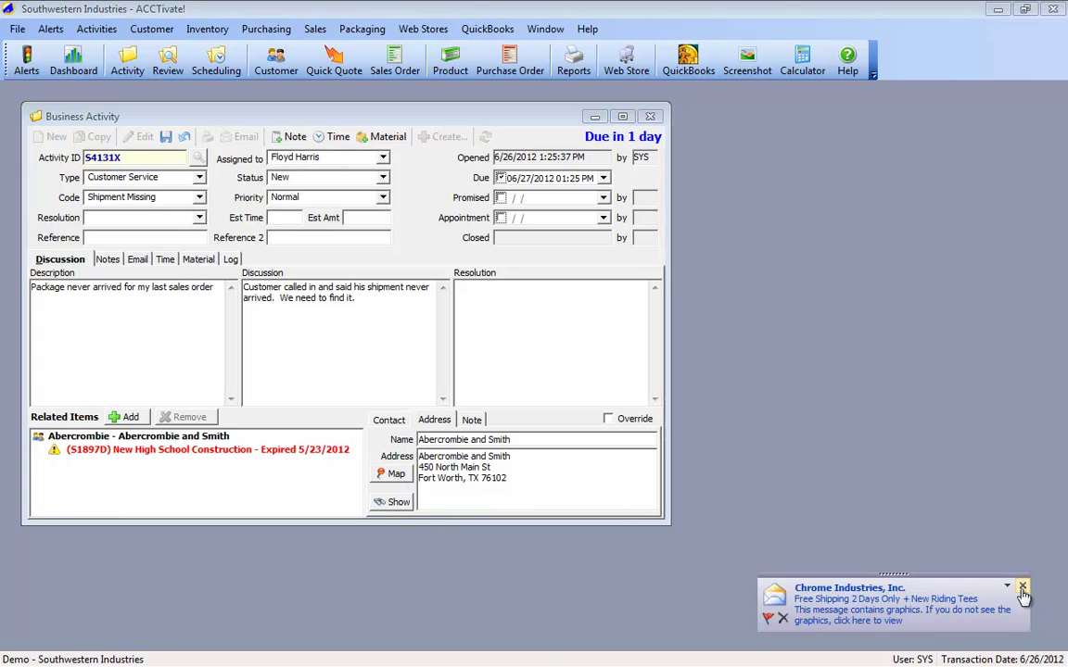
click(402, 477)
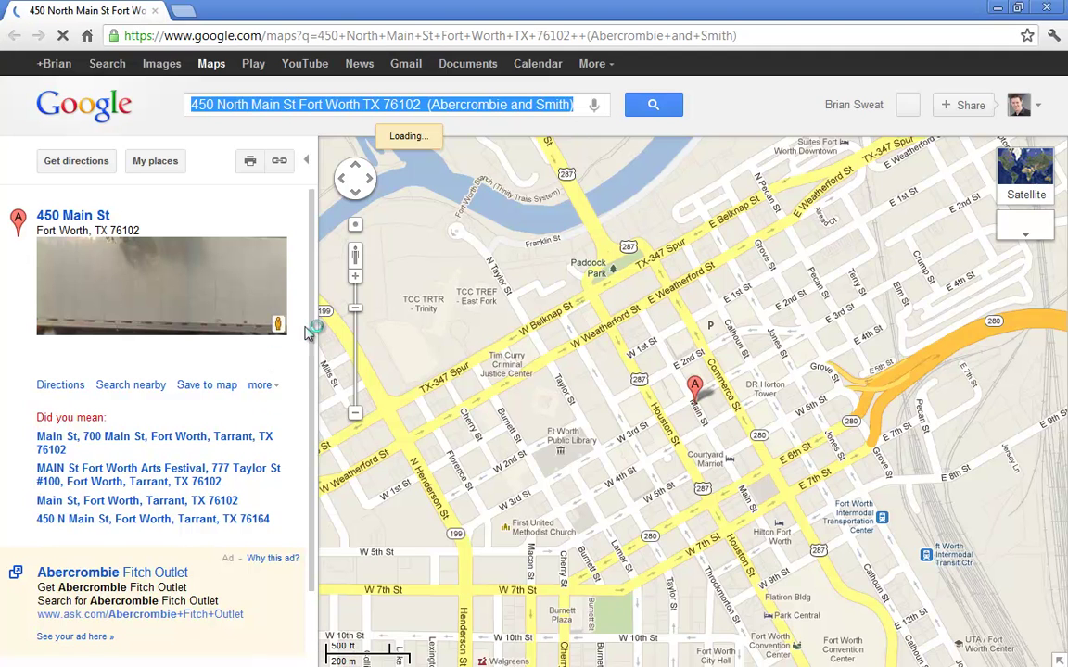
click(355, 281)
click(355, 281)
click(355, 281)
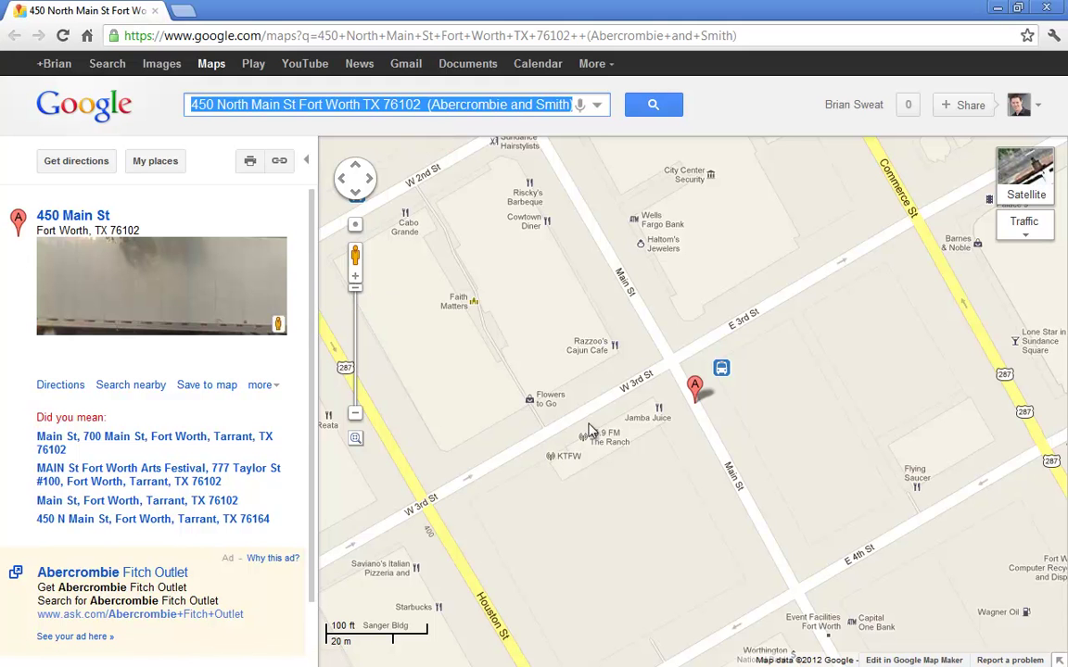
mouse_move(660, 426)
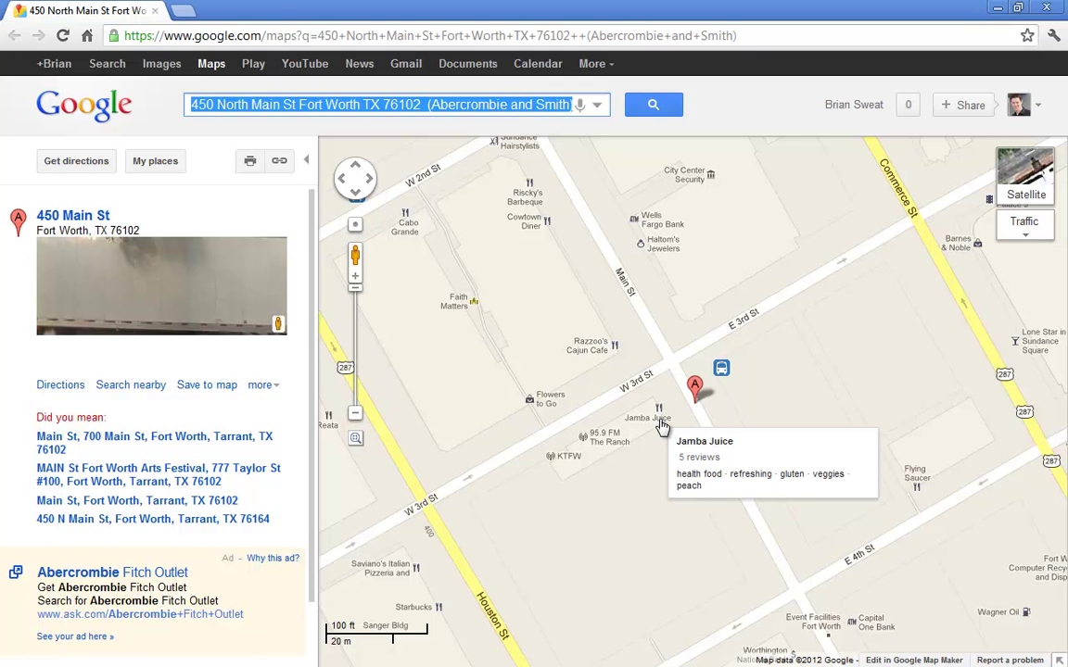
Step: Close the map and paste the customer's address into an overridden activity address
click(155, 12)
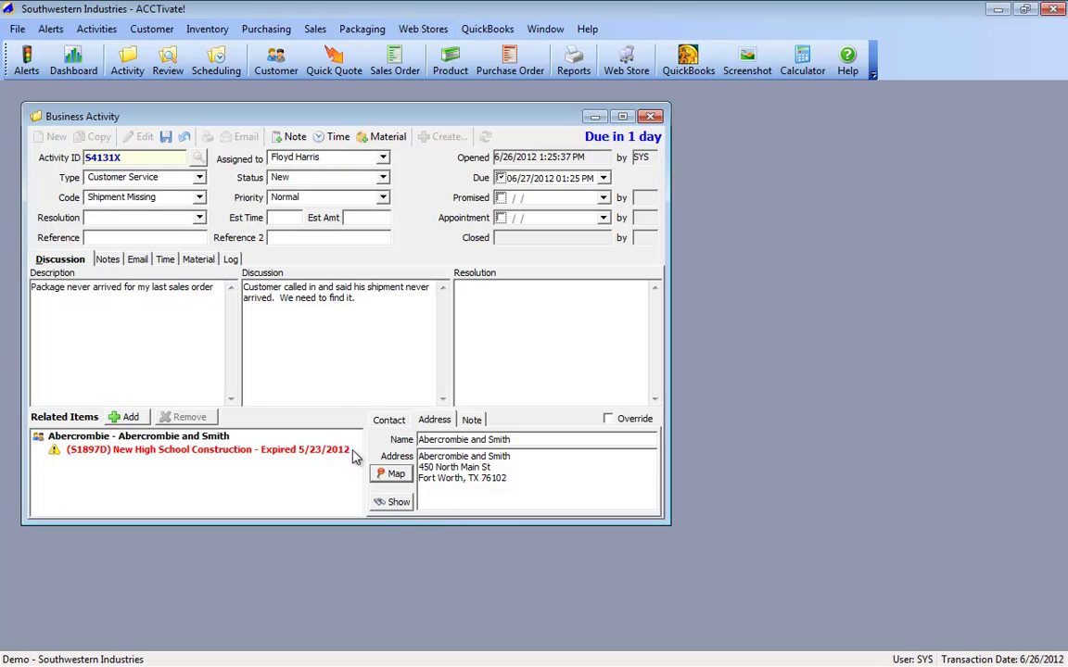
drag(419, 455, 524, 482)
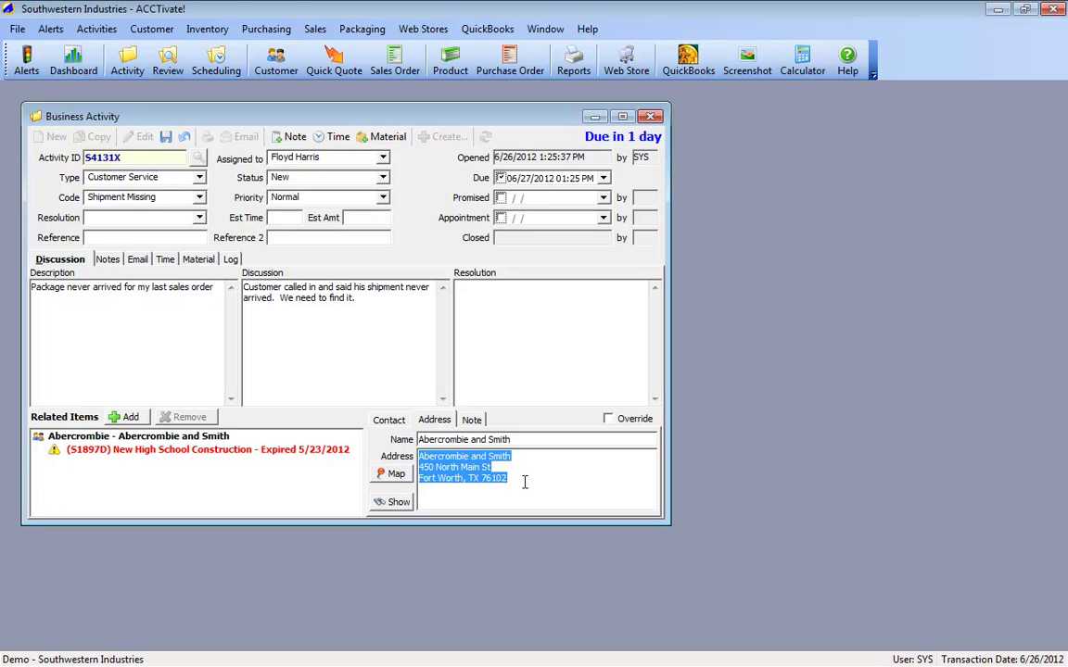
click(608, 419)
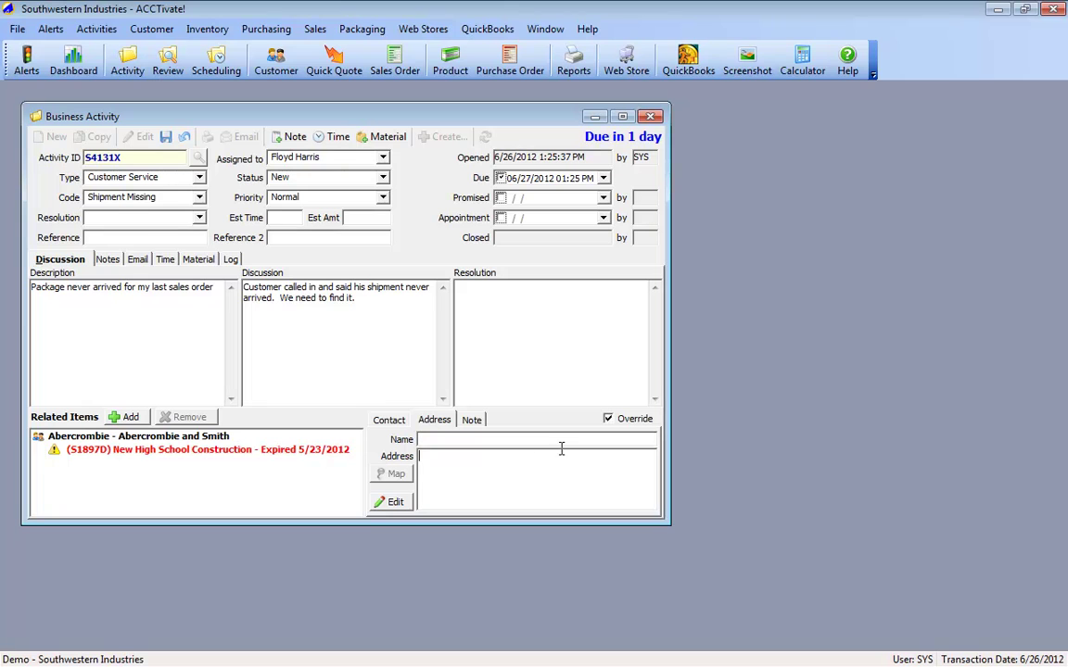
click(608, 418)
key(Tab)
drag(419, 455, 529, 487)
key(ctrl+c)
click(608, 419)
click(513, 466)
key(ctrl+v)
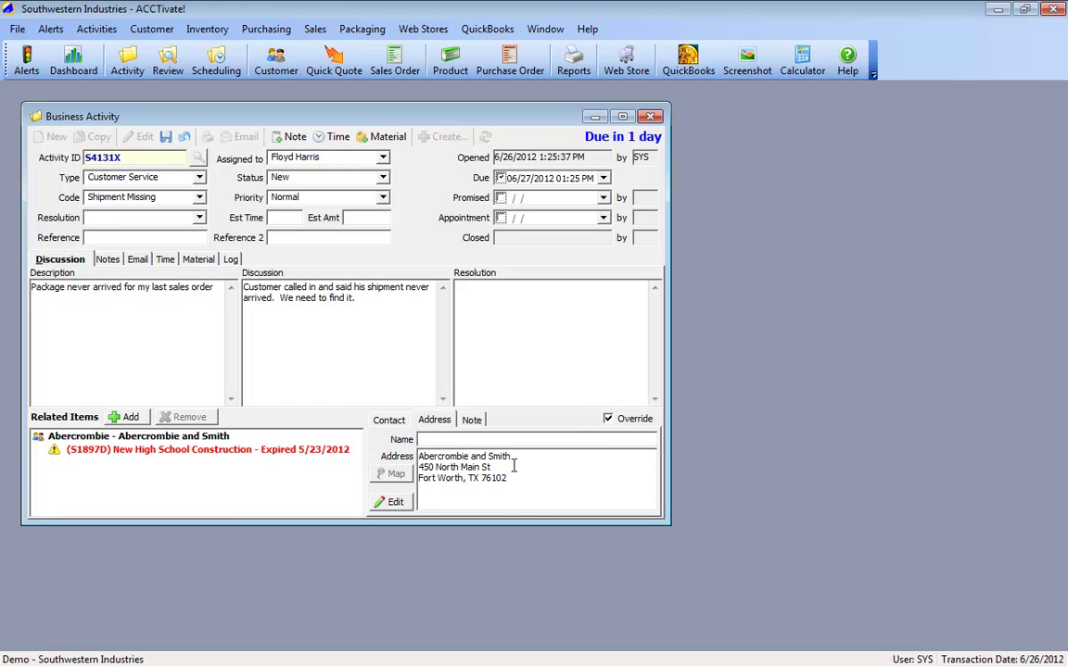
key(Up)
key(Home)
key(shift+Right)
key(shift+Right)
key(shift+Right)
text(50)
key(ctrl+s)
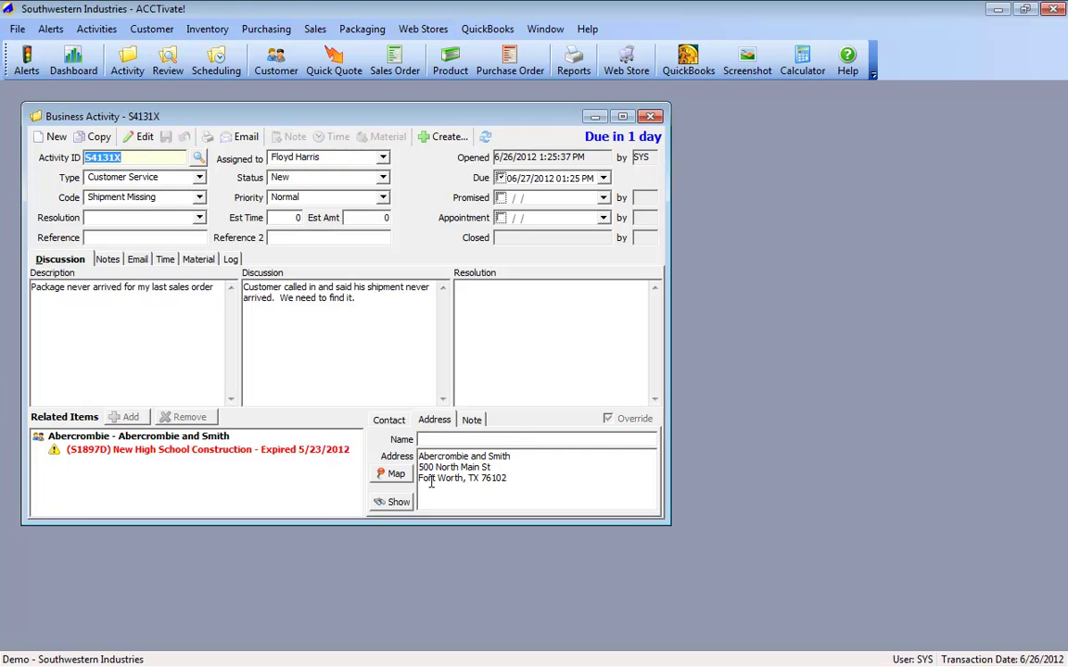
click(185, 436)
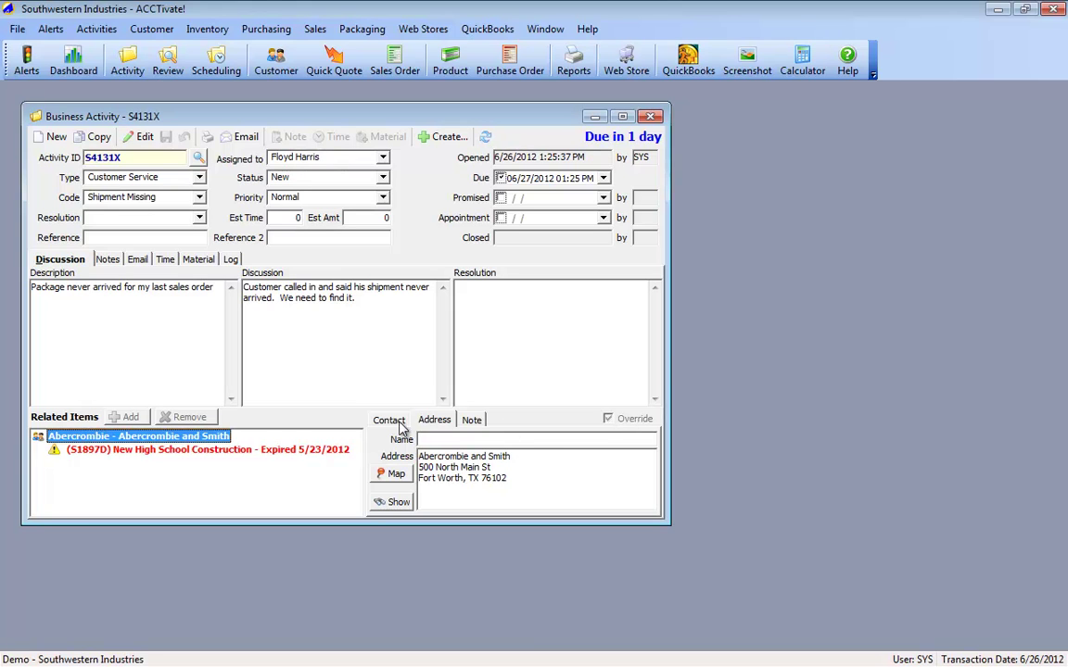
Step: Write a related-item note stating the primary contact is key contact for this tracking issue
click(473, 421)
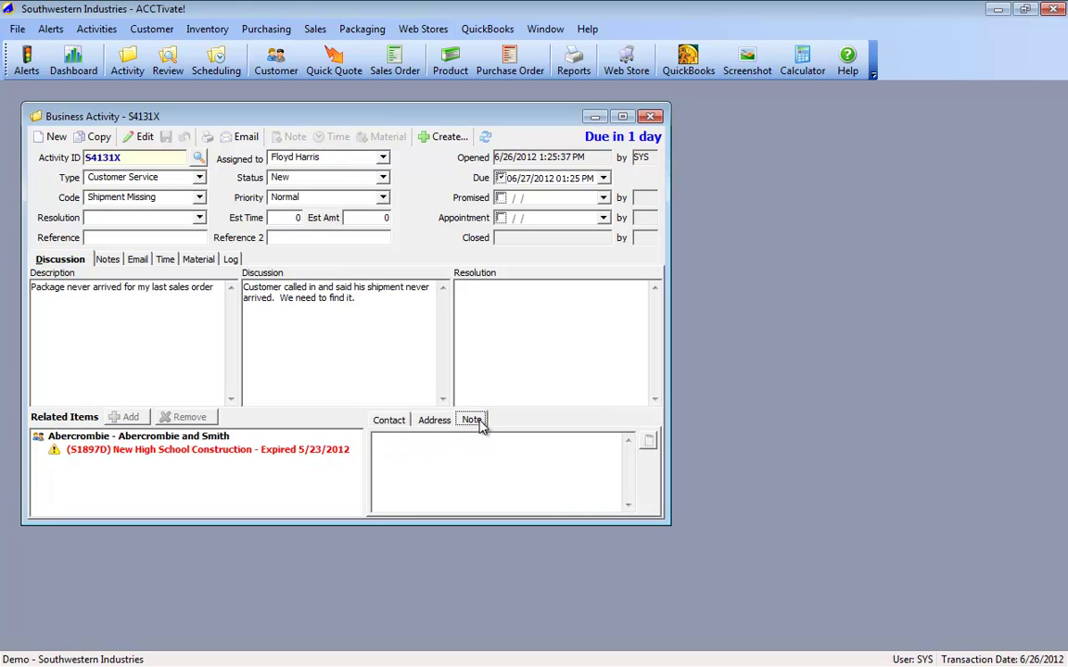
click(442, 451)
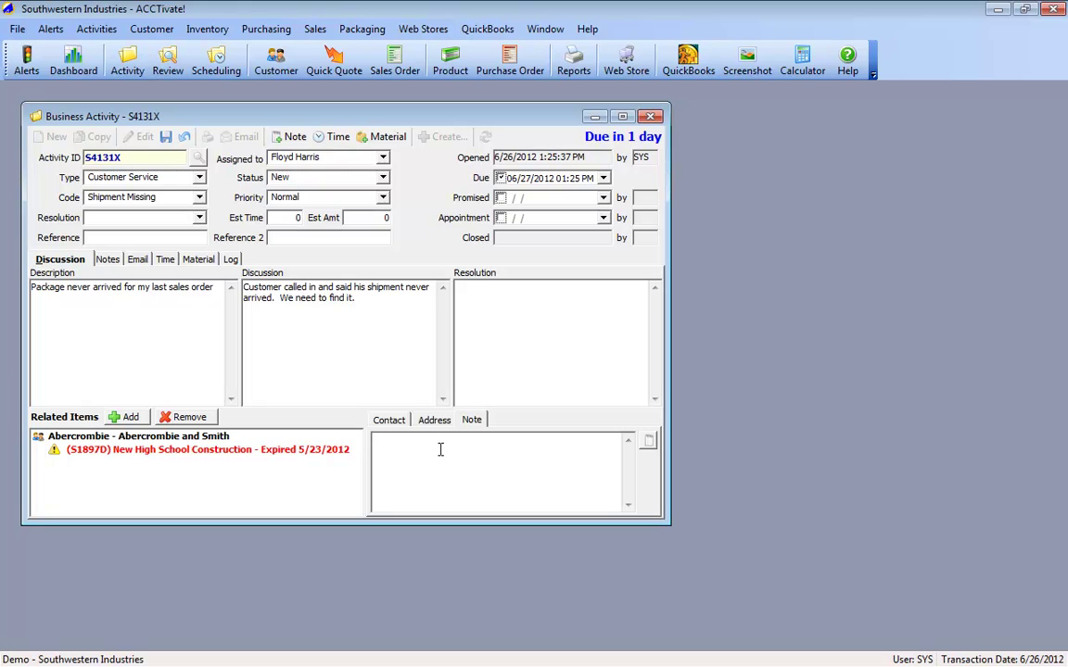
click(127, 437)
click(495, 461)
text(Kristi is key contact for this tracking issue)
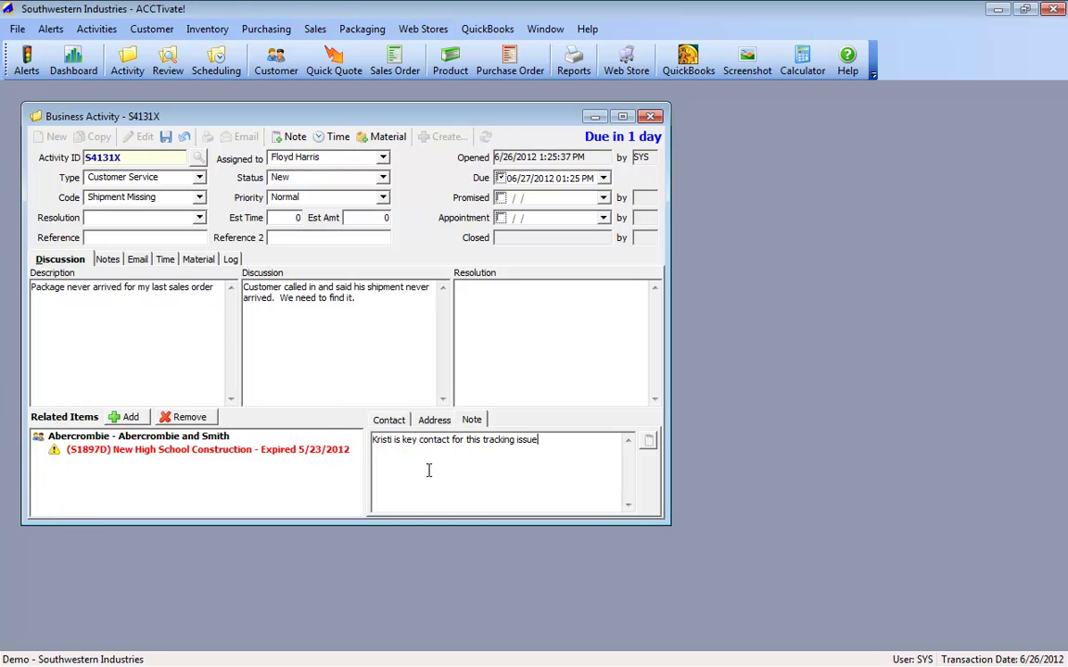
Step: Save the activity with the new note and reselect the linked Abercrombie customer
click(389, 421)
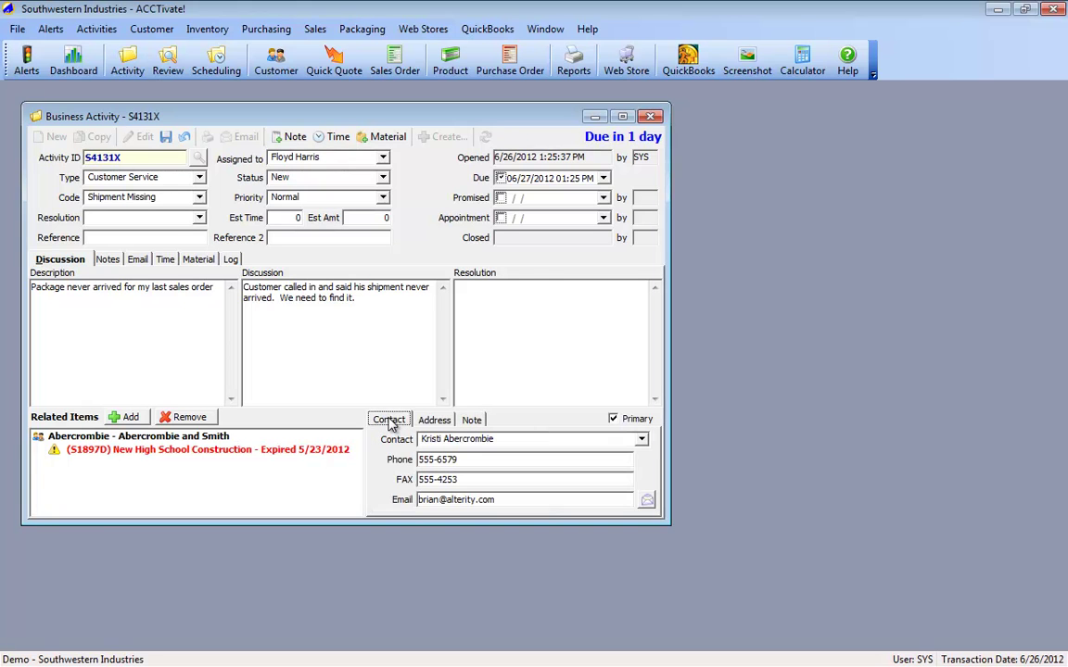
click(166, 137)
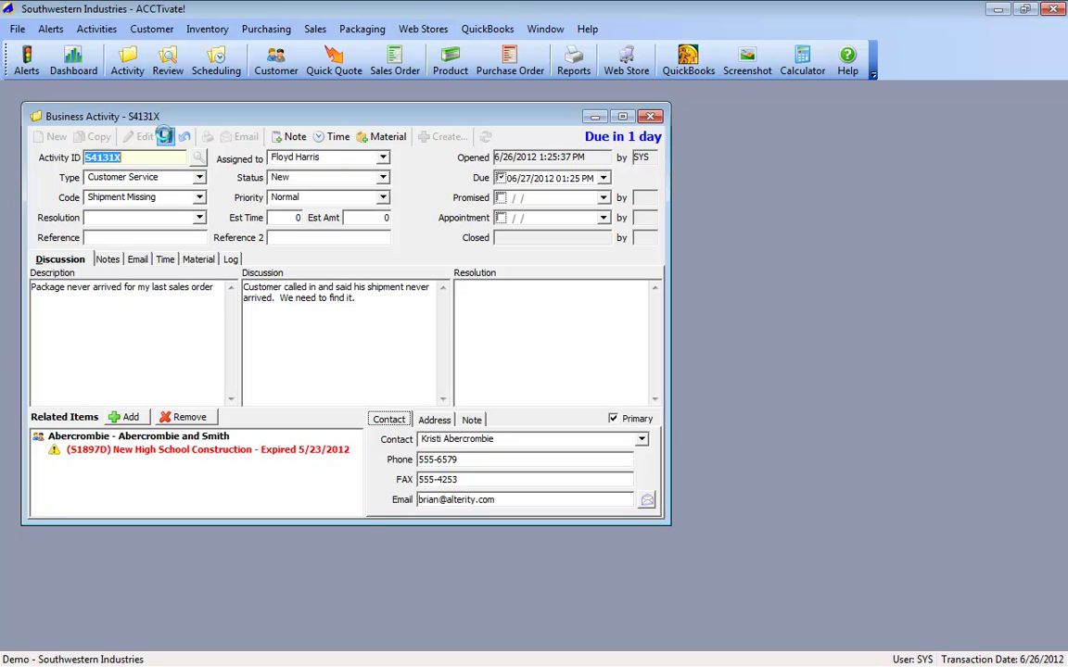
click(173, 451)
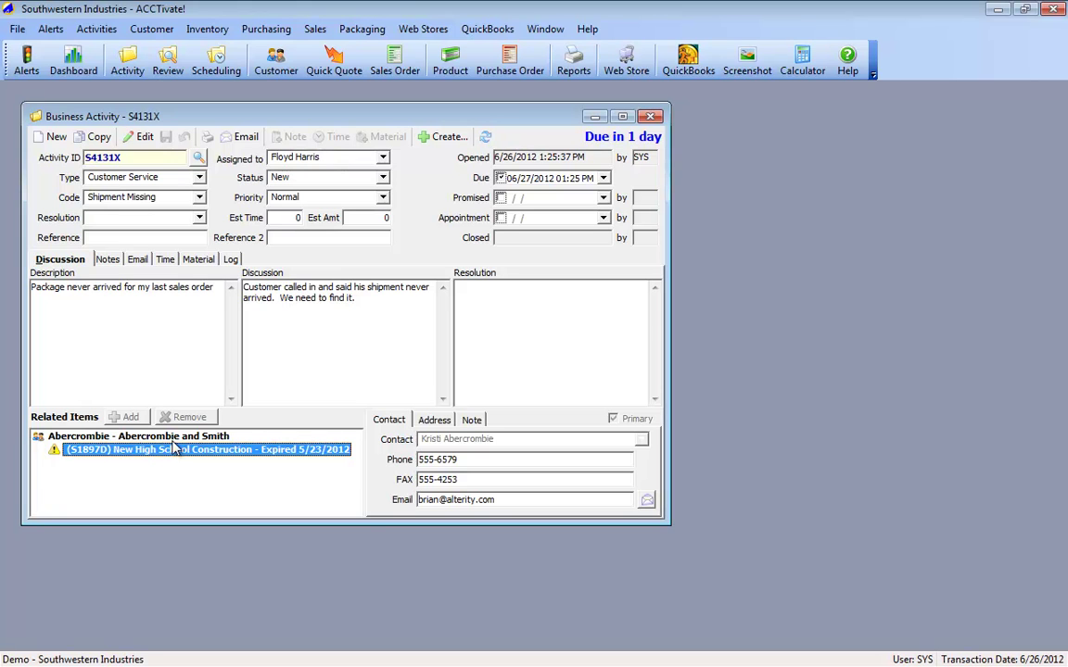
key(Up)
Step: Open the Abercrombie customer record, dismissing its warning note
double_click(172, 438)
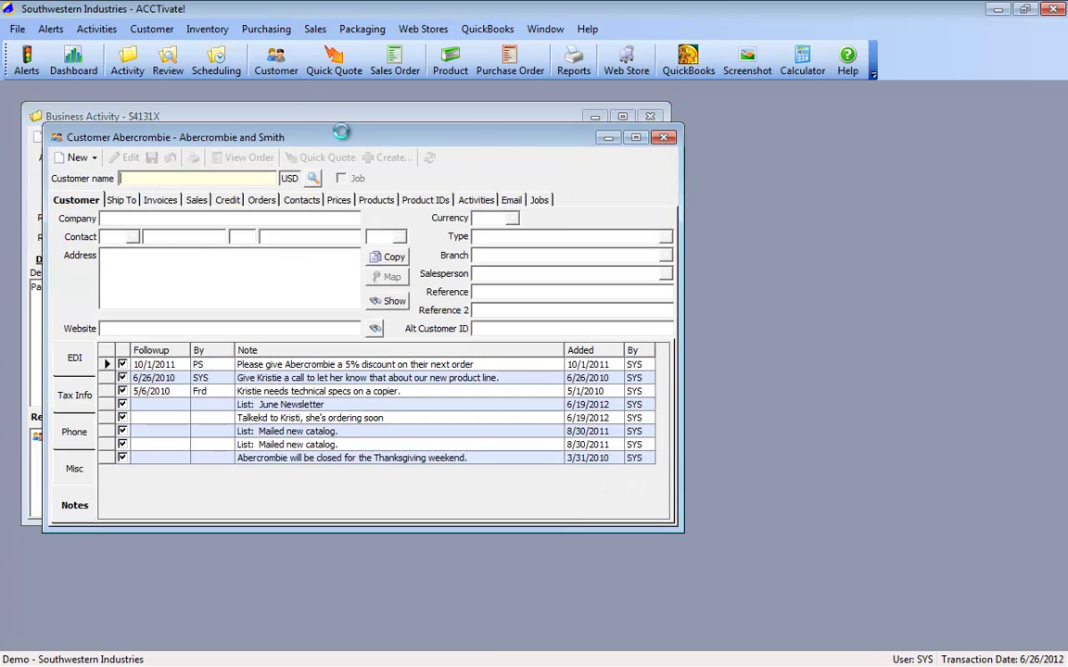
click(531, 441)
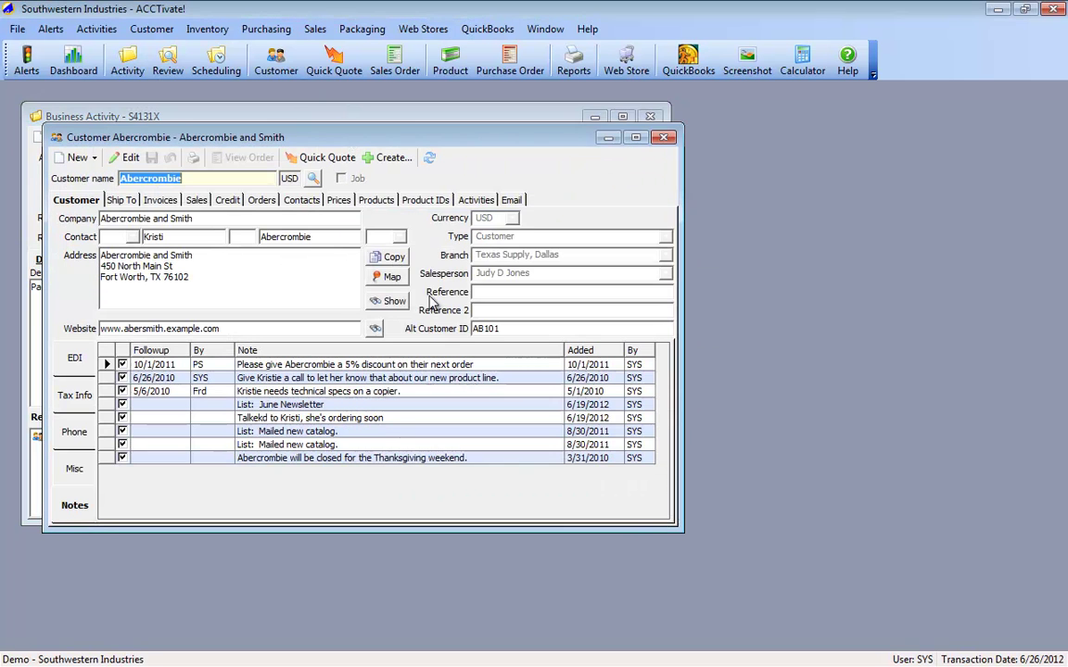
drag(298, 135, 572, 172)
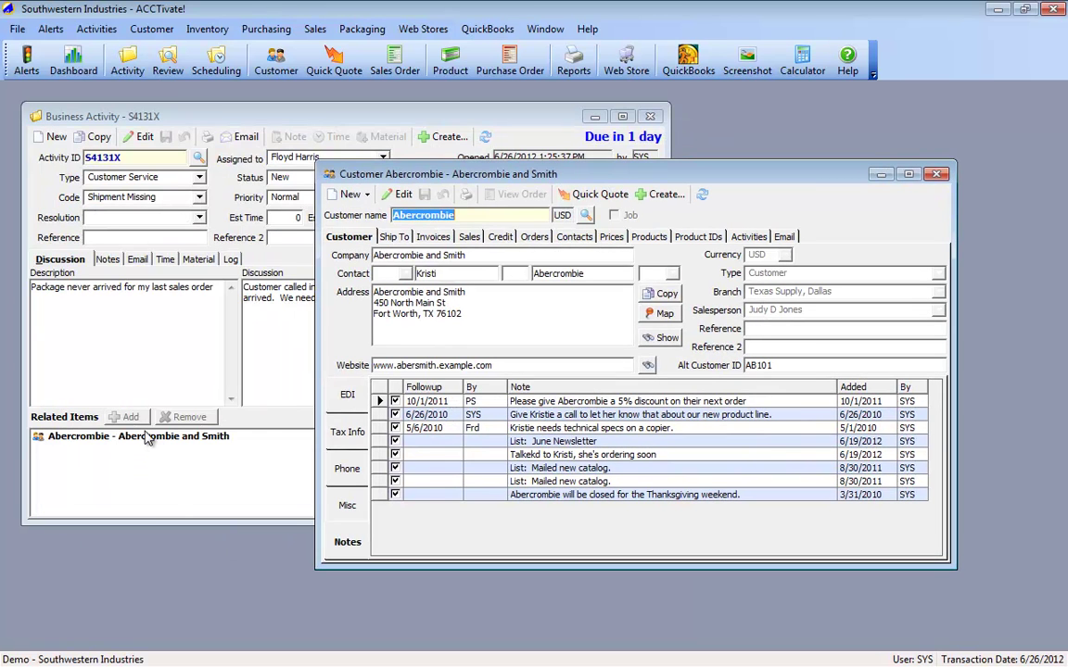
double_click(148, 436)
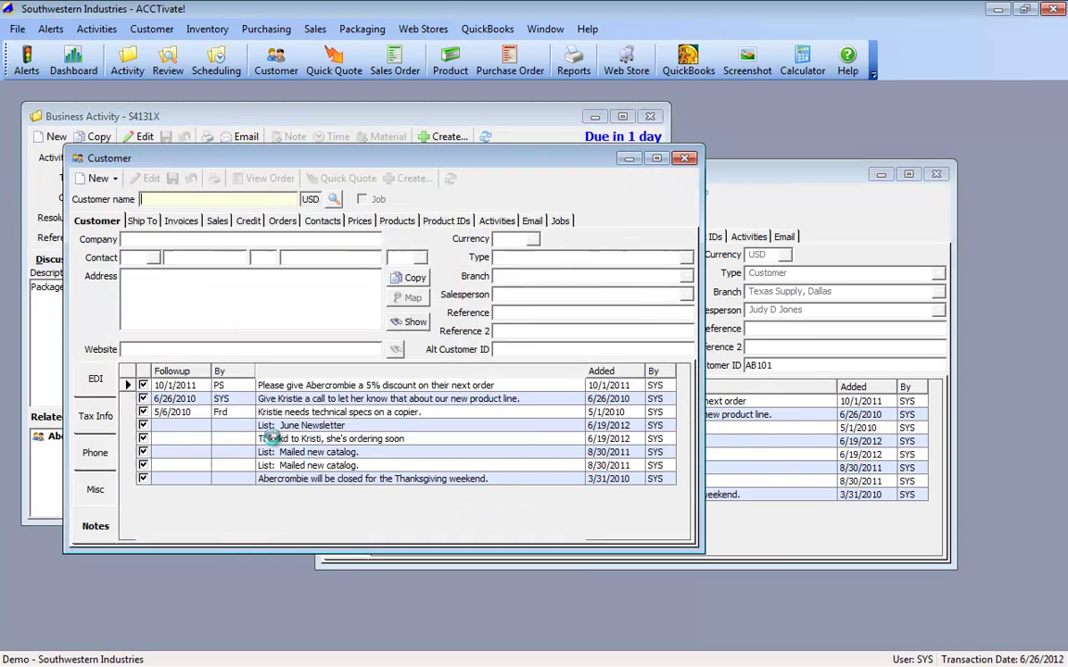
key(Return)
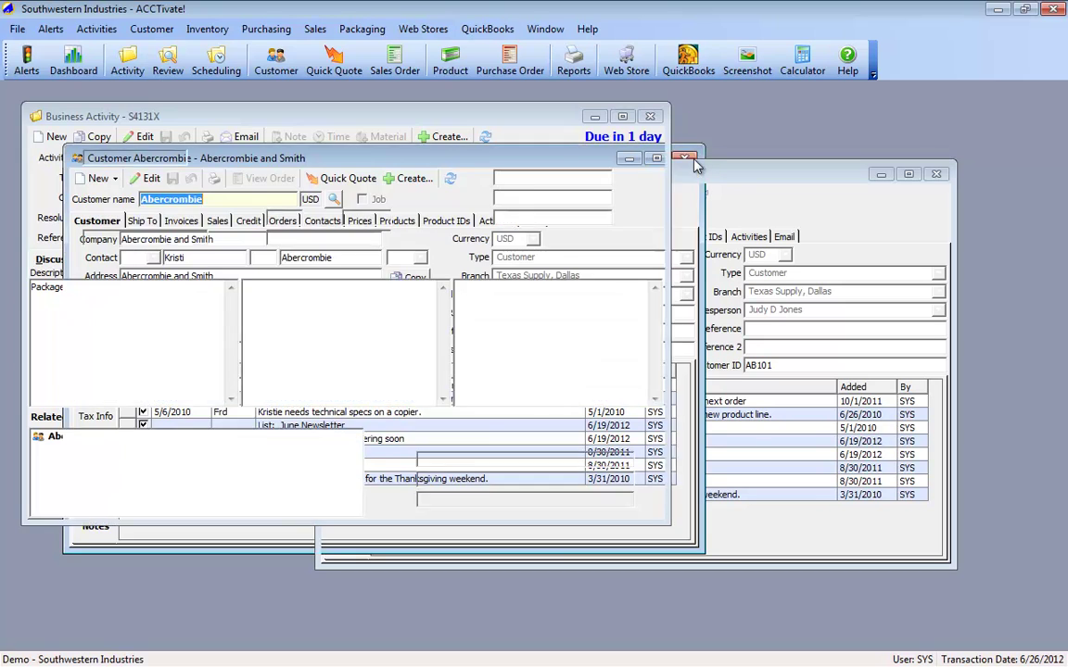
Step: Change the second contract's end date to 7/1/2012 in the Contracts grid and save
click(608, 237)
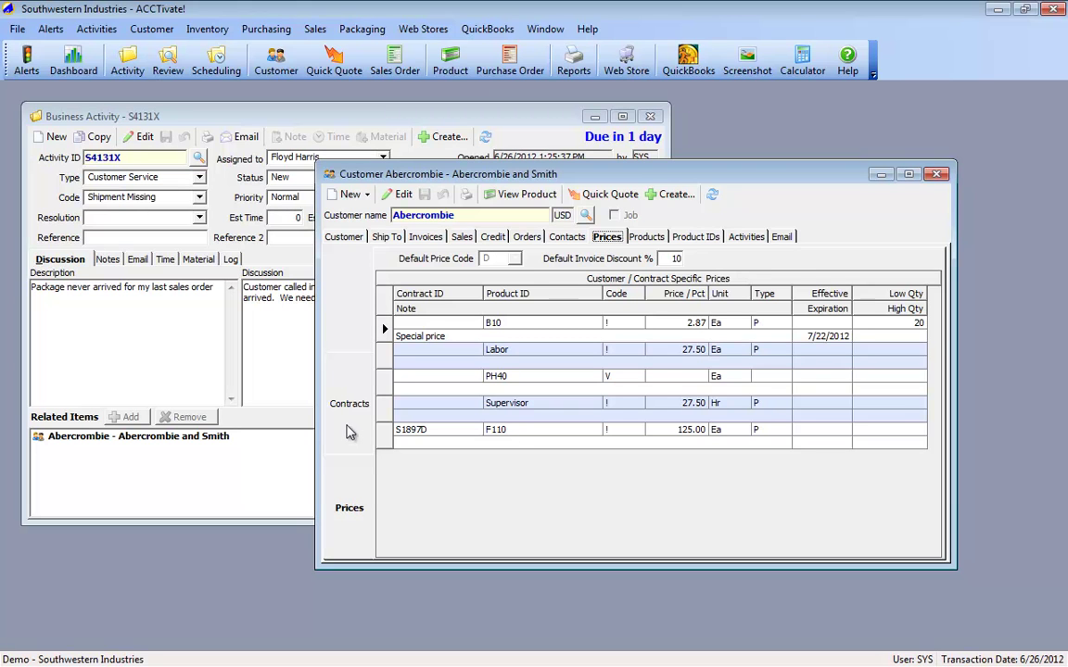
click(349, 431)
click(382, 341)
click(435, 270)
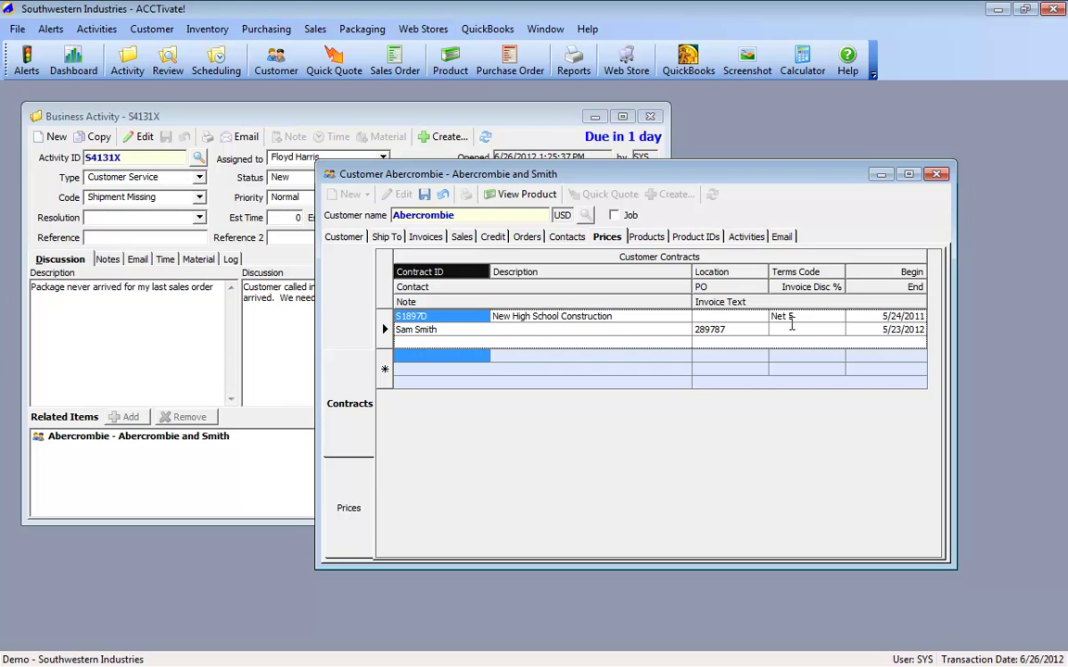
click(904, 329)
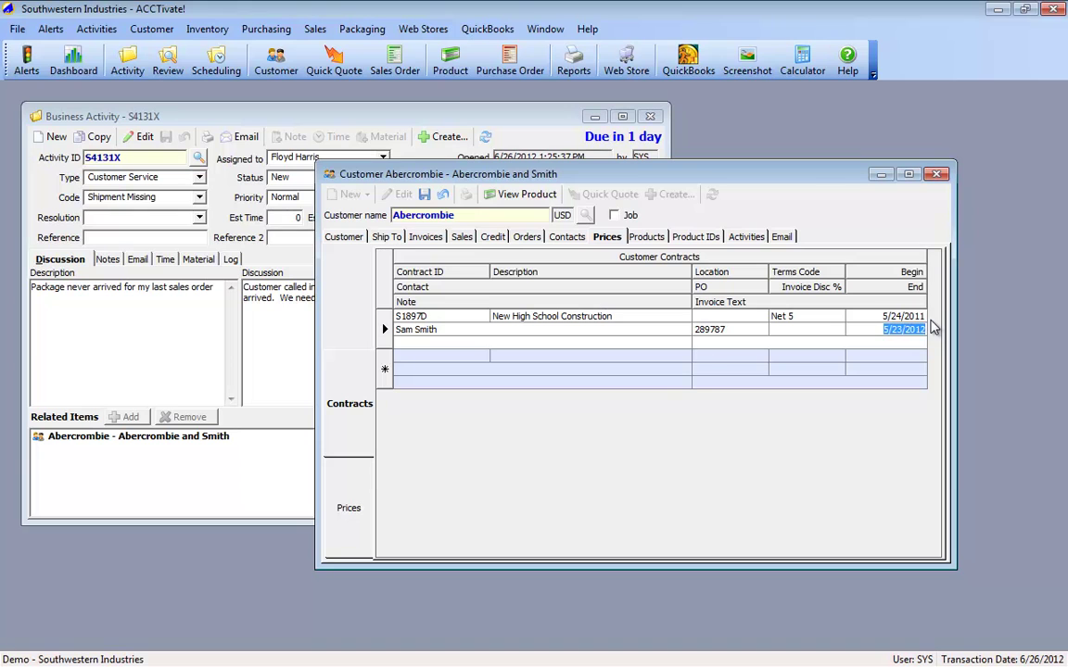
text(7/1/2012)
key(ctrl+s)
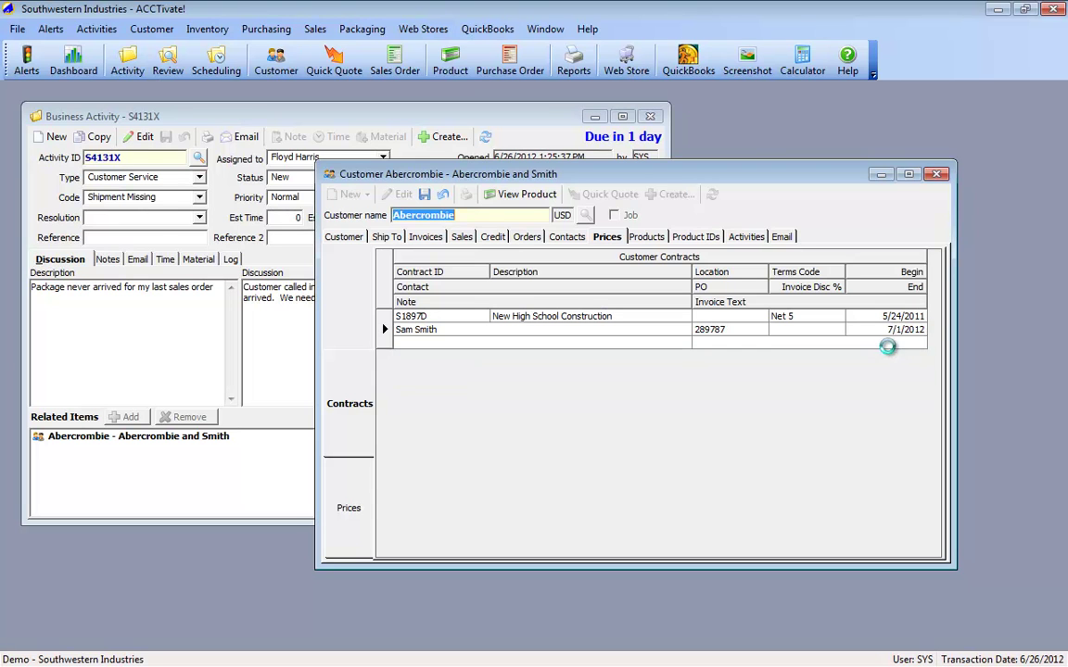
Step: Check the linked New High School Construction contract and close the customer record
click(154, 287)
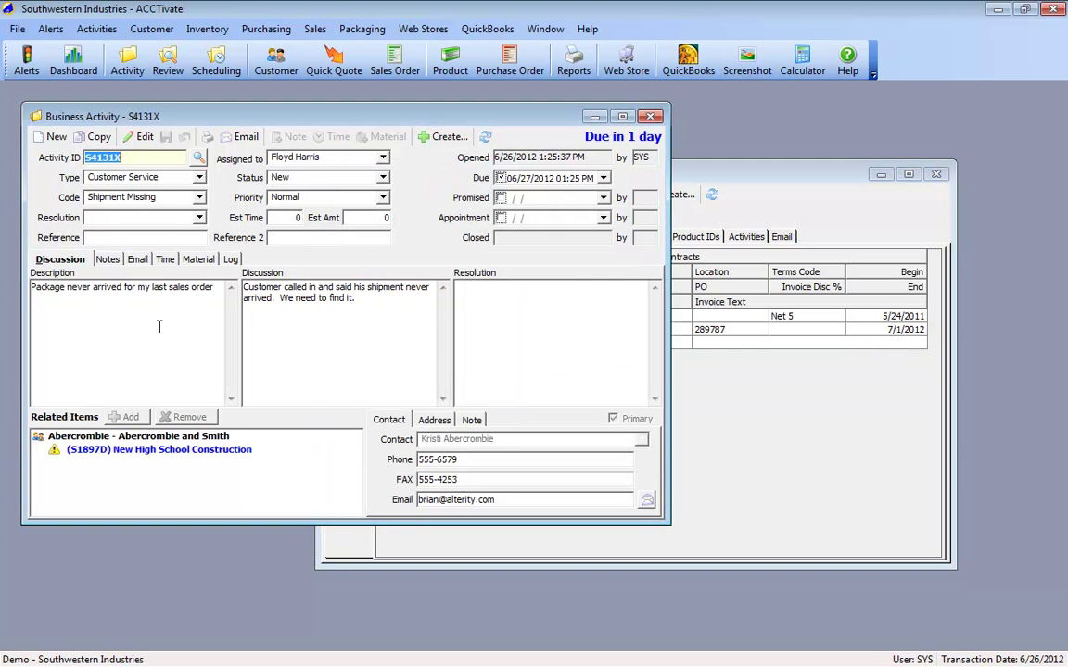
click(151, 452)
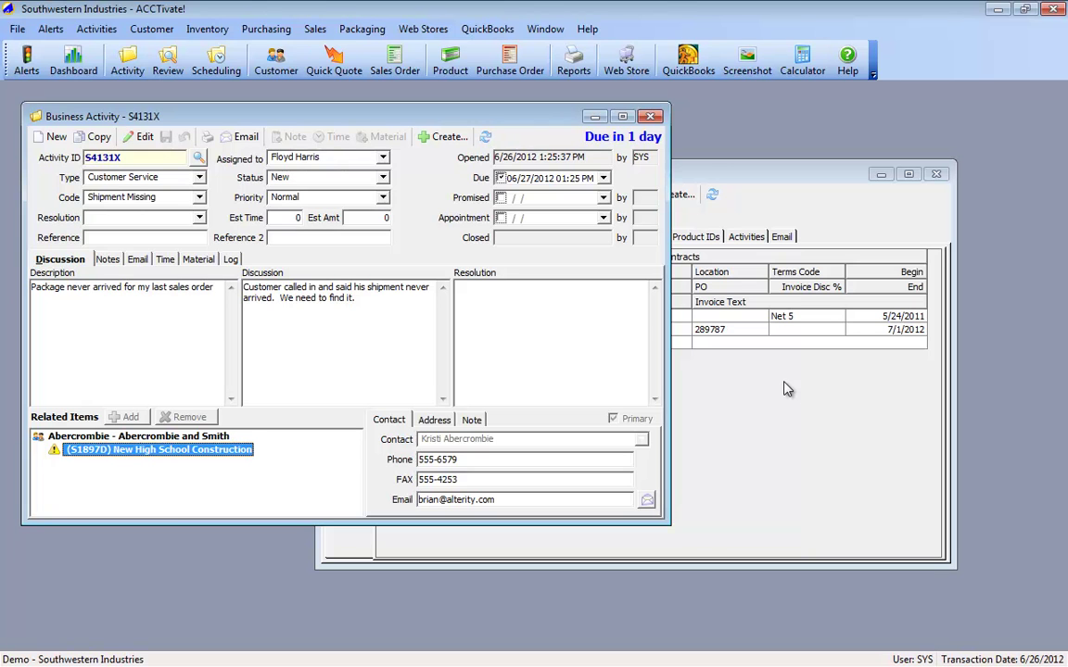
click(936, 176)
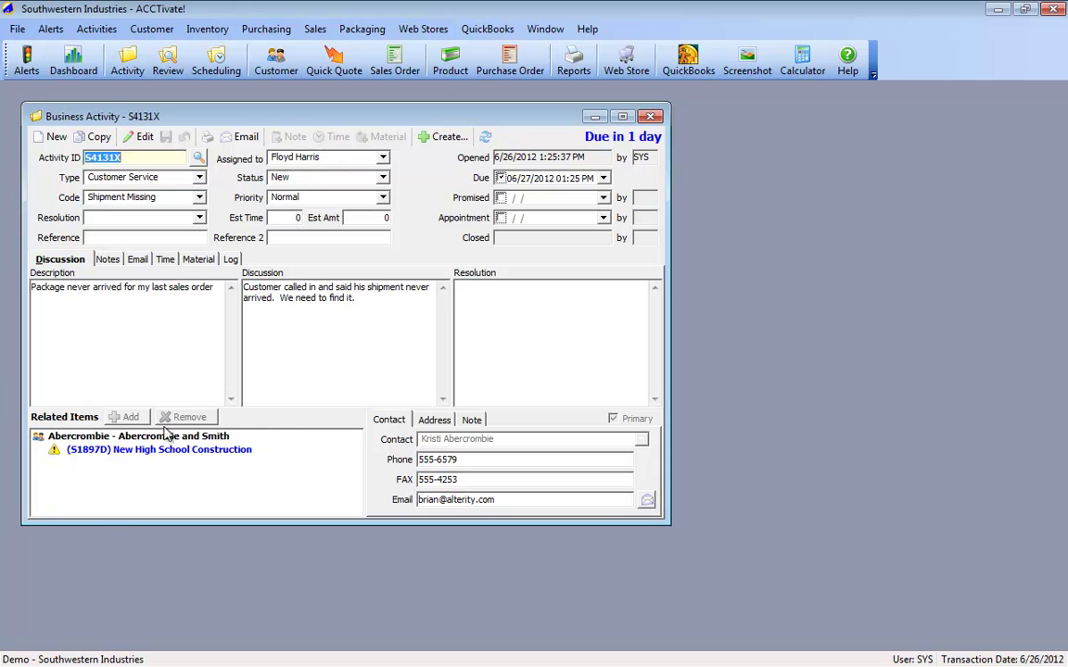
Step: Link Abercrombie's 3/14/2012 sales order as a related item, searching orders by name 'aberc'
click(157, 437)
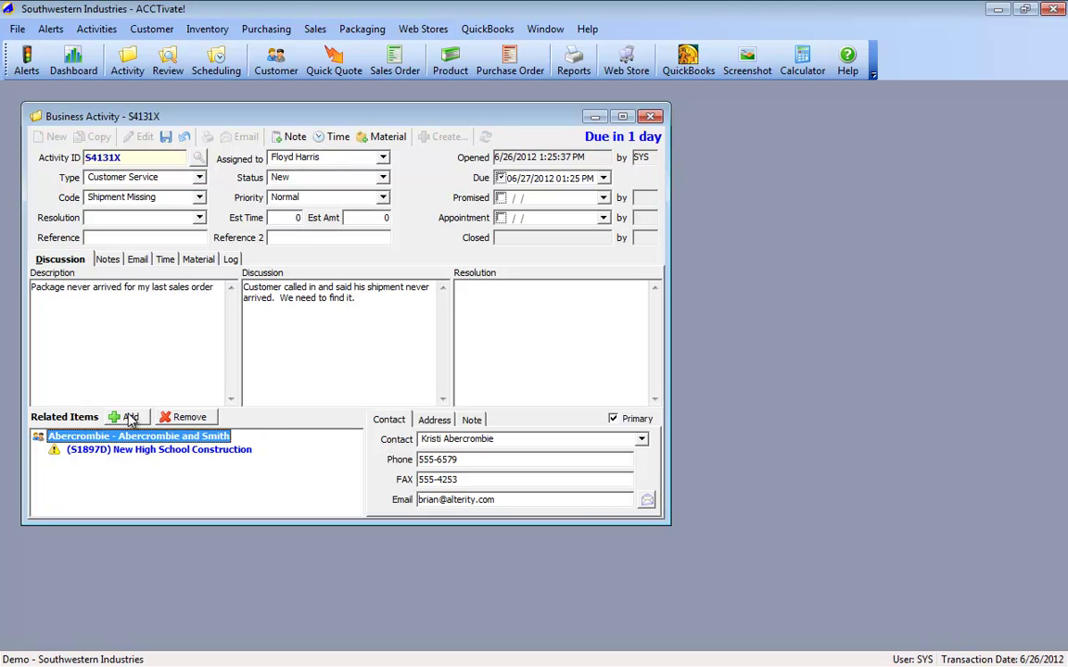
click(130, 419)
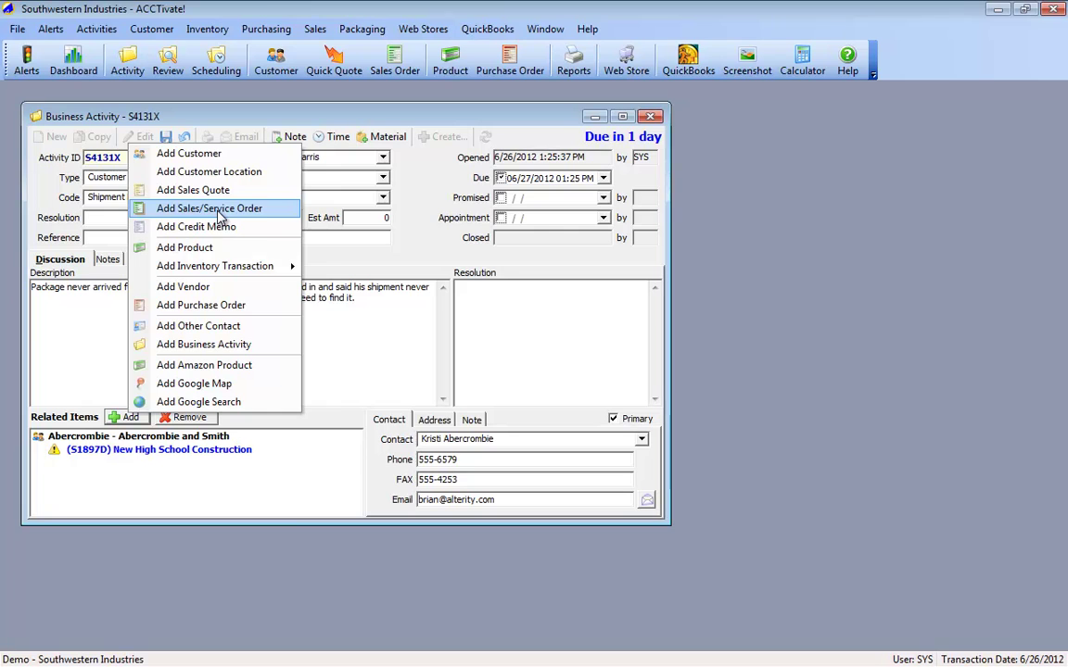
click(221, 213)
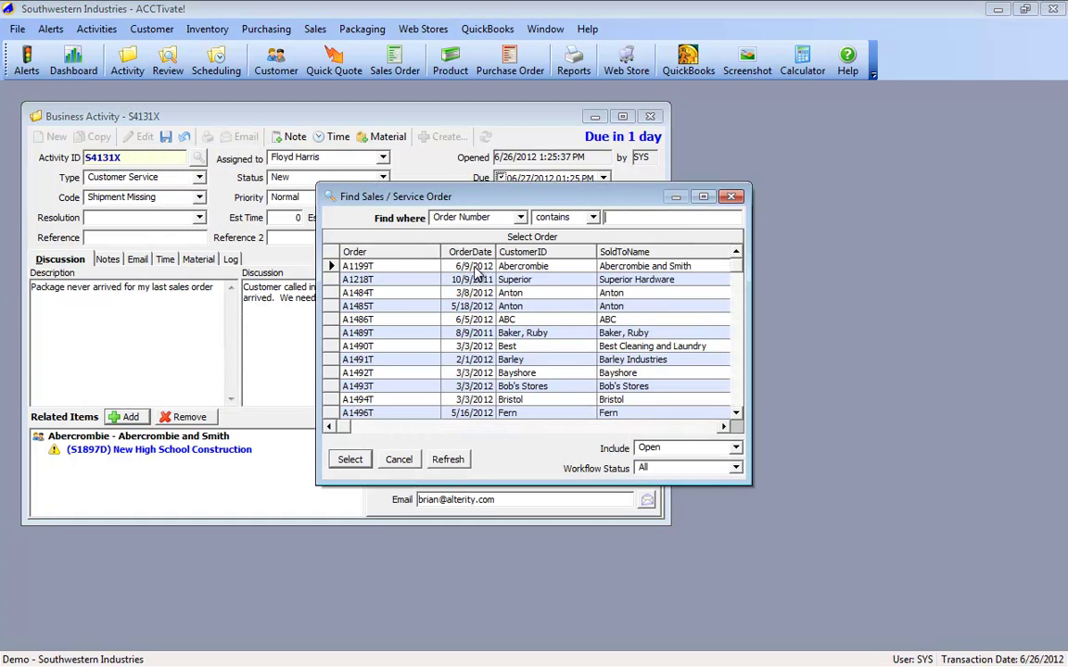
click(473, 267)
click(468, 216)
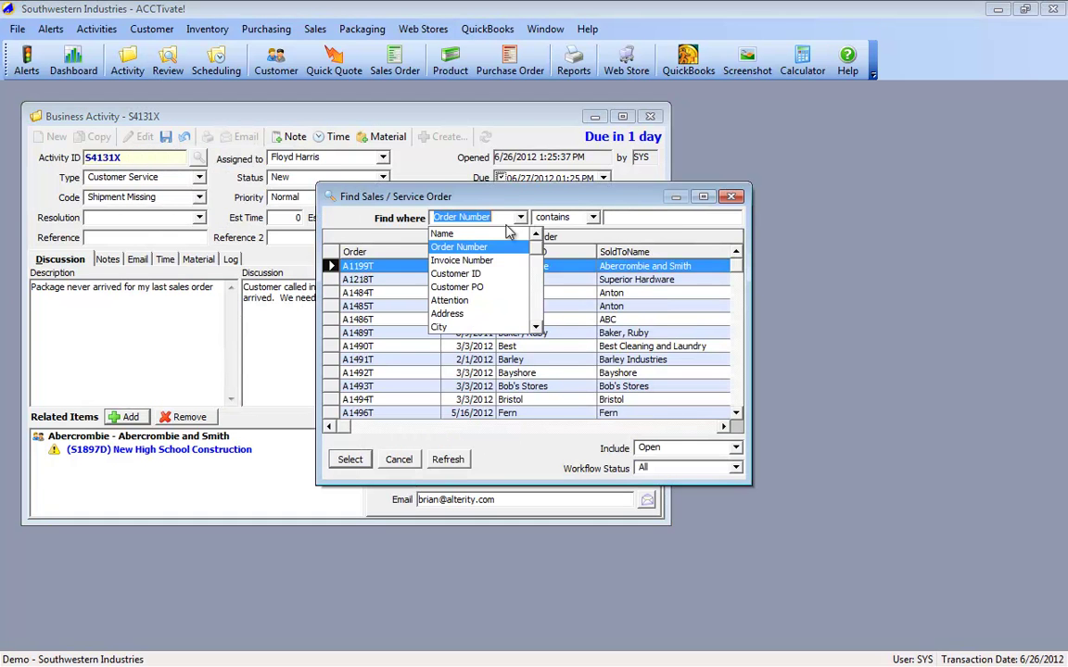
click(442, 233)
click(609, 218)
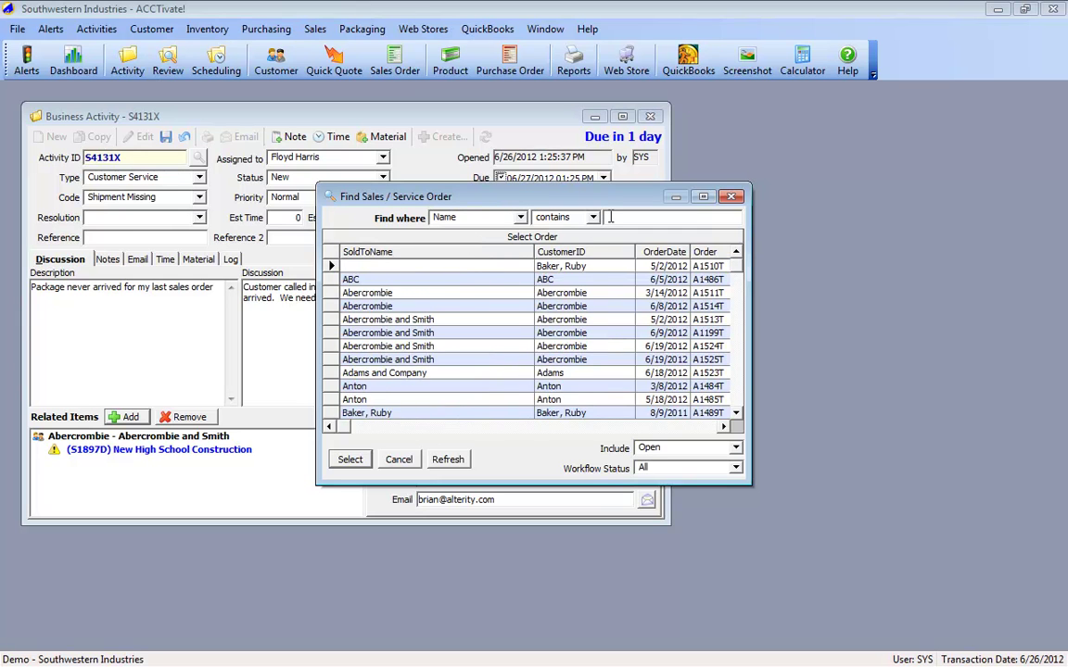
text(aberc)
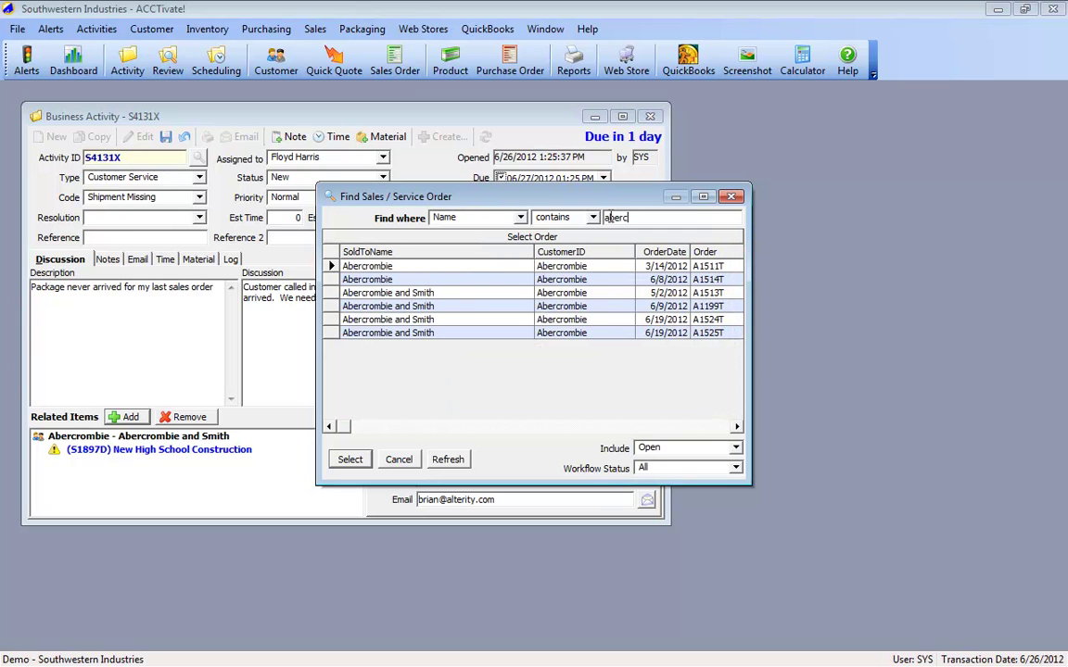
click(491, 268)
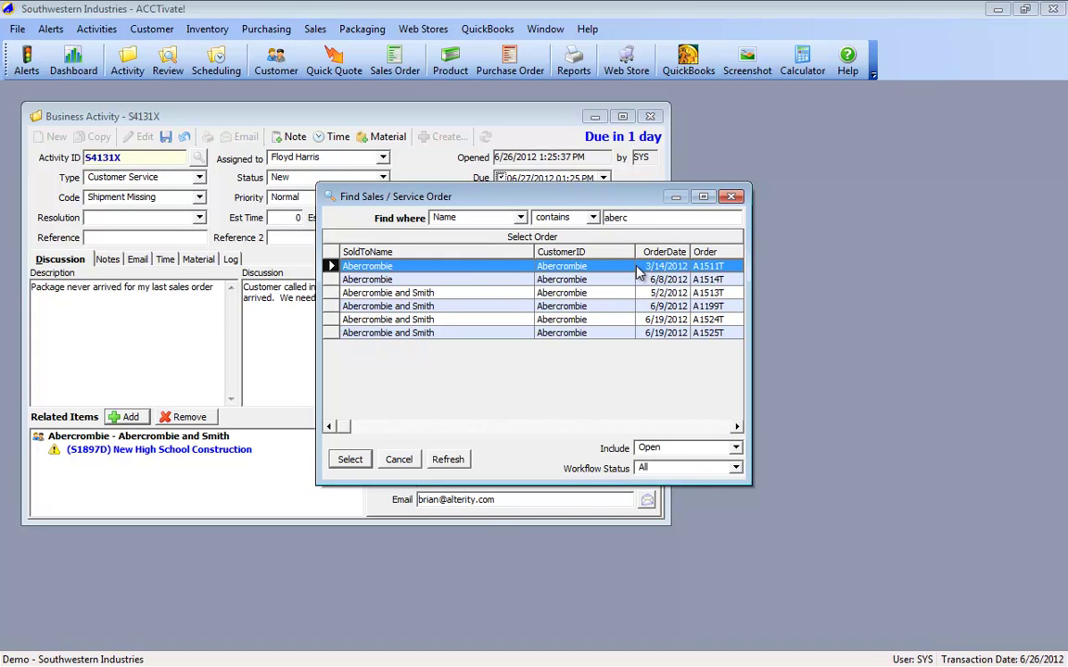
click(350, 461)
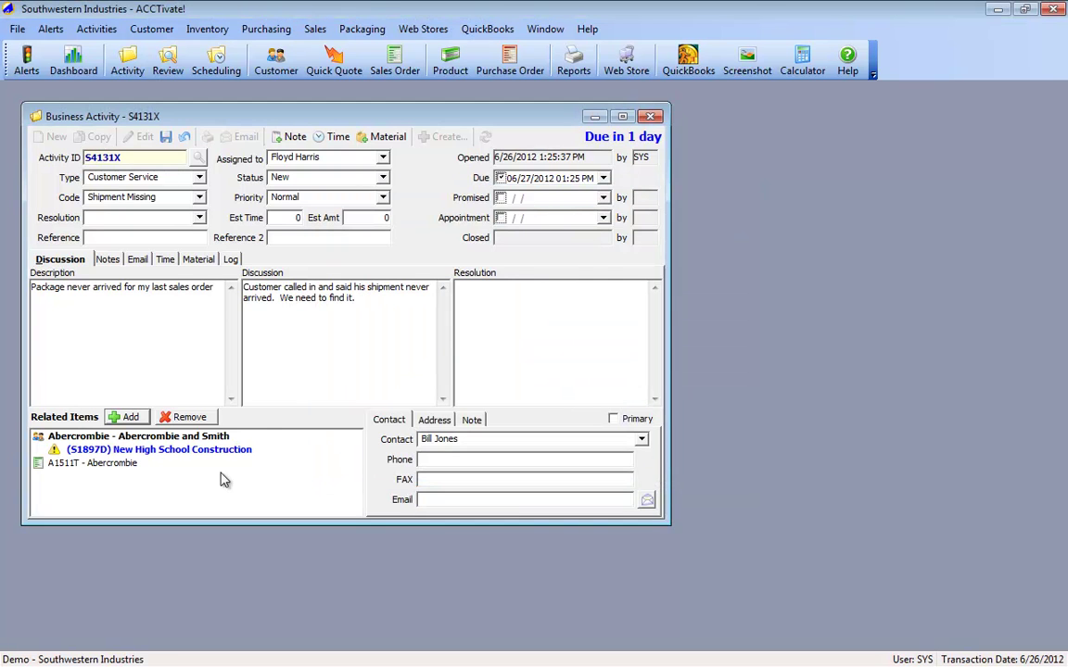
Step: Compare the order's and customer's contacts, then save activity S4131X with order A1511T linked
click(108, 465)
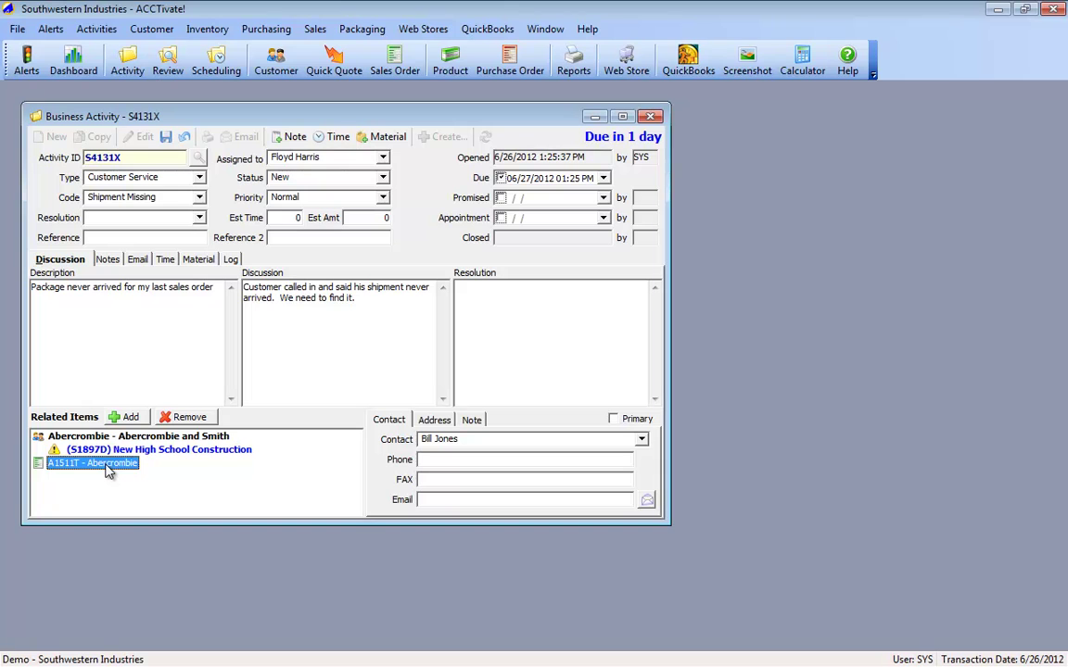
click(97, 436)
click(99, 464)
click(117, 415)
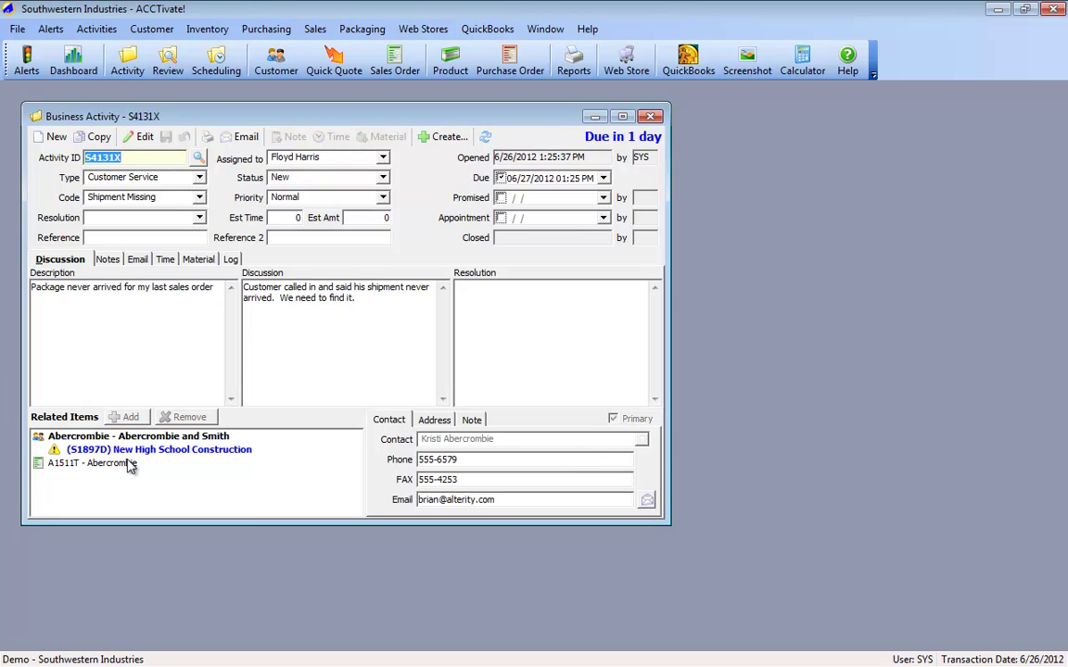
click(122, 465)
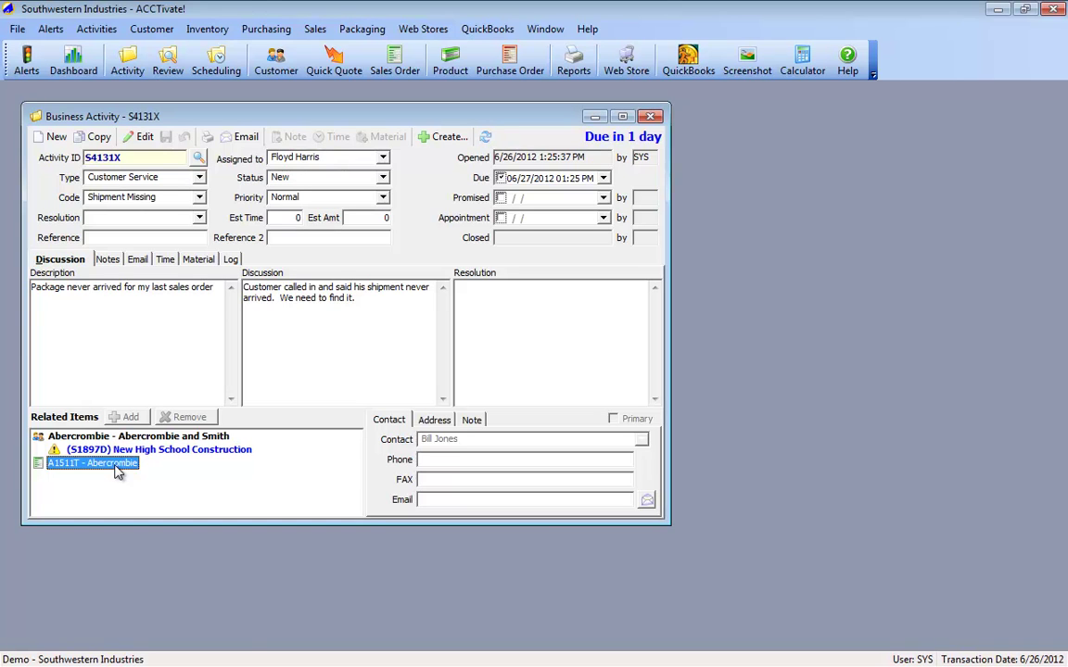
Step: Open sales order A1511T, dismiss its notes, and review its Detail lines and Activities including S4131X
double_click(119, 468)
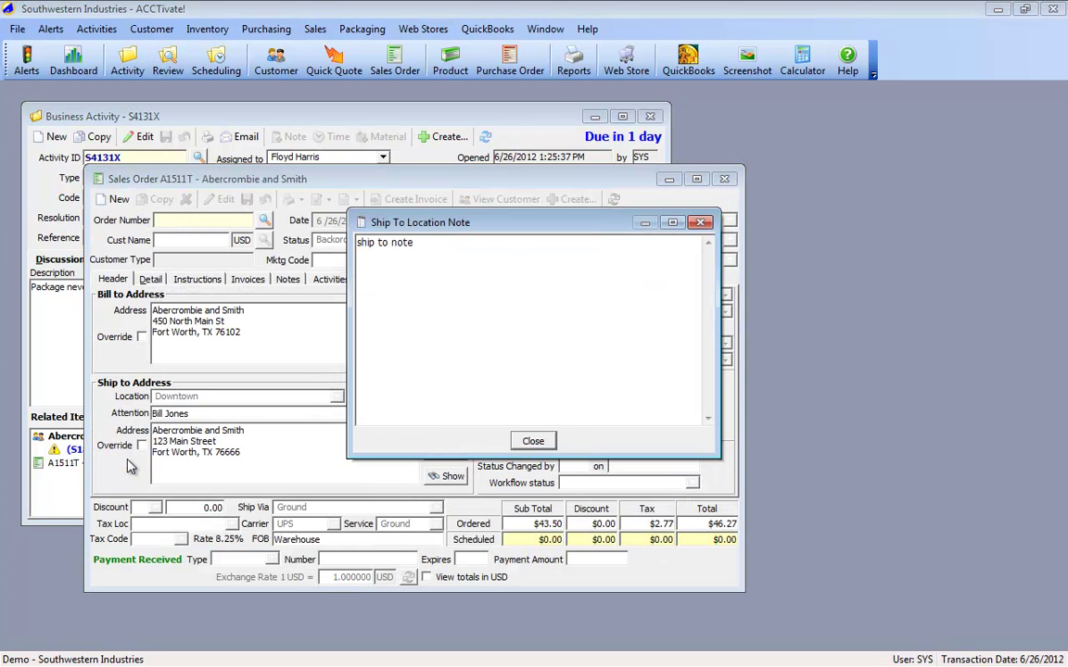
click(537, 441)
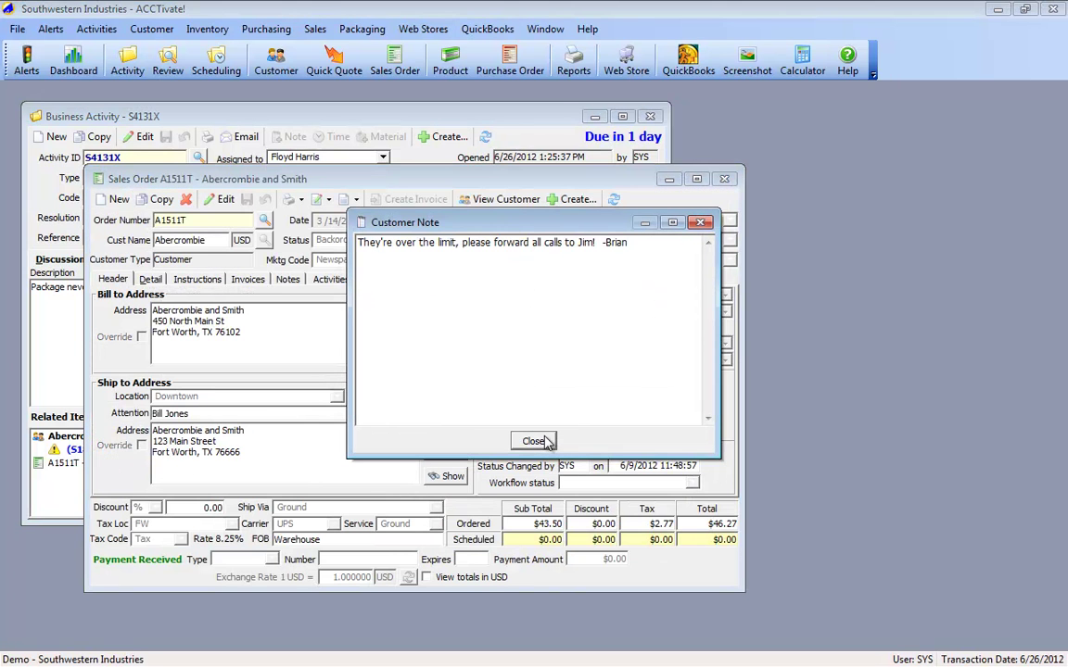
click(536, 439)
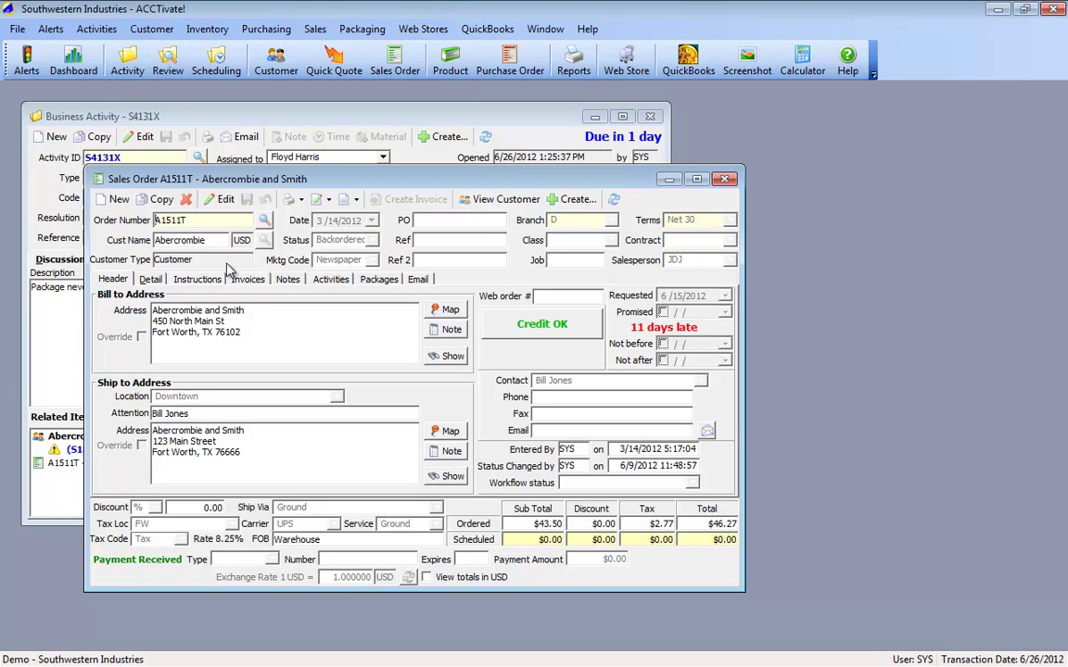
click(149, 279)
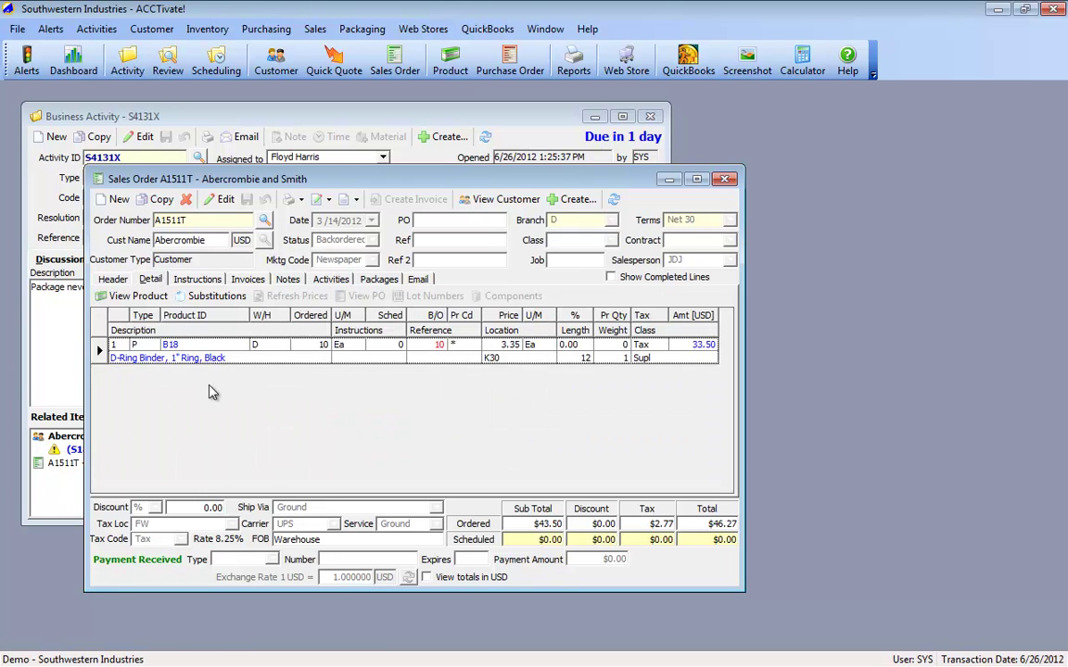
double_click(196, 362)
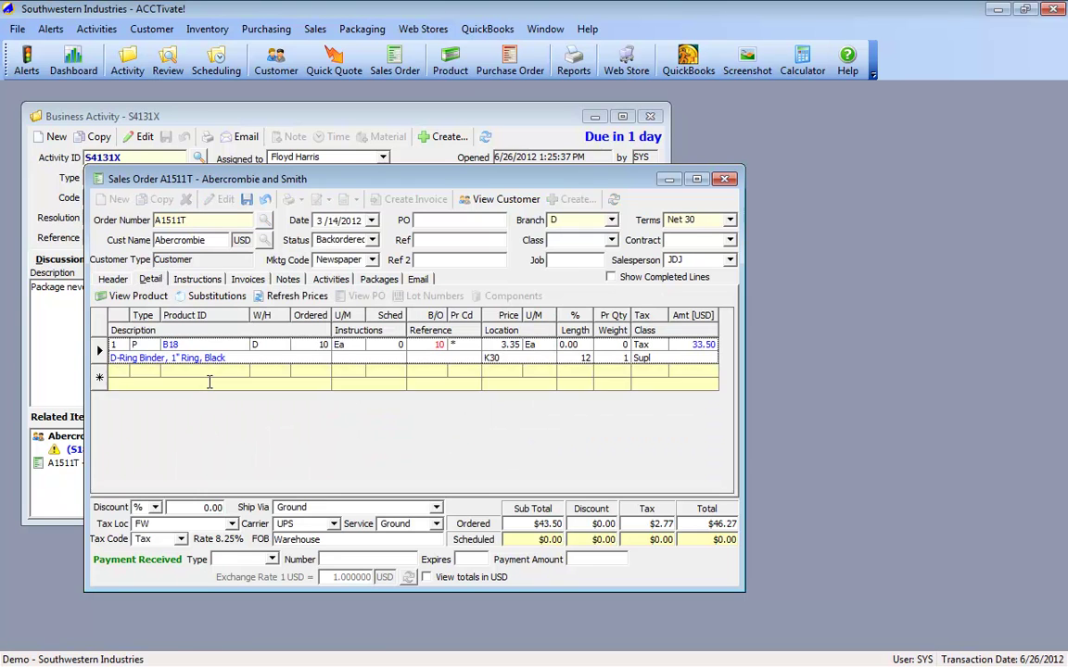
click(331, 280)
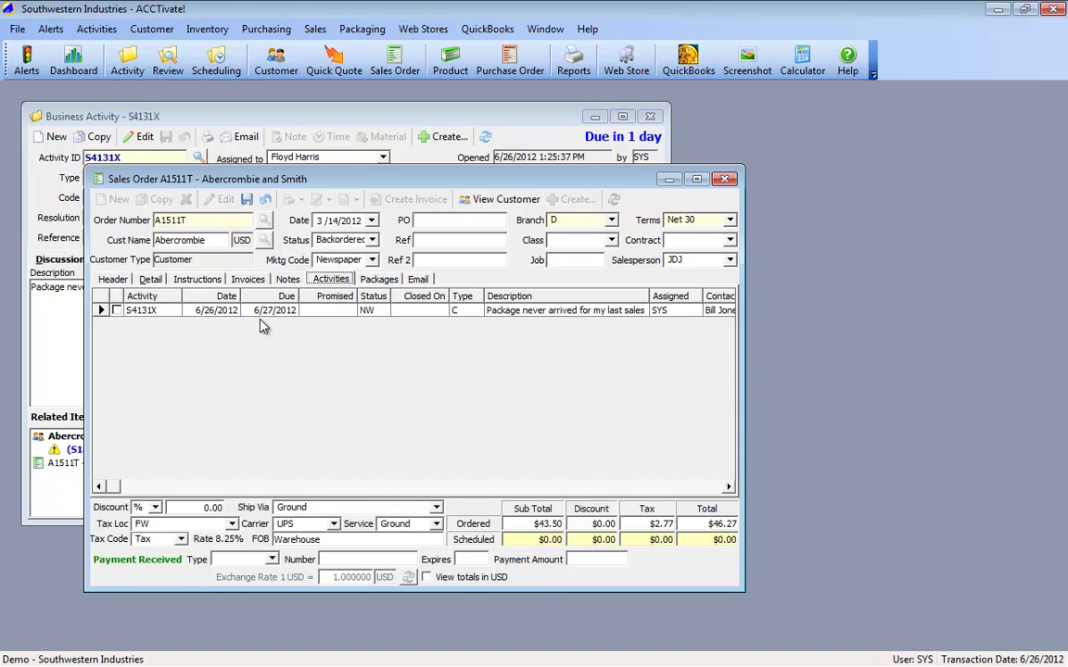
click(102, 311)
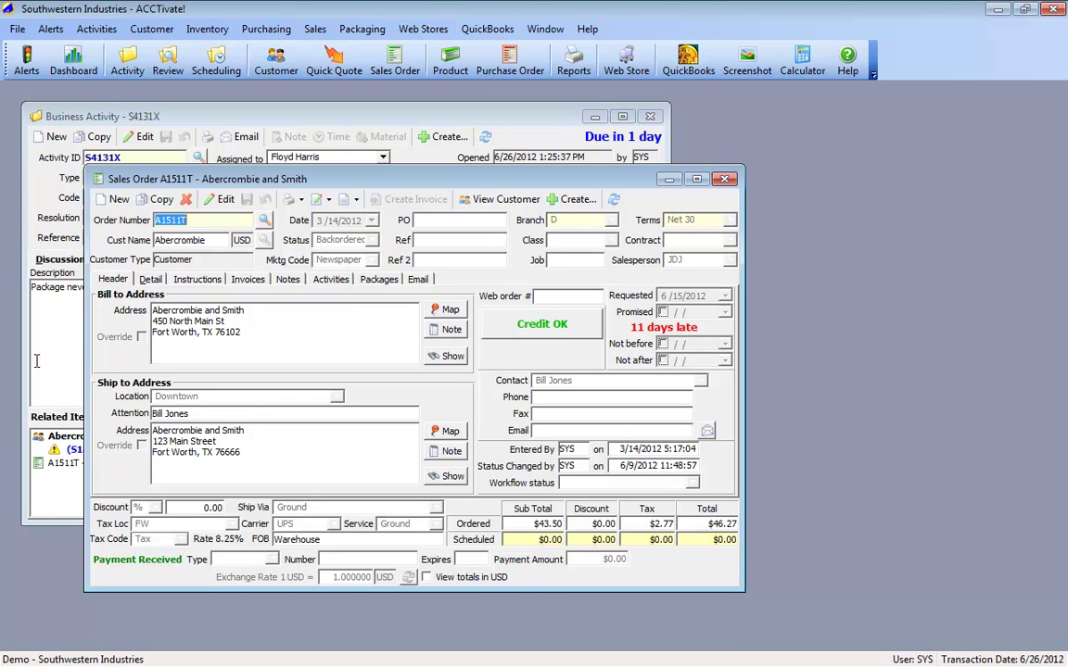
Step: Track order A1511T's shipped UPS Ground package on the UPS website and select the page address
click(382, 280)
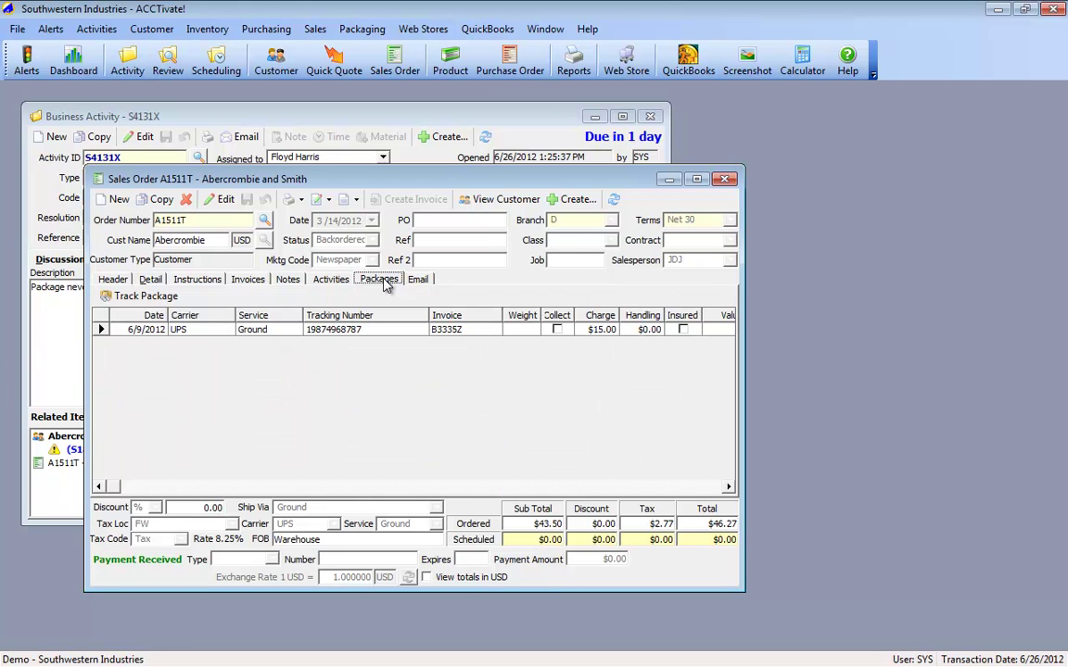
click(360, 335)
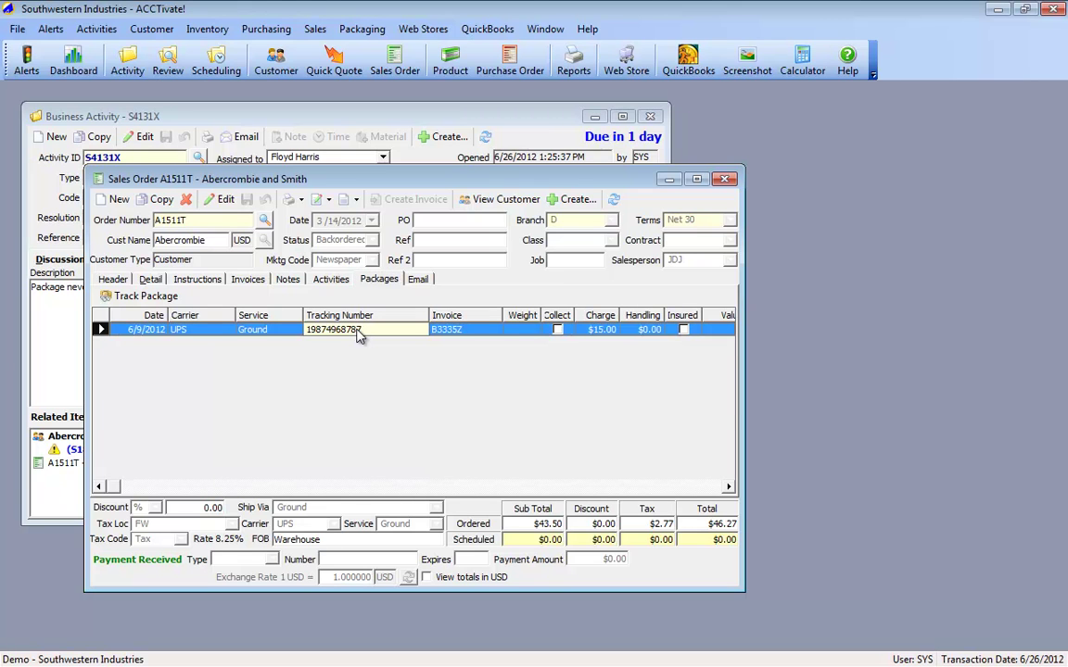
click(126, 302)
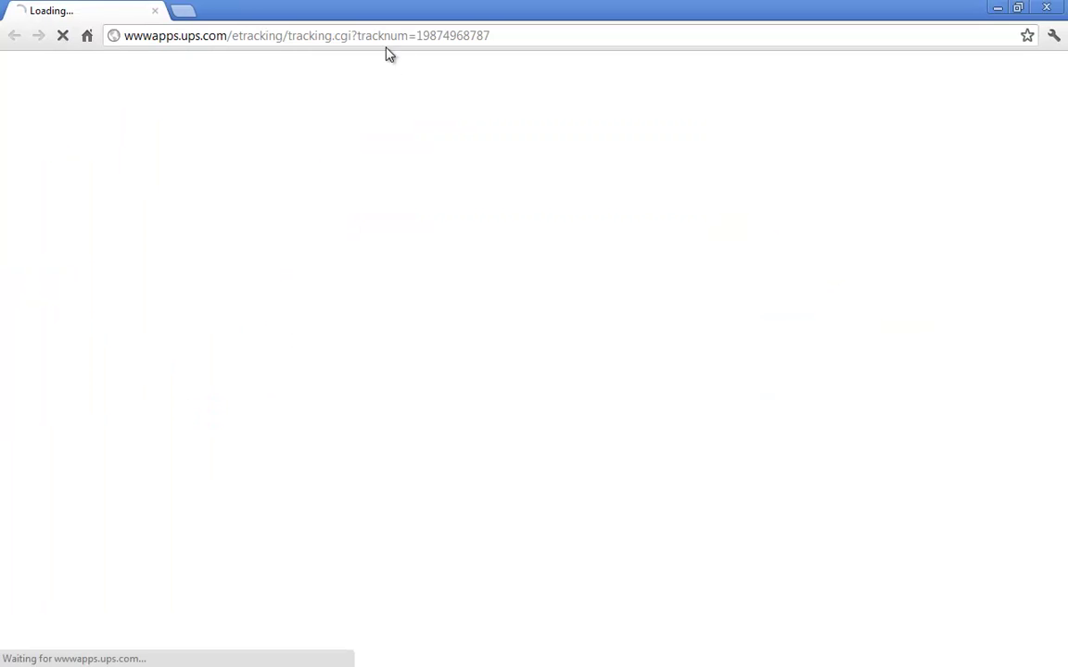
click(388, 37)
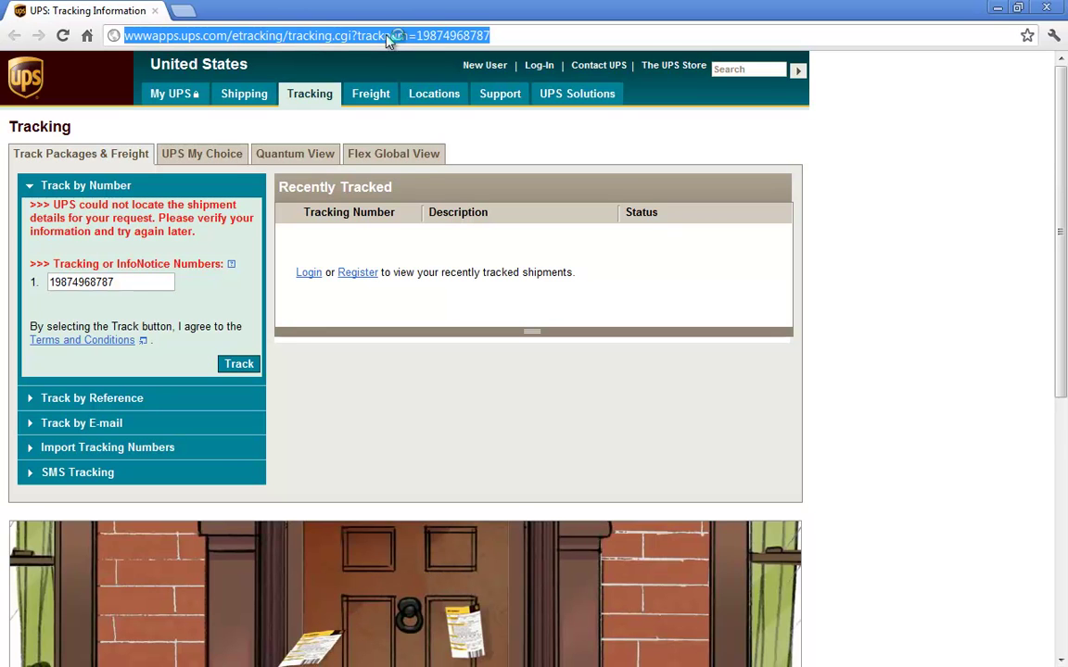
Step: Copy the failed UPS tracking page's address and close Chrome
right_click(326, 38)
click(360, 87)
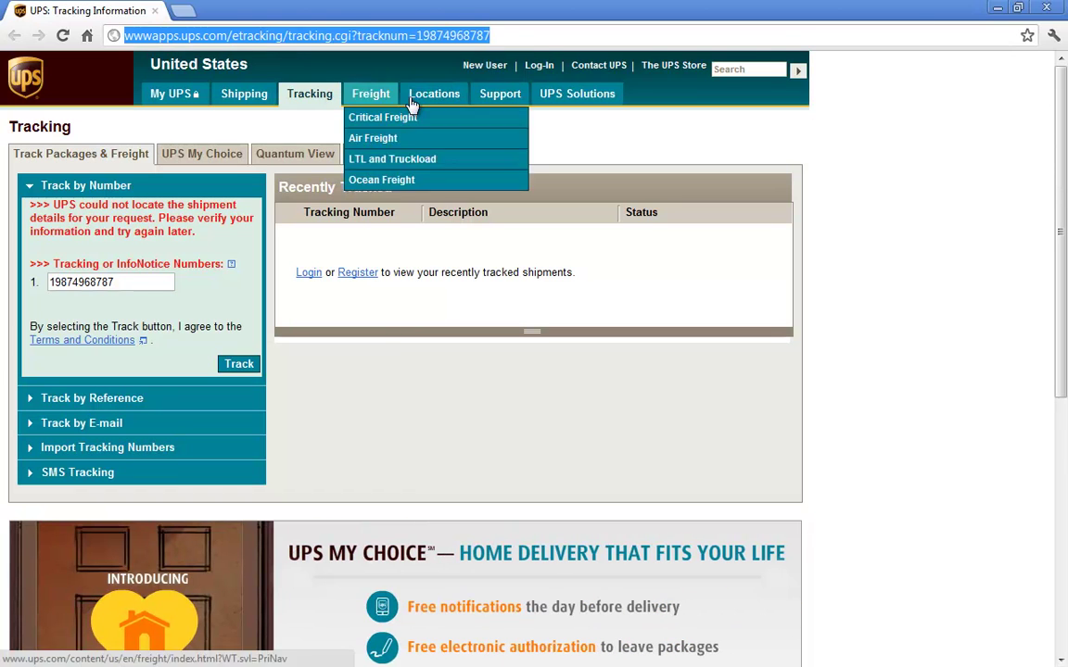
click(1045, 9)
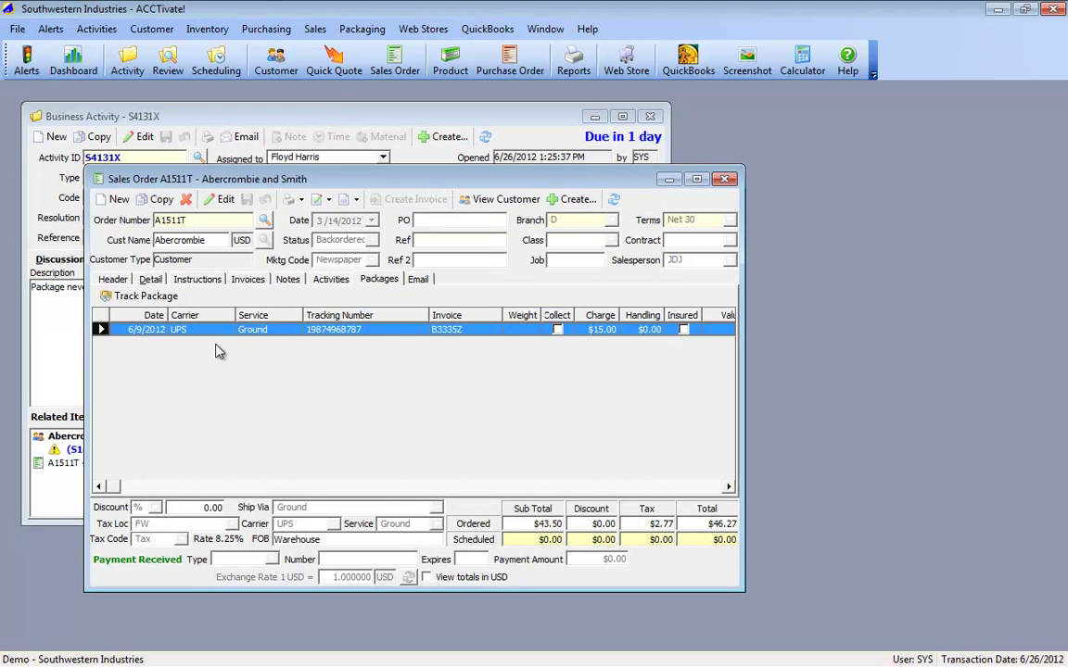
Step: Change activity S4131X's status from New to Open, save it, and show its Notes list
click(58, 329)
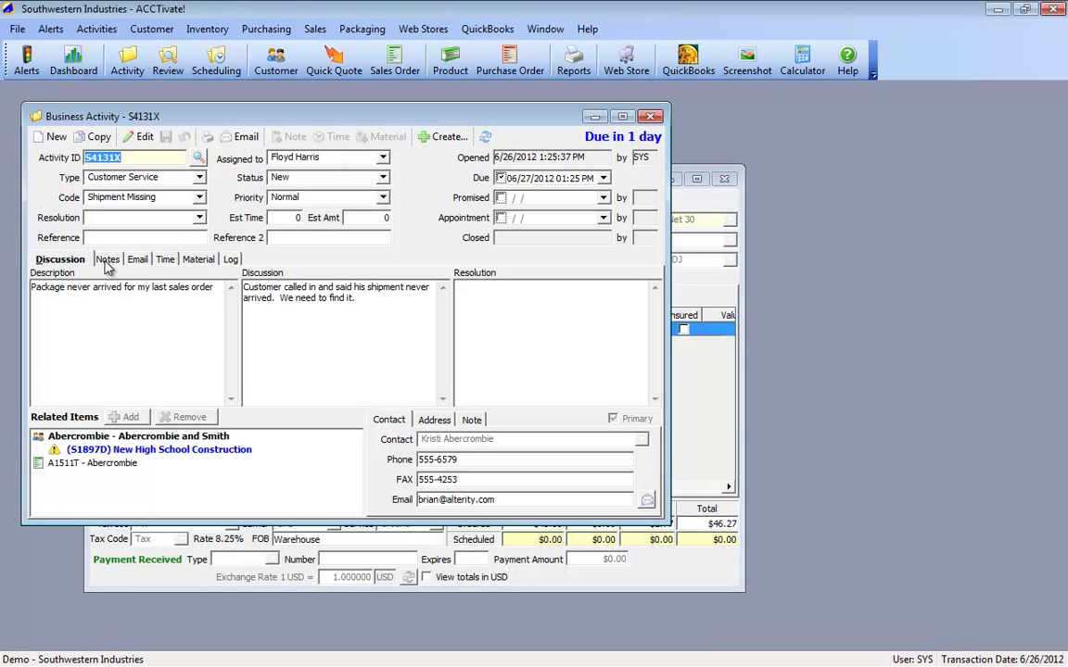
click(348, 176)
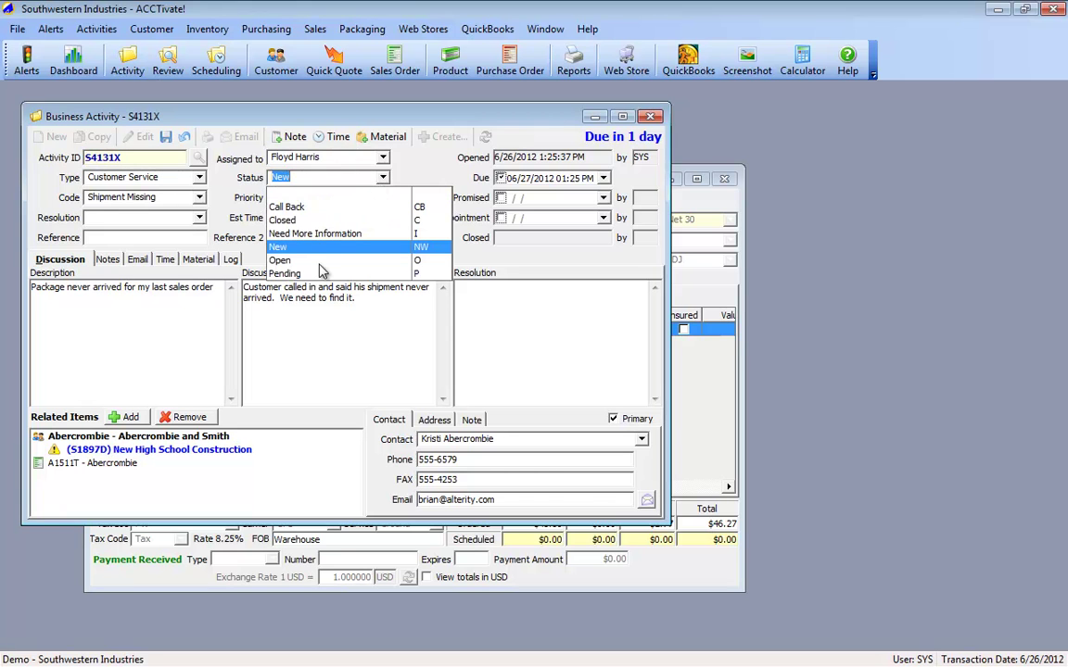
click(279, 259)
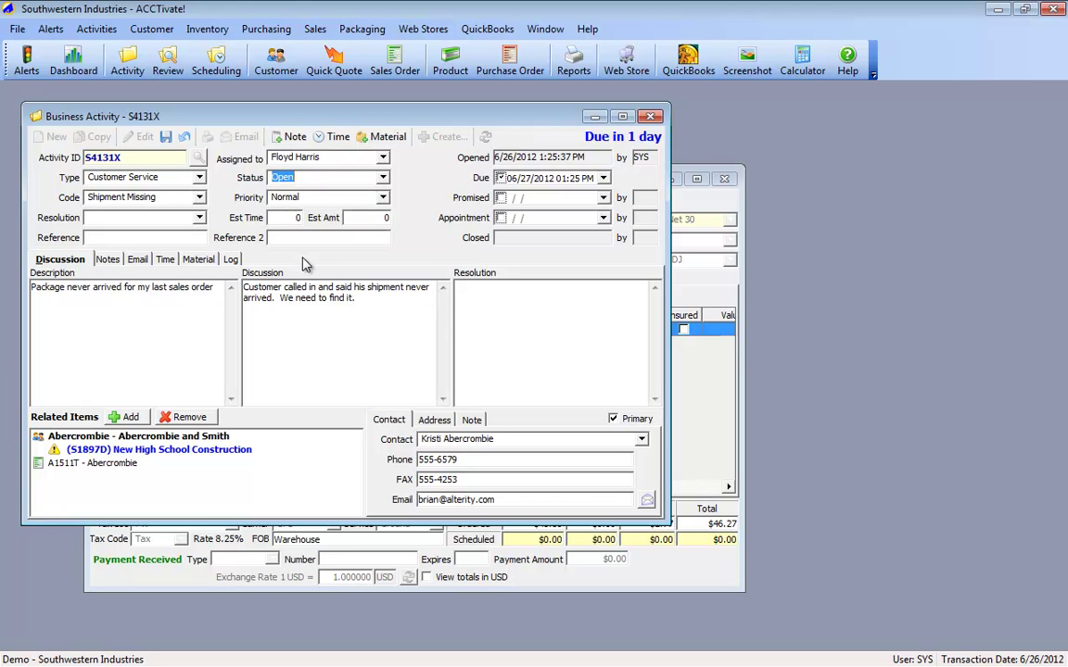
click(164, 139)
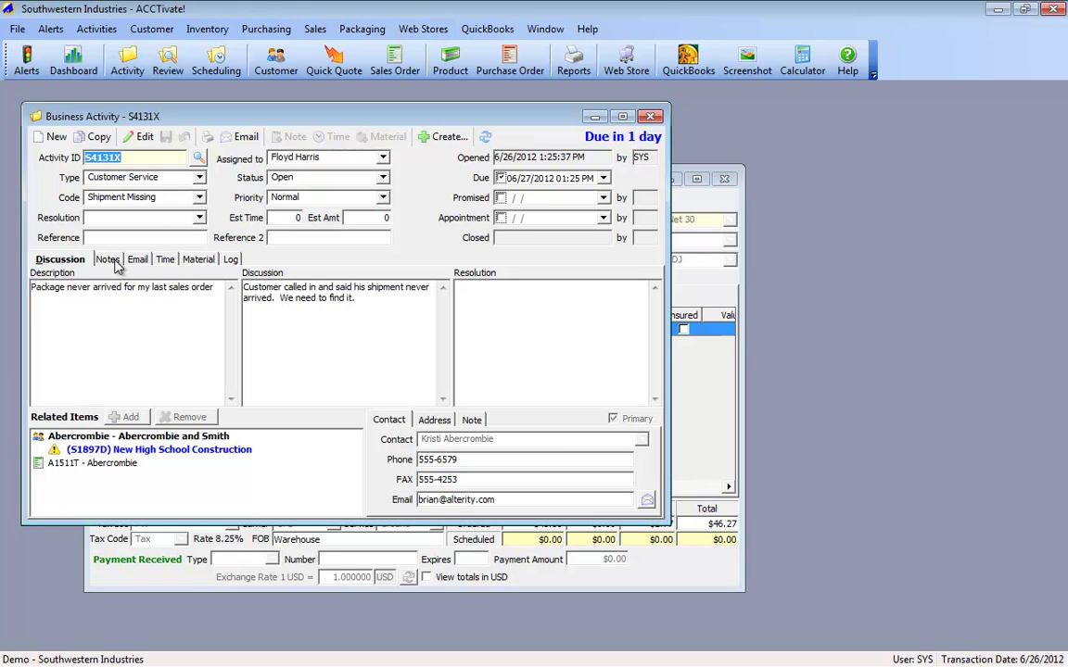
click(108, 260)
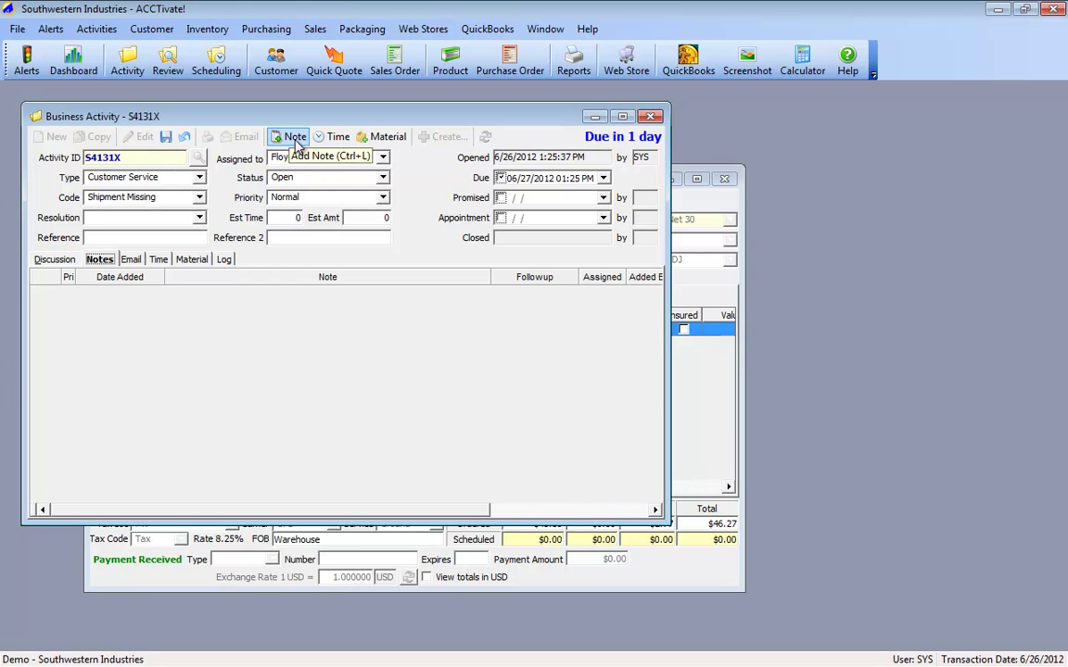
Step: Write a note that sales order A1511T partly shipped with one item still backordered
click(293, 137)
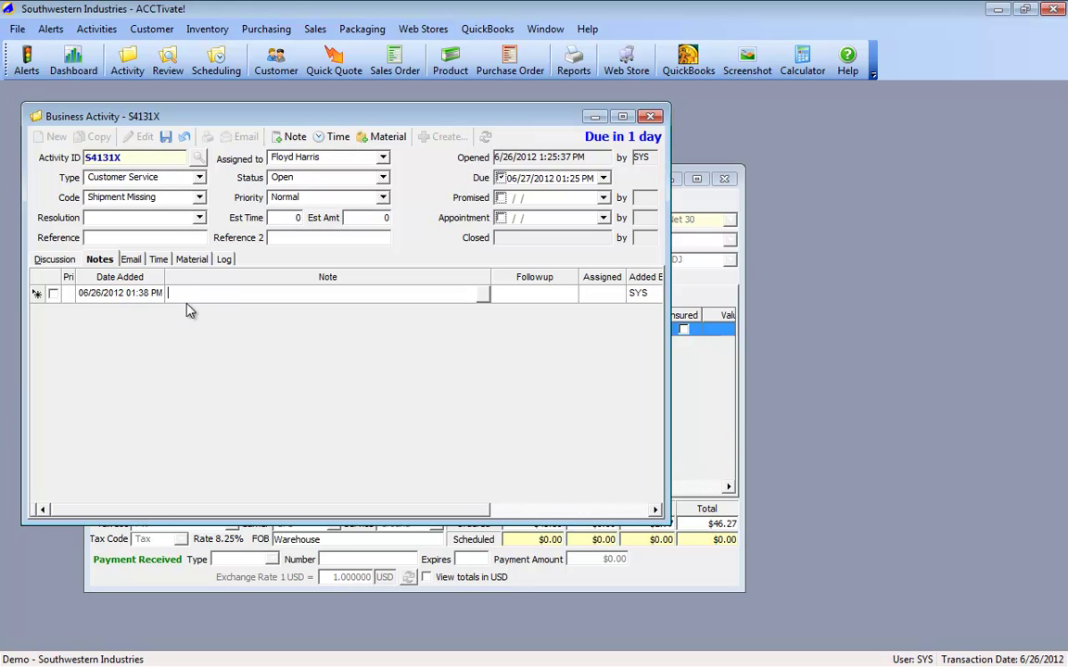
text(sales order)
click(683, 330)
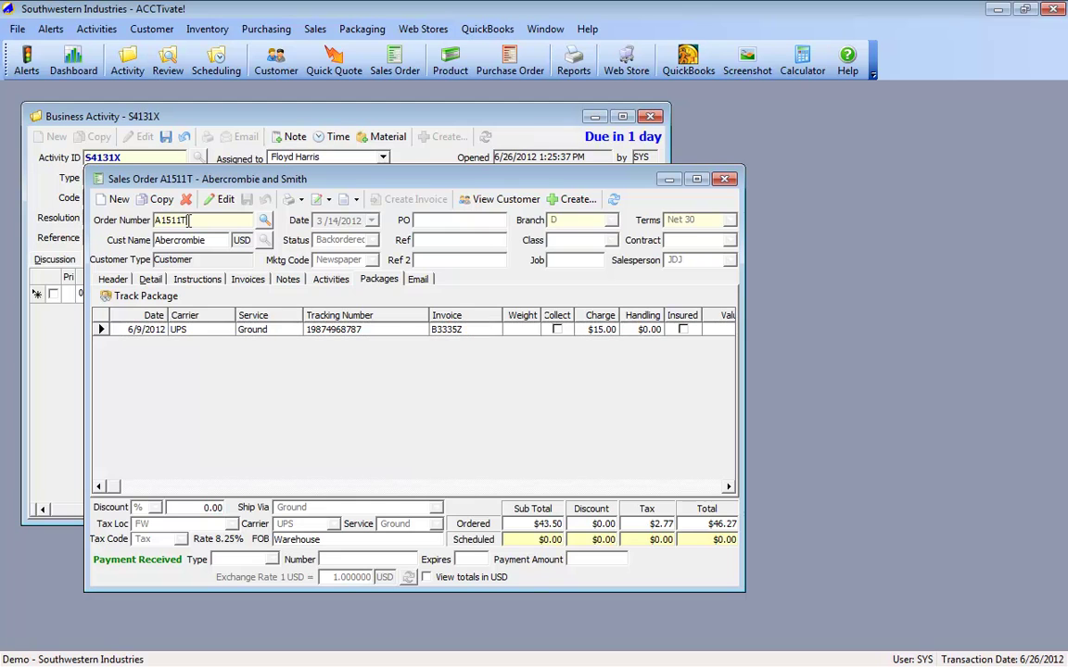
drag(204, 179, 518, 192)
click(280, 293)
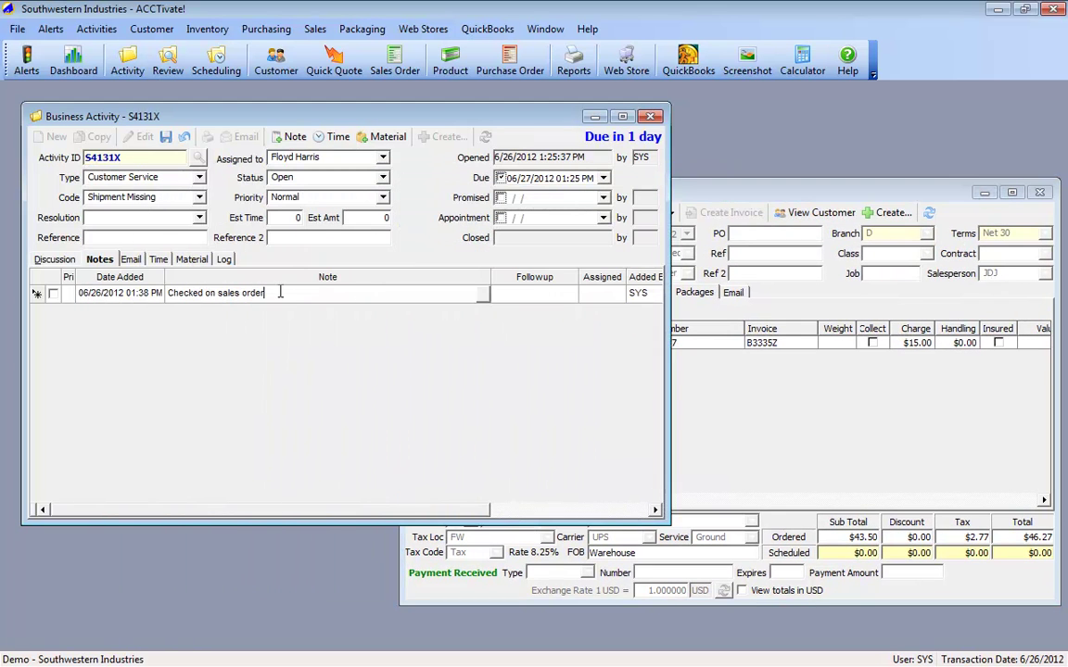
text(A1511T.  It lo)
text(oks like we shipped som)
text(e of the items but )
text(one is still backordere)
text(d.)
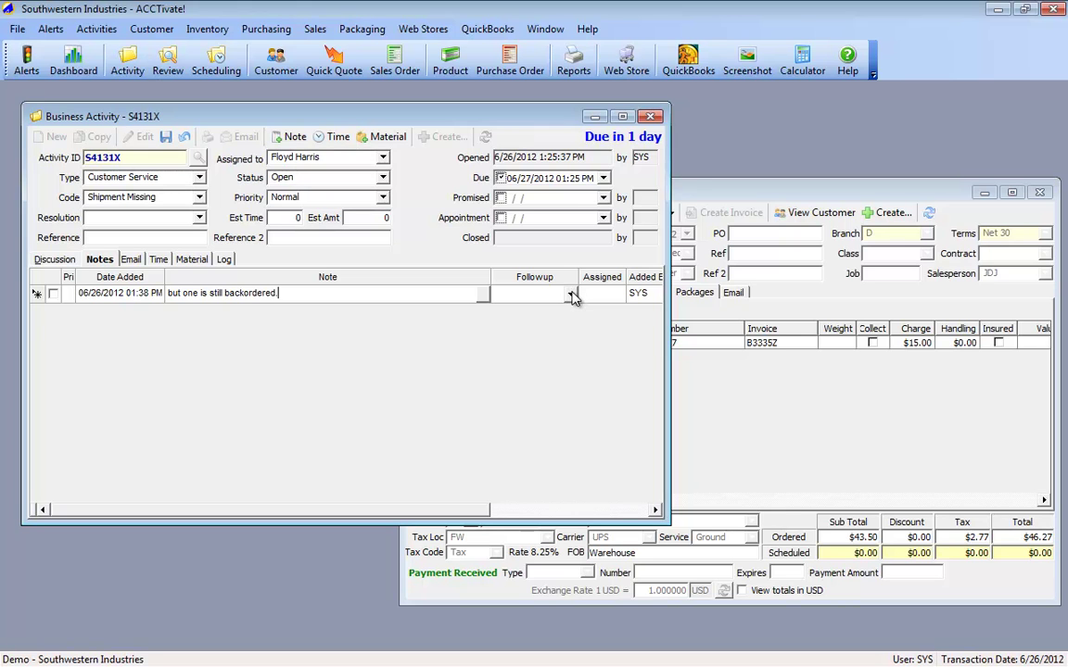
Step: Set the note's follow-up to 06/27/2012 10:00 AM assigned to PS, and save
click(572, 295)
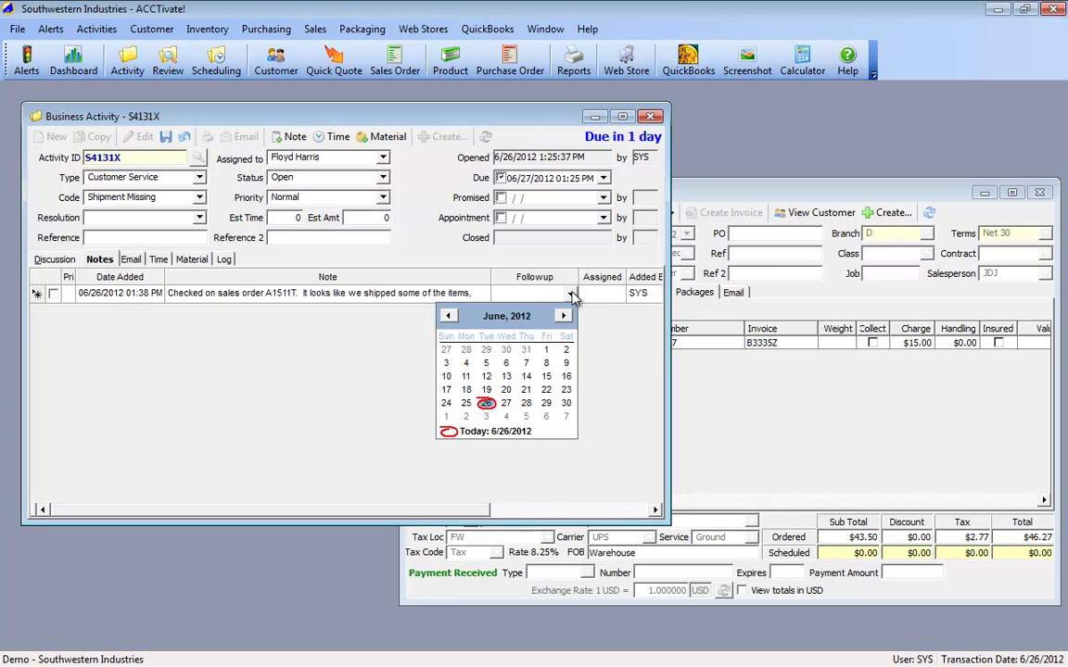
click(507, 405)
click(607, 294)
click(617, 294)
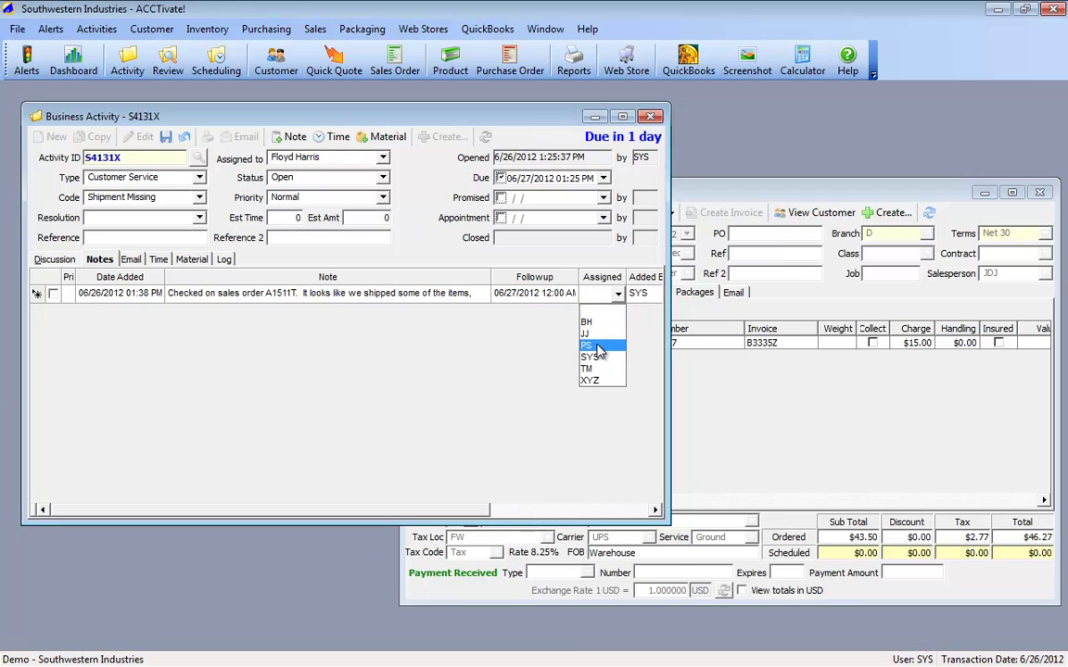
click(597, 346)
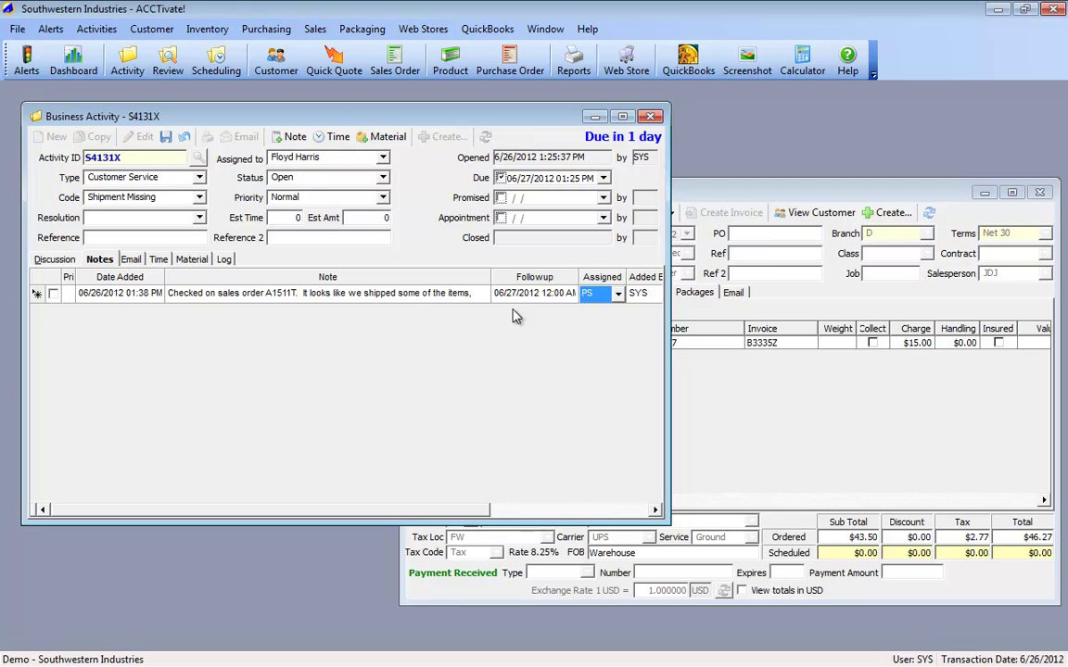
click(538, 294)
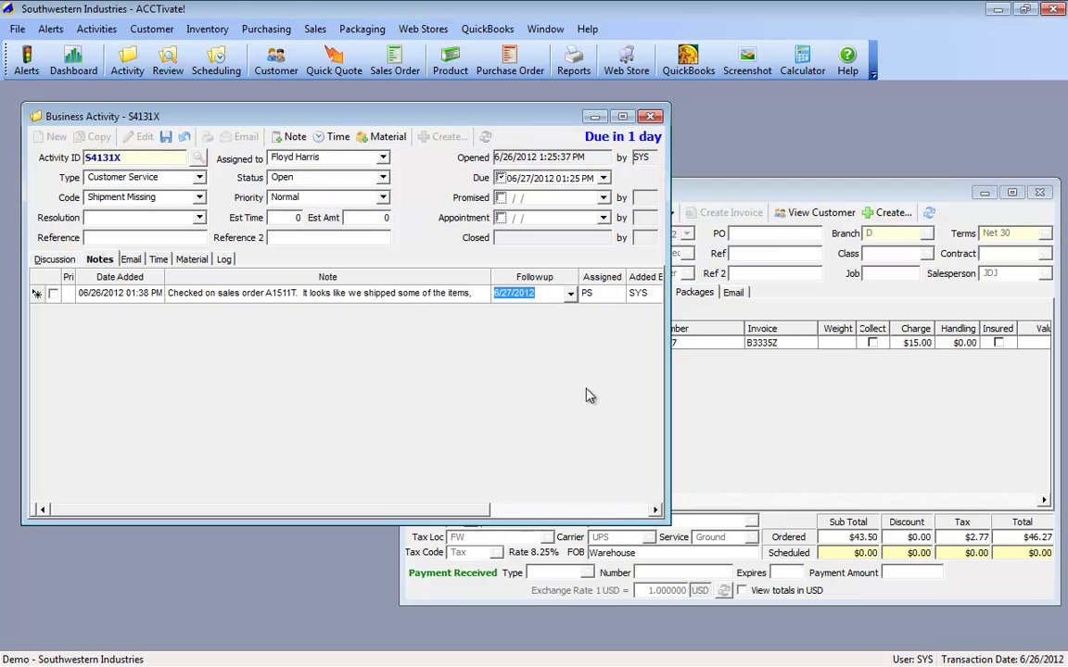
click(547, 292)
text(10:00 AM)
key(Tab)
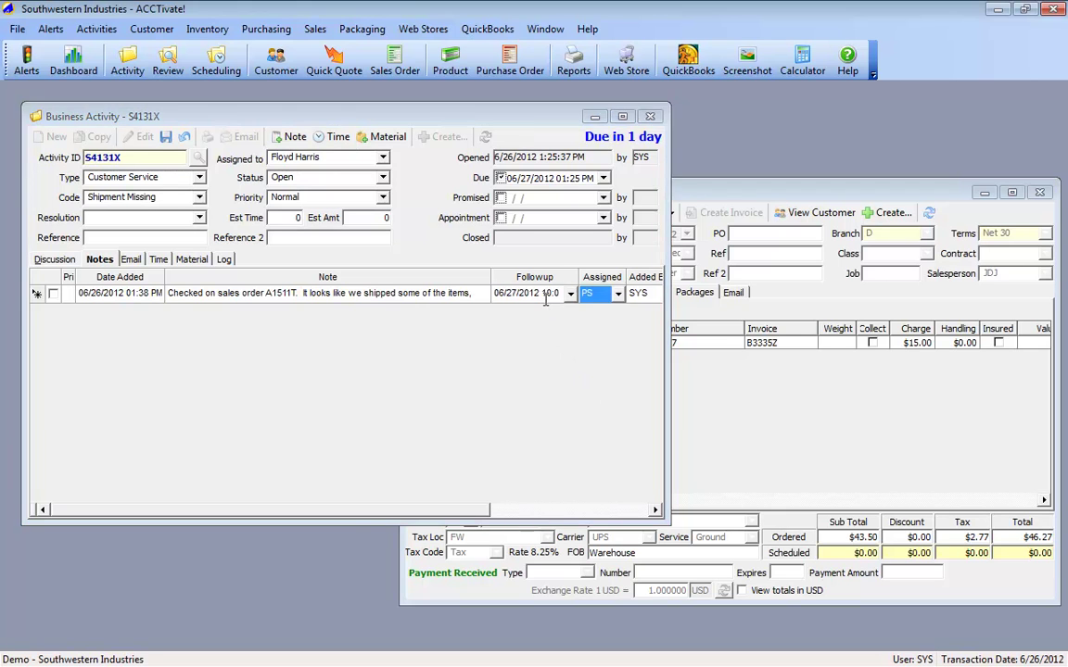
click(170, 137)
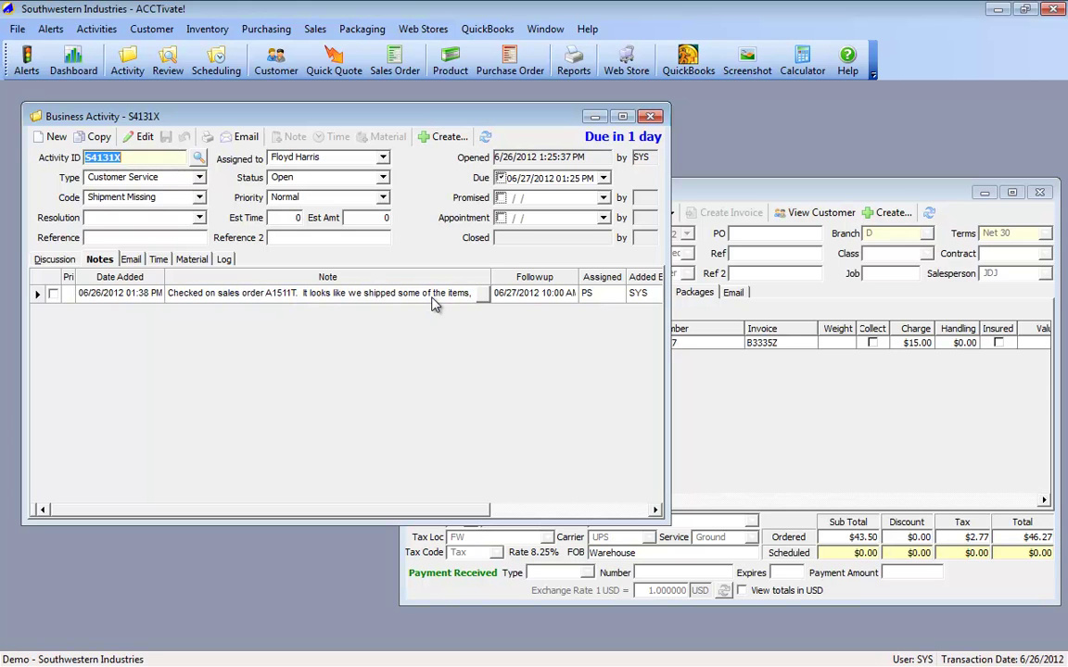
Step: Start a new email for activity S4131X from its Email list
click(131, 259)
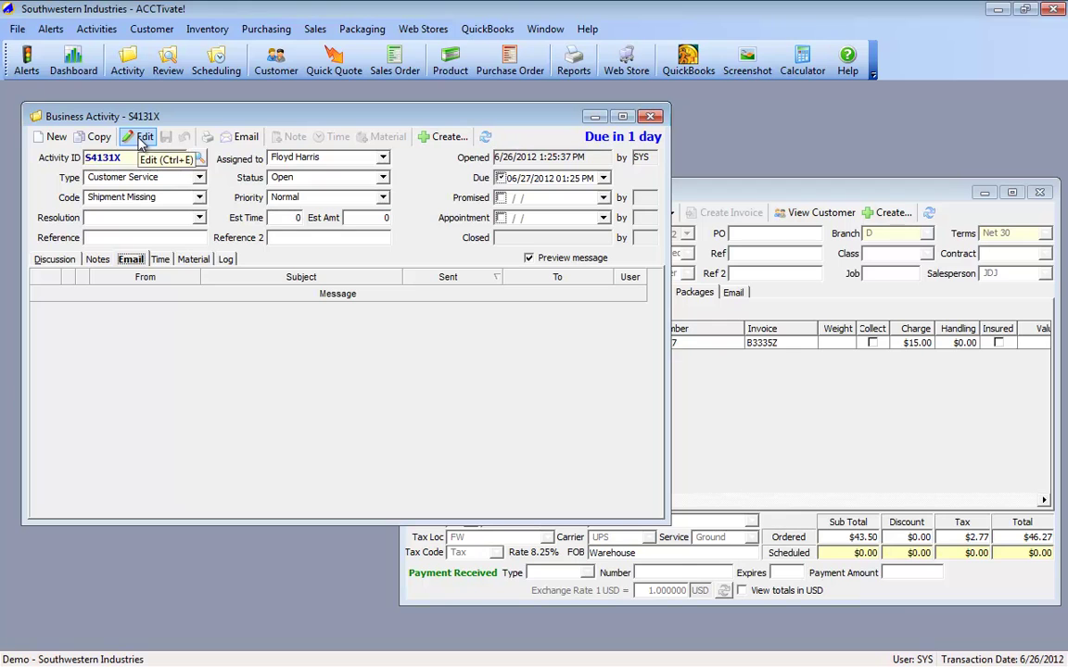
click(239, 139)
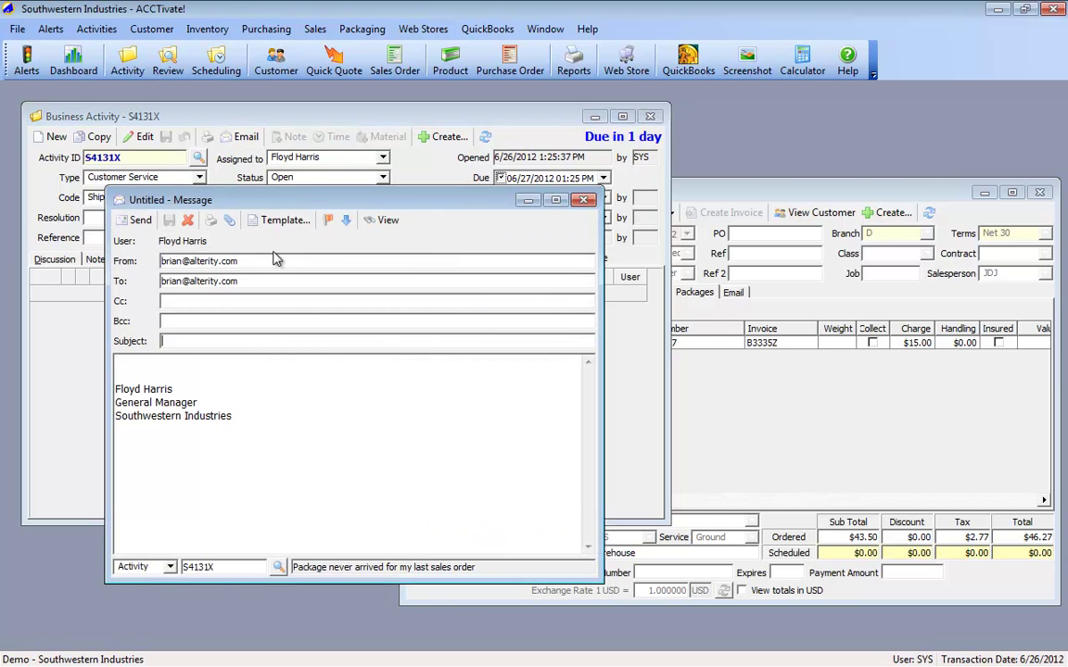
double_click(262, 280)
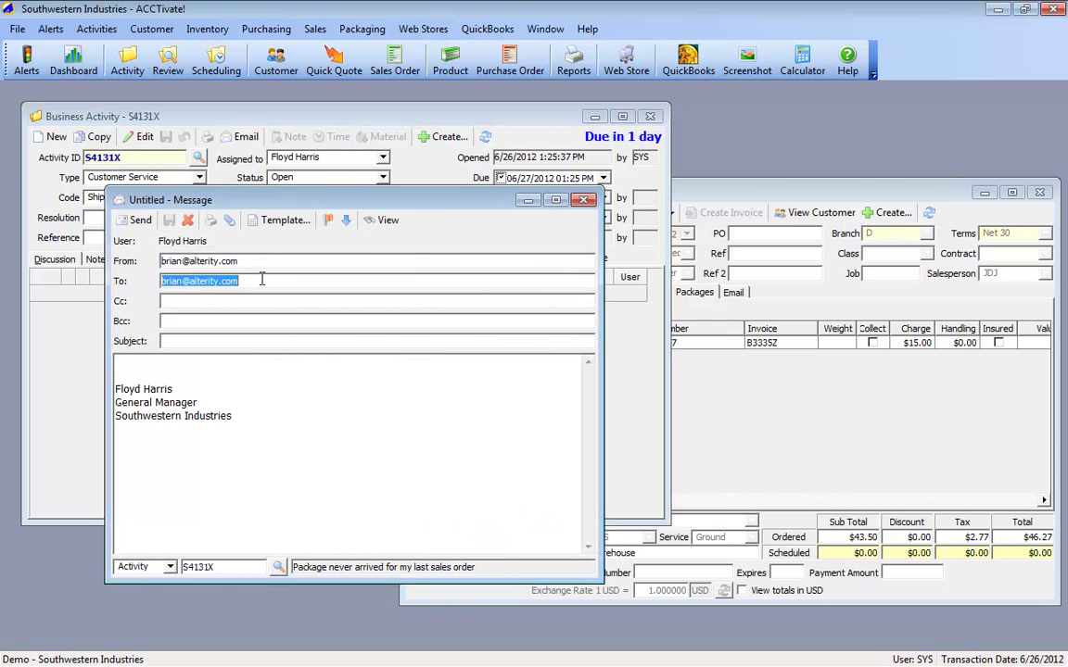
key(Tab)
key(Tab)
key(Tab)
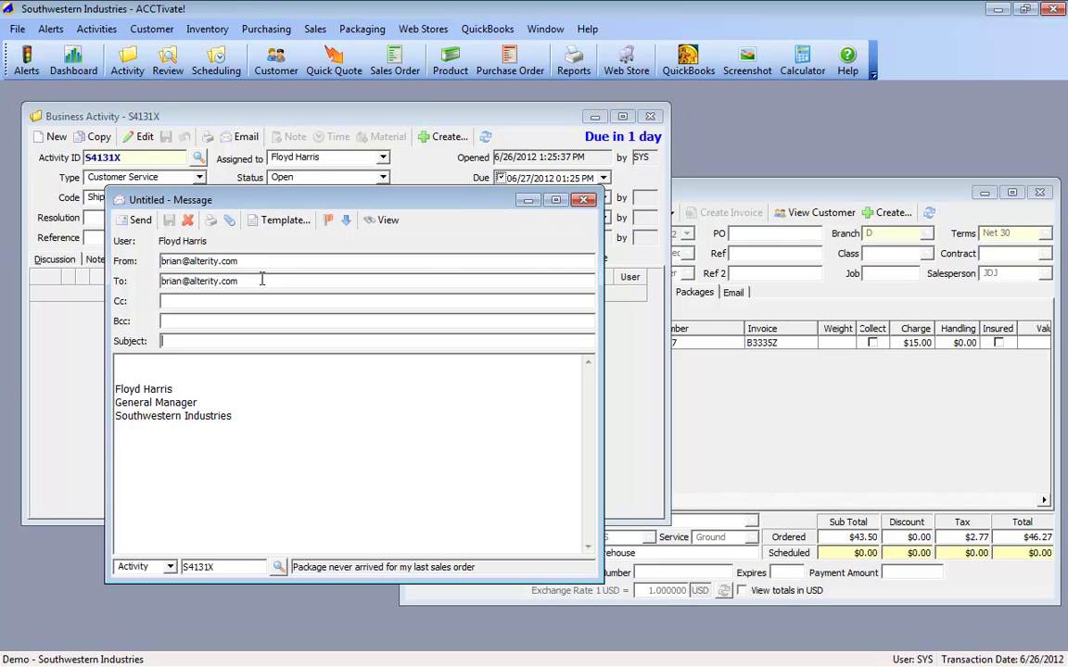
Step: Open the Message Templates manager from the email's Template options
click(283, 222)
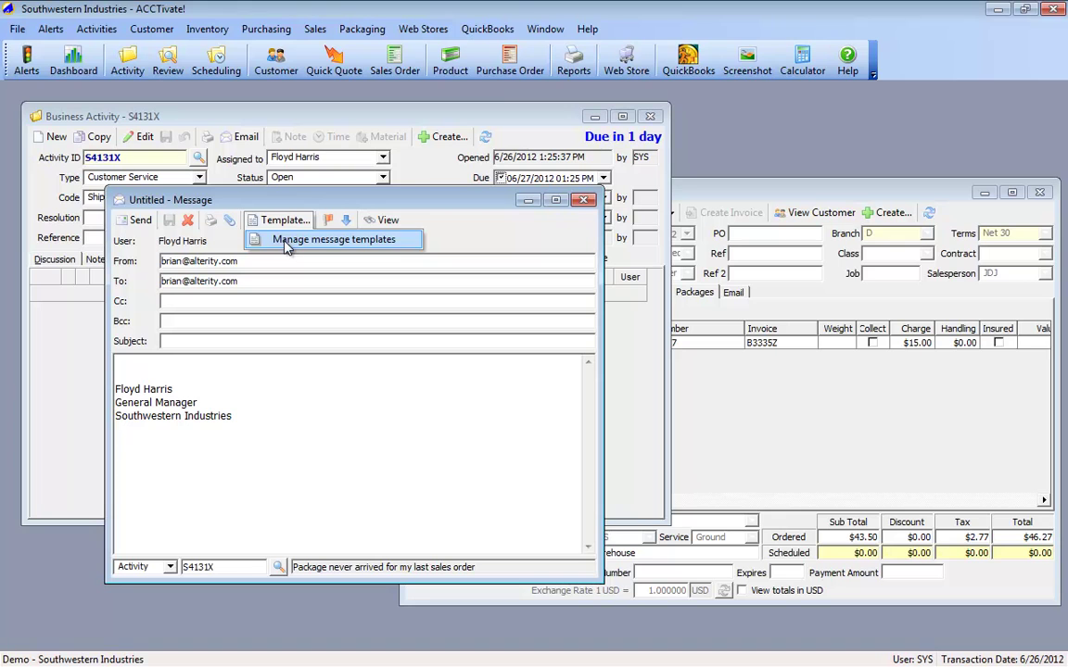
click(134, 329)
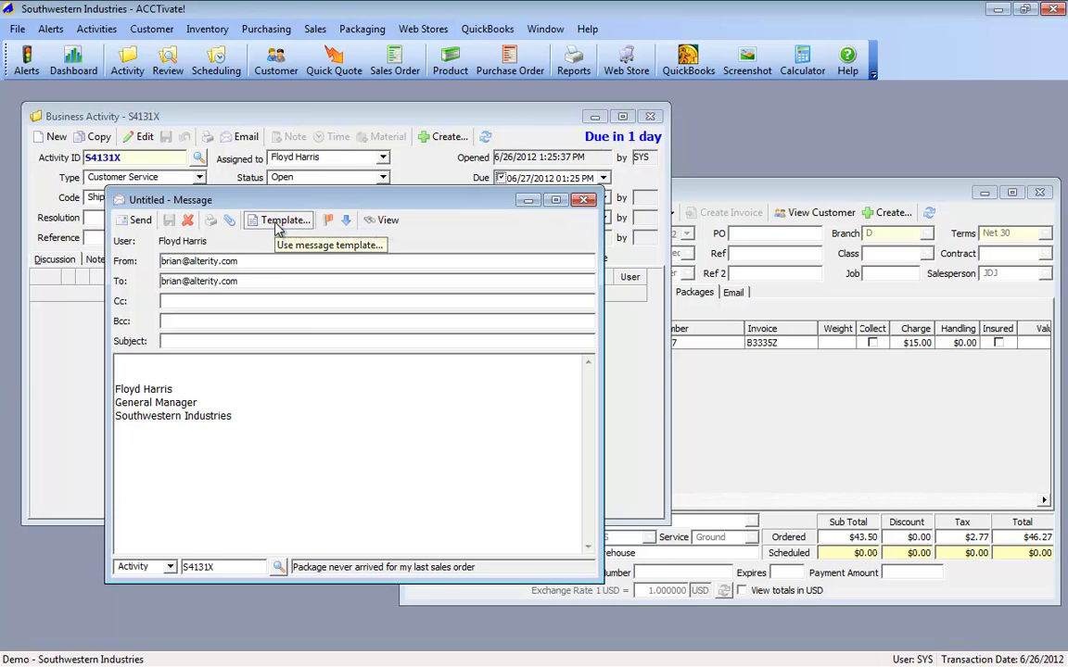
click(278, 223)
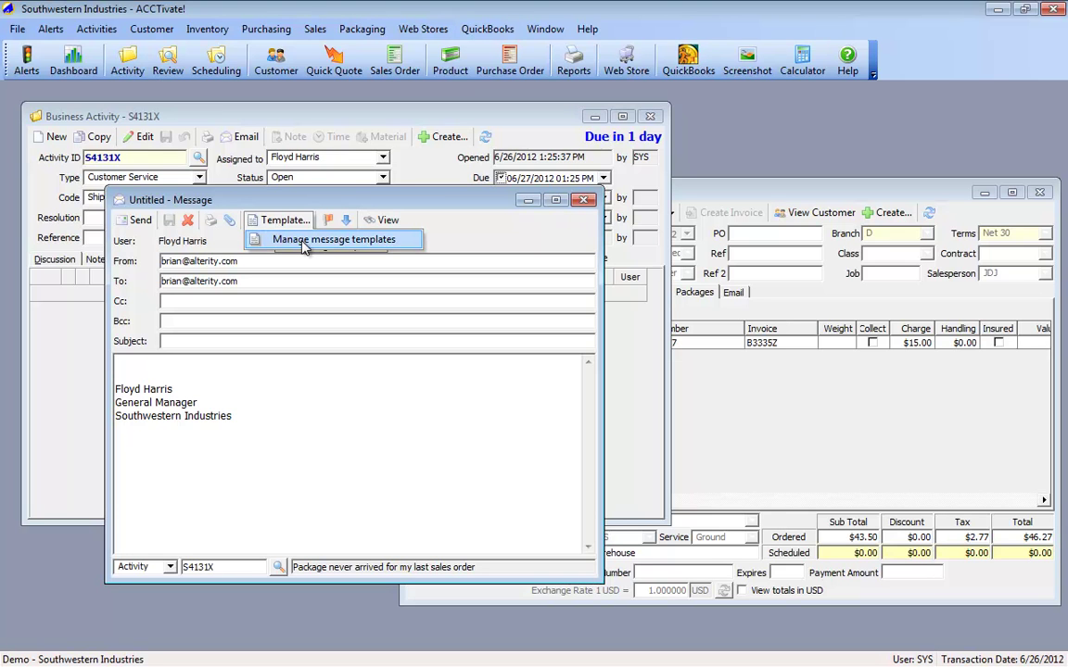
click(304, 246)
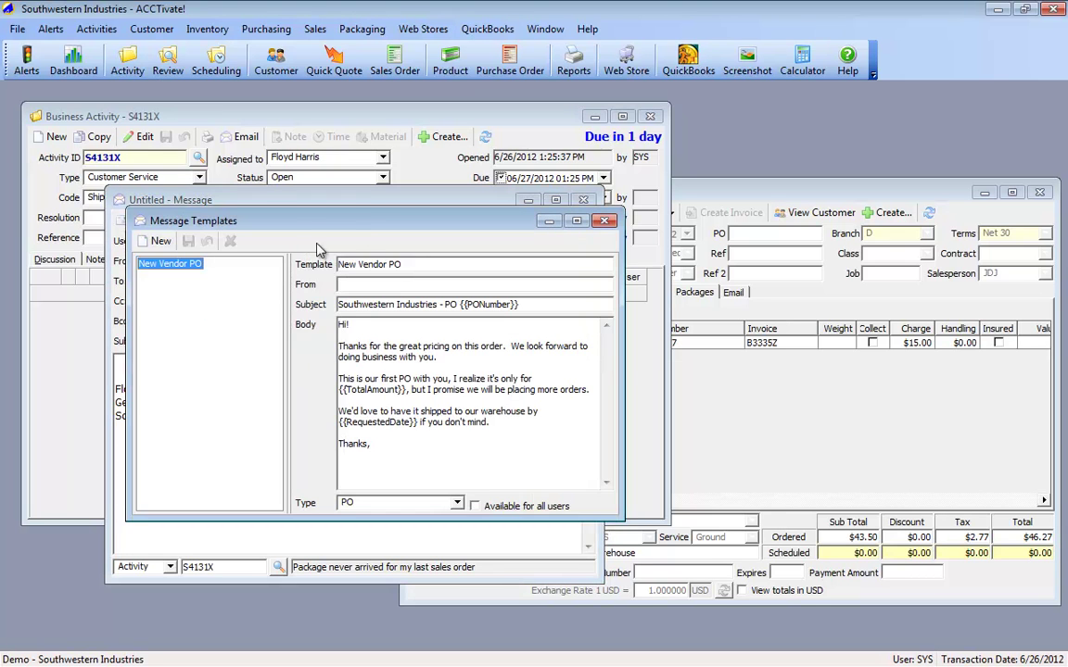
Step: Start a new message template named 'Tracking Request' and enter the sender e-mail address
drag(392, 233, 545, 249)
click(321, 259)
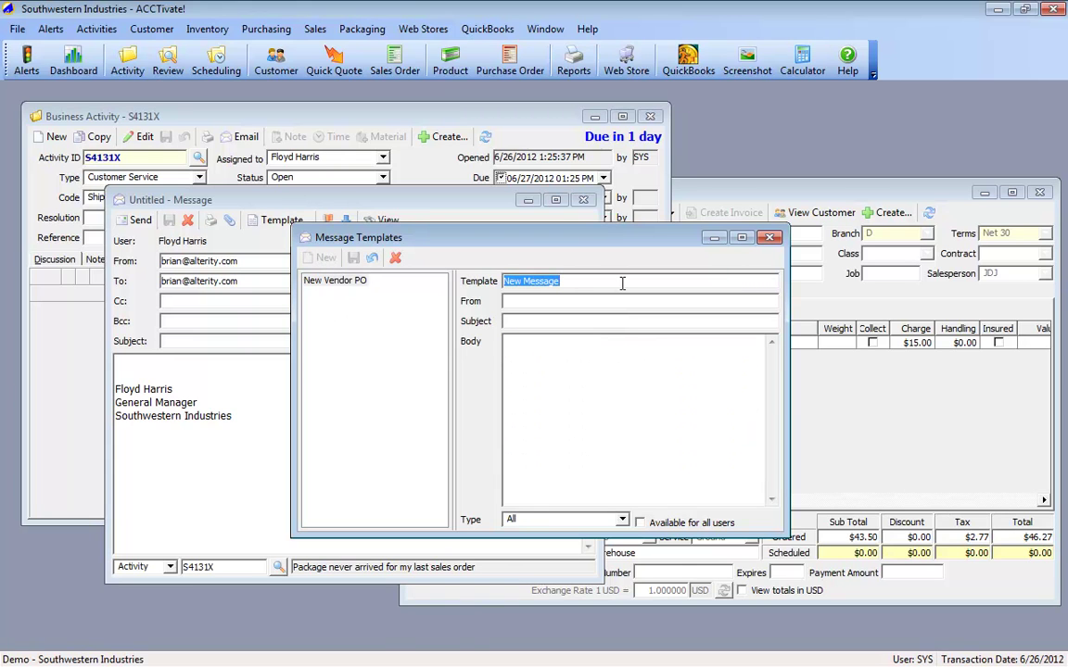
text(Tracking )
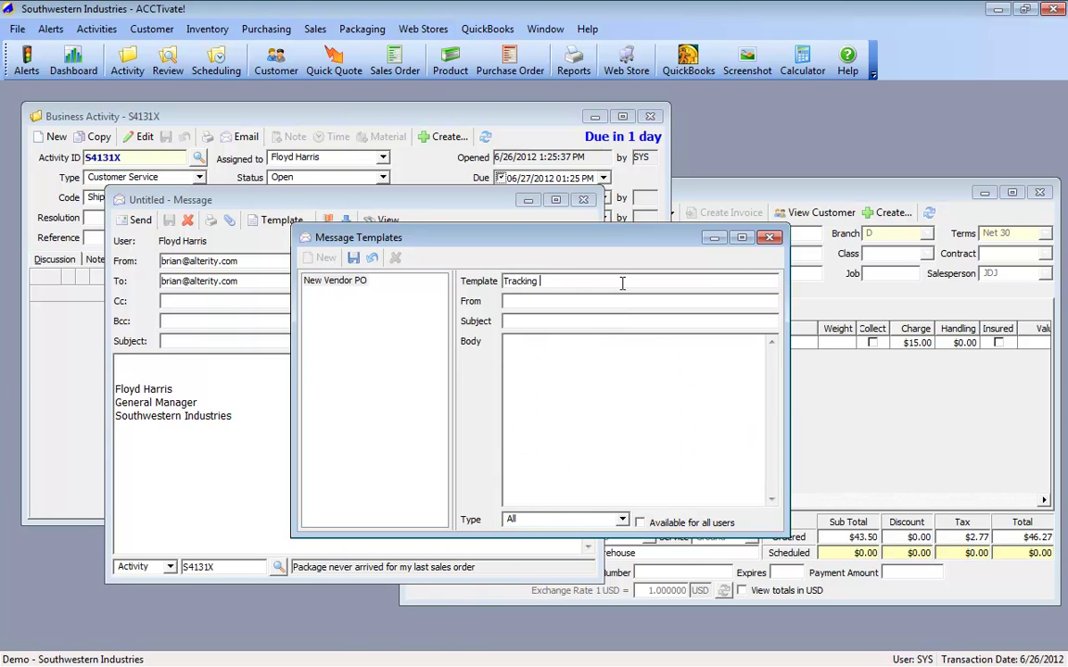
text(Request)
key(Tab)
Step: Enter the subject 'Southwestern Industries - Tracking' and begin the body with 'Hi {{'
key(Tab)
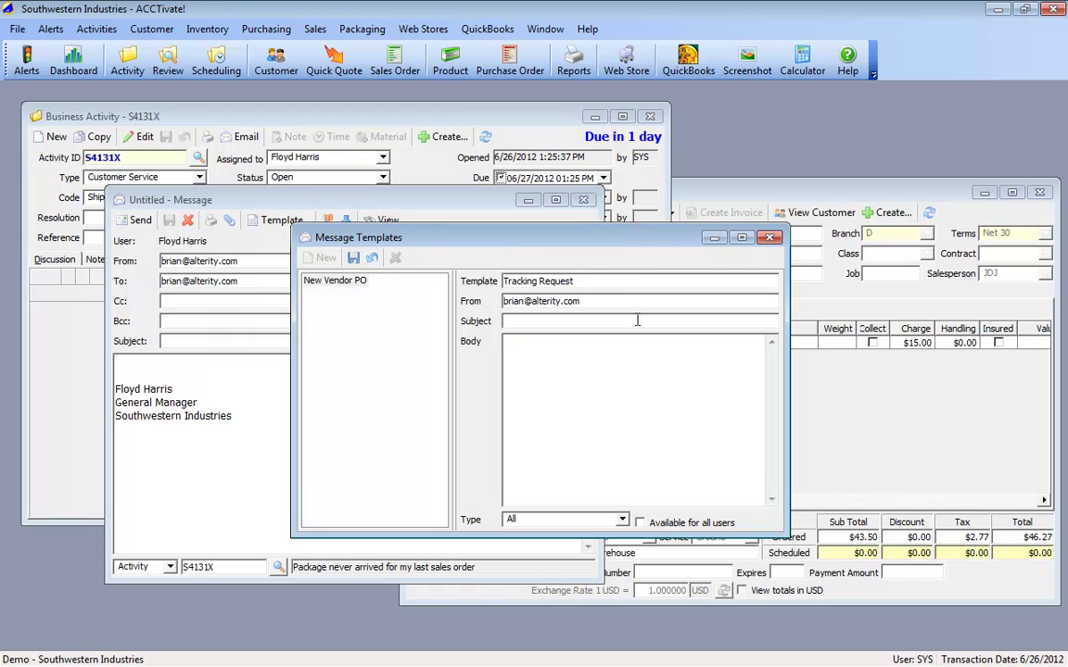
text(Southwestern Industries - Tracking)
key(Tab)
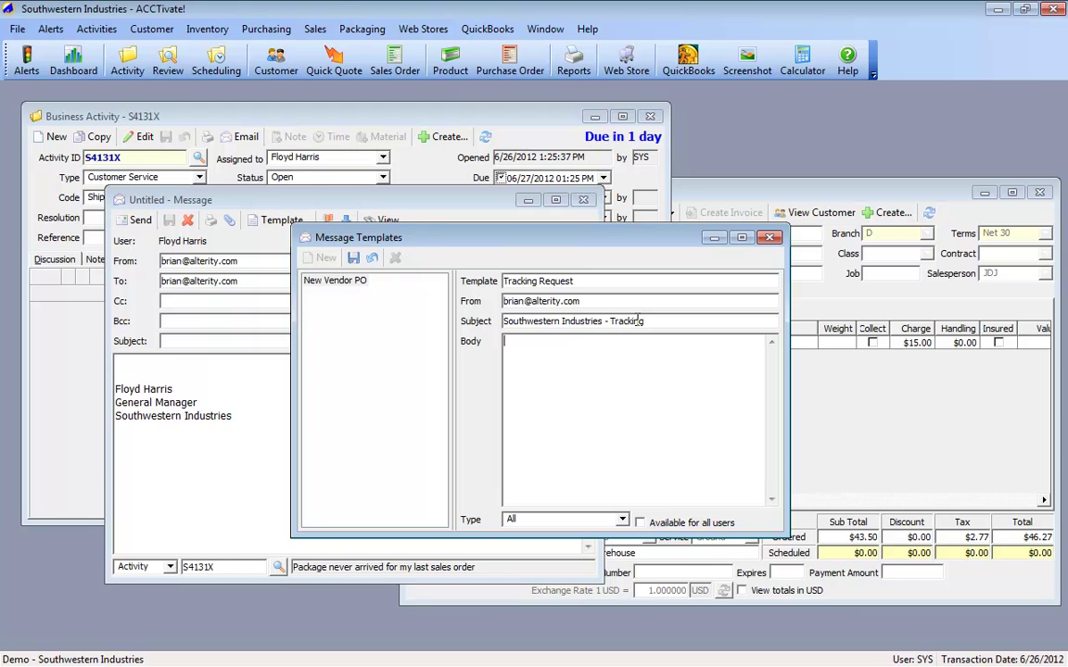
text(Hi)
text({()})
Step: Complete the greeting as 'Hi {{ContactName}},' and start a new line
text(Contact)
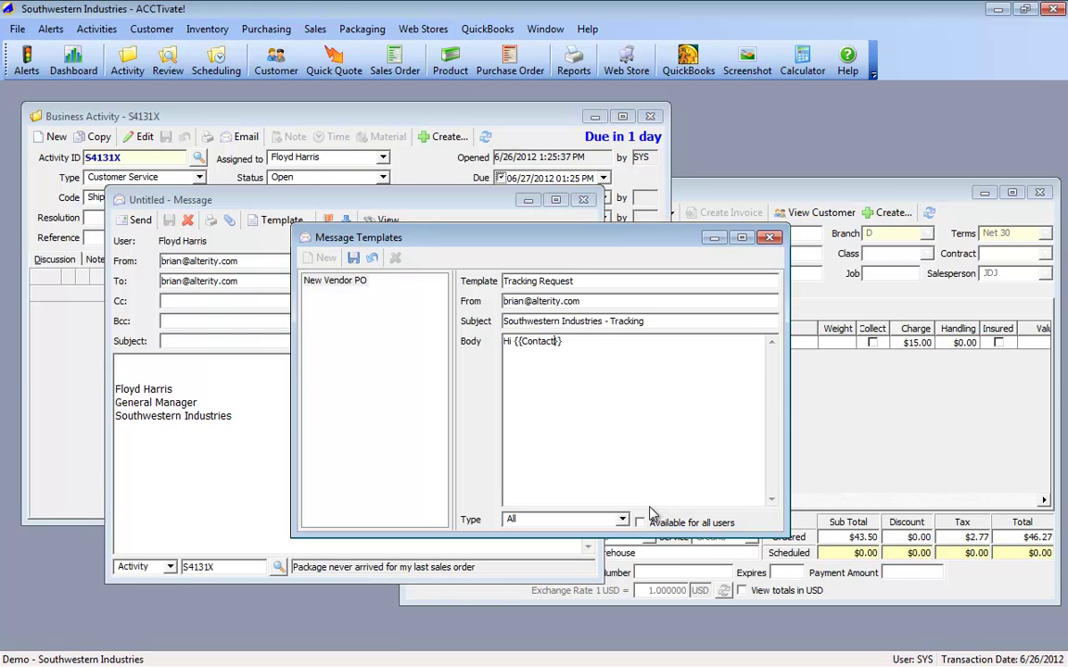
text(Name)
key(End)
text(,)
key(Return)
key(Return)
Step: Write 'I'm looking into the missed shipment. Our records show that UPS tracking number {{Reference}} was shipped on time.'
text(I'm looking into the missed shipment.)
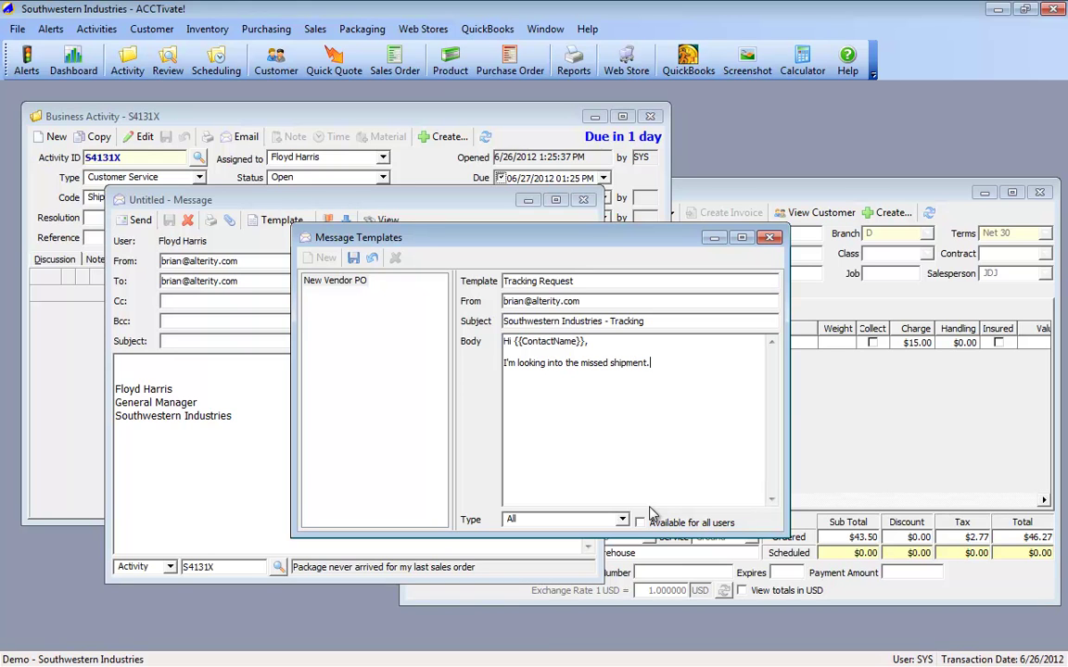
text(  We show)
key(ctrl+shift+Left)
key(ctrl+shift+Left)
text(Our records sho)
text(w that)
text(package)
key(ctrl+shift+Left)
text(UPS)
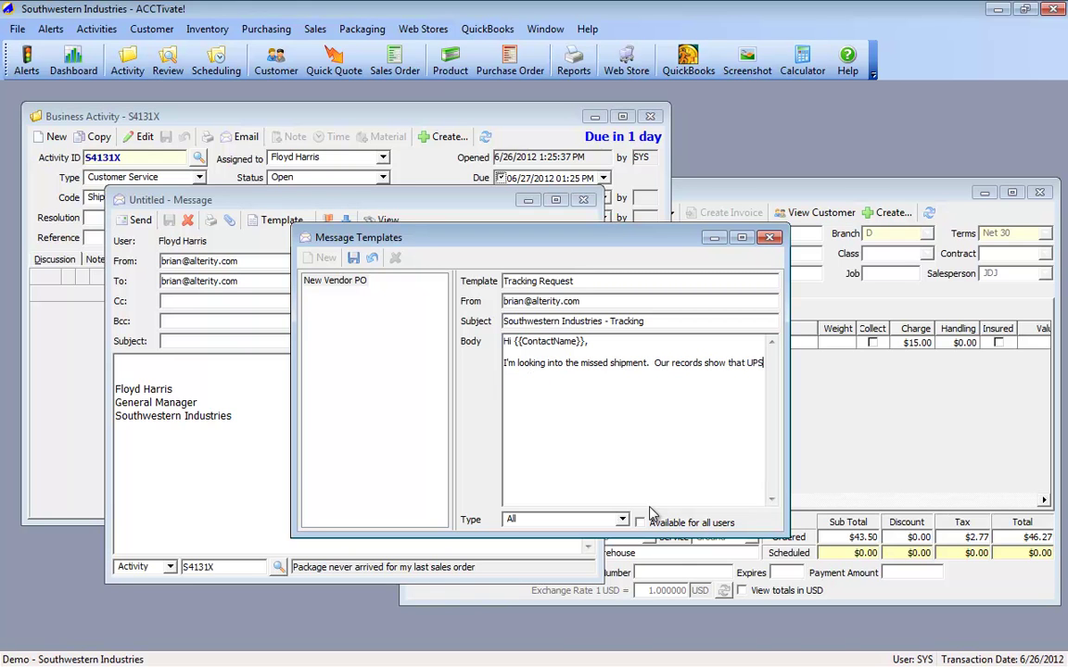
text( tracking number {{}})
key(Left)
key(Left)
text(Reference)
key(End)
text(wasw ship)
key(BackSpace)
key(BackSpace)
key(BackSpace)
key(BackSpace)
key(BackSpace)
key(BackSpace)
text(shipped on time.)
Step: Add the closing line 'We will follow-up with UPS now.' after a blank line
key(Return)
key(Return)
text(We will follow-8)
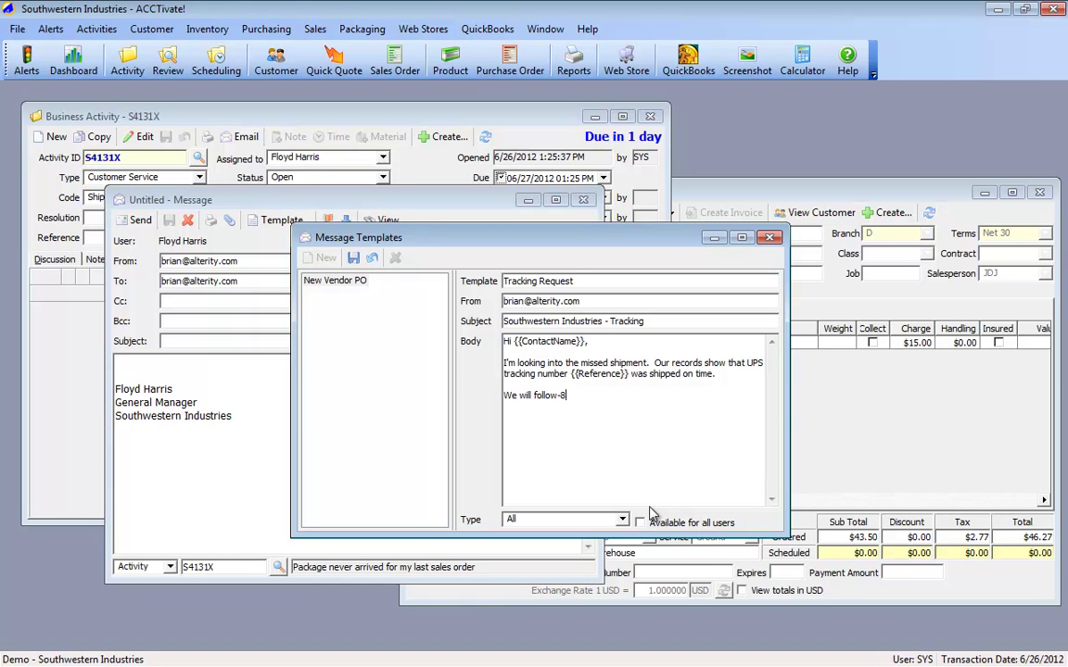
key(BackSpace)
text(up with UPS now.)
Step: Set the template type to Activity, save it, and close the template manager
click(624, 519)
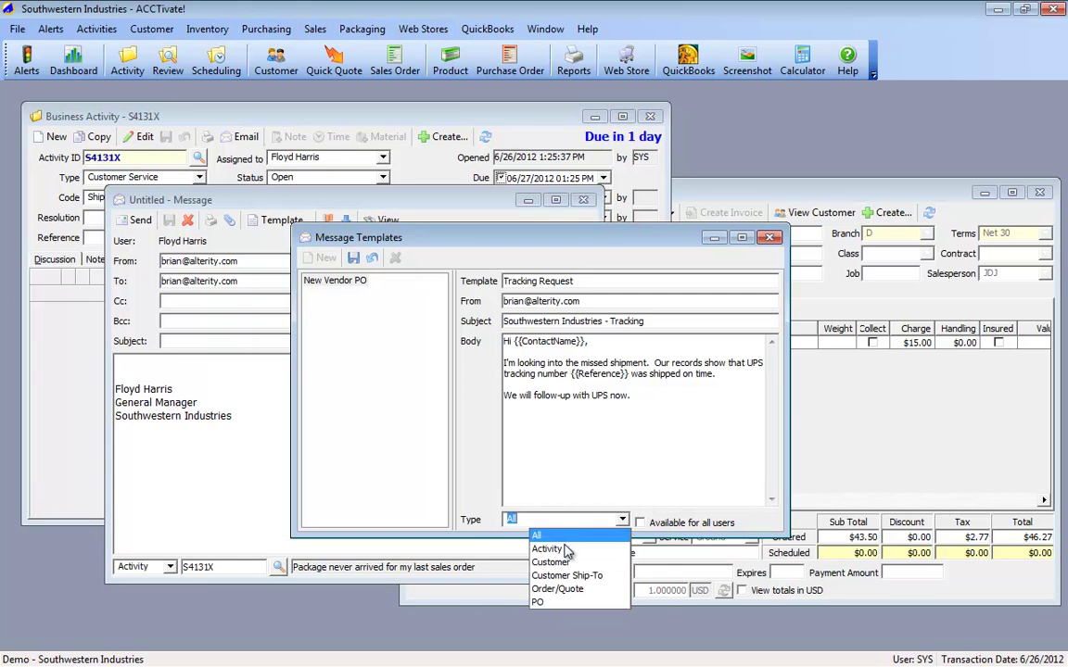
click(554, 548)
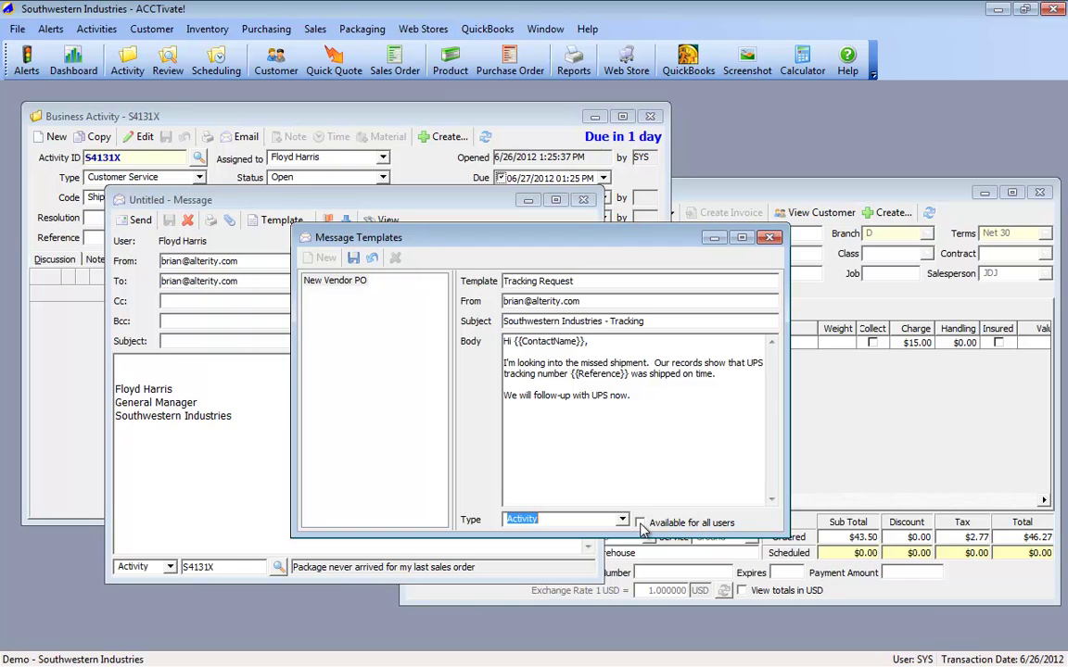
click(351, 260)
click(769, 237)
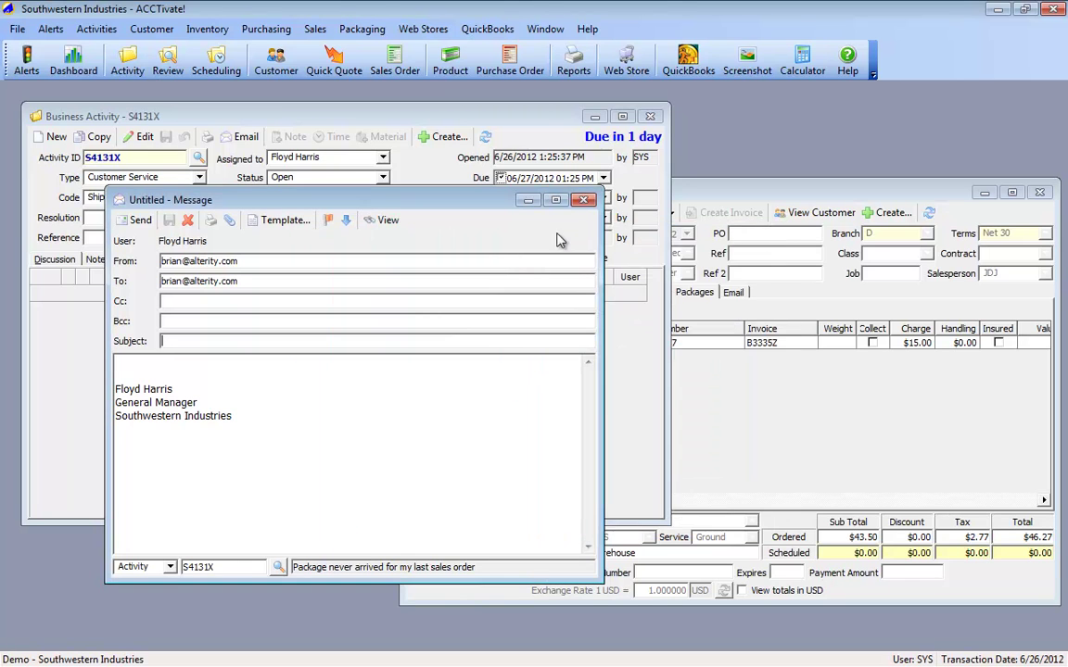
click(584, 199)
click(109, 239)
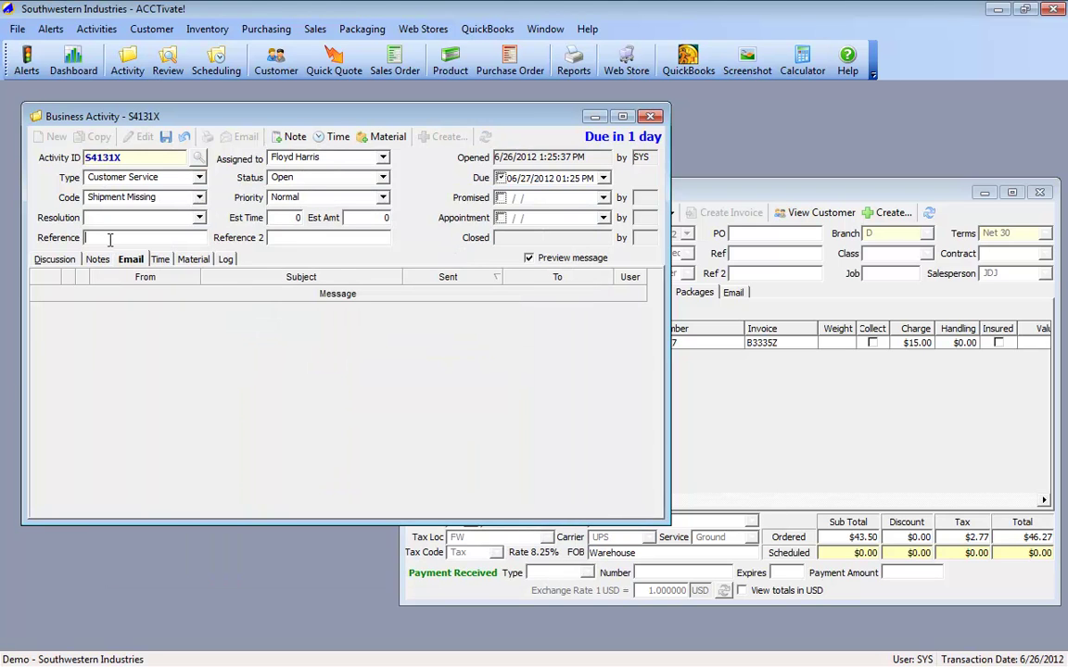
text(1Z1234567890)
key(ctrl+s)
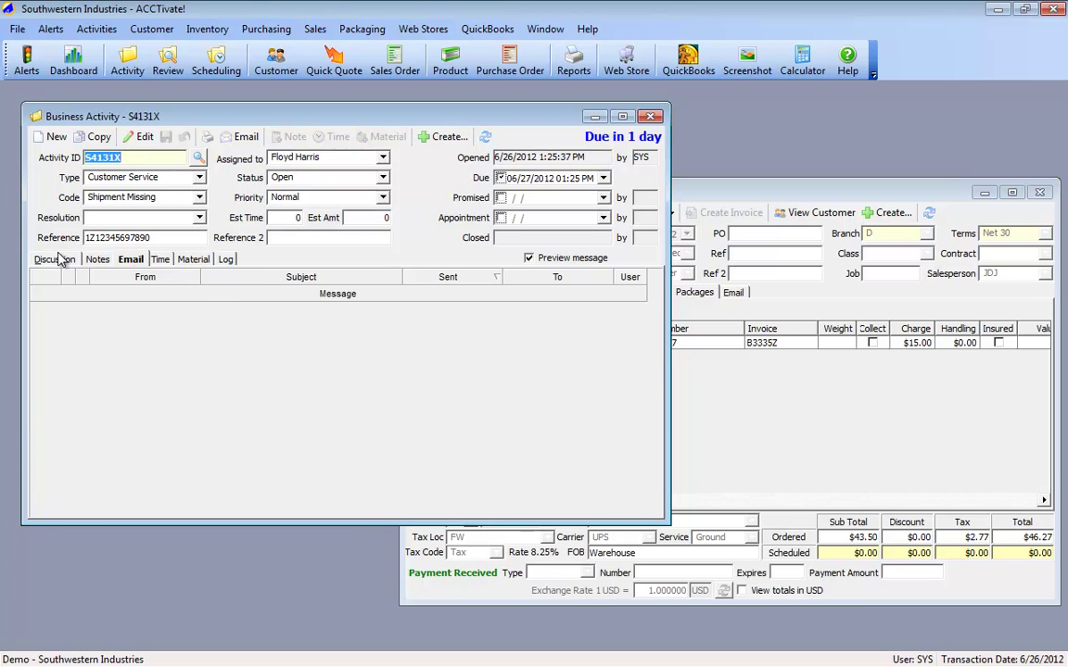
Step: Show the activity's Discussion details and start a new e-mail from it
click(54, 258)
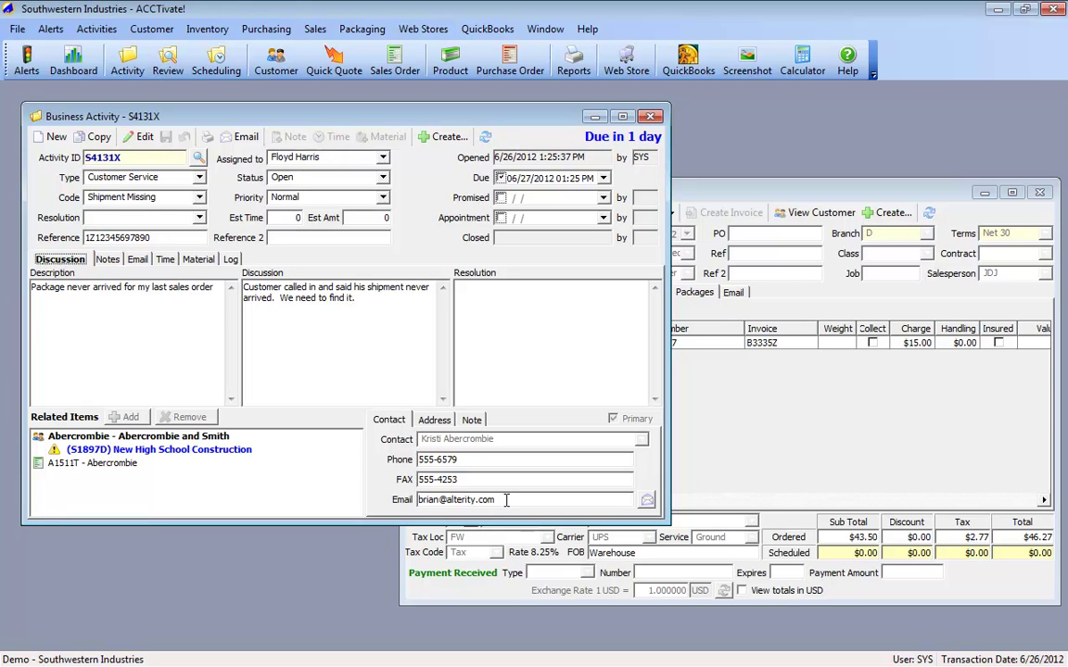
click(239, 136)
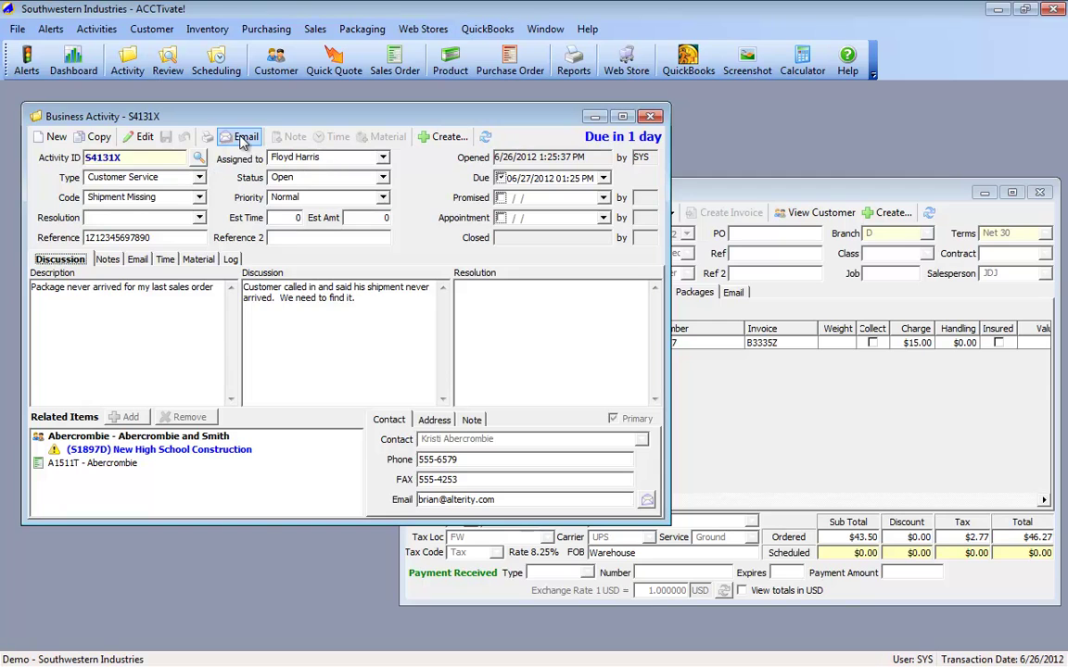
click(239, 137)
Step: Send the customer an e-mail filled from the Tracking Request template and check the activity's Email tab
click(317, 263)
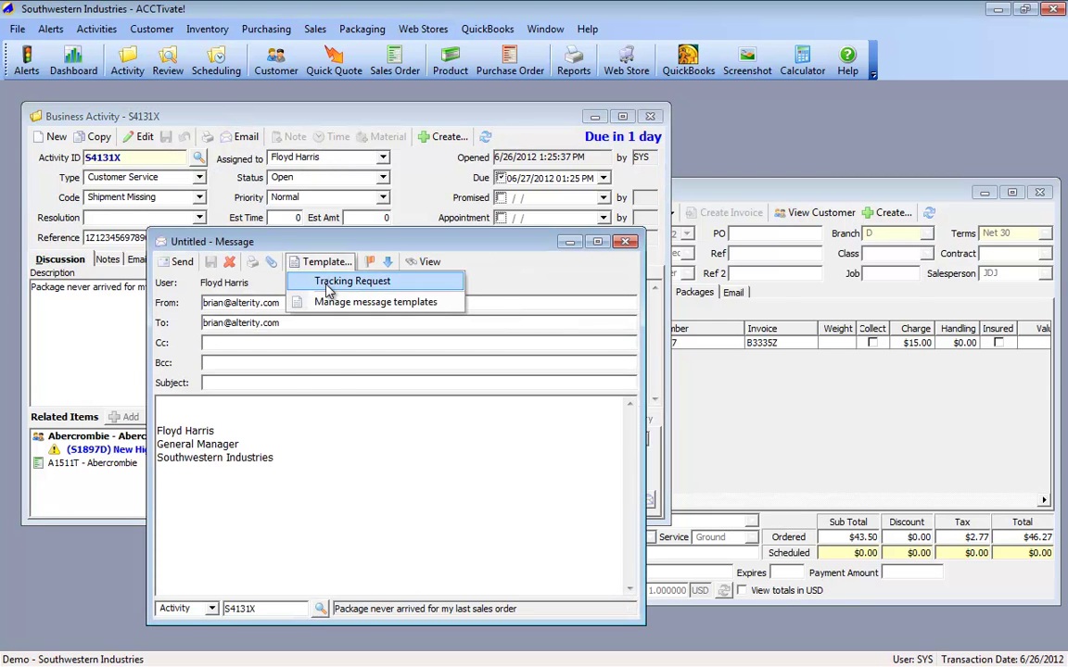
click(329, 290)
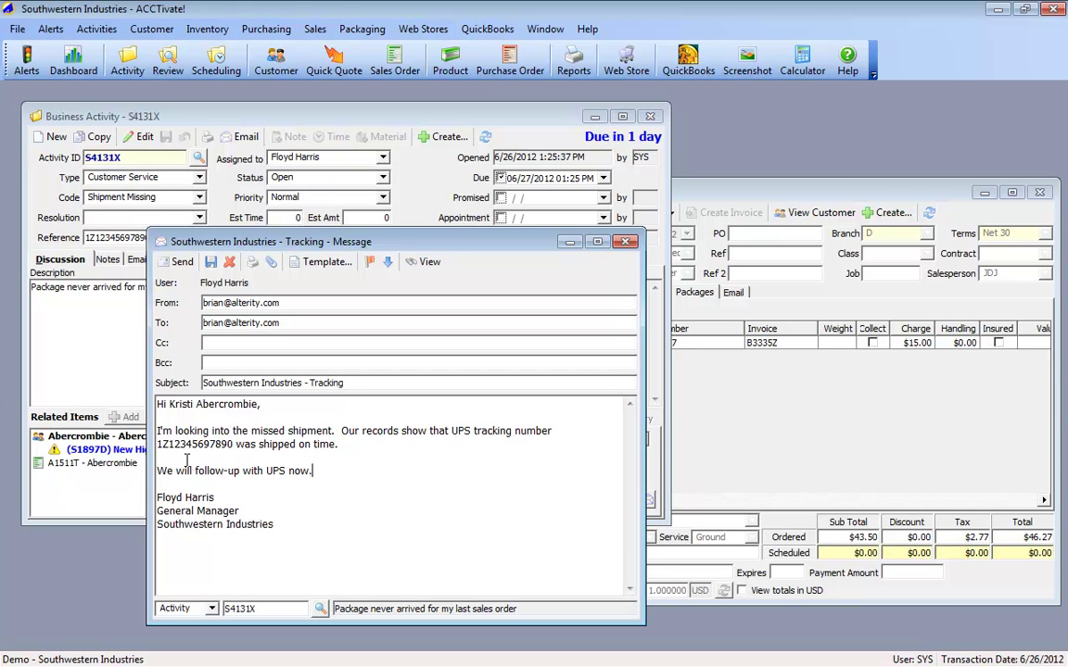
click(175, 263)
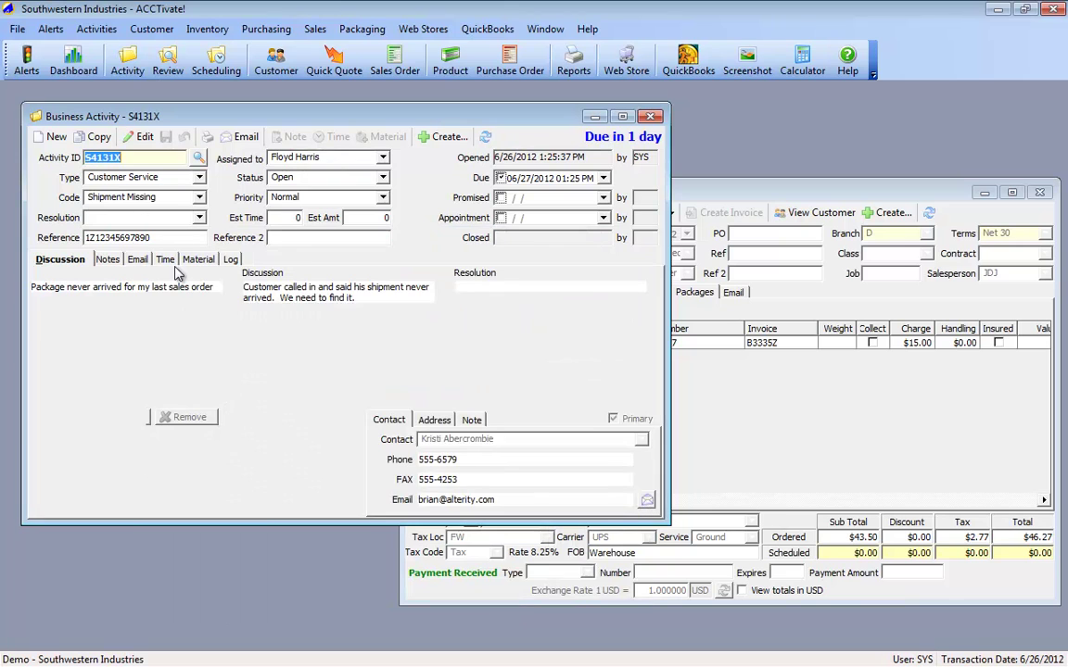
click(137, 260)
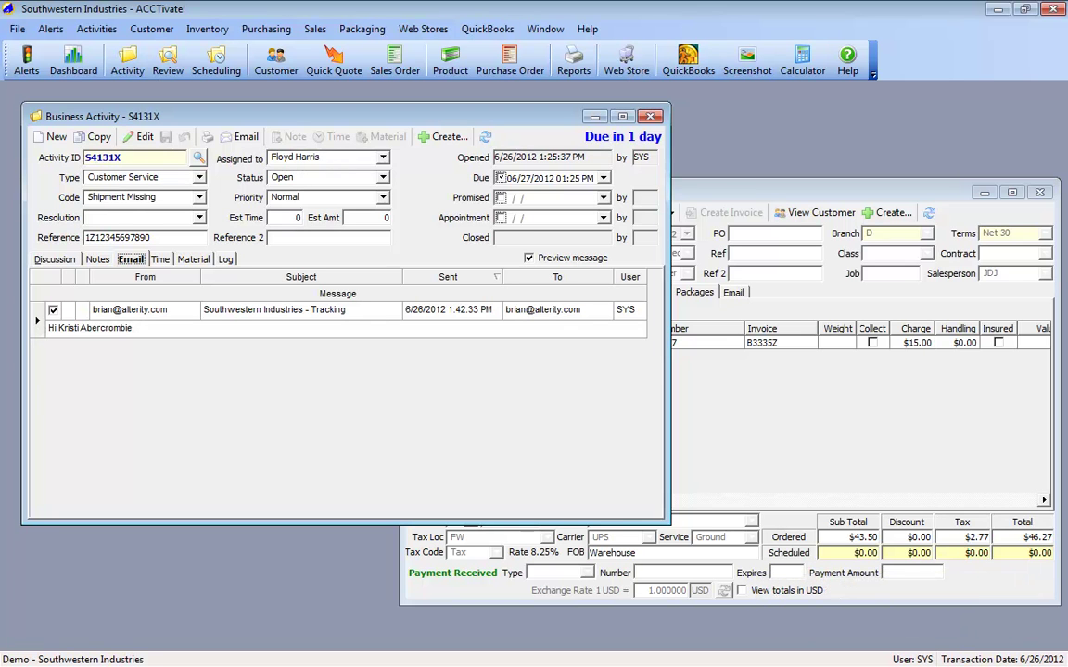
key(alt+Tab)
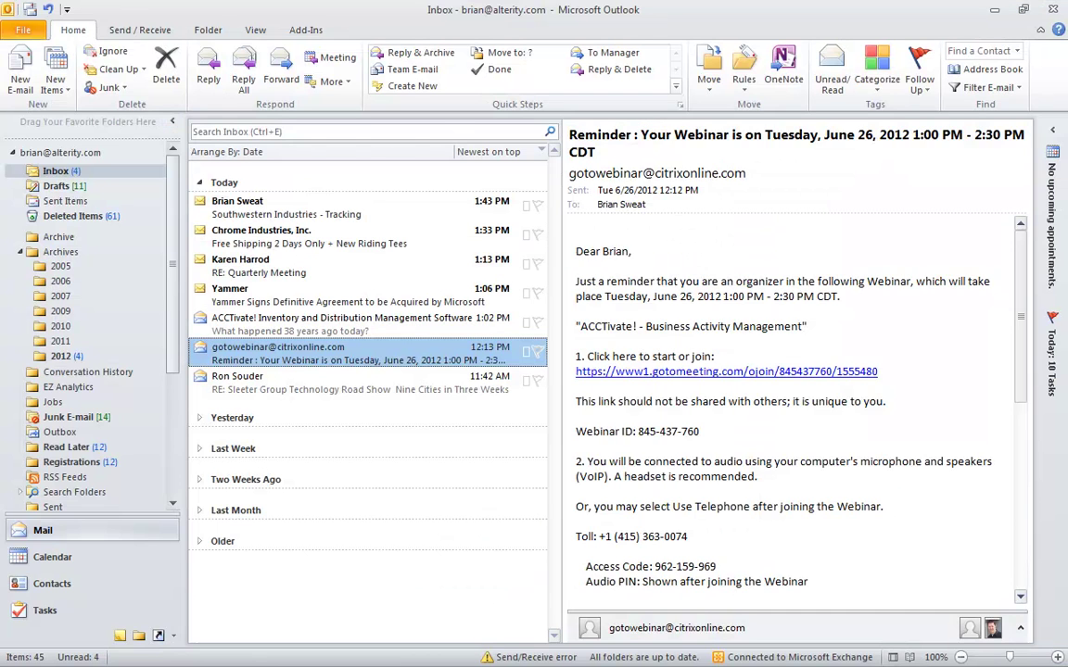
Step: Reply 'Hi there, thanks!' to the Southwestern Industries - Tracking e-mail in Outlook
click(275, 215)
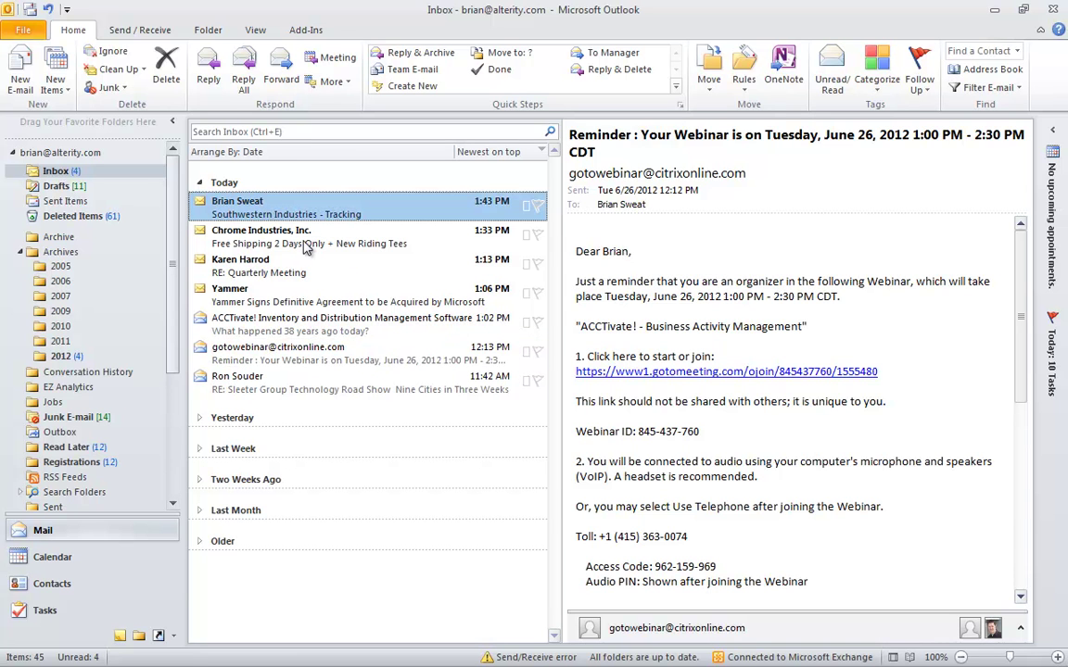
click(306, 239)
click(347, 210)
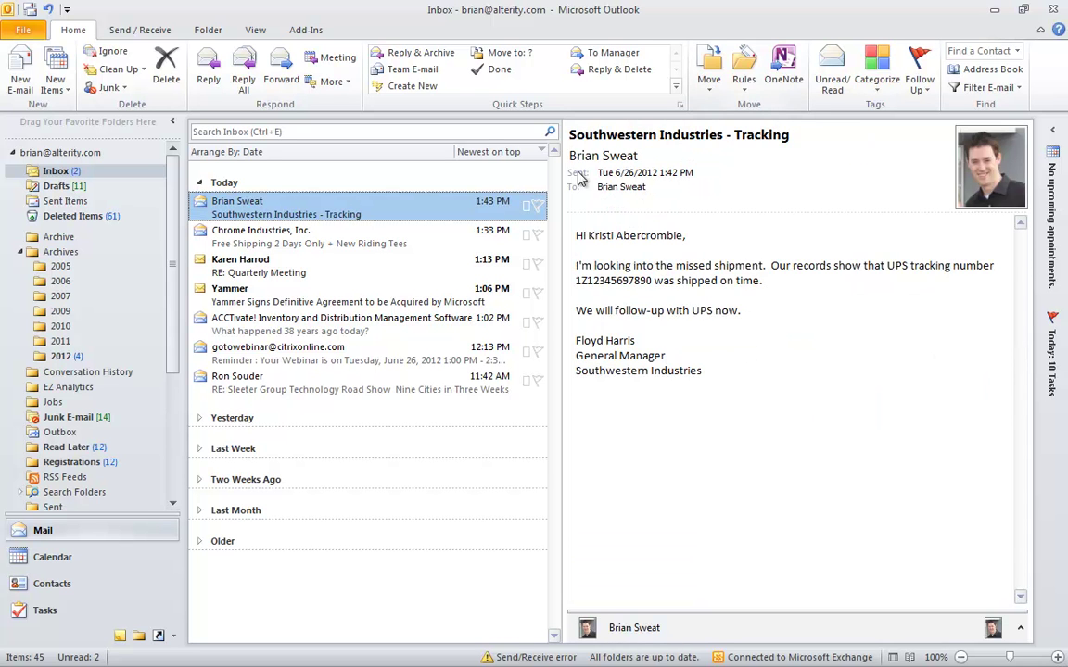
double_click(630, 19)
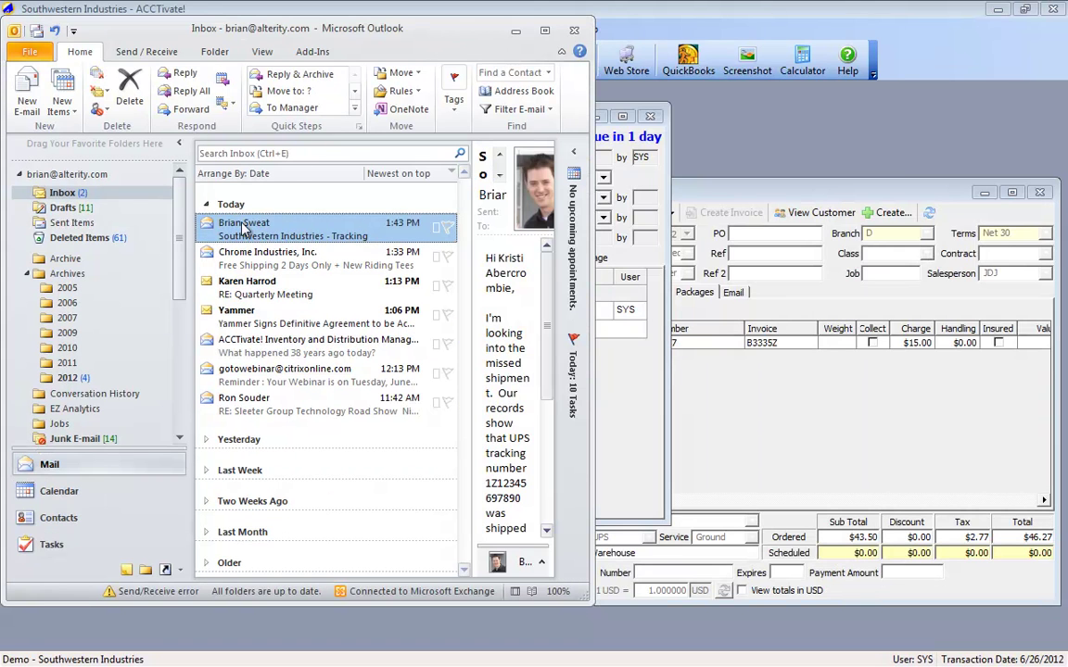
click(183, 79)
text(Hi there, thanks!)
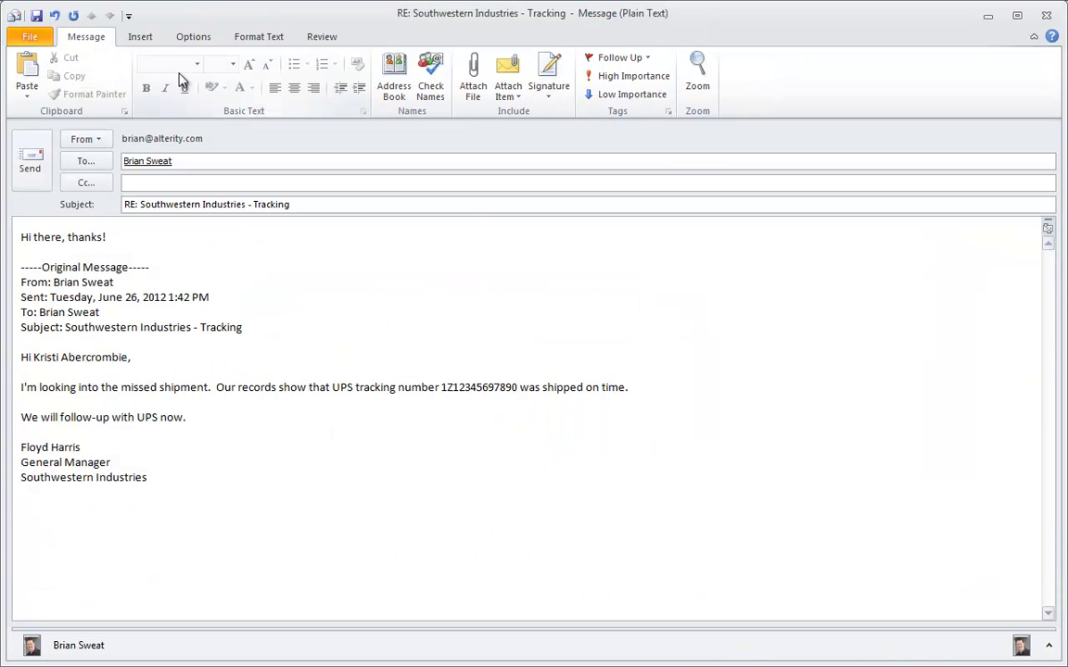
click(30, 165)
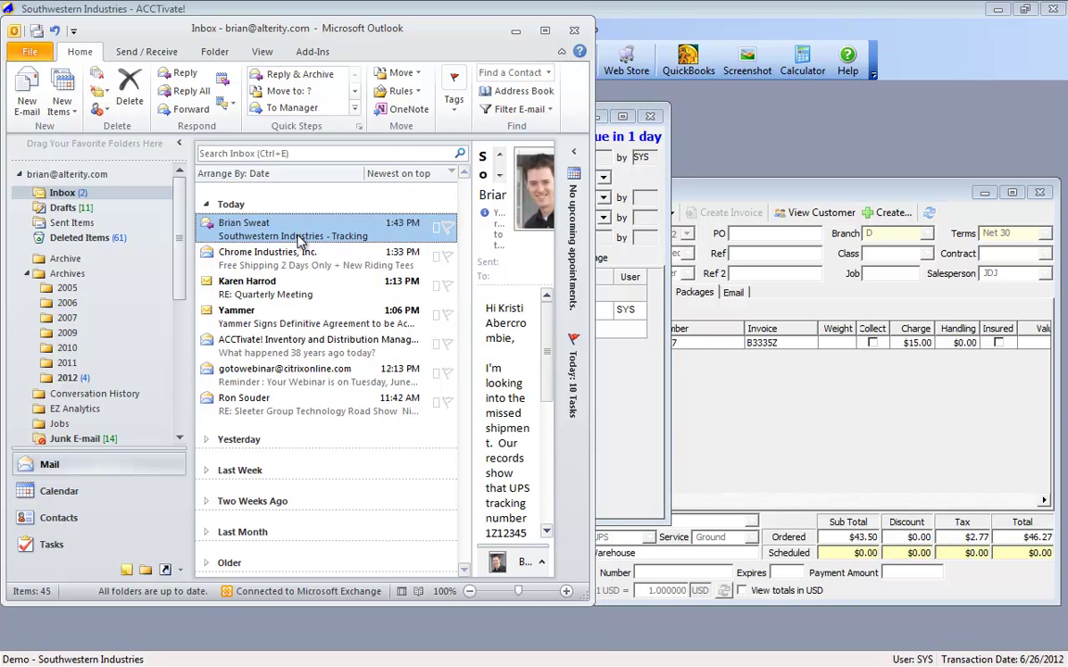
drag(352, 33, 777, 90)
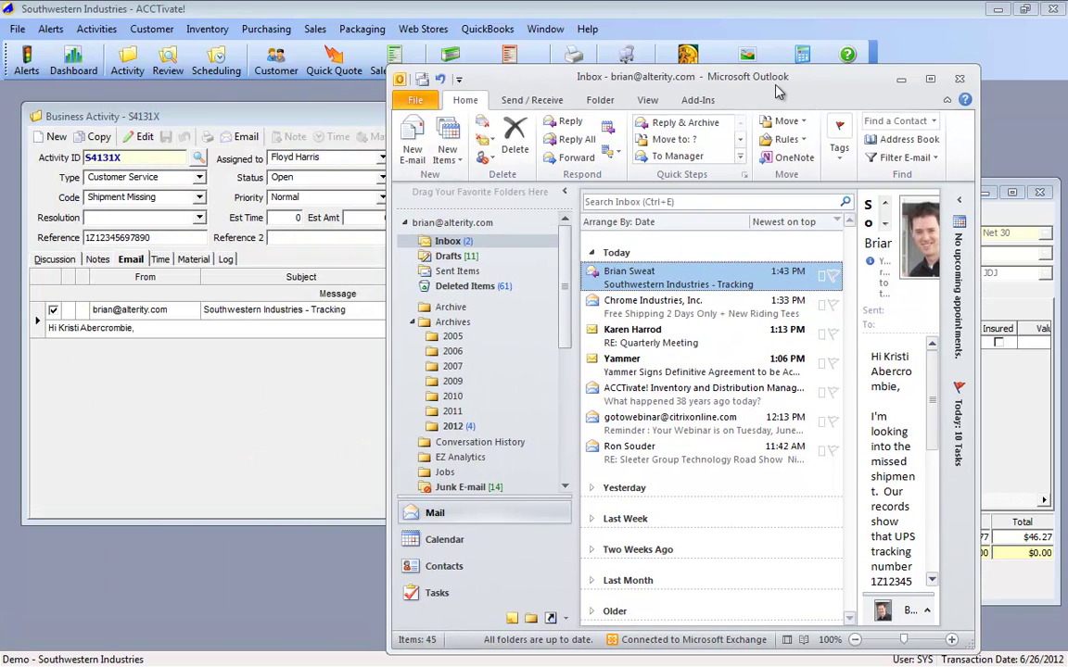
Step: Drag the RE: Southwestern Industries - Tracking reply from Outlook onto activity S4131X's e-mail log
click(144, 138)
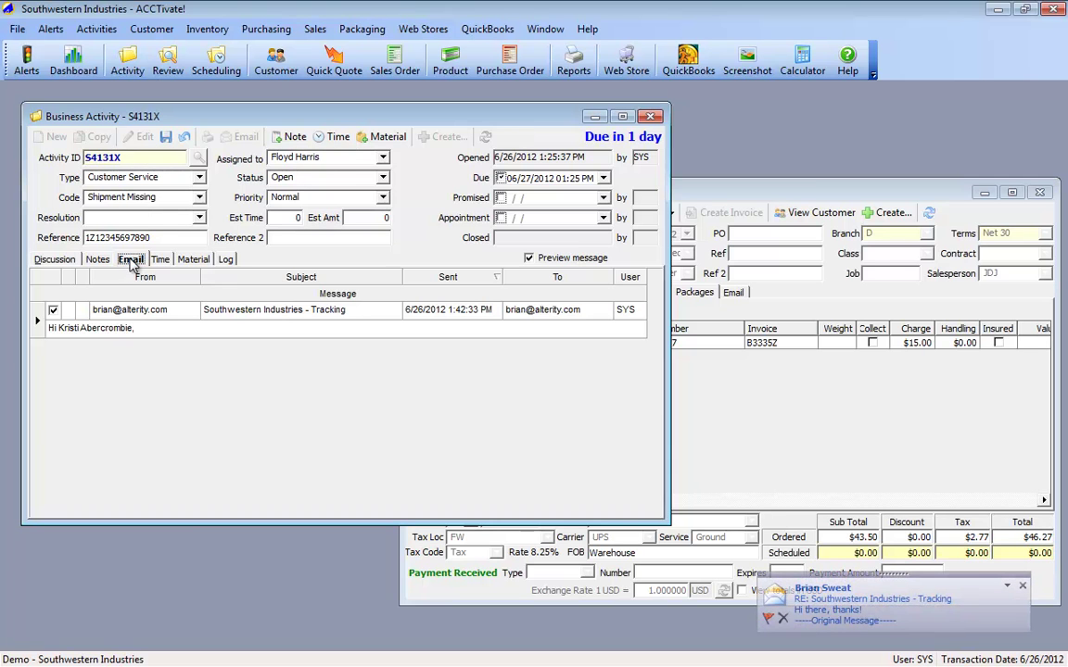
key(alt+Tab)
click(645, 285)
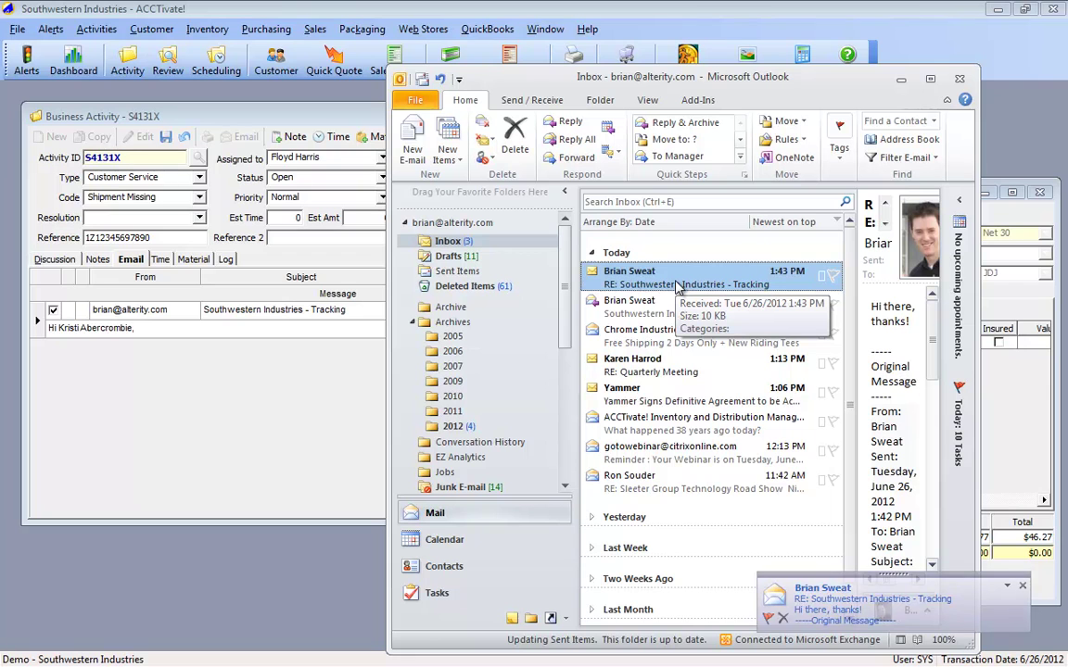
drag(677, 280, 238, 398)
click(39, 332)
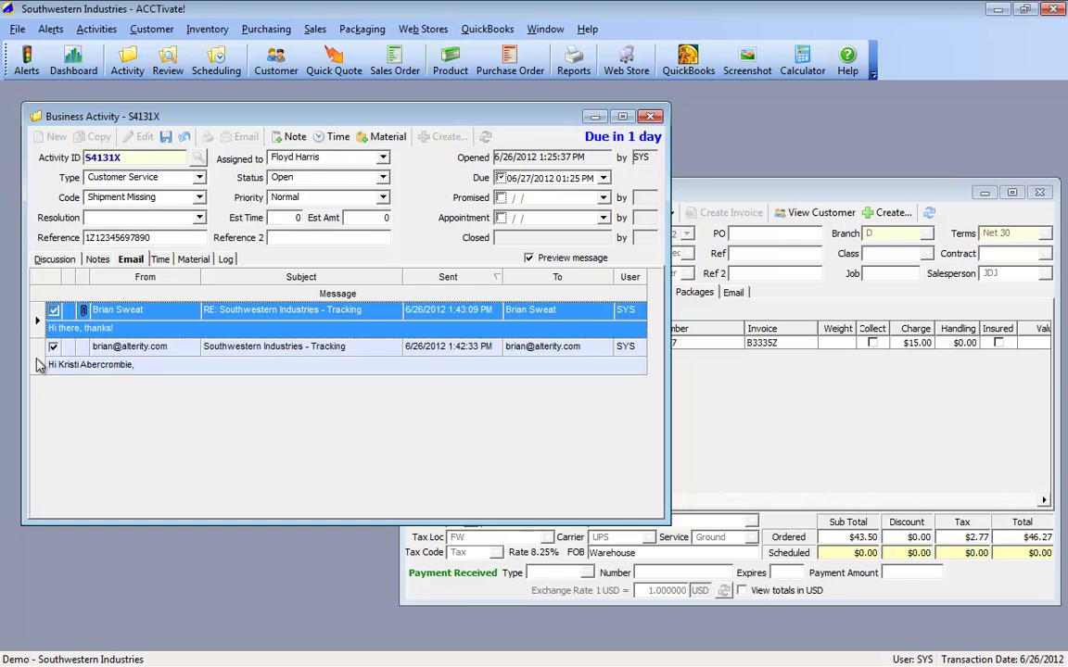
Step: Open the logged reply, enlarge it to read the body and .msg attachment, then close it
click(41, 350)
double_click(39, 327)
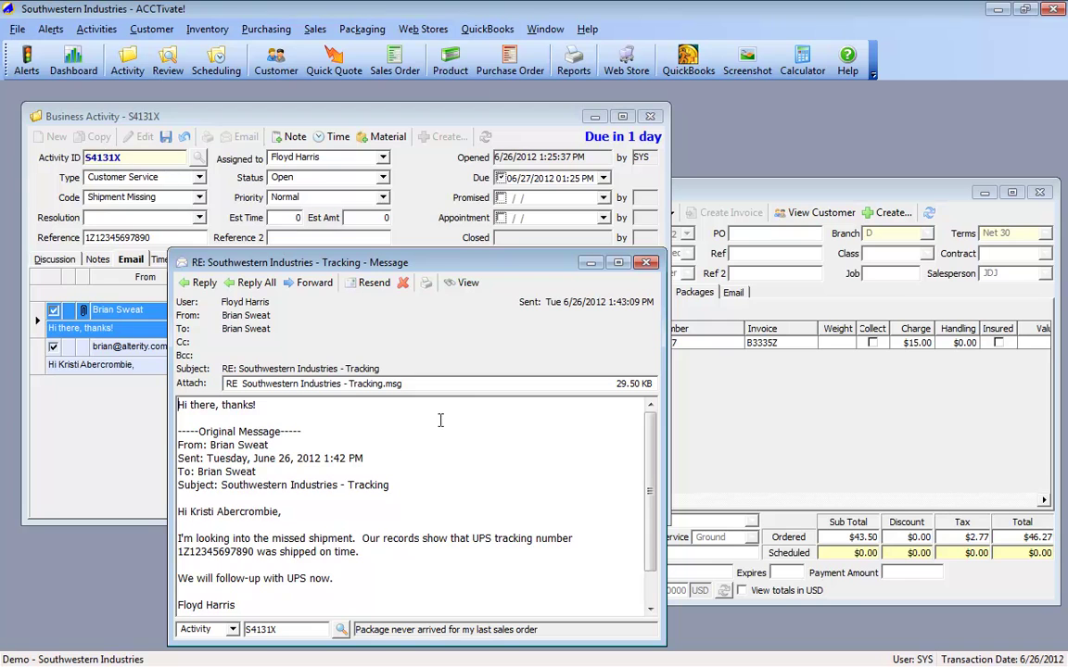
drag(416, 253, 466, 115)
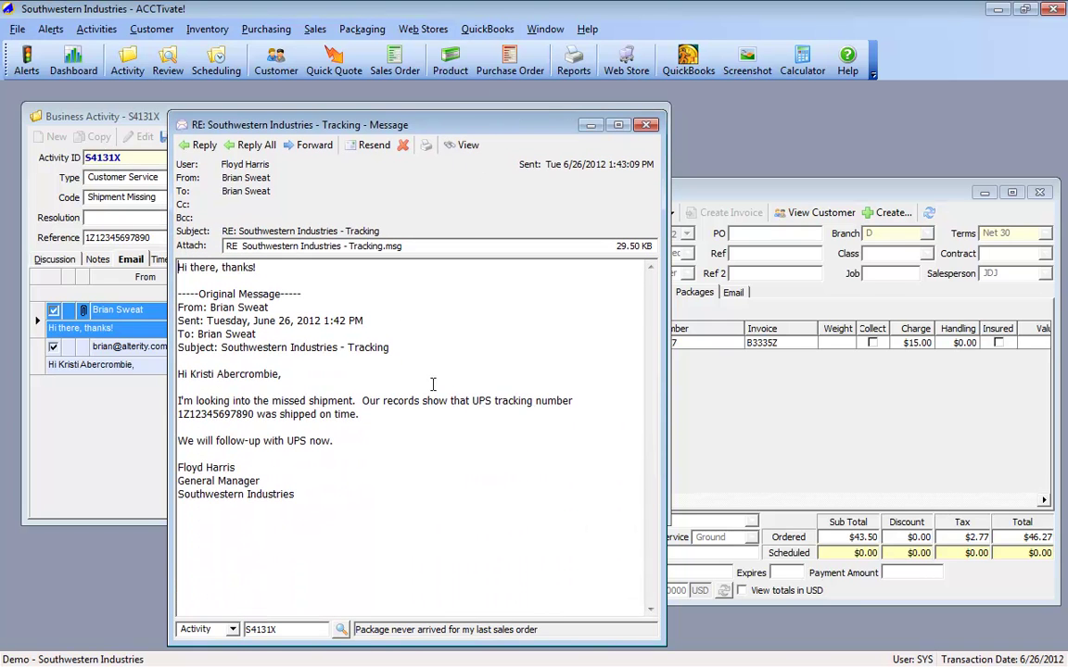
drag(300, 493, 121, 246)
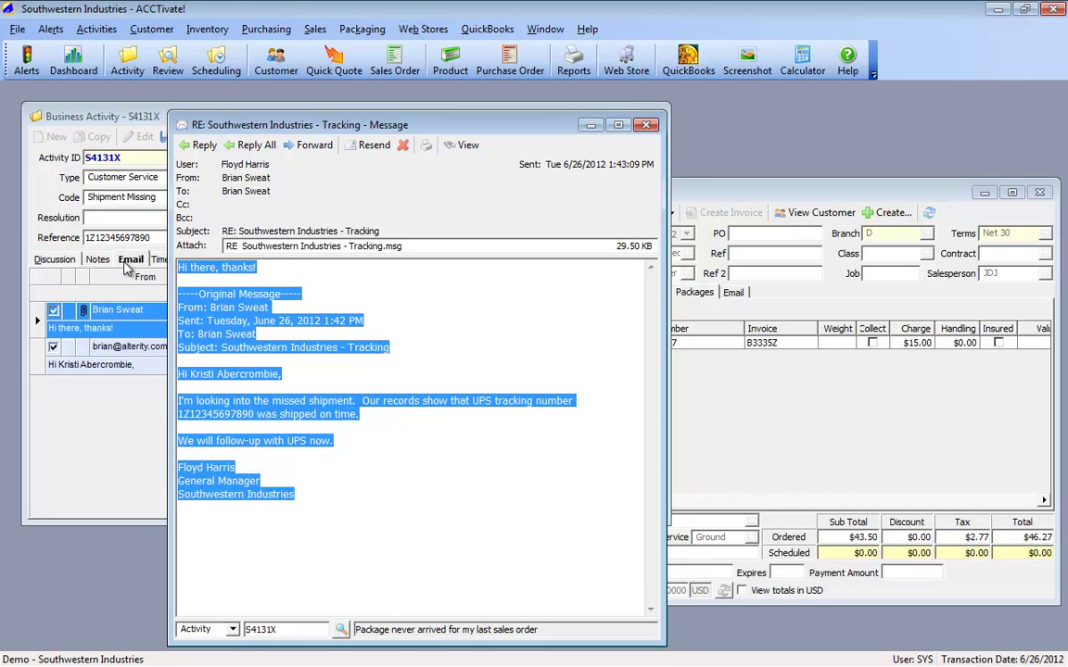
click(275, 248)
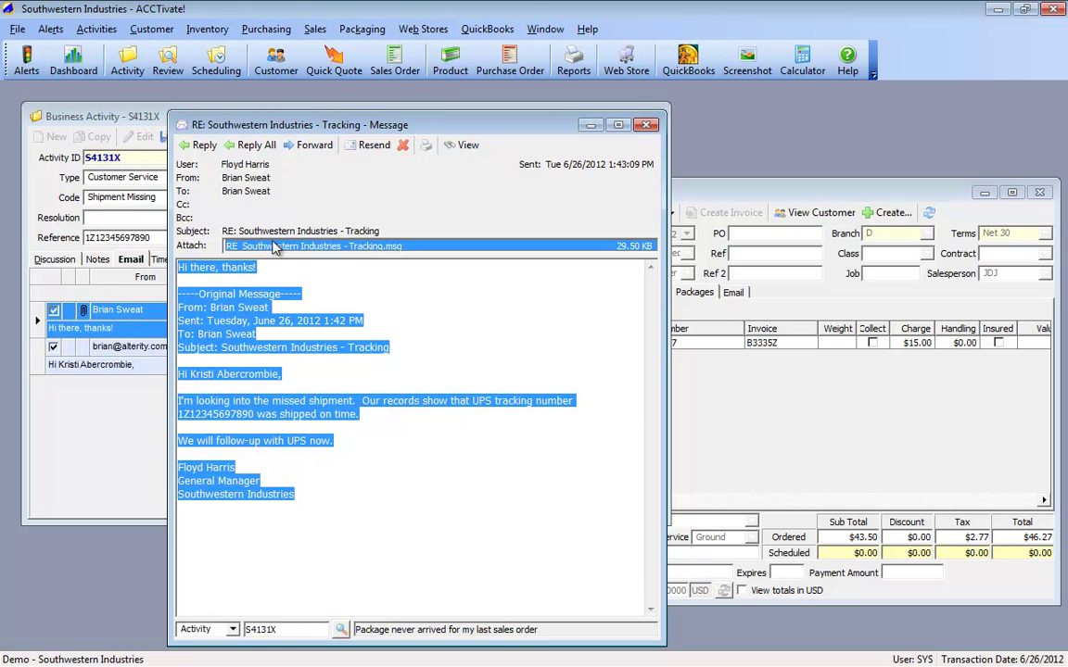
click(284, 260)
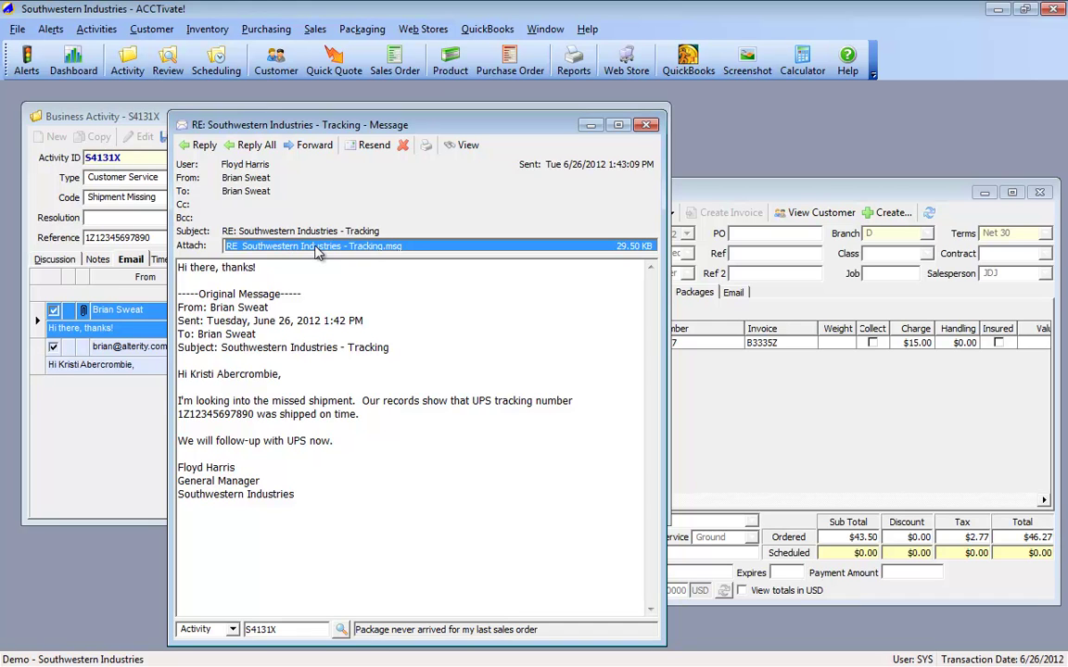
click(648, 126)
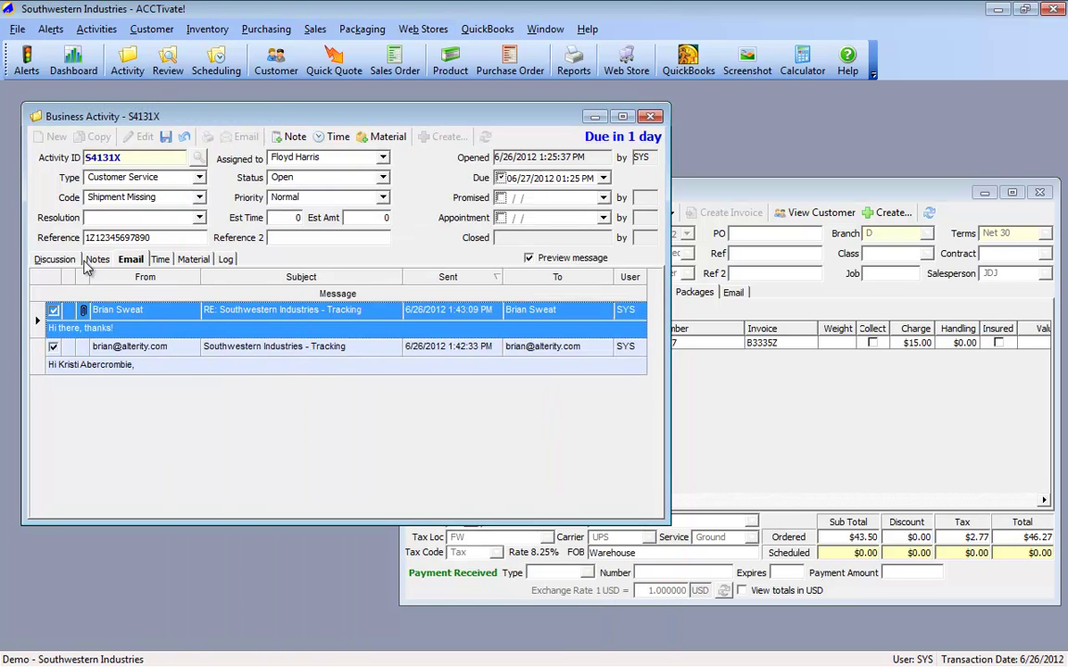
Step: Change activity S4131X's status to Need More Information, save, and show its Discussion details
click(382, 178)
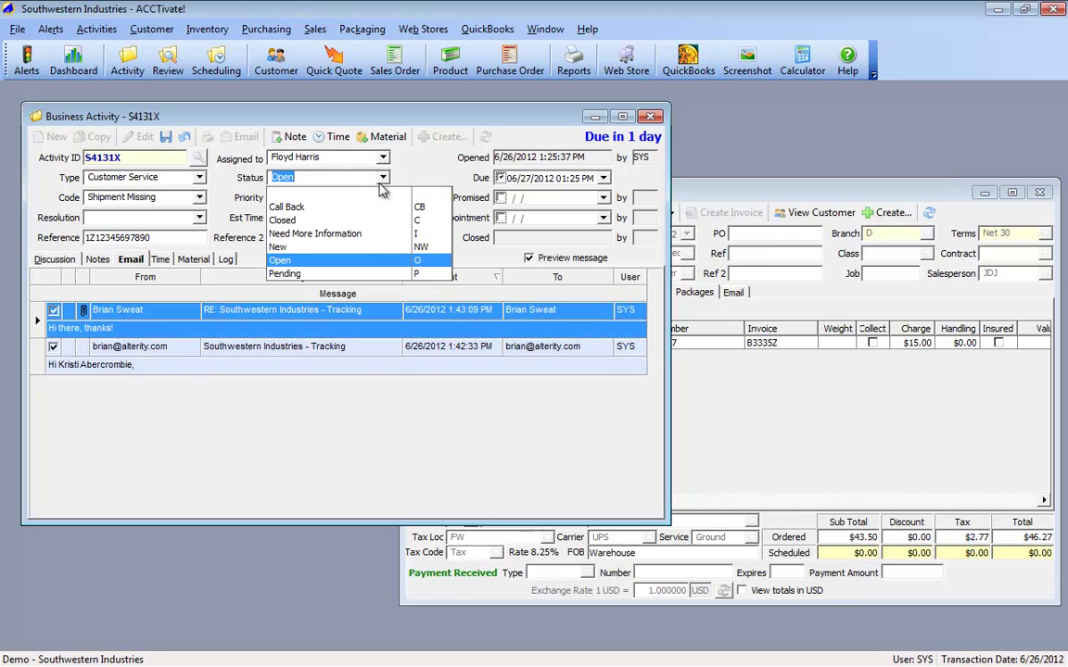
click(339, 235)
click(165, 137)
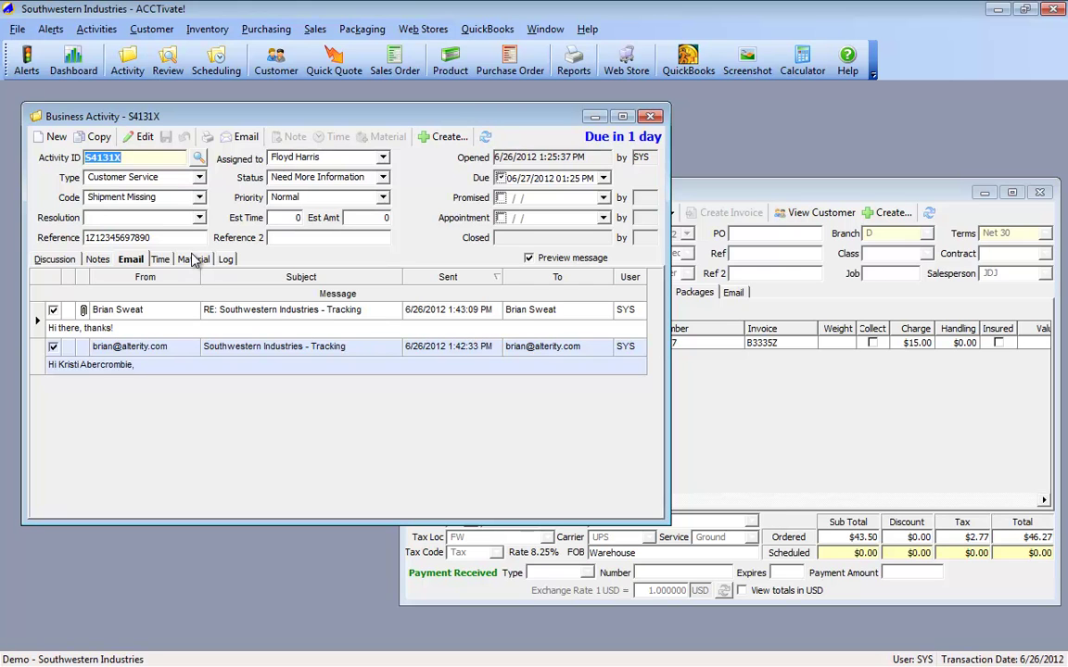
click(55, 260)
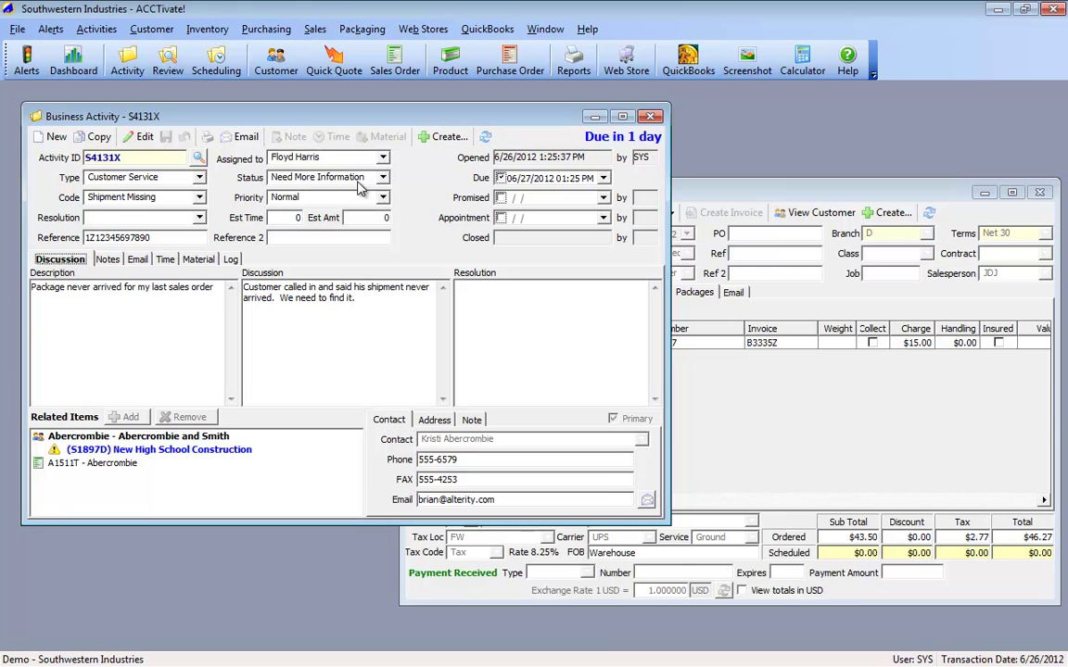
Step: Review the Notes and Email tabs, then step through the three change-log entries
click(107, 260)
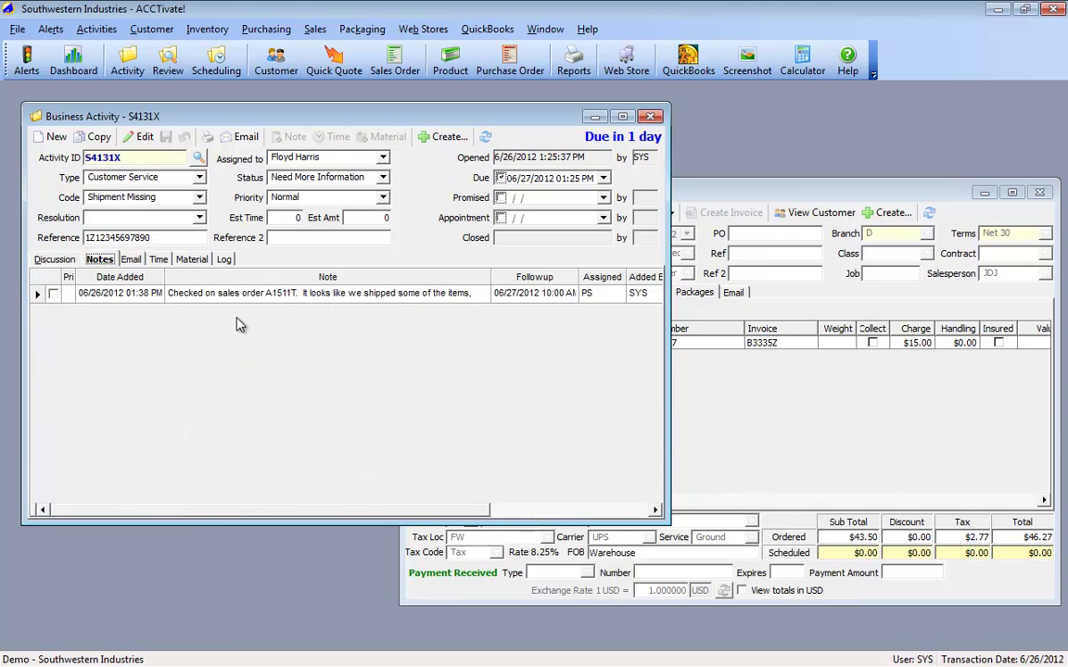
click(130, 261)
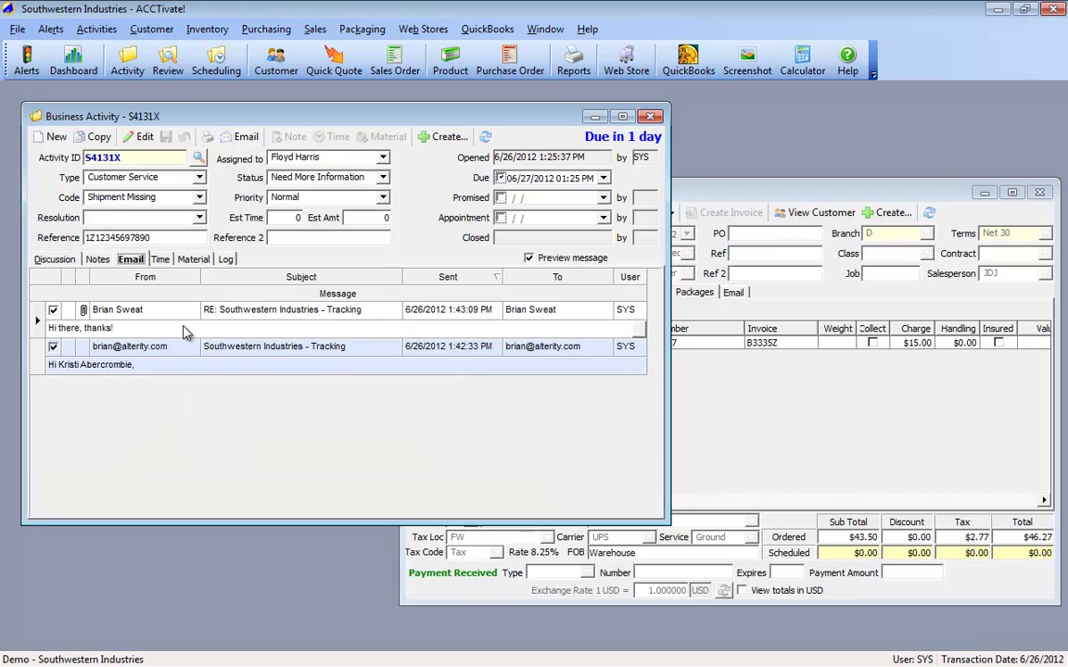
click(225, 261)
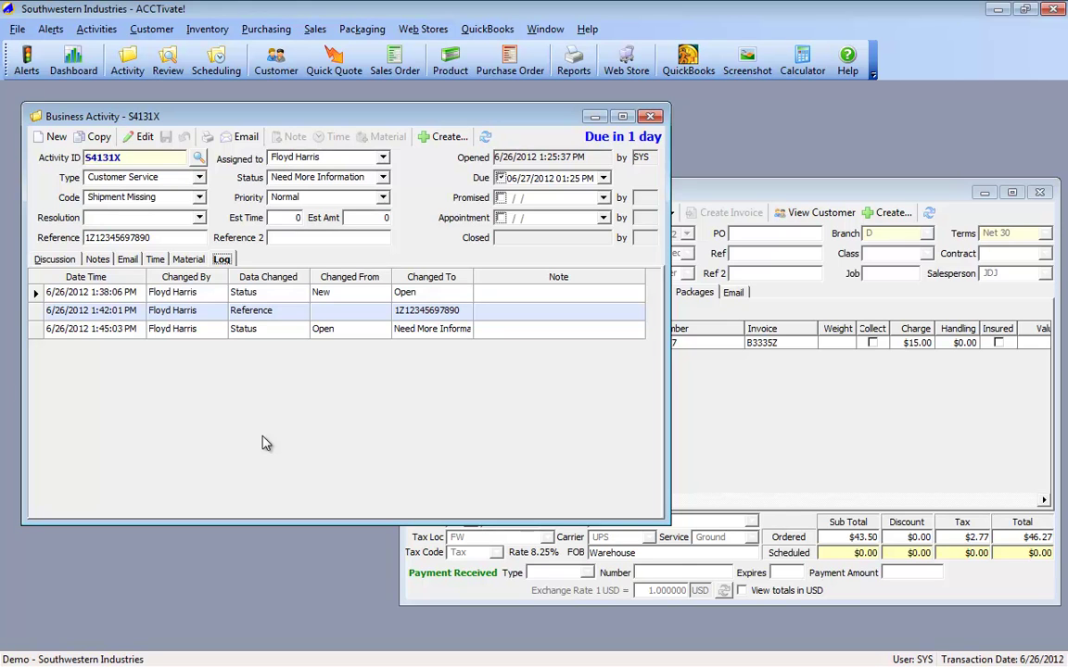
click(36, 295)
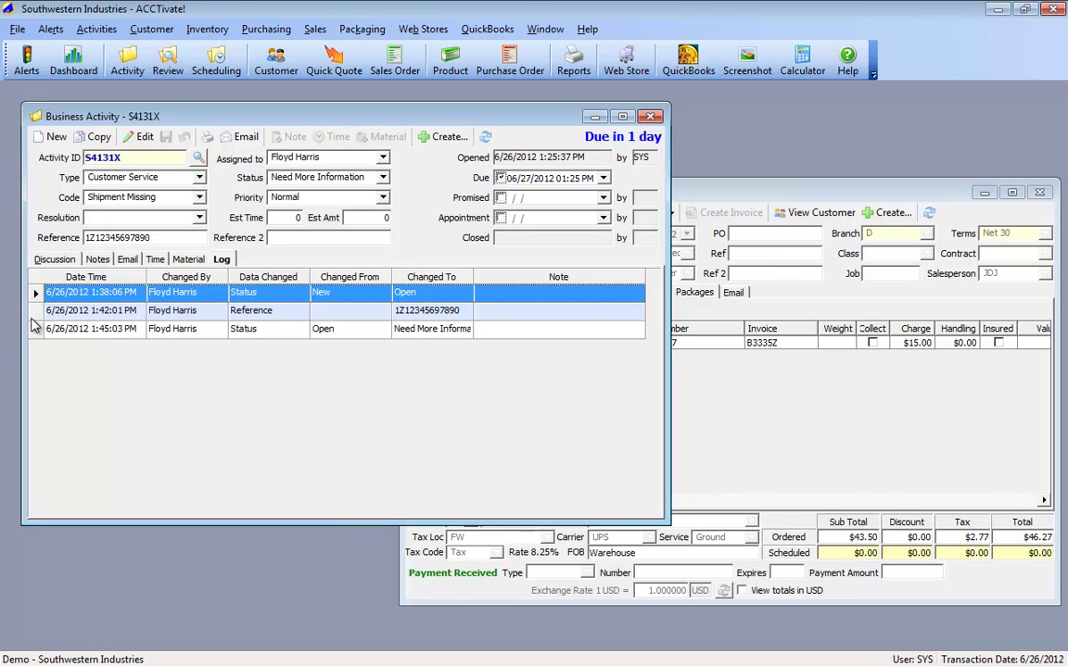
click(36, 313)
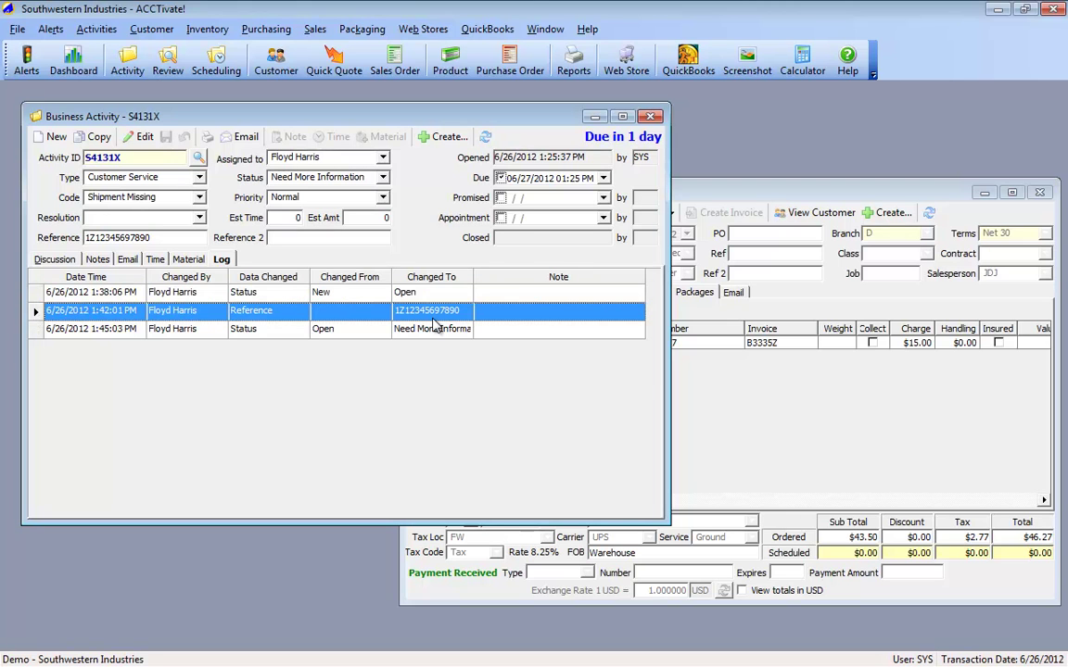
click(38, 331)
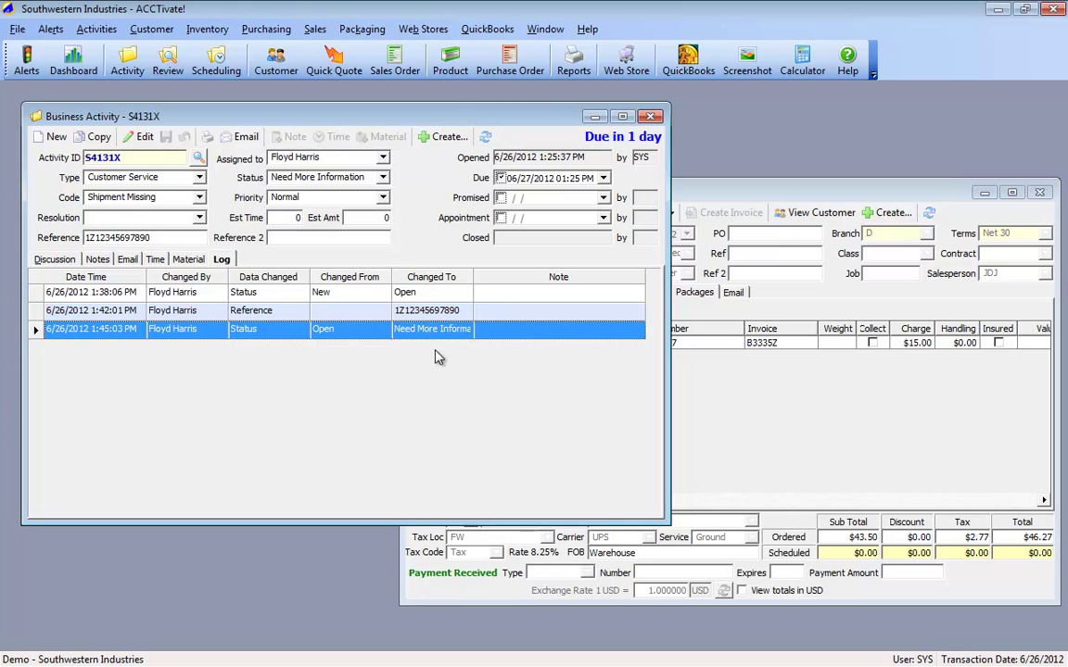
Step: Add the note 'I don't see what's wrong, let's call UPS' to the Need More Information log entry and save
click(139, 136)
click(515, 326)
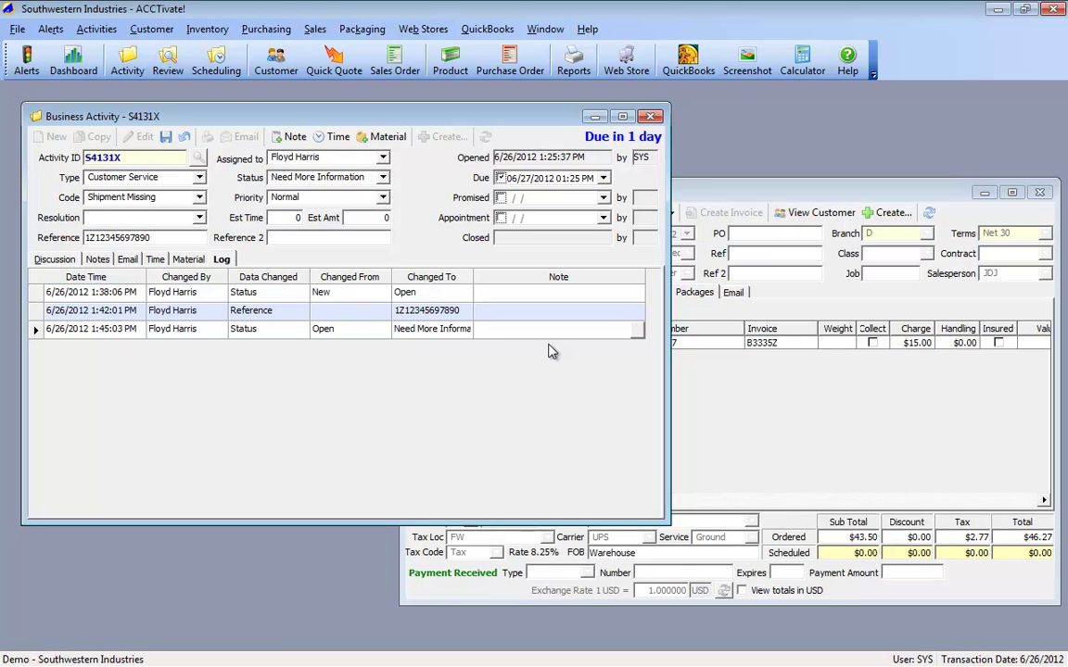
text(I don't see what's wrong, le)
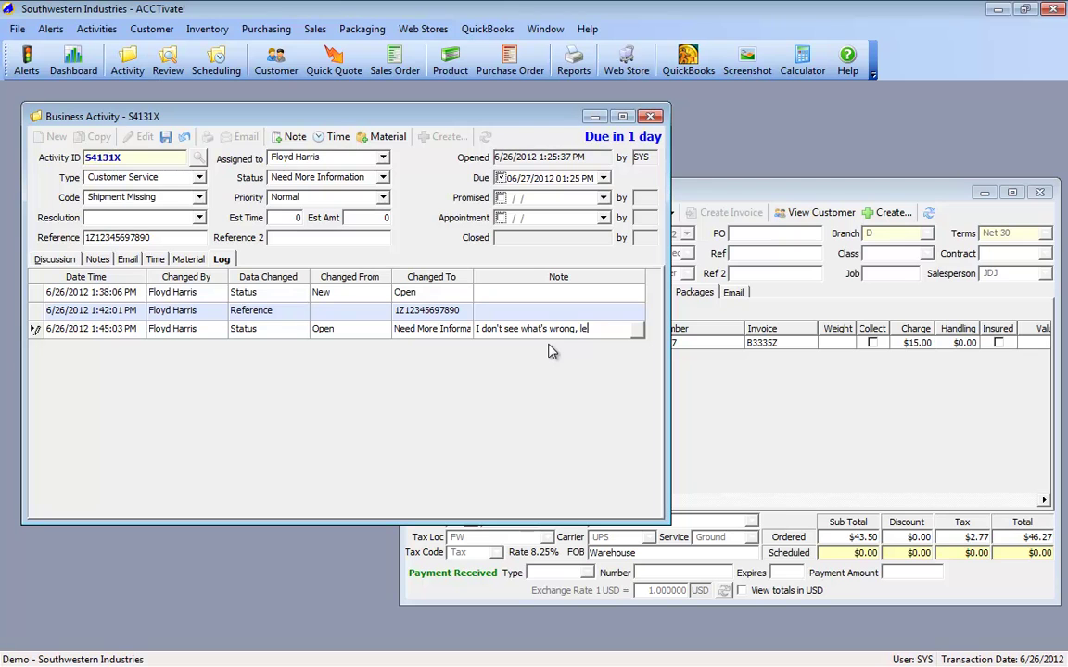
text(t's call UPS)
key(ctrl+s)
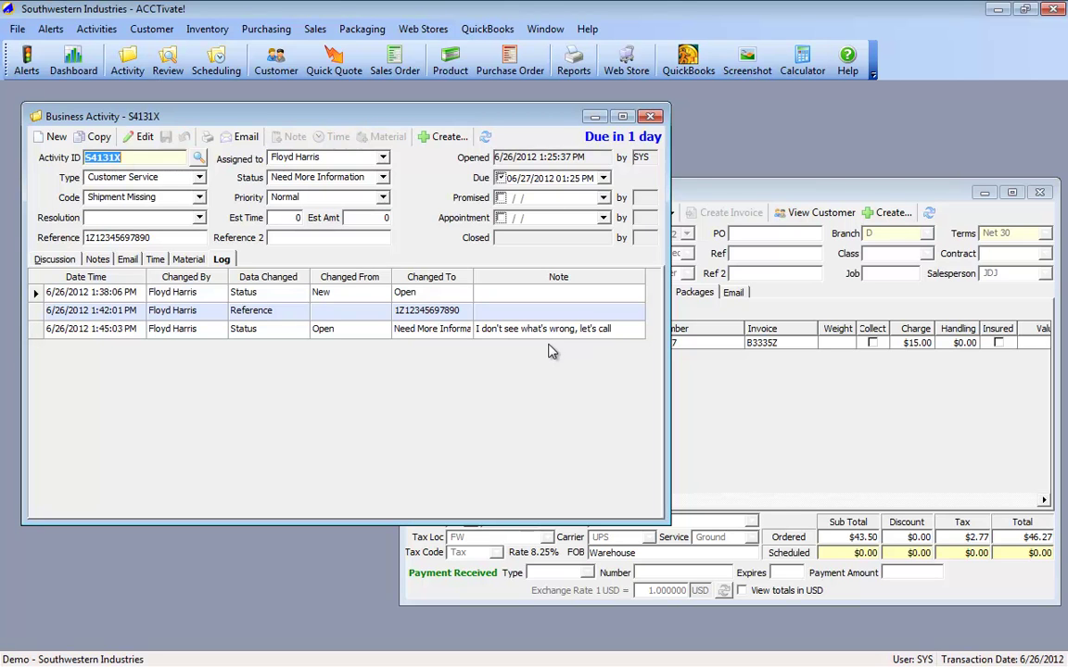
click(99, 259)
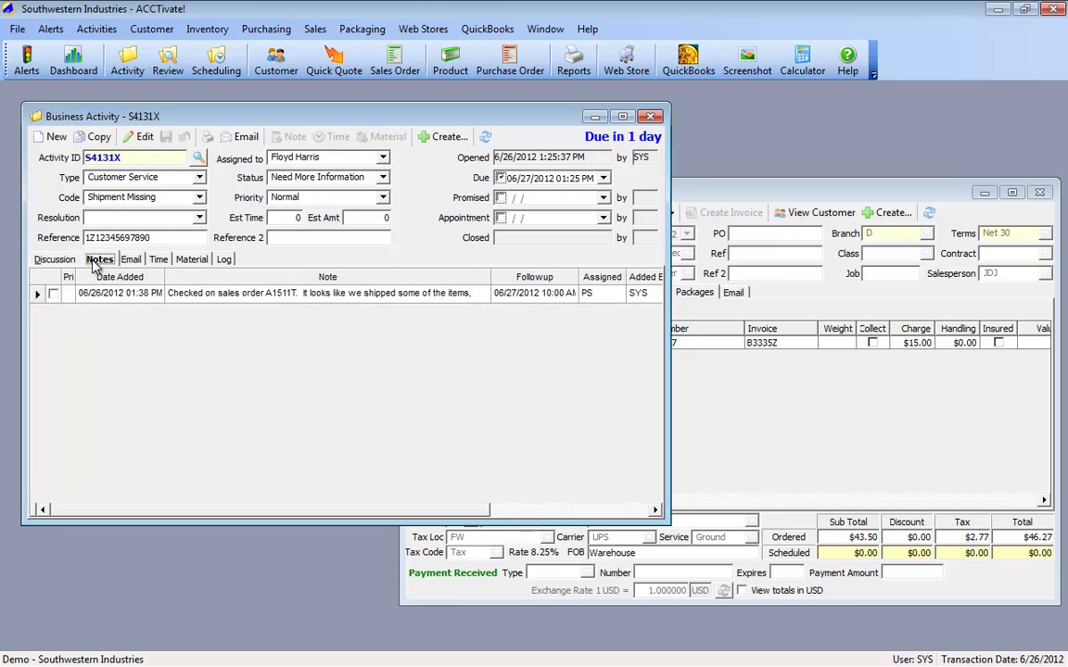
Step: Add a new note reading 'Call UPS for tracking' assigned to SYS, with no follow-up date
click(293, 137)
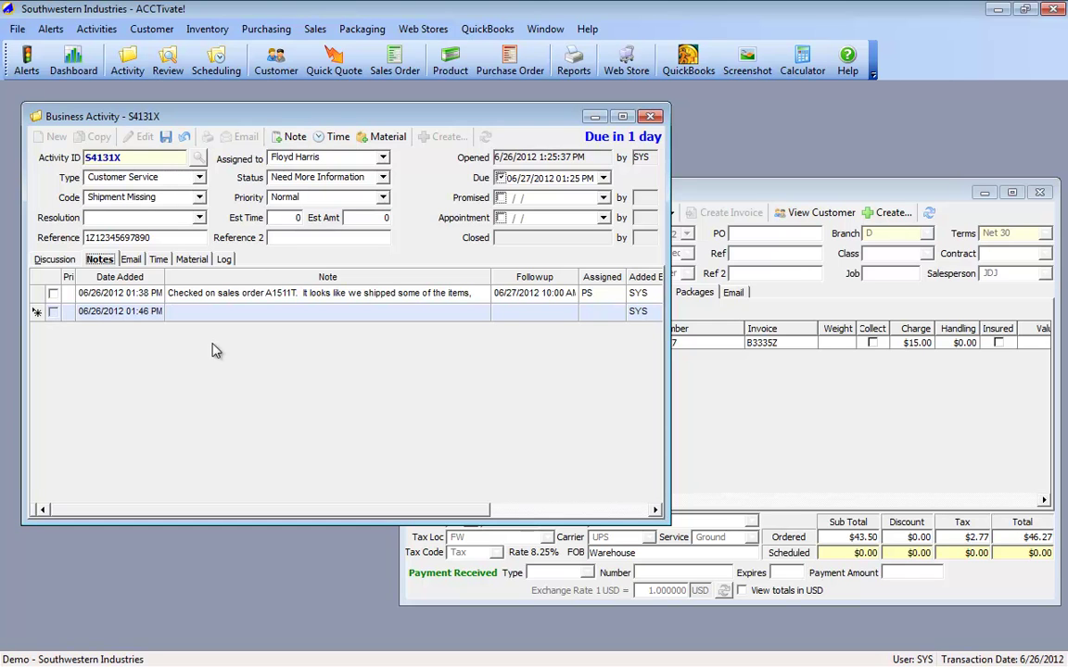
click(211, 313)
text(Call UPS)
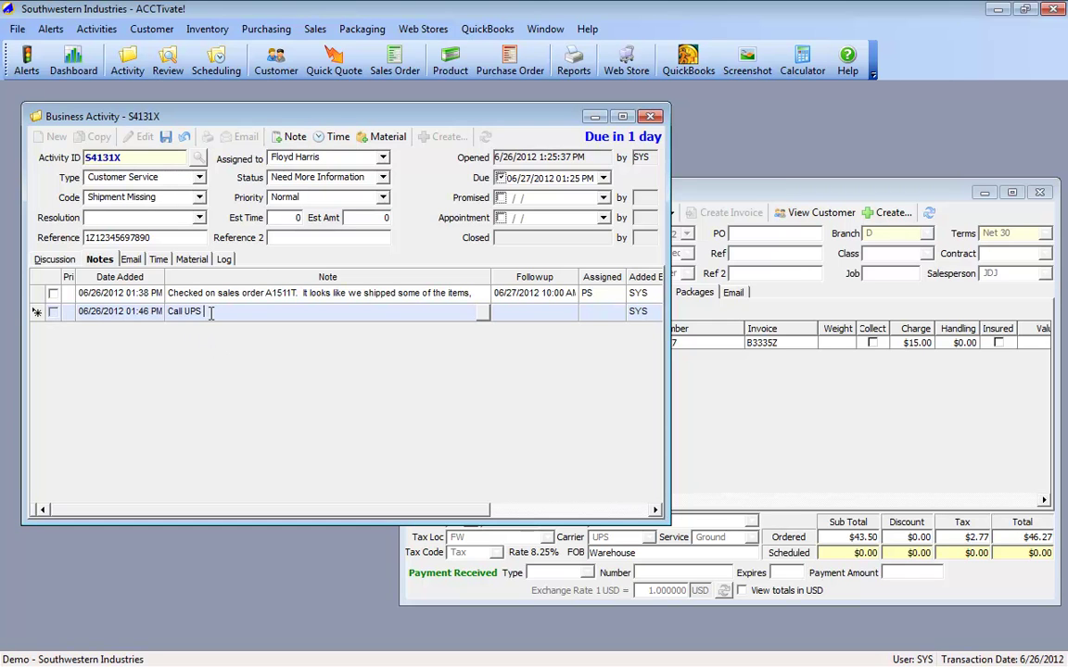
text( for tracking)
click(547, 311)
click(570, 312)
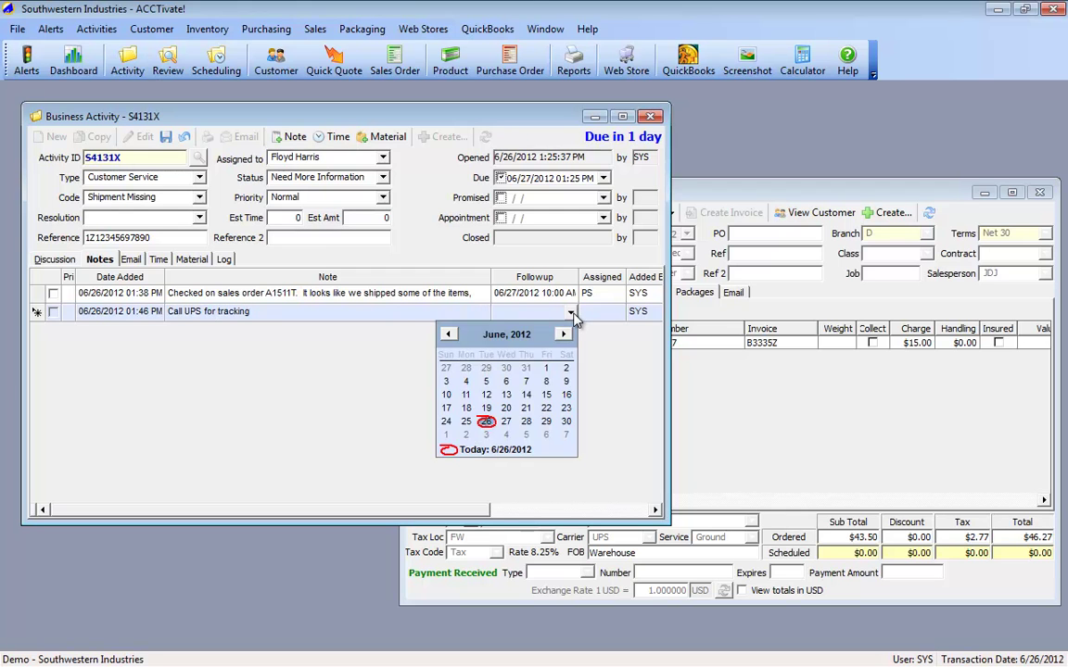
click(598, 311)
click(589, 372)
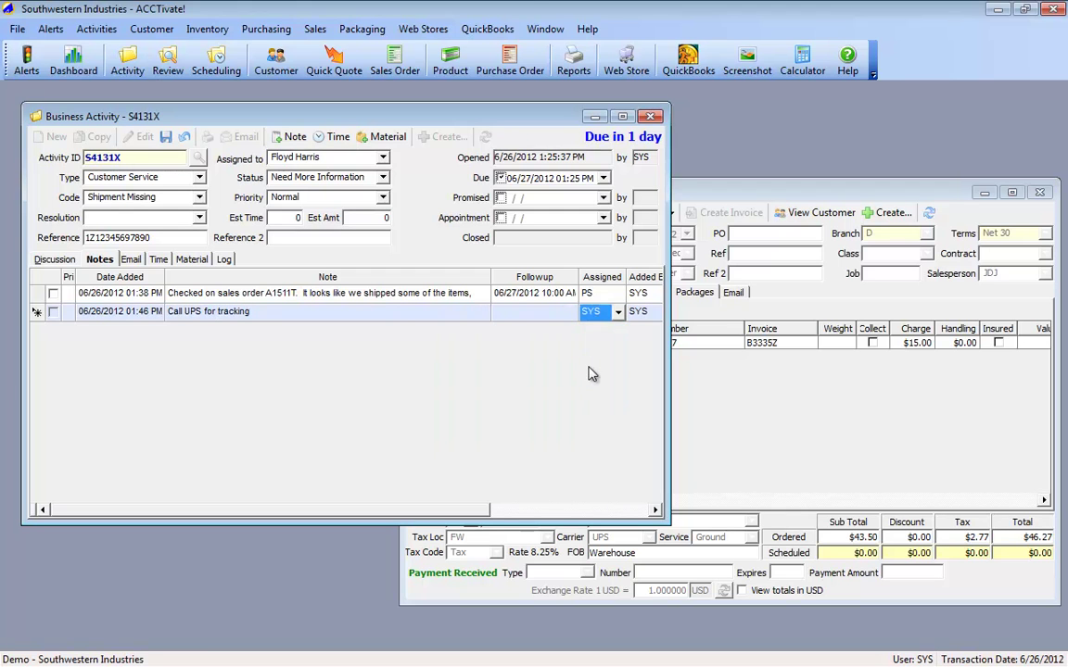
Step: Mark the earlier note as priority and save the new follow-up note
click(53, 294)
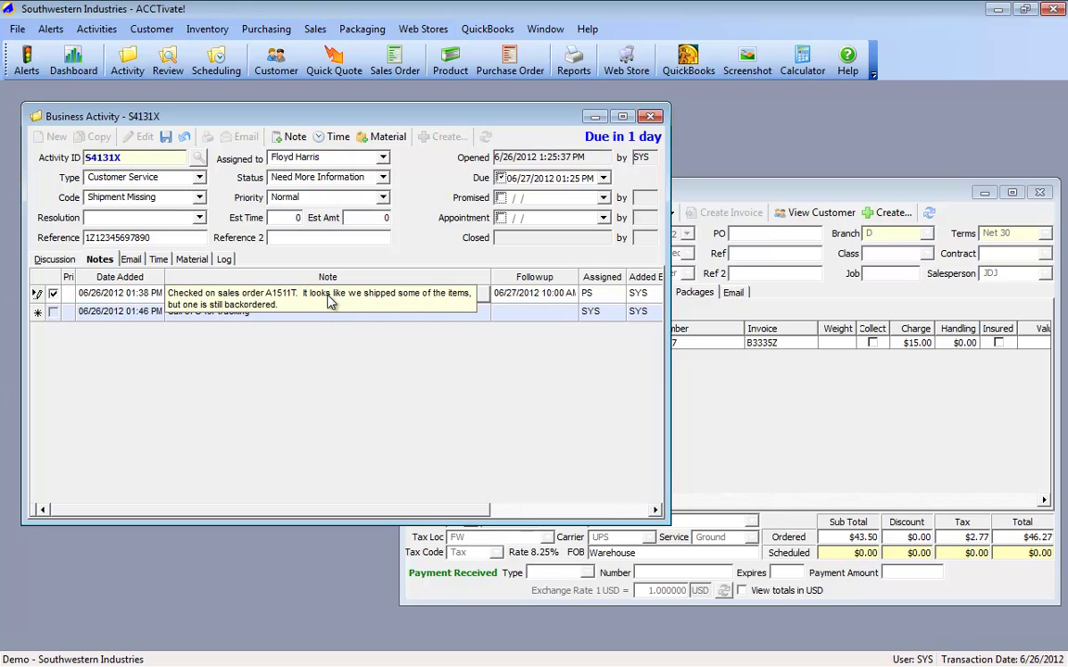
click(166, 136)
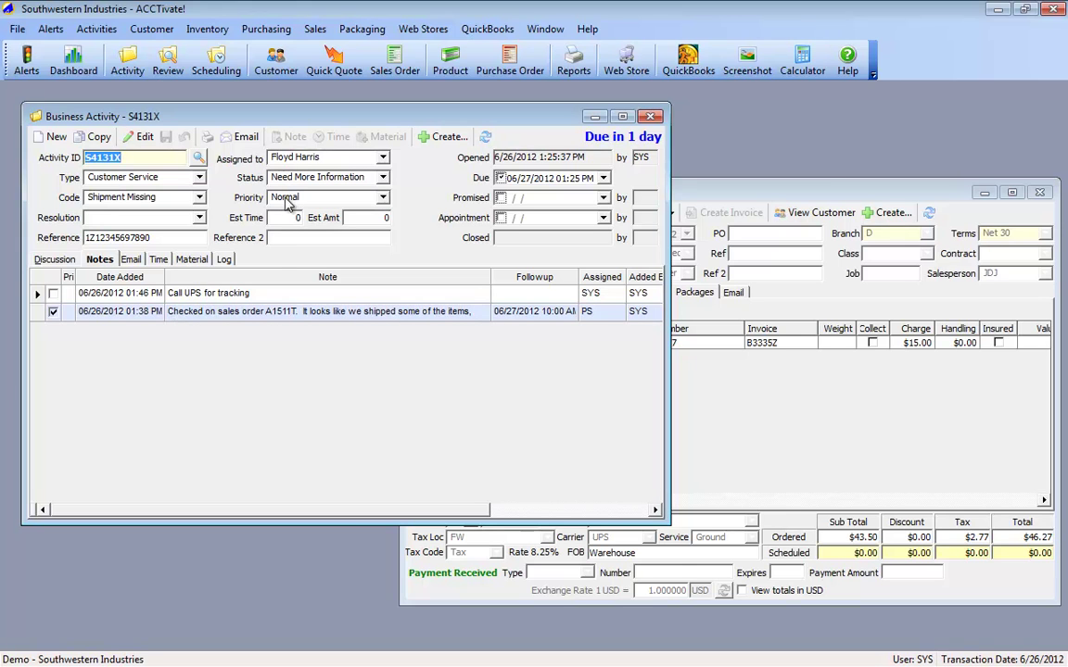
click(53, 311)
Step: Close the Business Activity window, then the Sales Order A1511T window
click(652, 116)
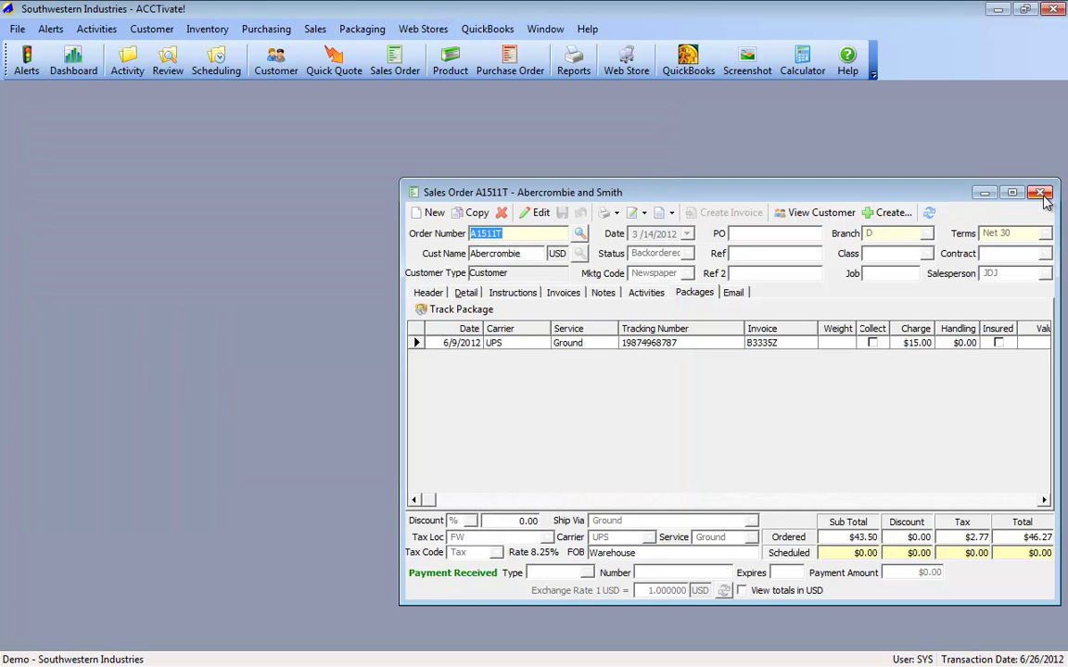
click(1042, 195)
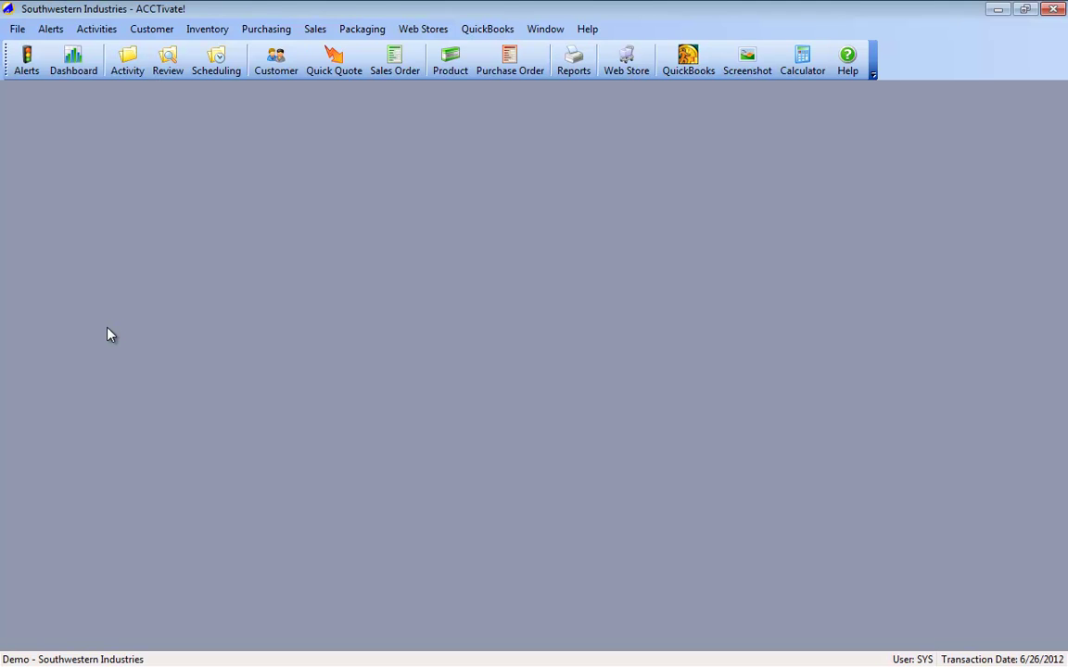
Step: Open Business Alerts with its ten Anytime reminders and widen the Type column
click(25, 67)
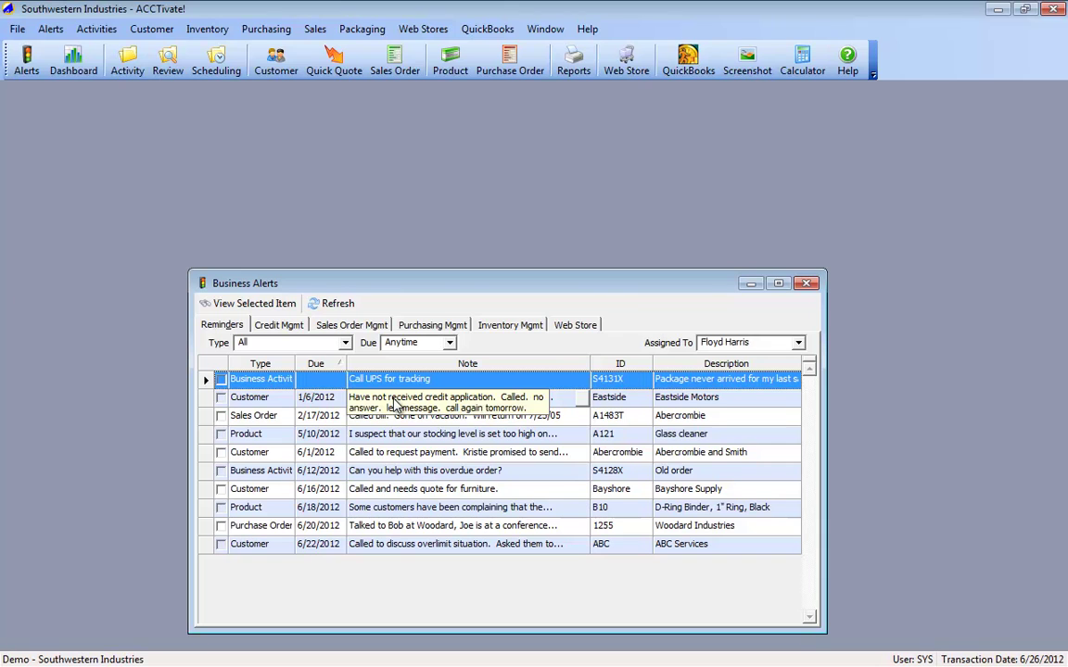
drag(295, 363, 307, 363)
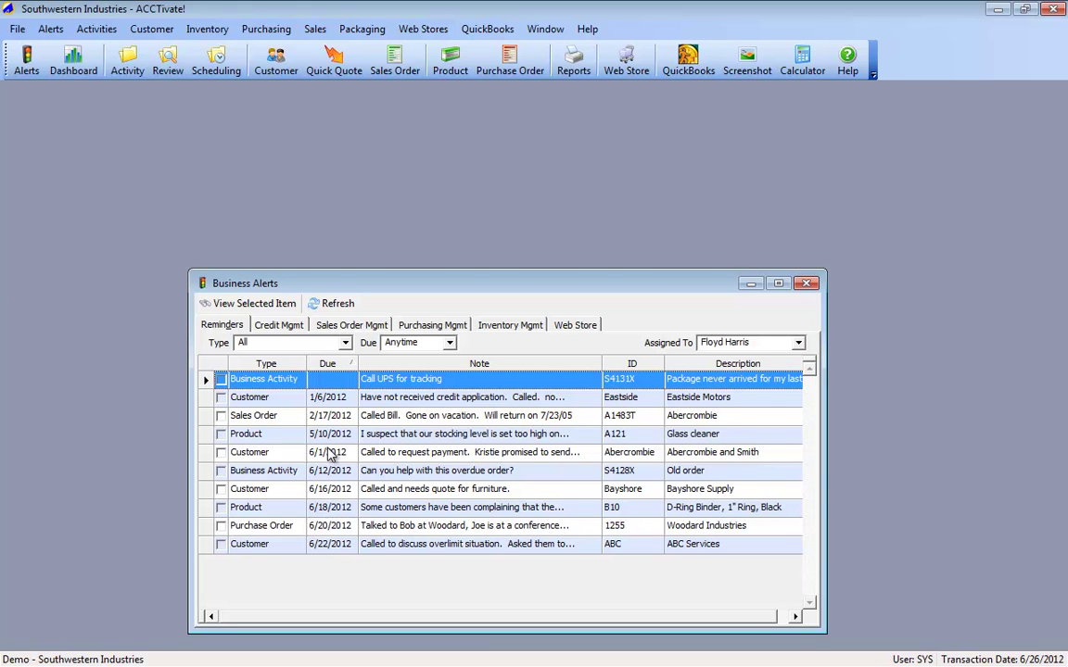
Step: Review activity S4131X and its related item A1511T, then close the activity and Business Alerts
click(235, 312)
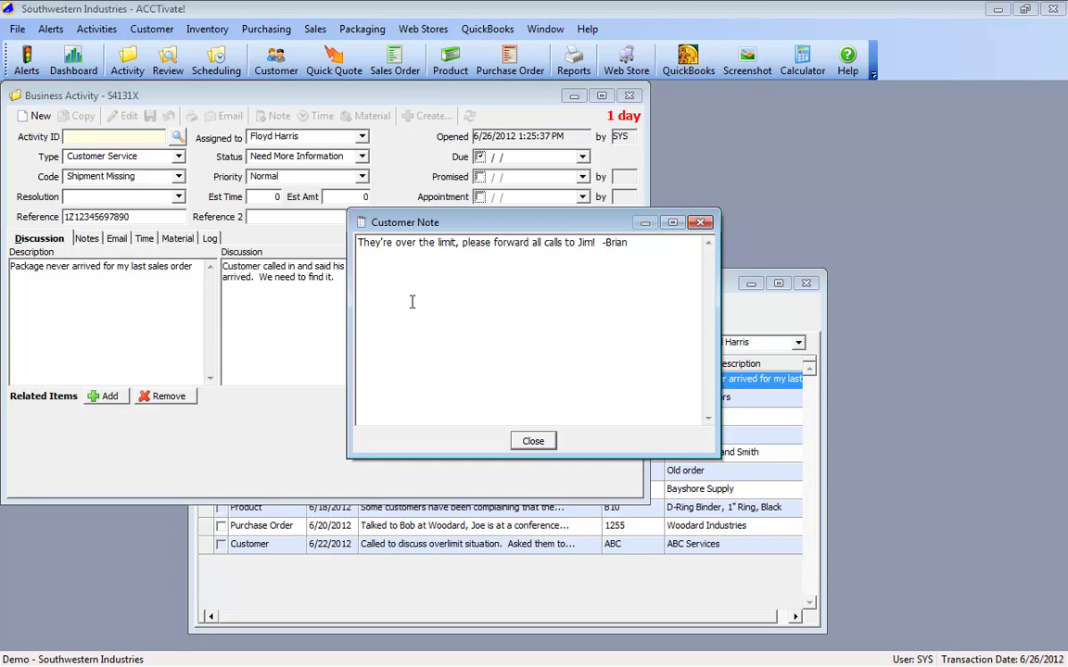
click(525, 444)
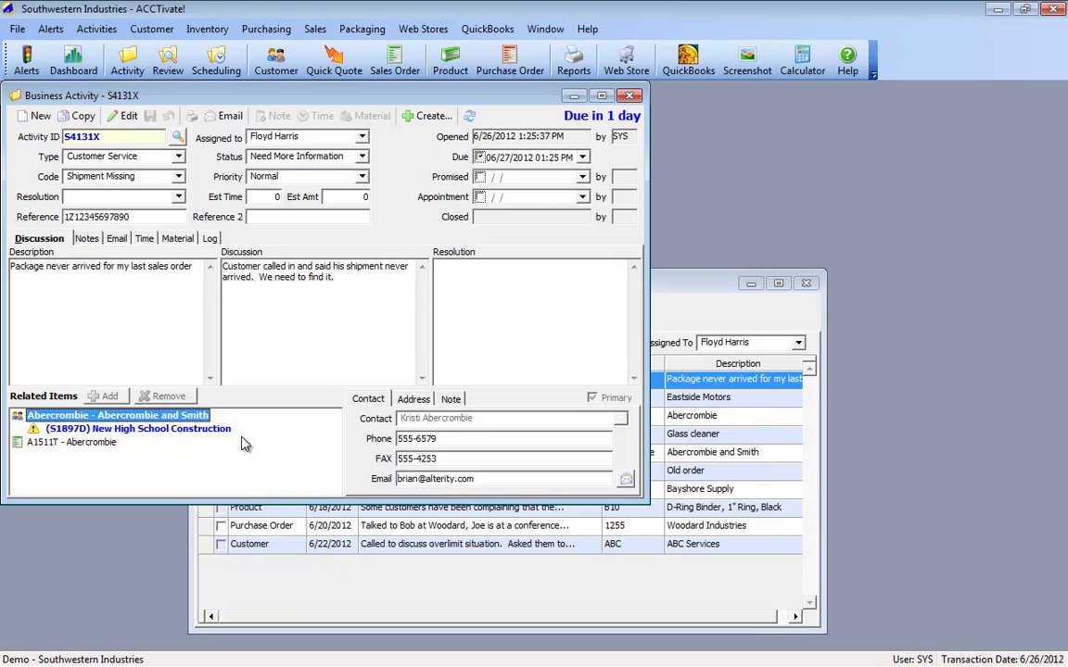
click(99, 445)
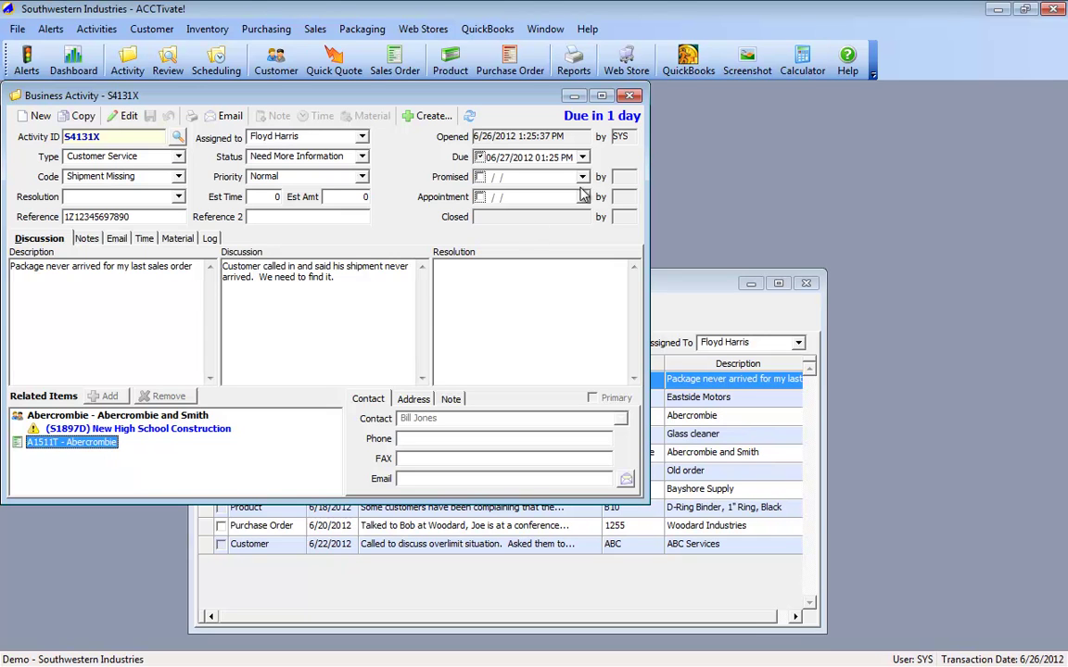
click(630, 96)
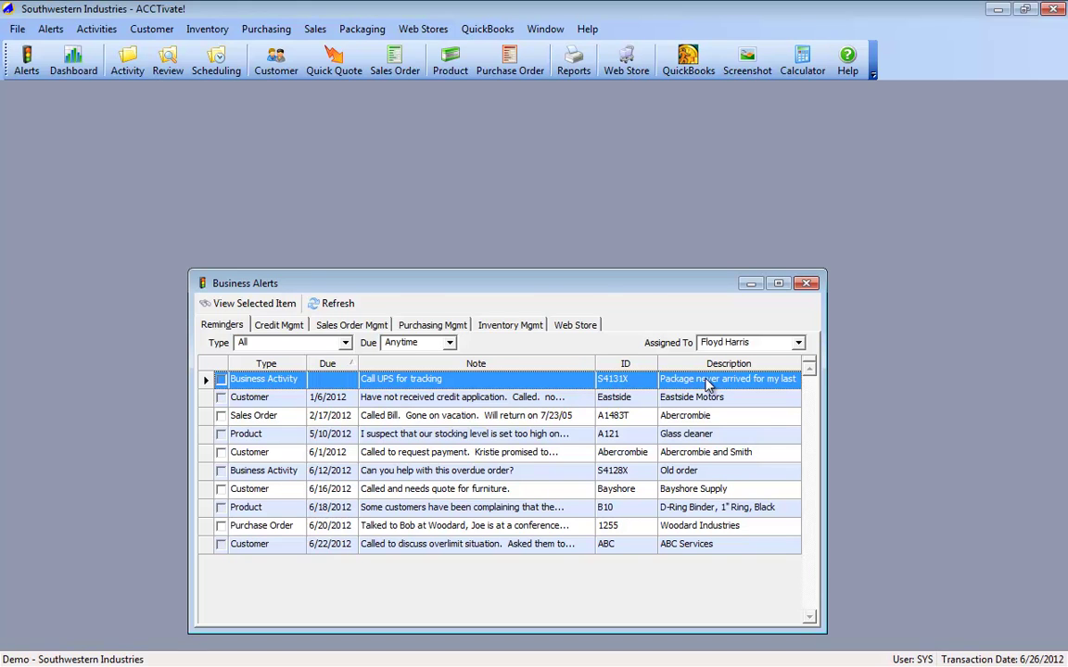
click(805, 285)
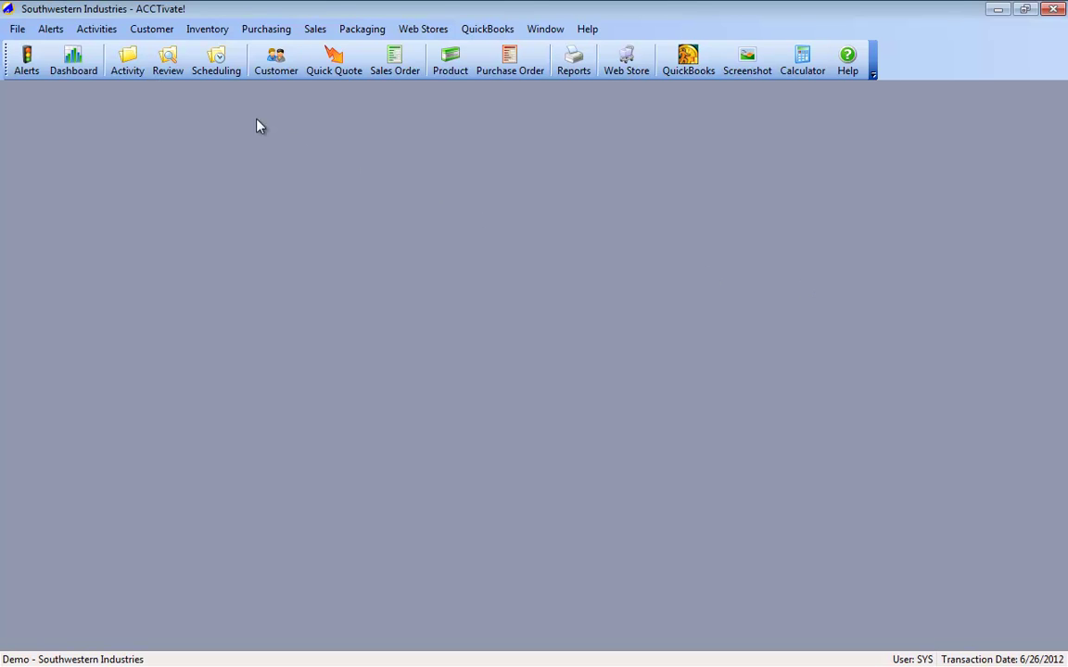
Step: Open Business Activity Review, listing 7 open activities, and maximize it
click(177, 75)
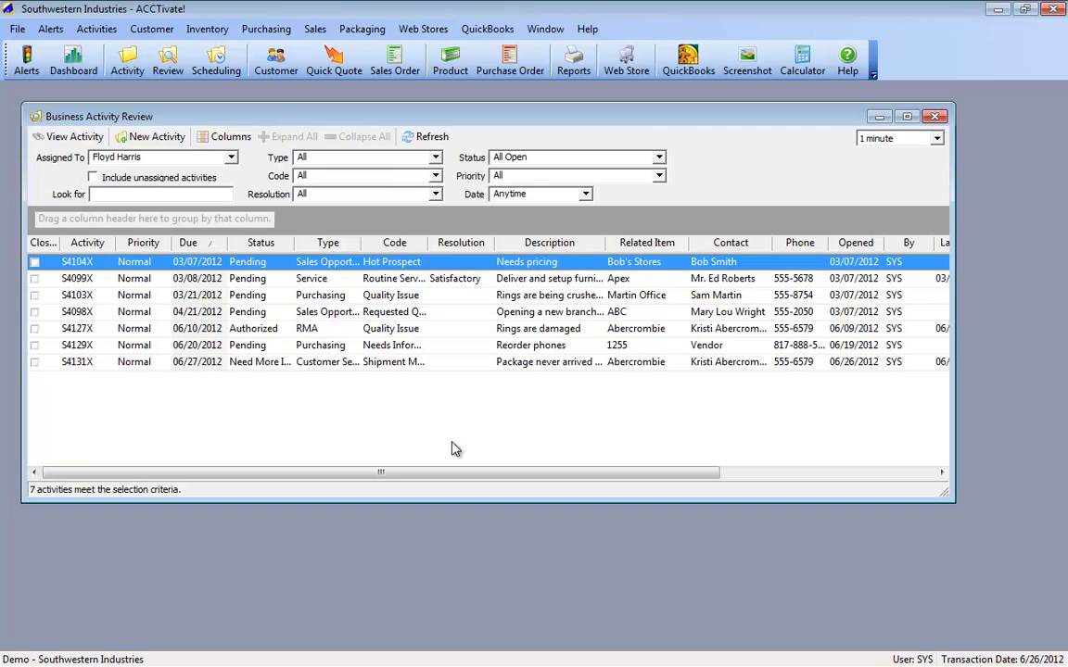
double_click(584, 118)
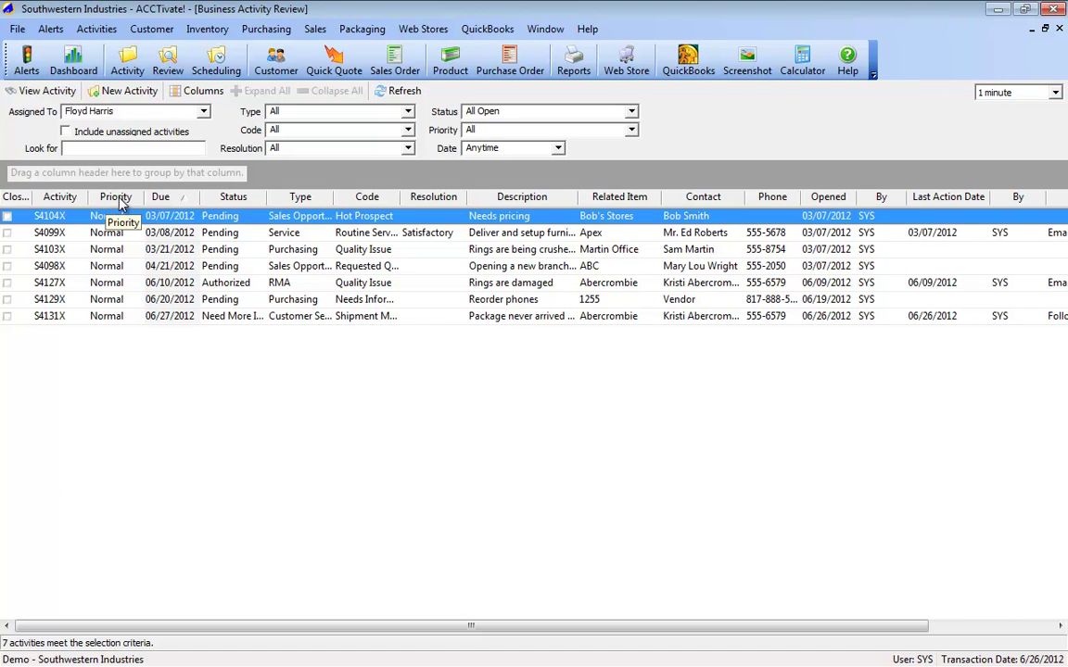
Step: Remove the Priority, By and Resolution columns, widen Code, and group activities by Type
drag(118, 203, 282, 496)
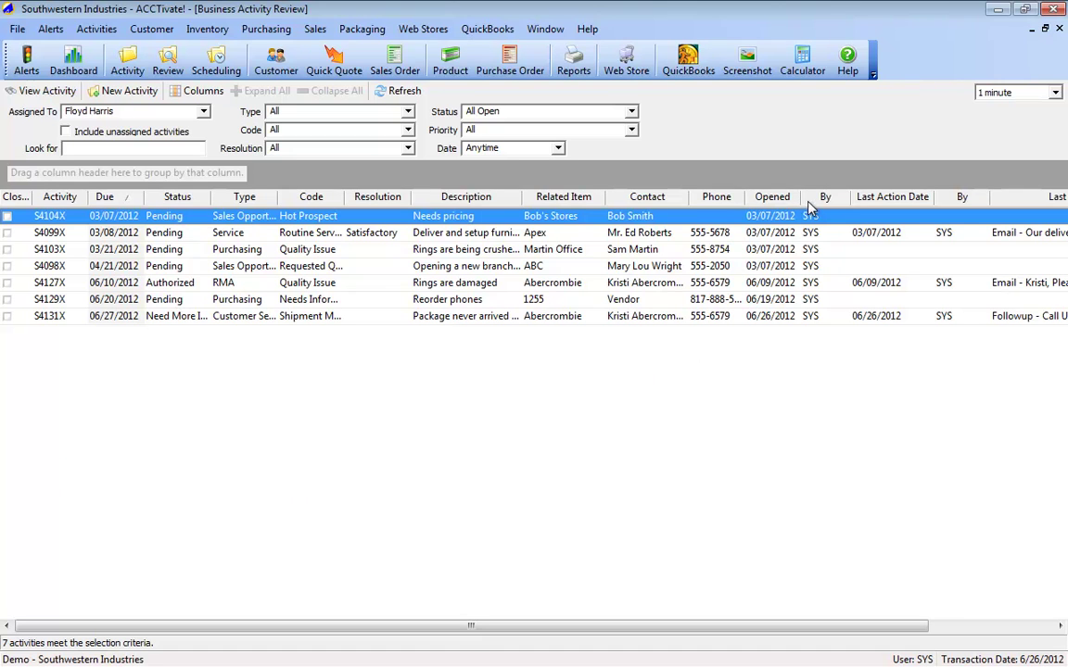
drag(822, 200, 811, 448)
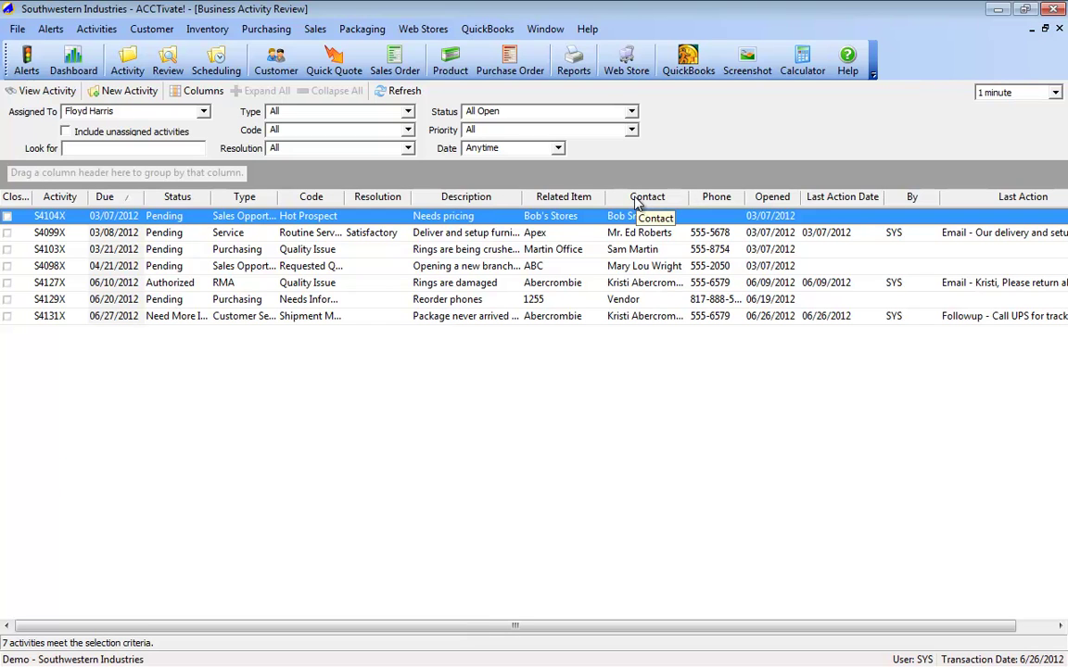
drag(375, 197, 367, 274)
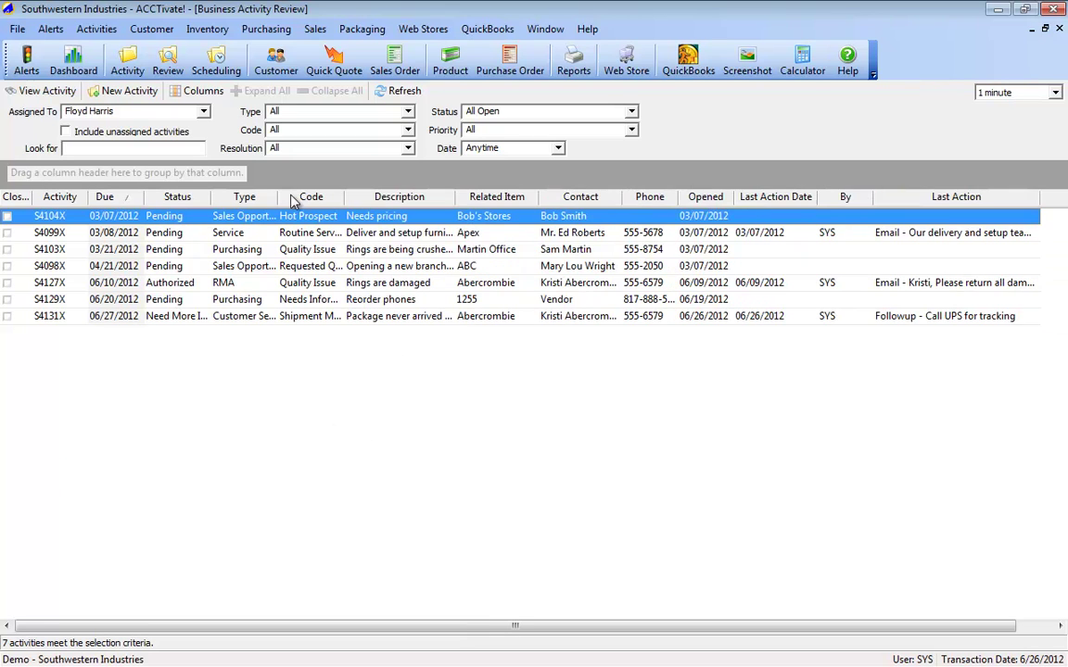
drag(343, 204, 392, 197)
drag(278, 197, 304, 197)
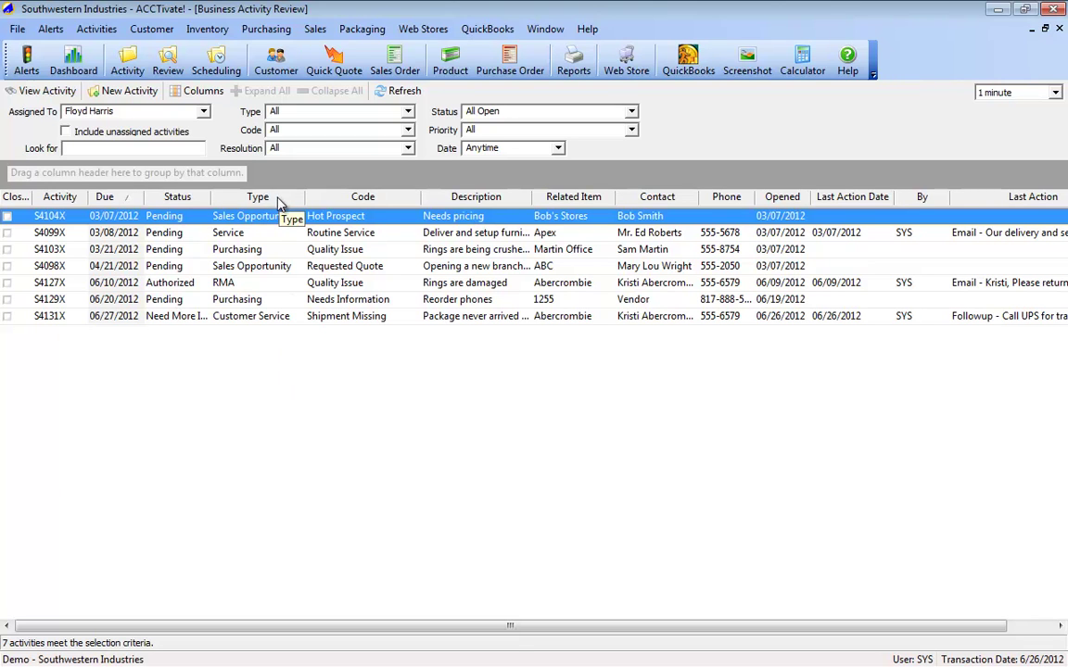
drag(275, 198, 63, 178)
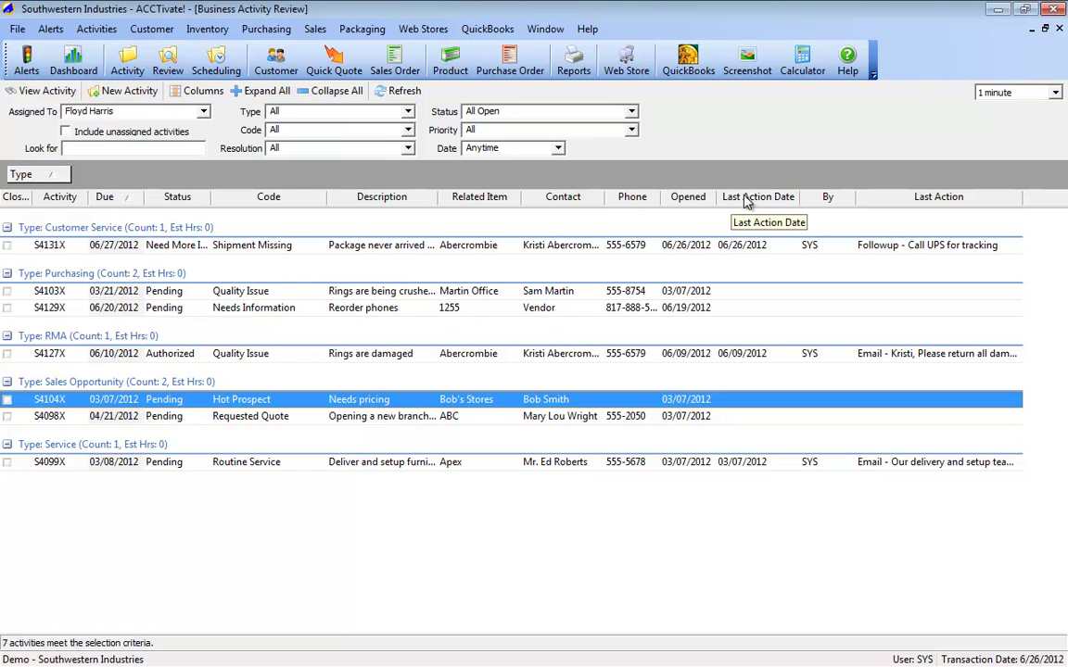
Step: Select activity S4131X in the review list and open it with Ctrl+O
click(258, 249)
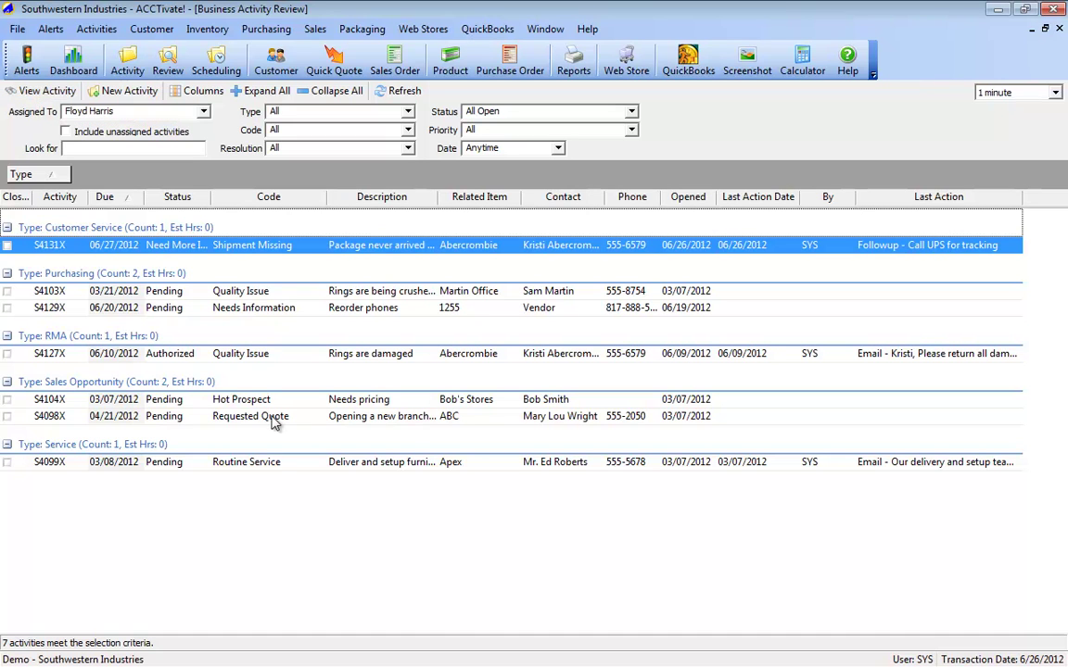
key(ctrl+o)
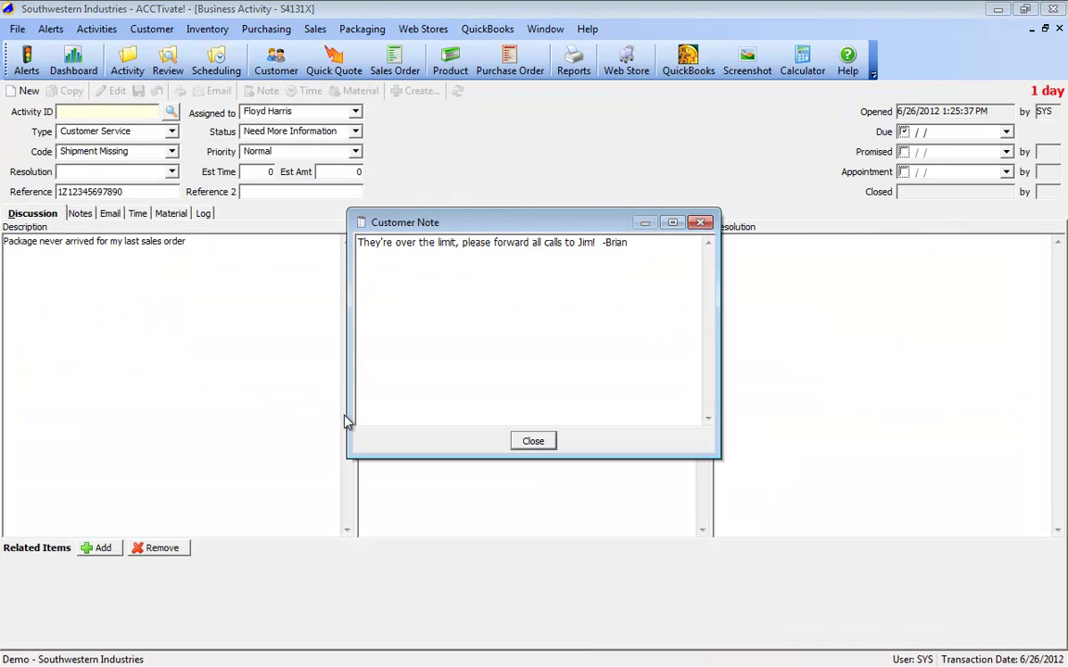
Step: Dismiss the customer note and change activity S4131X's priority to Urgent
click(531, 439)
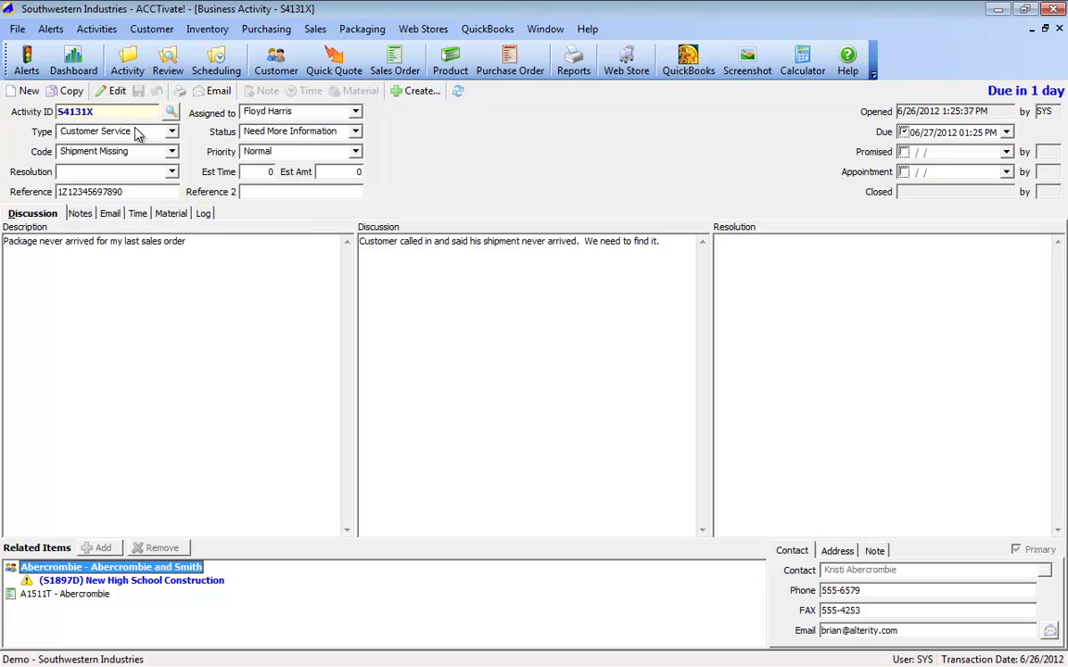
click(112, 92)
click(329, 151)
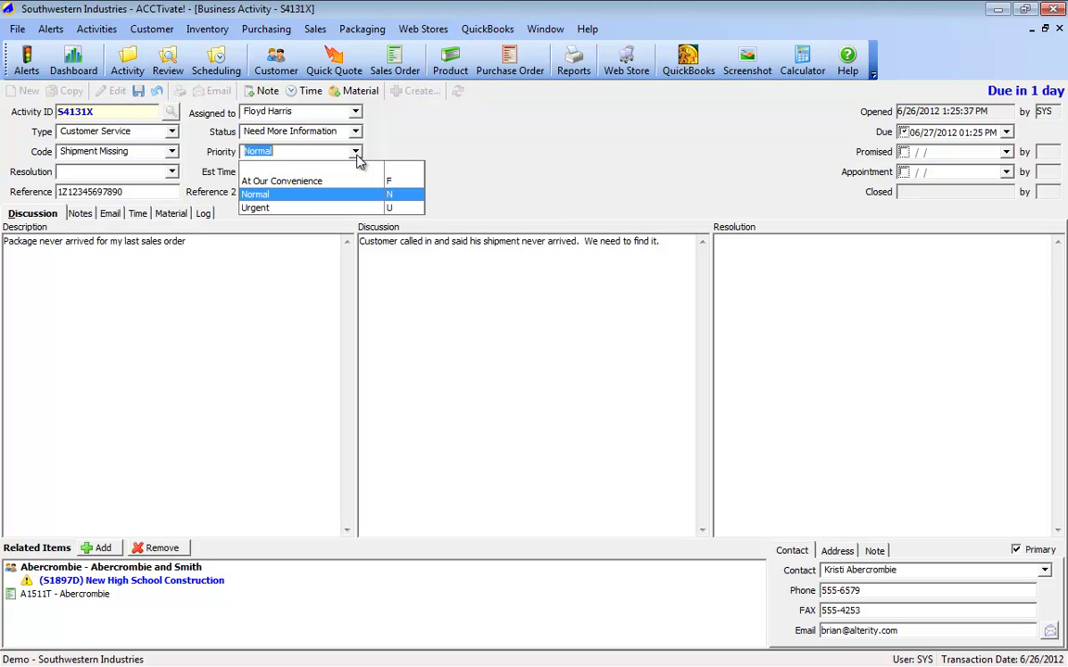
click(278, 212)
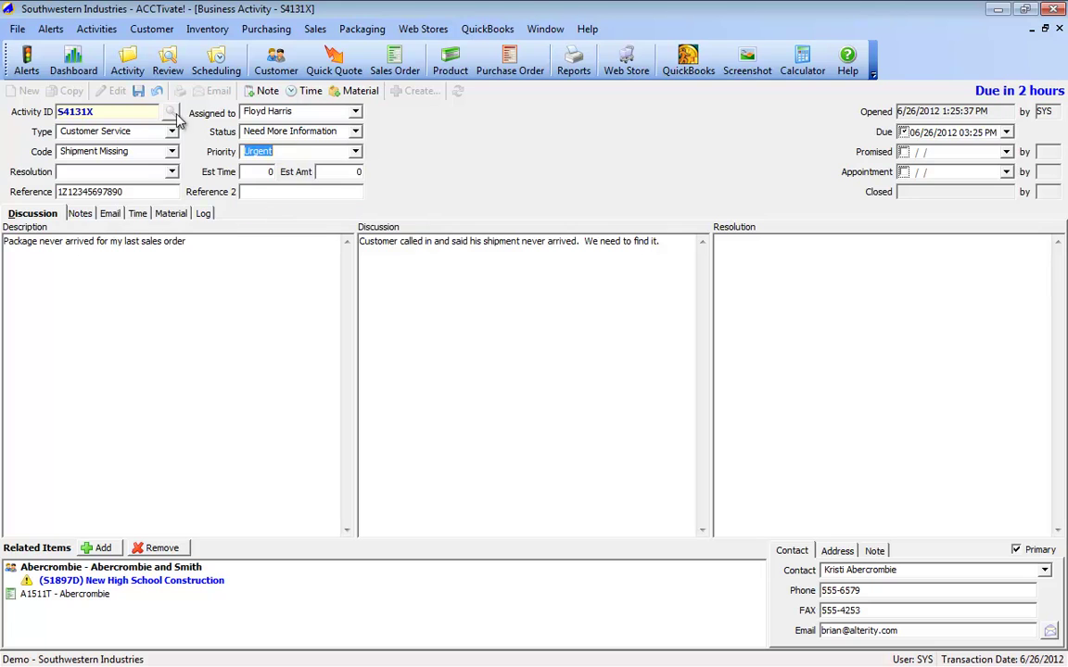
click(138, 93)
click(355, 152)
click(286, 196)
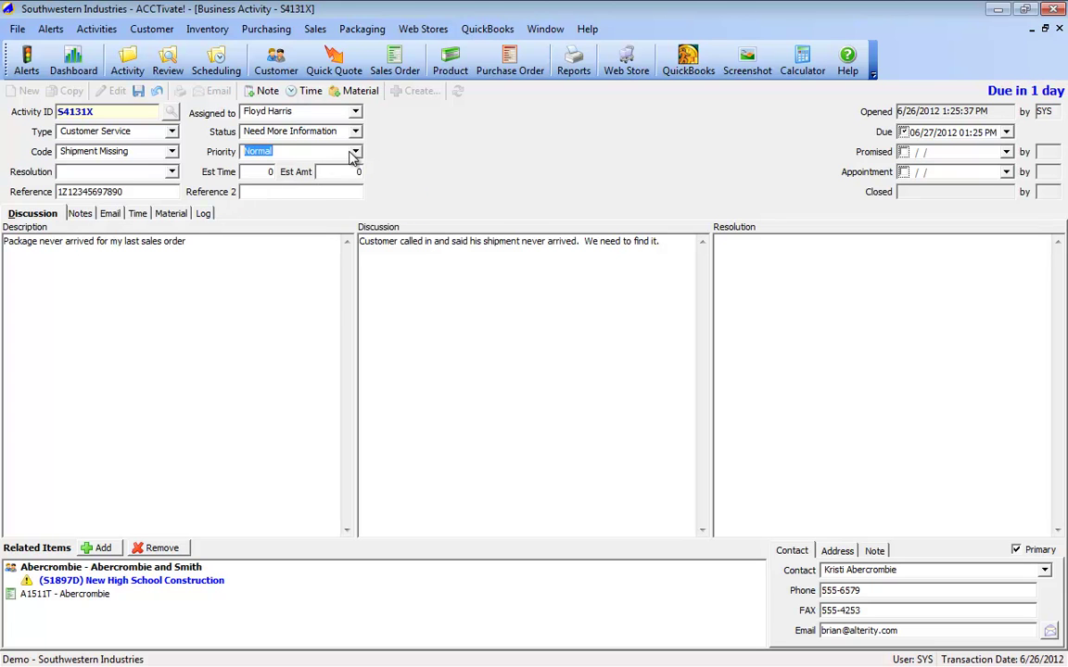
click(311, 146)
click(260, 208)
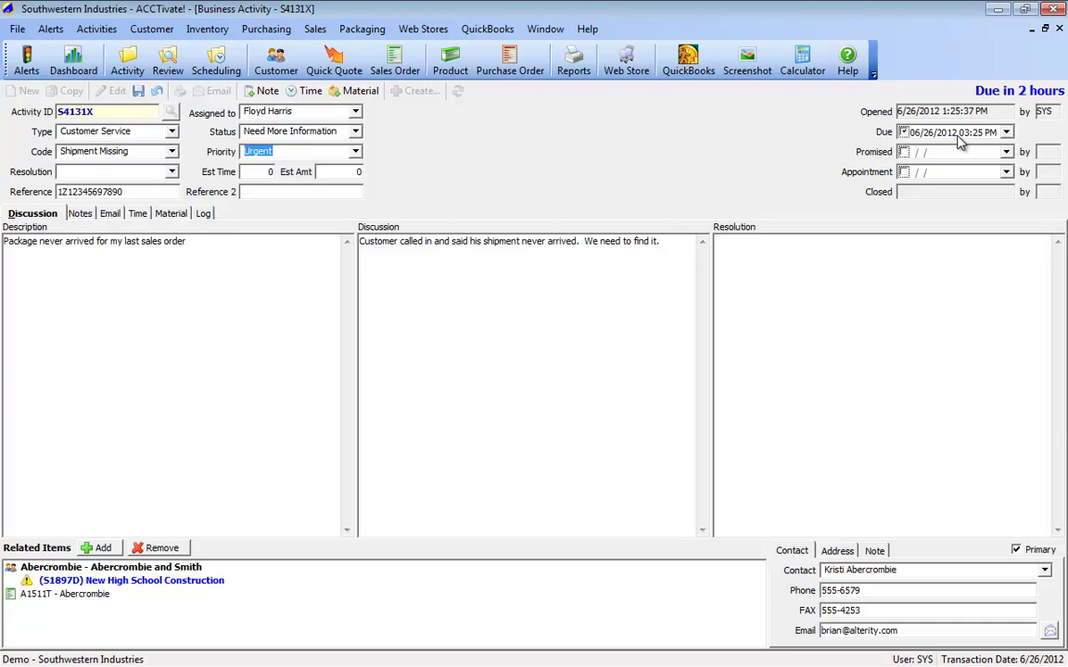
Step: Set a promised time of 06/26/2012 05:00 PM, save, and close the activity
click(903, 154)
click(962, 153)
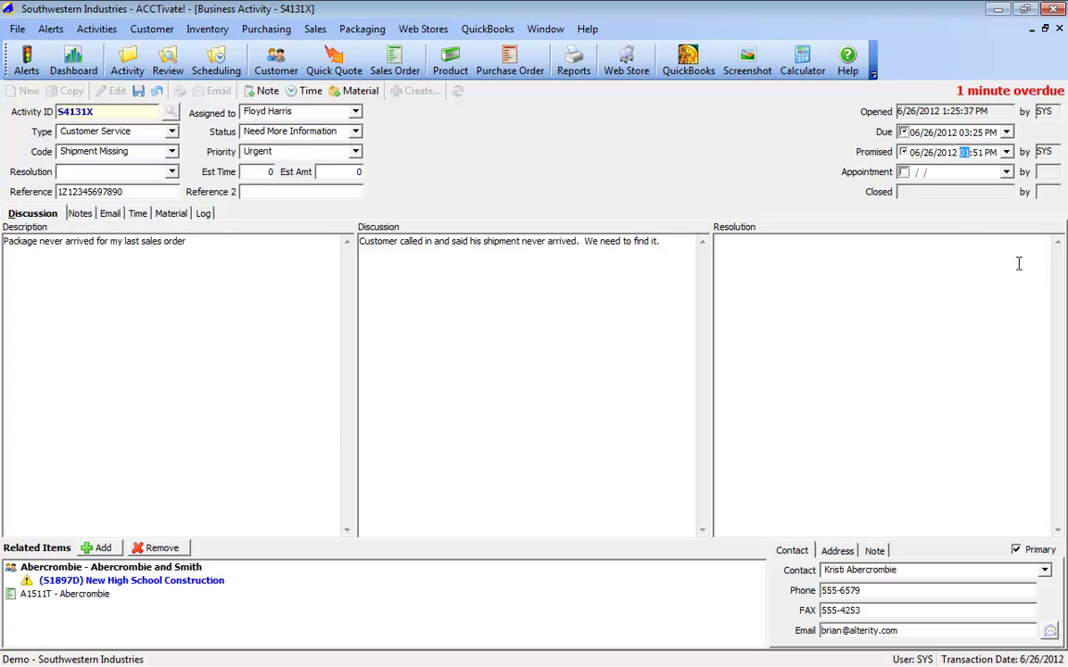
click(1017, 263)
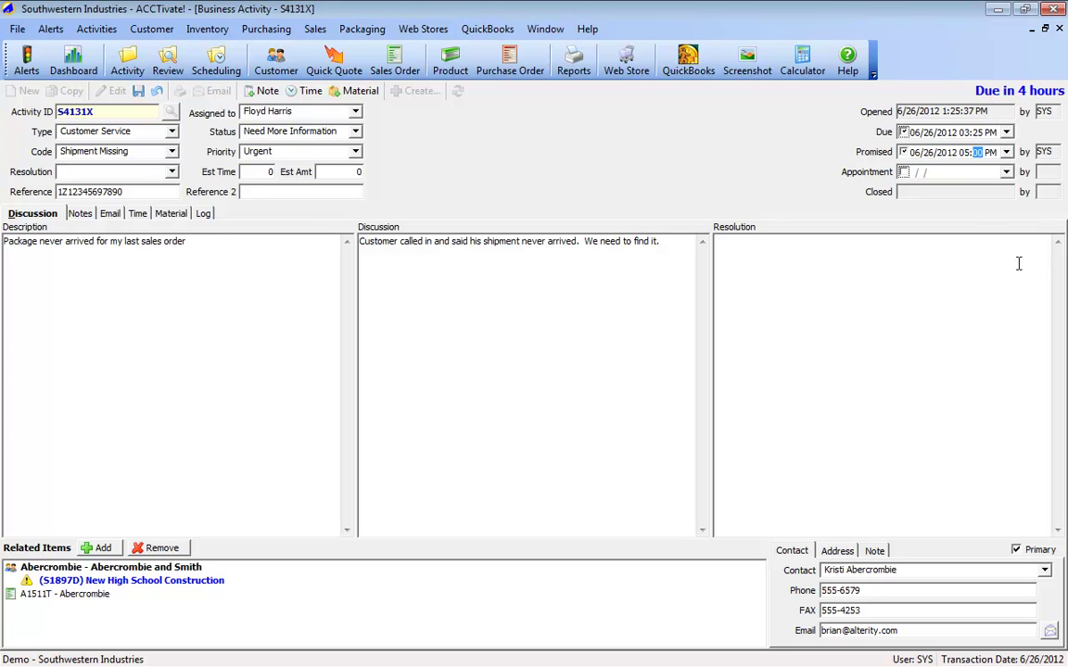
click(969, 152)
text(00)
key(ctrl+s)
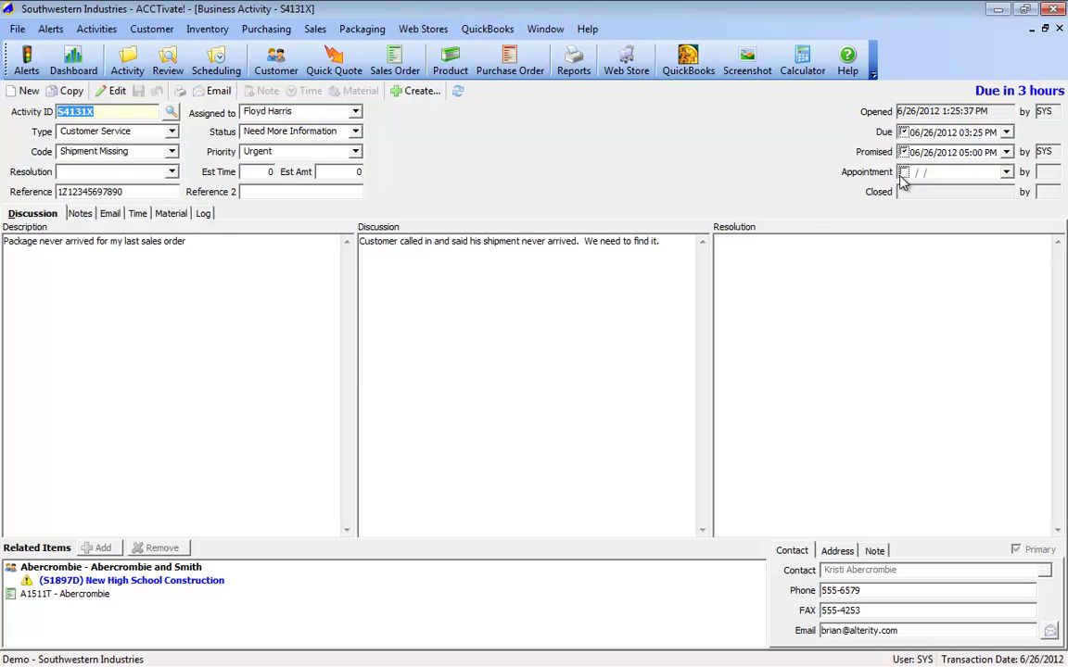
key(ctrl+F4)
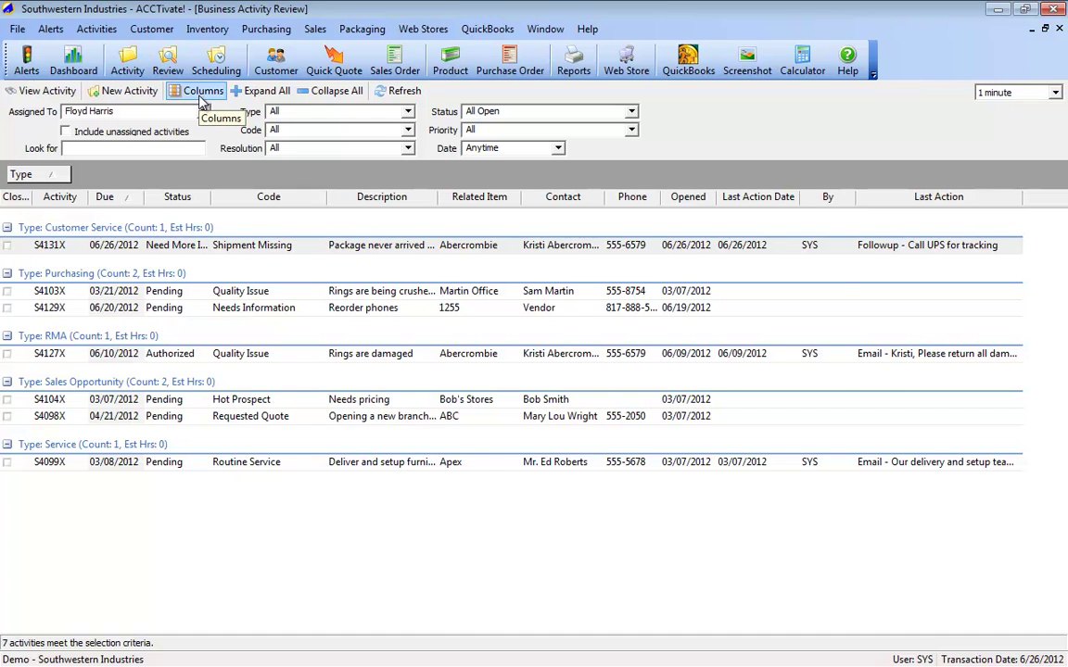
Step: Add the Priority column back from the Field Chooser and remove the Type grouping
click(200, 95)
drag(614, 579, 639, 612)
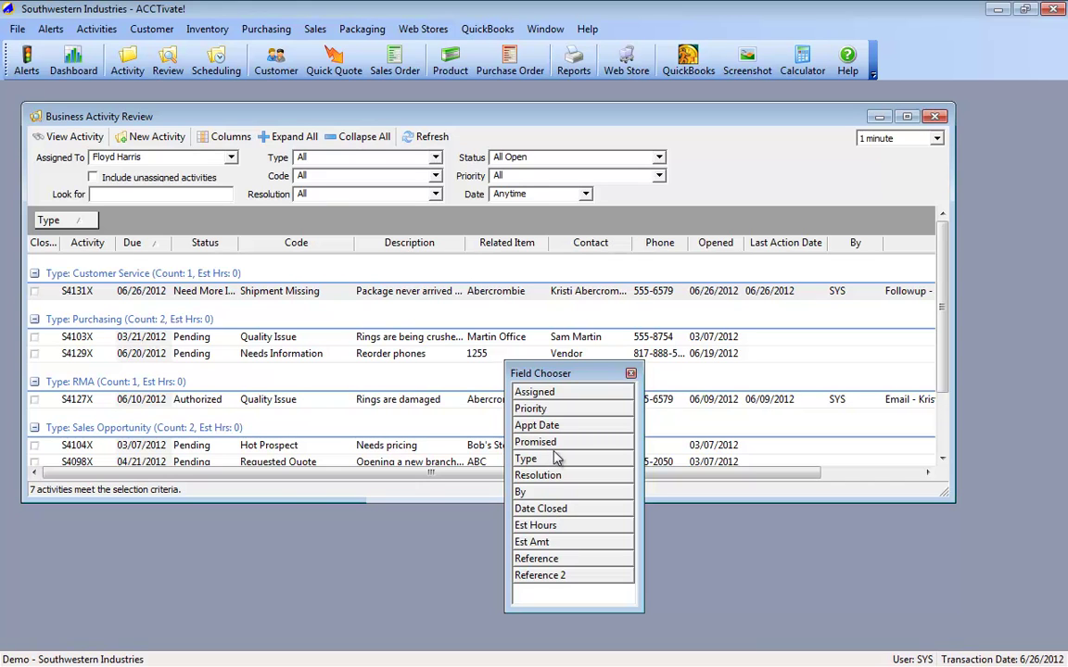
drag(542, 409, 175, 248)
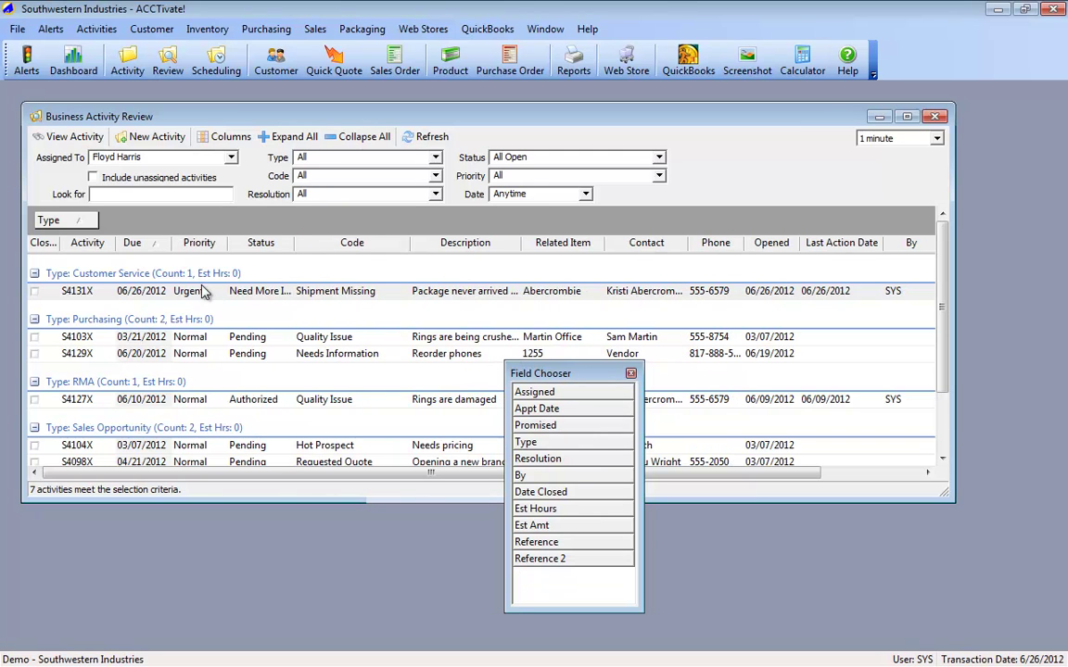
click(630, 373)
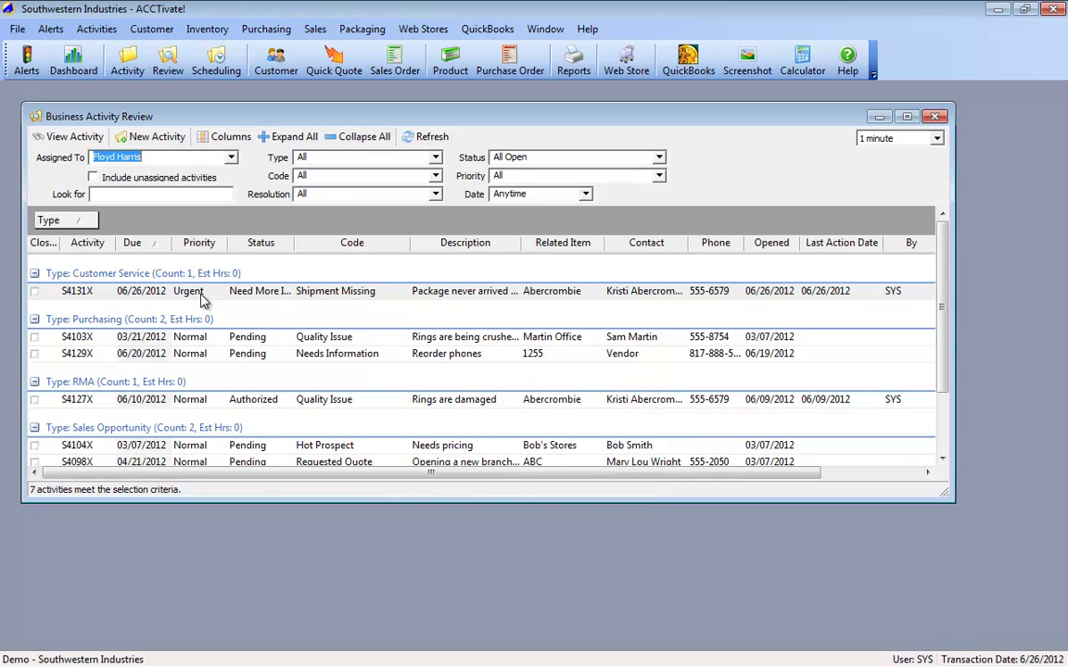
drag(63, 227, 113, 245)
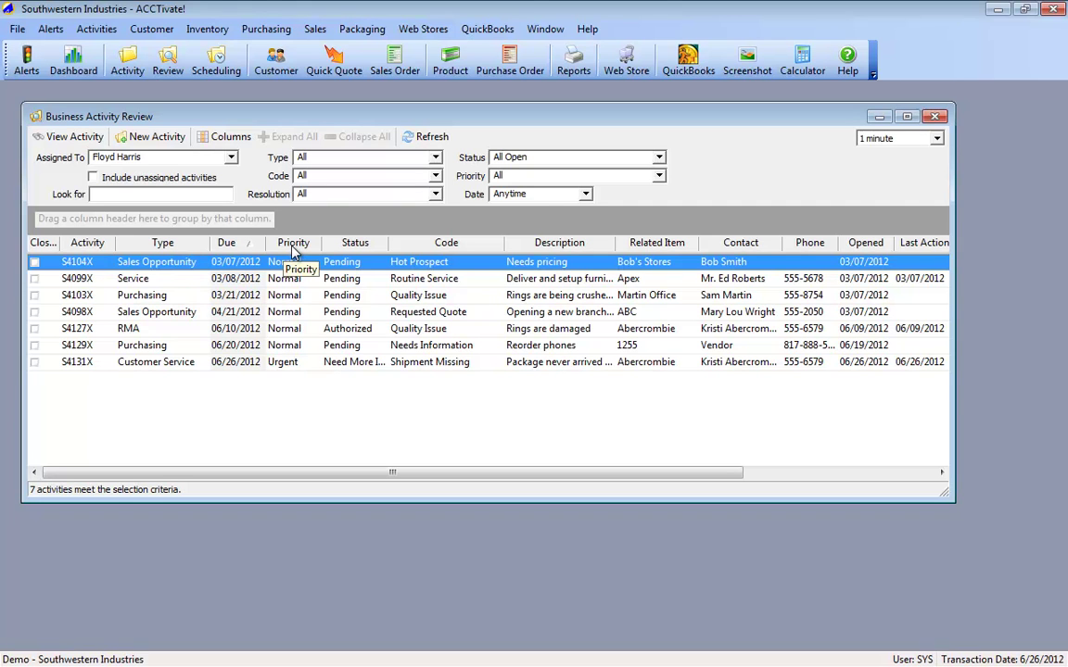
Step: Group activities by Priority with Urgent first, select S4131X, and maximize the review window
drag(293, 250, 167, 229)
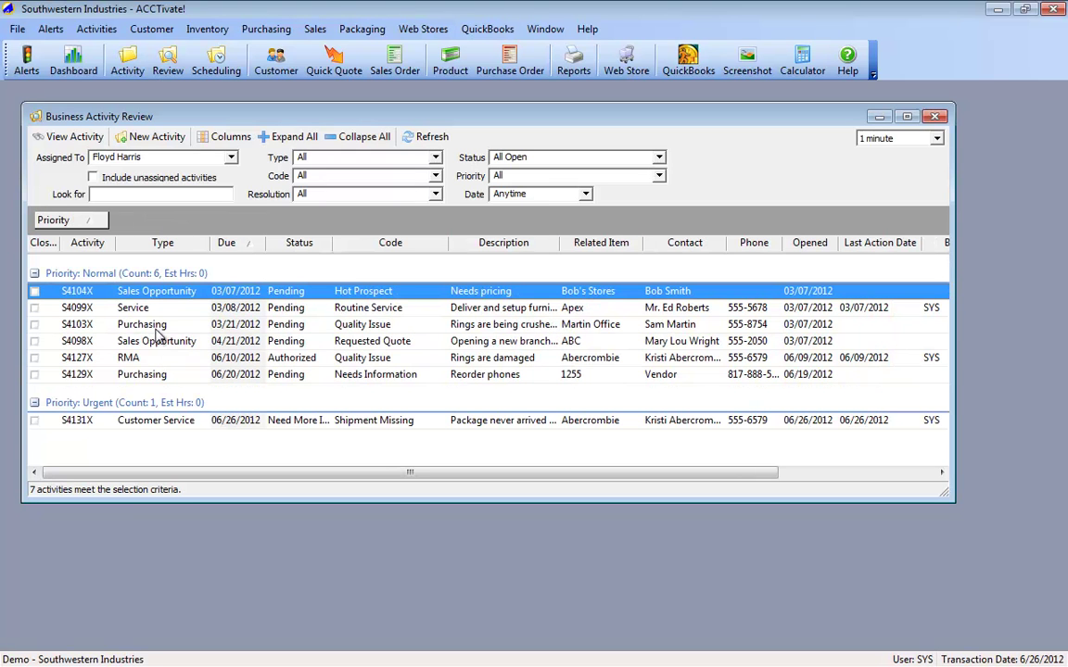
click(271, 421)
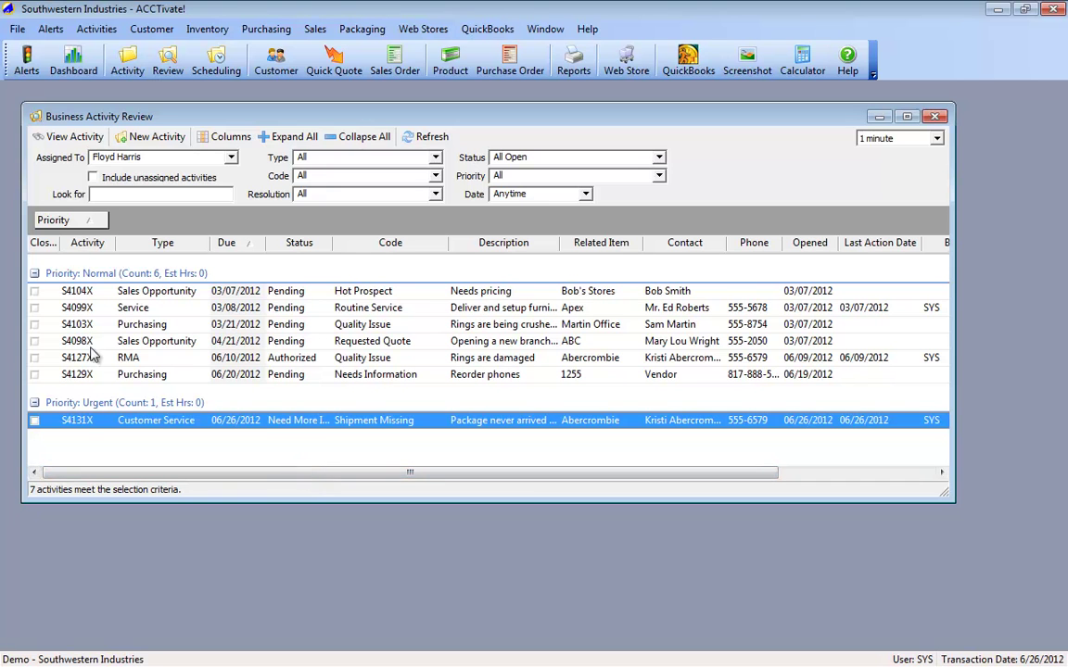
click(56, 220)
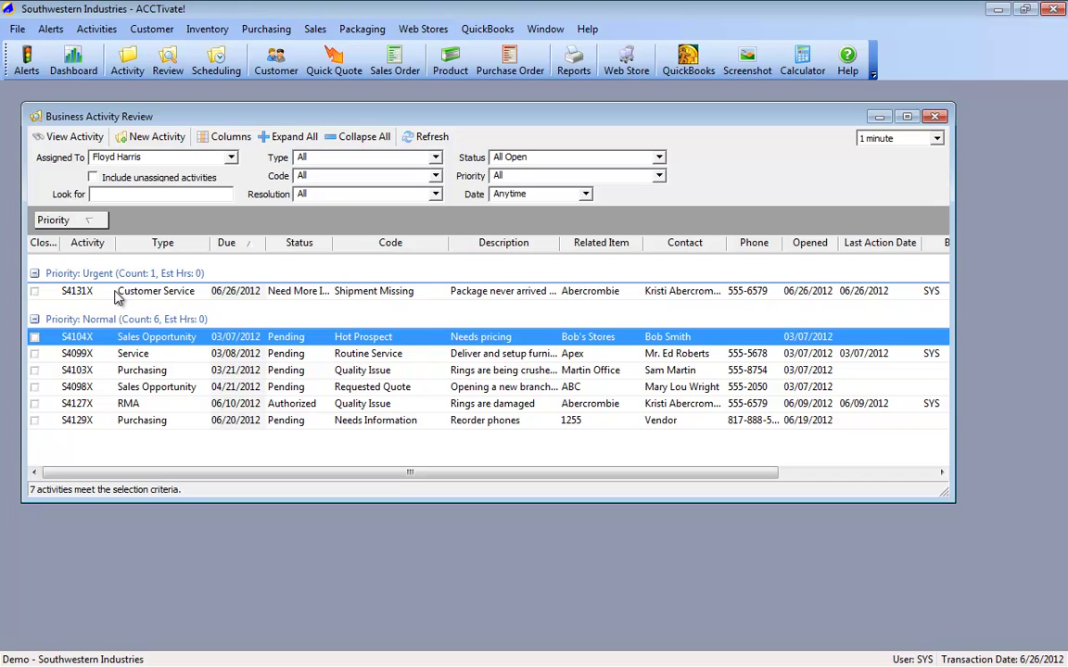
click(178, 293)
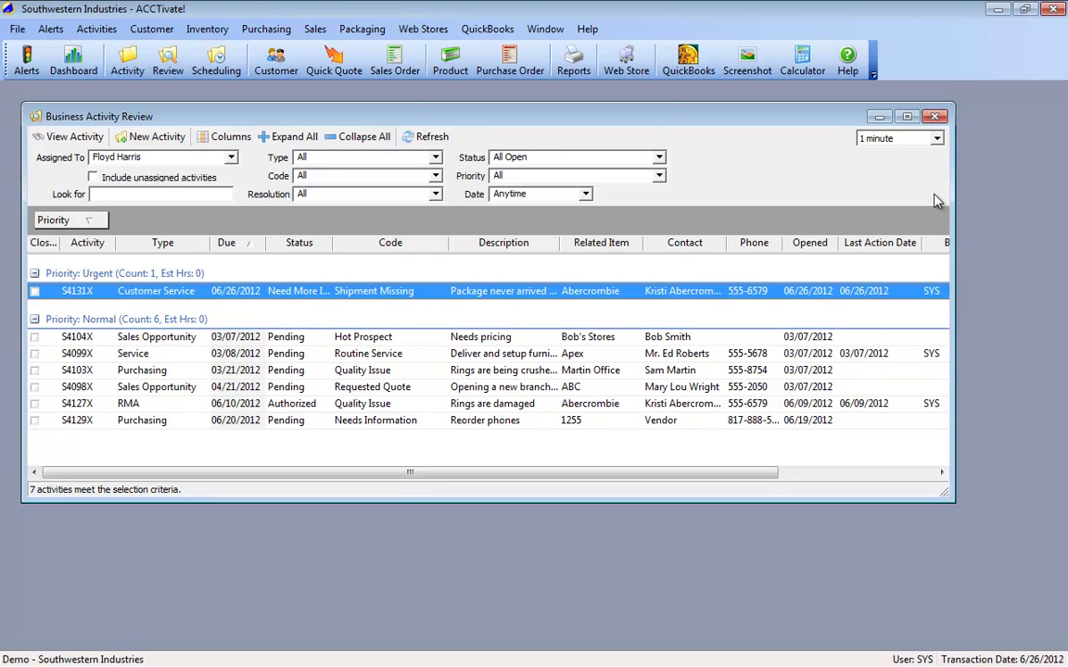
click(906, 116)
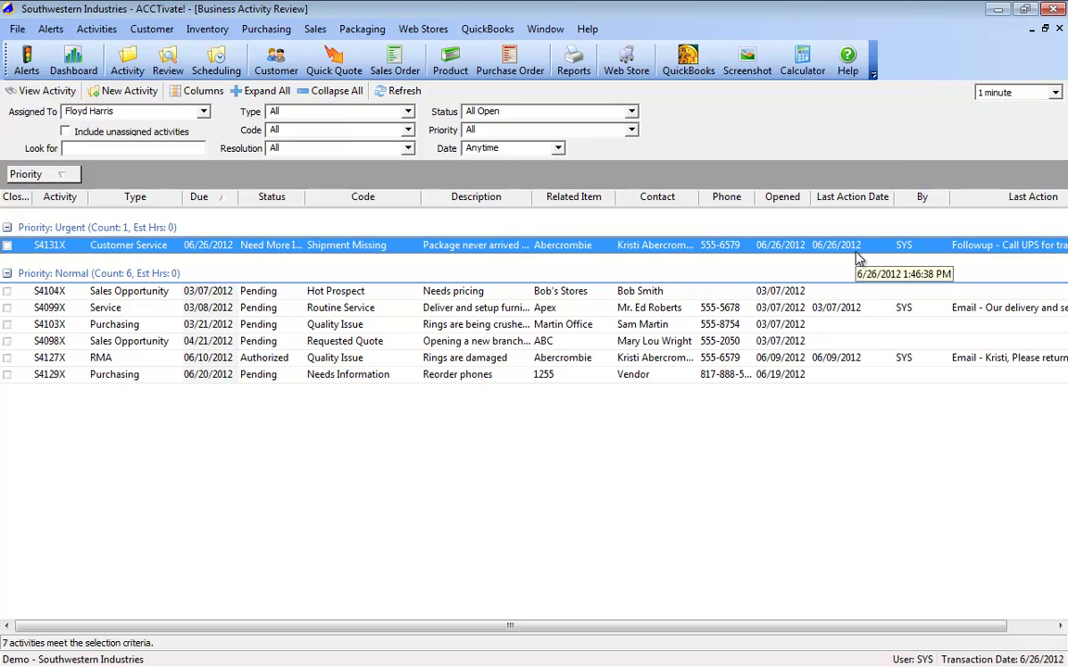
Step: Narrow the By column to show S4131X's last action 'Followup - Call UPS for tracking'
drag(949, 197, 925, 196)
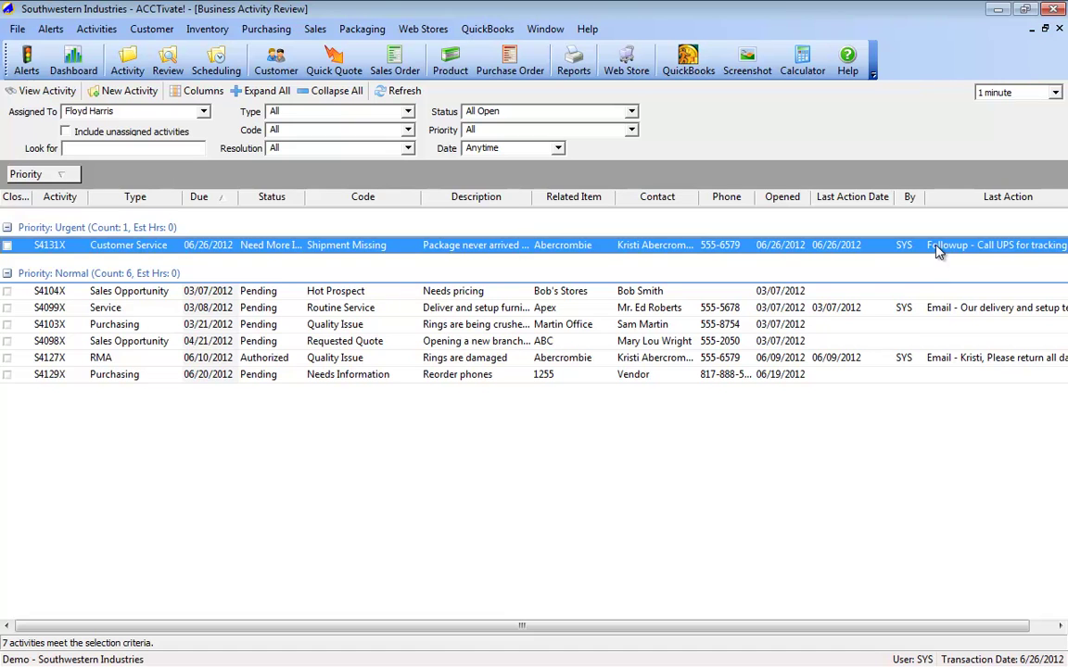
Step: Open S4131X's Notes tab and flag the UPS tracking and backordered sales order notes as priority
double_click(937, 252)
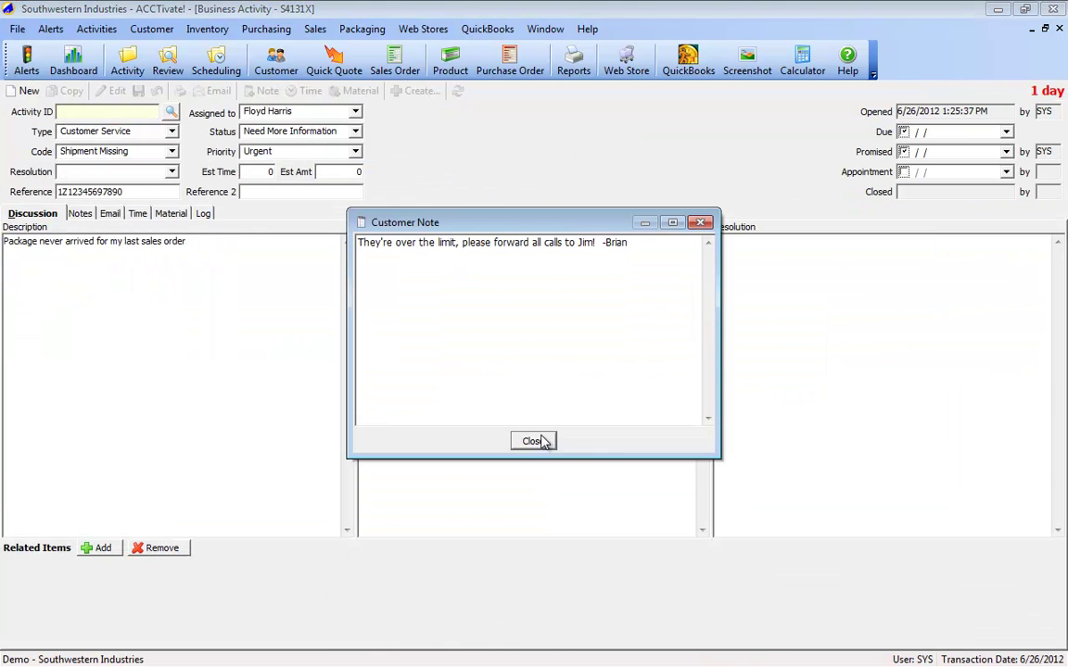
click(533, 442)
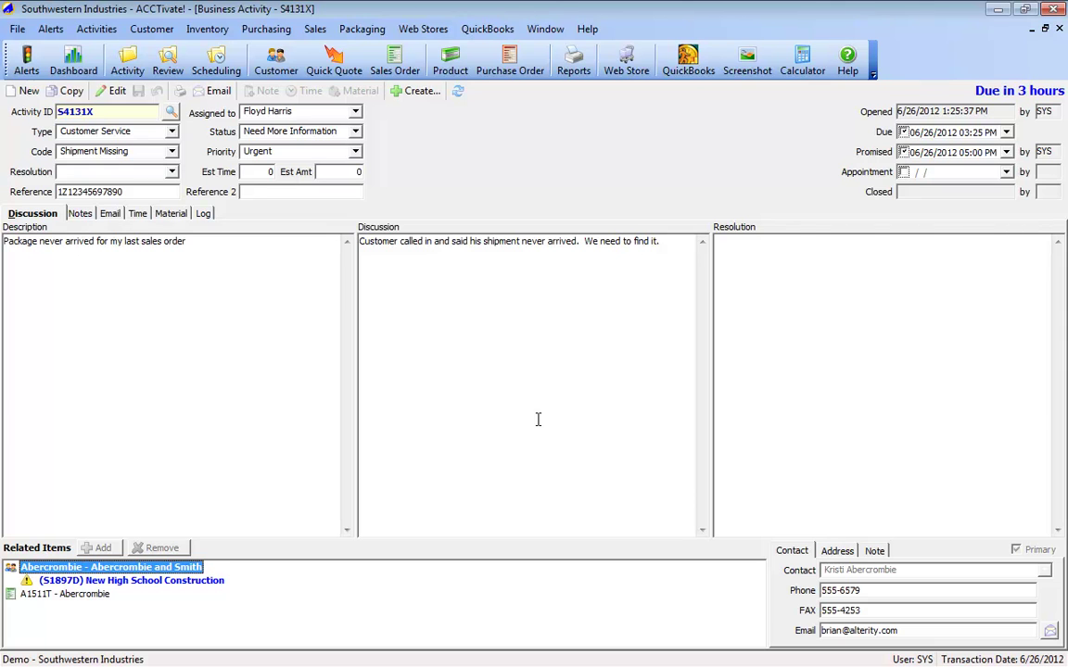
click(79, 214)
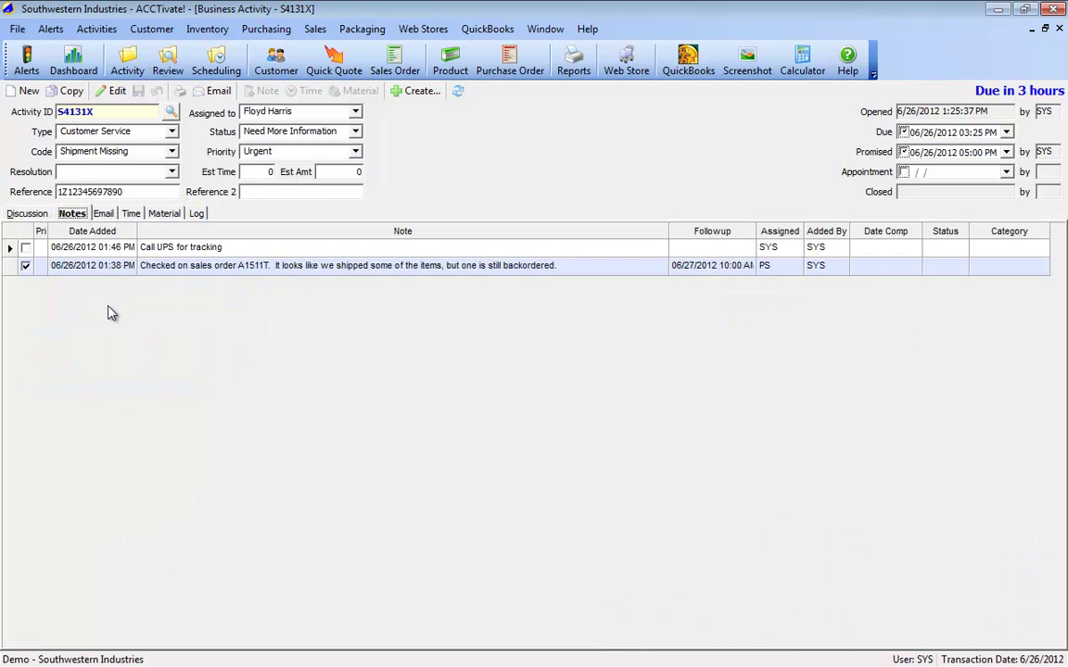
click(26, 248)
click(26, 265)
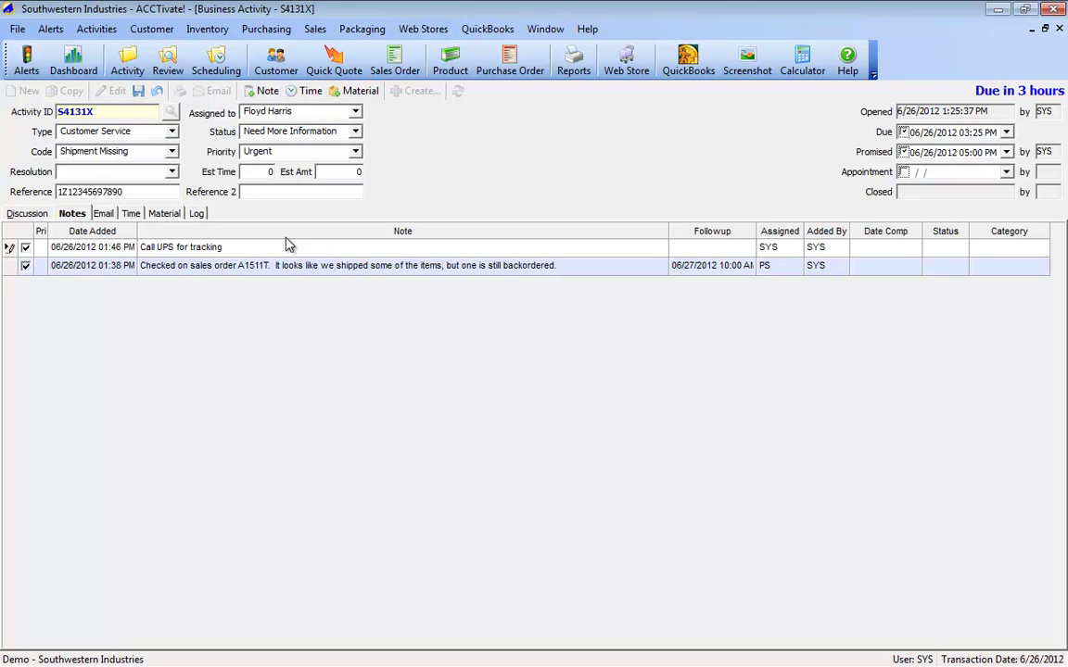
Step: Add a note that UPS reported delivery and will email signature confirmation, with a 6/28/2012 follow-up assigned to SYS
key(ctrl+l)
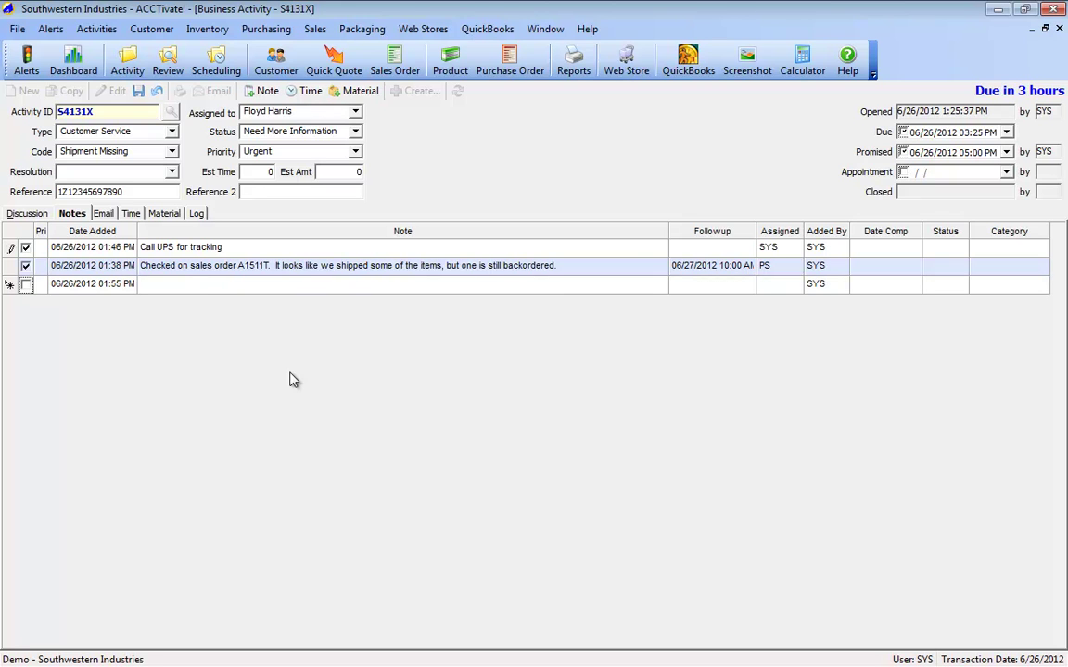
click(206, 284)
text(UPS said the package was delivered.  They will email the signature confirmation now.)
key(Tab)
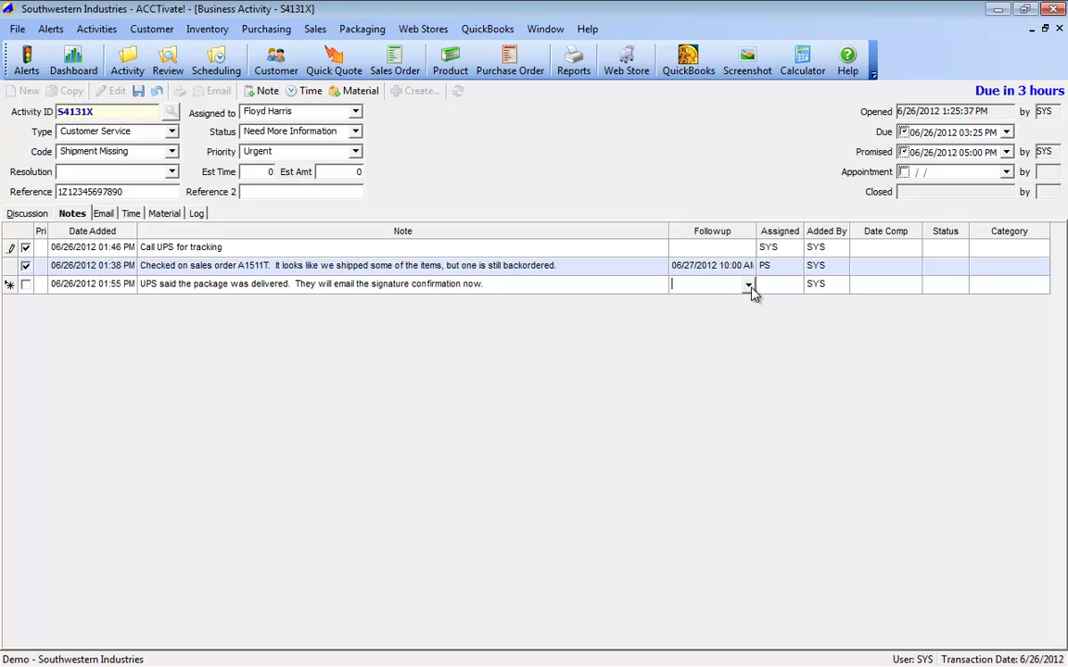
click(751, 290)
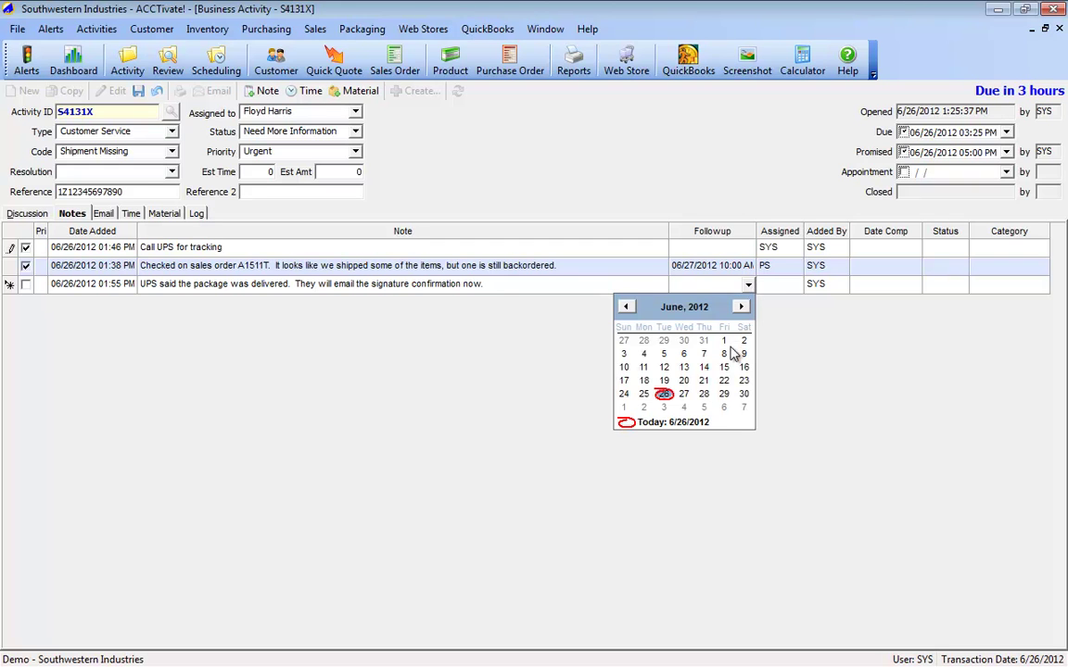
click(709, 396)
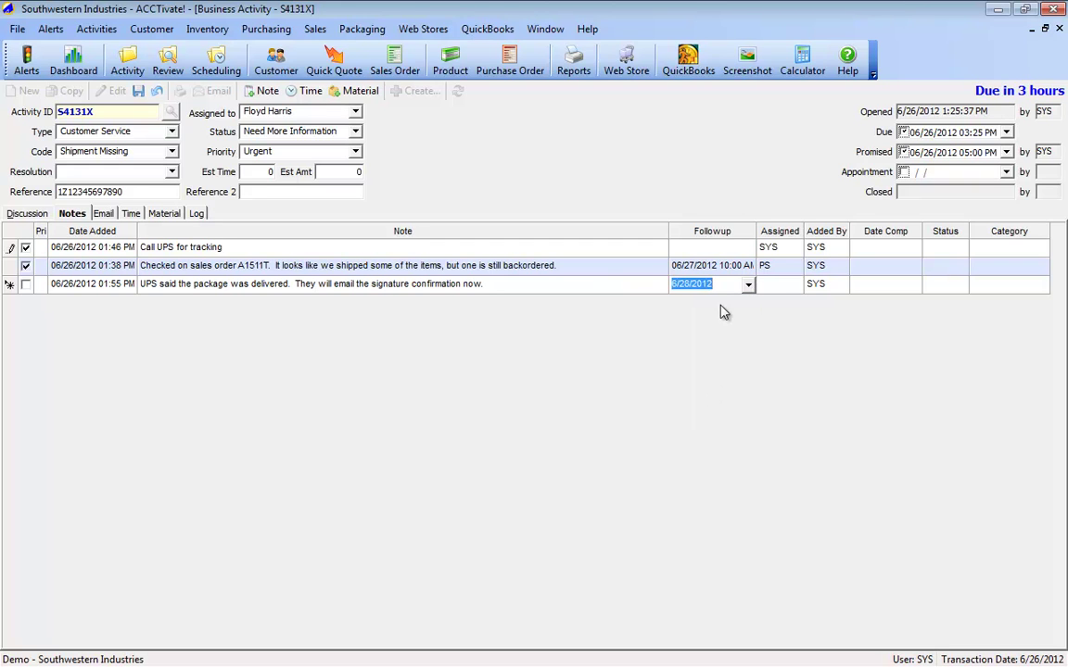
mouse_move(786, 288)
click(767, 290)
click(769, 347)
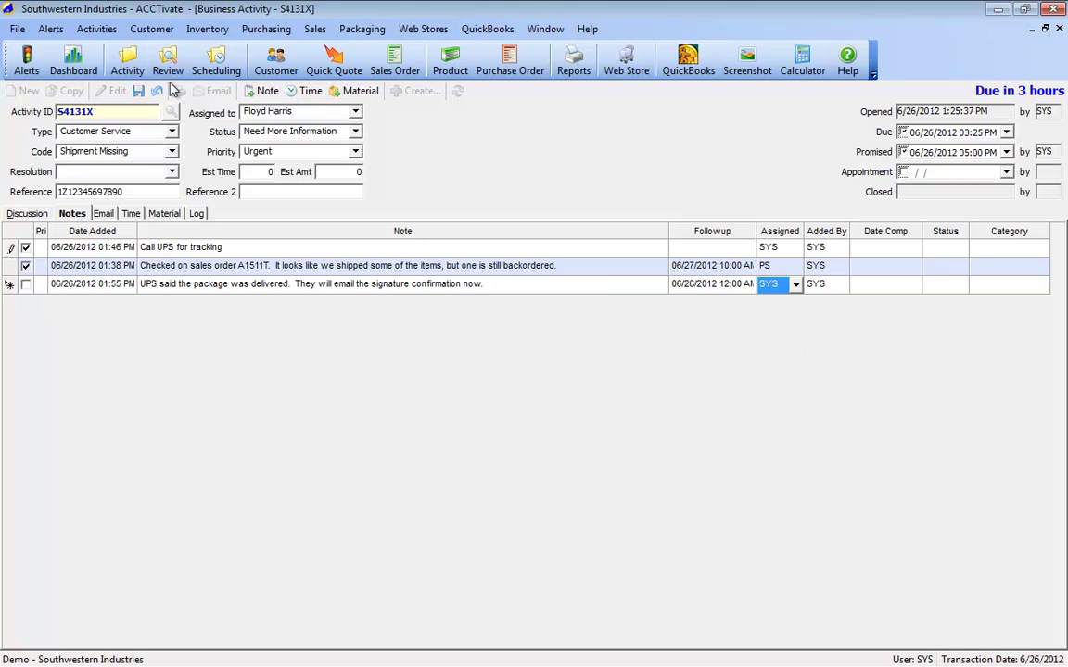
Step: Add a priority note that the customer contact was told UPS reported delivery and will get a follow-up this week, then save
click(261, 90)
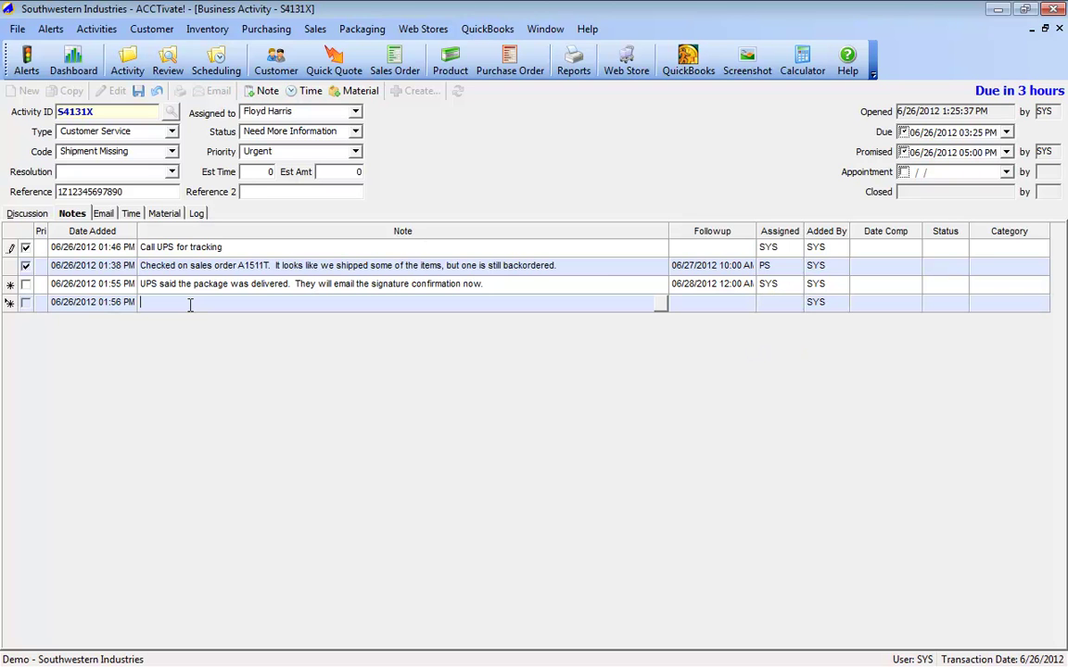
text(Called Kristi to explain that UPS says package was delivered.)
key(Tab)
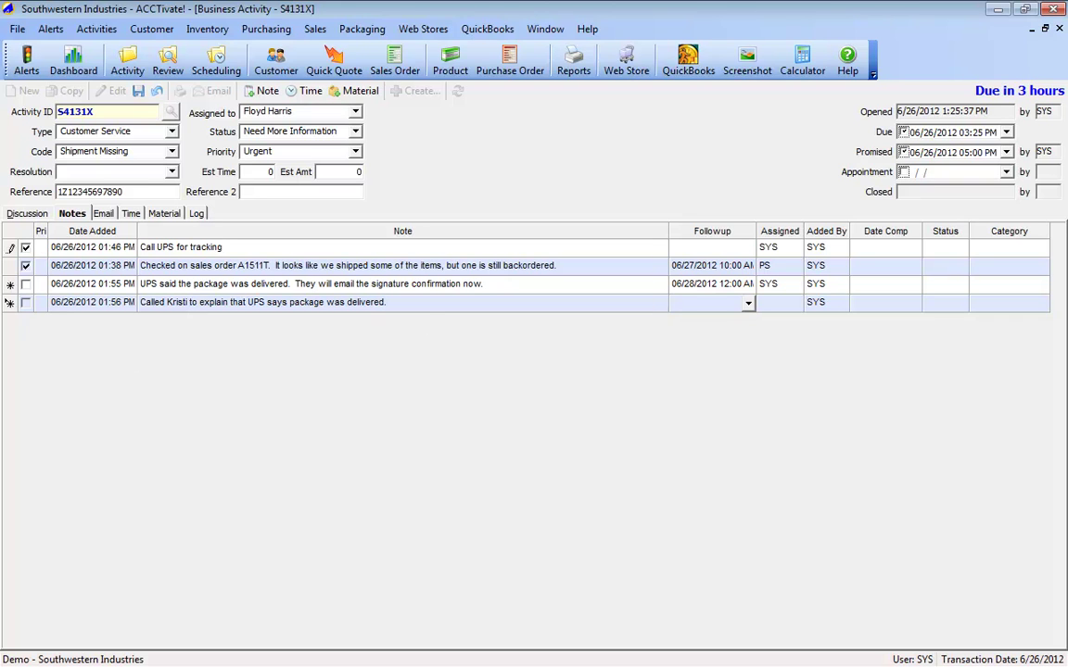
click(25, 302)
click(443, 300)
text(Will followup aater this week)
key(ctrl+s)
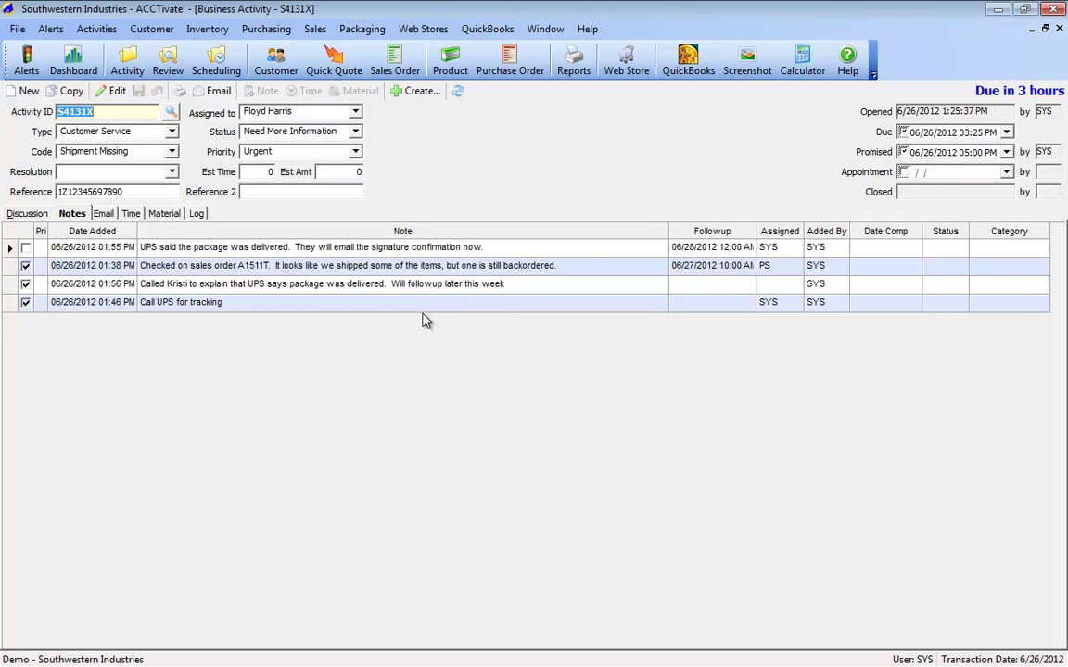
Step: Close activity S4131X and drag Priority back into the column headers to ungroup the review list
click(1058, 28)
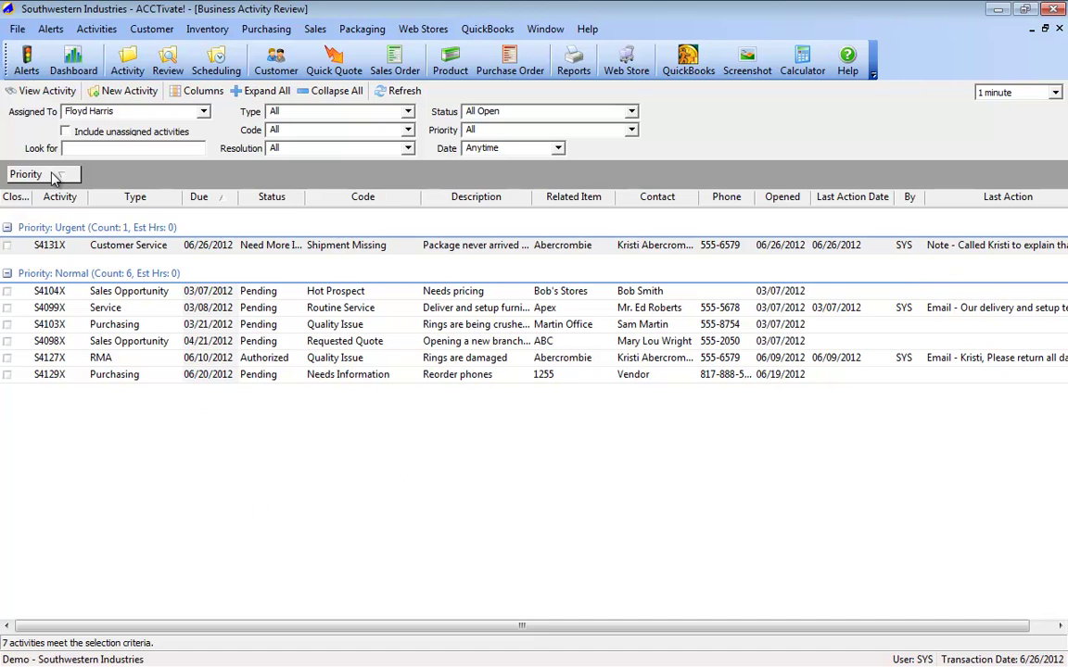
drag(54, 176, 171, 198)
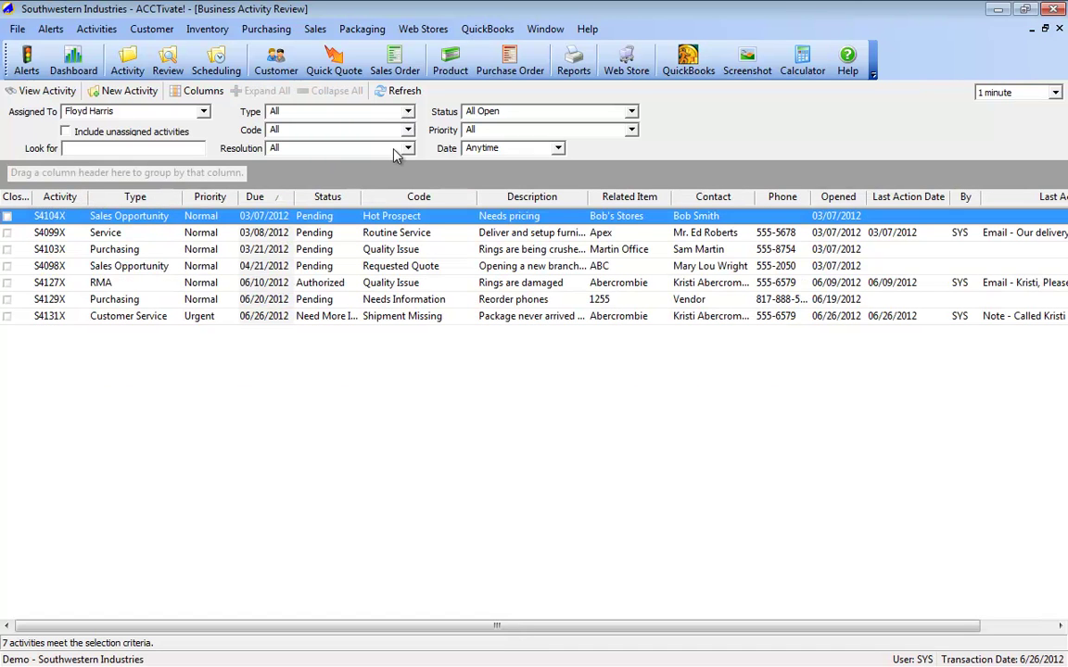
click(408, 112)
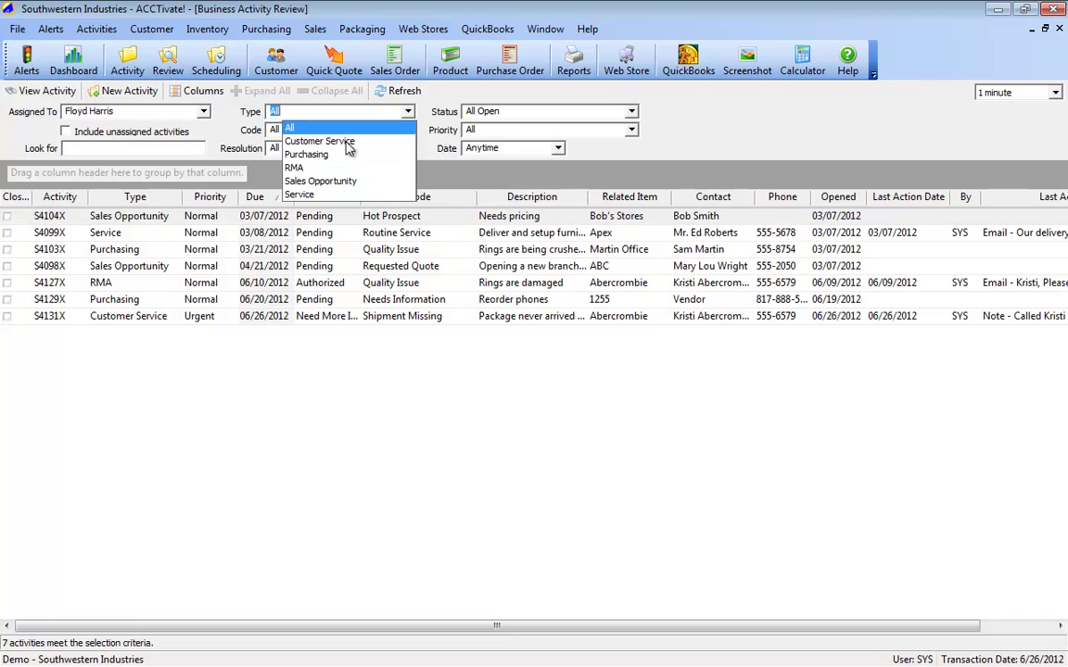
click(306, 180)
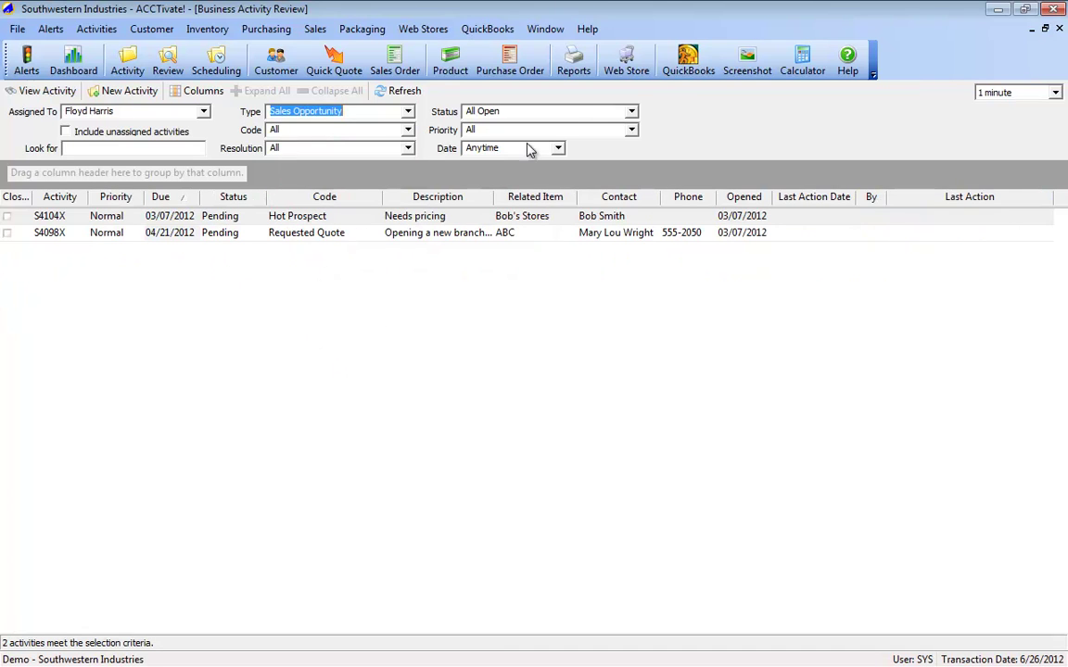
click(632, 112)
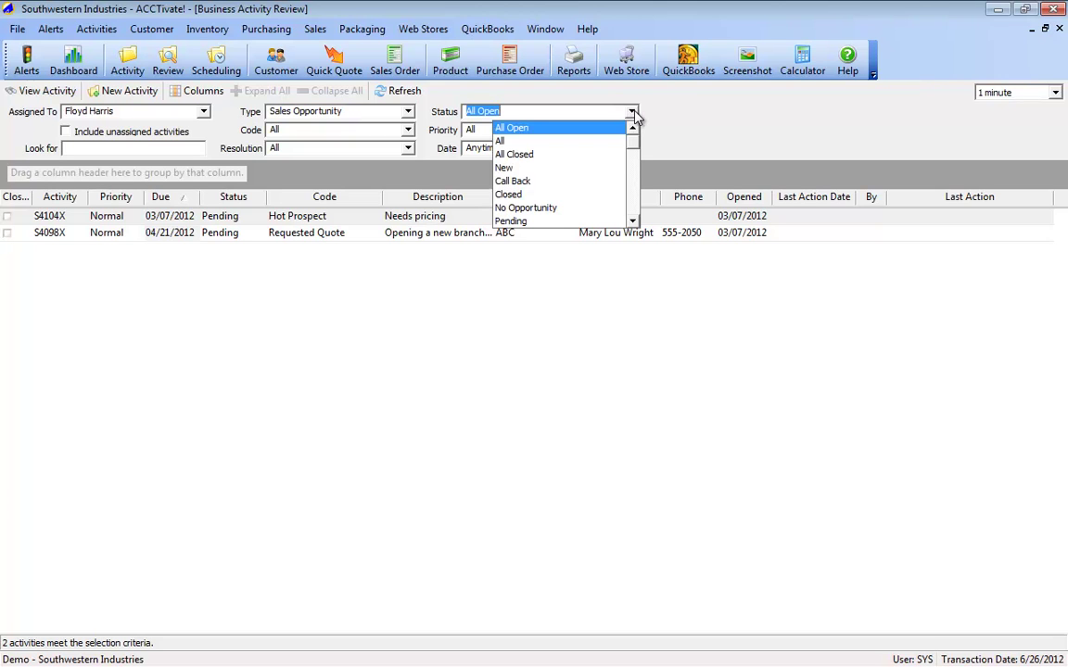
scroll(556, 192, down, 1)
click(547, 182)
click(283, 111)
scroll(283, 112, up, 2)
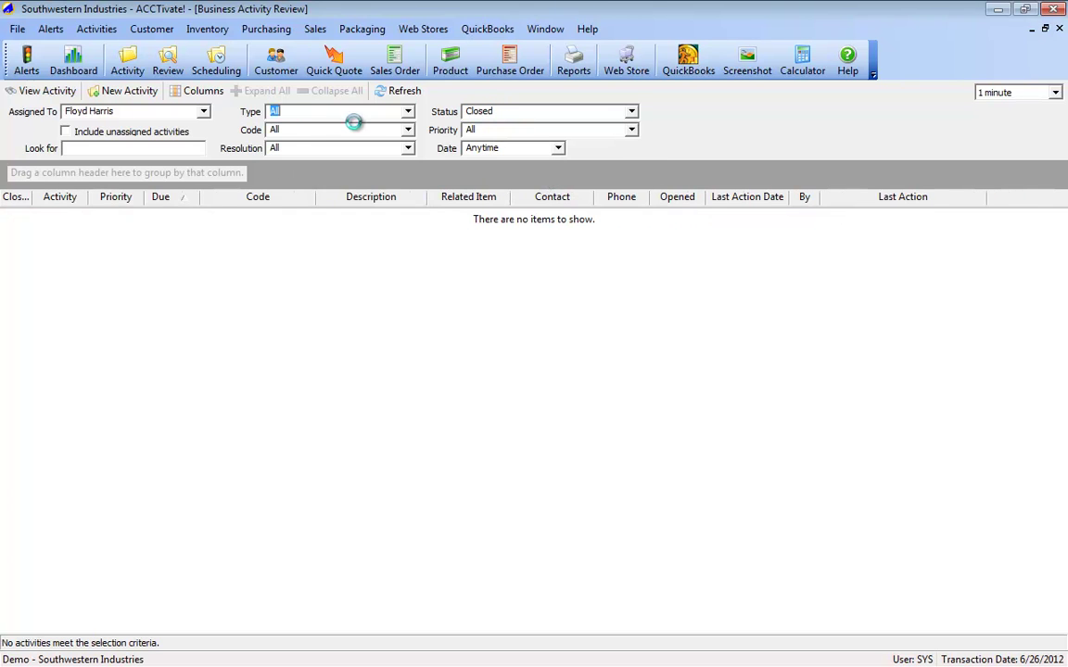
click(632, 113)
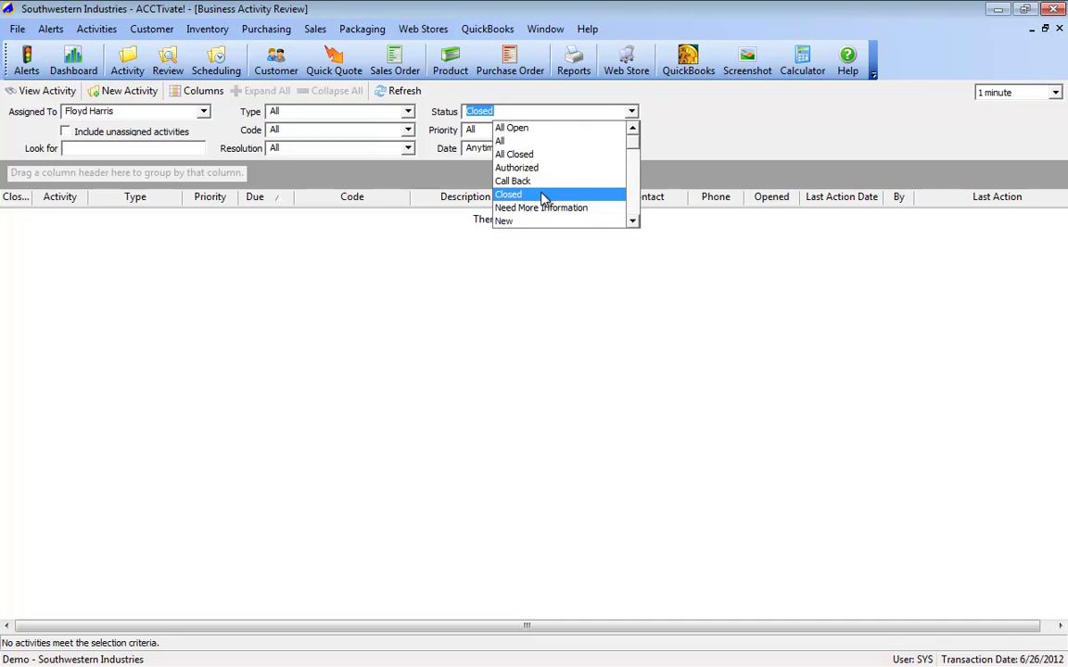
click(529, 129)
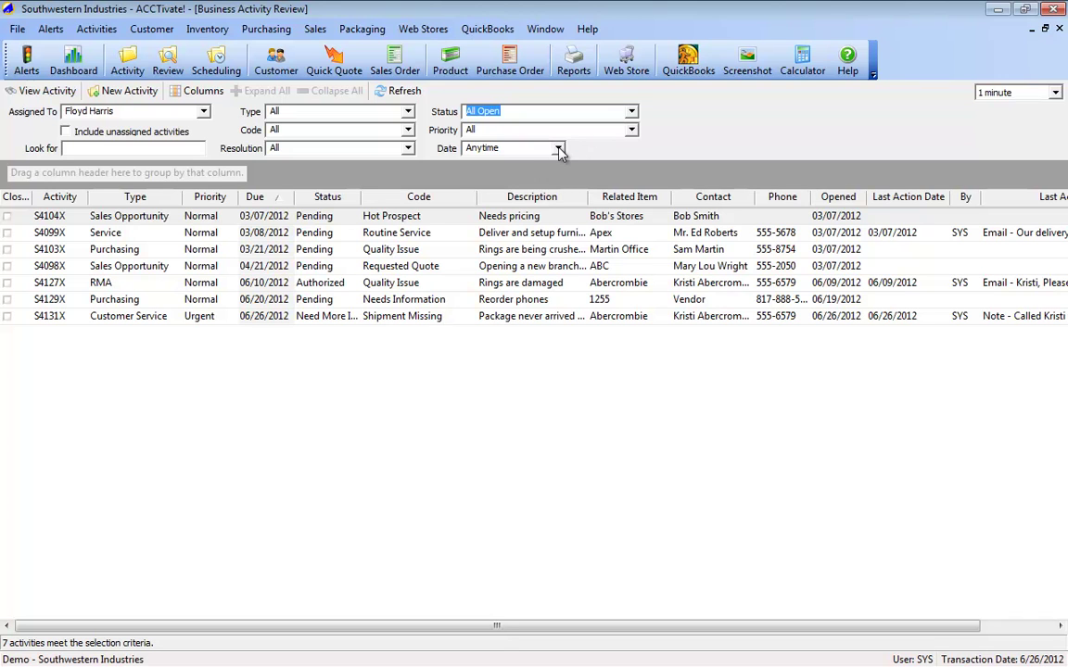
click(559, 150)
scroll(534, 197, down, 2)
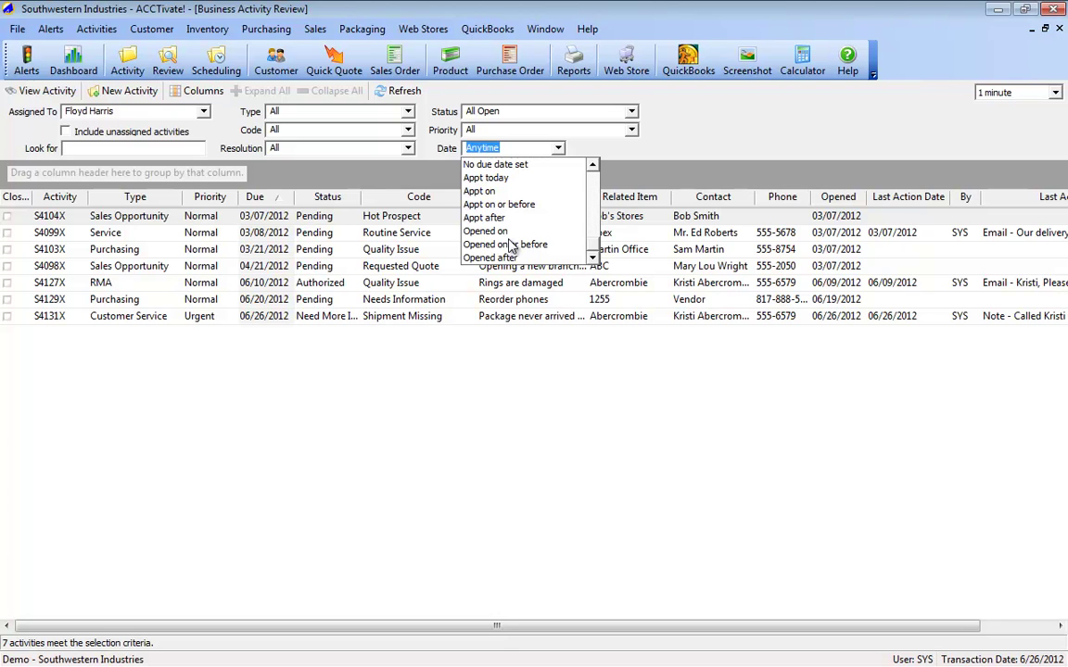
scroll(510, 245, up, 2)
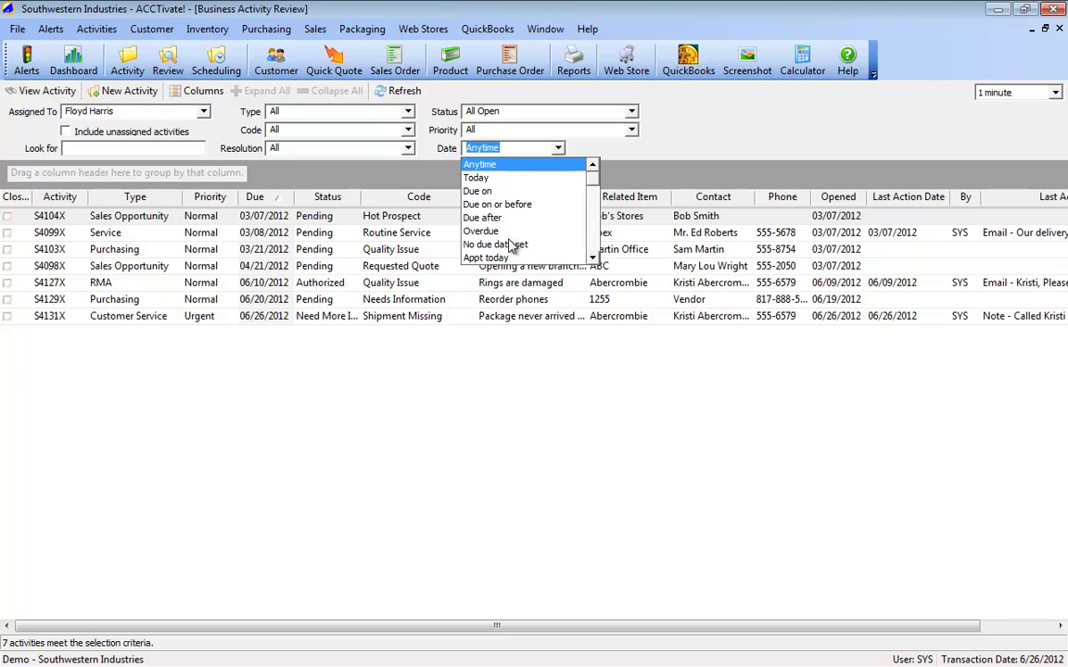
click(545, 135)
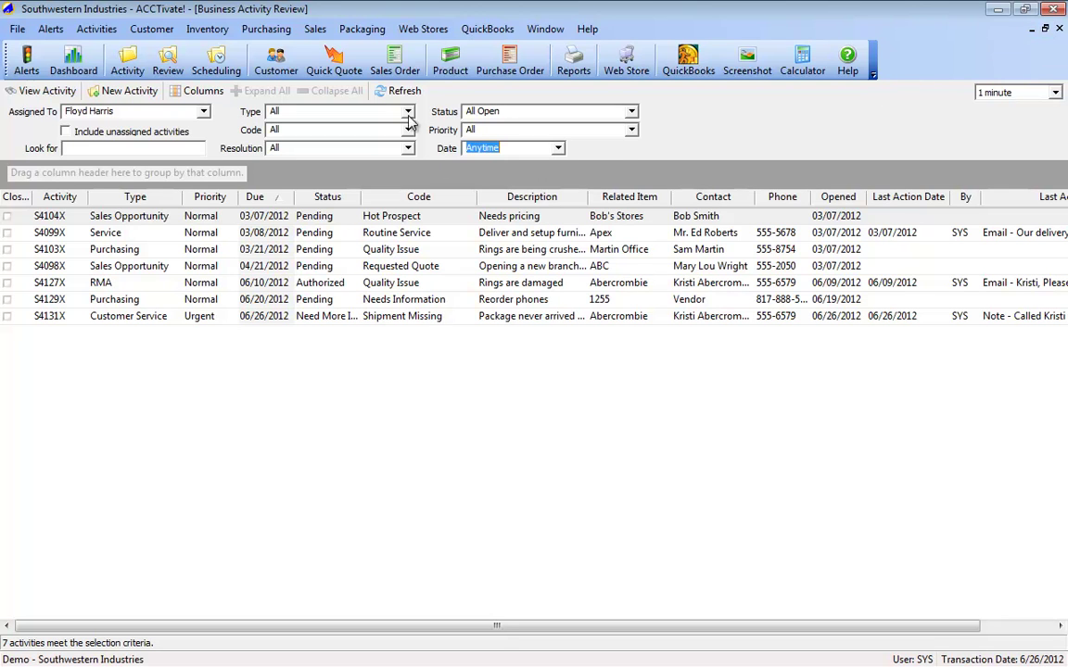
click(1055, 93)
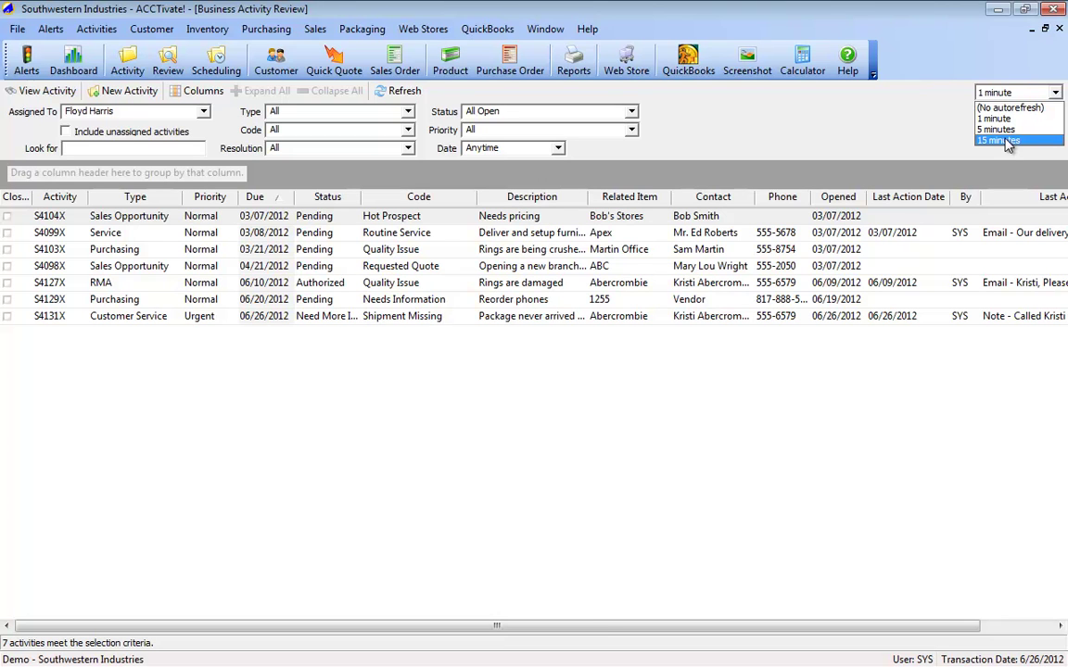
click(805, 131)
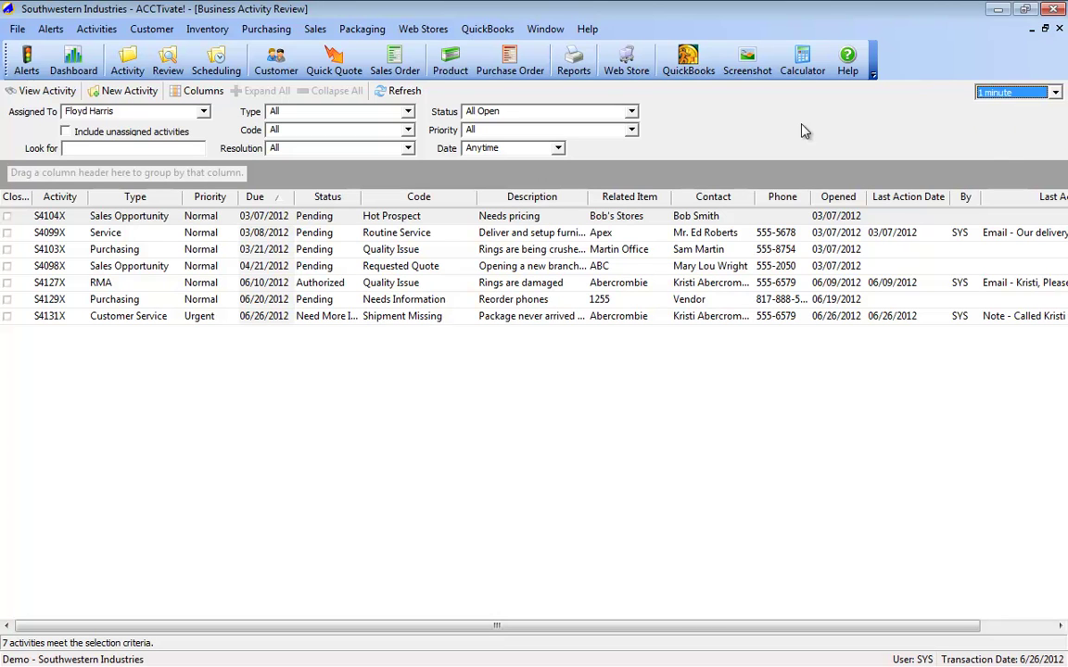
click(143, 147)
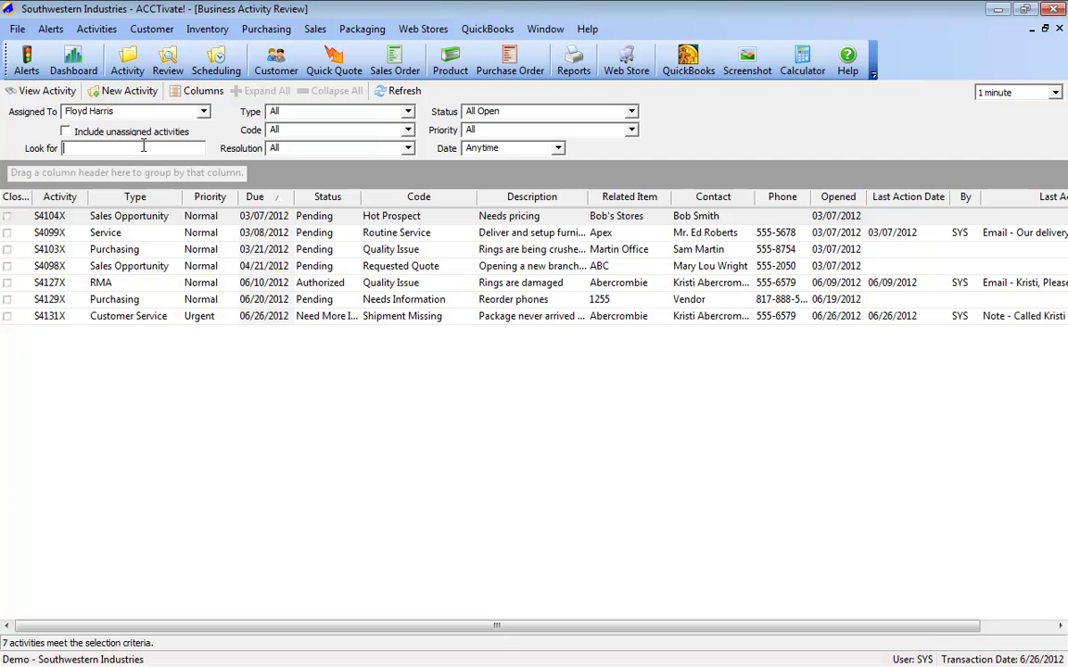
Step: Filter the activities by 'abercrom', then by the contact's first name, and close the review window
text(abercom)
key(BackSpace)
key(BackSpace)
text(rom)
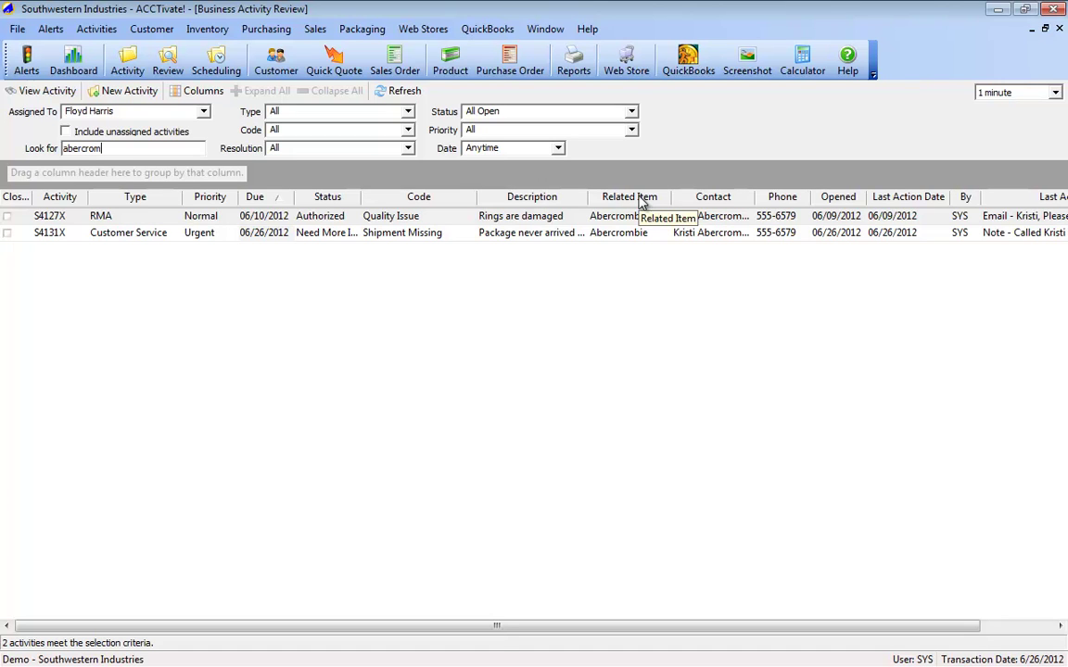
key(shift+Home)
key(BackSpace)
text(kristi)
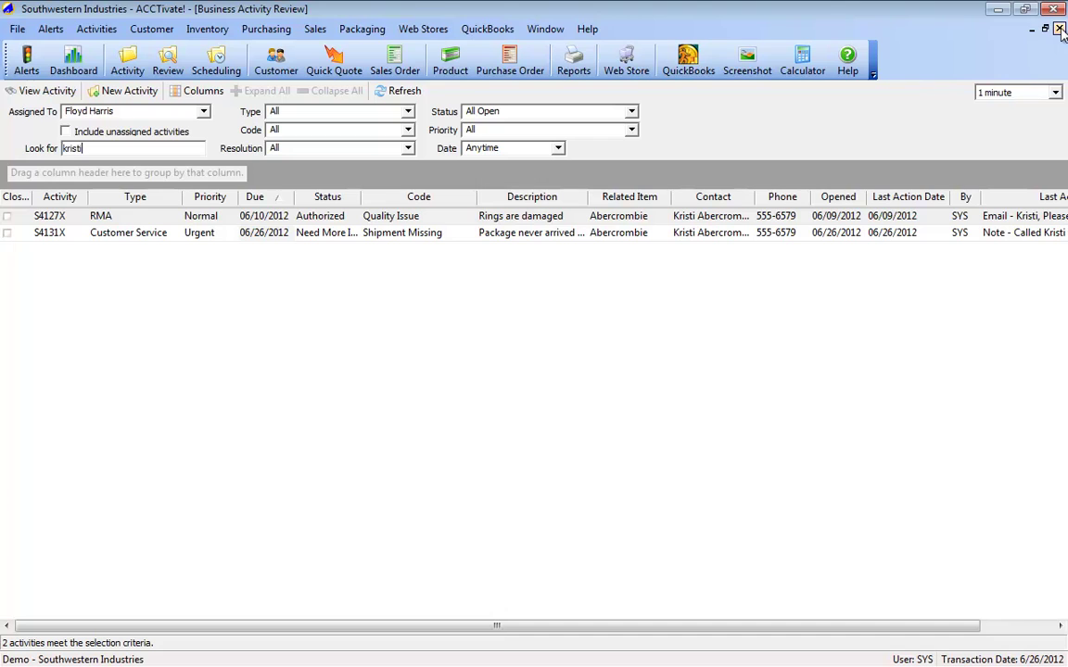
click(1059, 29)
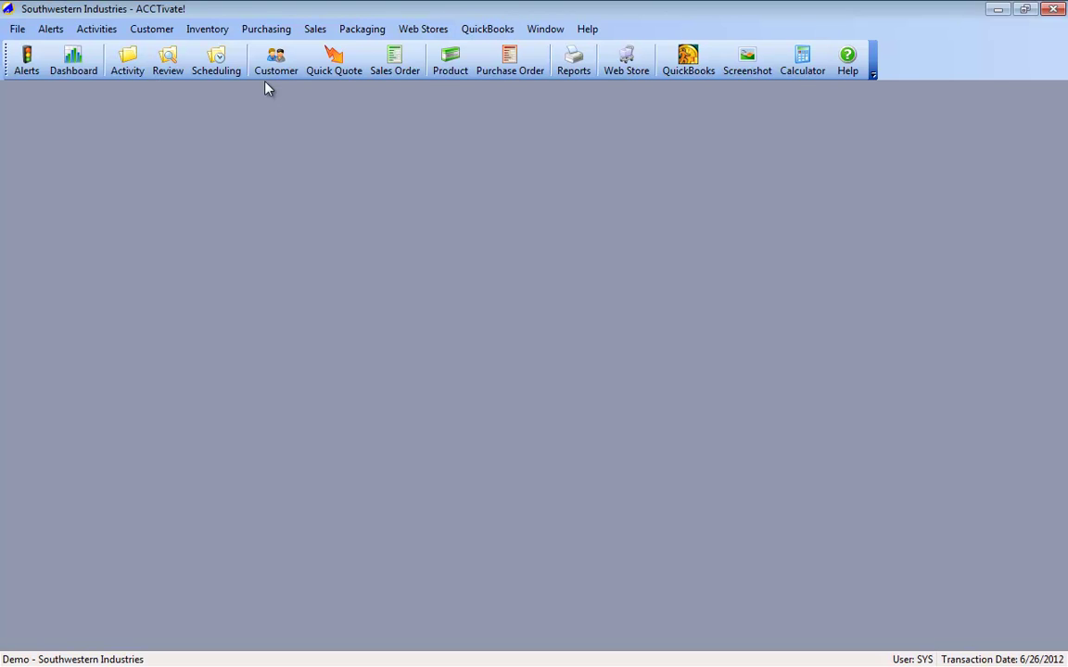
Step: Open completed sales order A1480T via the Order Number lookup with Include set to Completed
click(404, 76)
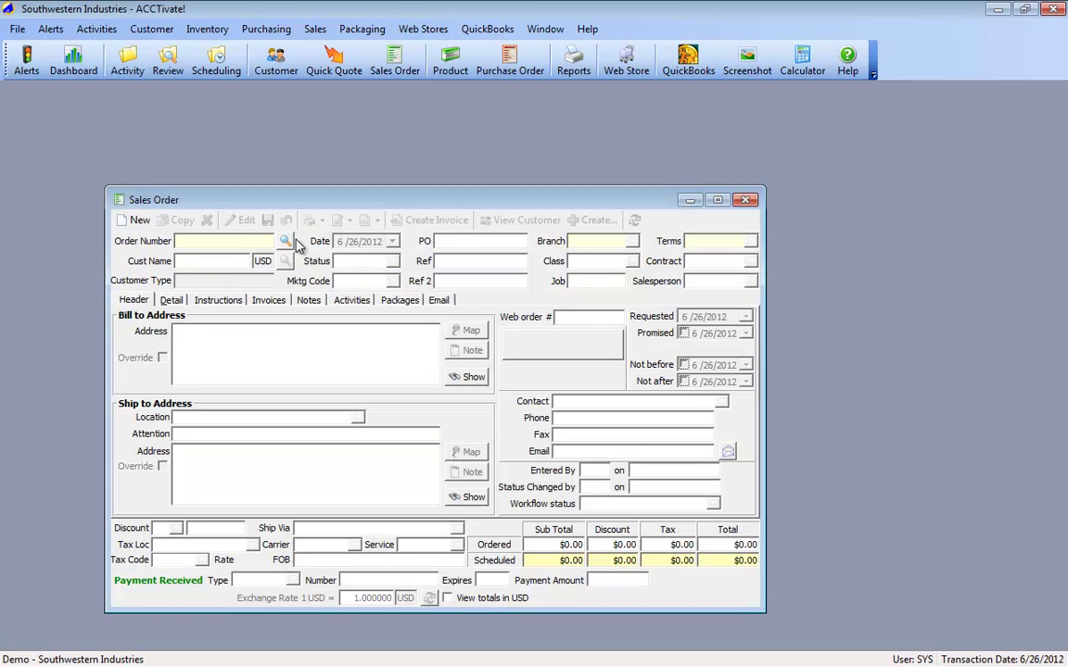
click(287, 241)
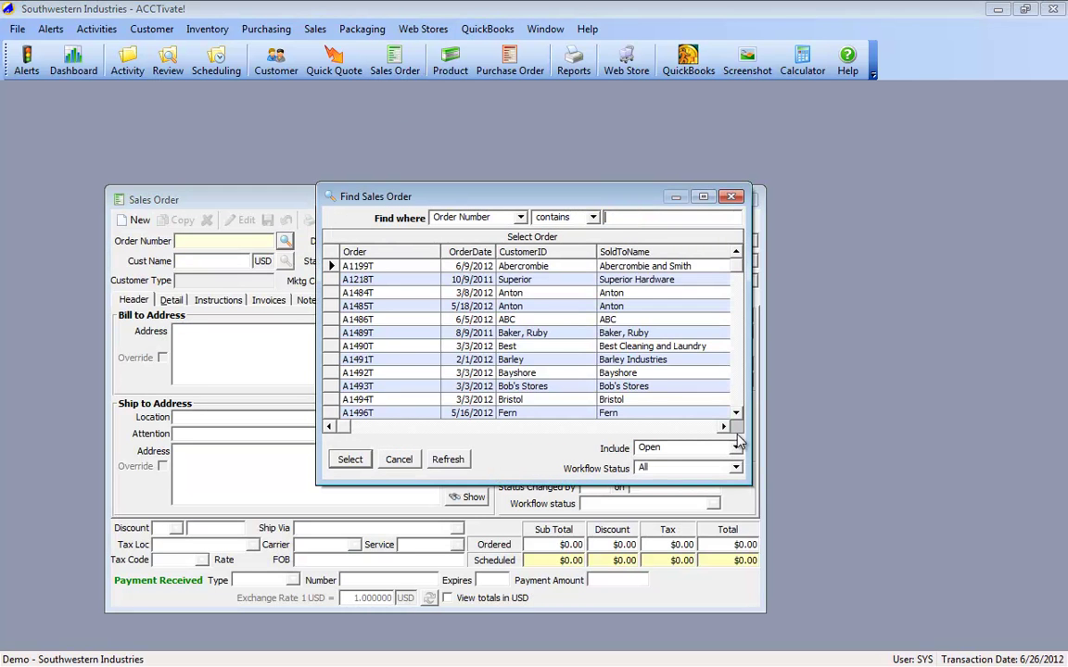
click(454, 389)
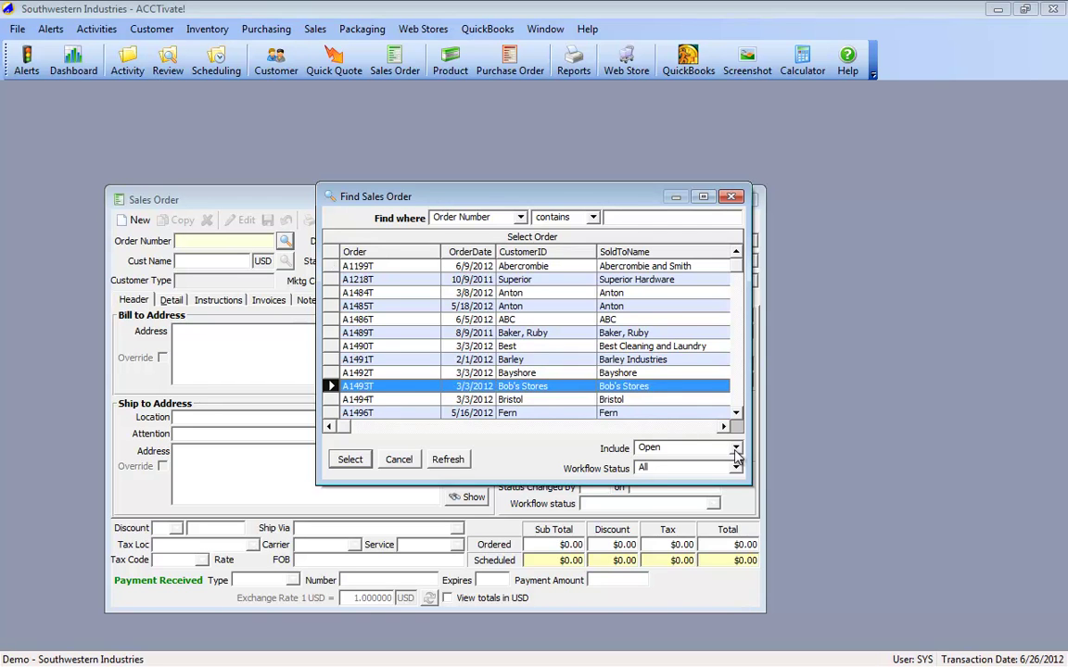
click(675, 448)
click(675, 531)
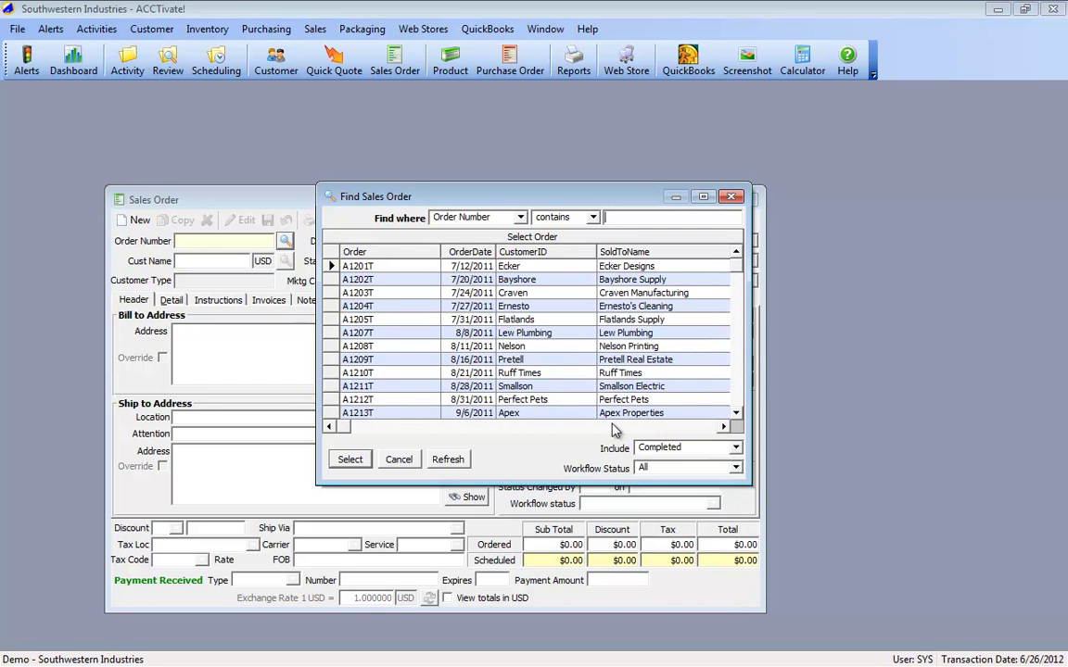
click(452, 332)
scroll(450, 336, down, 1)
scroll(450, 335, down, 6)
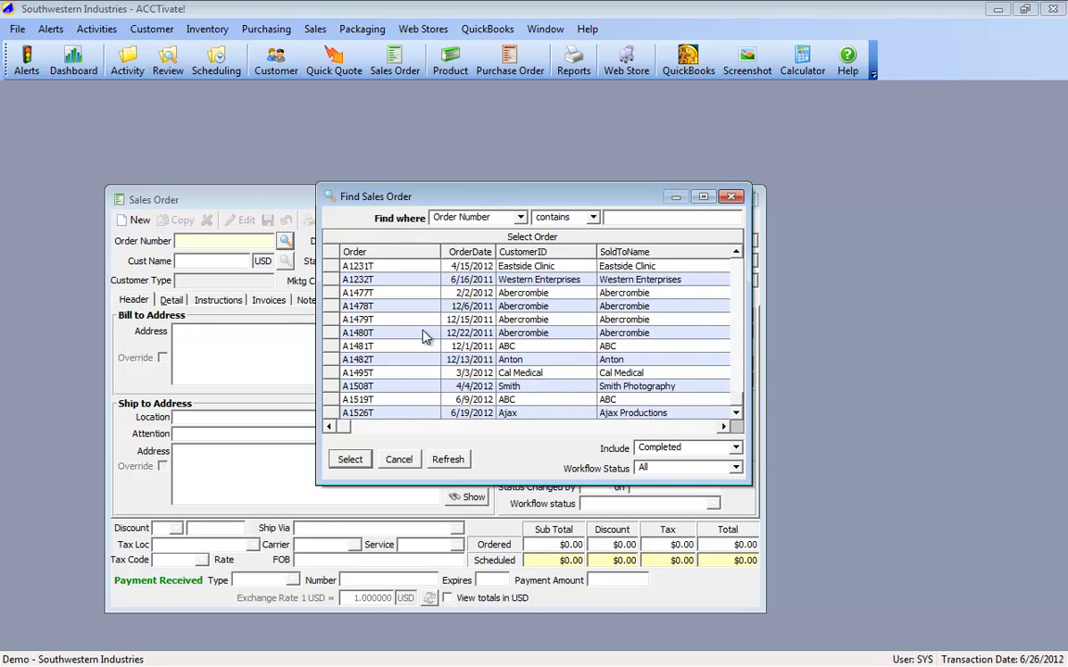
double_click(427, 333)
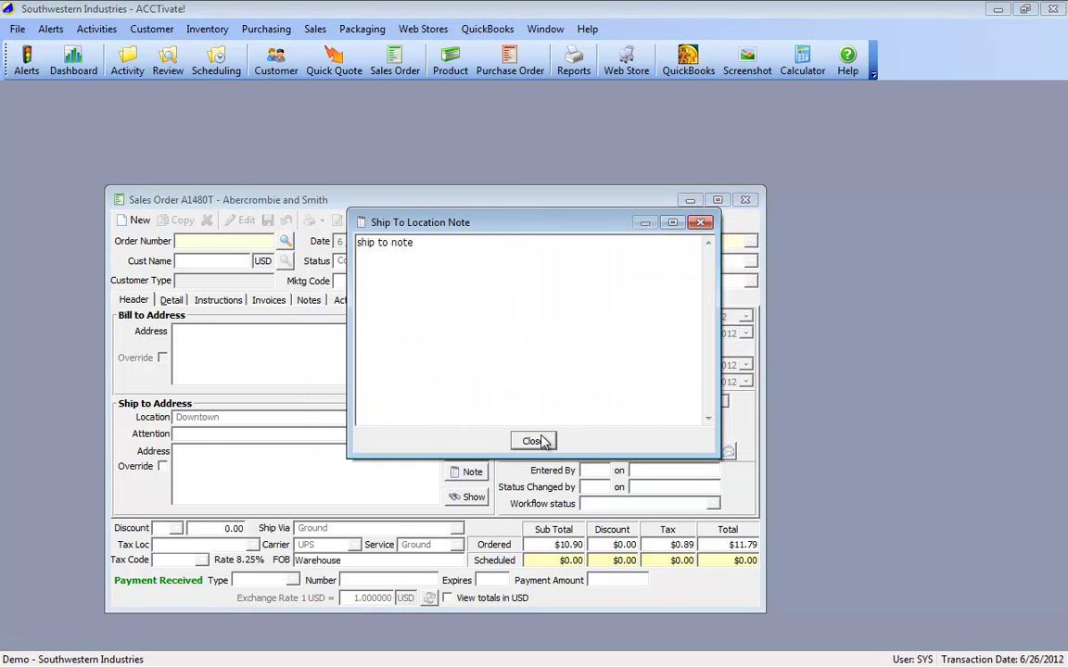
Step: Dismiss the ship-to and customer notes, select detail line CP2003R, and open the Create... menu
click(532, 441)
click(549, 445)
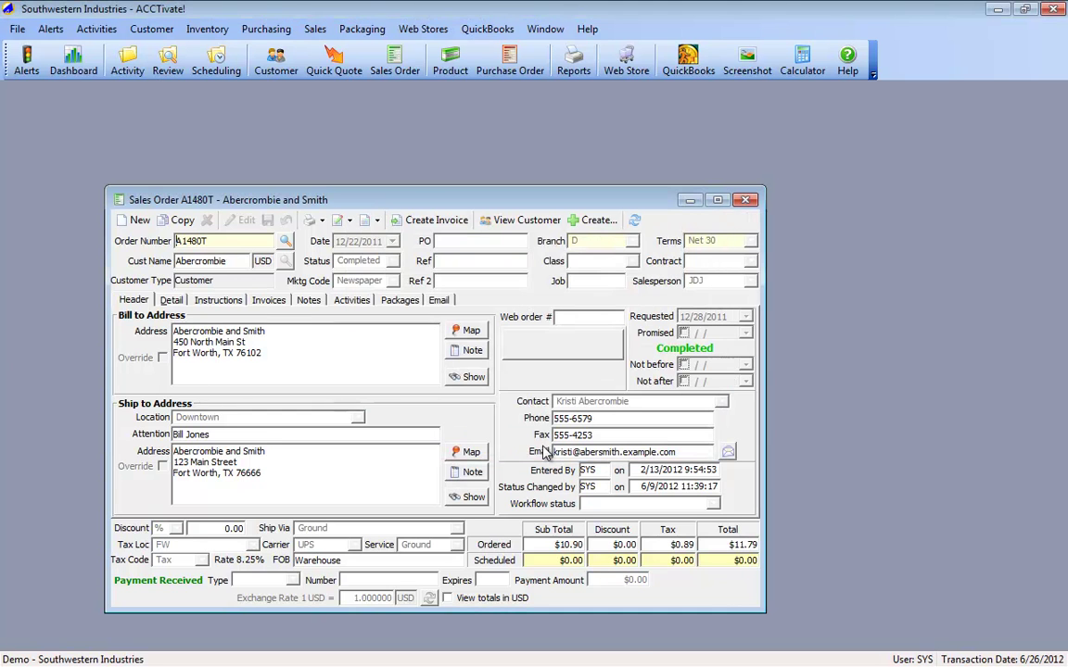
click(173, 302)
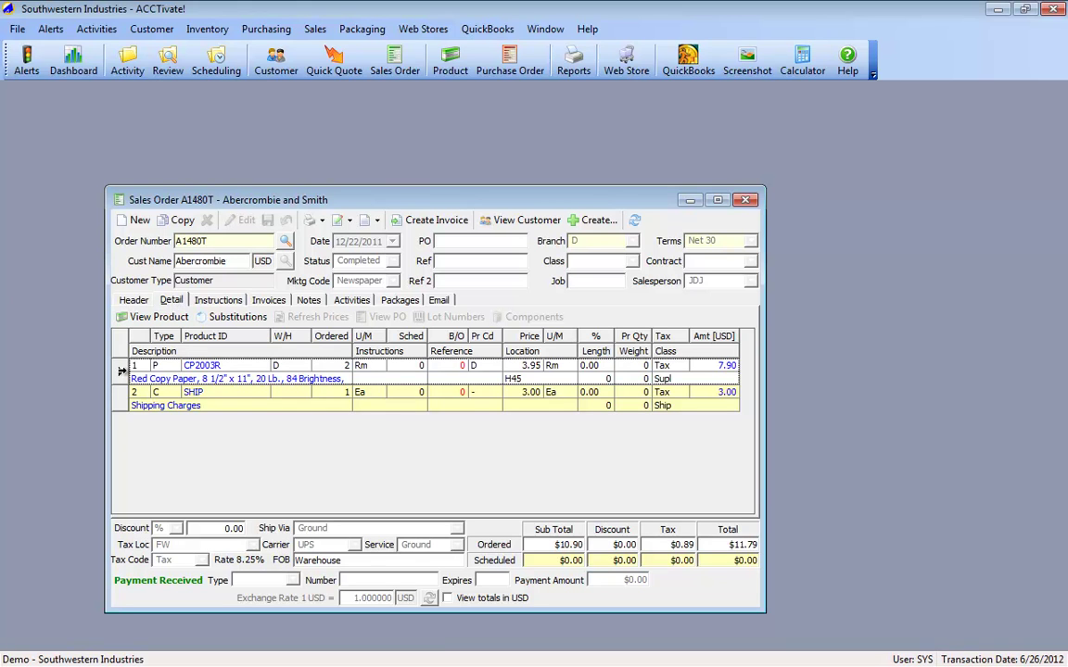
click(120, 371)
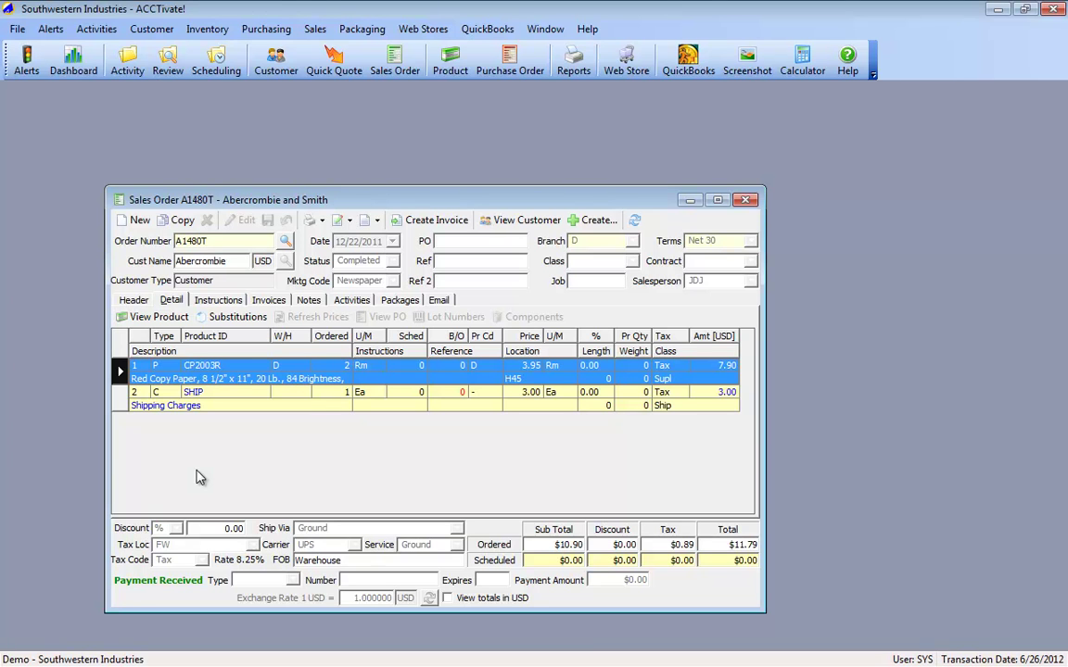
click(598, 220)
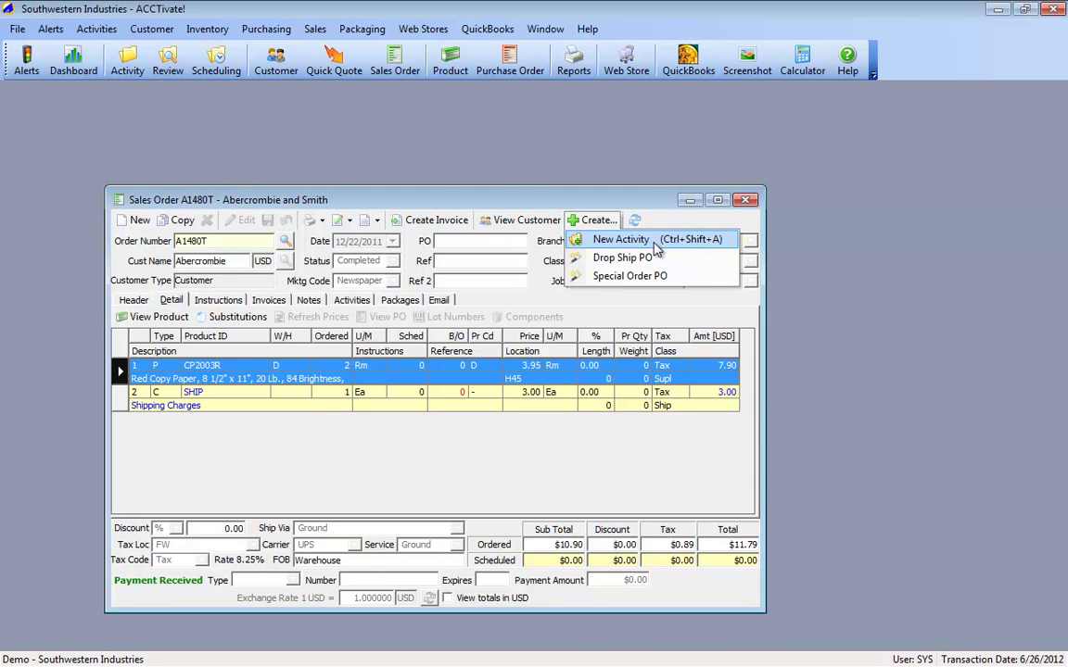
Step: Create new activity S4132X from order A1480T and restore the windows so both float separately
click(488, 208)
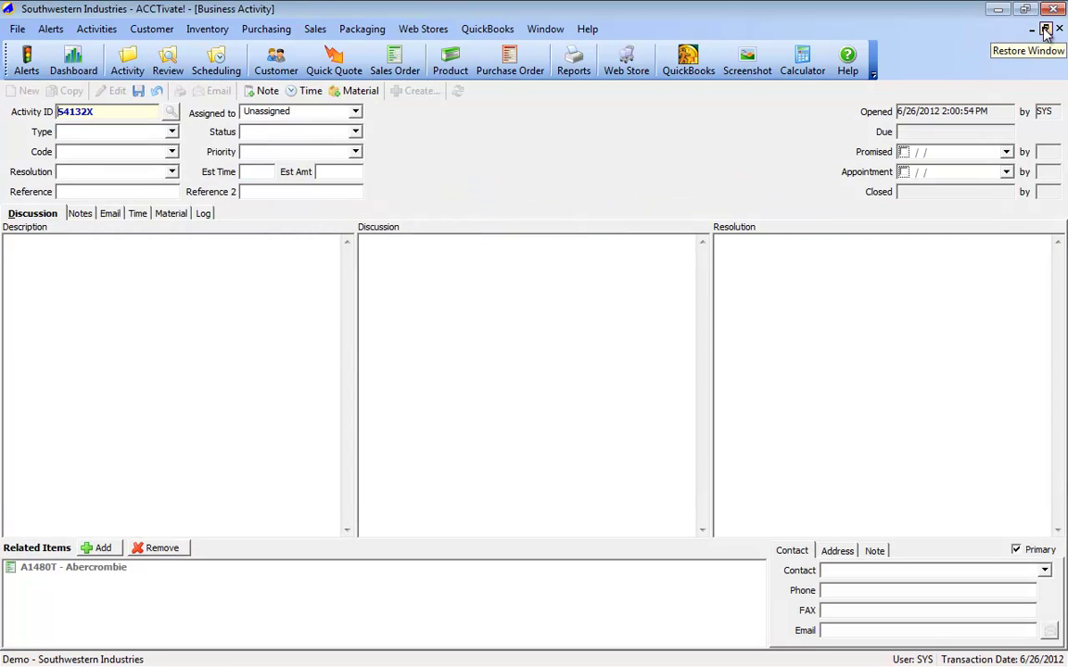
click(31, 568)
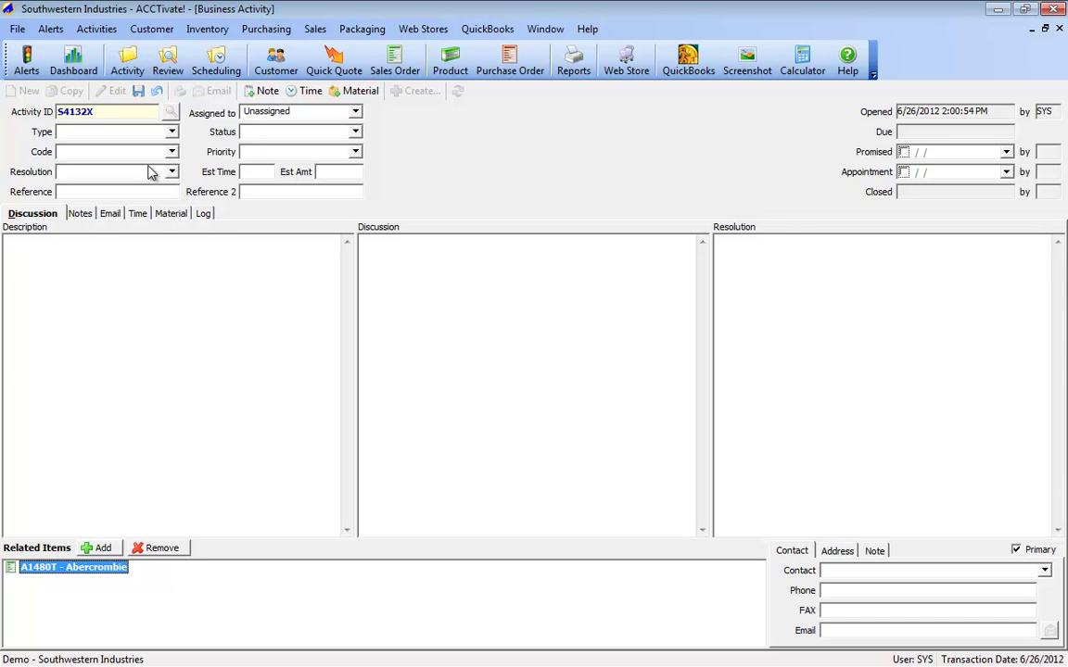
click(1046, 30)
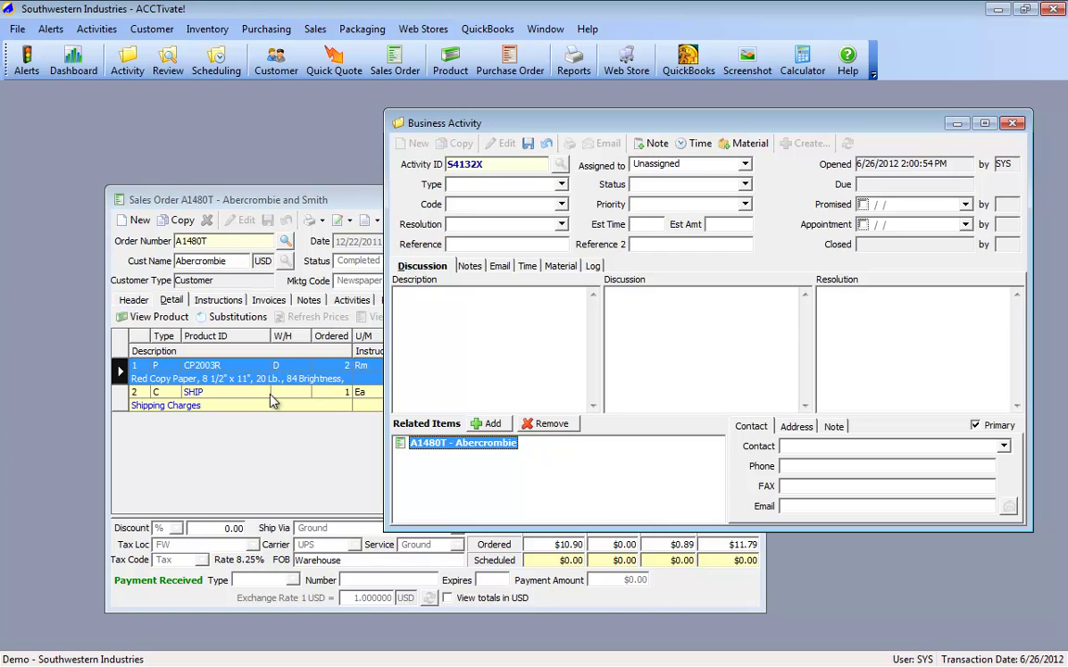
Step: Set the activity type to RMA and enter the description 'Copy Paper was damaged'
click(561, 184)
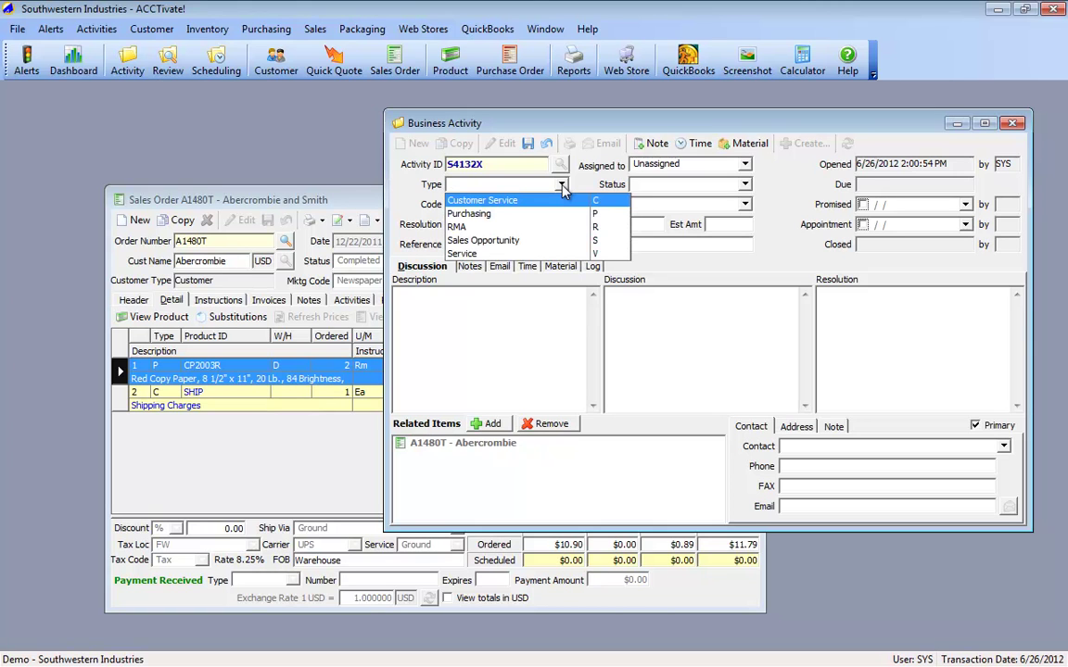
click(530, 227)
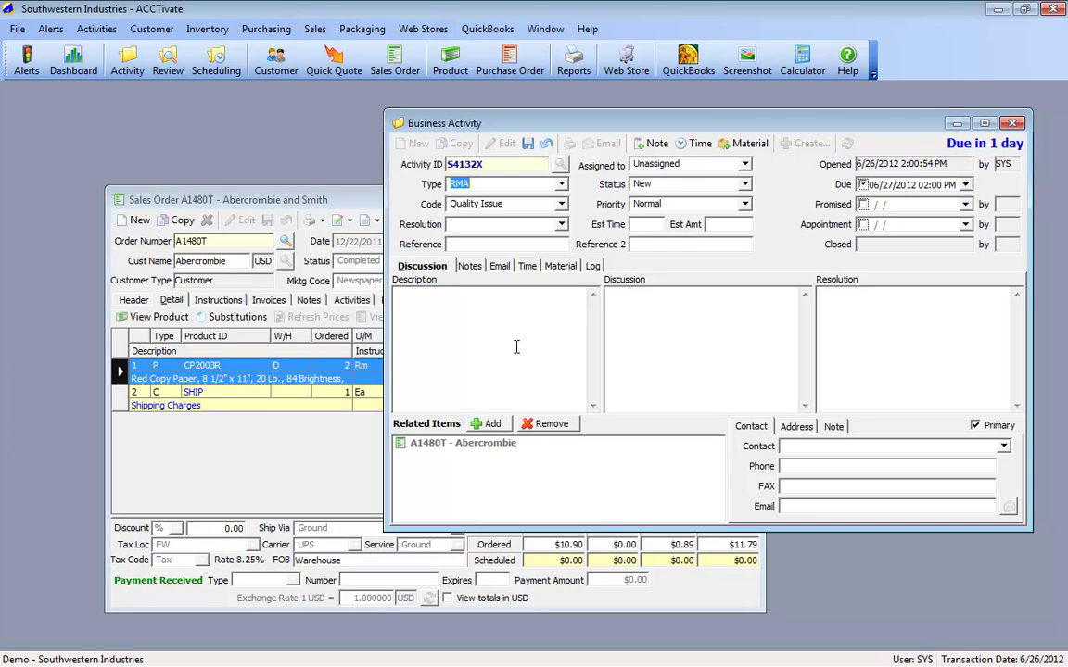
click(516, 347)
text(Copy Paper was damaged)
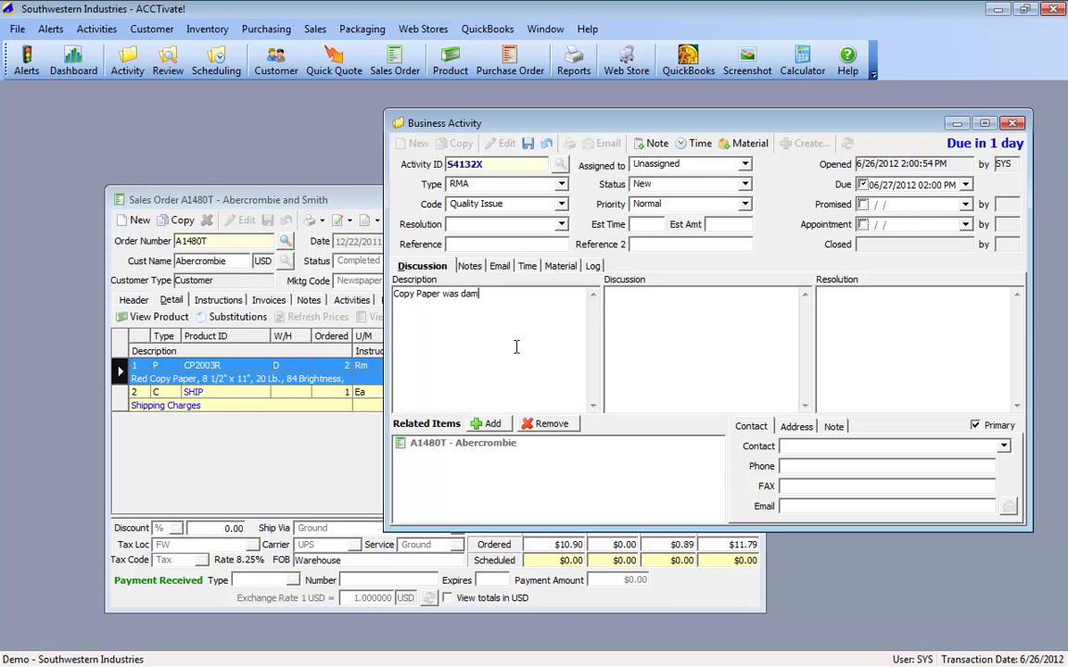
key(Tab)
click(1003, 446)
Step: Add Abercrombie as the related customer and pick another Abercrombie person as the contact
click(1003, 446)
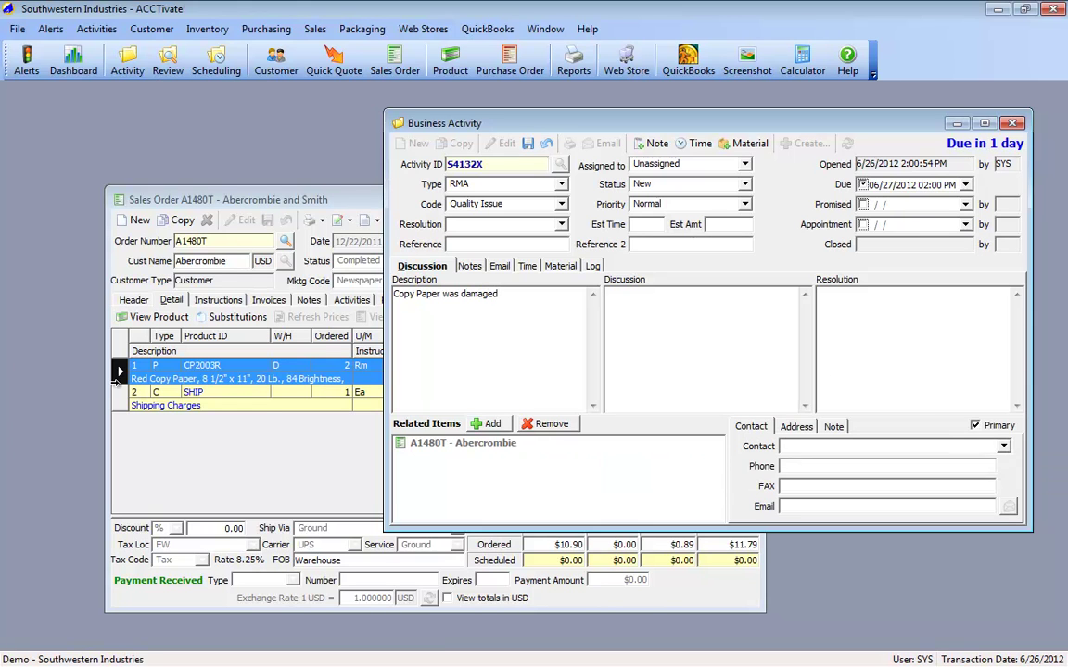
click(487, 423)
click(547, 176)
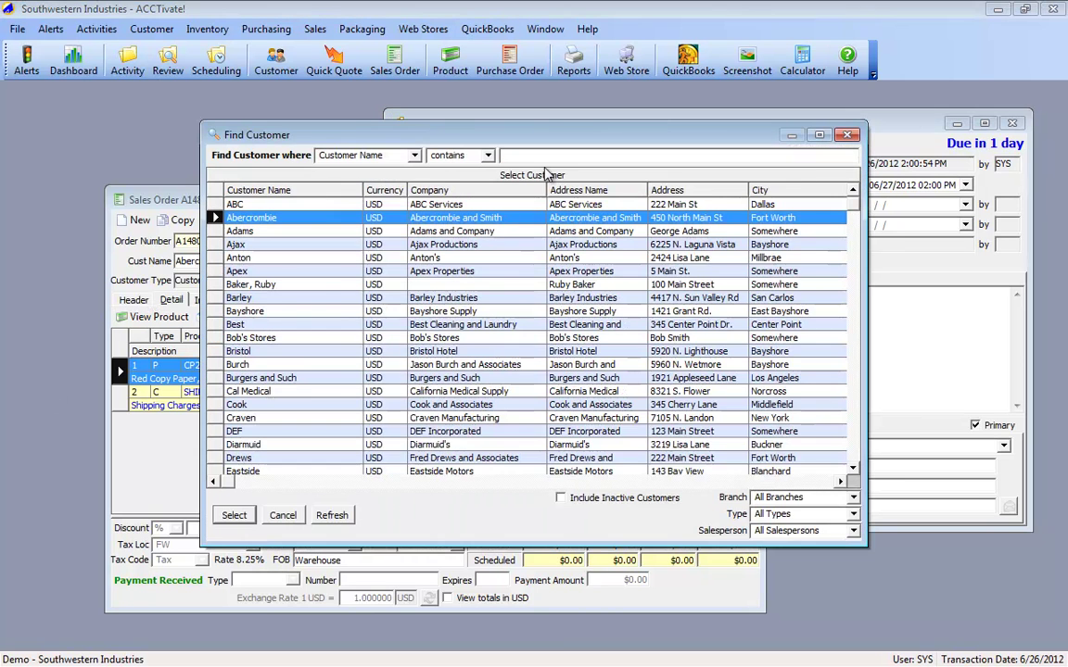
key(Return)
click(533, 441)
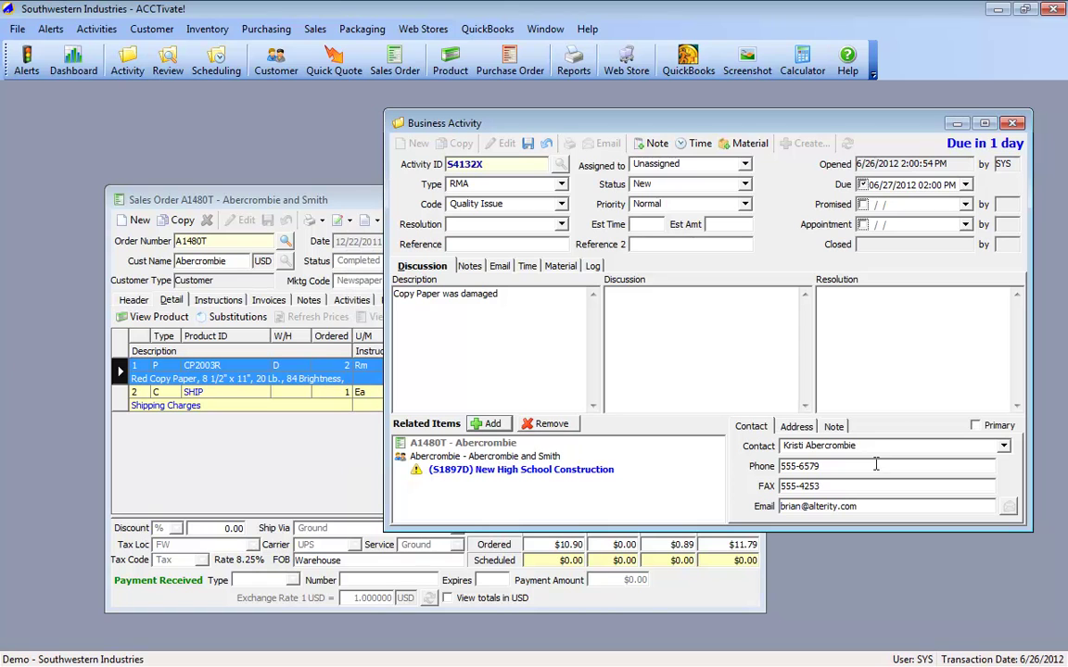
click(959, 446)
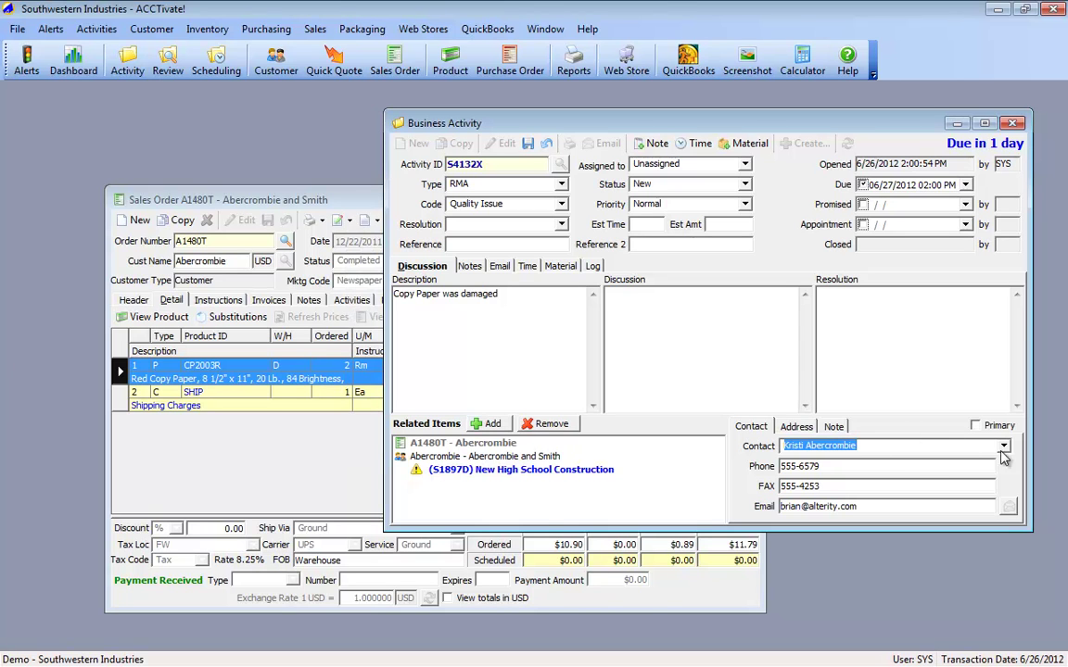
click(537, 491)
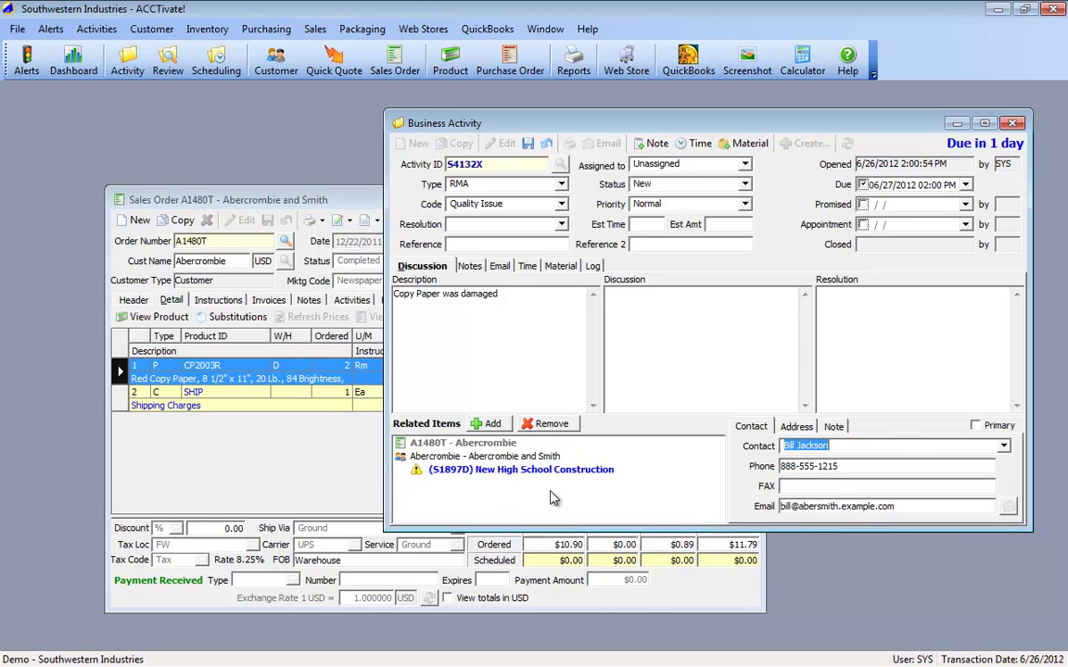
Step: Type discussion notes that the contact was unhappy with the paper's quality and it arrived damaged
click(657, 337)
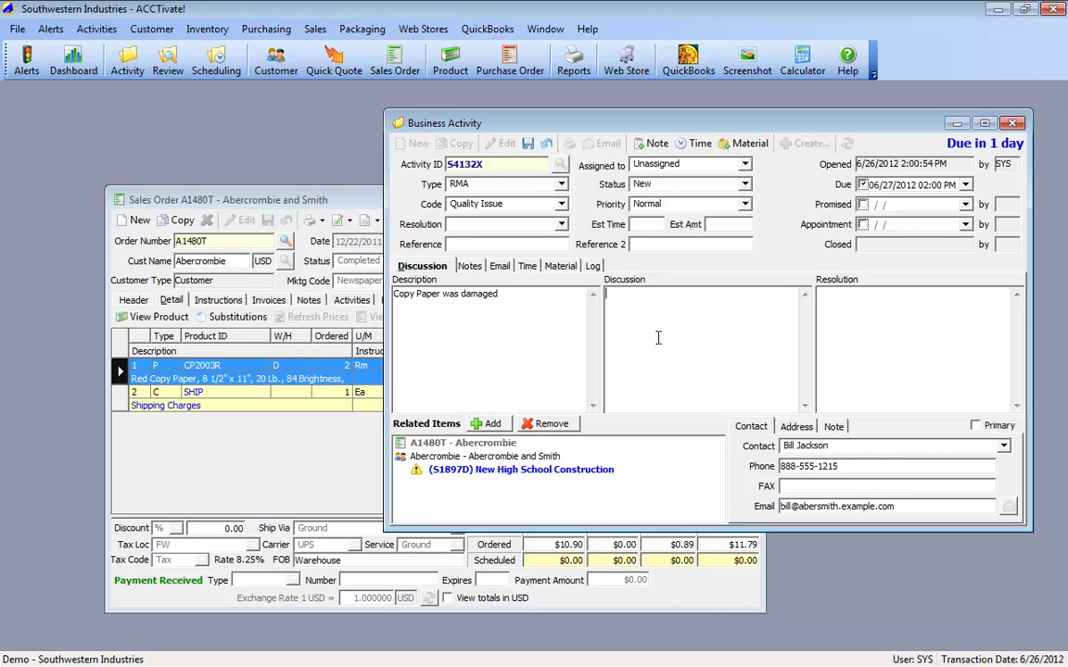
text(Talked to Bill, he was upse)
text(t w)
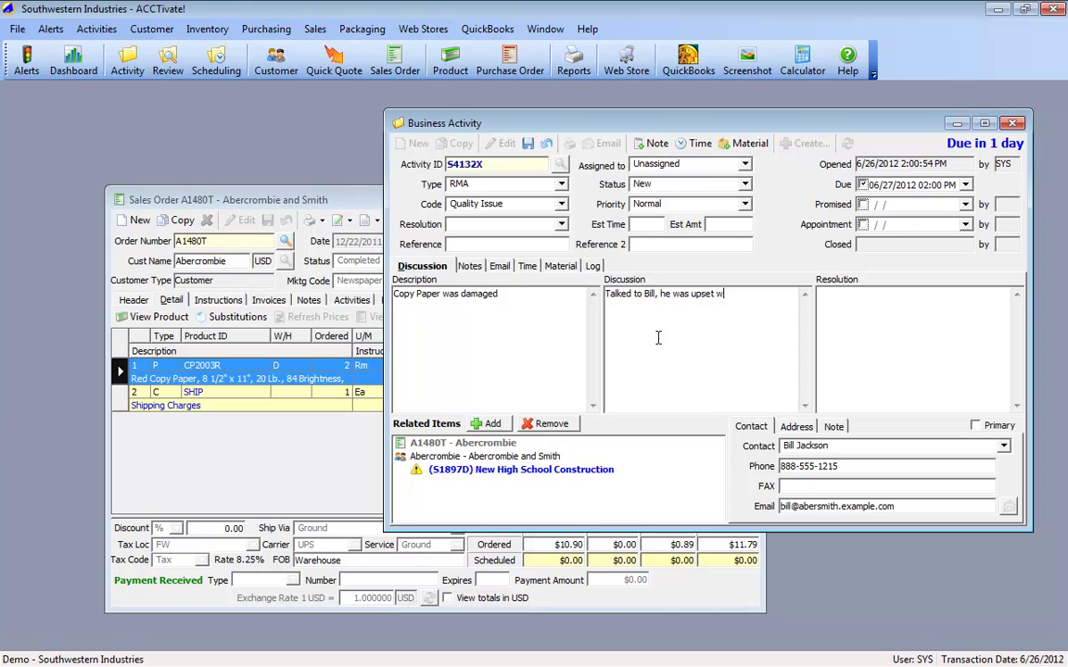
text(ith the quality of this paper.  It s)
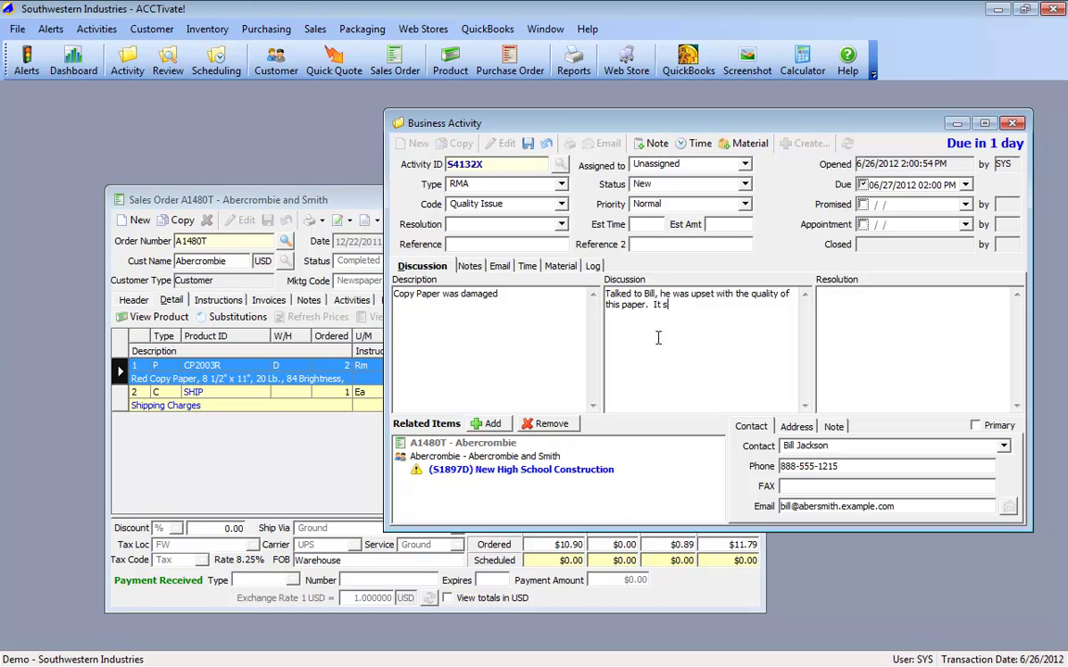
text(at on shelf for awhile, but was damage)
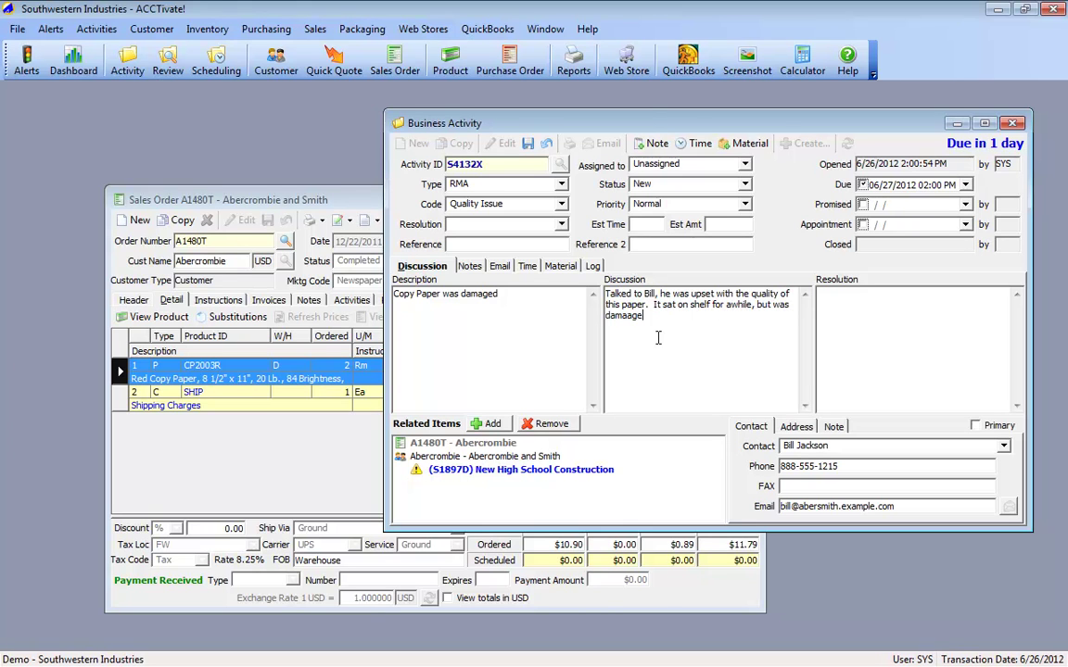
text(d.)
Step: Keep the Quality Issue code, change status from New to Pending, and show the Notes tab
click(505, 202)
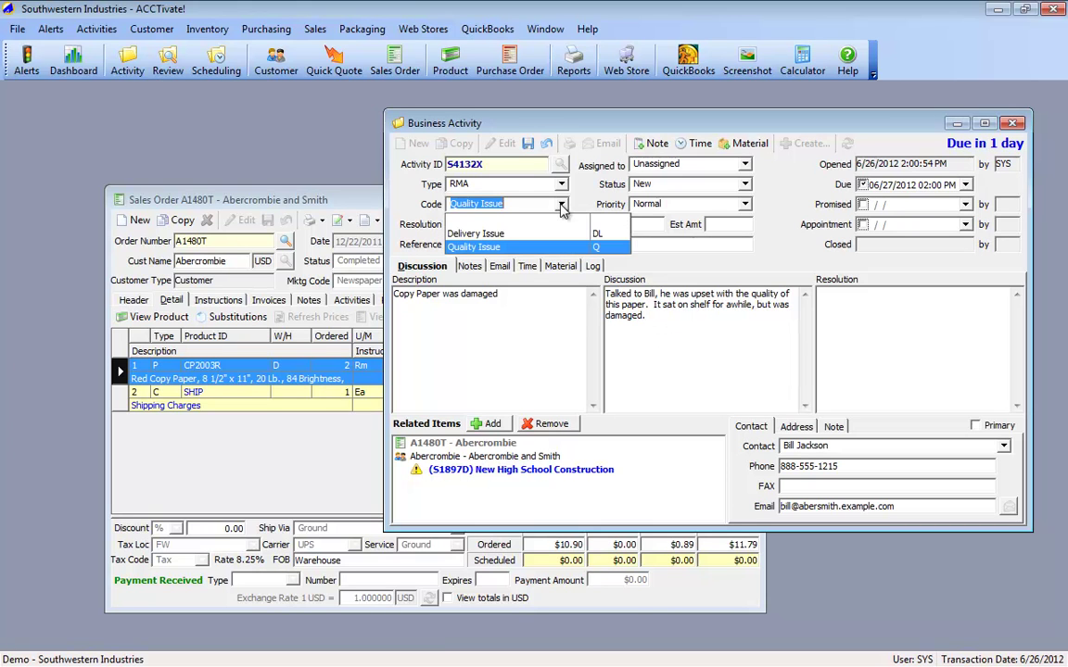
click(500, 249)
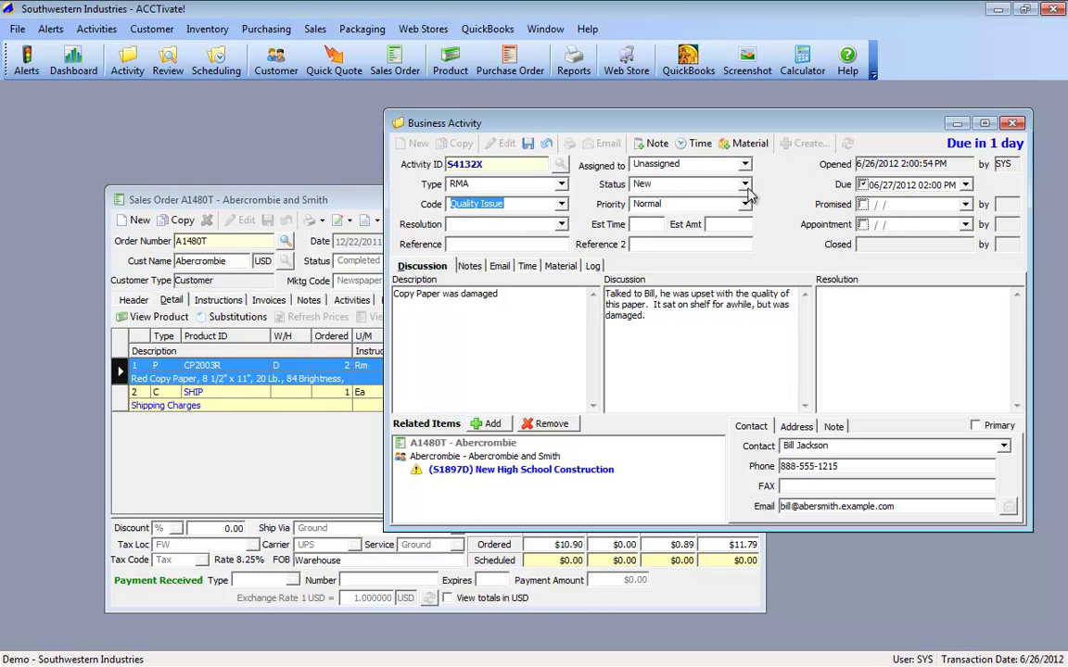
click(744, 184)
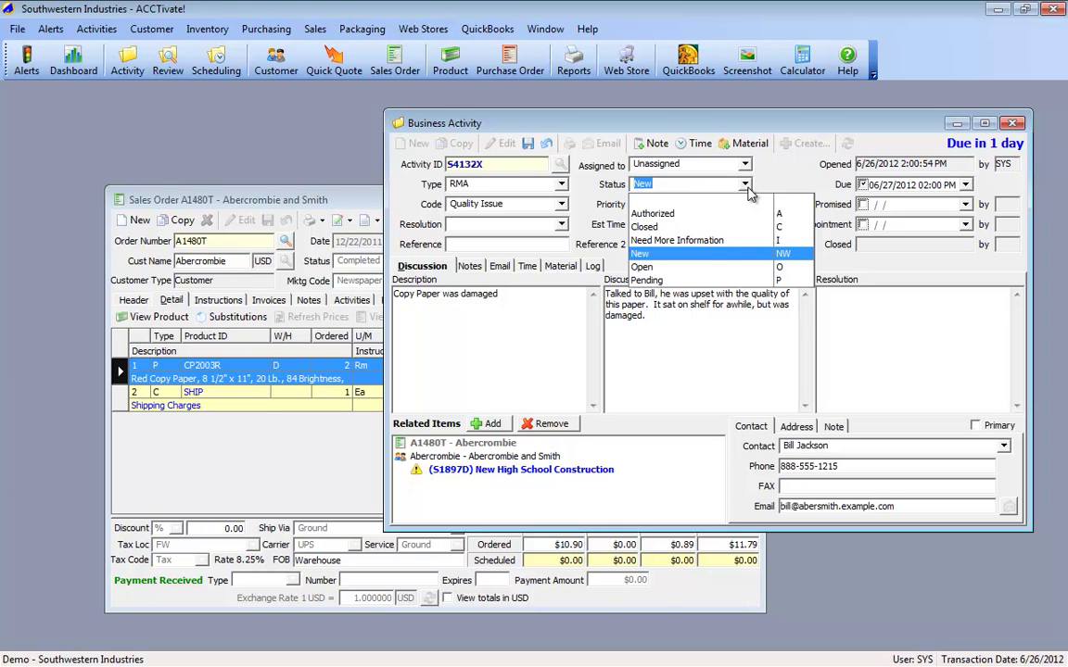
click(706, 259)
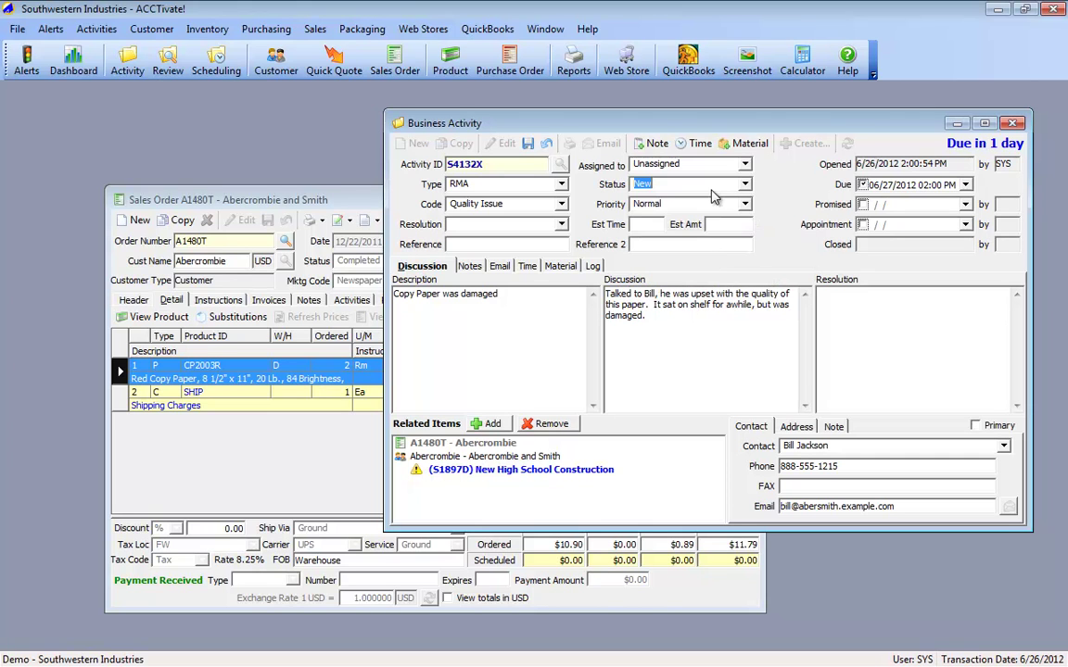
click(658, 184)
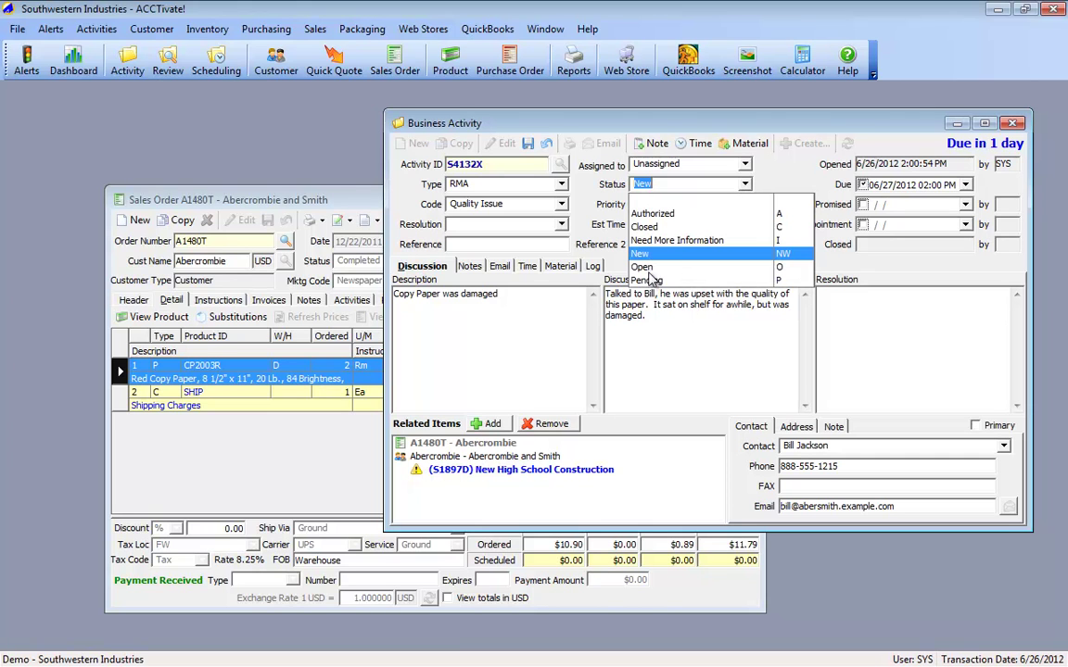
click(649, 280)
click(669, 316)
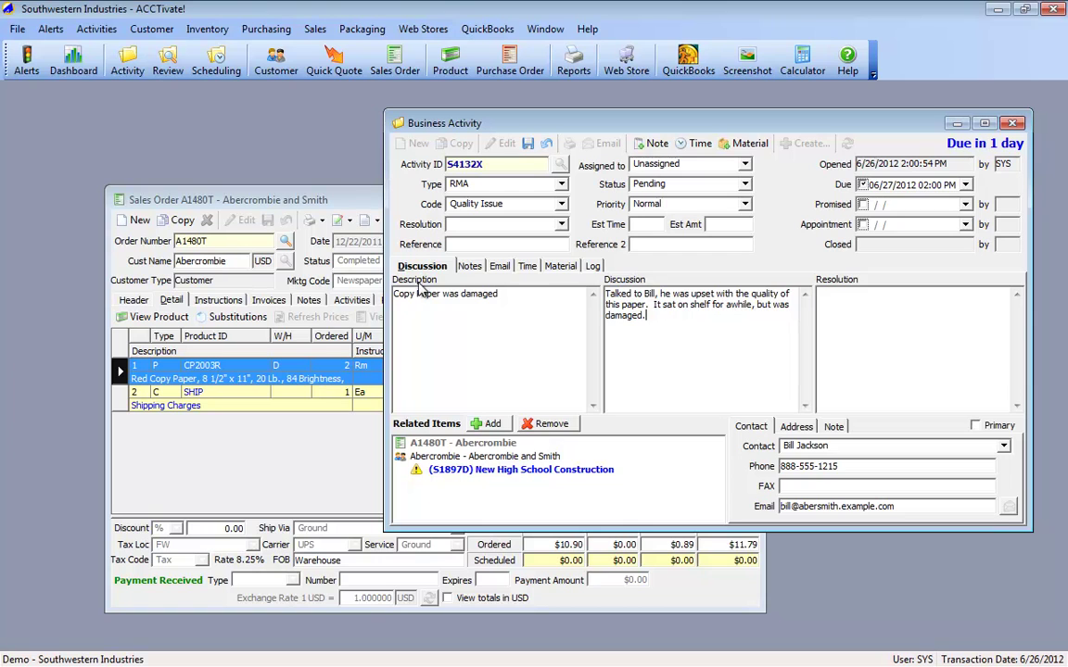
click(466, 266)
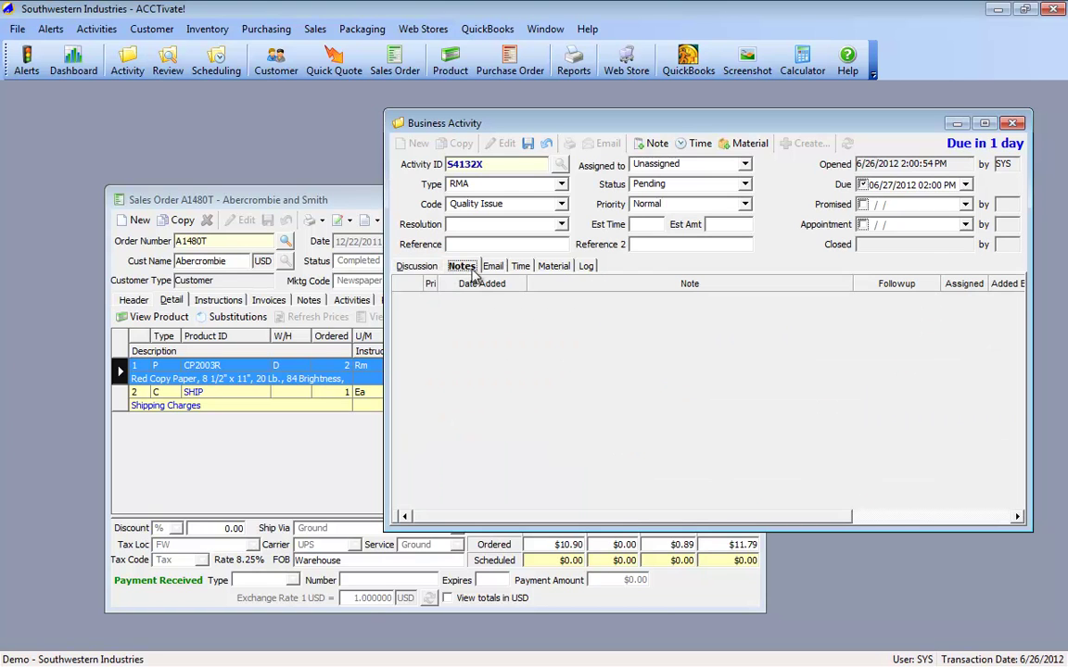
Step: Save a note that the contact was spoken to and it needs review with the manufacturer, and assign a staff member
click(667, 140)
click(546, 301)
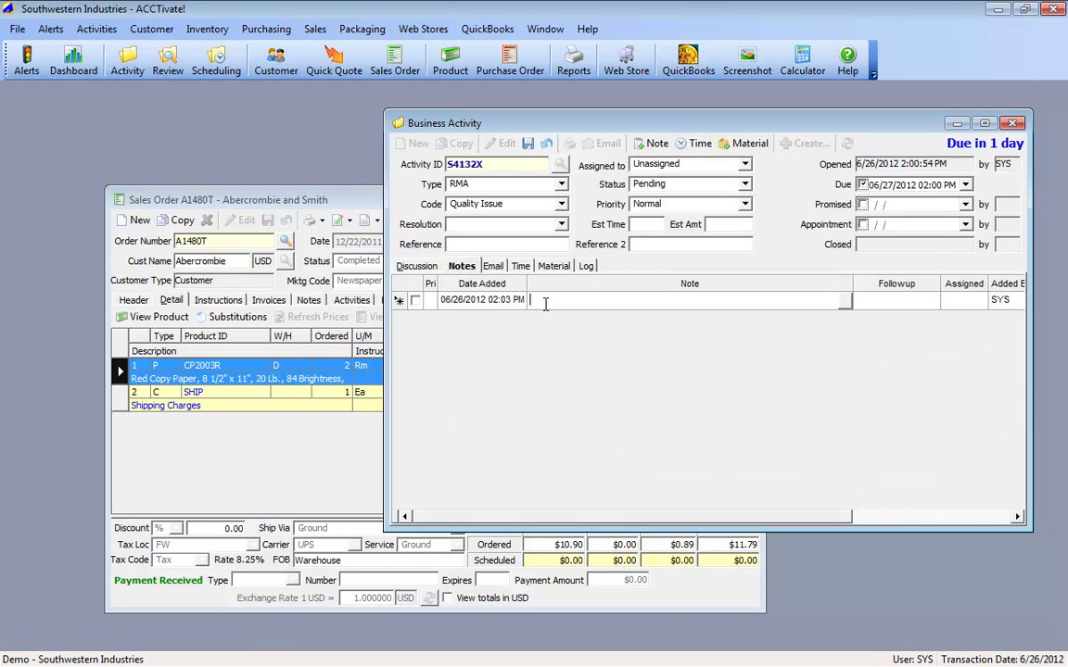
text(Talked to Bill, need to review with manufacturer)
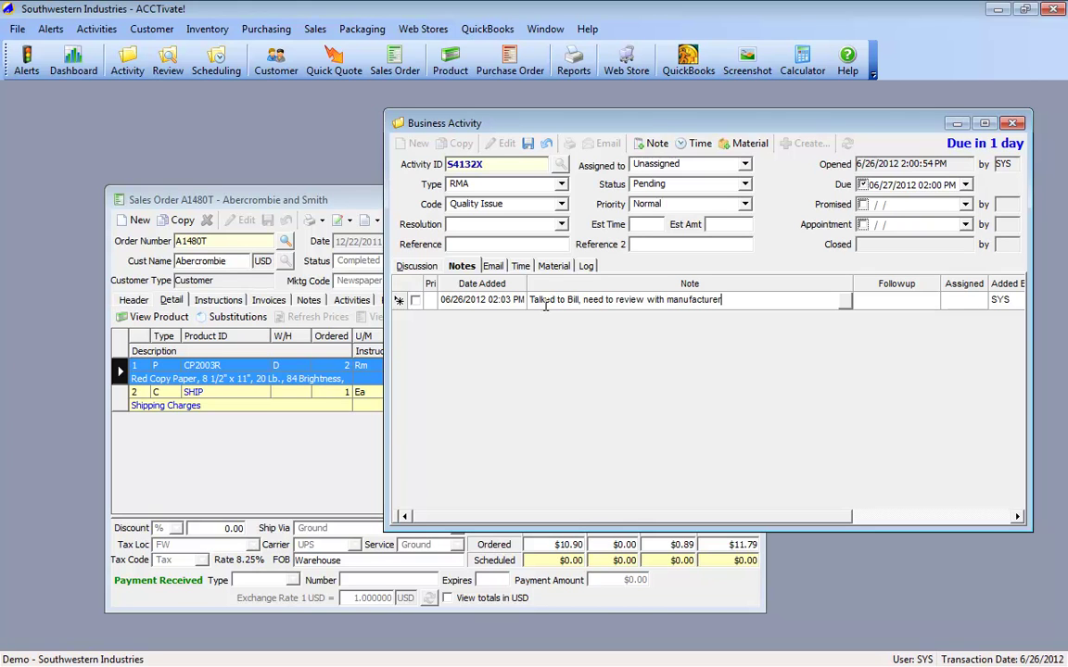
key(ctrl+s)
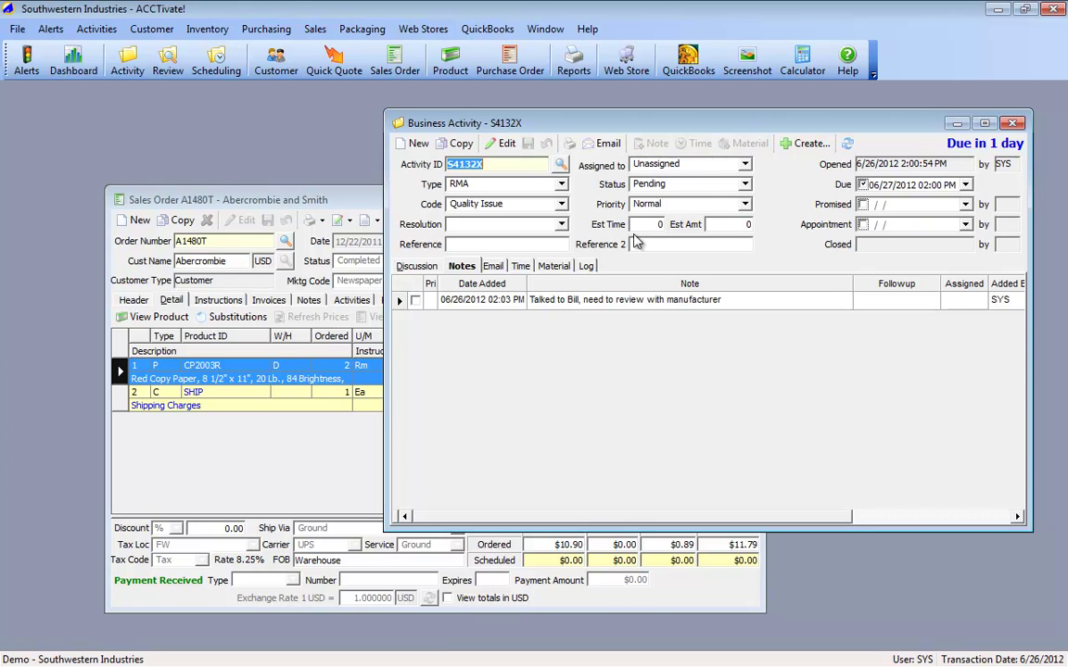
click(675, 164)
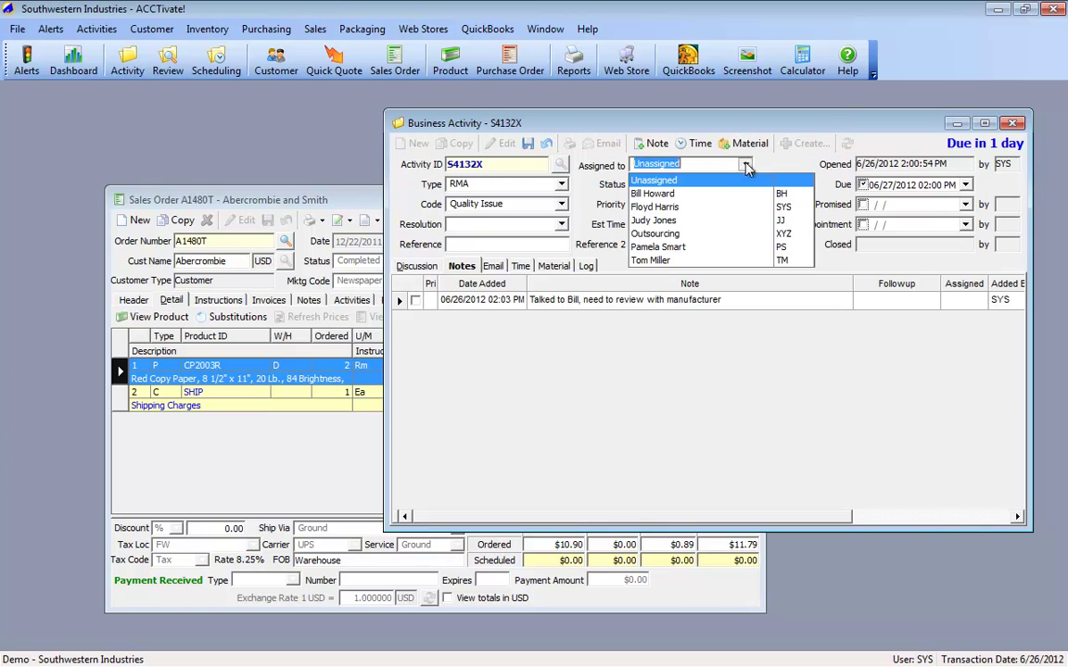
click(654, 207)
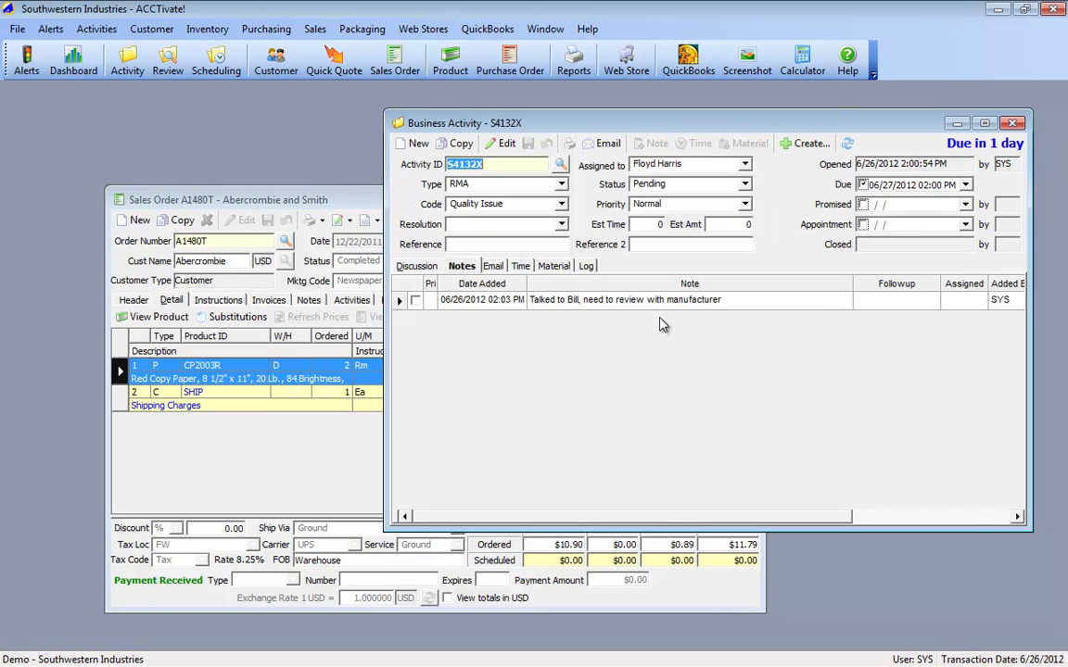
Step: Open related sales order A1480T from the Discussion tab's Related Items
click(420, 267)
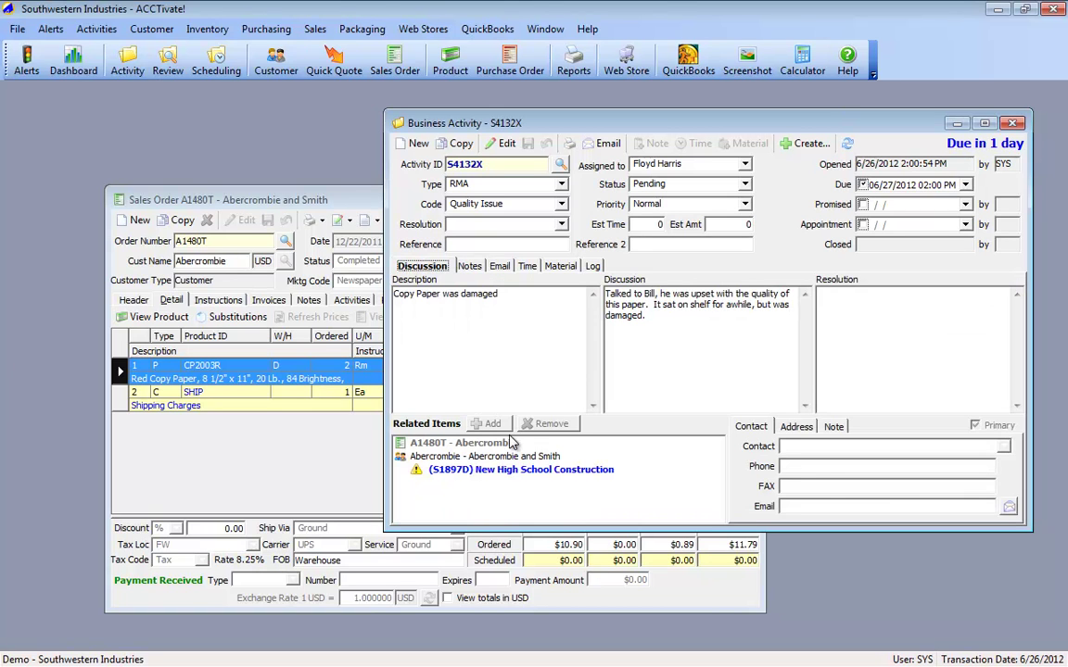
click(490, 459)
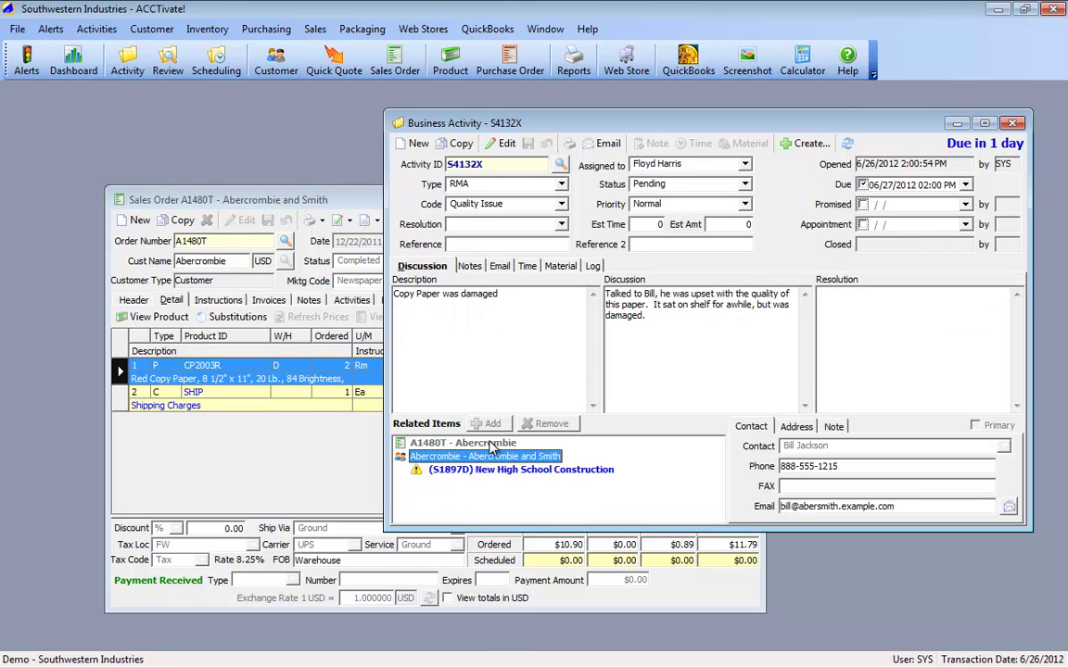
click(492, 444)
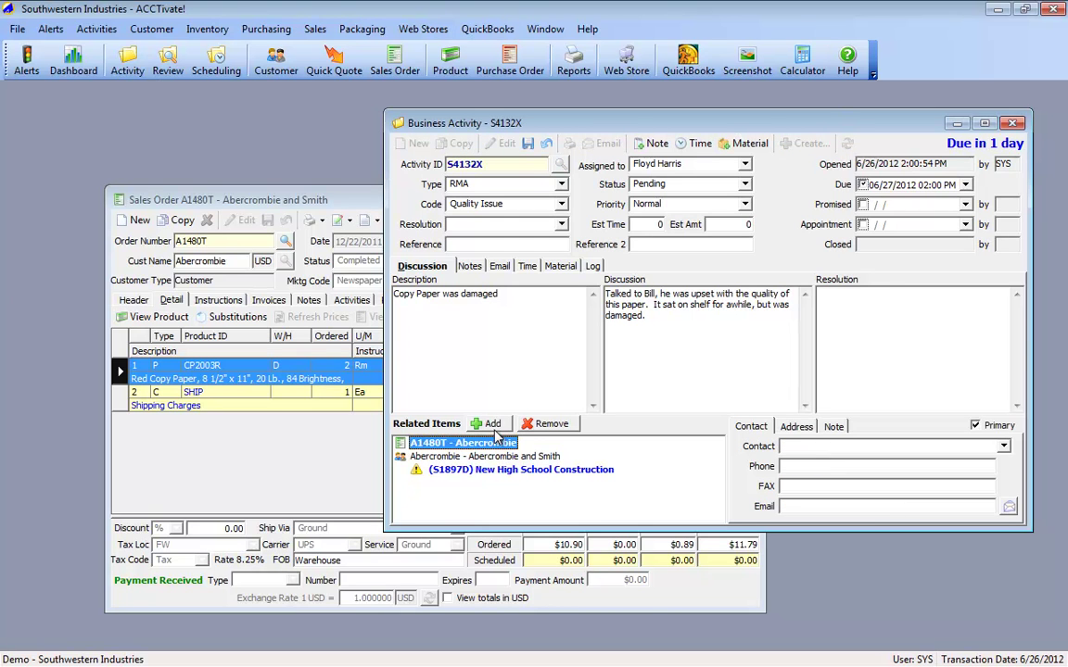
double_click(489, 447)
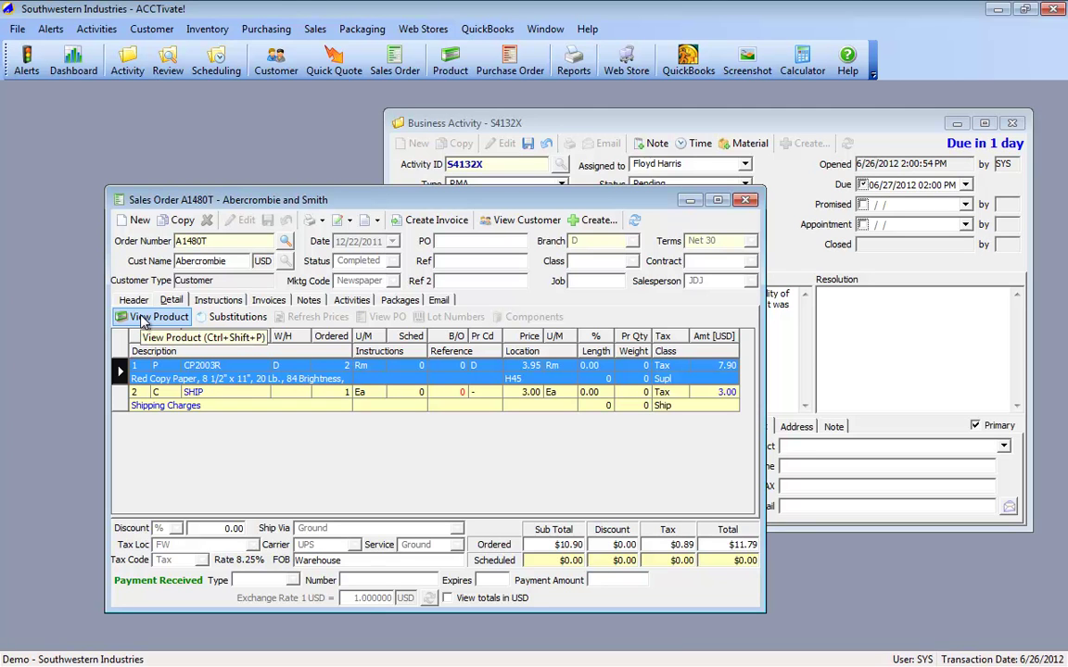
Step: Find vendor Berkley Paper among product CP2003R's vendors, then return to activity S4132X
click(144, 319)
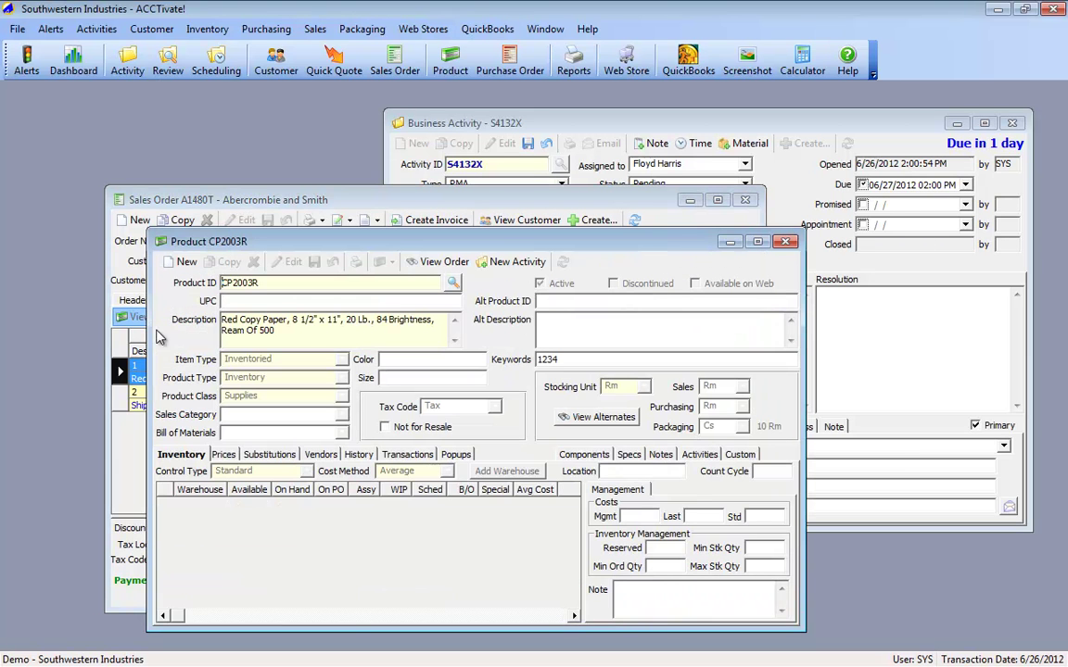
click(320, 455)
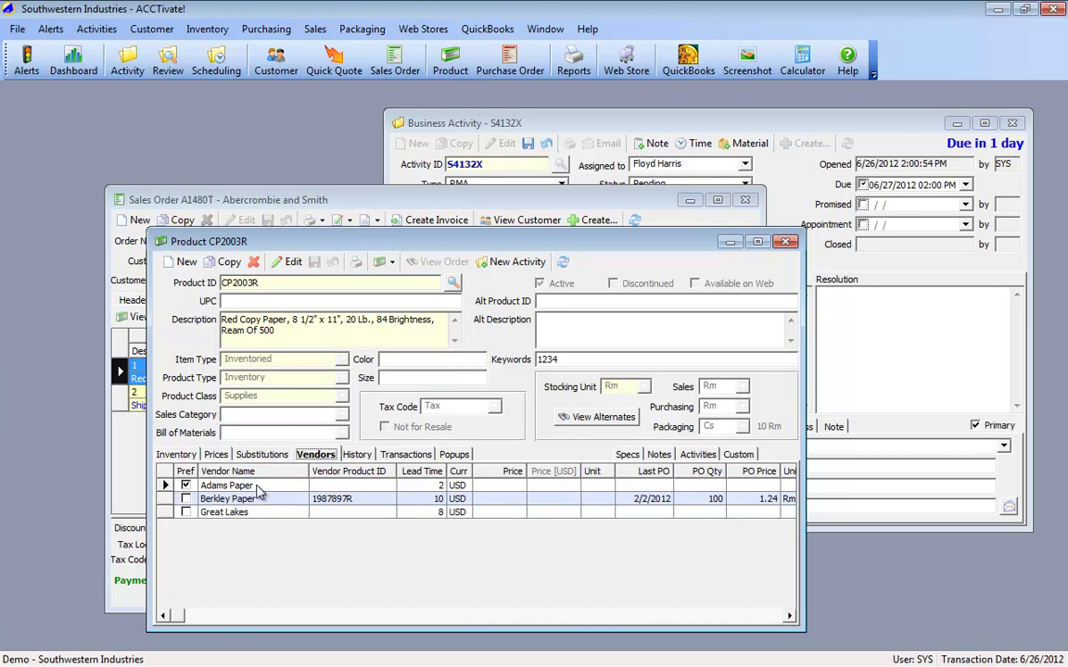
click(164, 484)
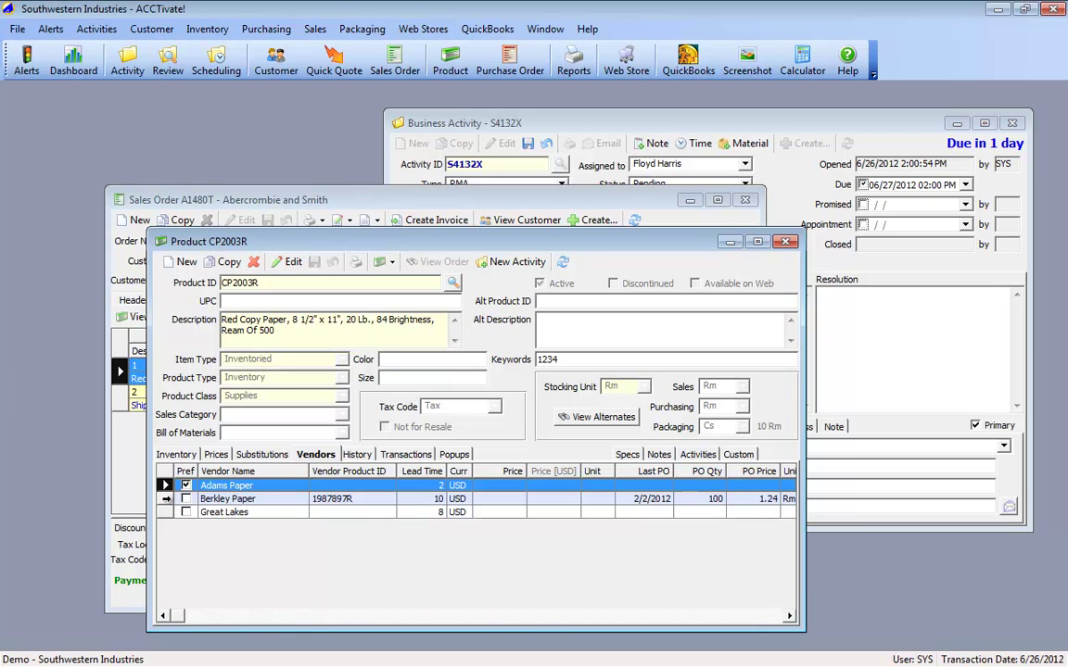
click(163, 498)
click(163, 484)
click(163, 498)
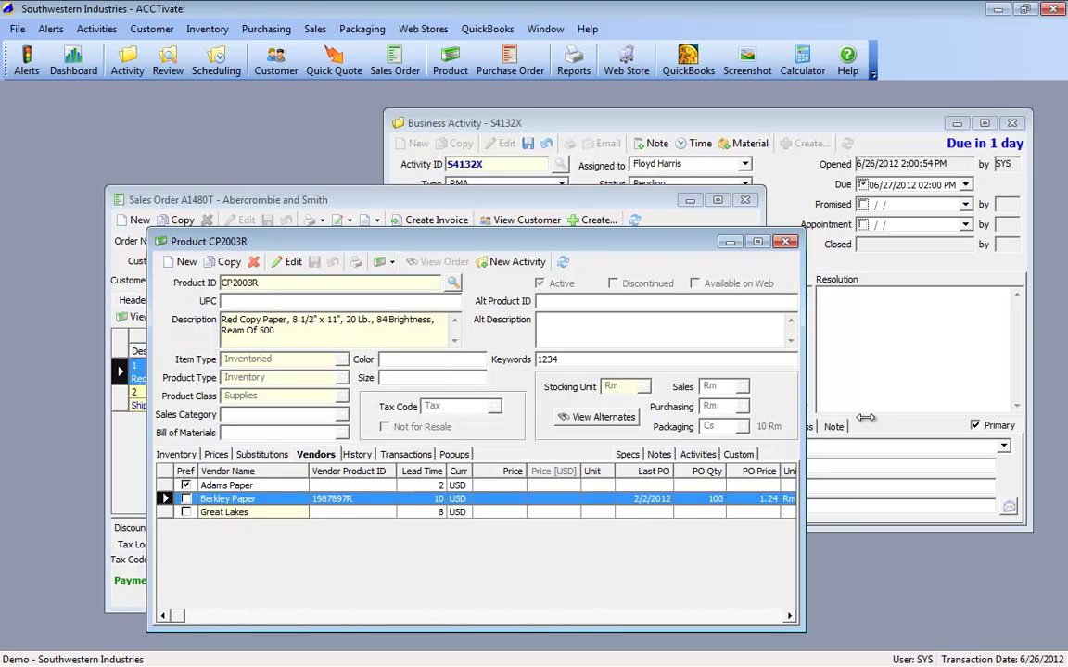
click(908, 326)
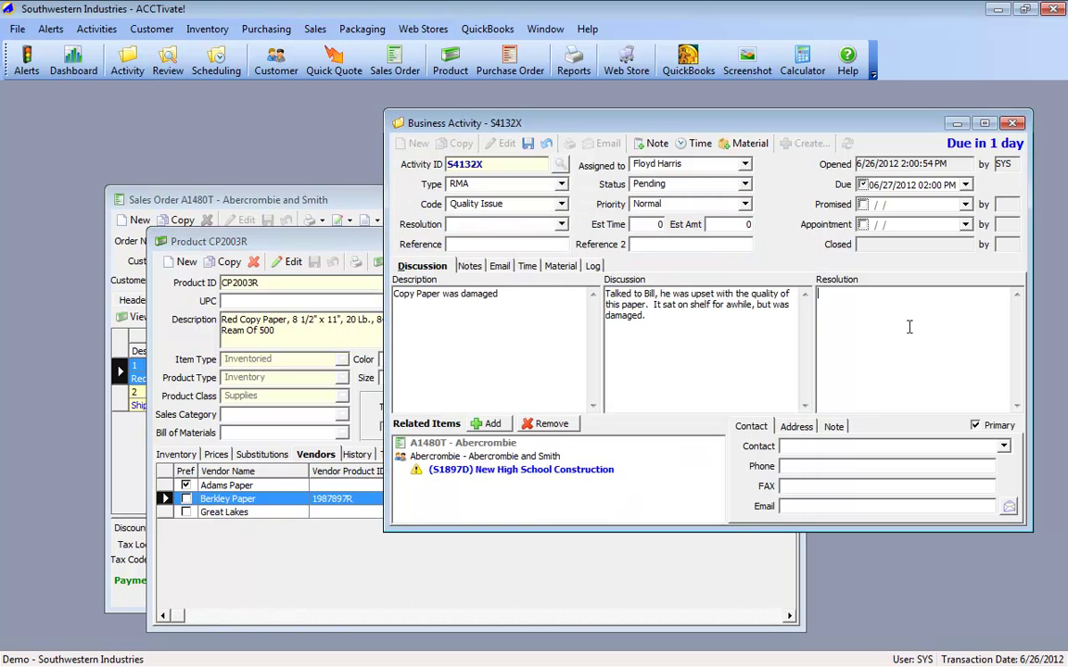
Step: Link vendor Berkley Paper to activity S4132X as a related item
click(491, 424)
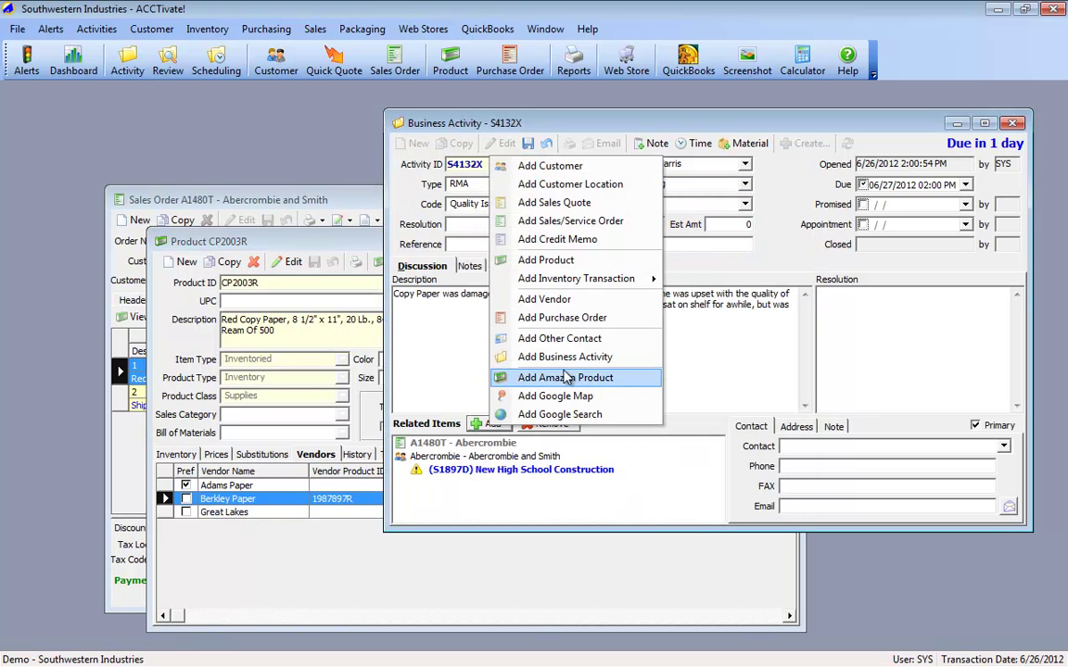
click(572, 298)
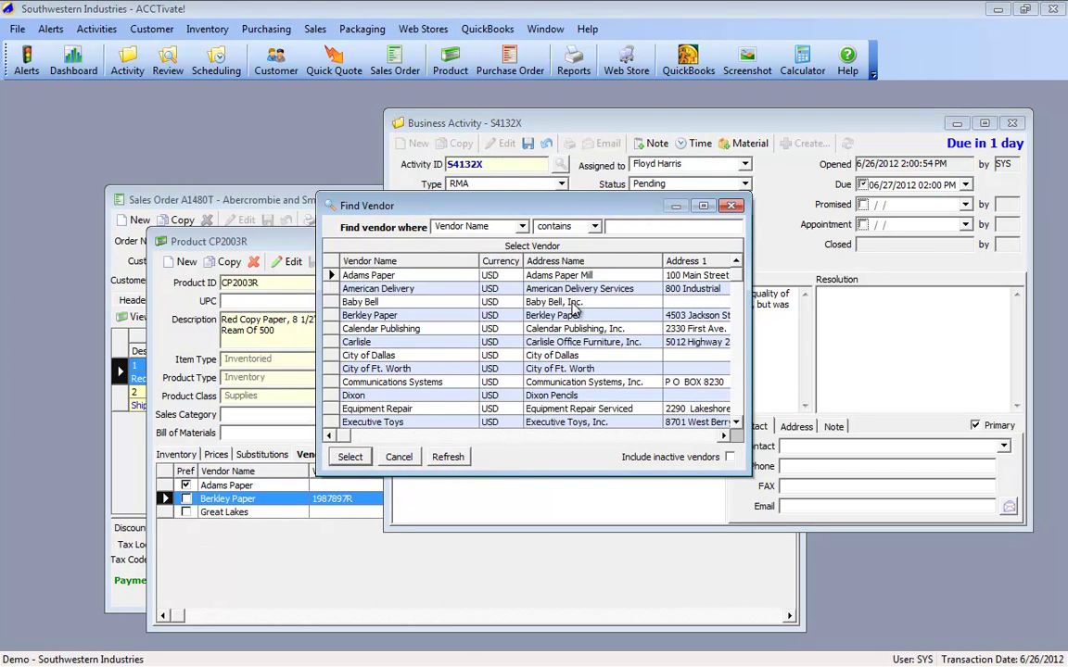
text(berk)
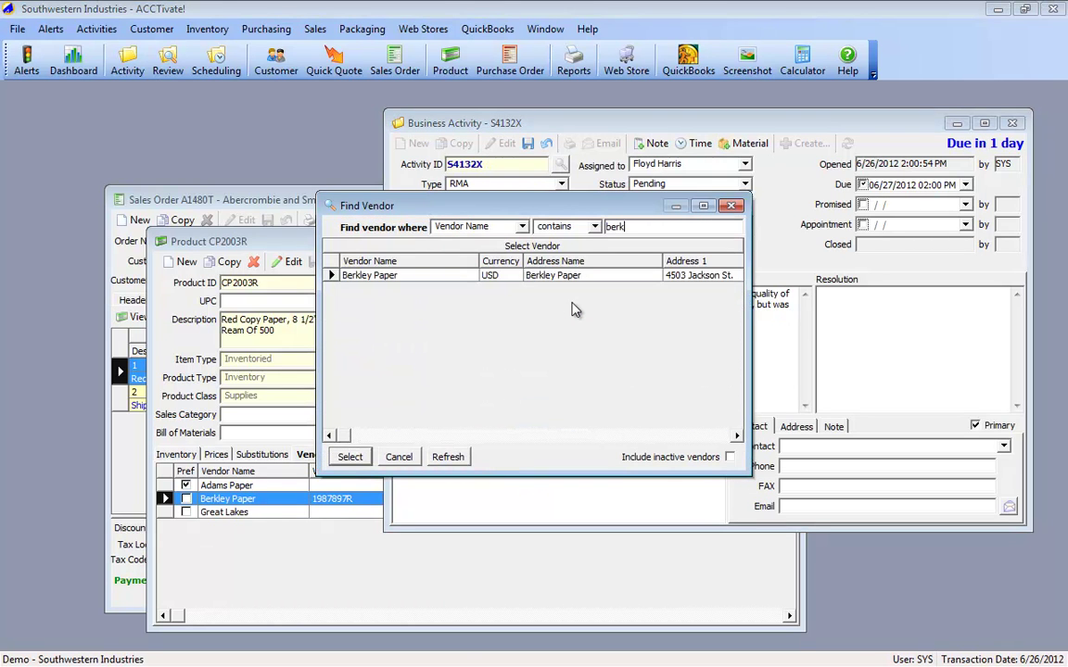
key(Return)
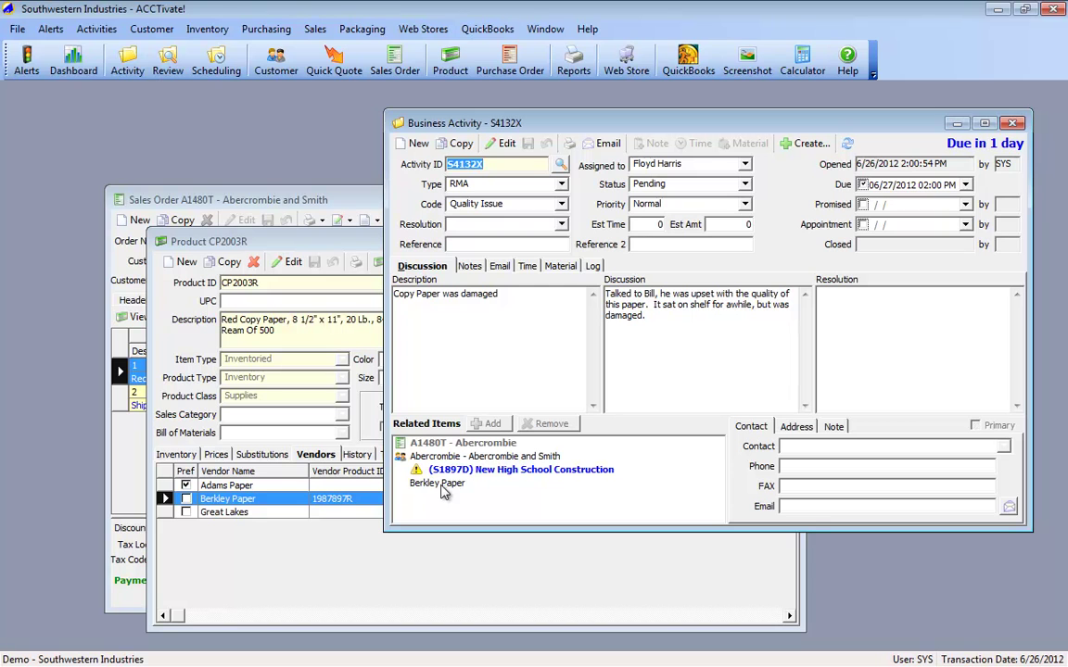
Step: Show product CP2003R's order history, including its purchase orders
click(443, 456)
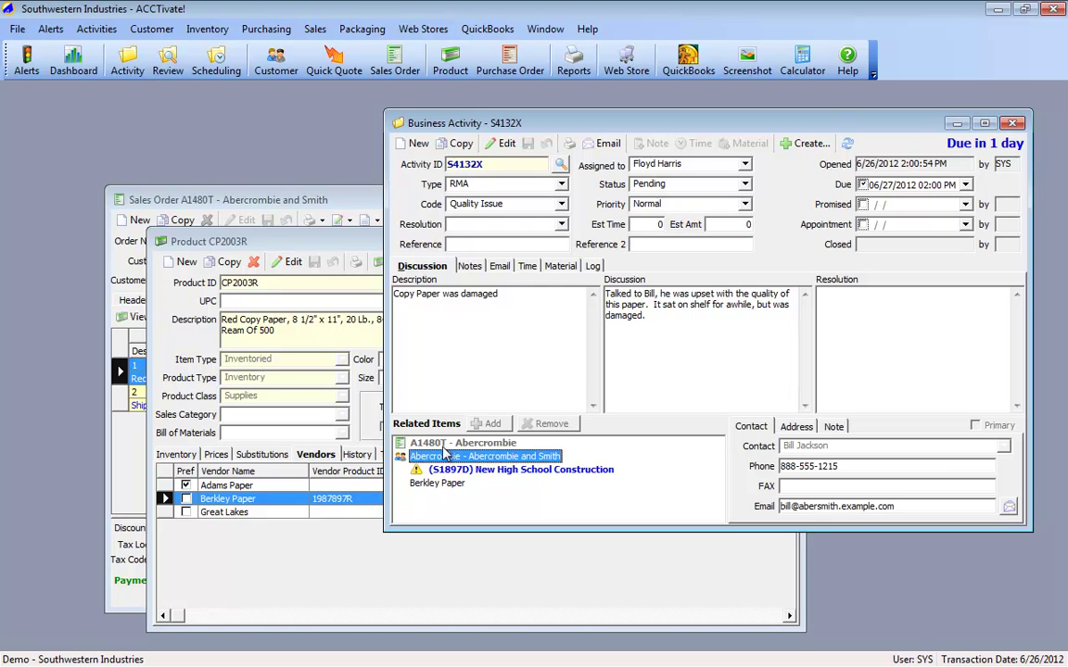
click(447, 444)
click(296, 545)
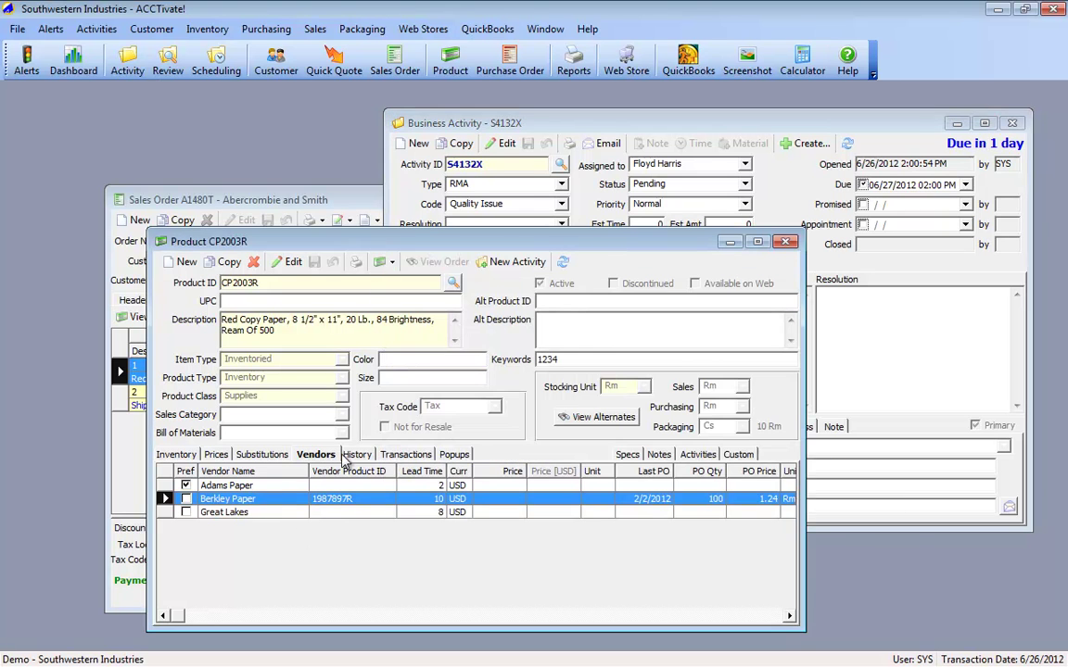
click(355, 454)
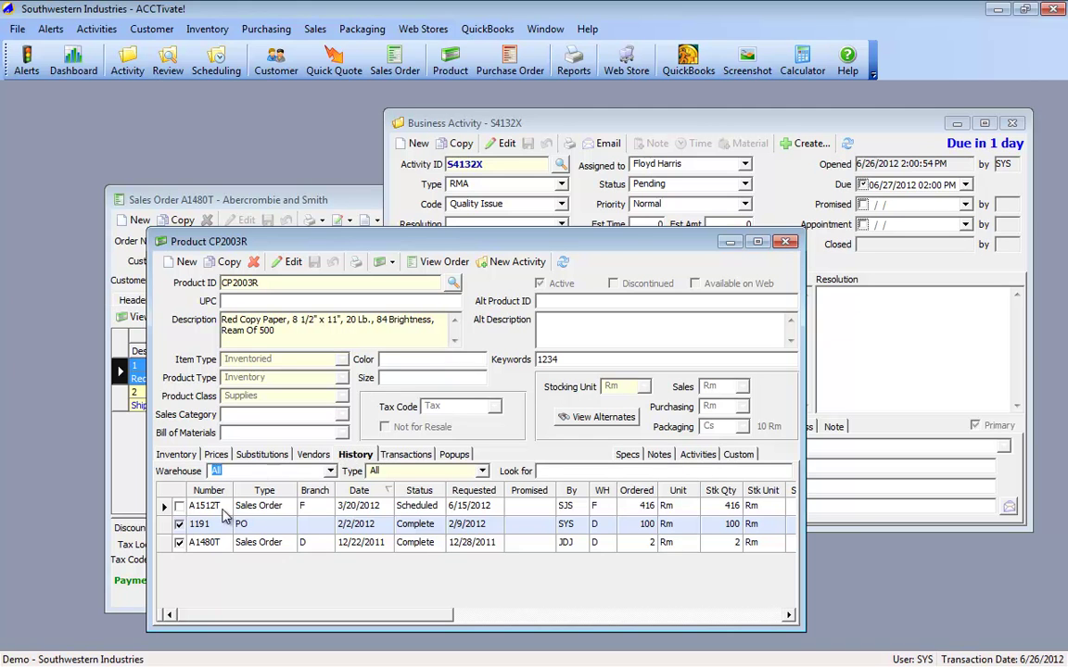
Step: Link purchase order 1191 to activity S4132X, including POs of all statuses
click(163, 525)
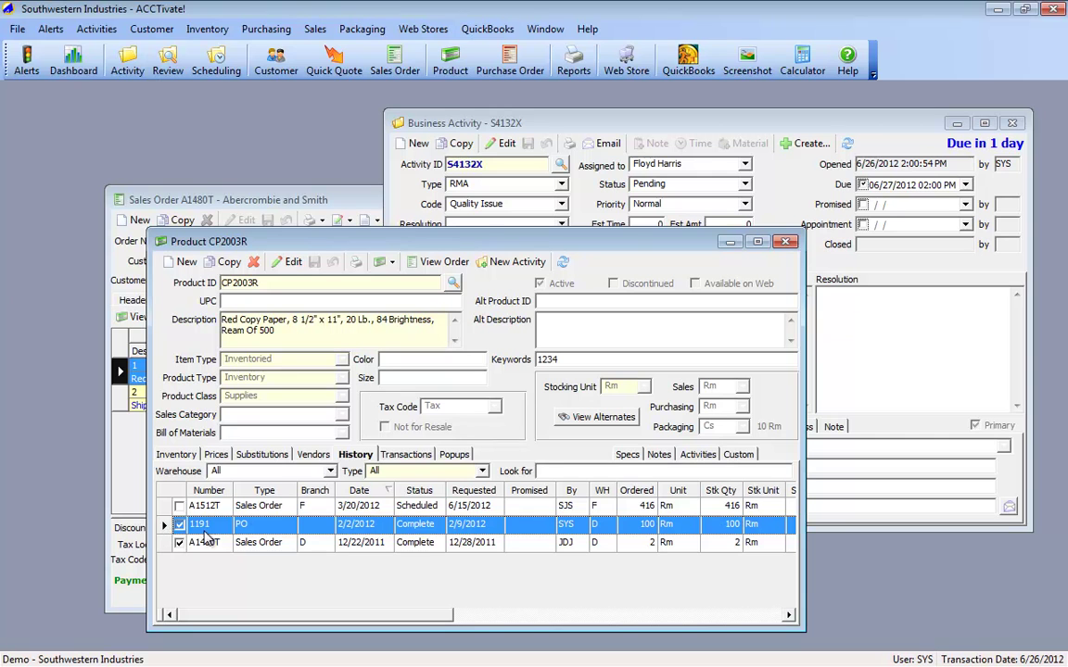
click(945, 357)
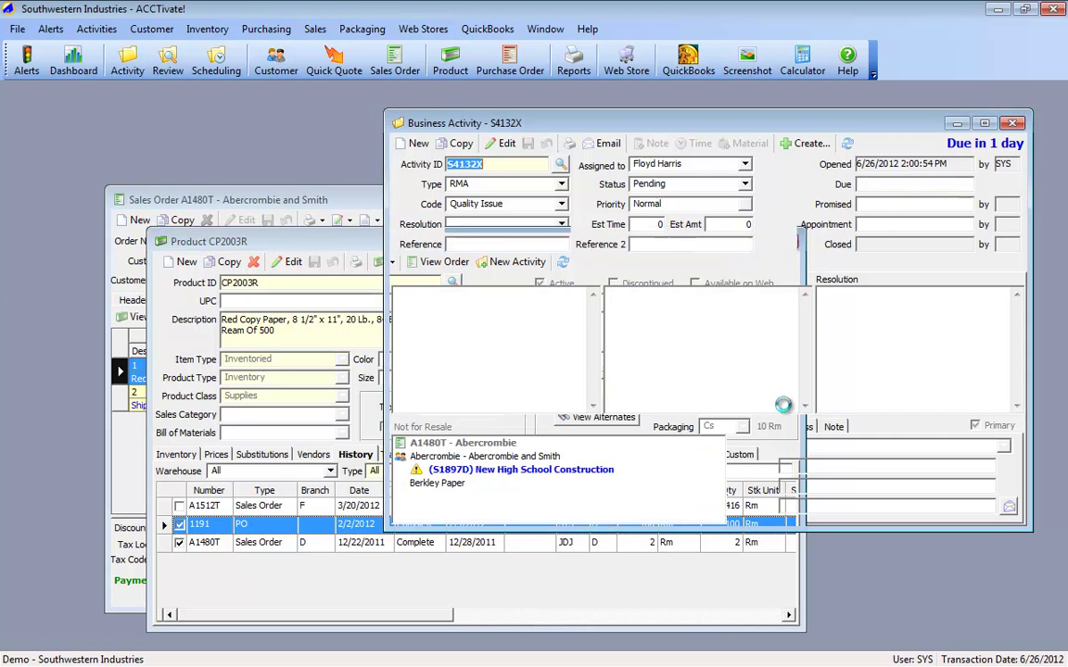
click(489, 423)
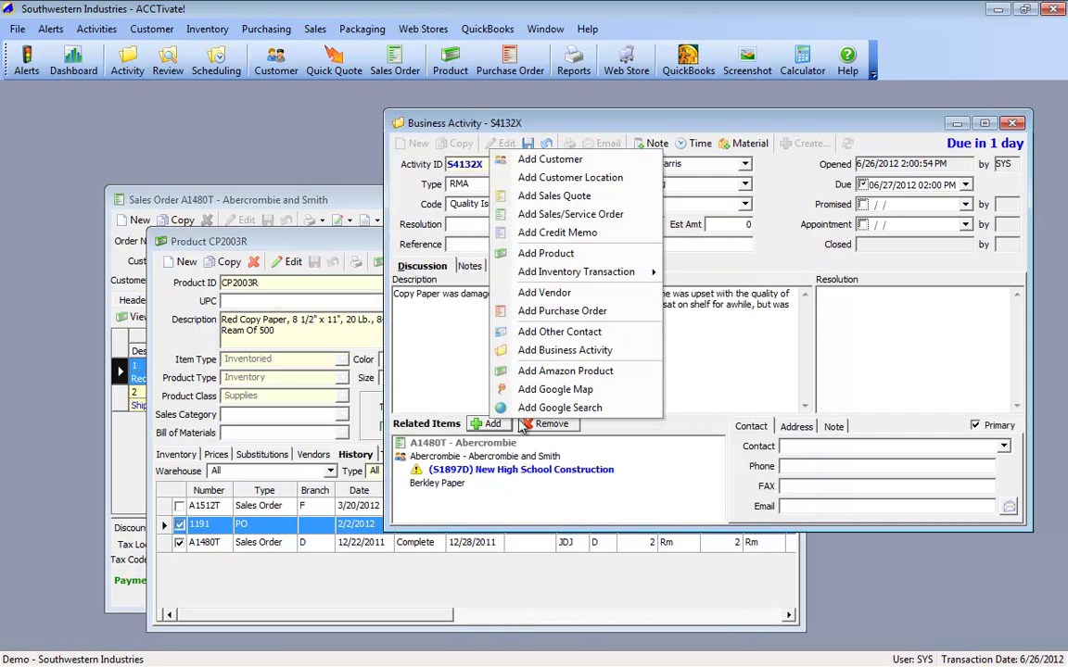
click(496, 311)
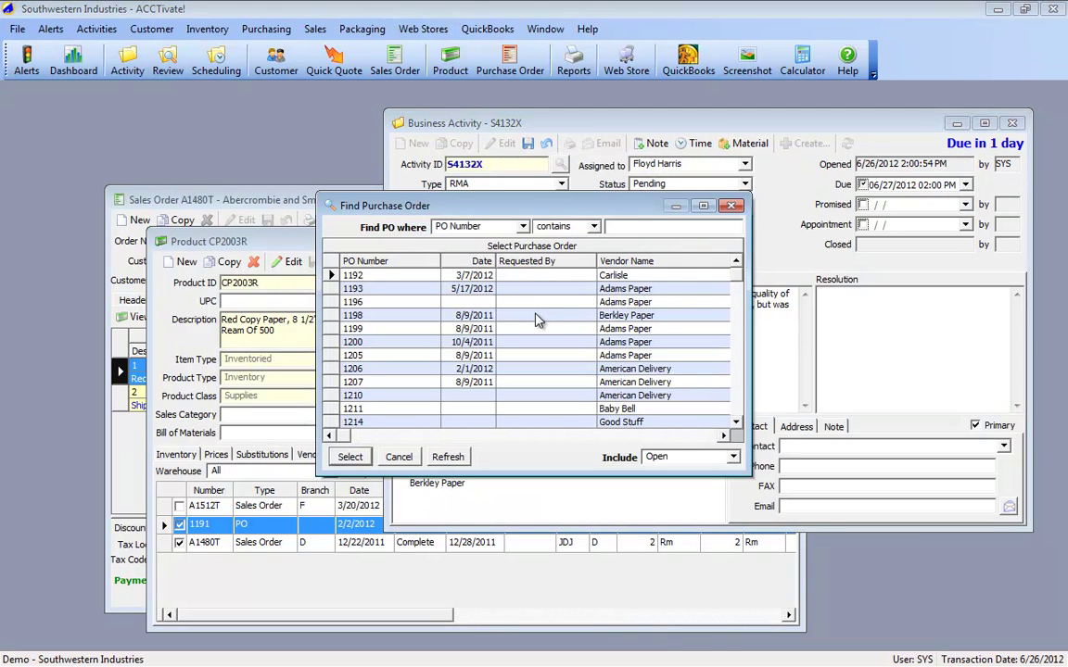
click(704, 457)
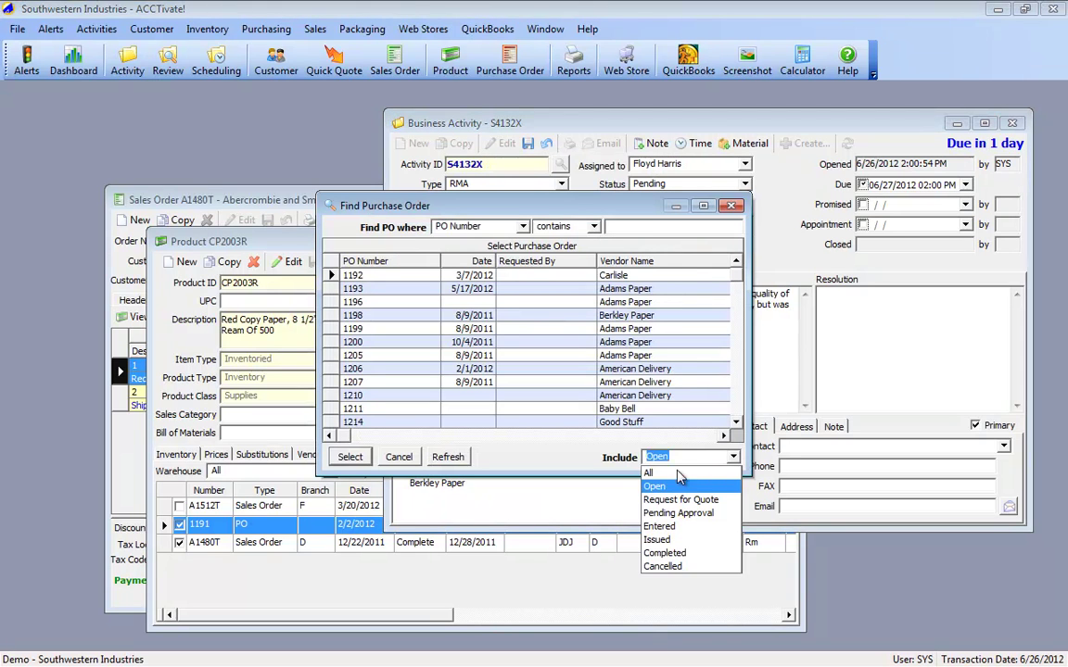
click(653, 469)
double_click(345, 275)
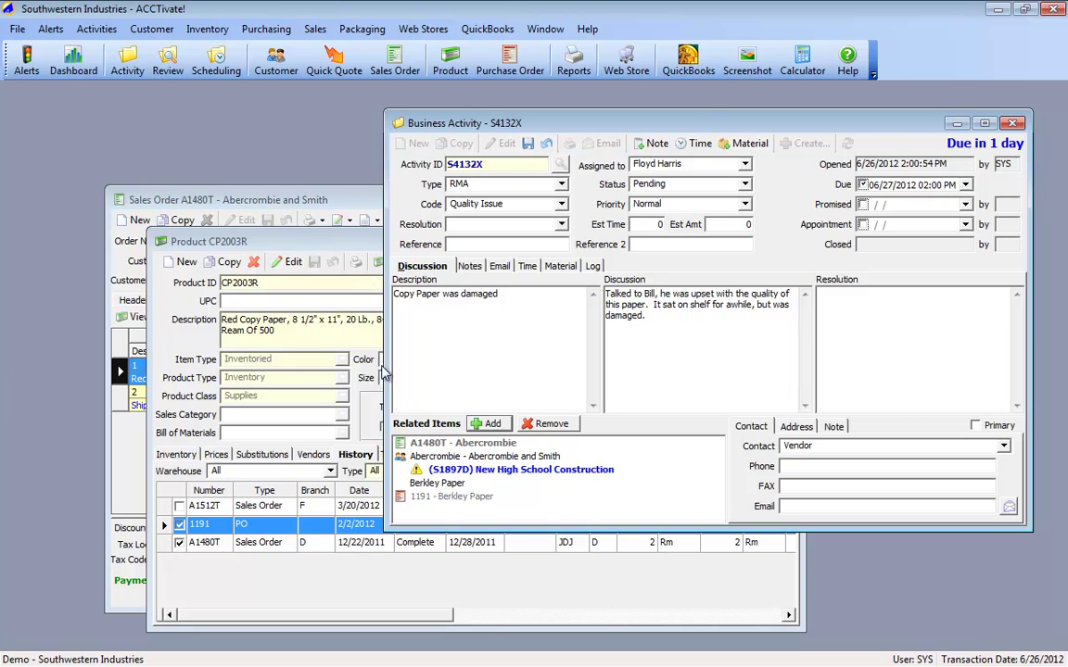
Step: Remove the separate Berkley Paper vendor entry from the related items
click(447, 496)
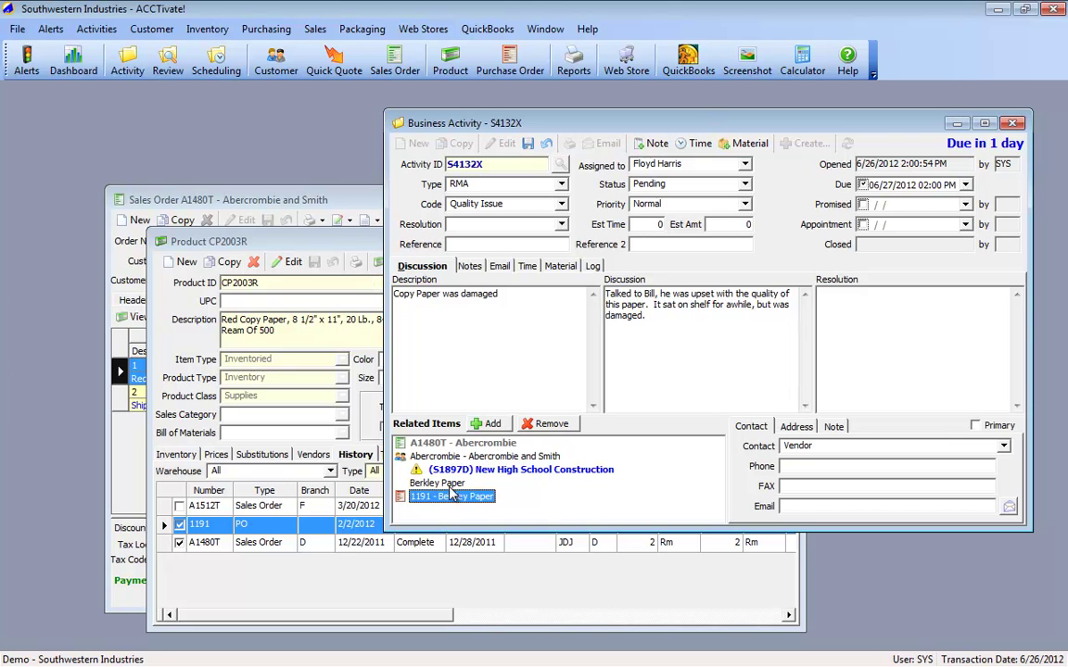
click(550, 425)
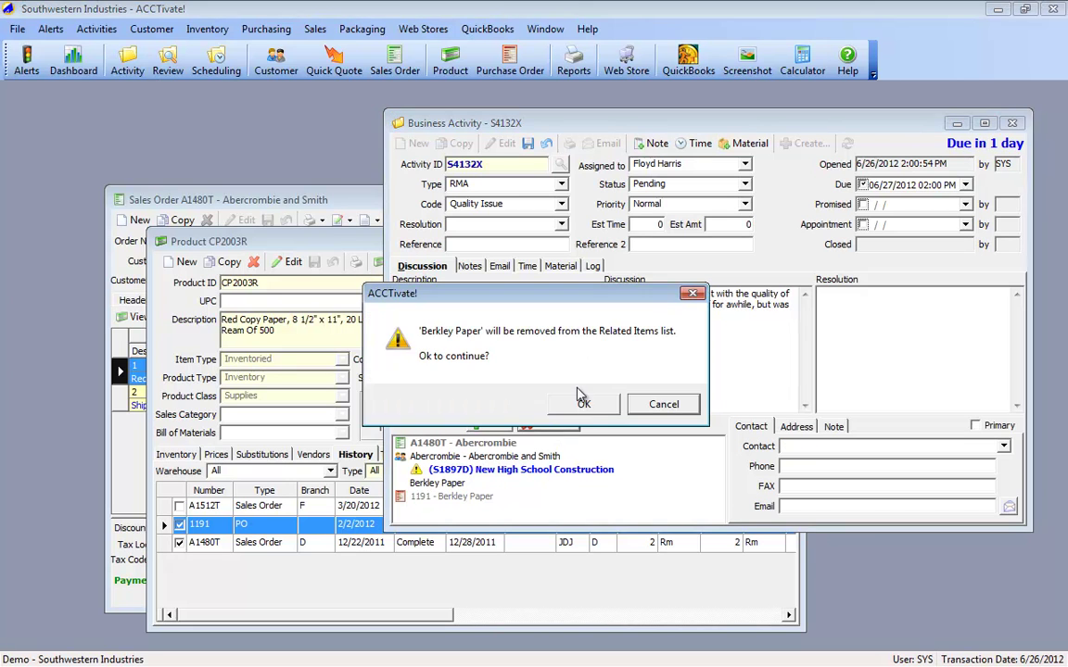
click(584, 404)
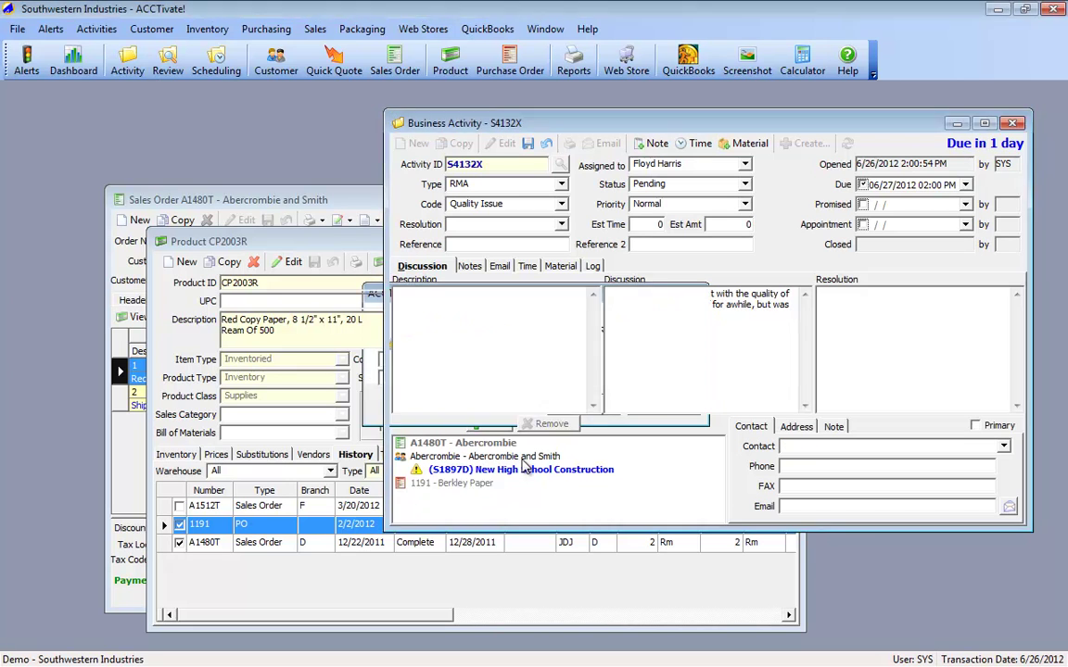
click(444, 444)
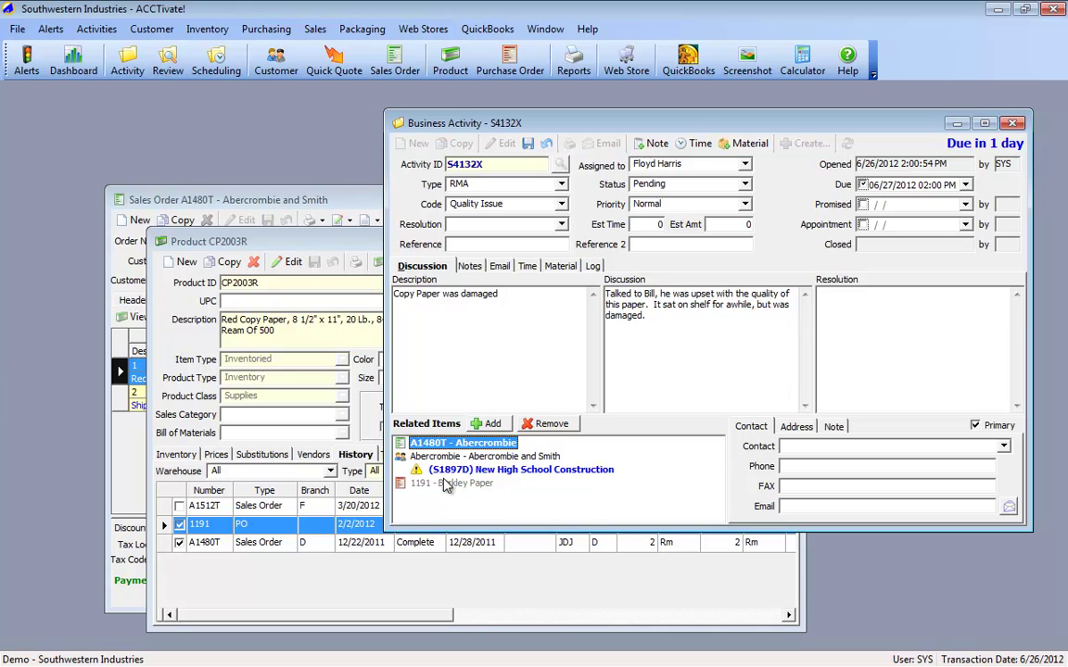
click(423, 486)
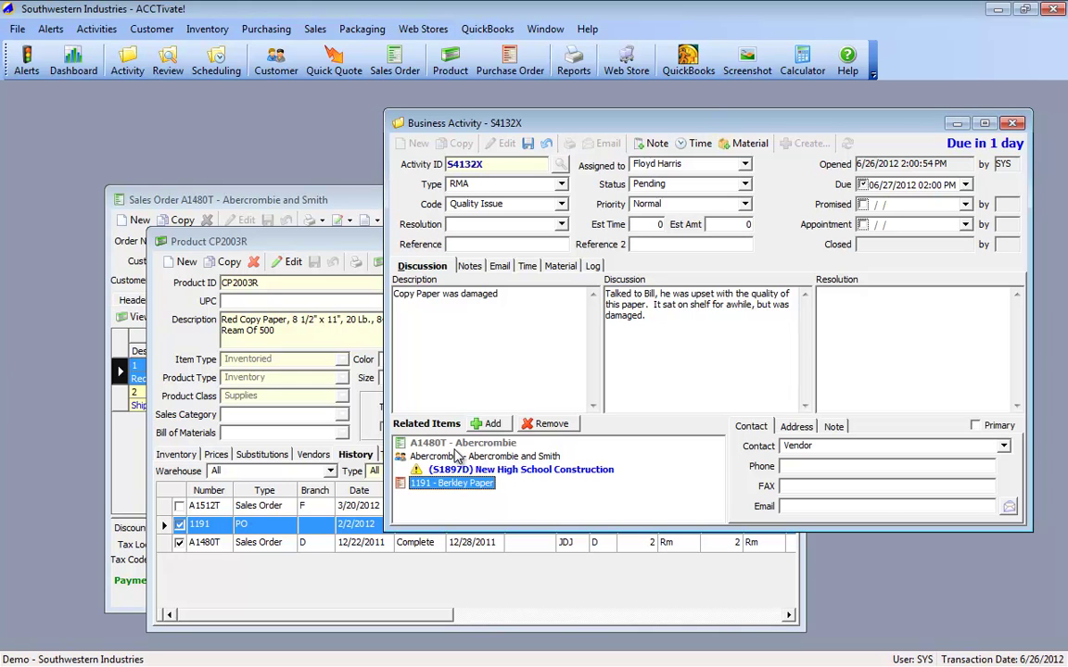
click(460, 457)
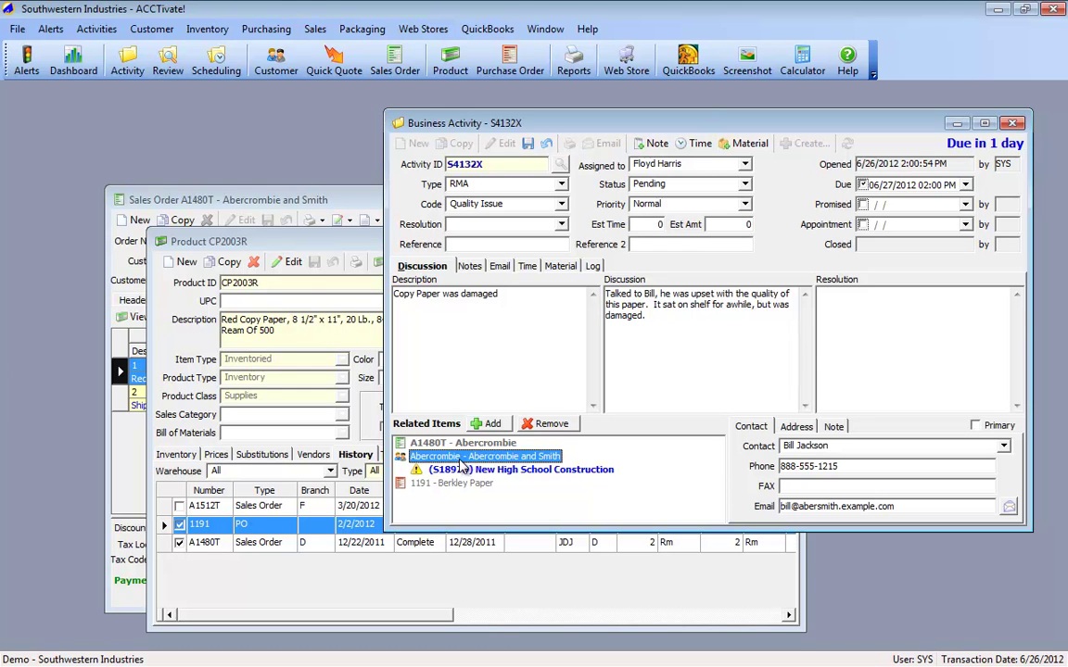
double_click(461, 458)
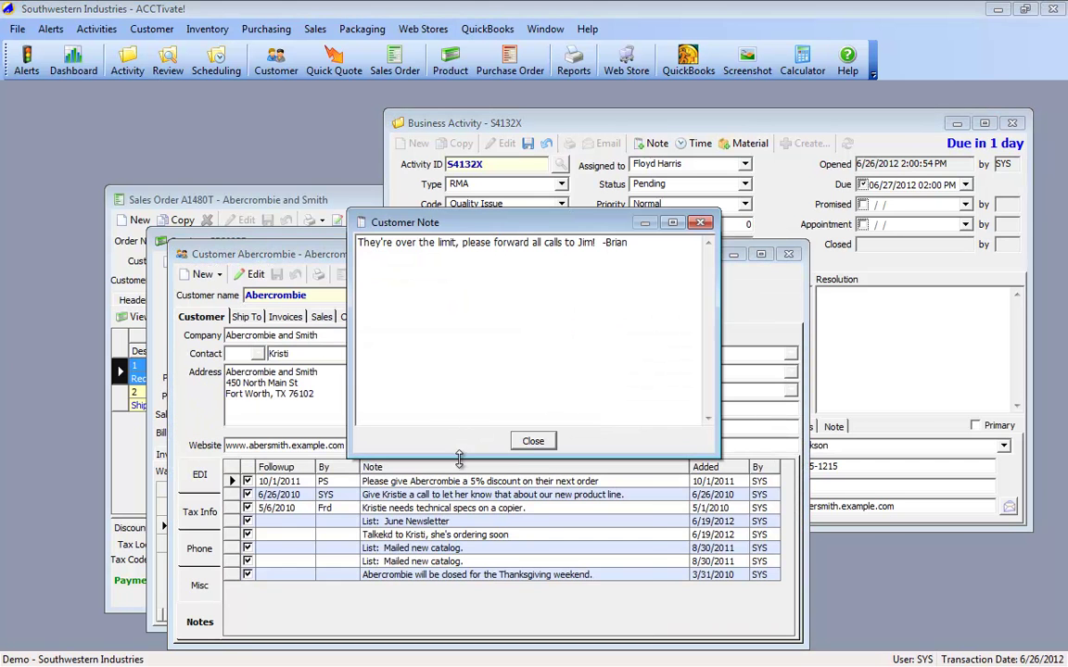
click(541, 443)
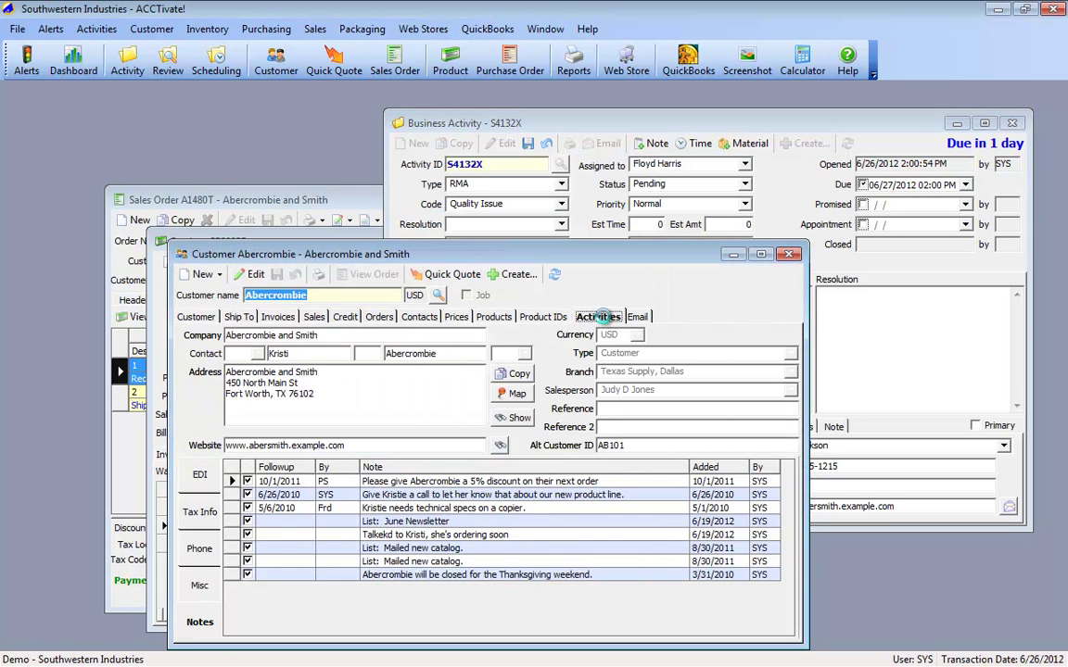
click(596, 317)
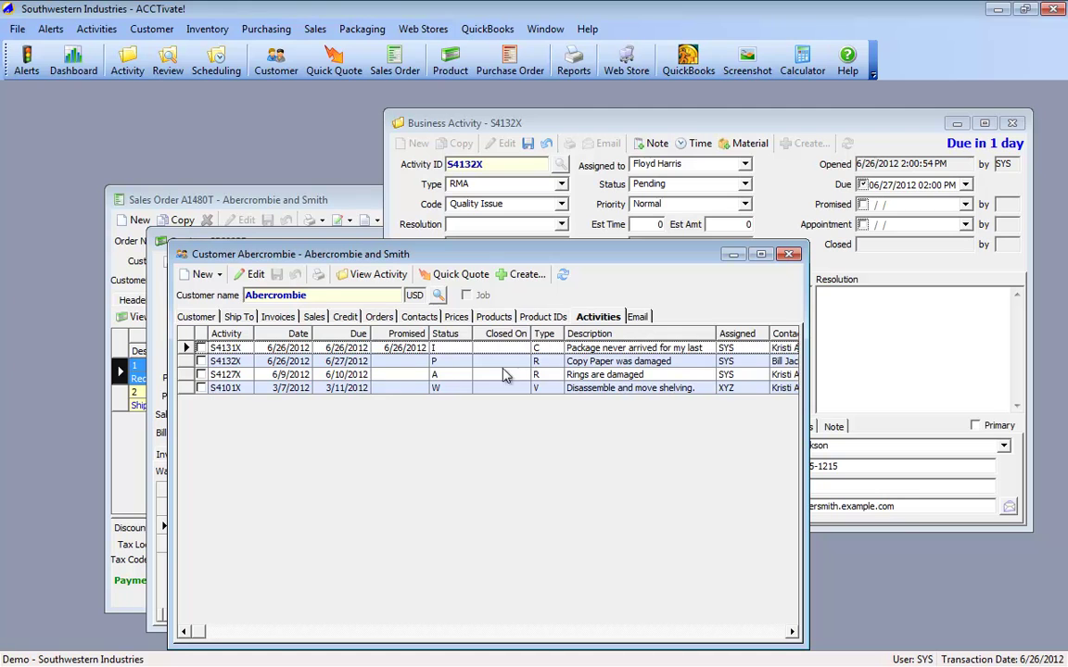
click(189, 361)
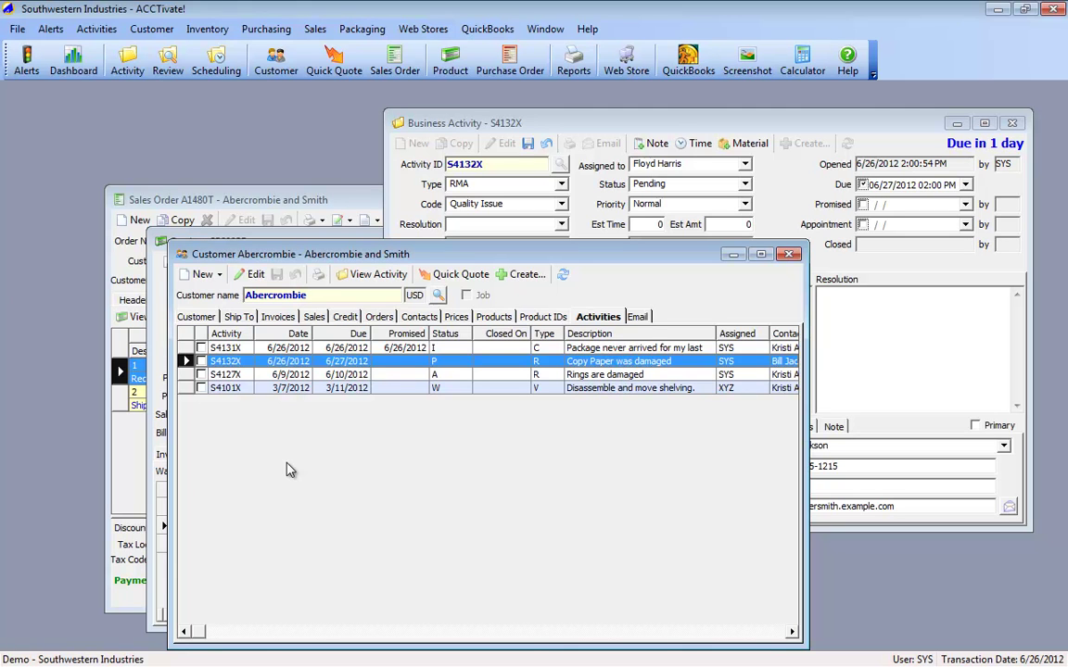
click(789, 254)
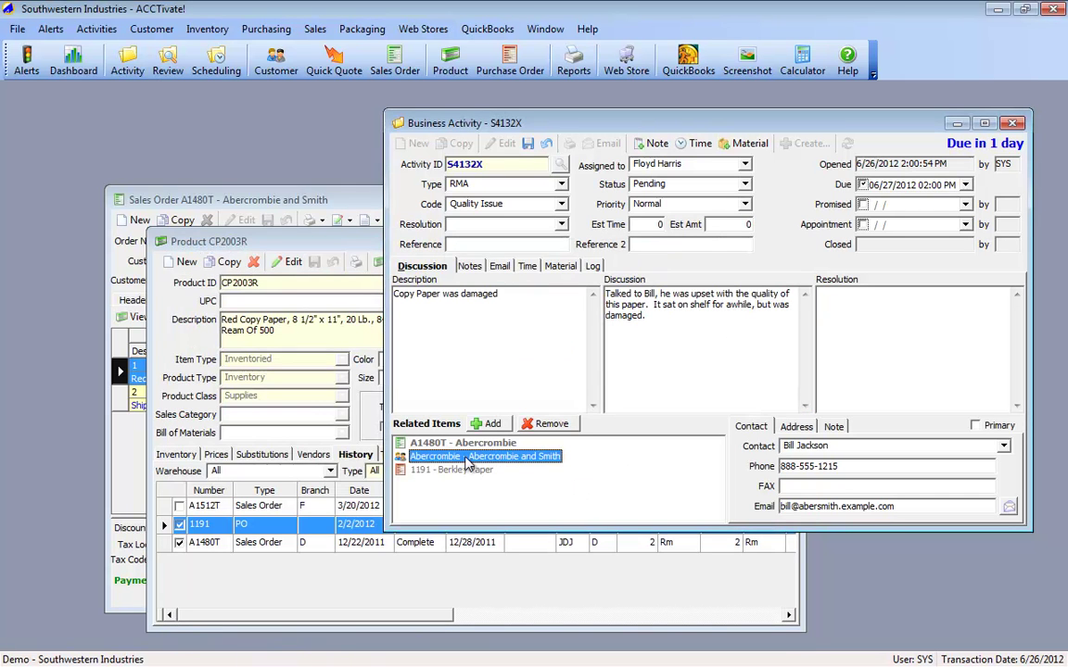
Step: Add and save the note 'Talked to Berkeley, they recognize the problem.' on the activity
click(471, 444)
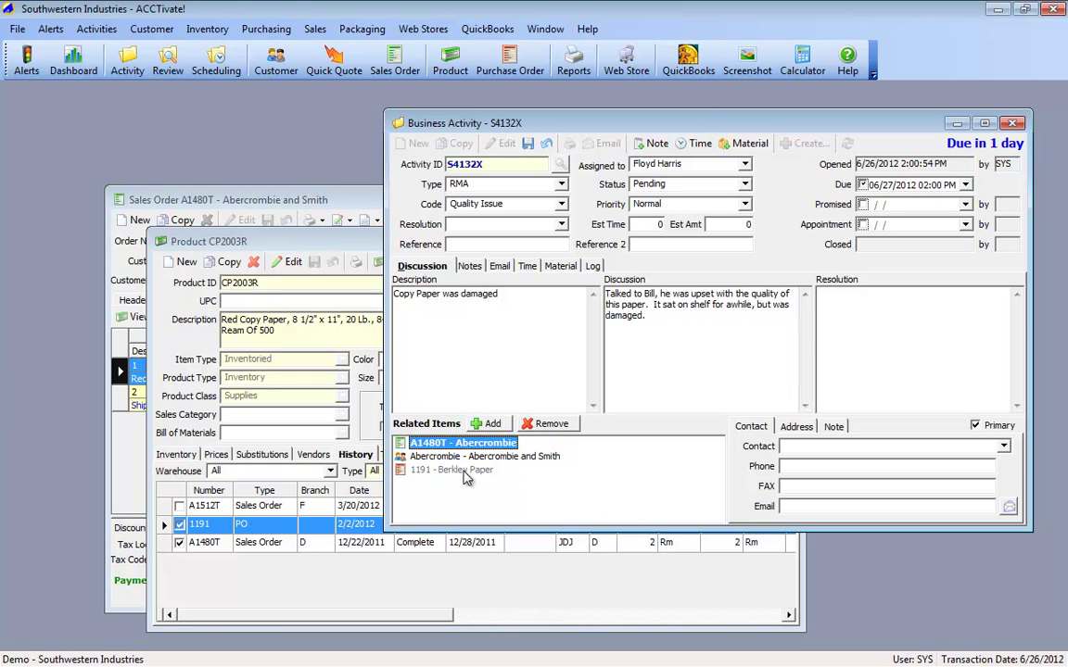
click(465, 472)
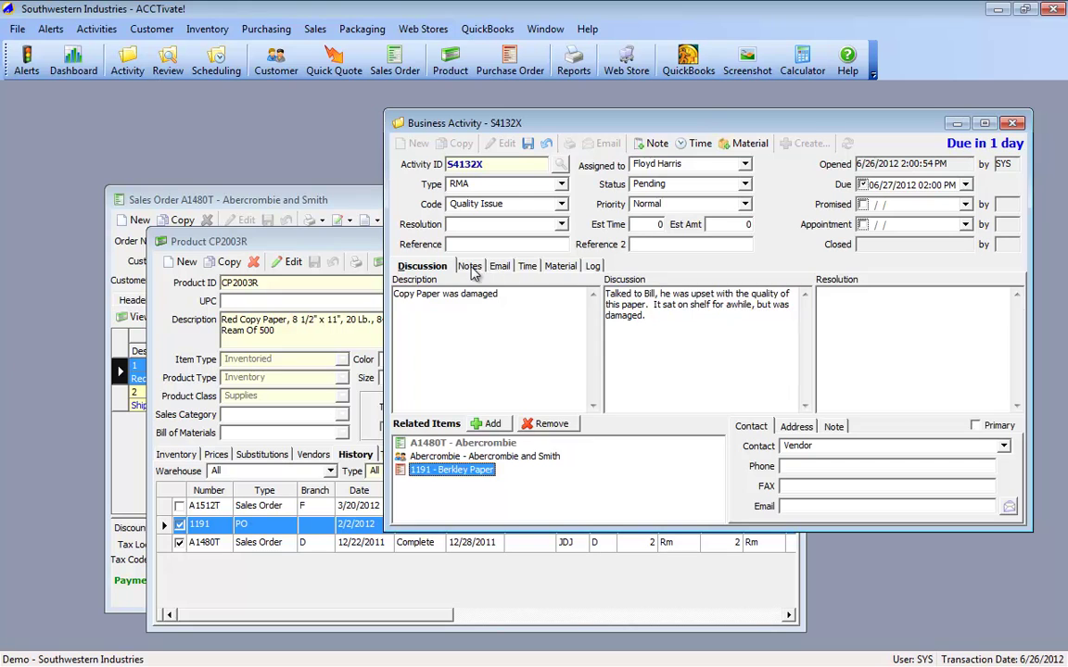
click(469, 267)
click(652, 143)
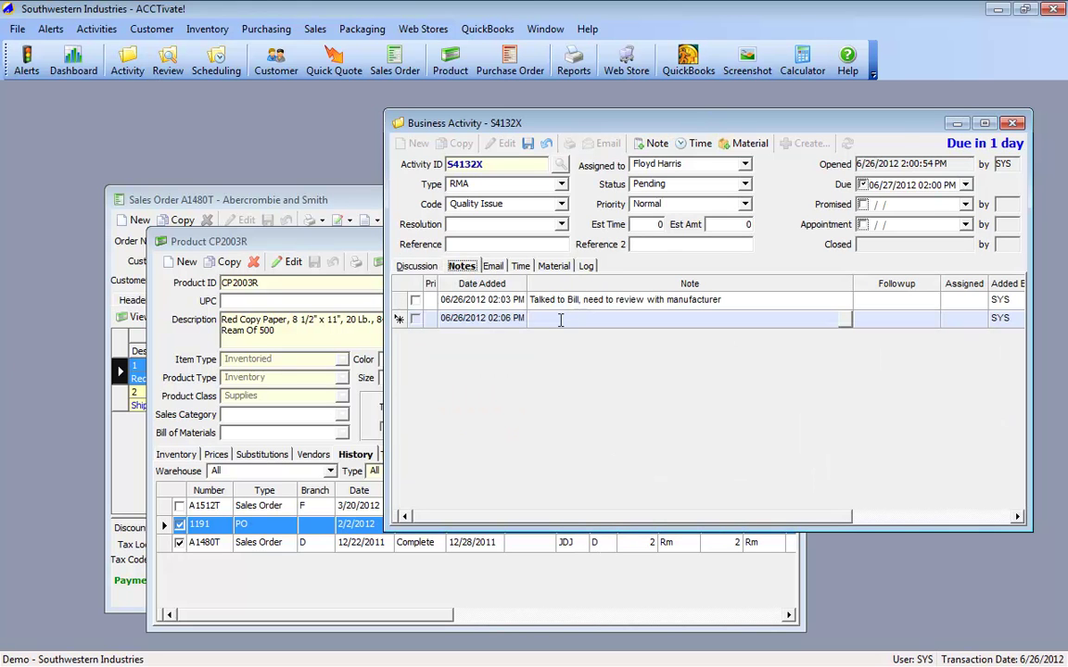
text(Talked to Berkeley)
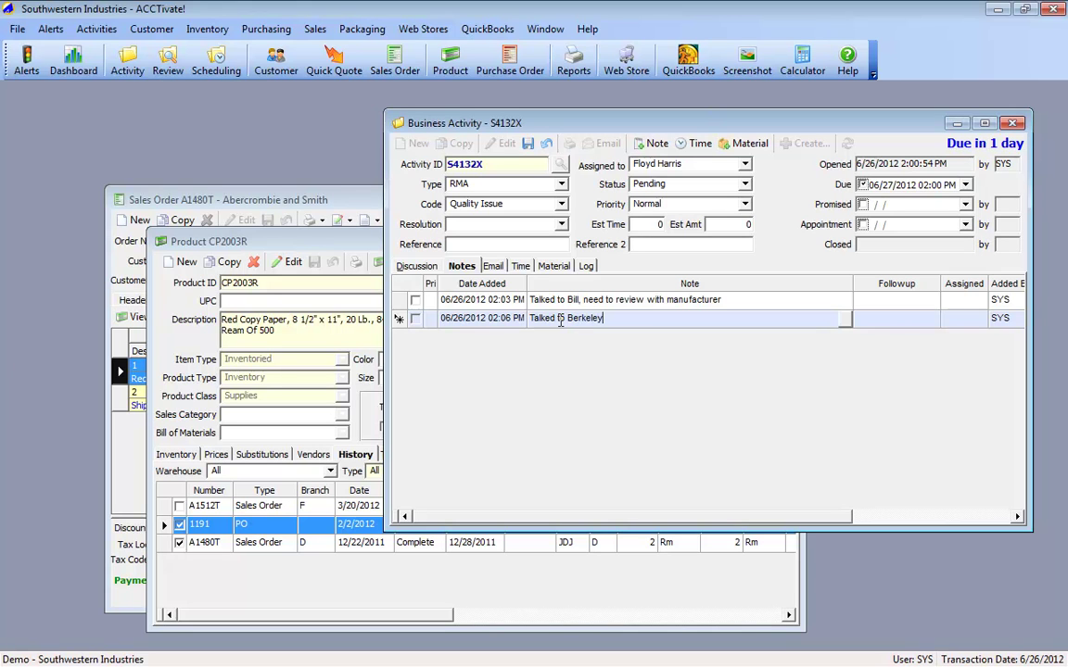
text(, they recognize the problem.)
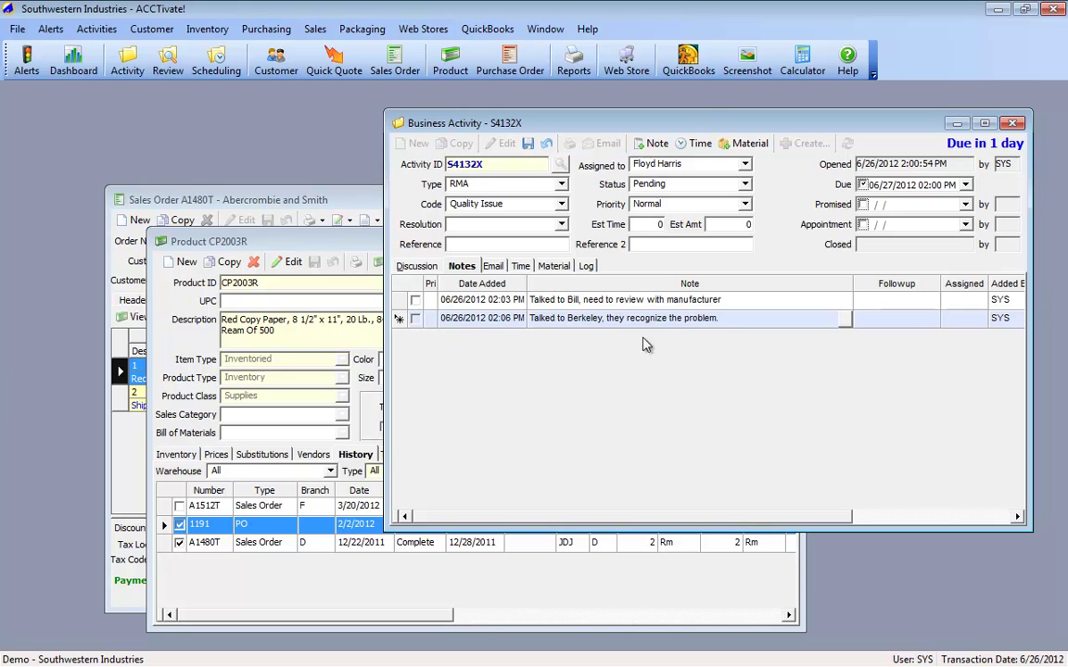
key(ctrl+s)
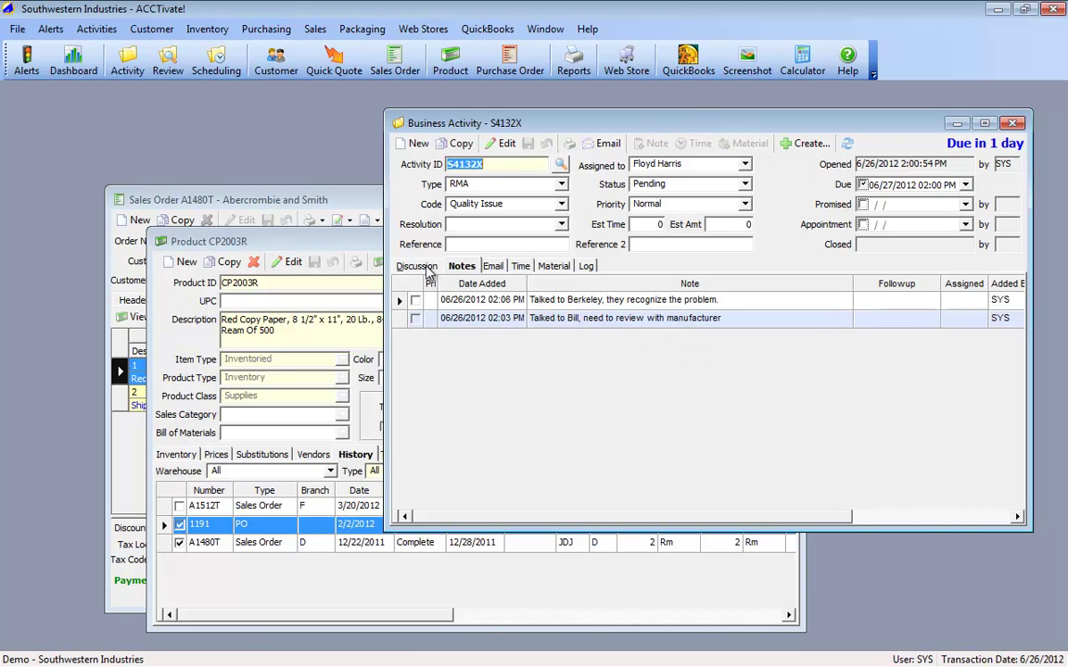
click(422, 267)
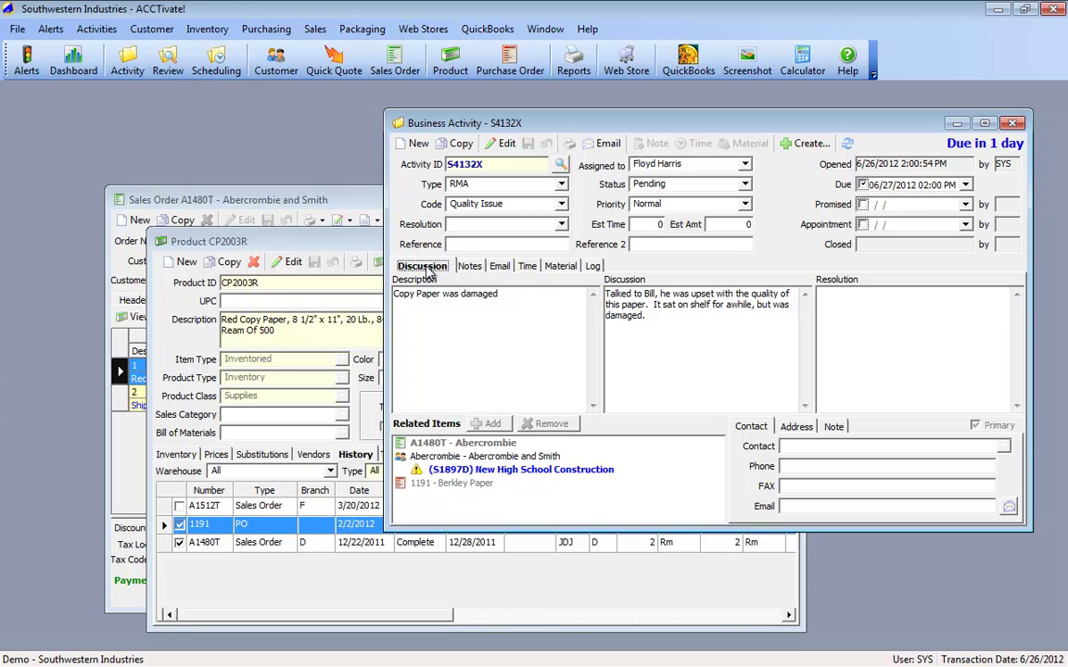
click(454, 443)
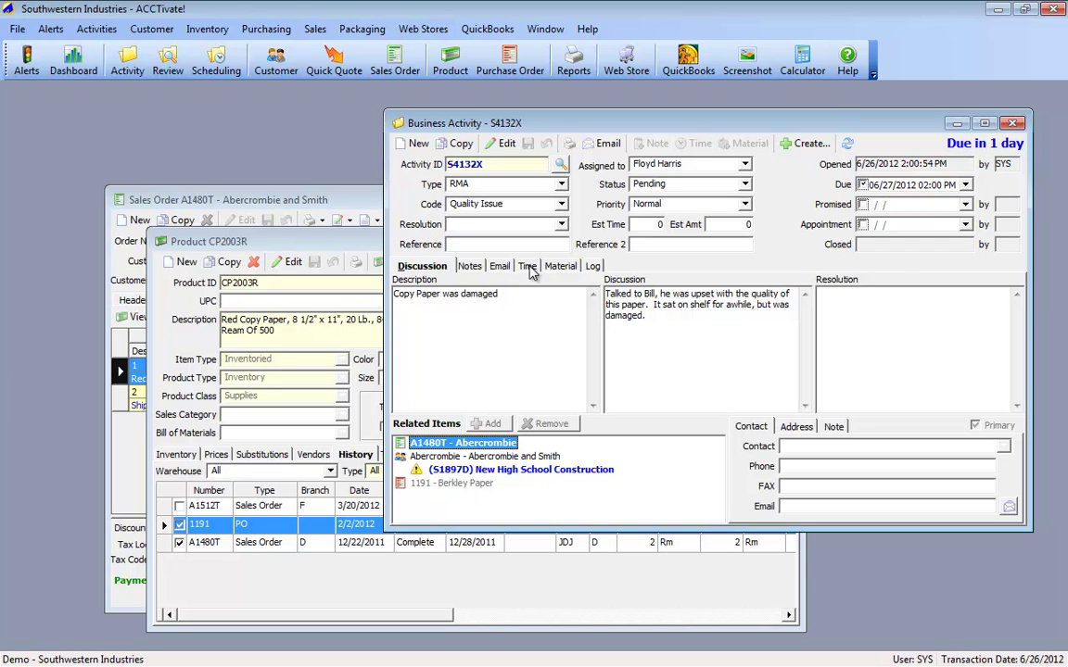
click(528, 266)
click(559, 266)
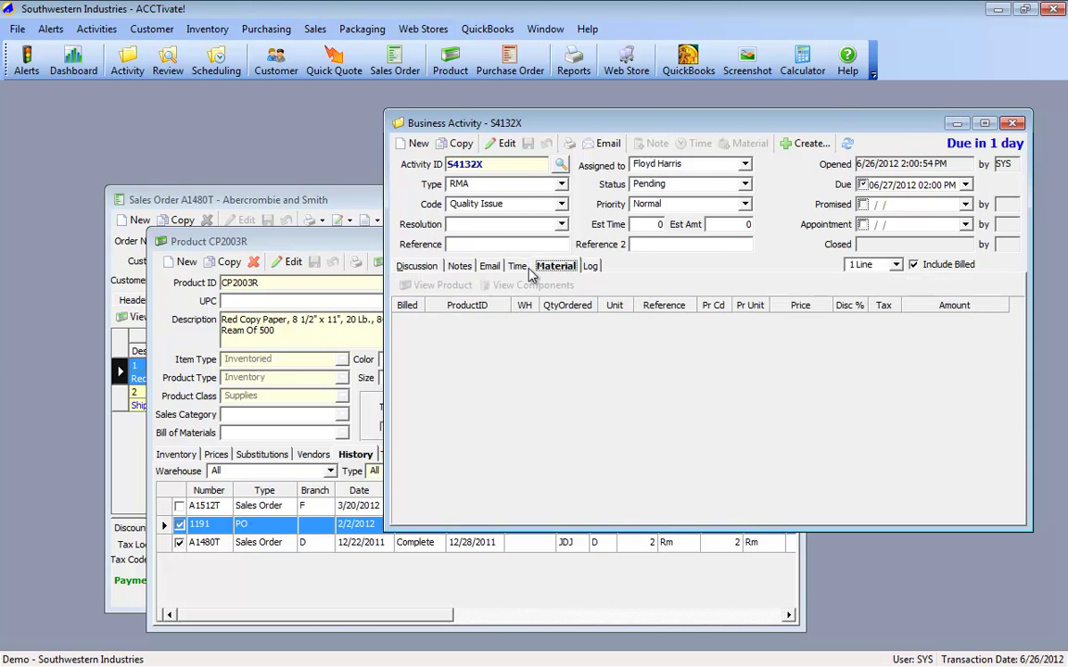
click(419, 267)
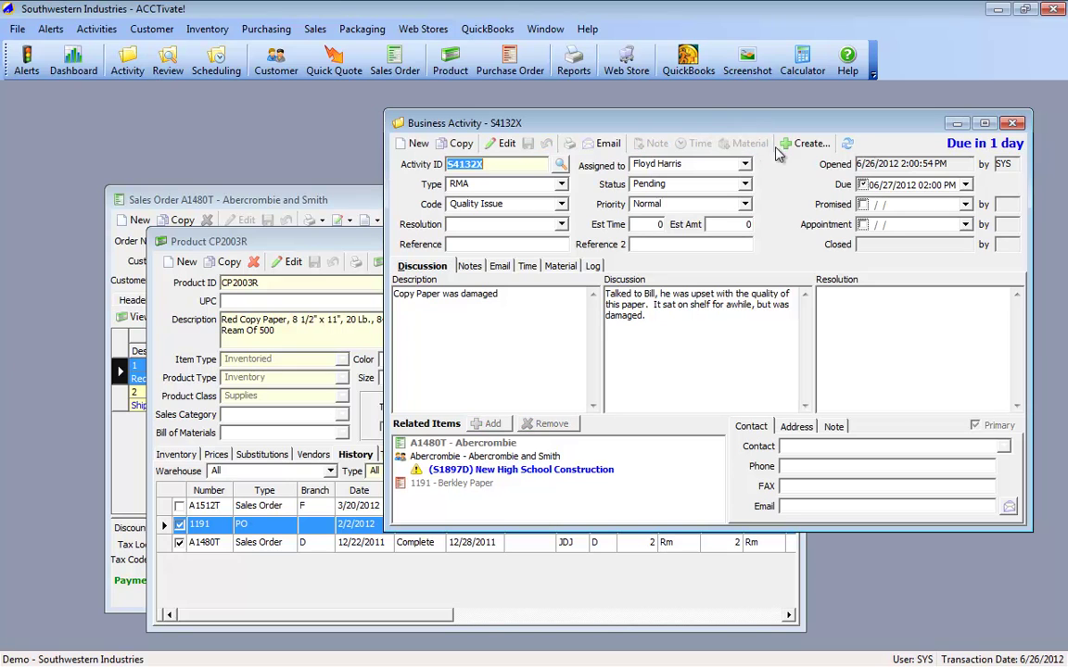
Step: Start a new credit memo for customer Abercrombie from the activity's related items
click(805, 146)
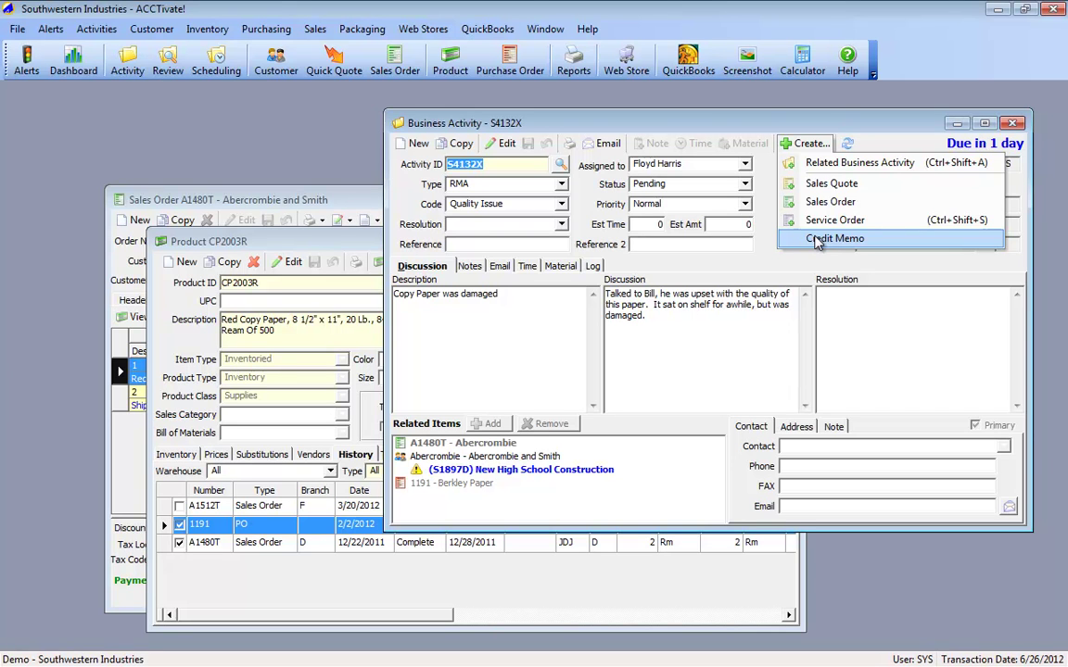
click(816, 239)
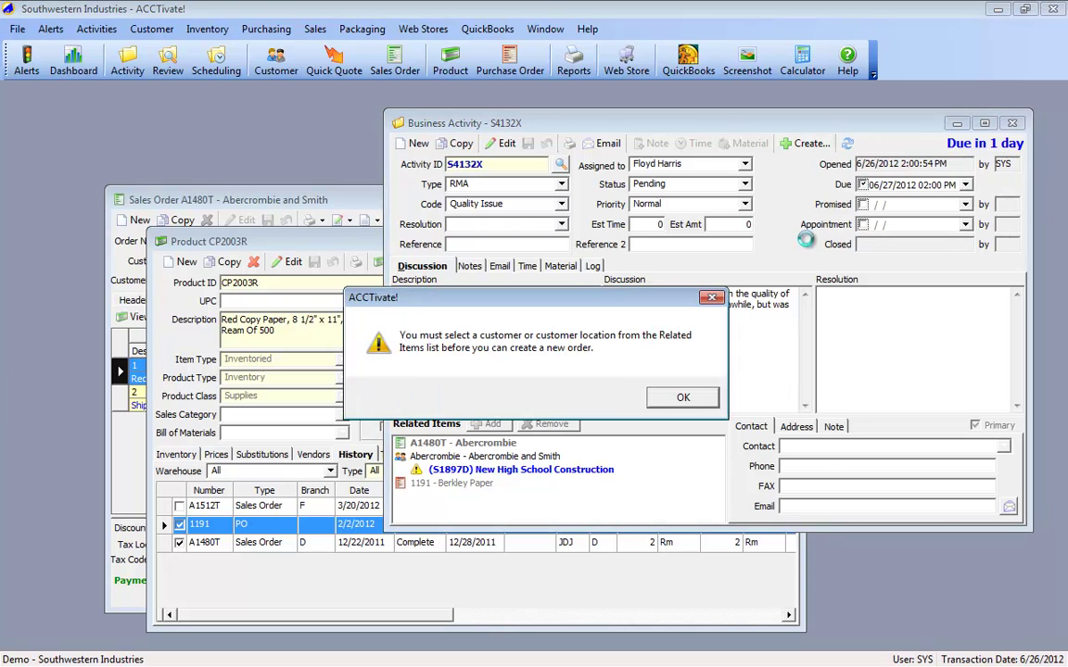
click(679, 398)
click(477, 456)
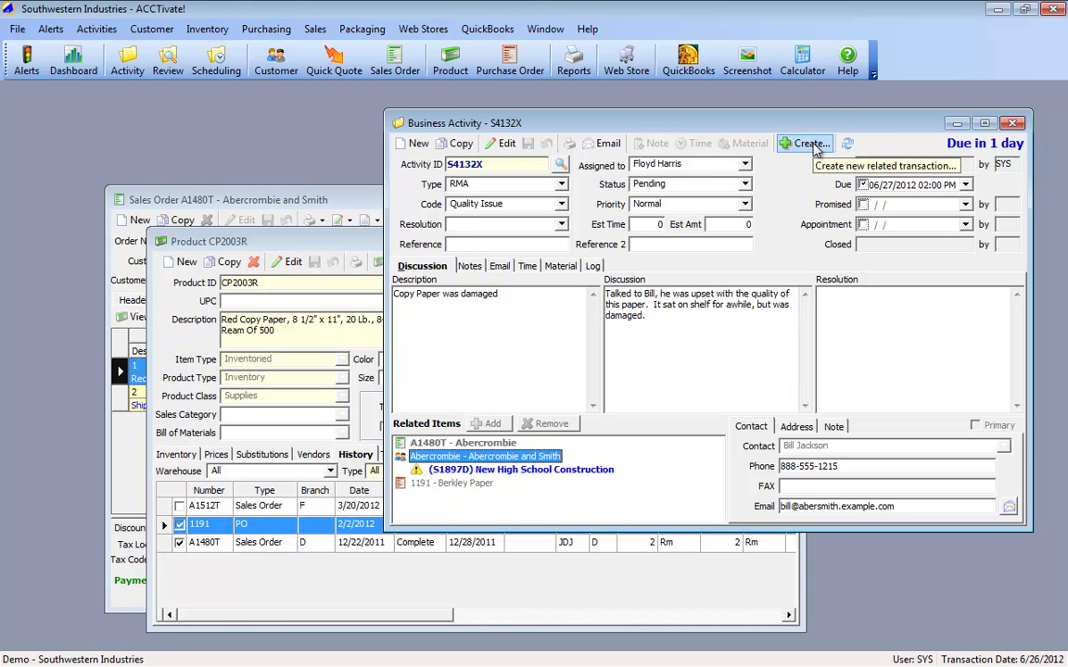
click(813, 146)
click(789, 242)
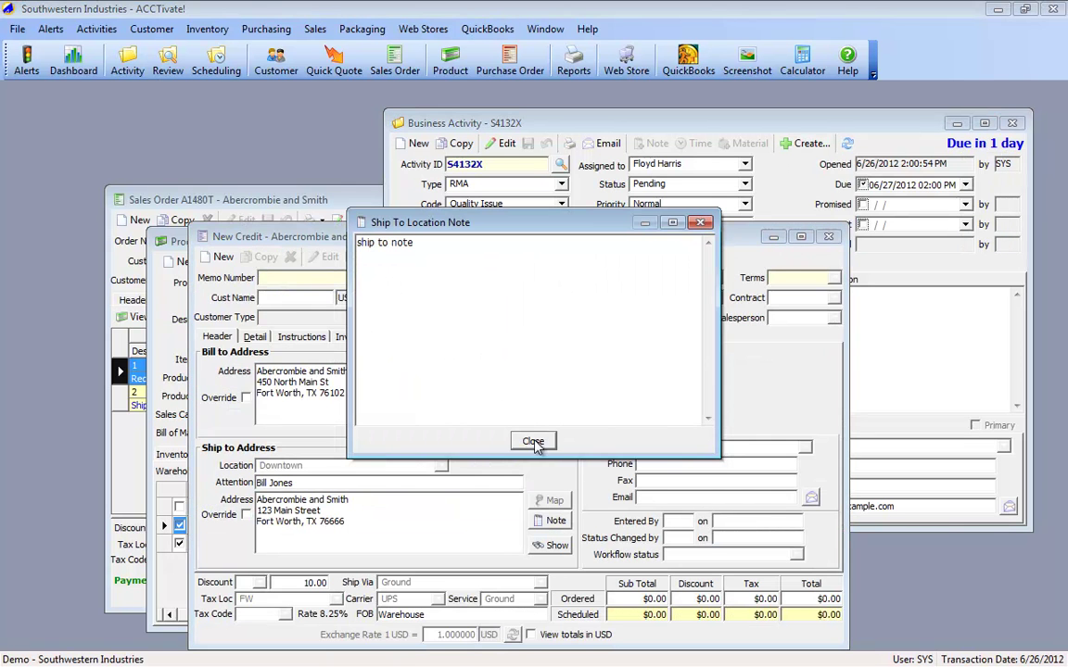
click(533, 441)
click(533, 441)
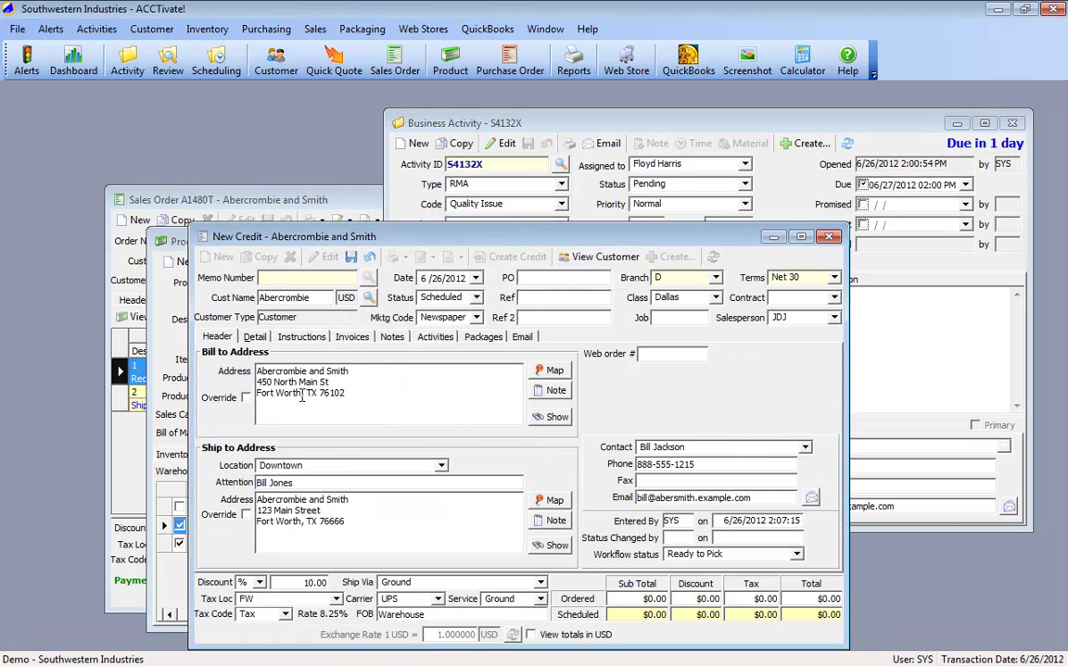
click(252, 337)
Step: Enter a credit line with quantity -2, checking original order A1480T for the product
click(296, 404)
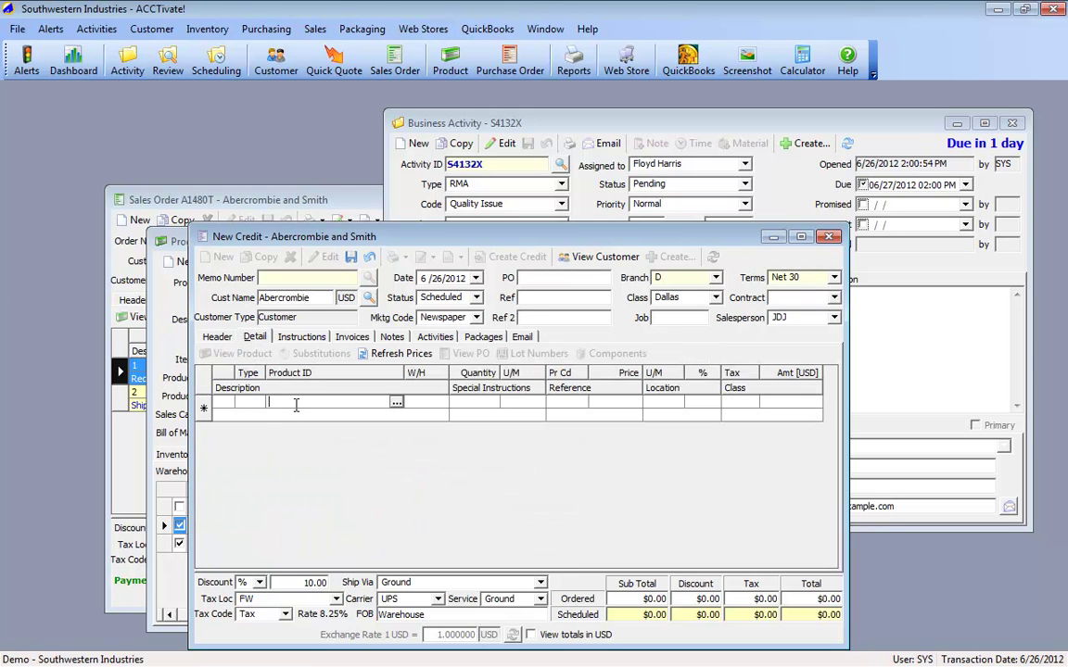
text(cp2001)
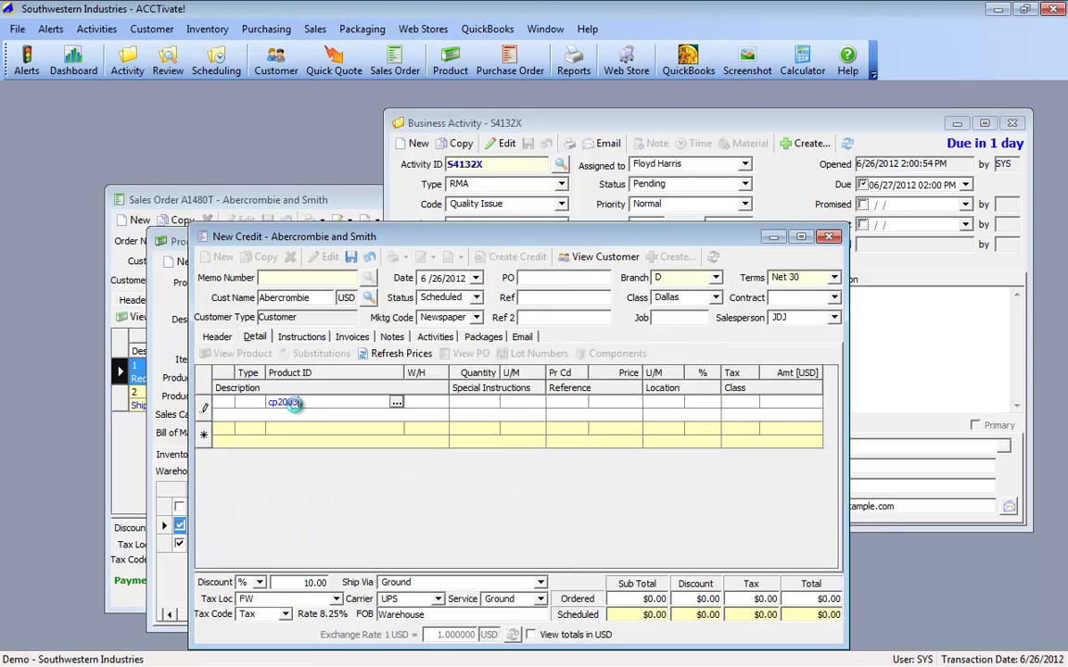
key(Tab)
key(Tab)
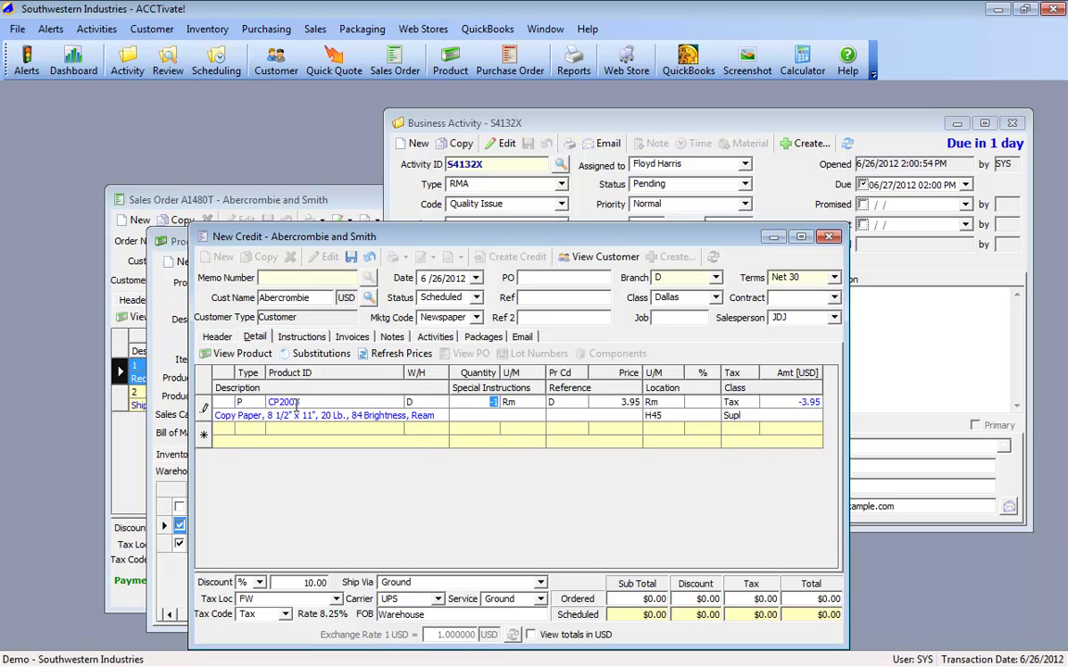
text(-2)
key(Tab)
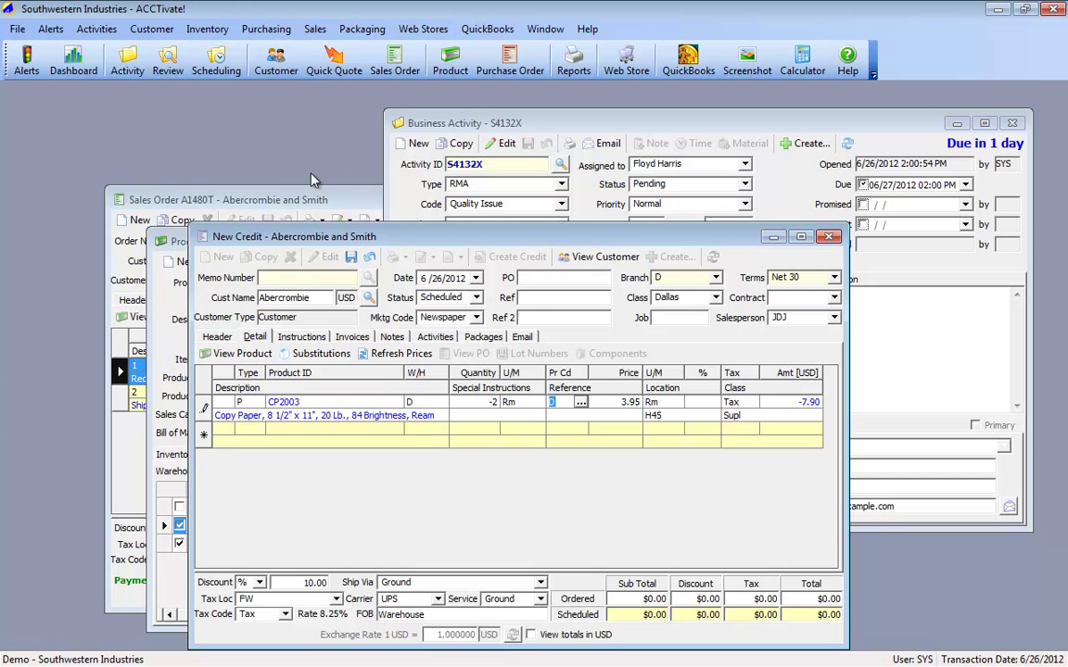
click(215, 195)
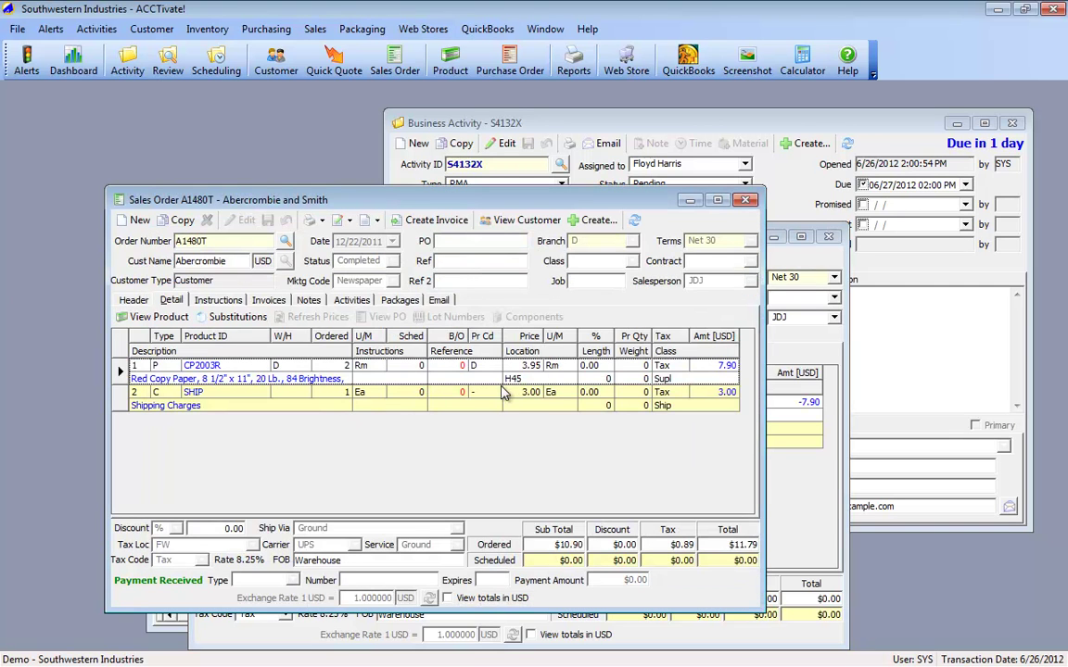
click(746, 200)
Step: Correct the line's product to CP2003R and save credit memo A1528T totalling ($7.70)
click(321, 402)
text(R)
key(Tab)
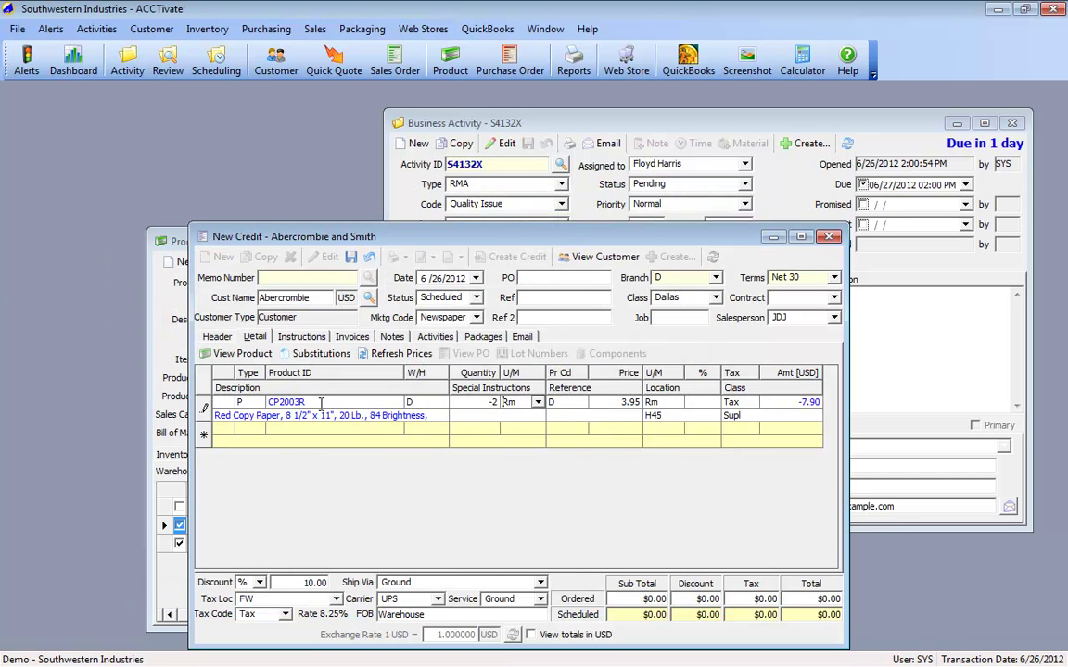
key(Tab)
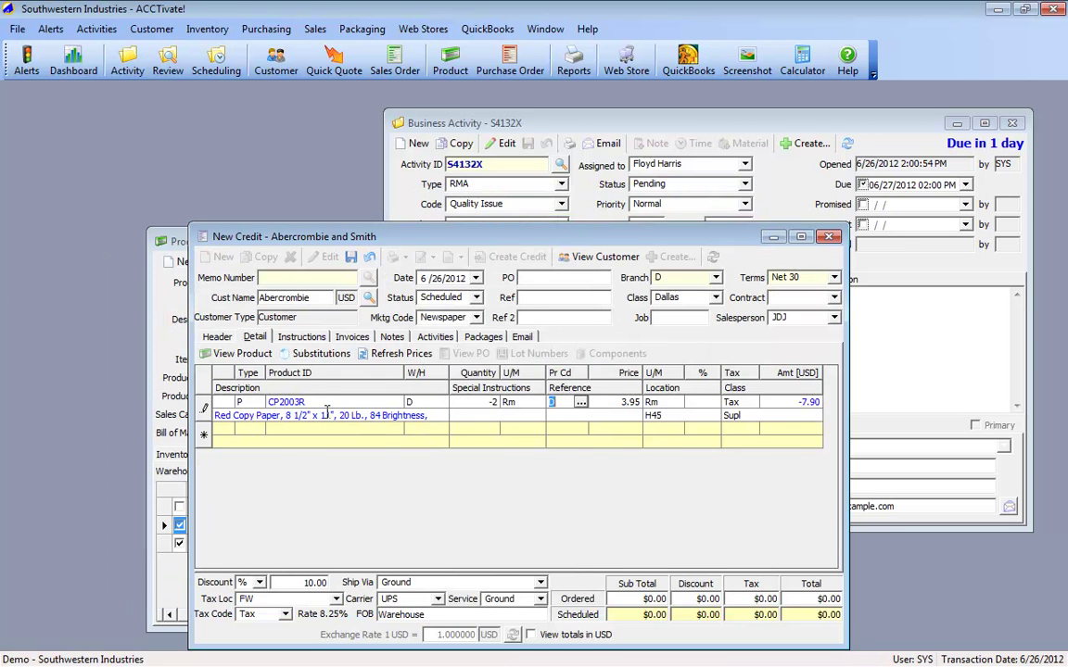
key(Tab)
click(314, 430)
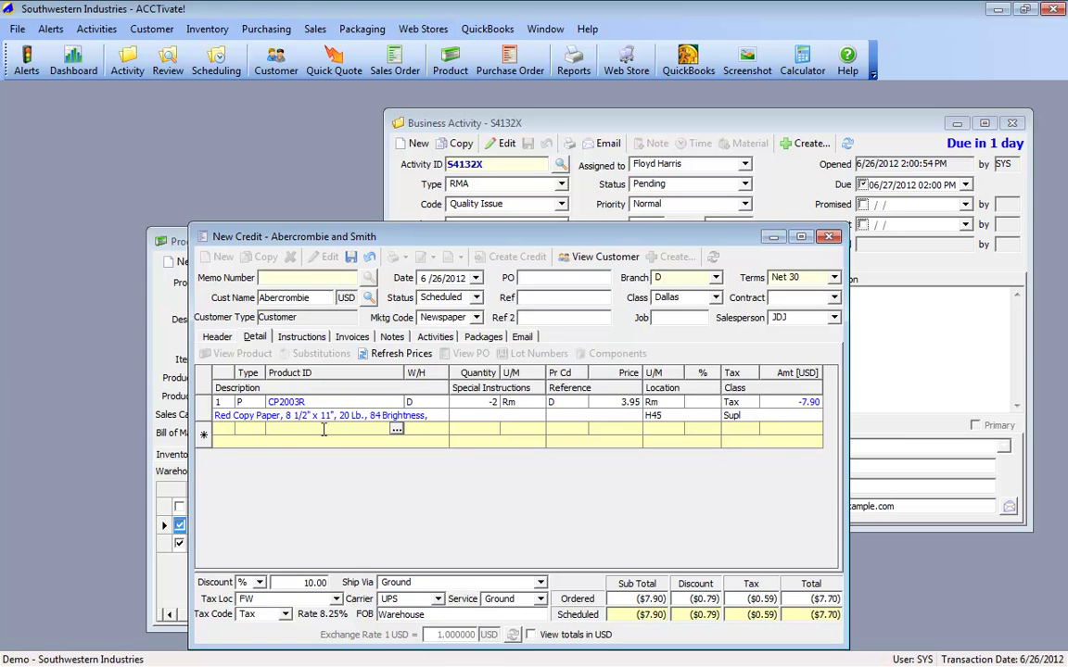
click(351, 258)
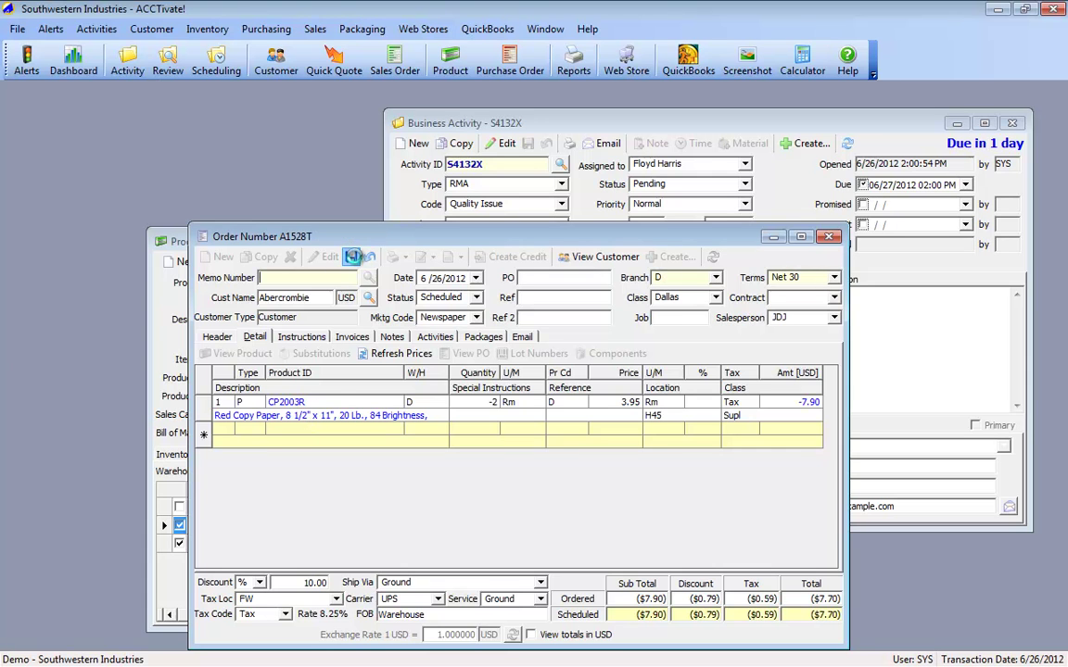
Step: Release credit memo A1528T with Print Invoice Now preview, then close the preview
click(255, 338)
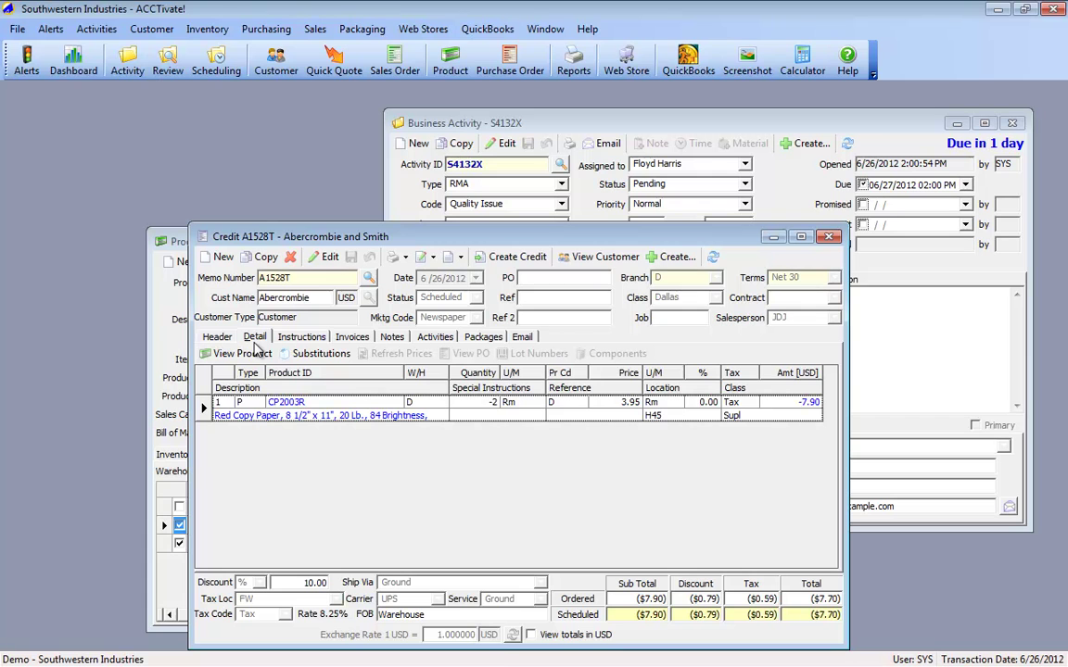
click(513, 256)
click(691, 373)
click(501, 387)
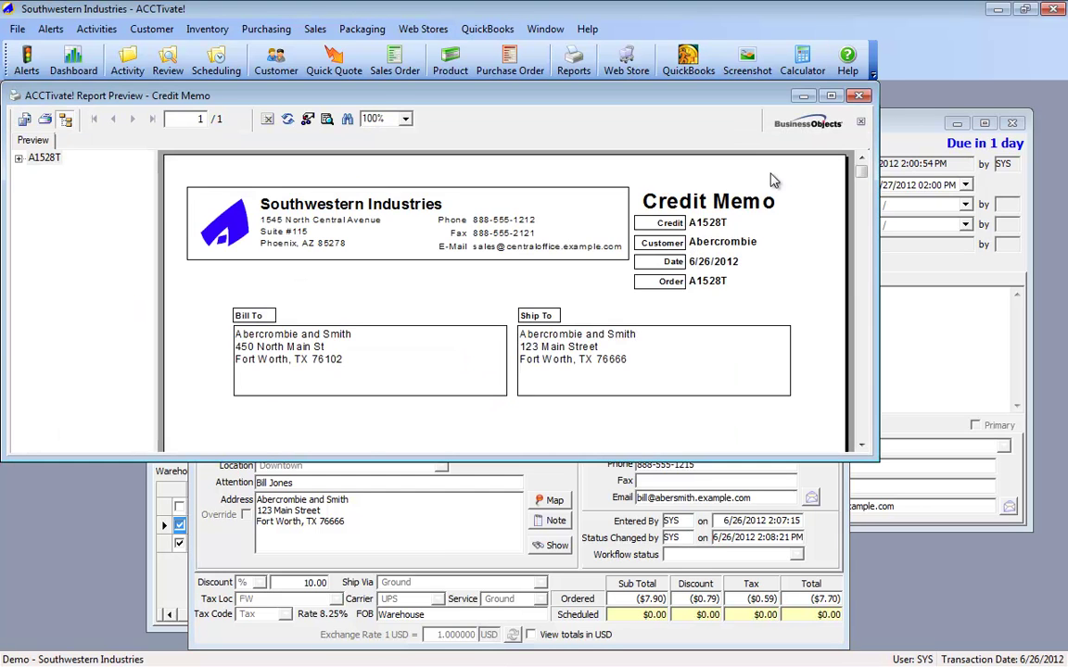
scroll(715, 345, down, 4)
scroll(718, 346, up, 1)
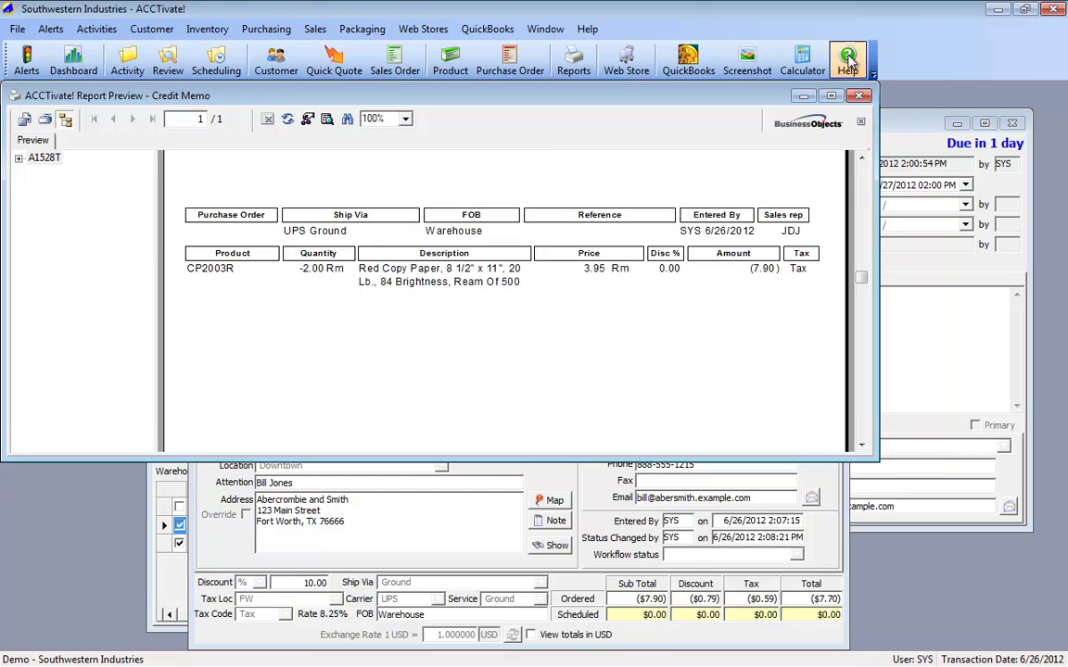
key(alt+F4)
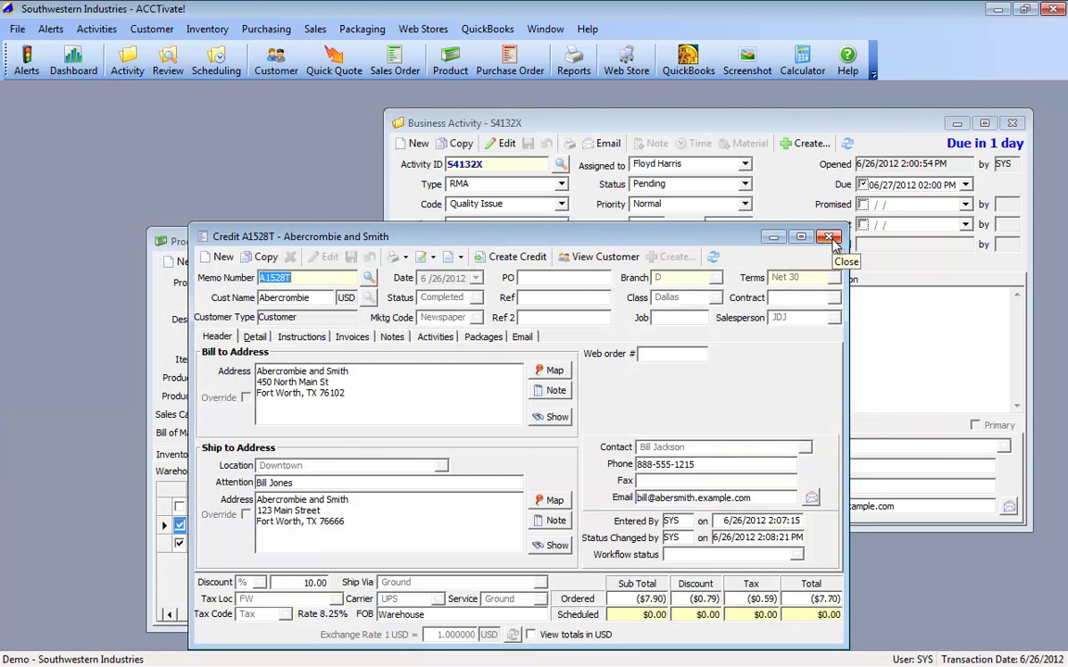
click(730, 122)
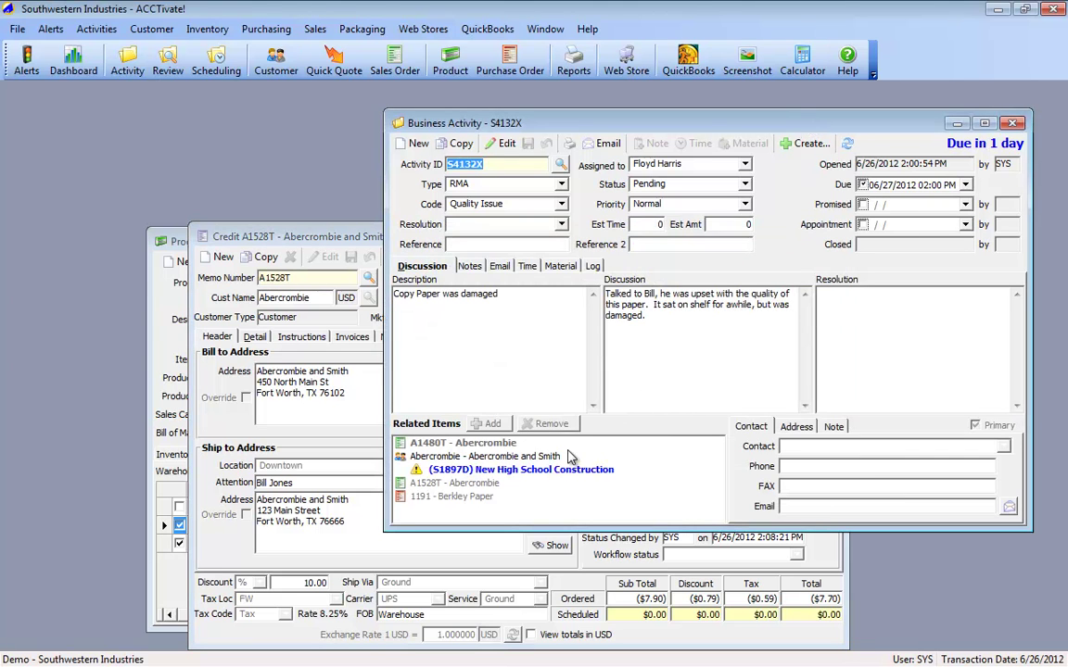
Step: Open credit A1528T from the activity's related items to check it, then close it
click(466, 446)
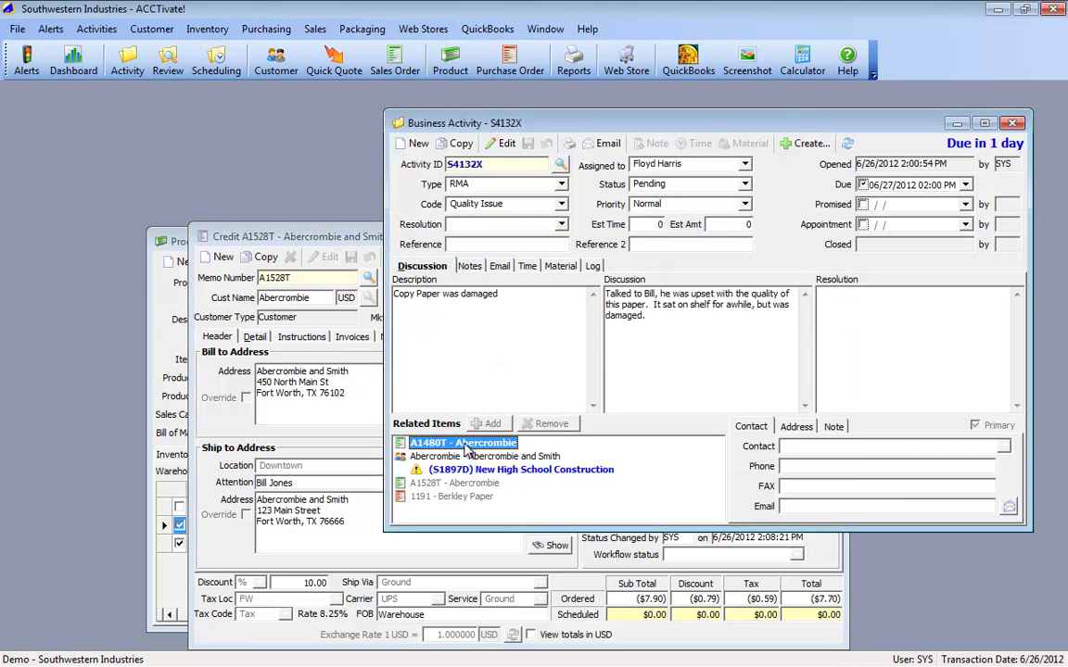
click(462, 485)
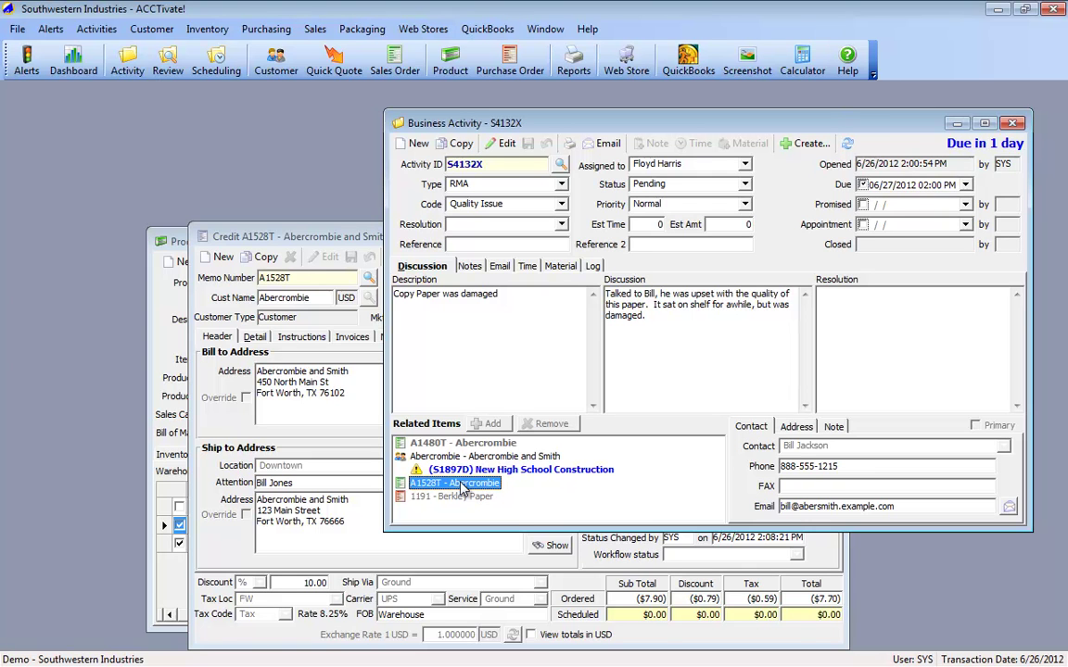
double_click(461, 485)
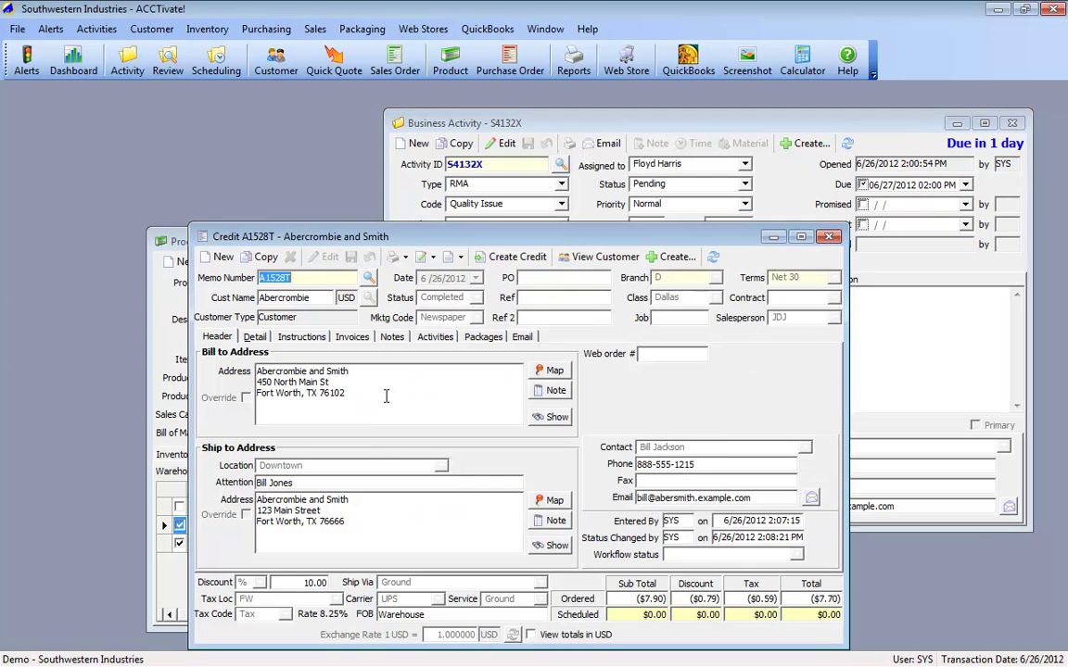
click(830, 237)
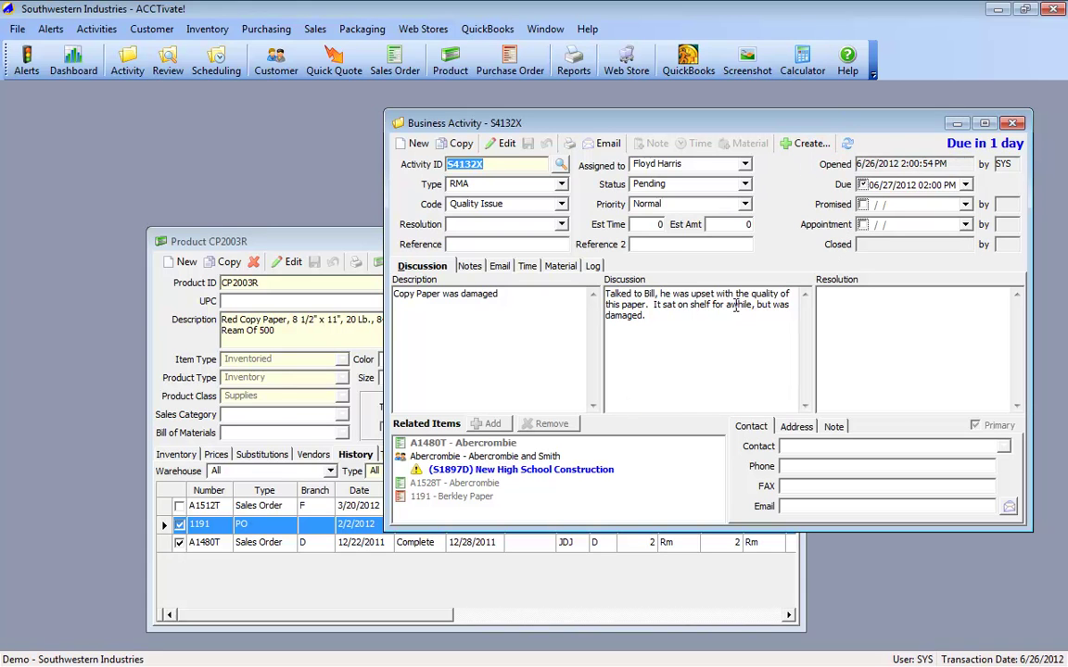
click(481, 445)
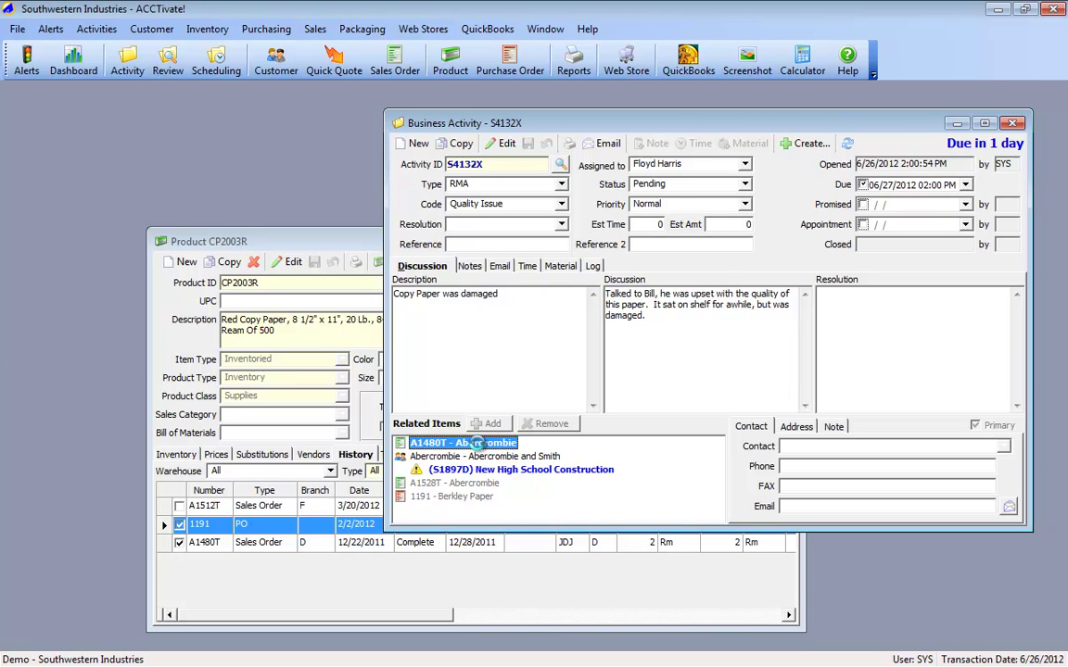
Step: Copy sales order A1480T into a new order for customer Abercrombie
double_click(468, 444)
click(532, 442)
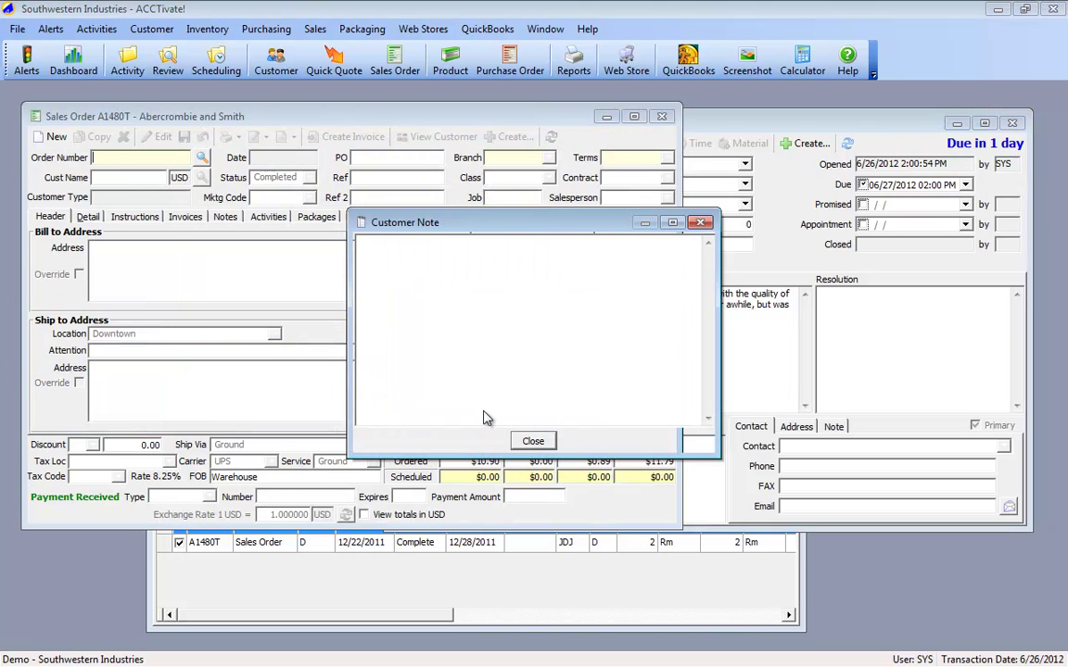
click(534, 441)
click(85, 139)
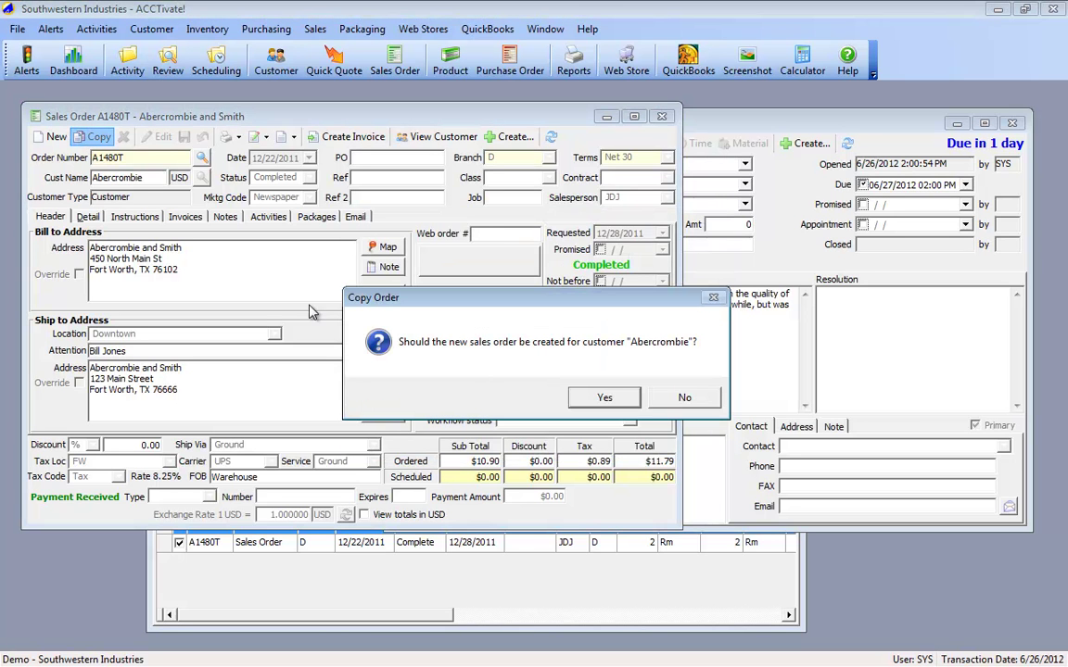
click(604, 398)
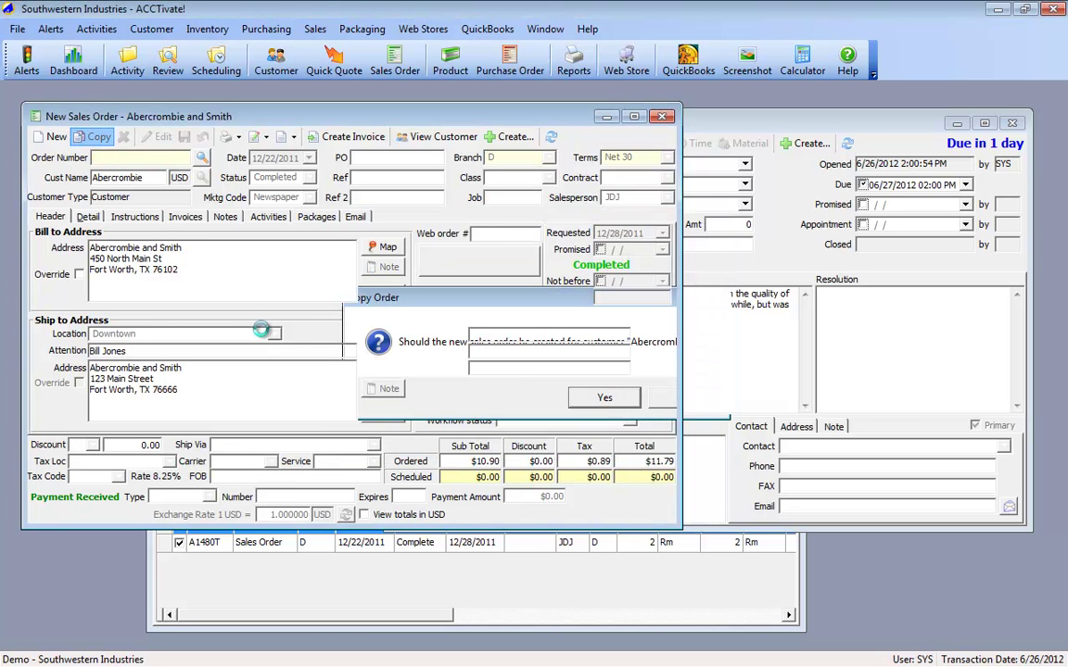
click(534, 439)
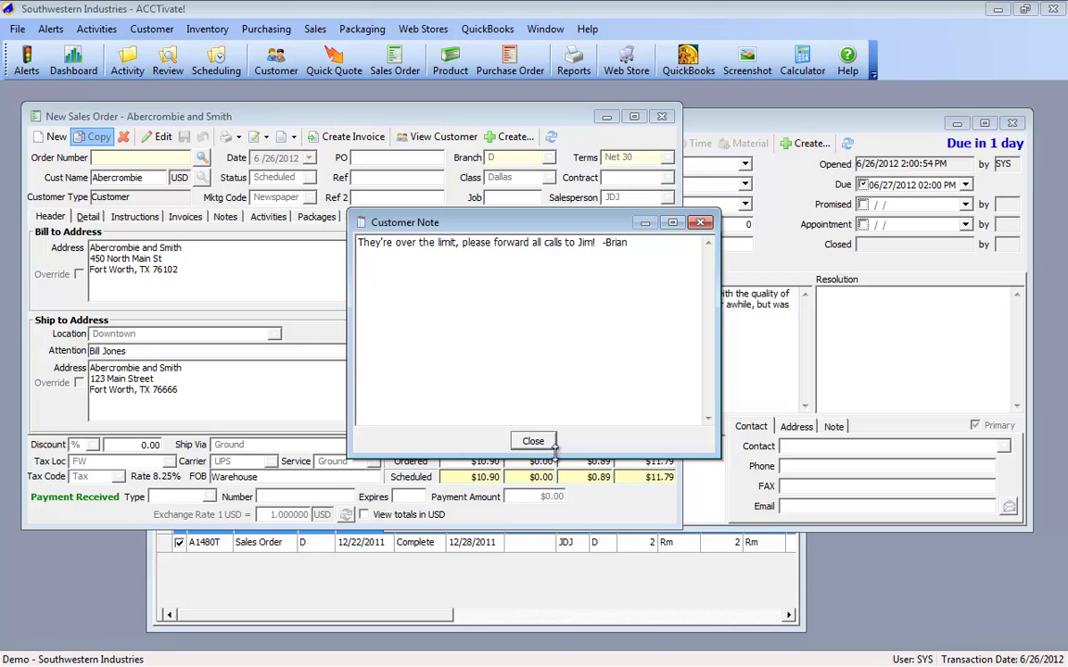
click(532, 441)
Step: Set the new order's shipping to Overnight via Next Day Air
click(287, 446)
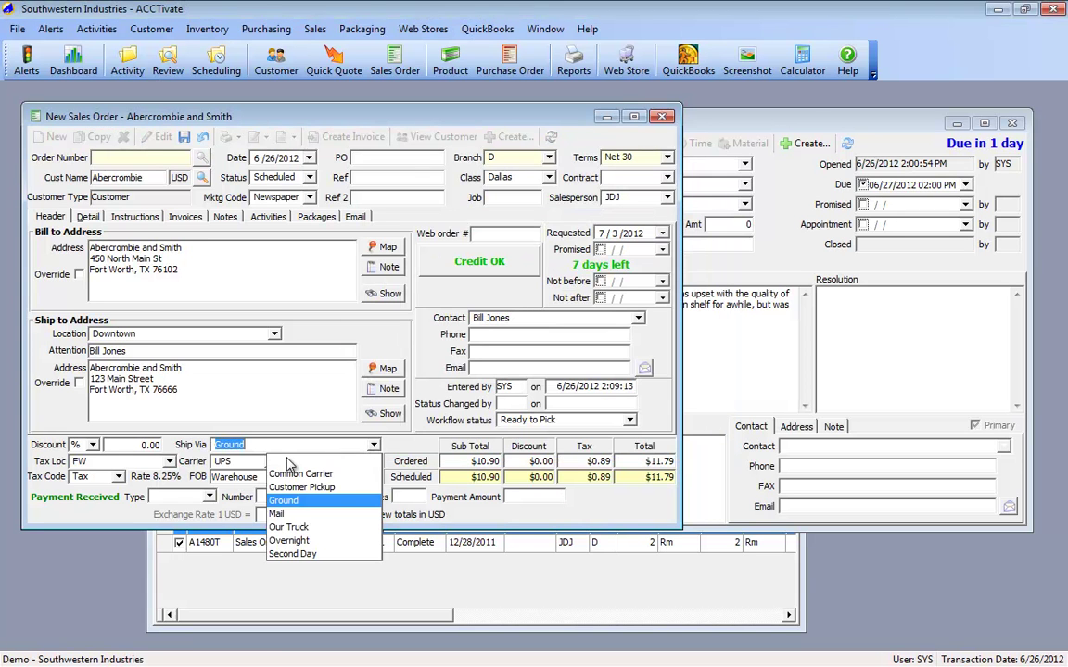
click(277, 541)
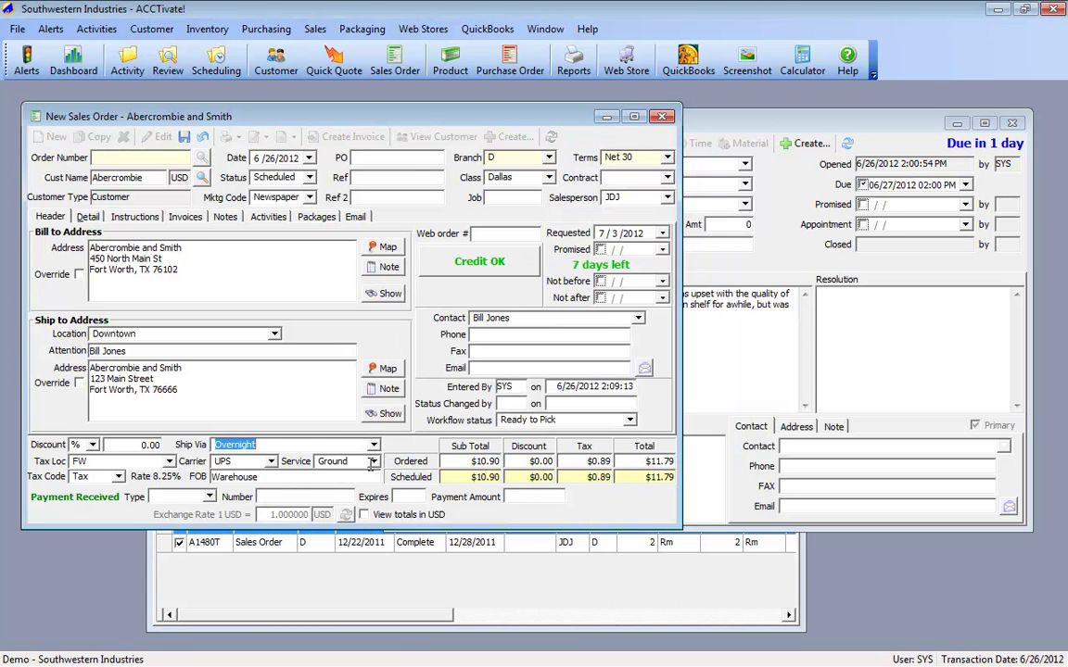
click(334, 461)
click(340, 557)
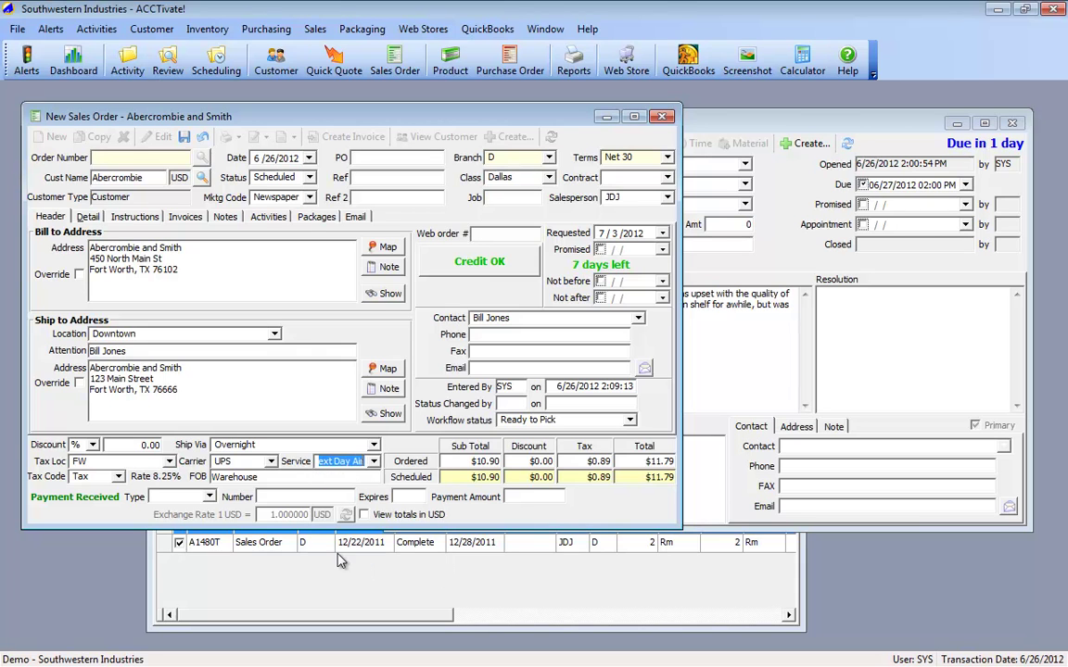
Step: Make the paper line type D (drop ship) and delete the Shipping Charges line
click(86, 219)
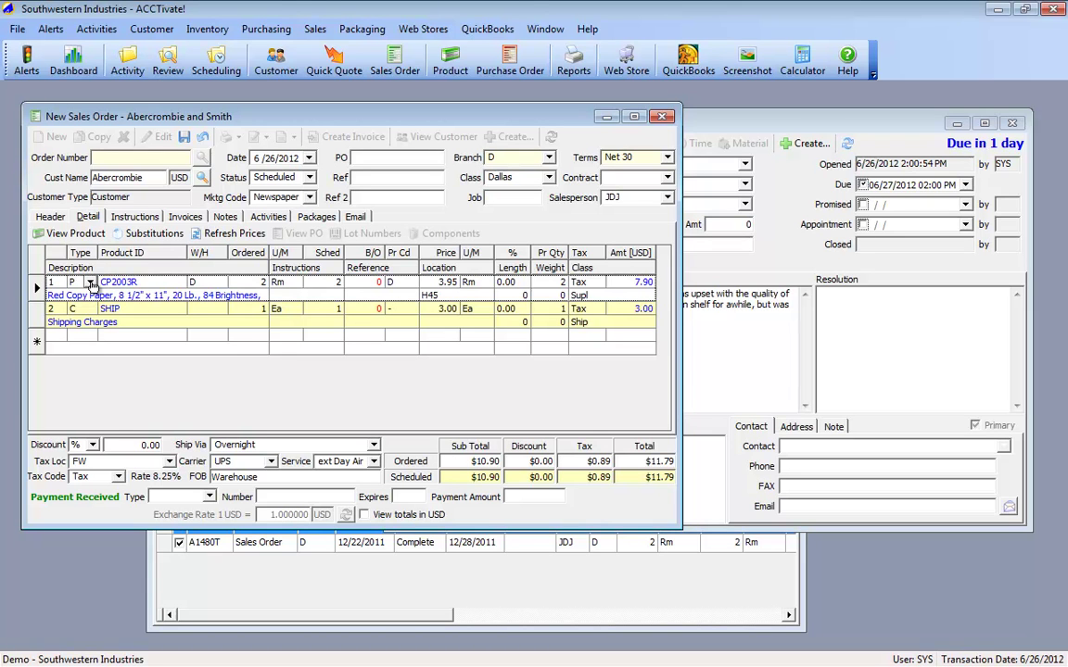
click(90, 282)
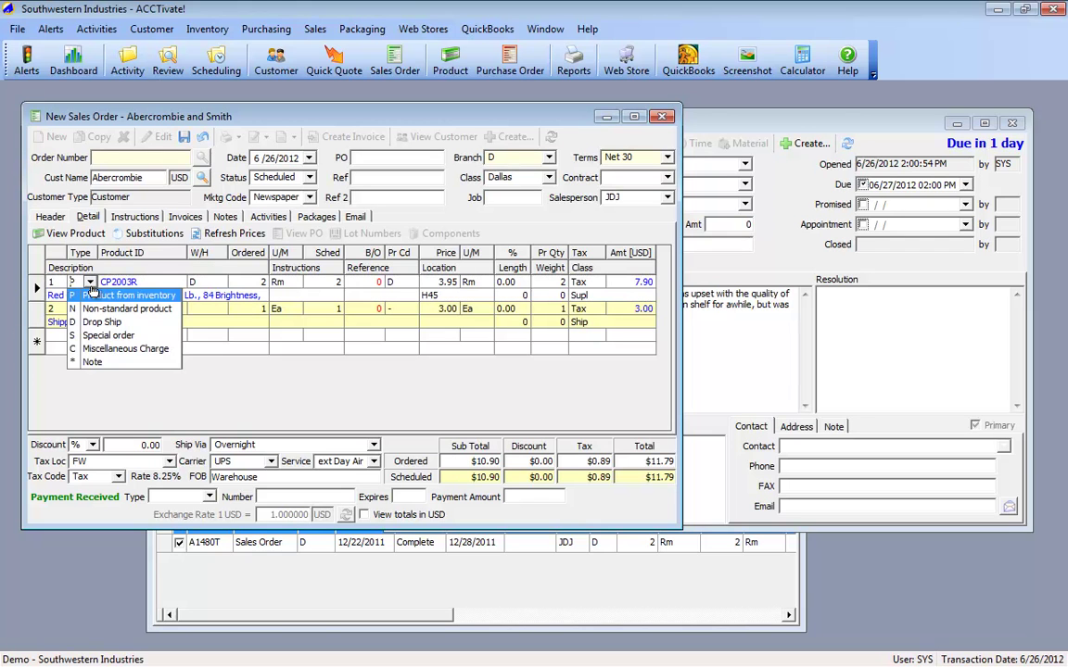
click(100, 321)
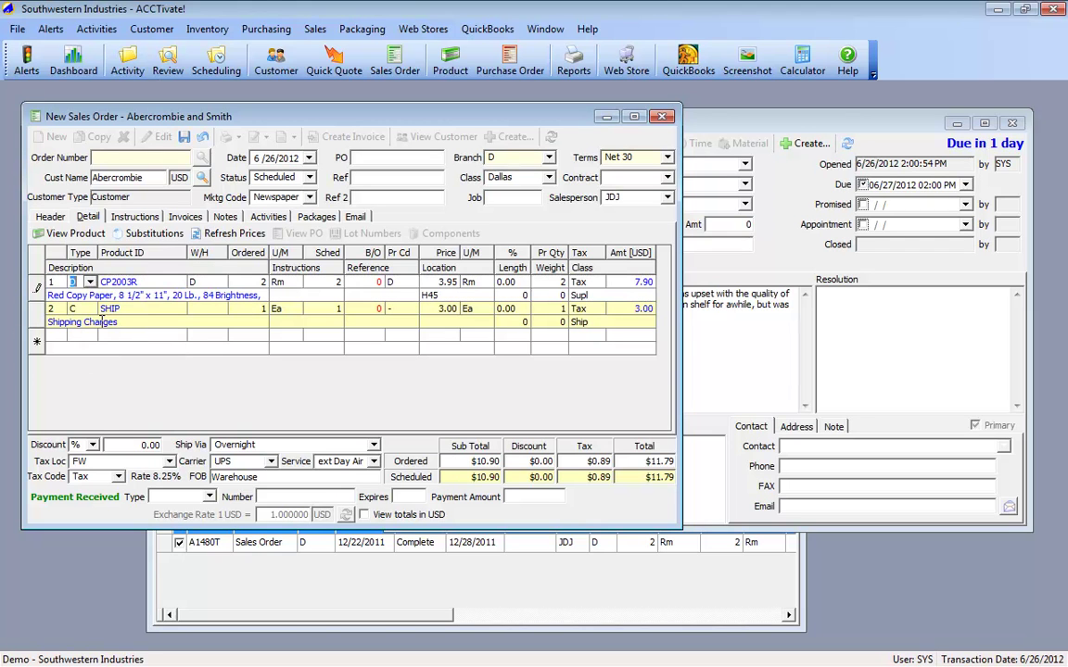
key(Tab)
key(Tab)
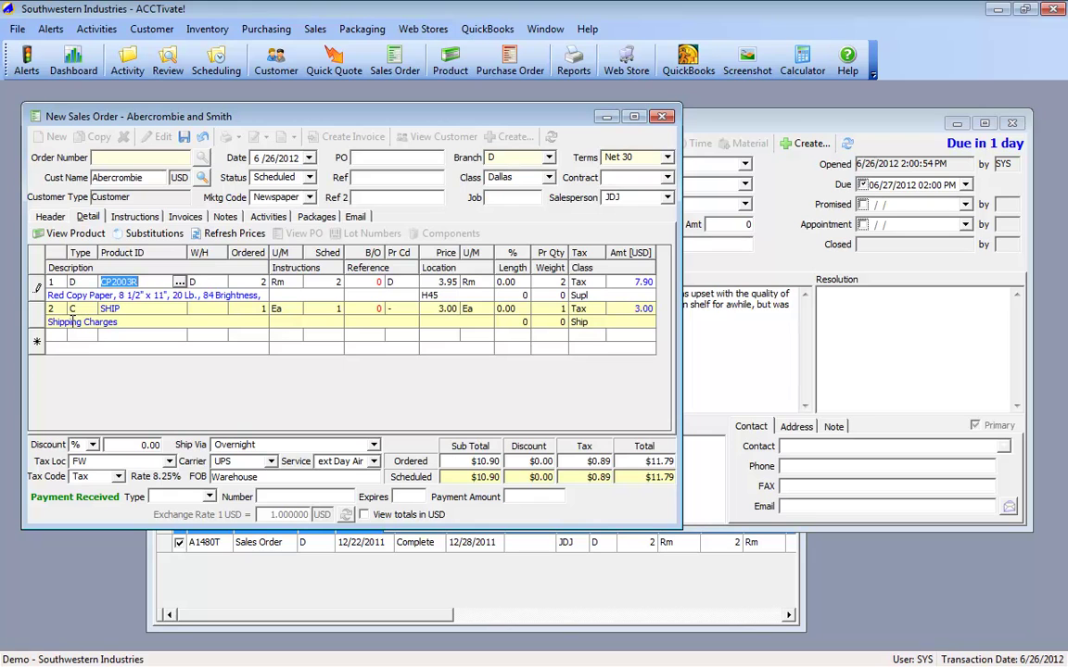
text(D)
key(Tab)
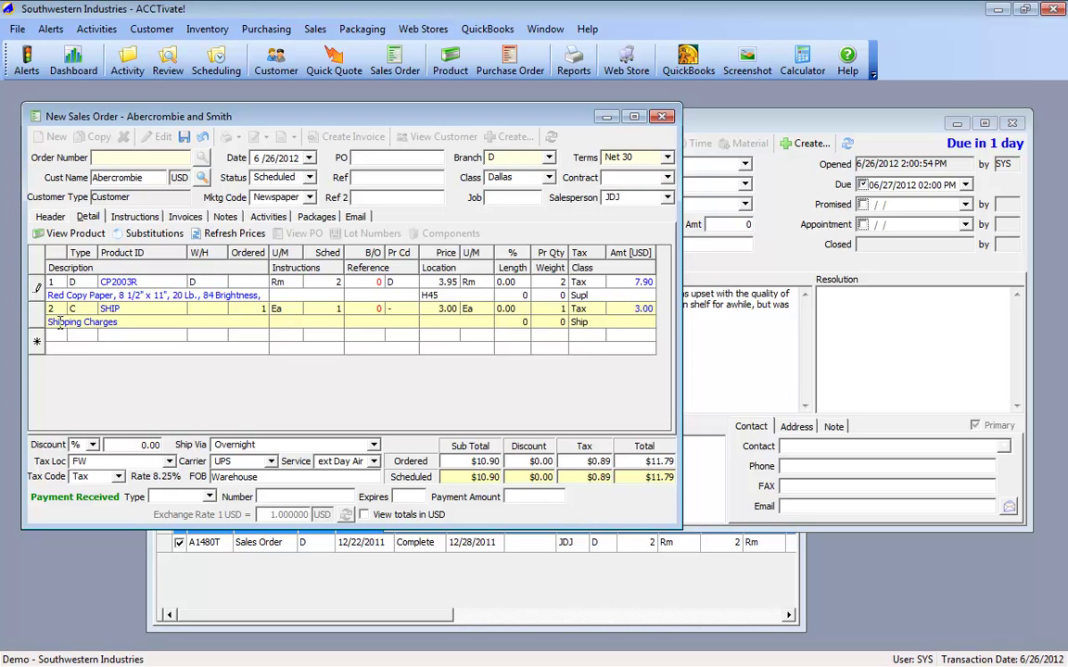
click(39, 313)
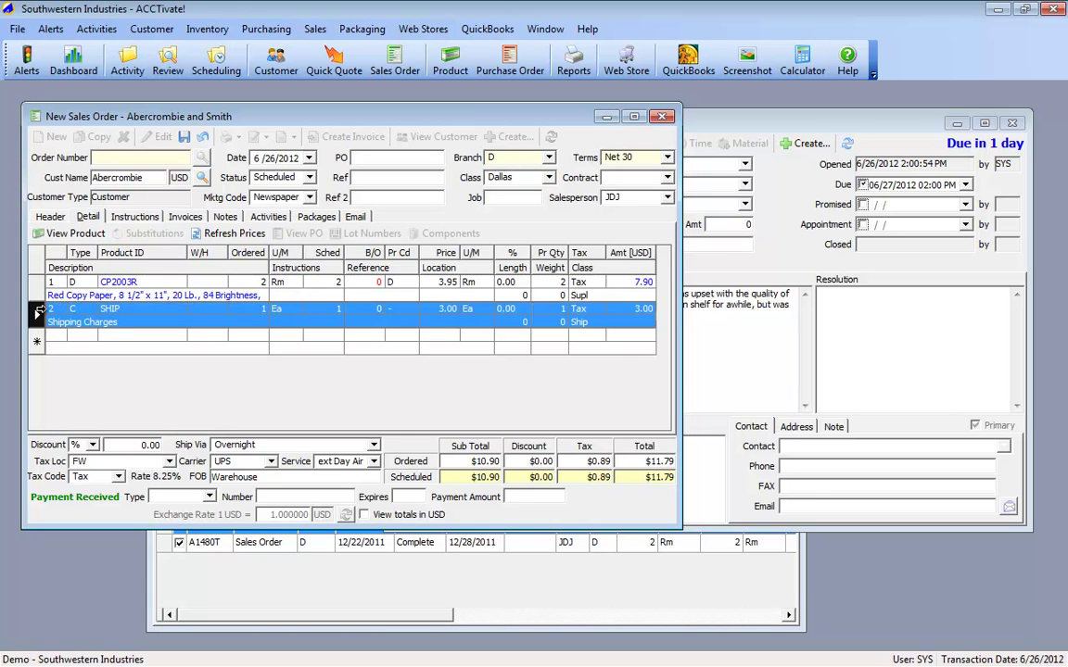
key(Delete)
key(Return)
Step: Save replacement order A1529T and put it back into editing
click(184, 138)
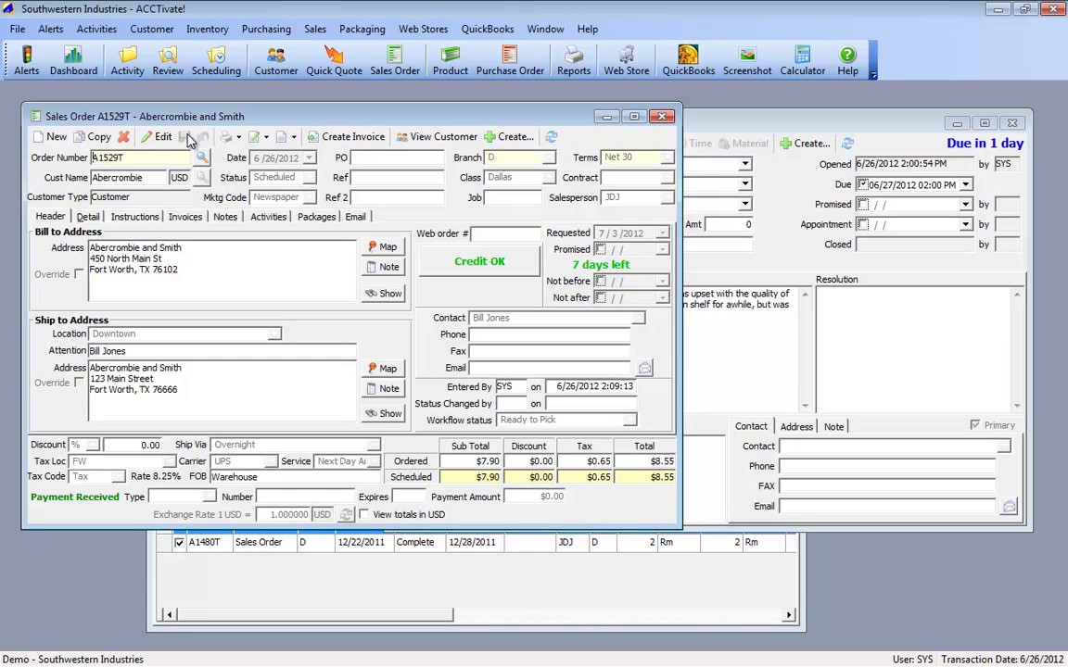
click(85, 214)
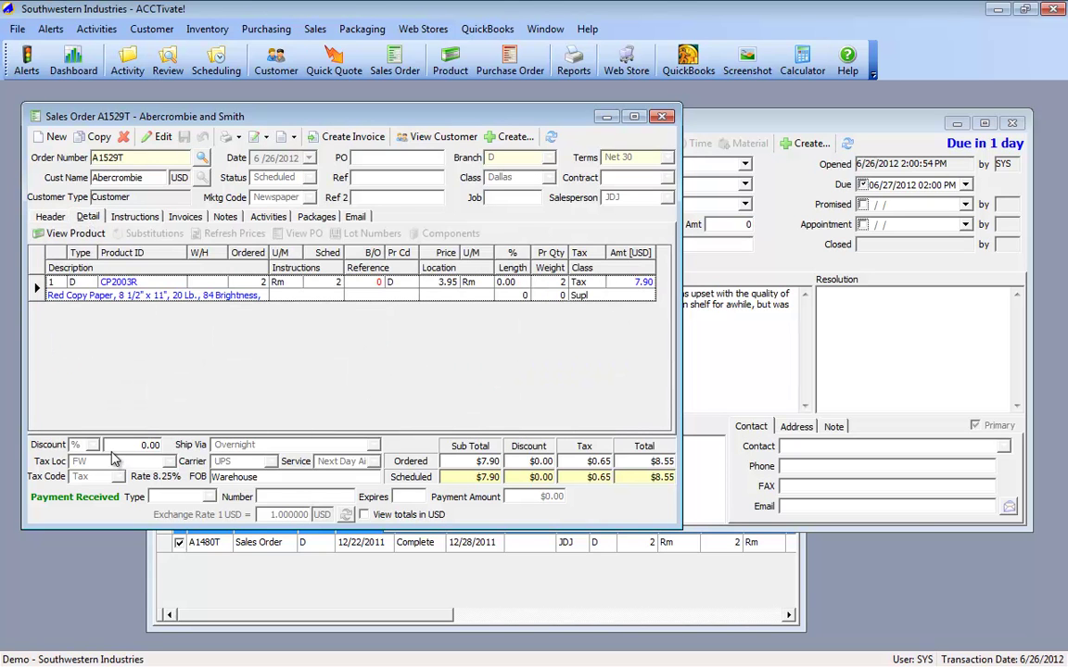
key(ctrl+e)
click(501, 282)
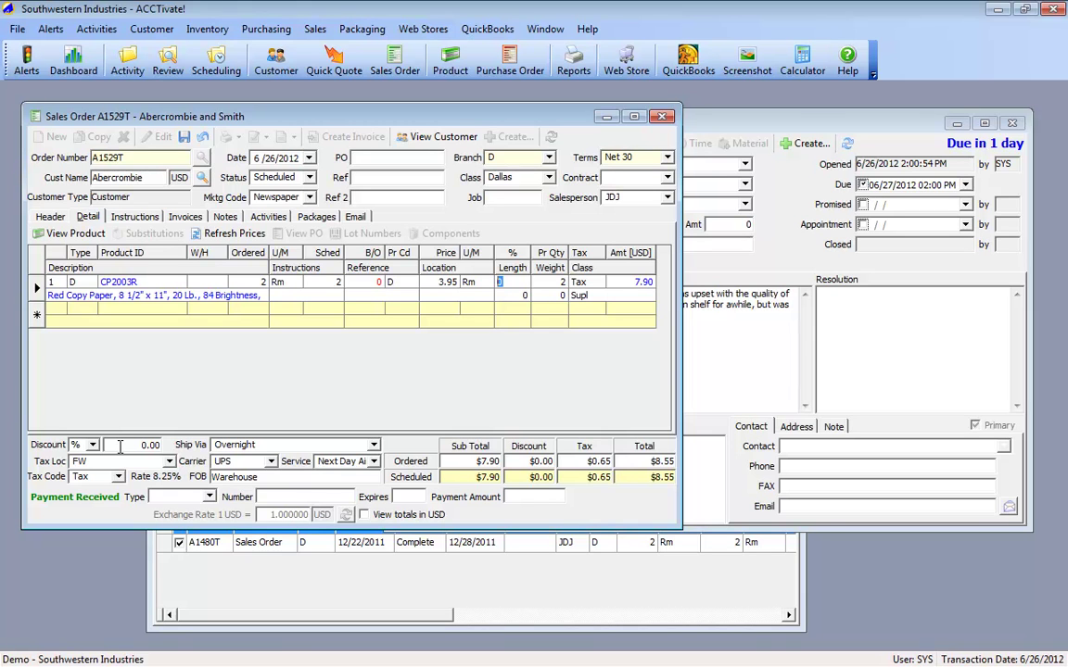
Step: Give the paper line a 100% discount and save order A1529T at $0.00
text(100)
click(496, 318)
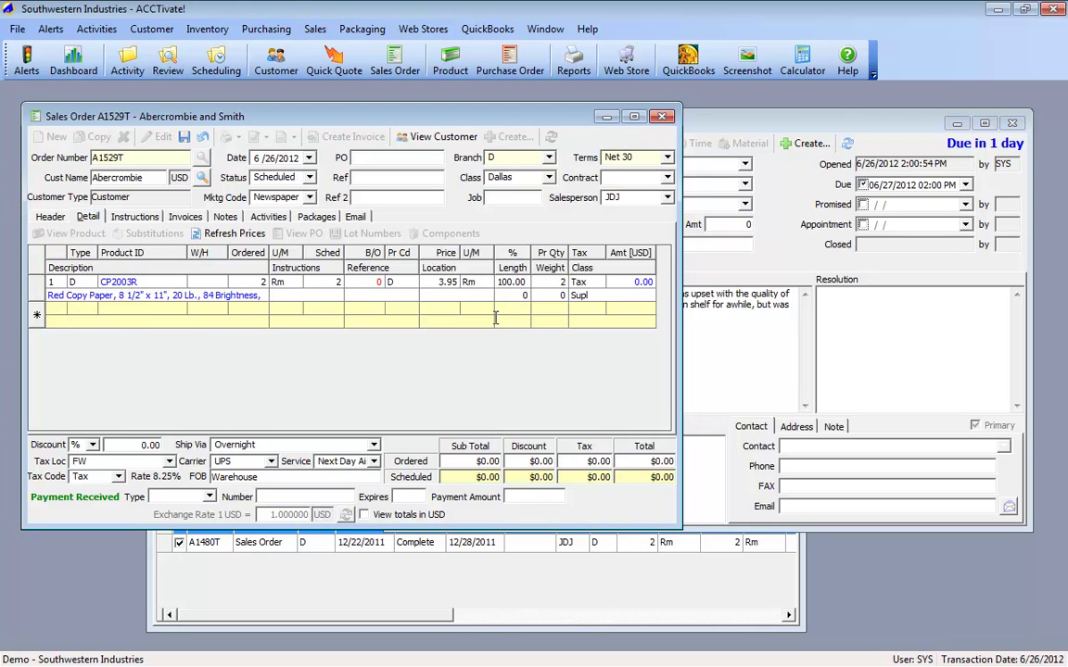
click(185, 138)
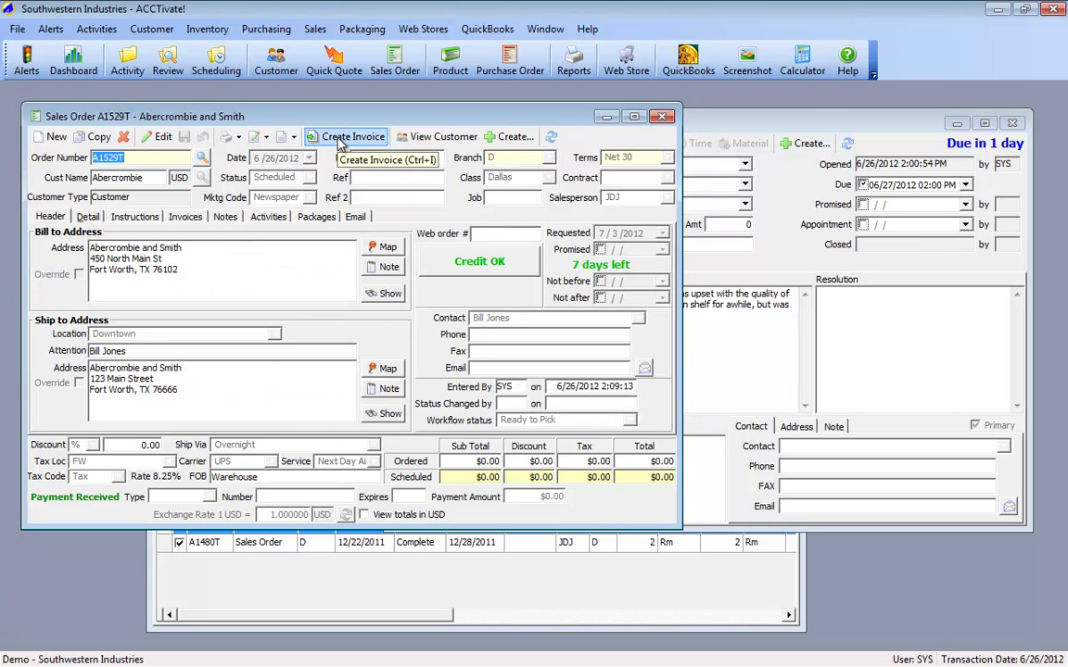
Step: Invoice and release order A1529T, reviewing the invoice preview before closing it
click(341, 141)
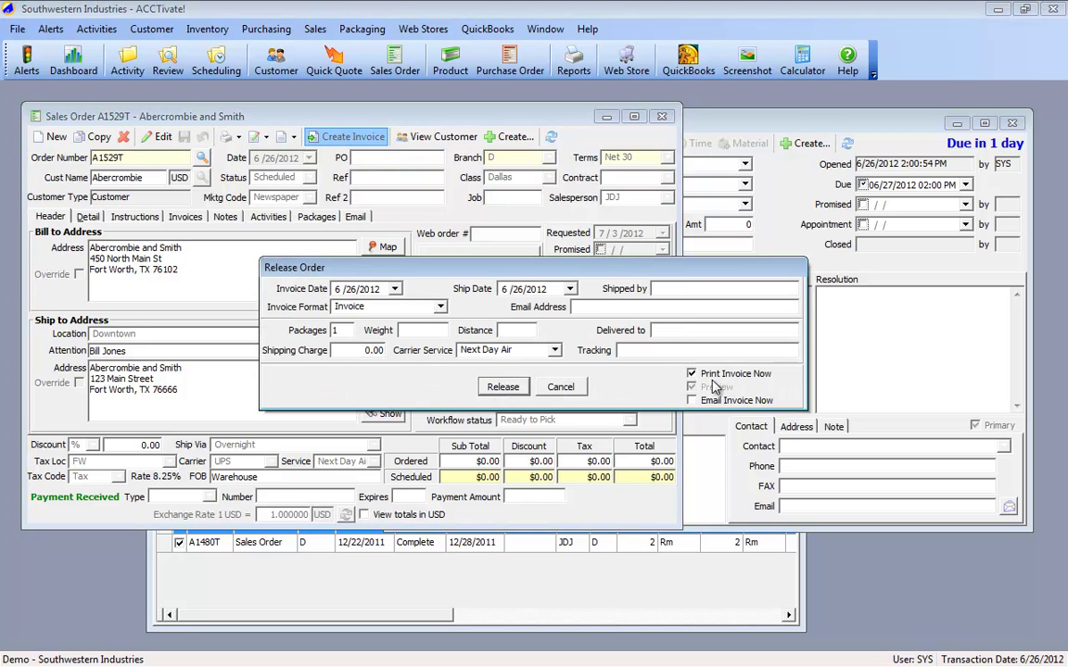
click(506, 387)
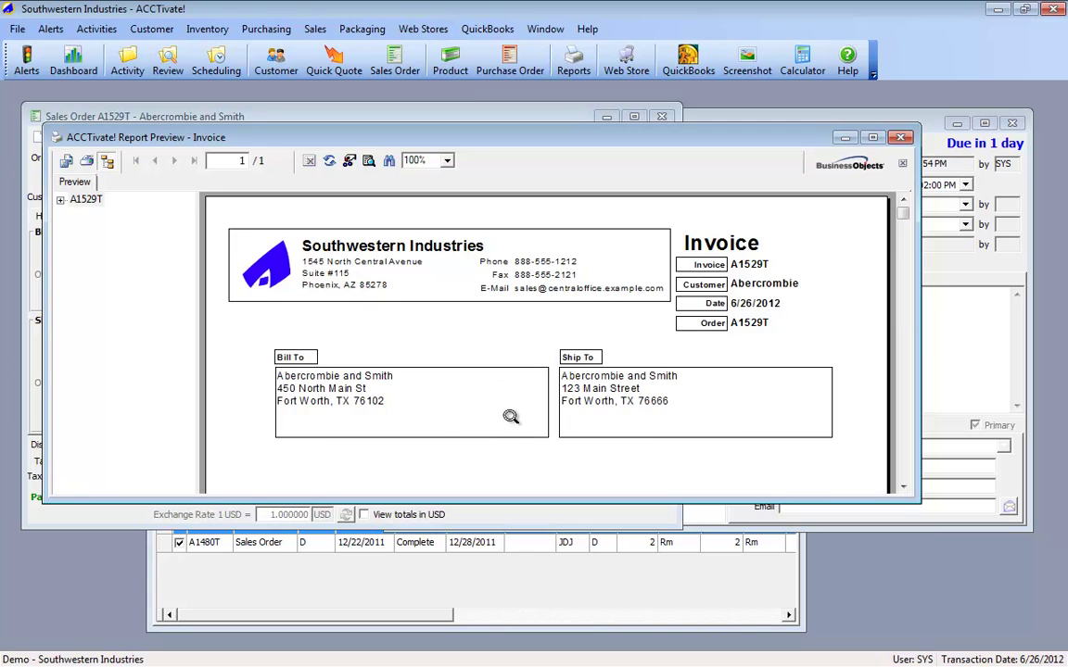
scroll(508, 417, down, 5)
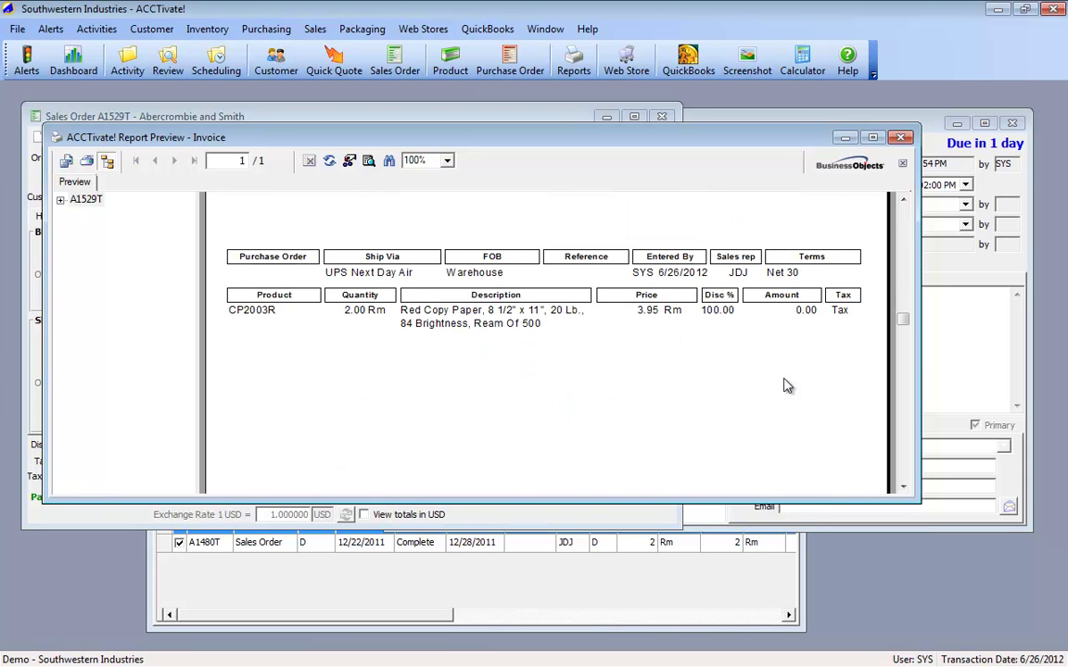
scroll(763, 438, down, 3)
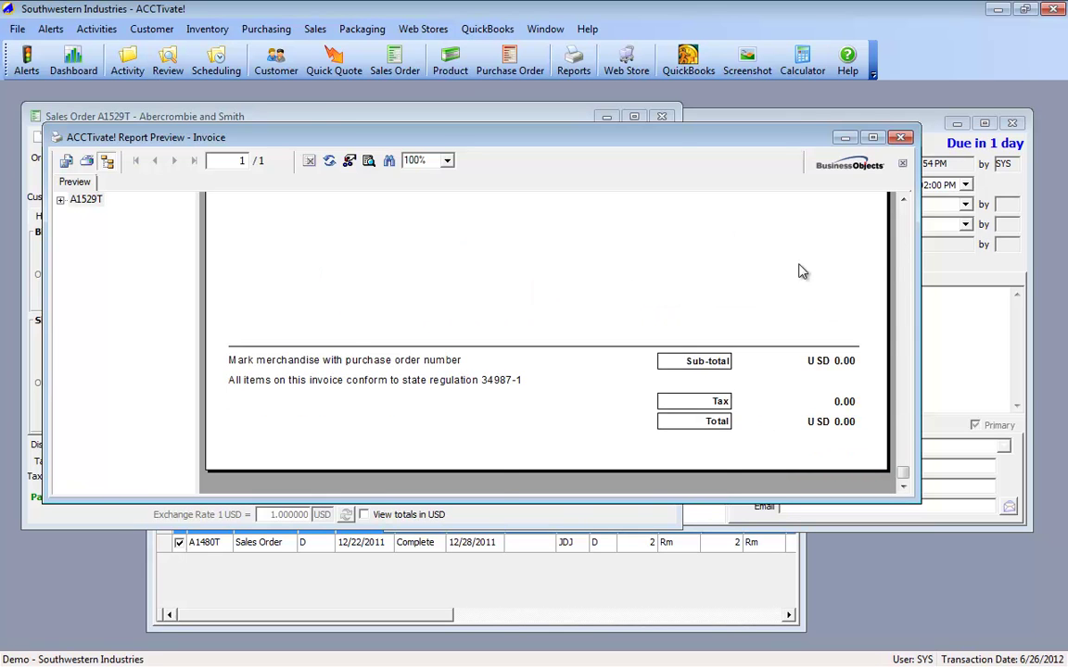
click(899, 139)
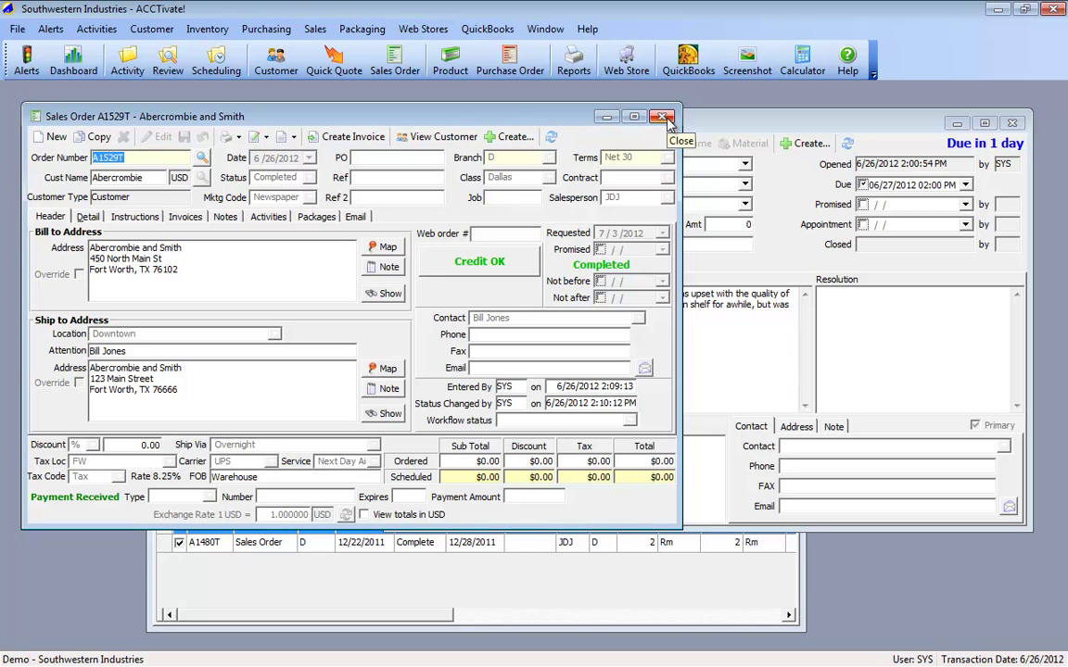
Step: Close order A1529T and reload it in a new sales order window
click(663, 116)
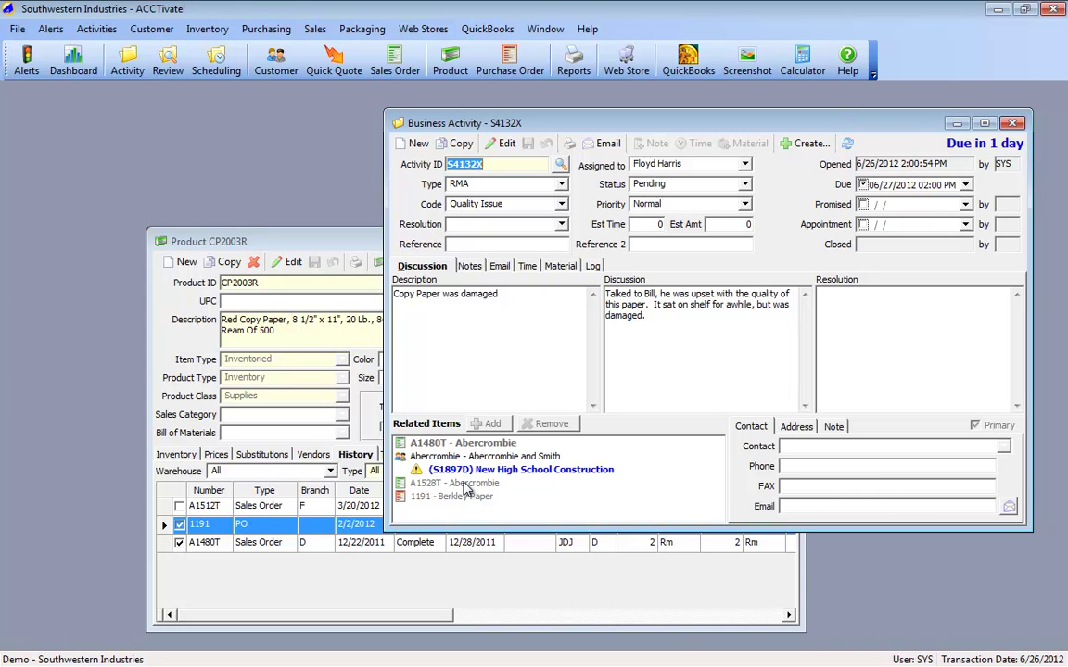
click(466, 487)
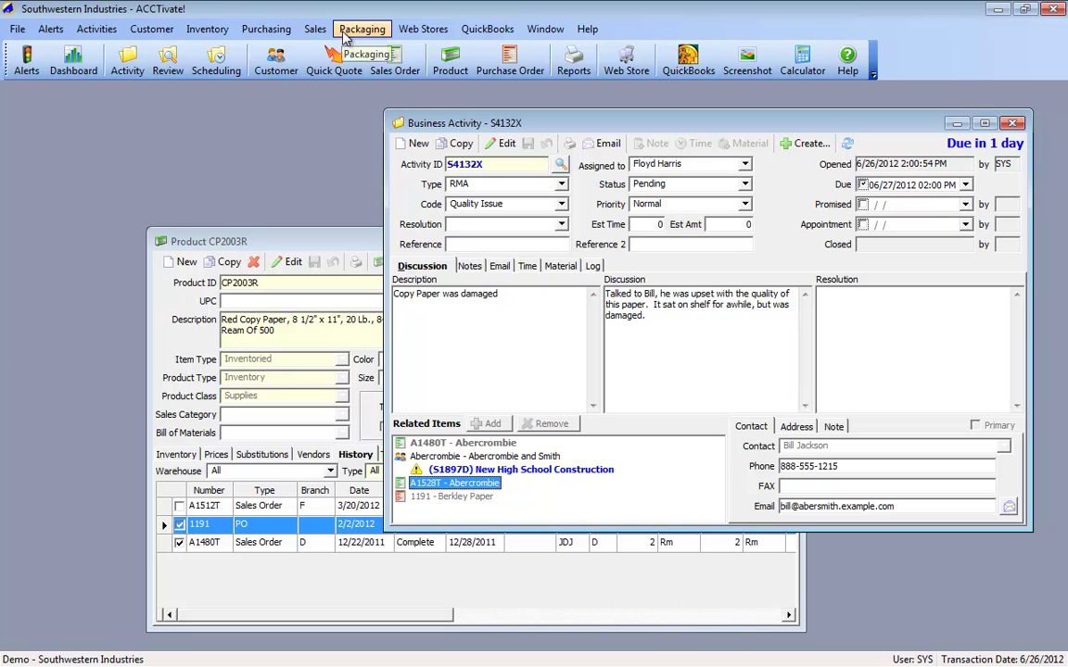
click(397, 64)
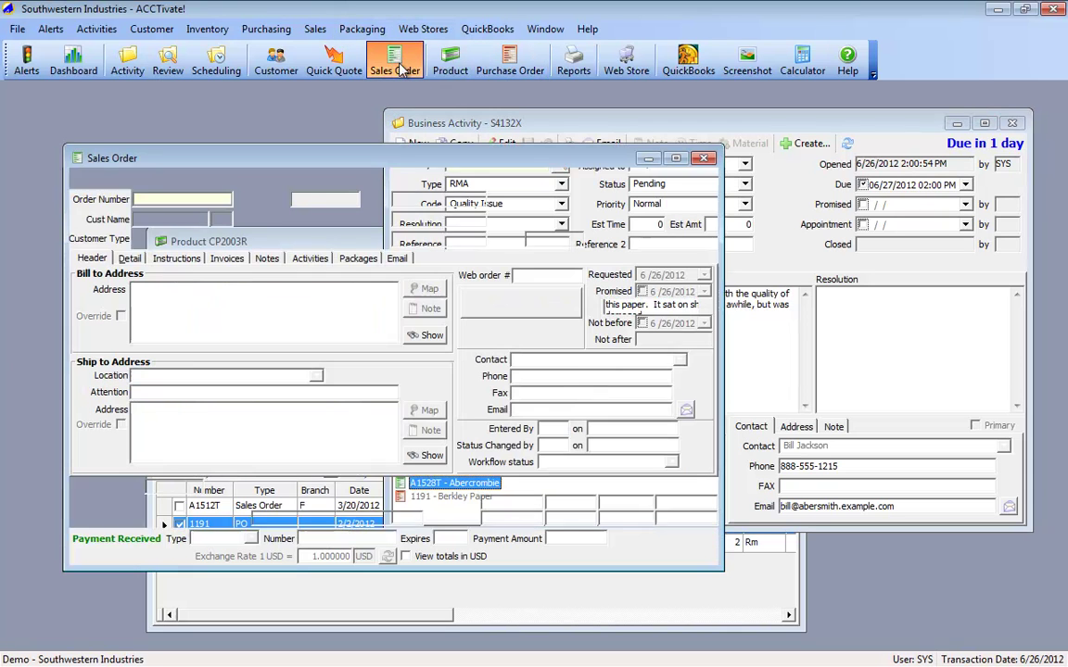
text(a1529t)
key(Return)
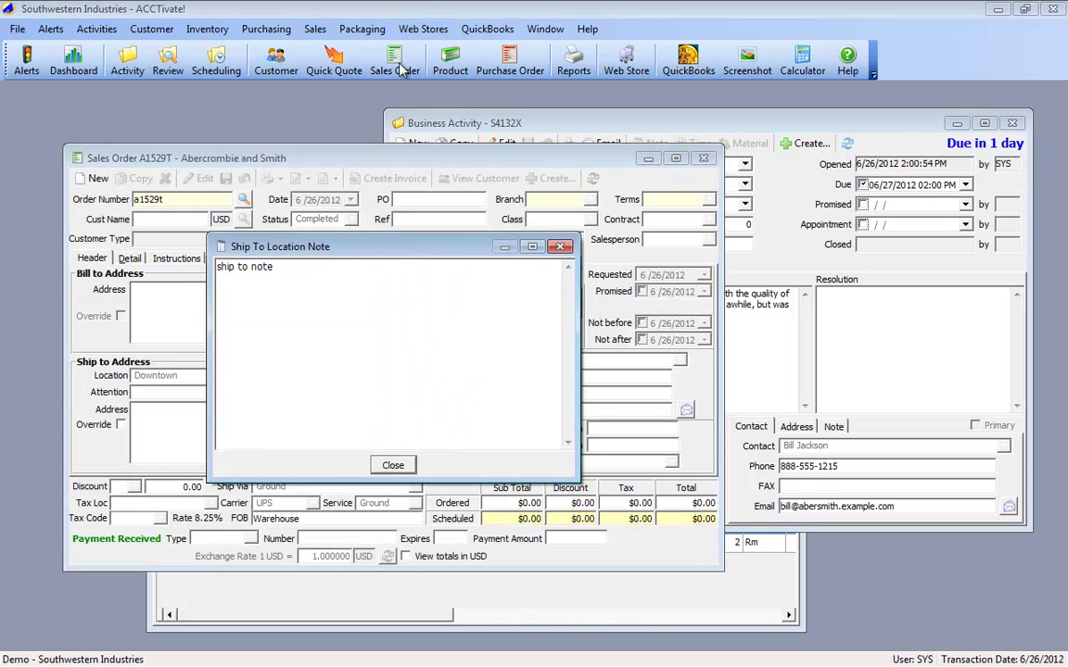
click(389, 461)
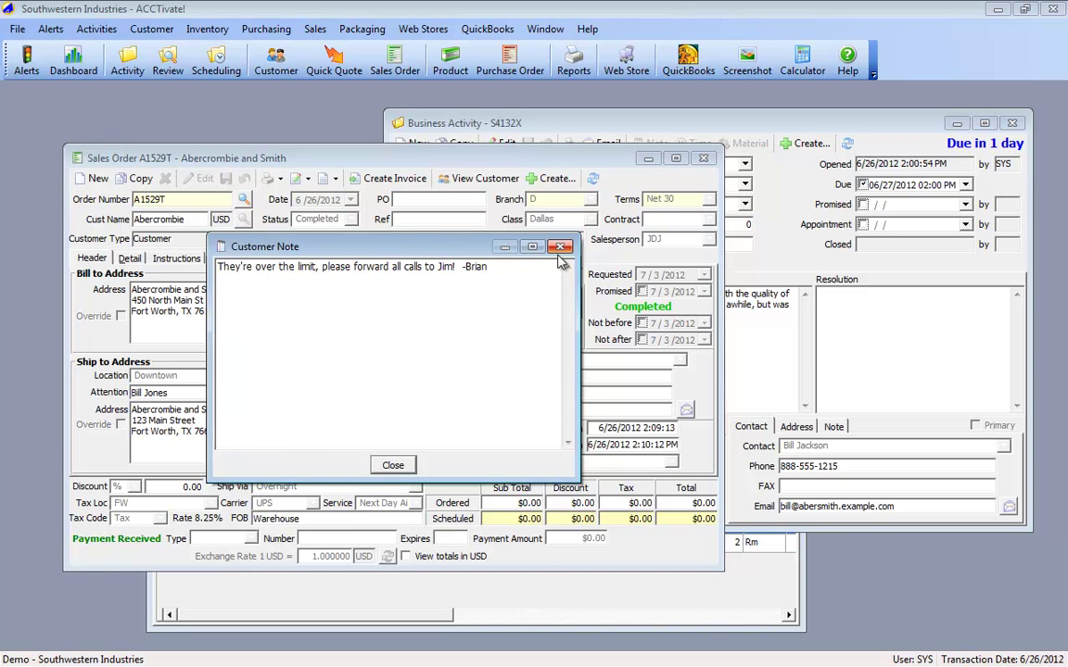
key(Return)
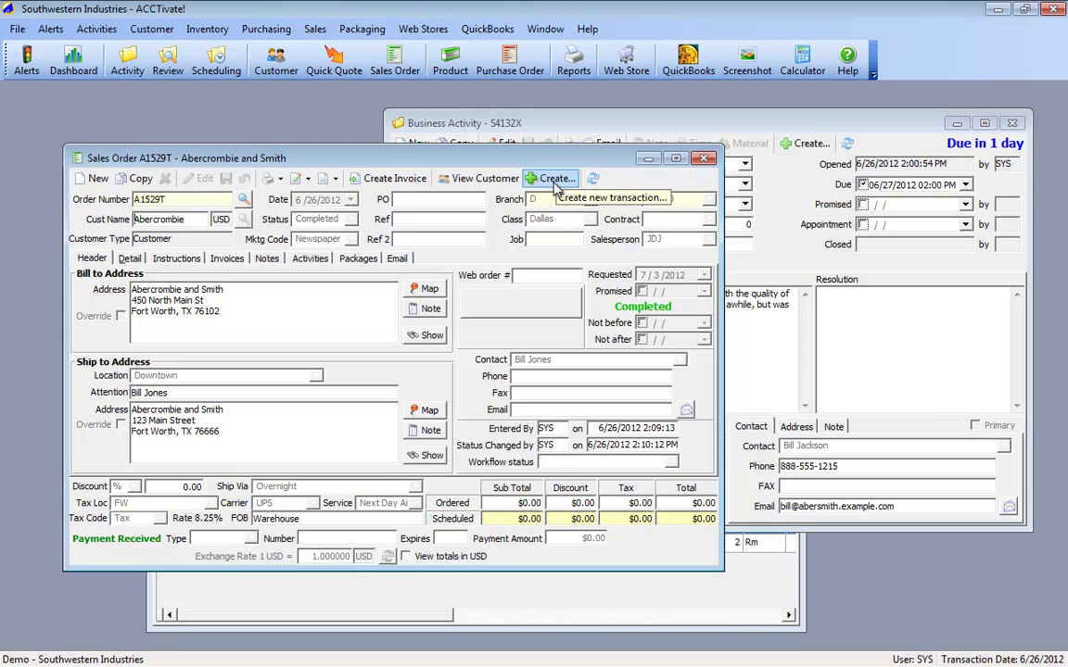
Step: Attempt a drop-ship PO for A1529T, acknowledge the must-be-scheduled warning, and close the order
click(556, 180)
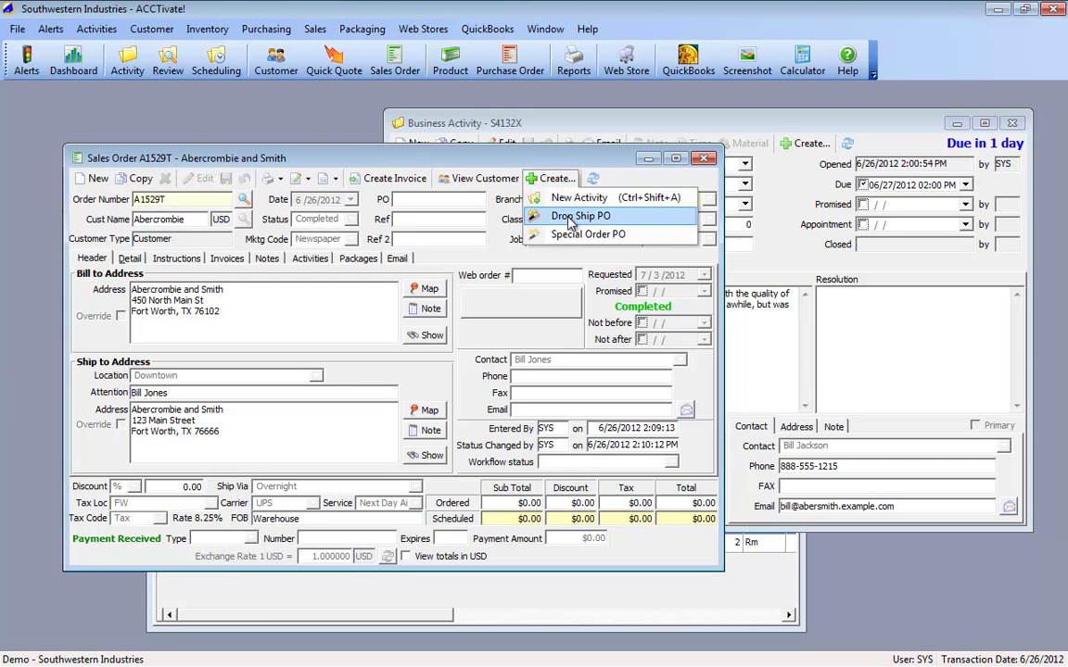
click(571, 217)
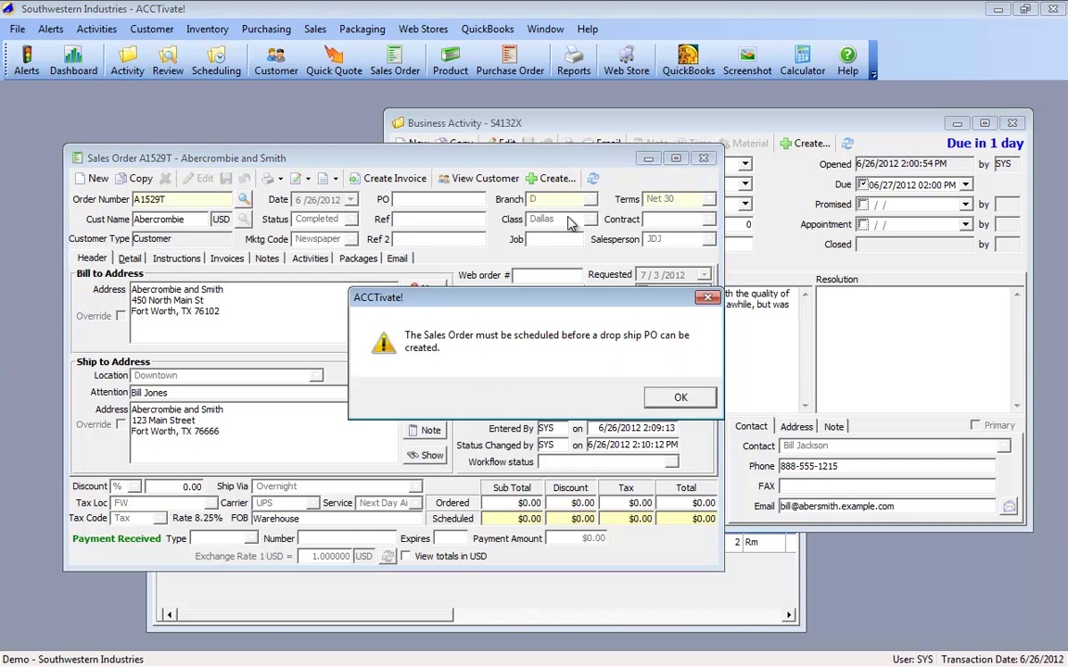
click(698, 401)
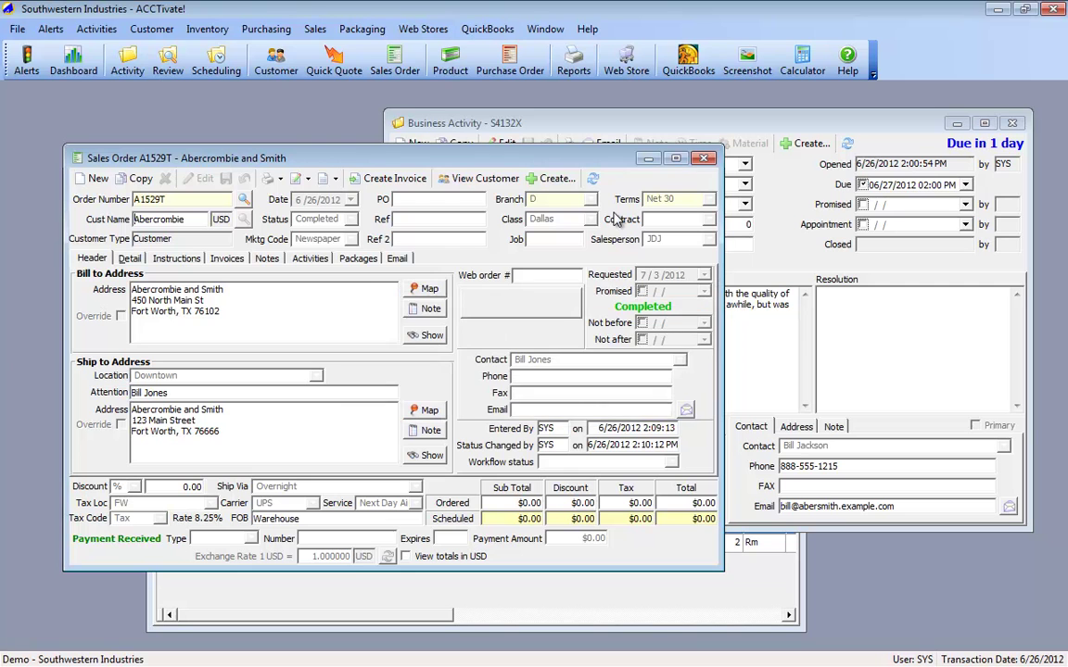
click(706, 161)
click(266, 29)
Step: Create a drop-ship purchase order for the A1529T line in the Drop Ship Wizard
click(273, 91)
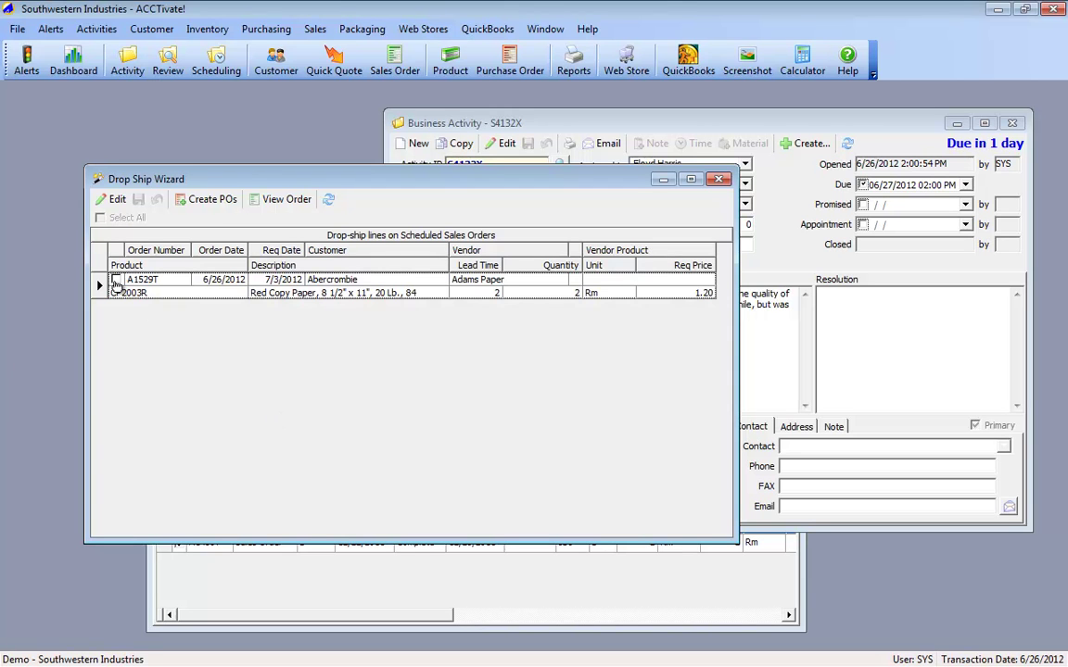
click(115, 281)
click(137, 219)
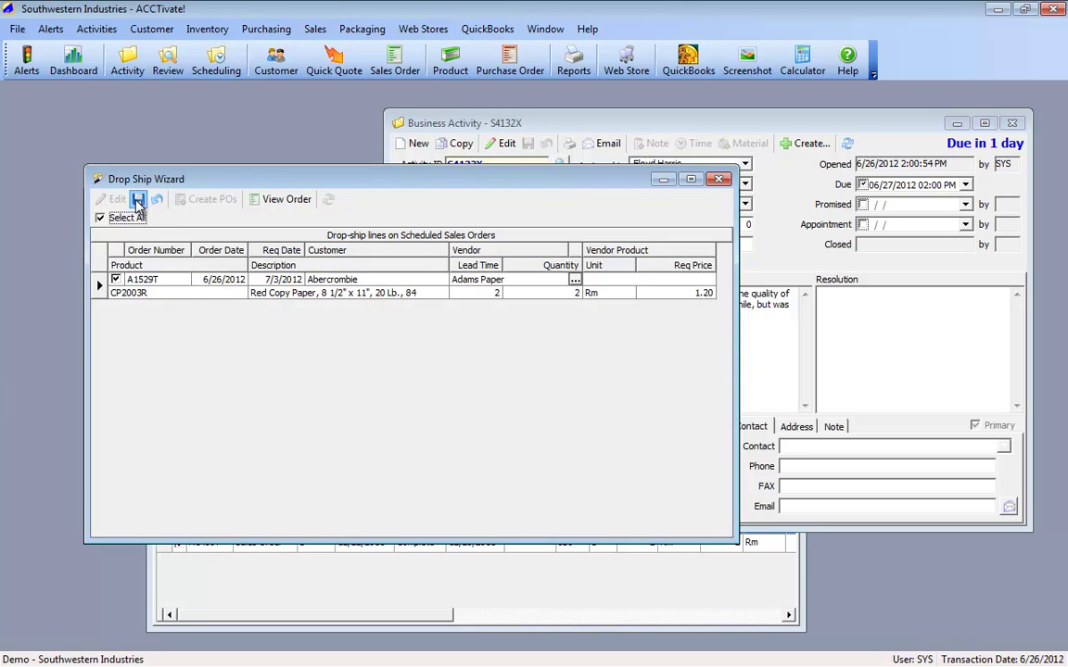
click(138, 199)
click(207, 200)
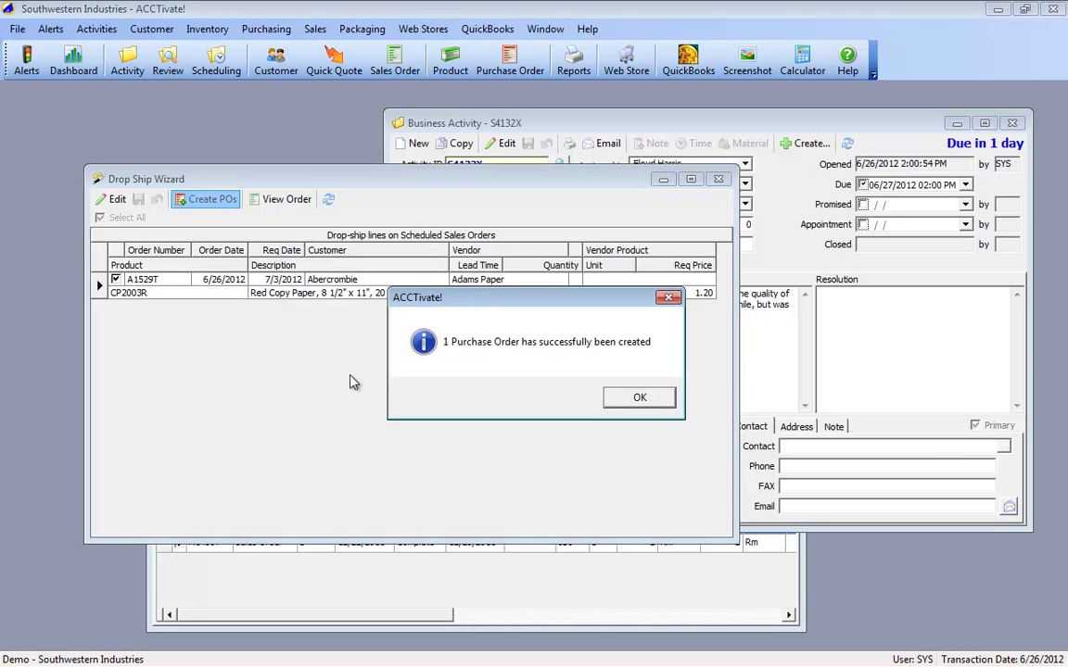
click(634, 398)
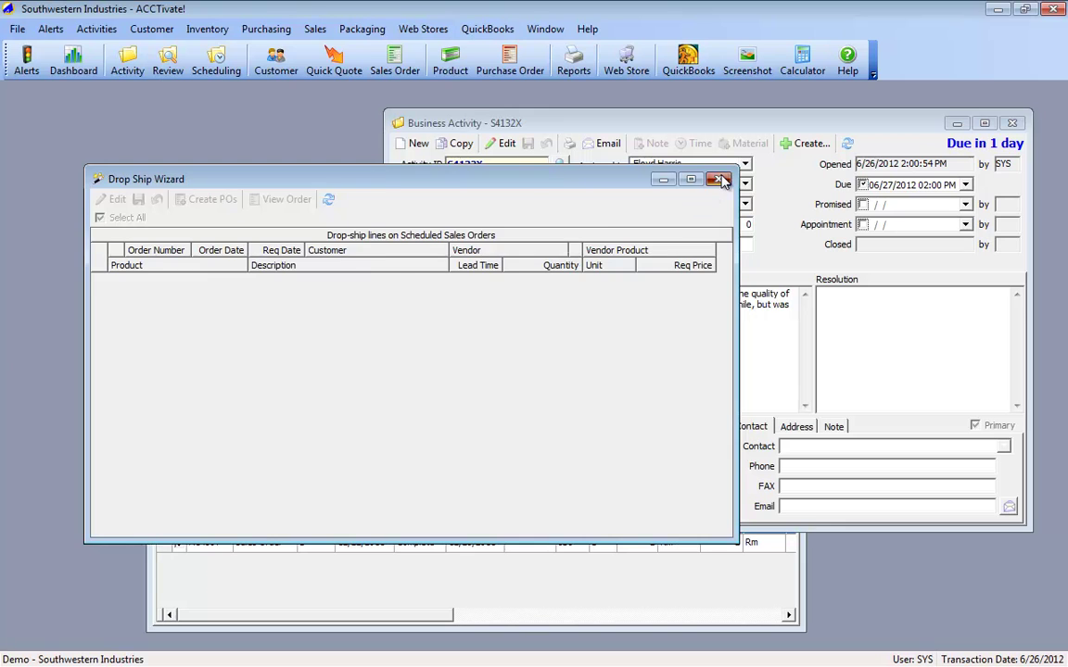
Step: Close the Drop Ship Wizard and the CP2003R product record
click(718, 179)
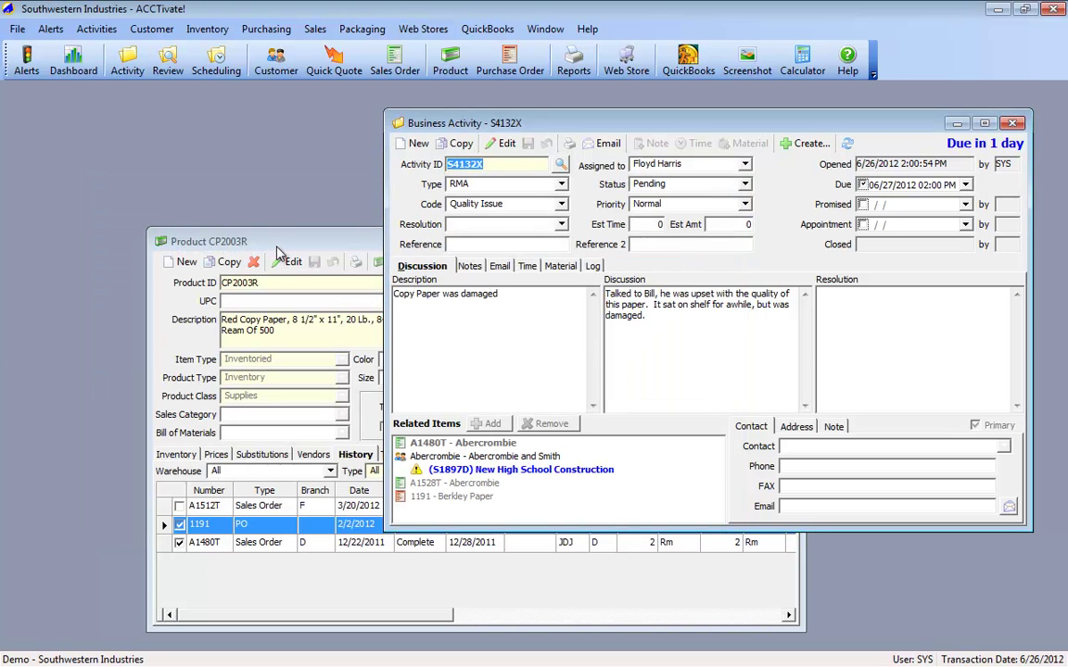
click(352, 242)
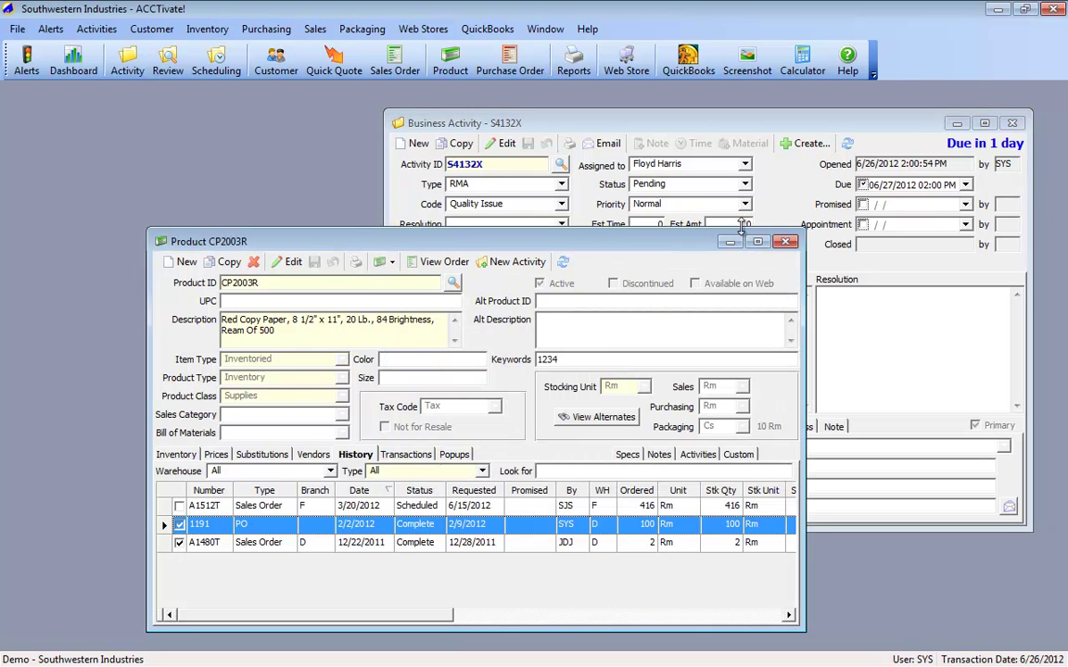
click(786, 243)
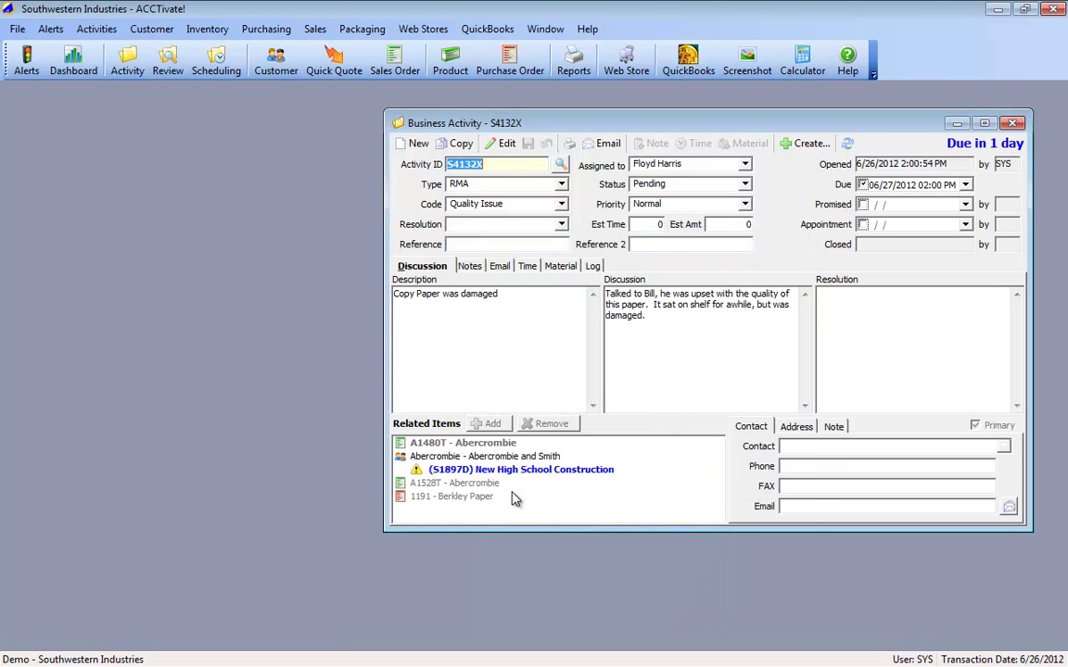
Step: Create a new sales order for the Abercrombie related item from activity S4132X
click(464, 500)
click(464, 486)
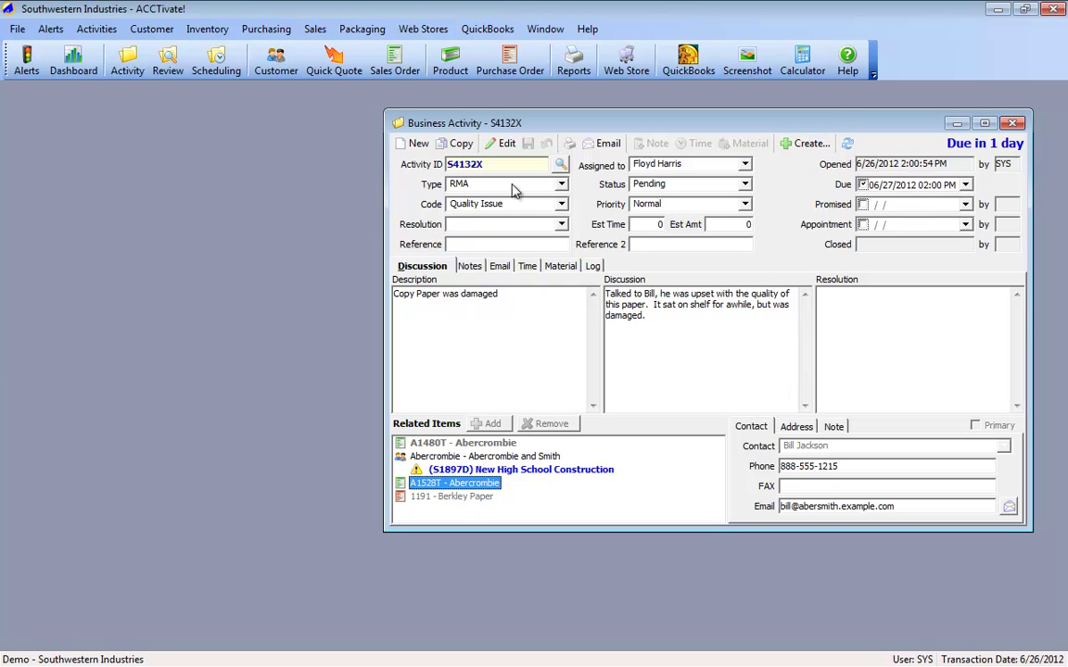
click(807, 144)
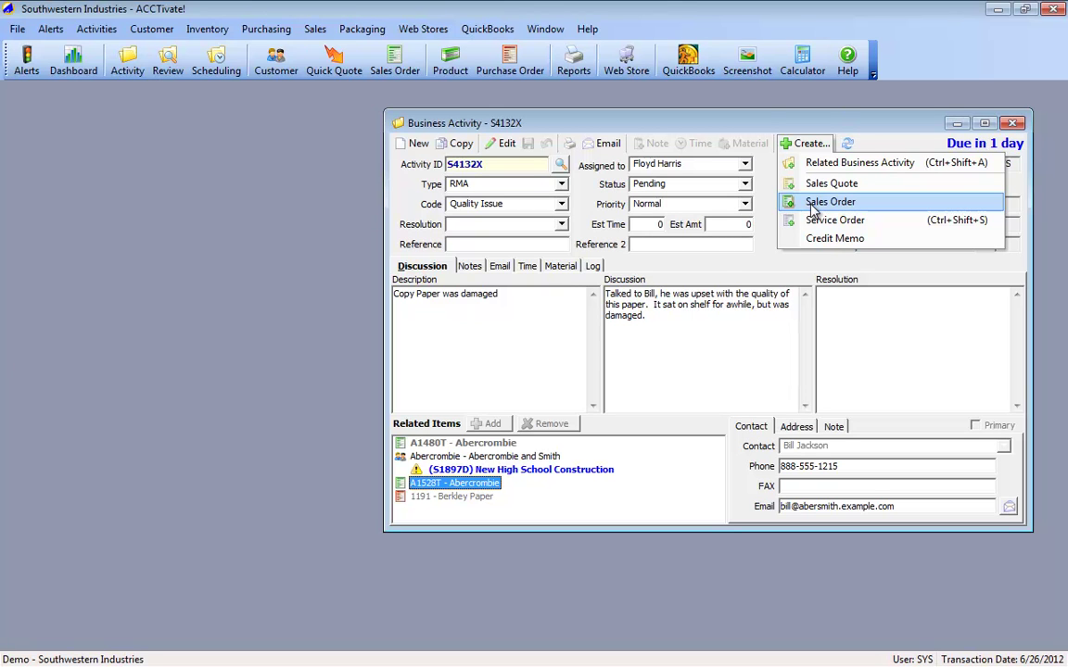
click(812, 204)
click(676, 397)
click(480, 457)
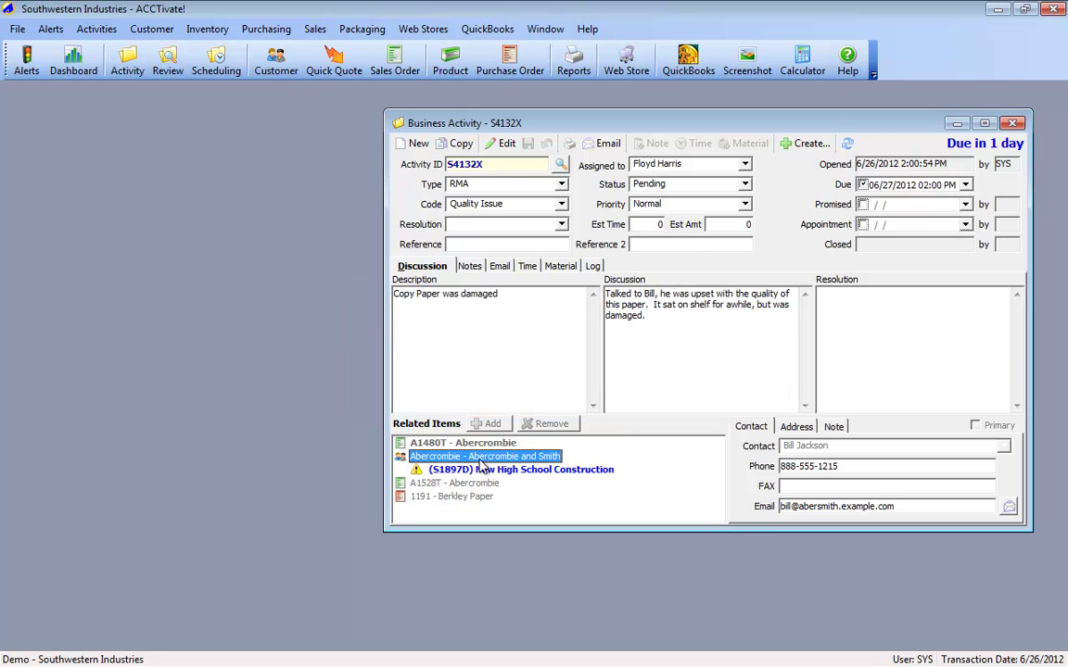
click(804, 144)
click(798, 203)
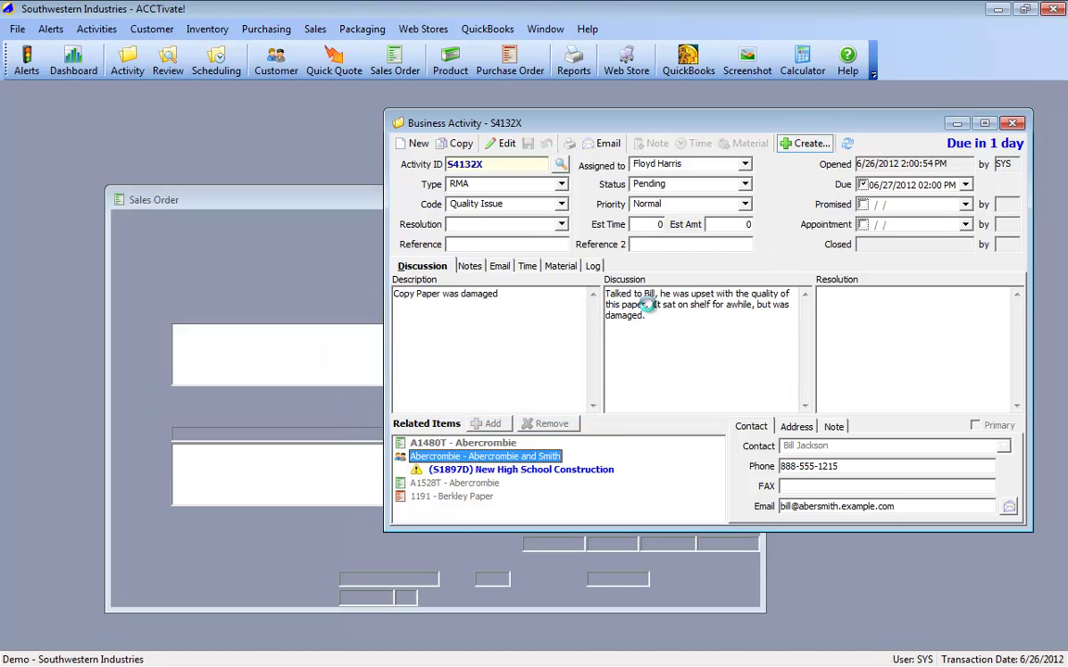
Step: Dismiss the notes, add a CP2003R line with quantity -2, then close the order
click(534, 440)
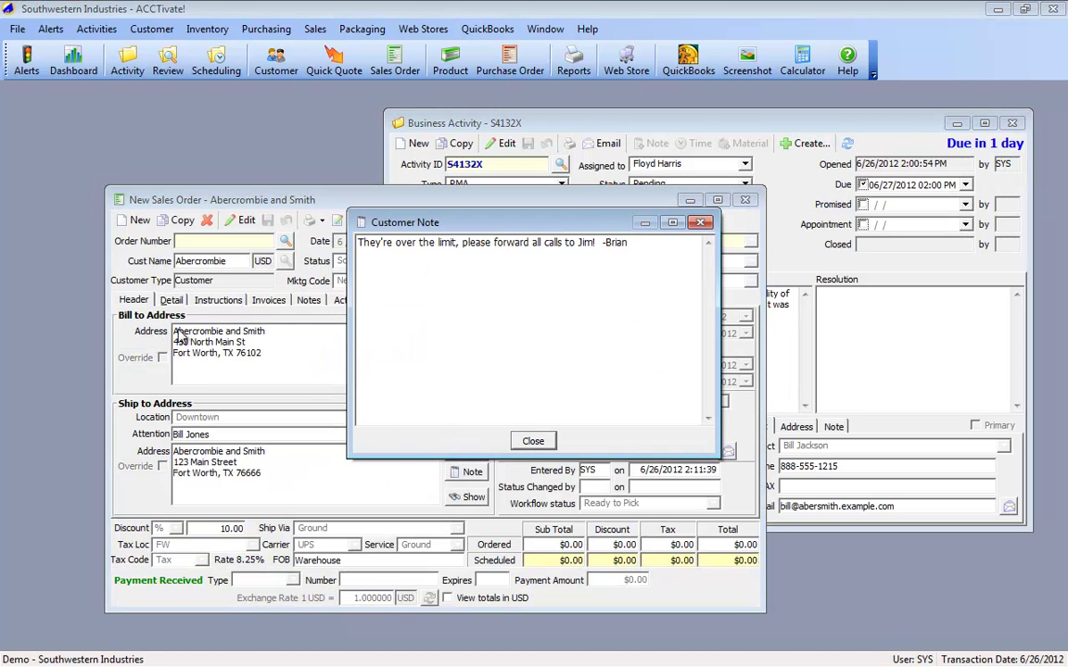
key(Escape)
click(172, 299)
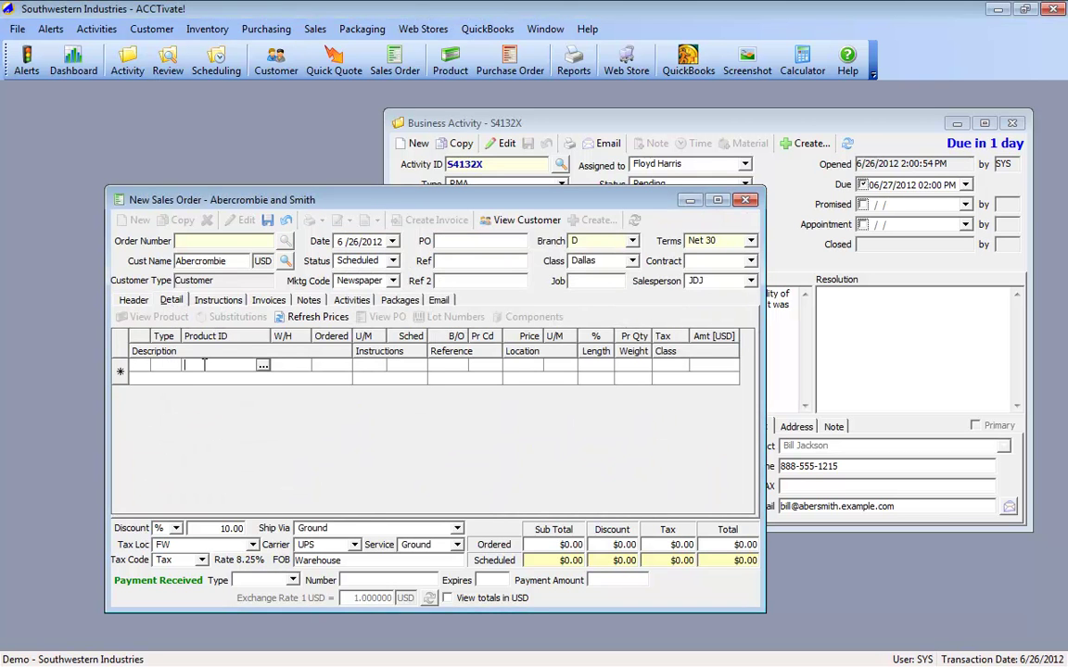
text(CP2003R)
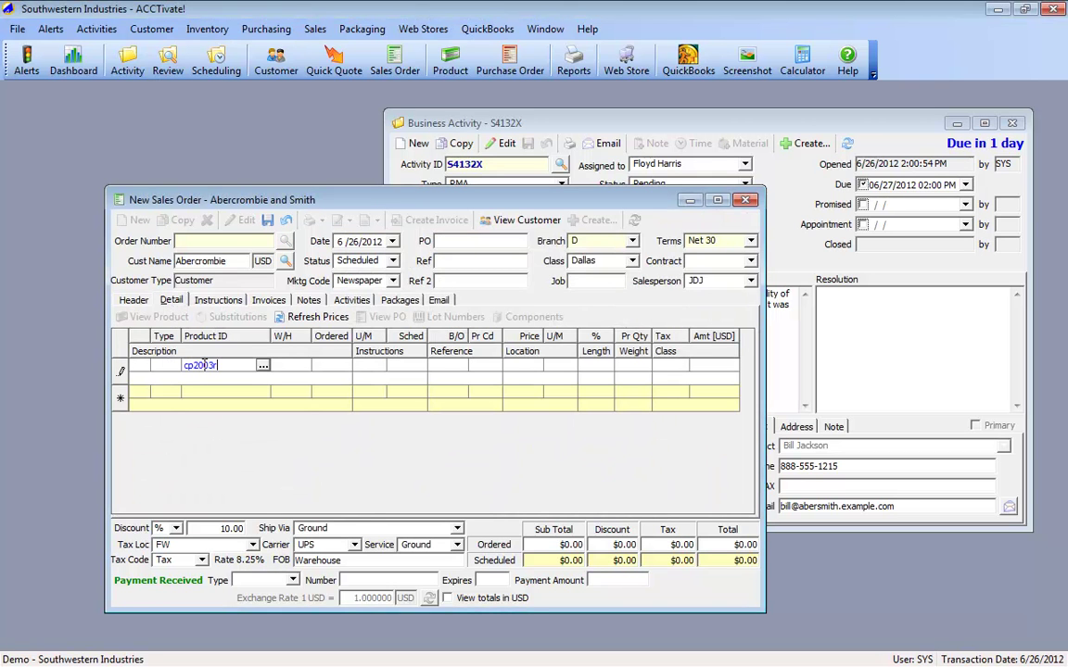
key(Tab)
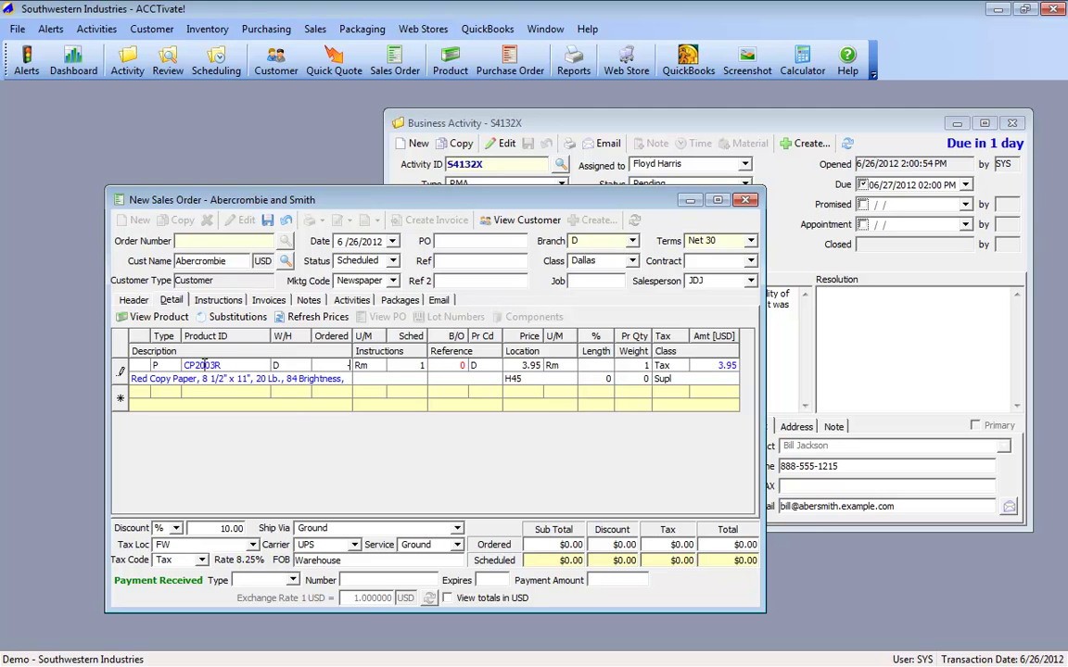
key(Tab)
key(Tab)
key(Tab)
key(Tab)
key(Tab)
key(Tab)
key(Tab)
key(Tab)
key(Tab)
key(Tab)
click(216, 378)
key(Tab)
key(Tab)
click(220, 391)
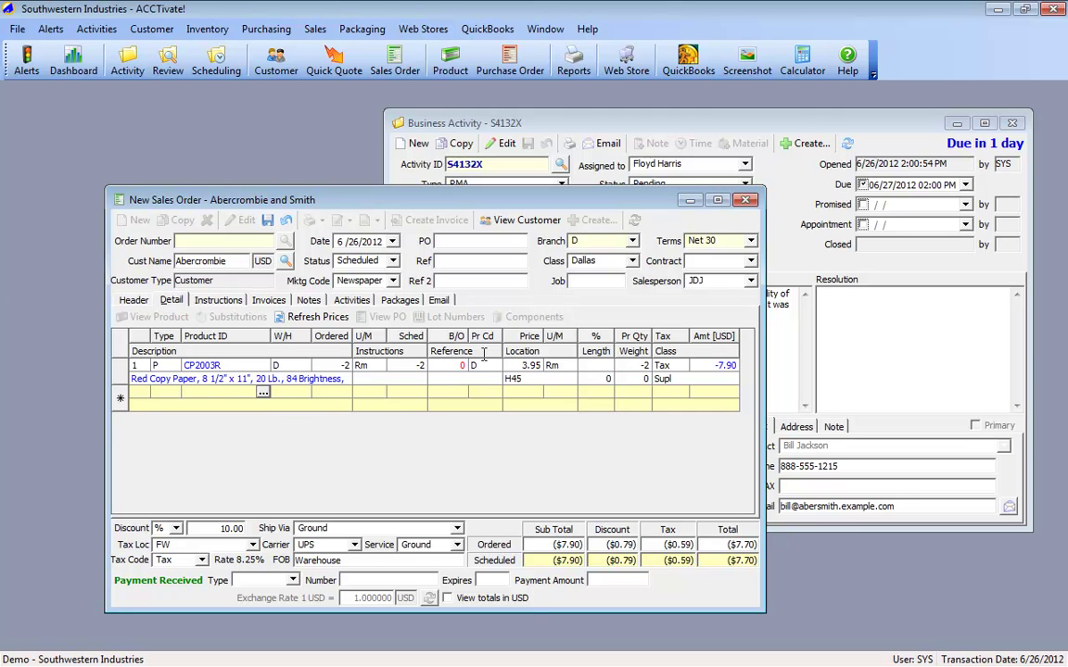
click(749, 201)
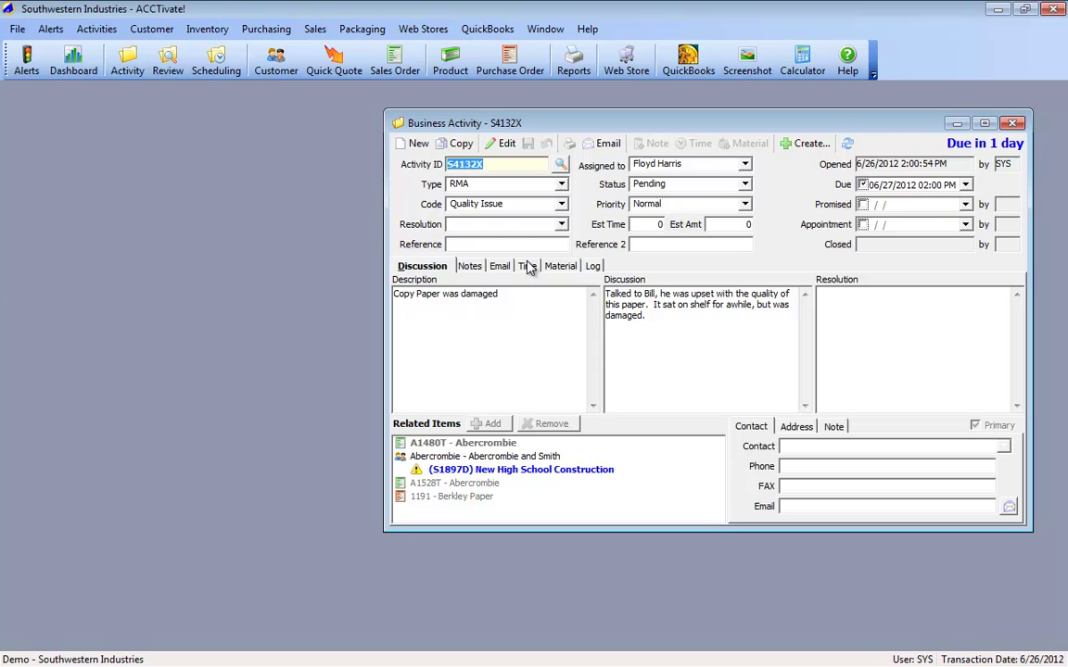
Step: Edit activity S4132X, browse the Add related-item choices, then bring up the Status list
click(503, 144)
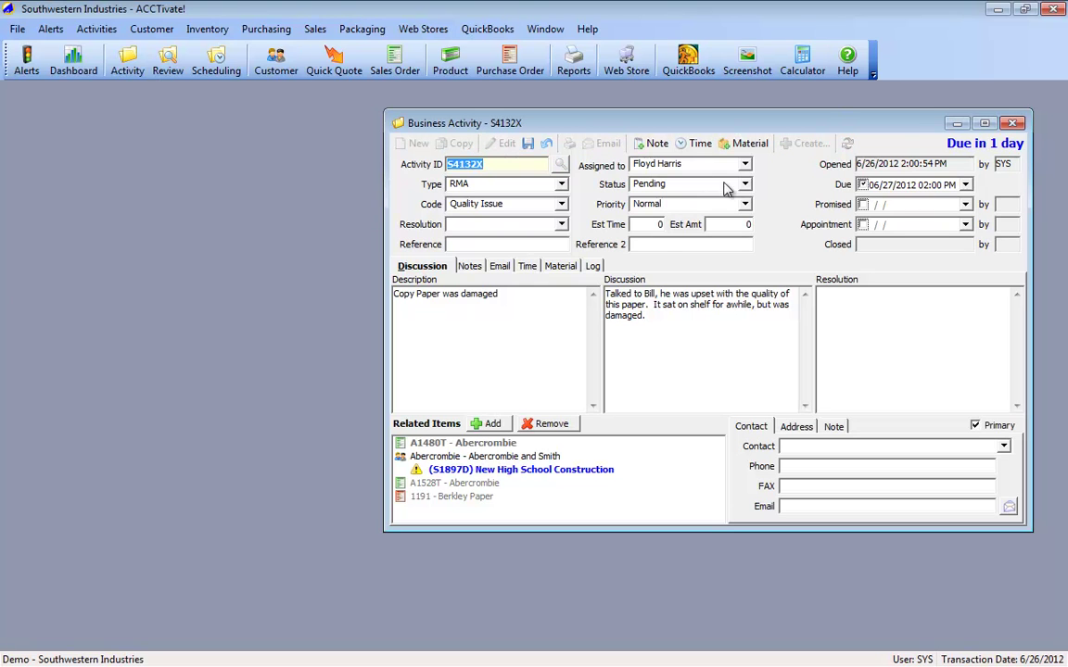
click(491, 424)
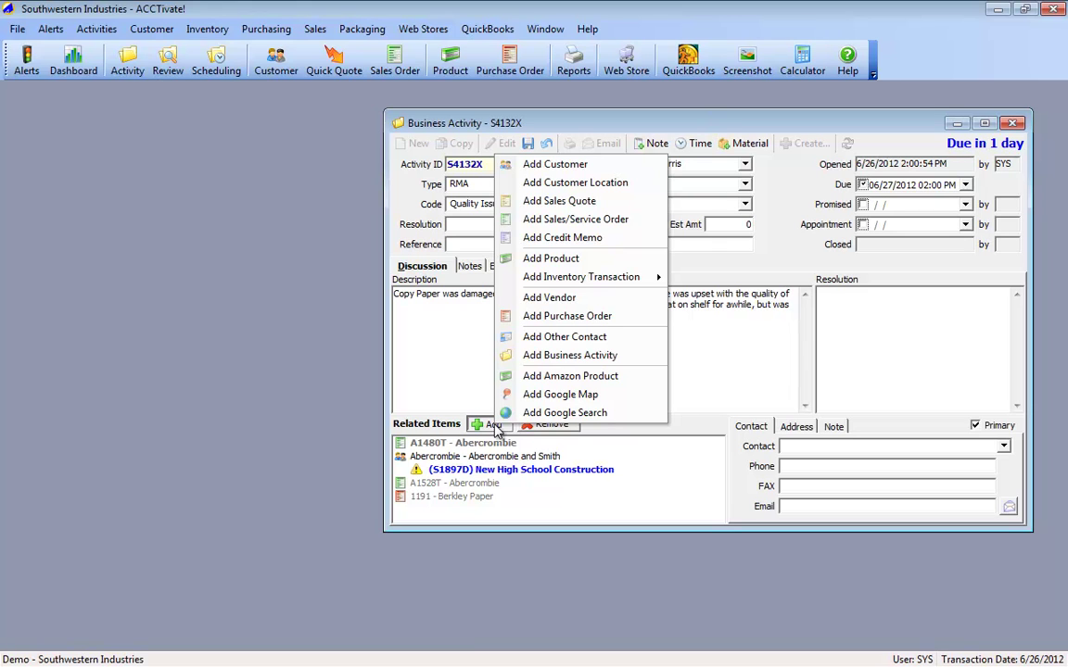
mouse_move(583, 288)
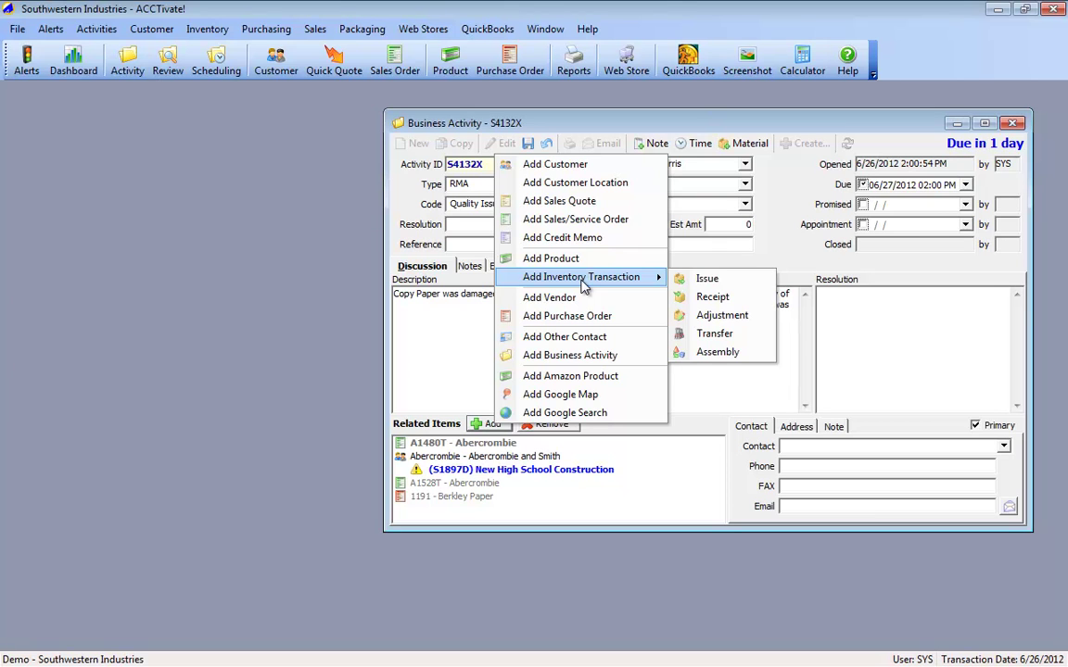
key(Escape)
click(690, 183)
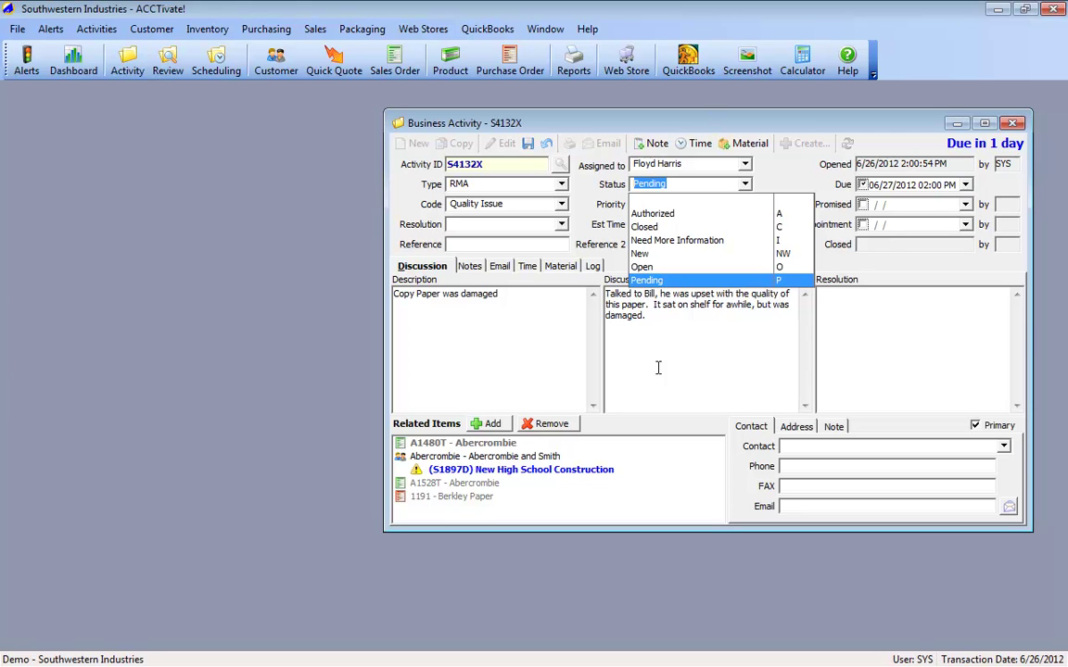
Step: Set the status to Authorized, save, and check the Pending-to-Authorized log entry
click(667, 214)
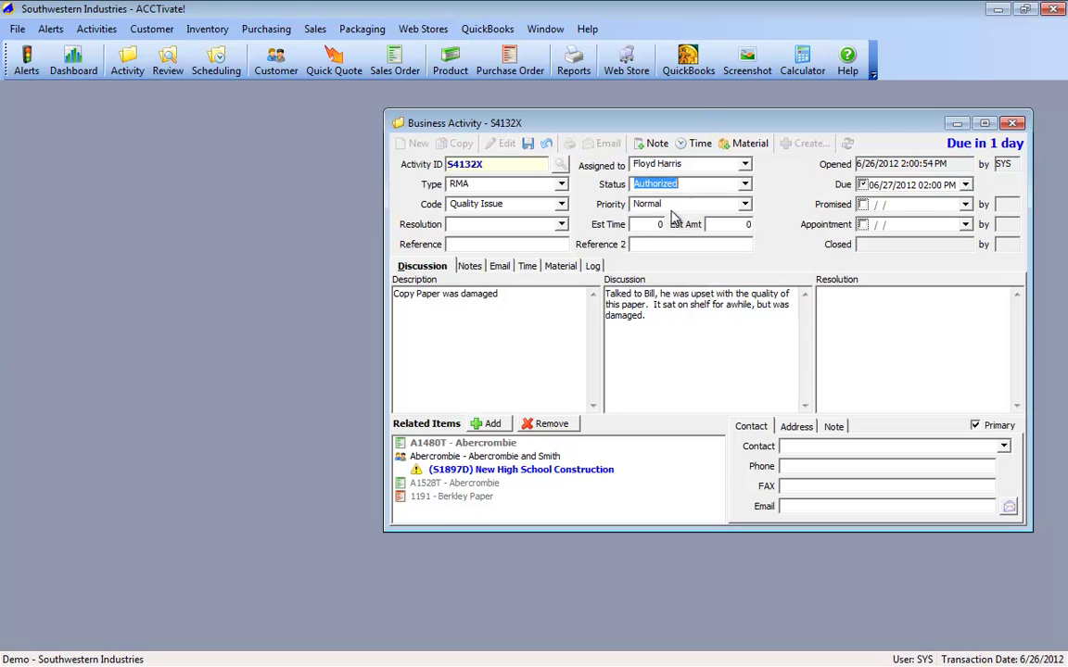
click(524, 145)
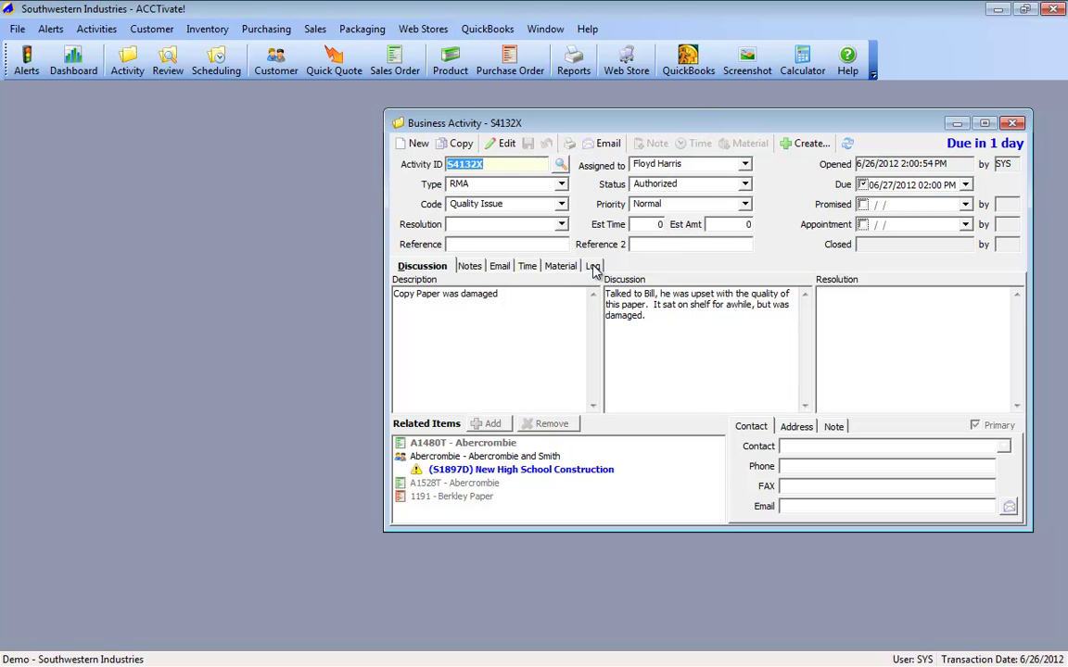
click(592, 267)
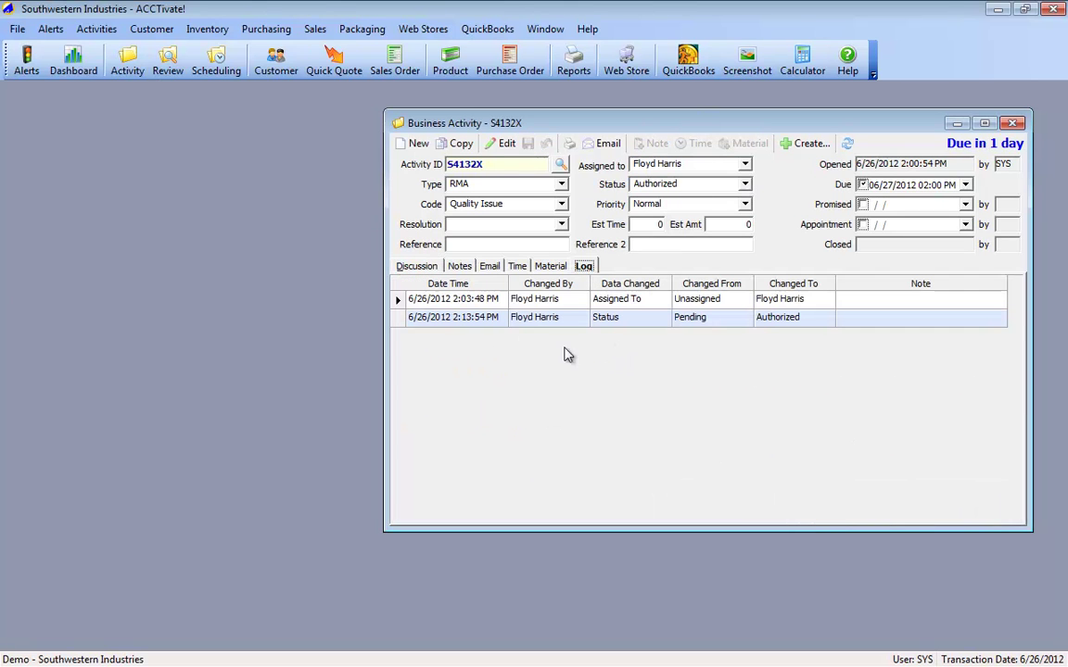
click(397, 317)
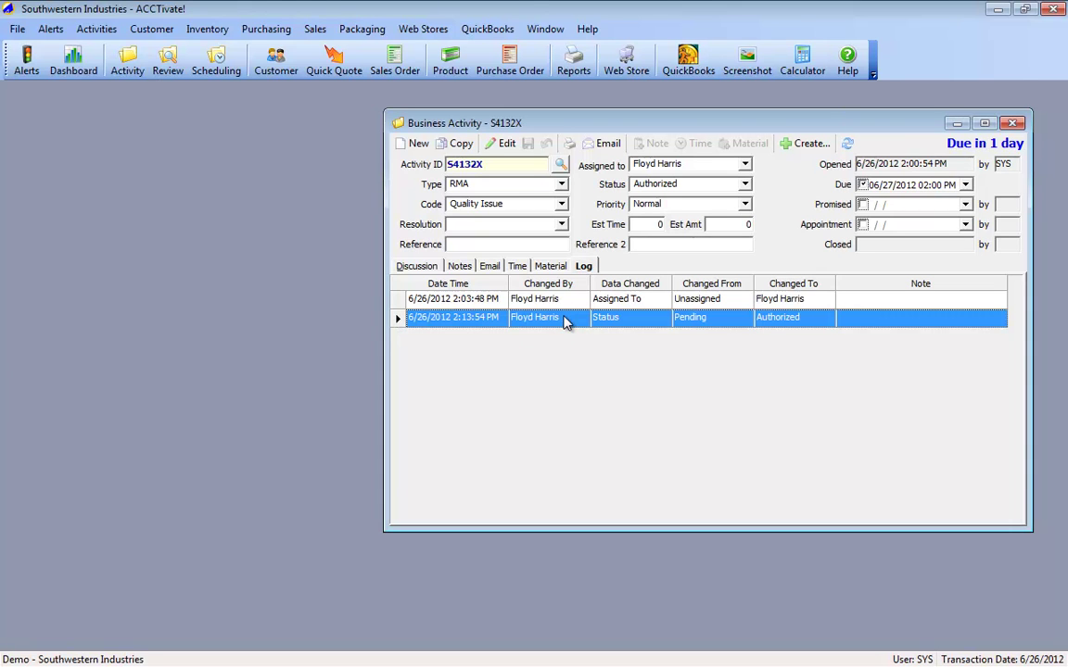
Step: Edit the activity again, setting status to Closed and resolution to Satisfactory
click(663, 176)
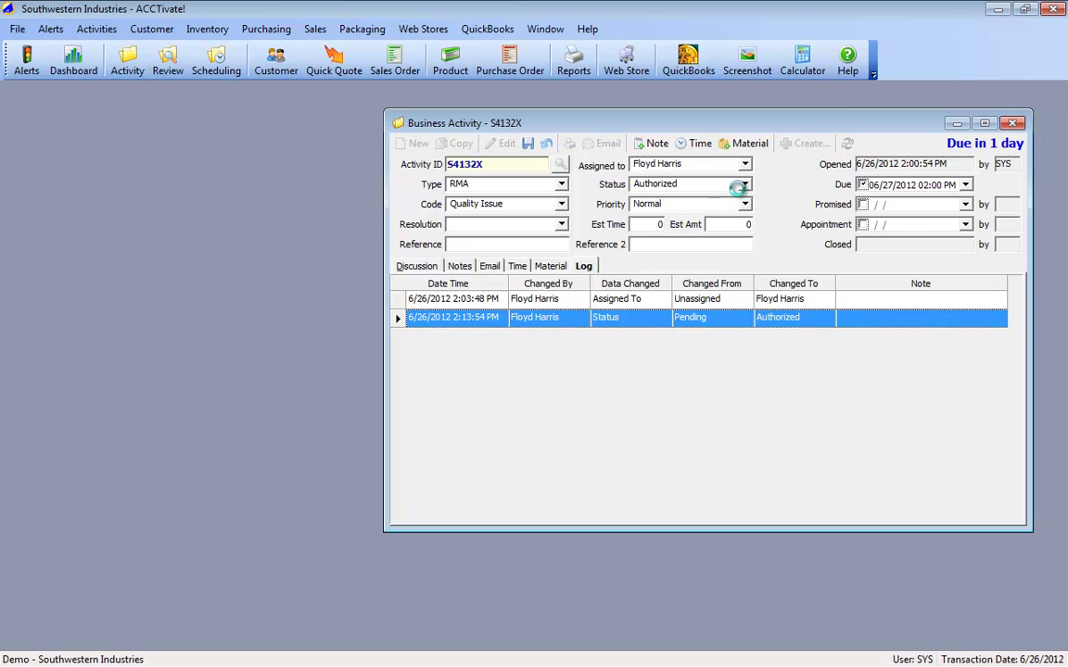
click(667, 184)
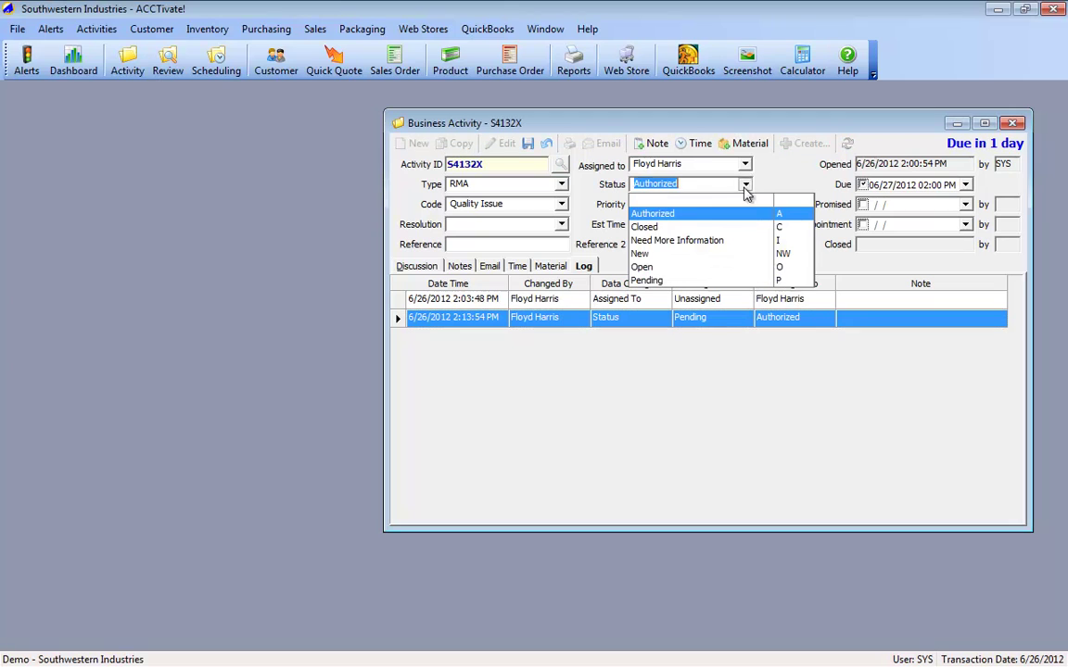
click(654, 227)
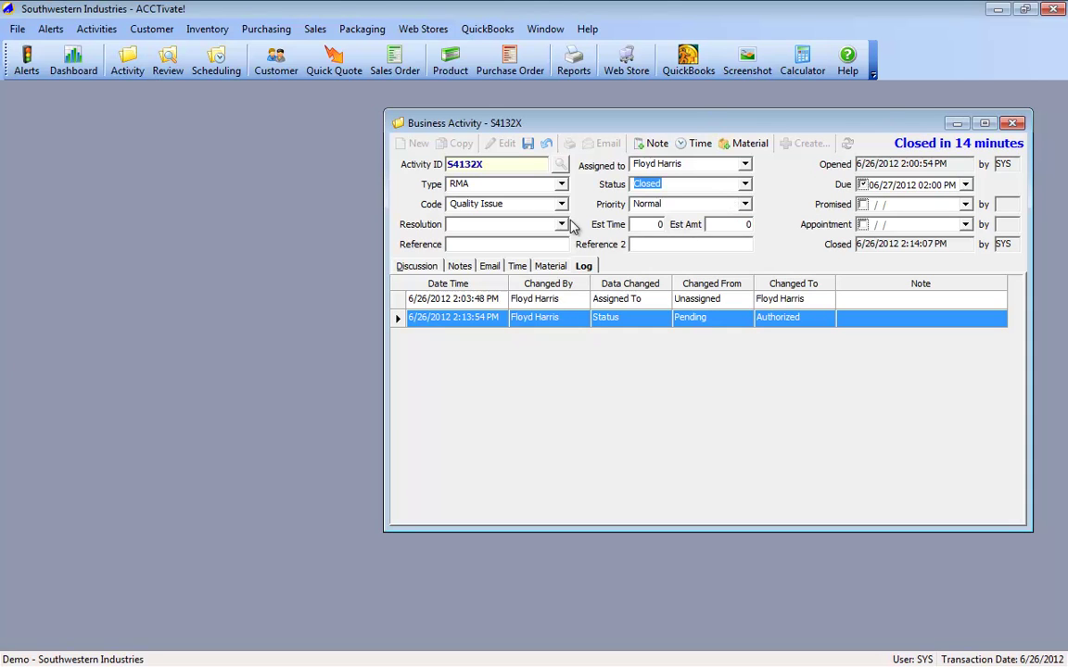
click(505, 224)
click(498, 262)
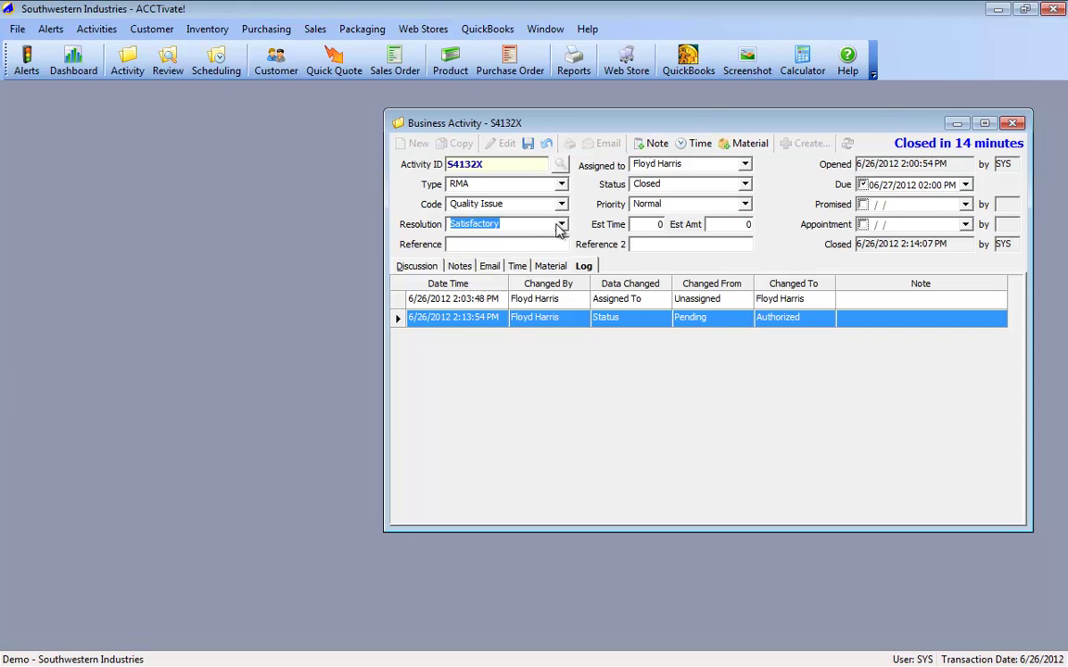
click(561, 225)
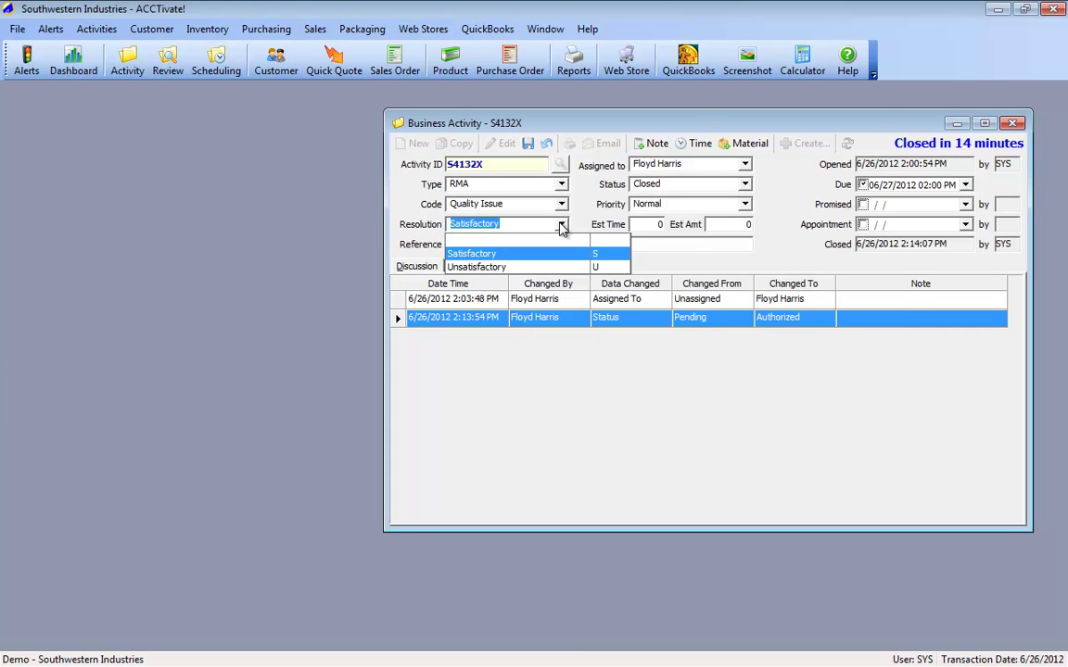
Step: Save S4132X as Closed with a Satisfactory resolution and view its Discussion details
click(527, 142)
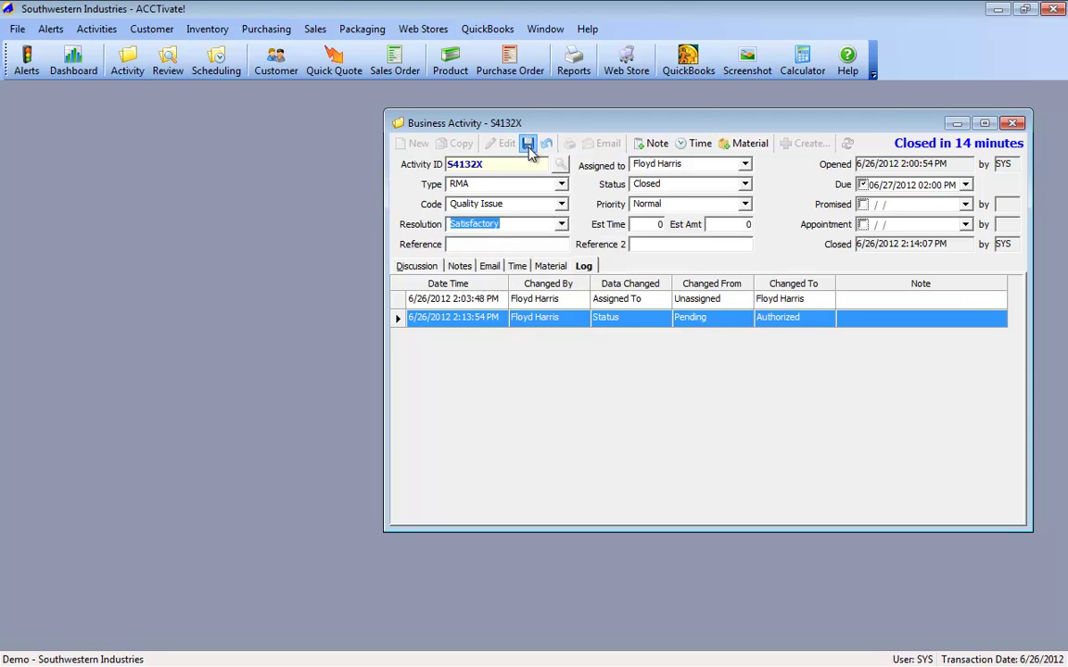
click(527, 142)
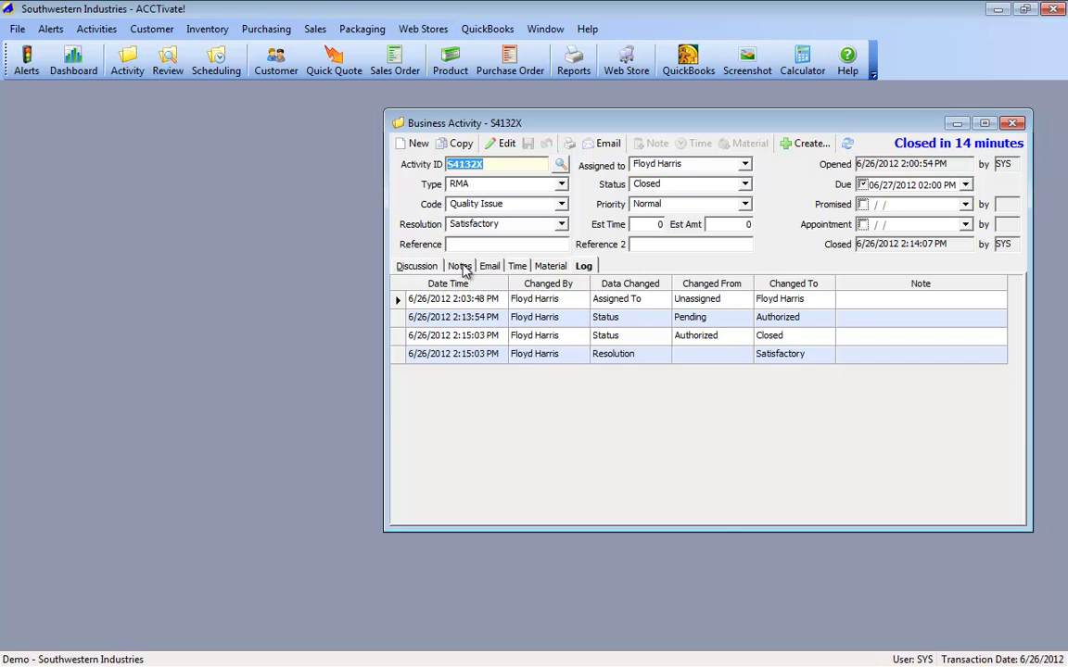
click(414, 268)
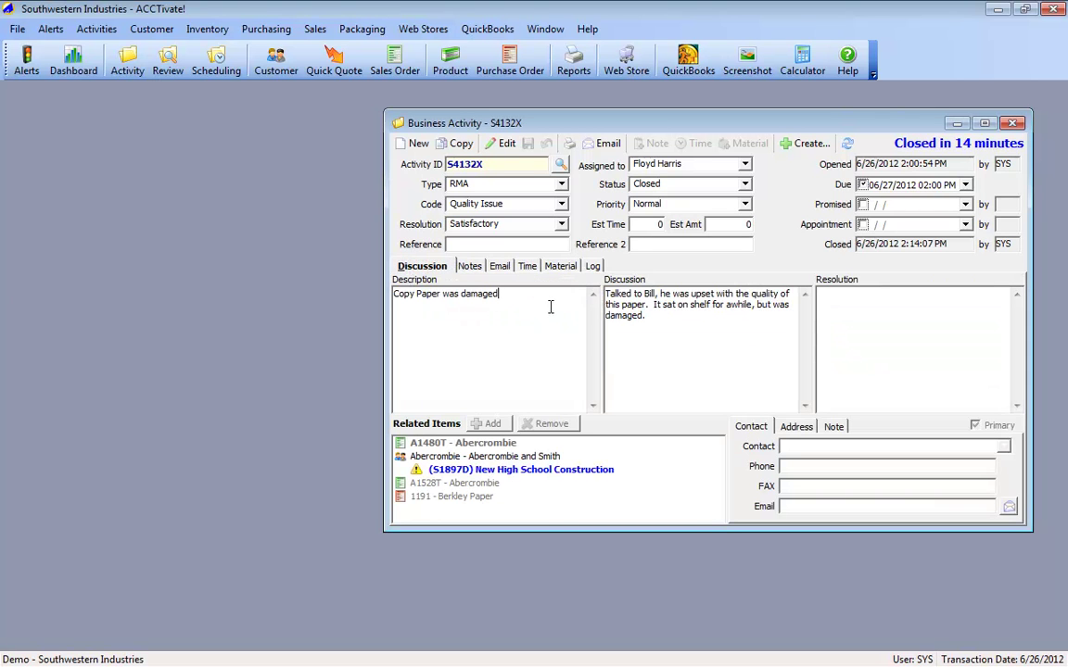
Step: Write the resolution note 'Vendor shipped replacement ream at no charge. Followed up with customer, they're happy!' and save
drag(549, 307, 359, 316)
drag(675, 317, 564, 269)
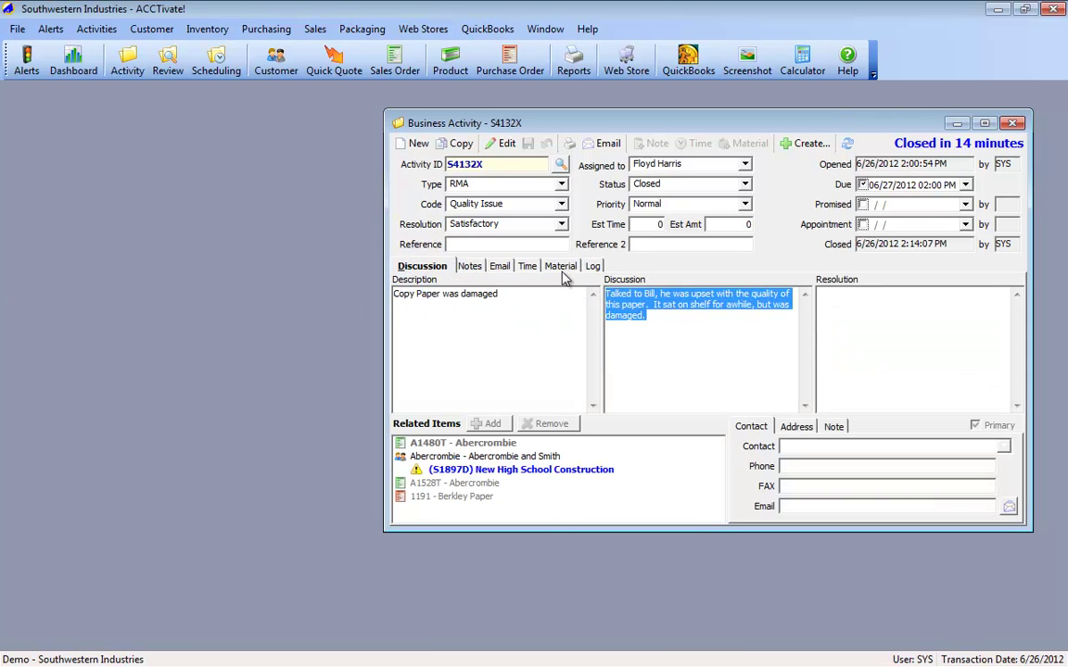
click(922, 327)
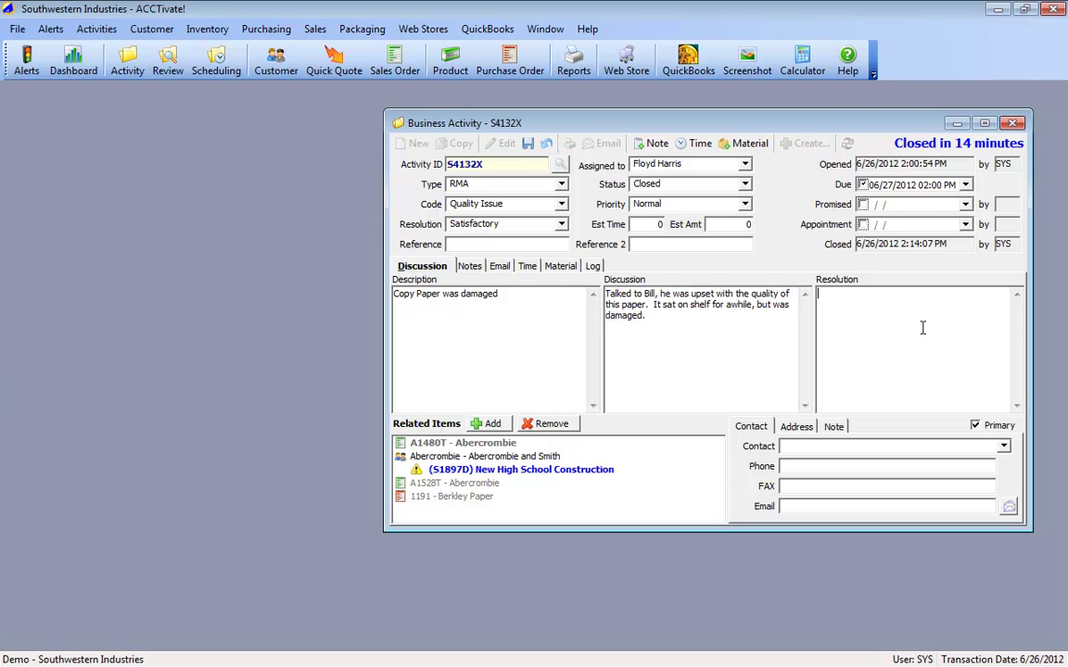
click(510, 223)
click(477, 237)
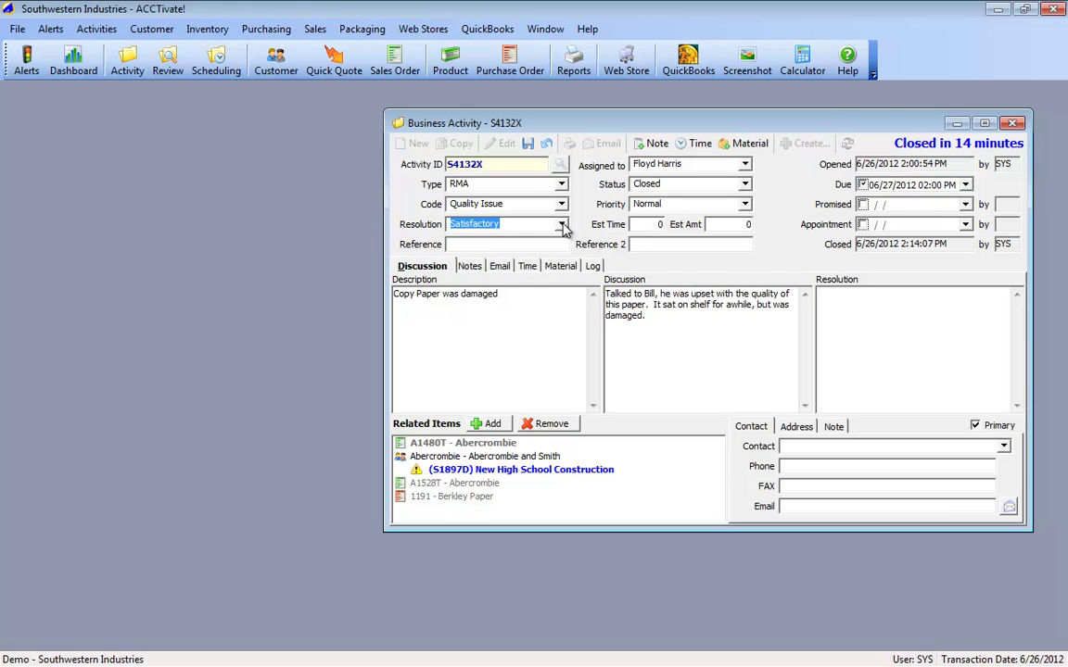
click(920, 345)
text(Vendor )
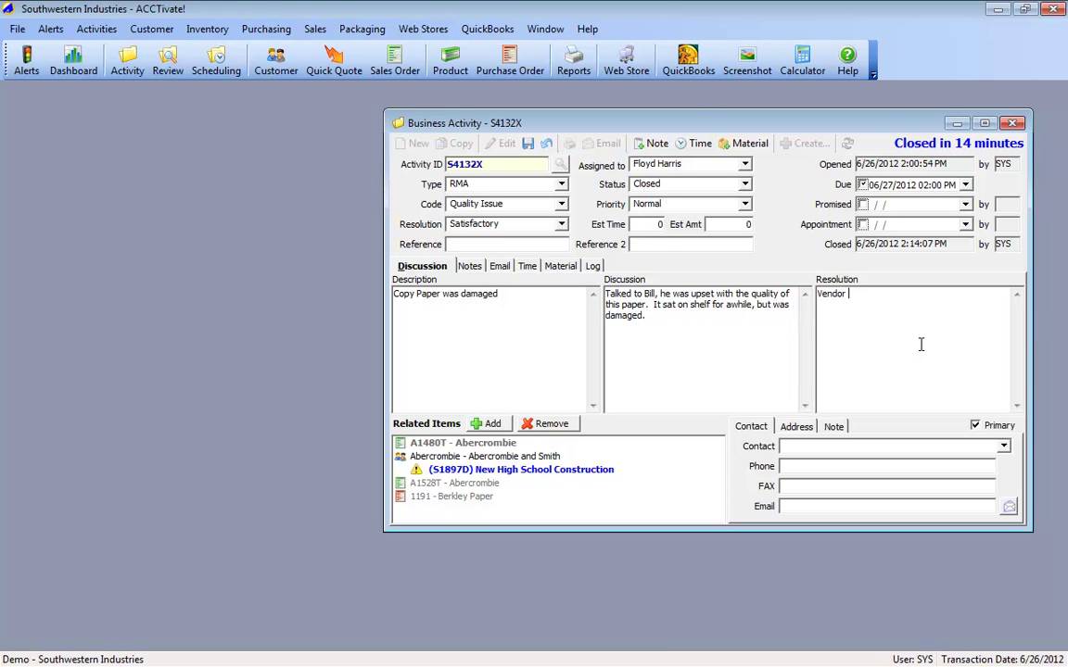
text(shipped replacement ream at no charge.  )
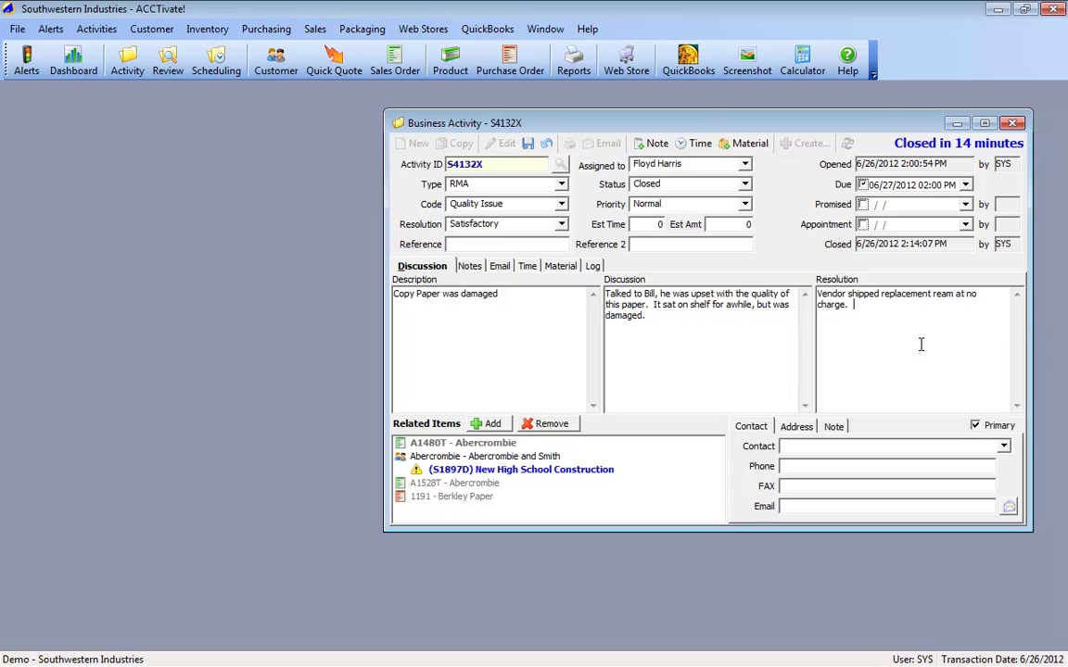
text(Followed up with customer, they're happy!)
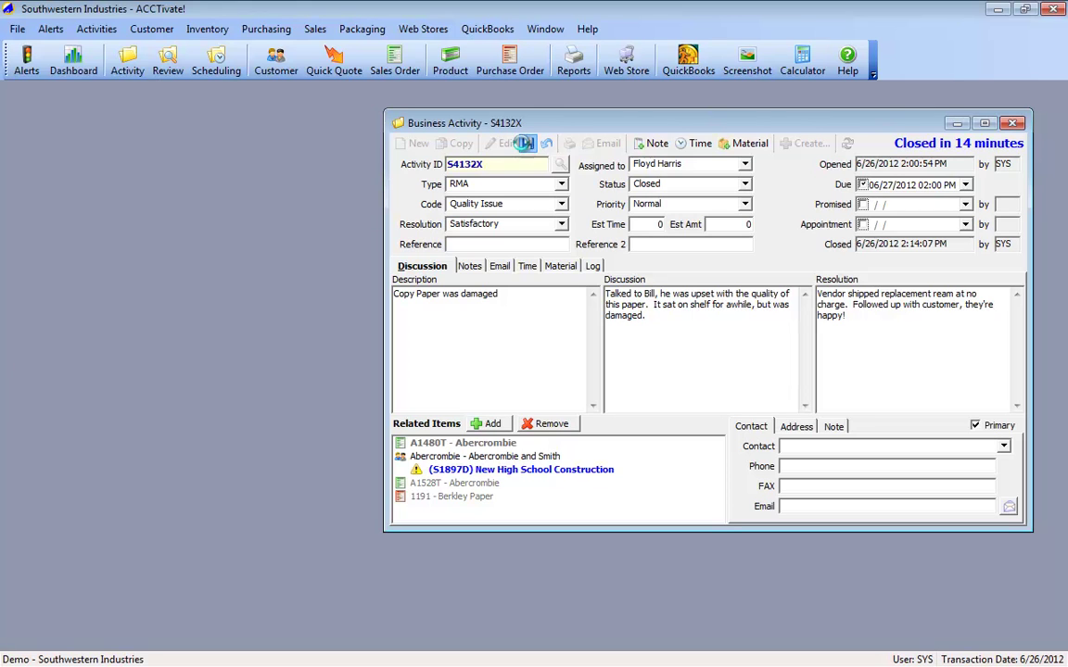
click(527, 143)
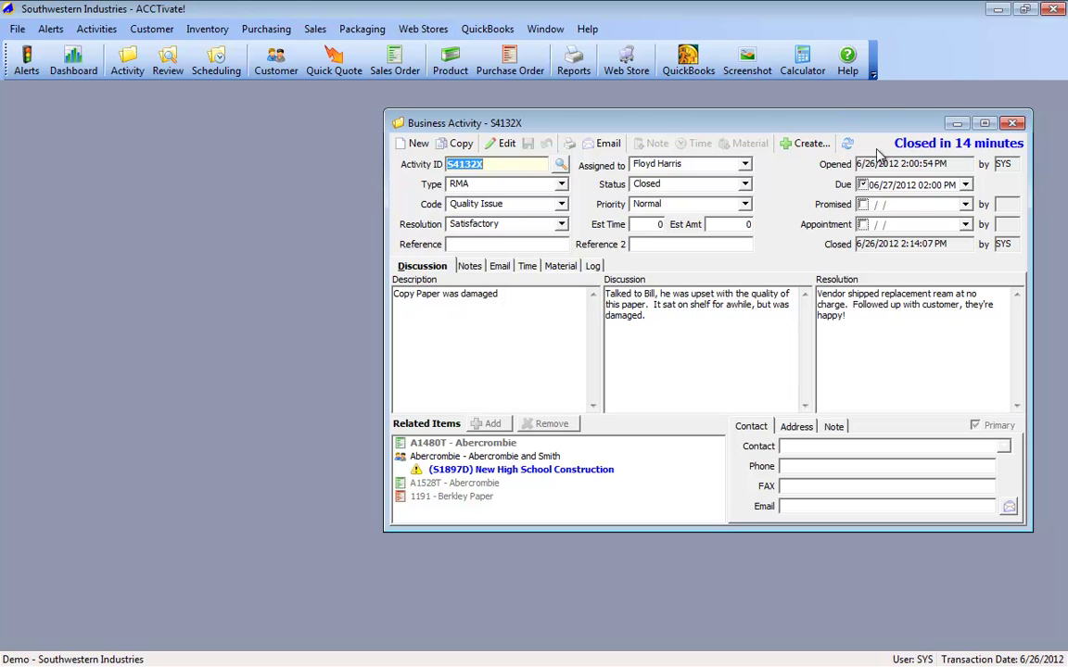
Step: Create related business activity S4133X from S4132X and place both windows side by side
click(820, 146)
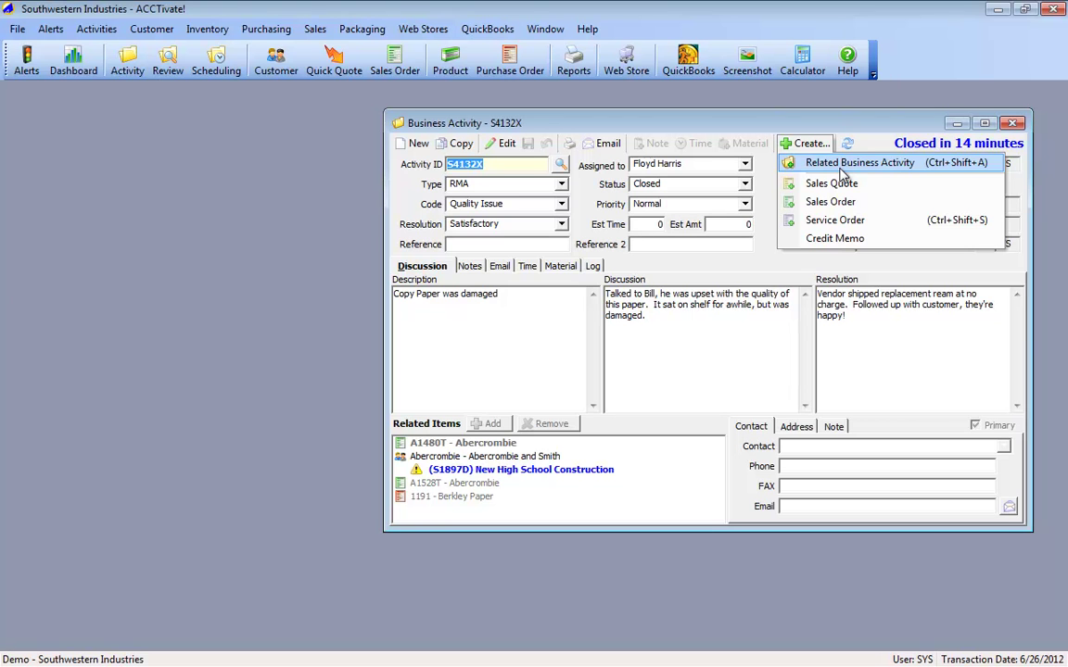
drag(649, 121, 317, 116)
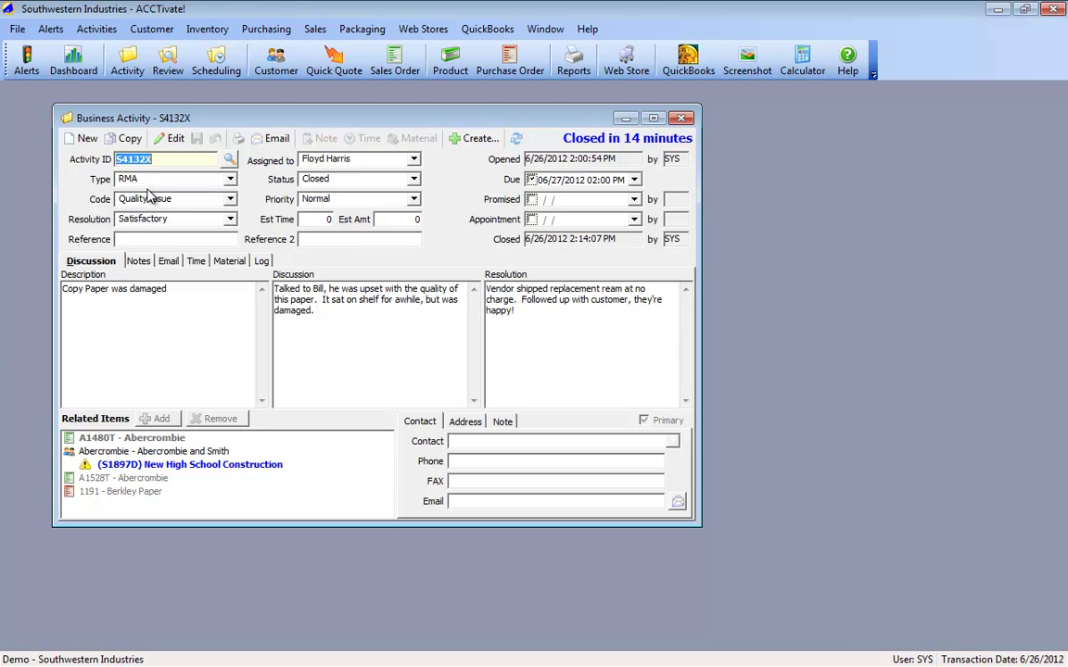
click(472, 140)
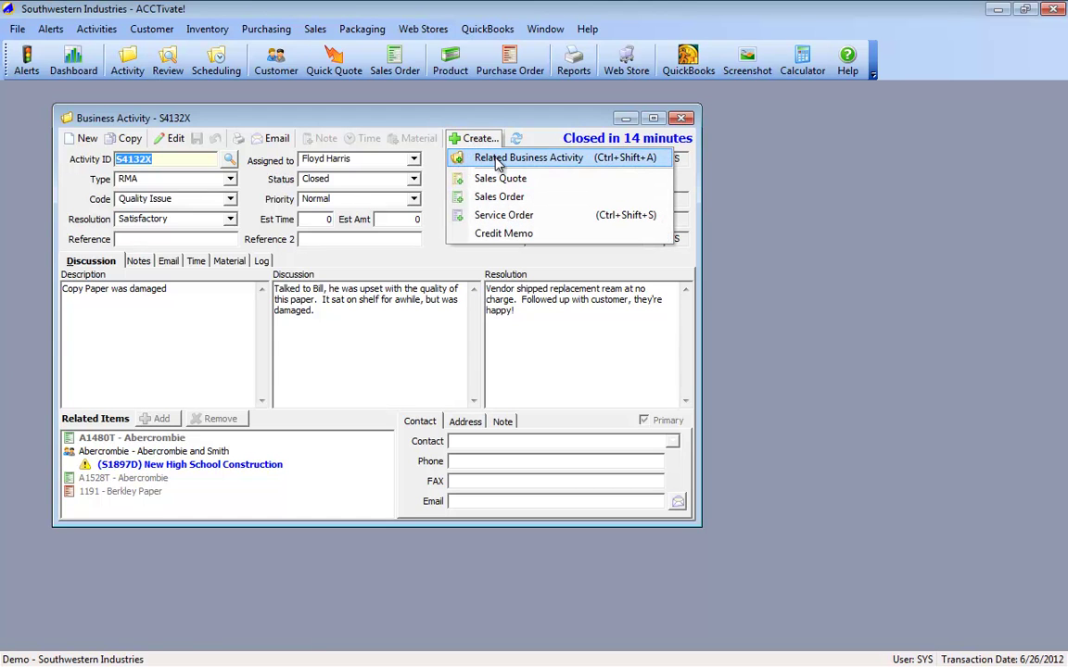
click(498, 160)
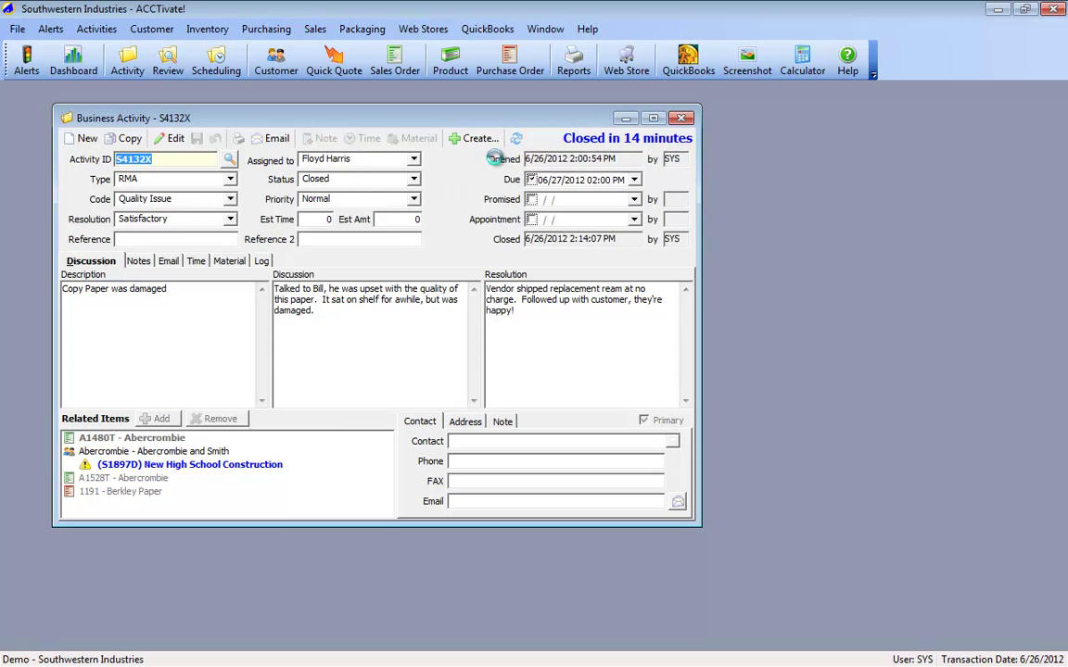
click(1045, 29)
drag(520, 217, 710, 196)
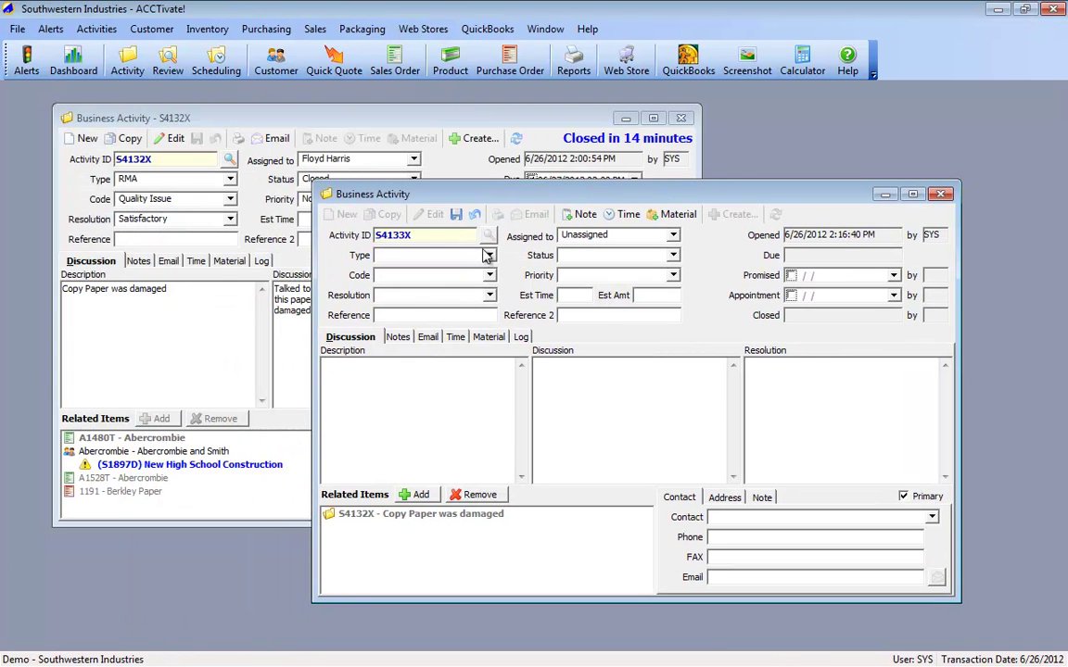
Step: Set S4133X's type to Customer Service, code to Quality Issue, and due date to 07/24/2012
click(428, 255)
click(400, 269)
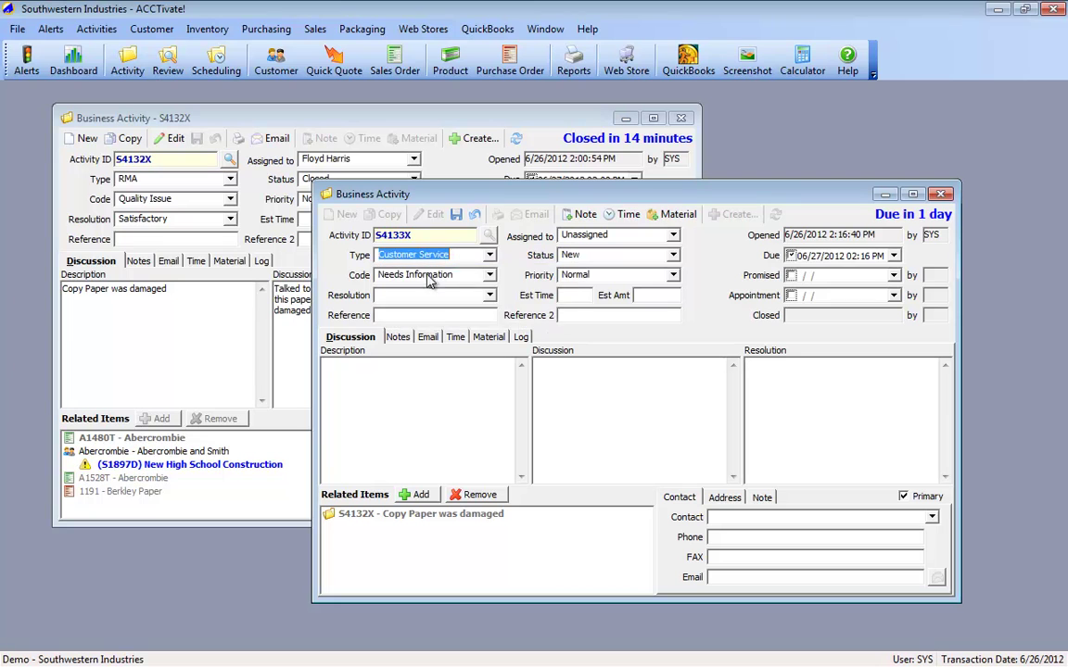
click(489, 276)
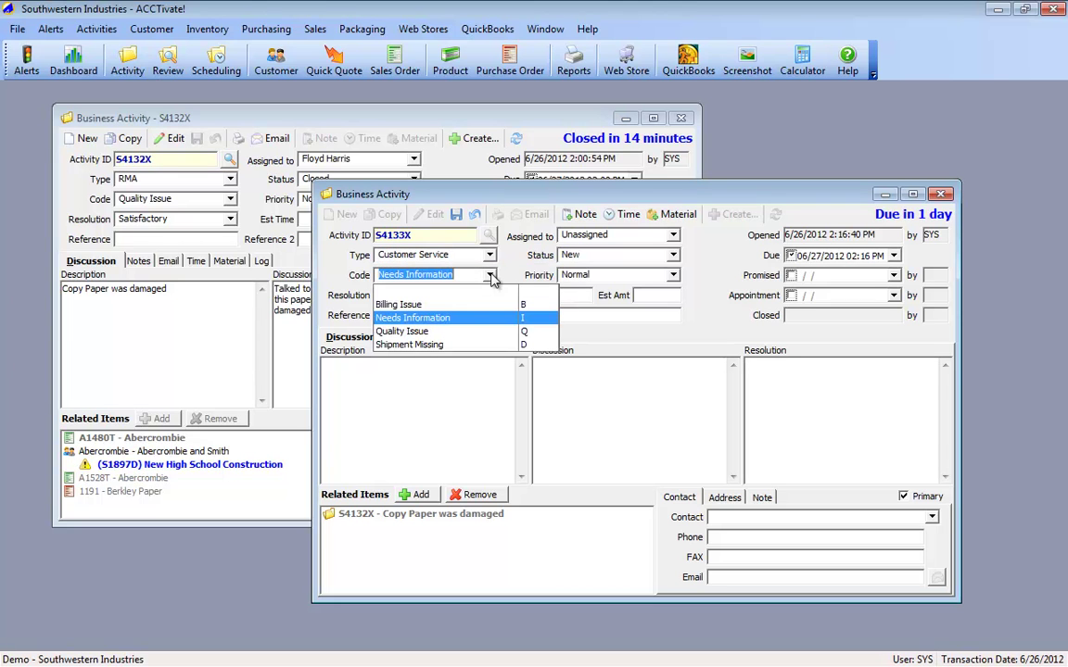
click(414, 332)
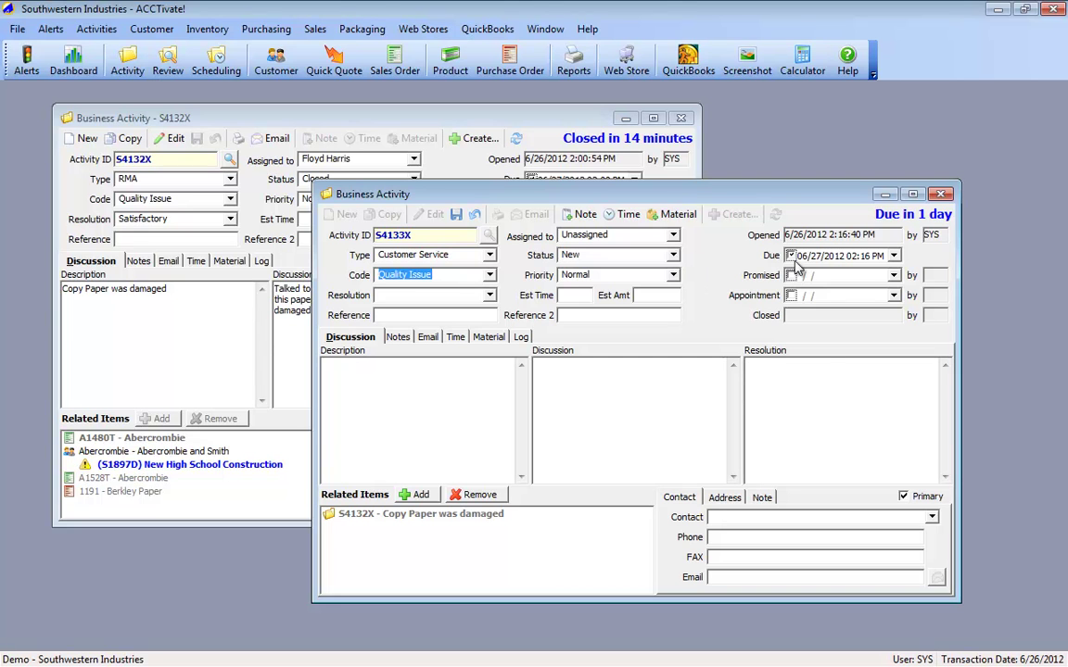
click(892, 255)
click(925, 276)
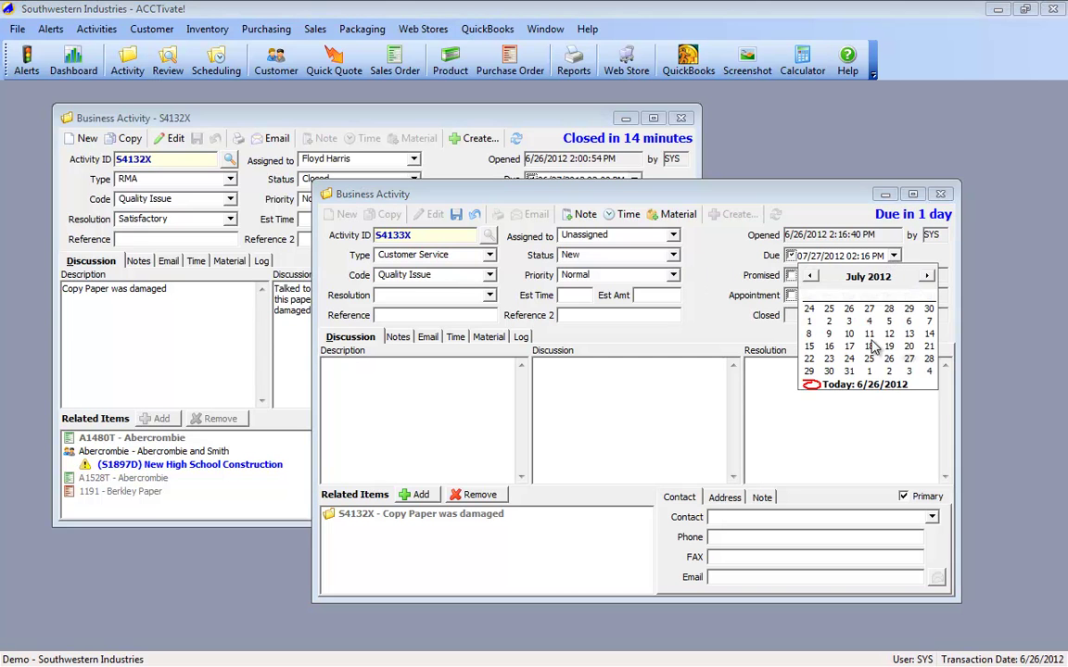
click(849, 358)
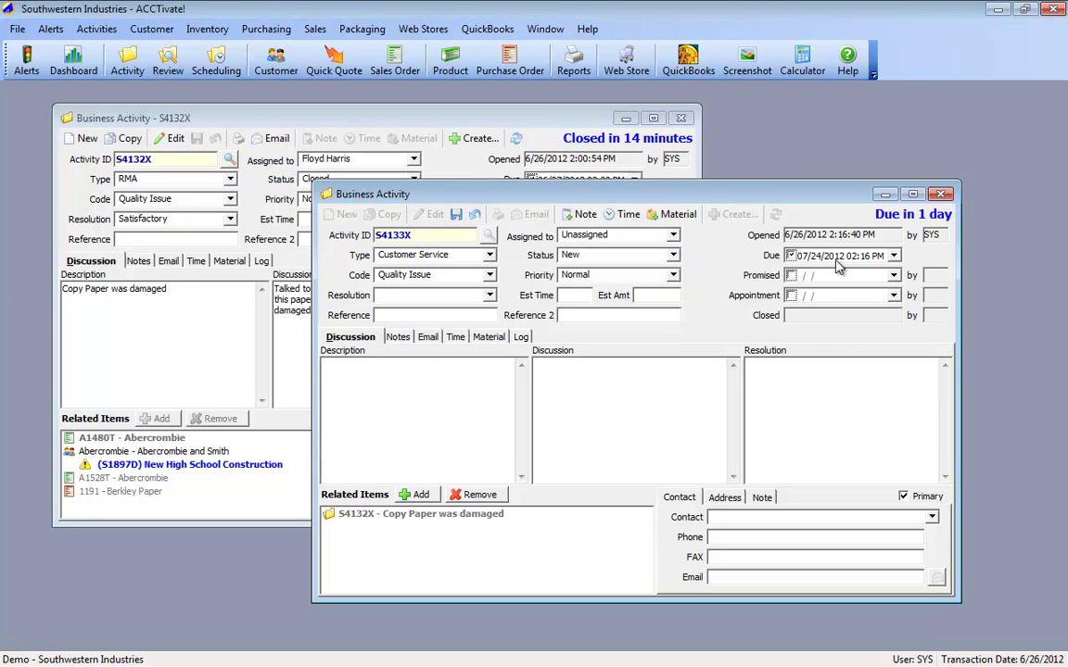
Step: Add description 'Followup from RMA' and a check-back discussion note, assign a staff member, then save and close
click(398, 411)
text(Followup from RMA)
key(Tab)
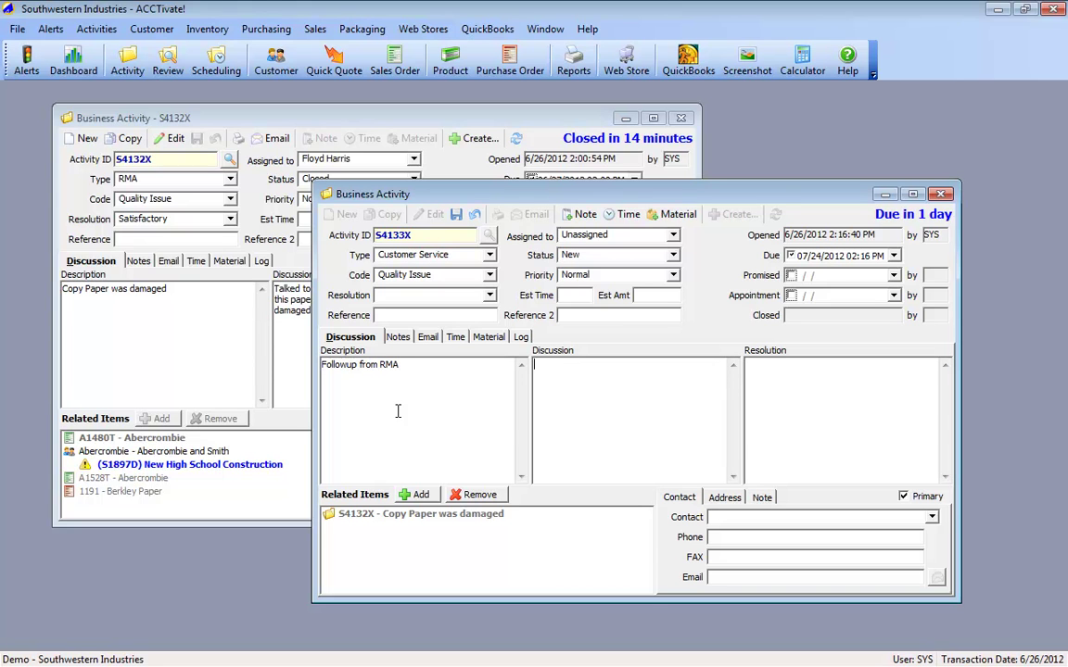
text(Customer was happy, but we should check back with them.)
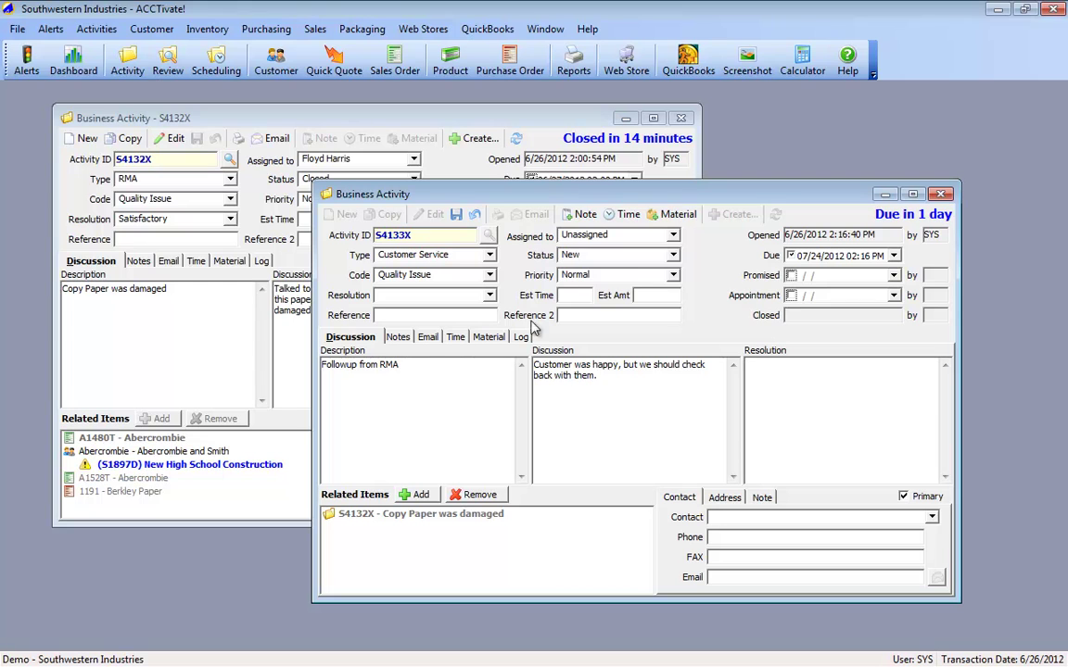
click(602, 234)
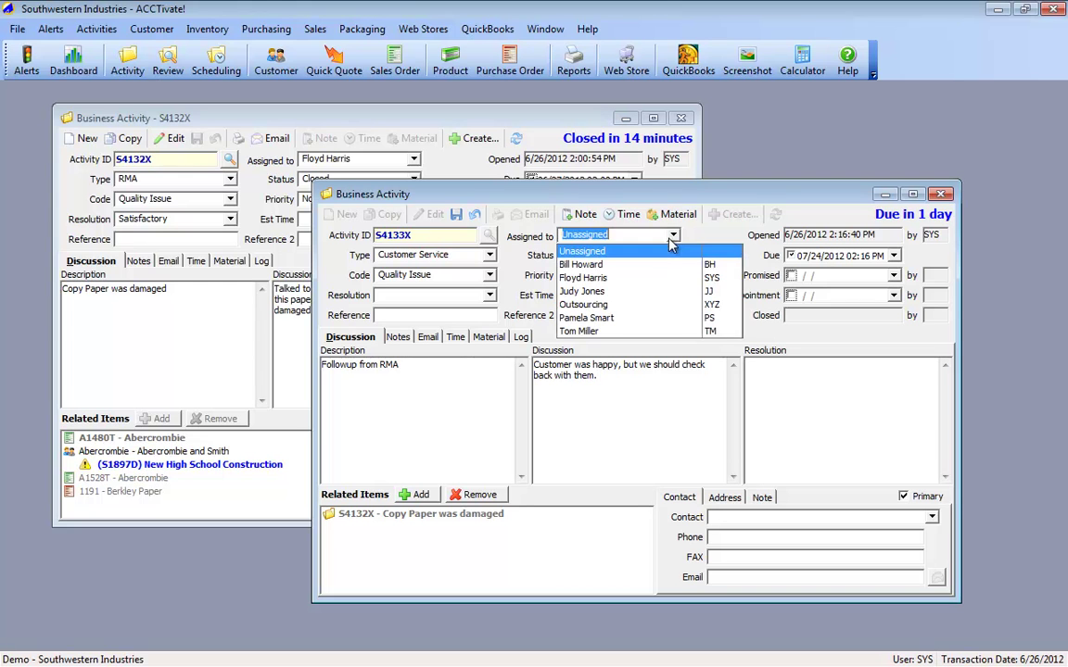
click(621, 317)
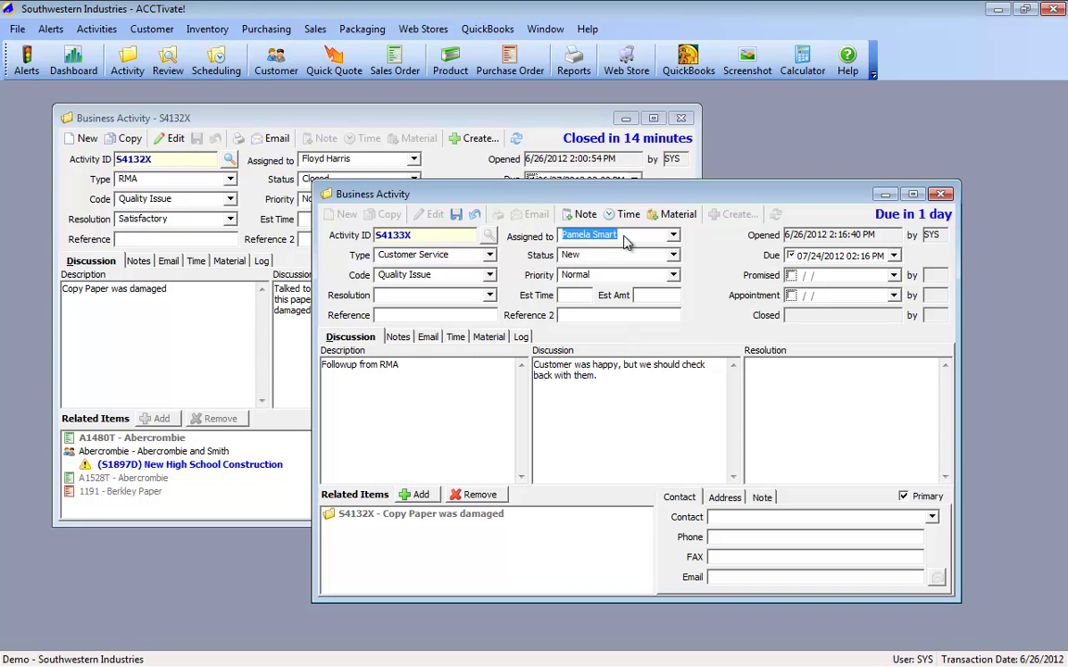
key(Tab)
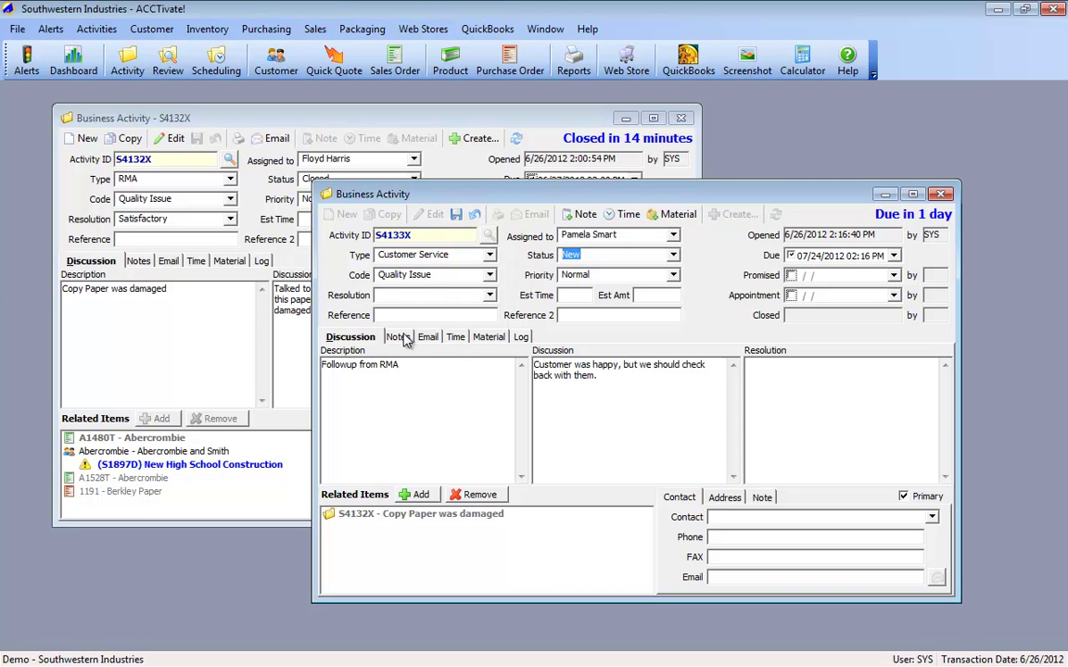
click(455, 216)
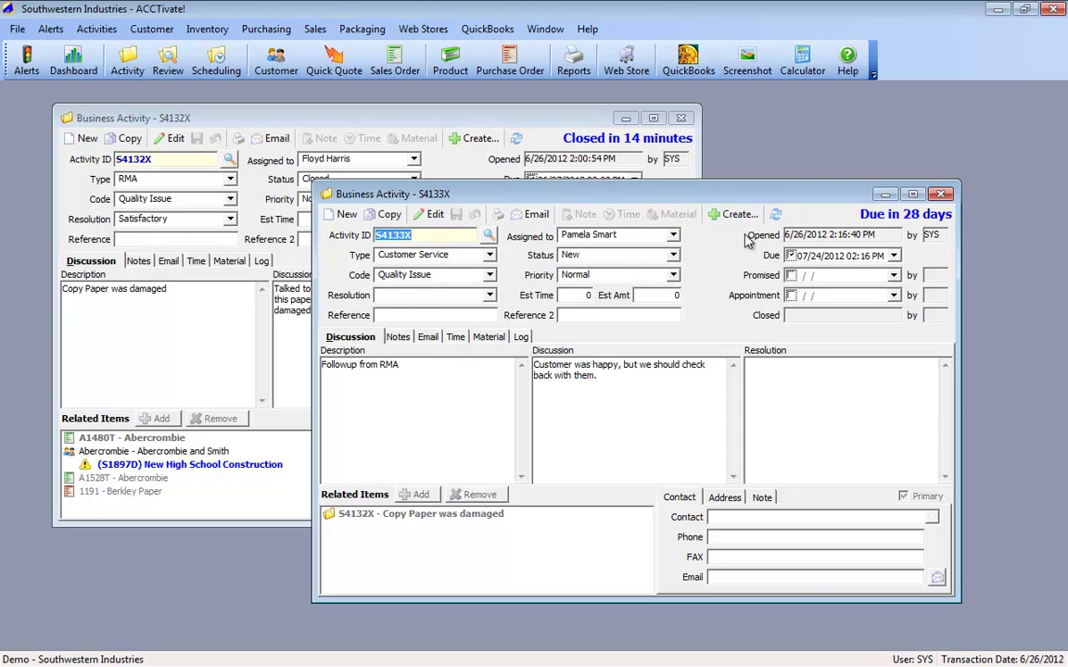
click(941, 195)
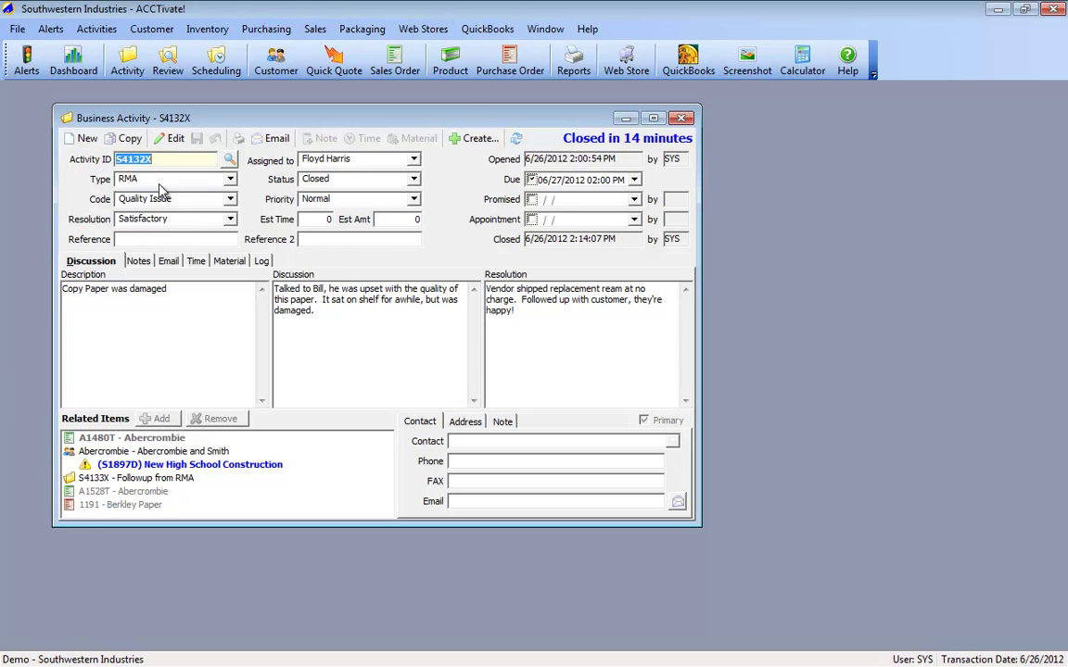
Step: Select the linked S4133X follow-up, then close the S4132X activity window
click(130, 478)
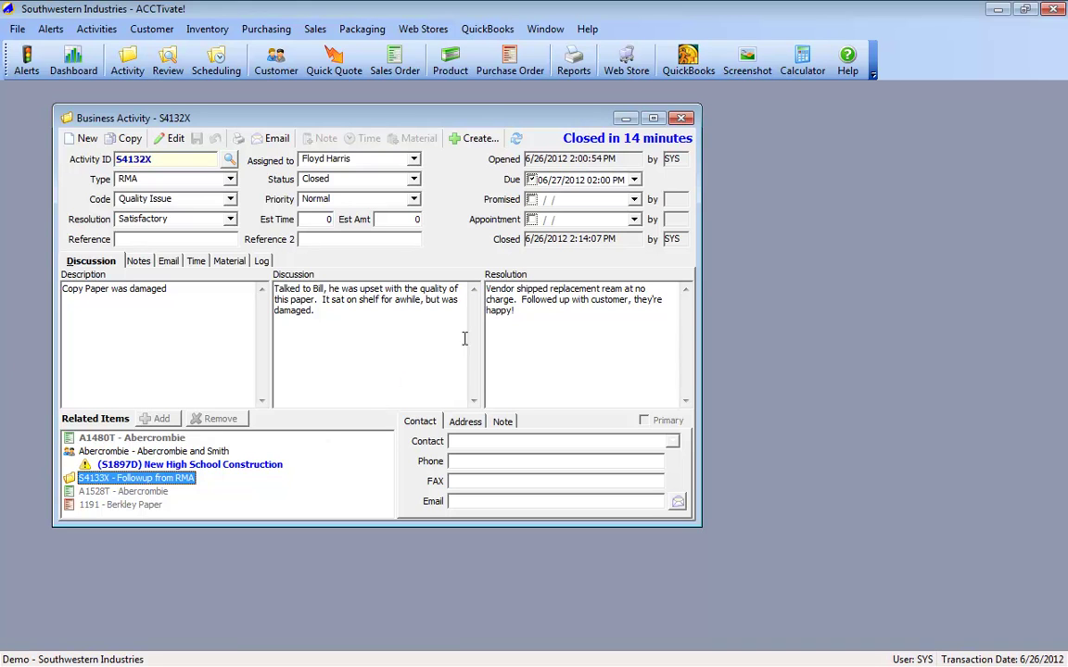
click(682, 119)
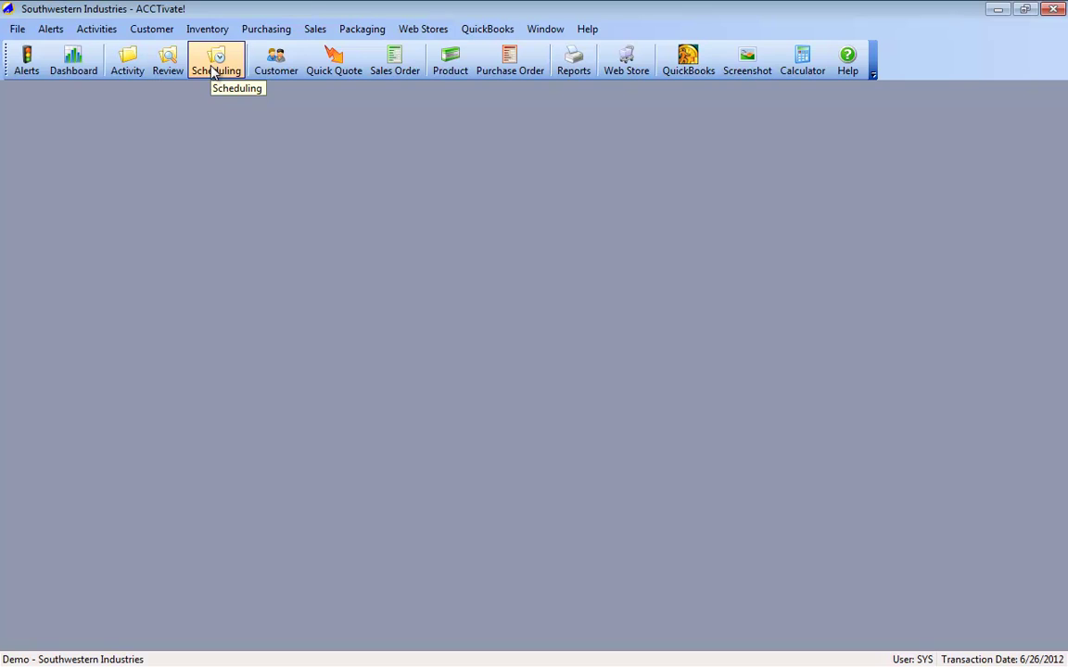
Step: Open Service Scheduling filtered to the S - Service class for 6/26/2012
click(214, 73)
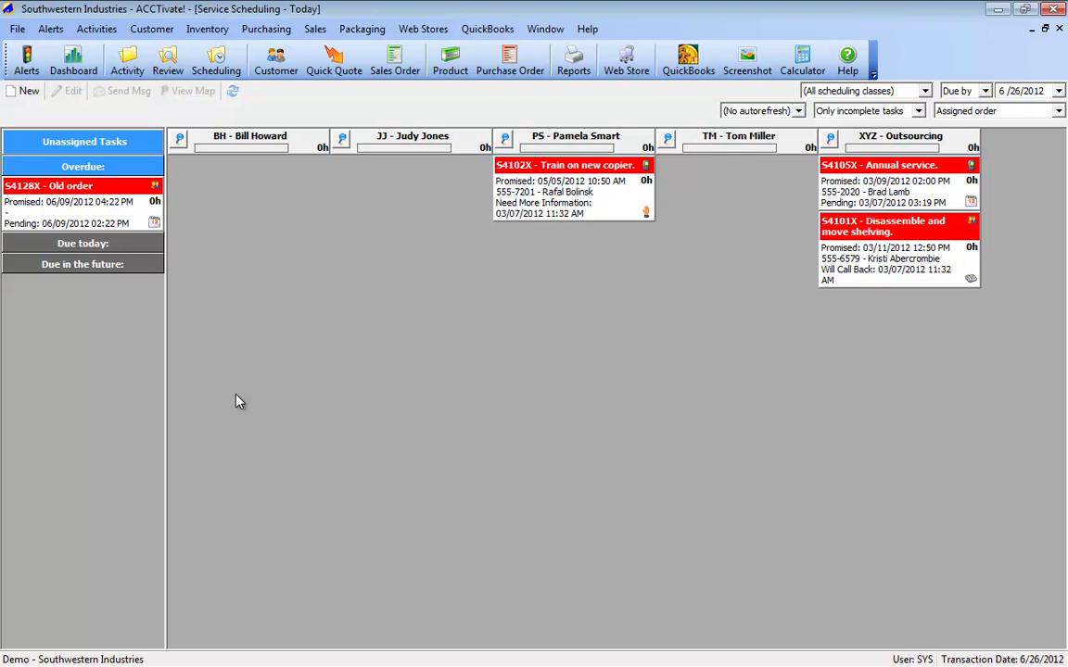
click(924, 91)
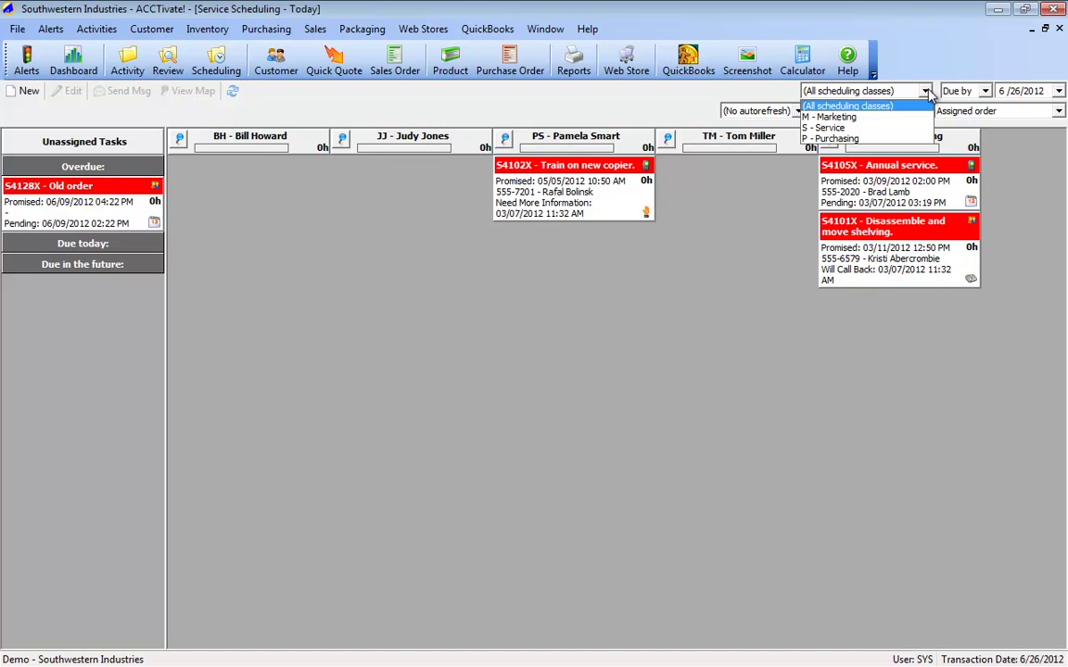
click(820, 127)
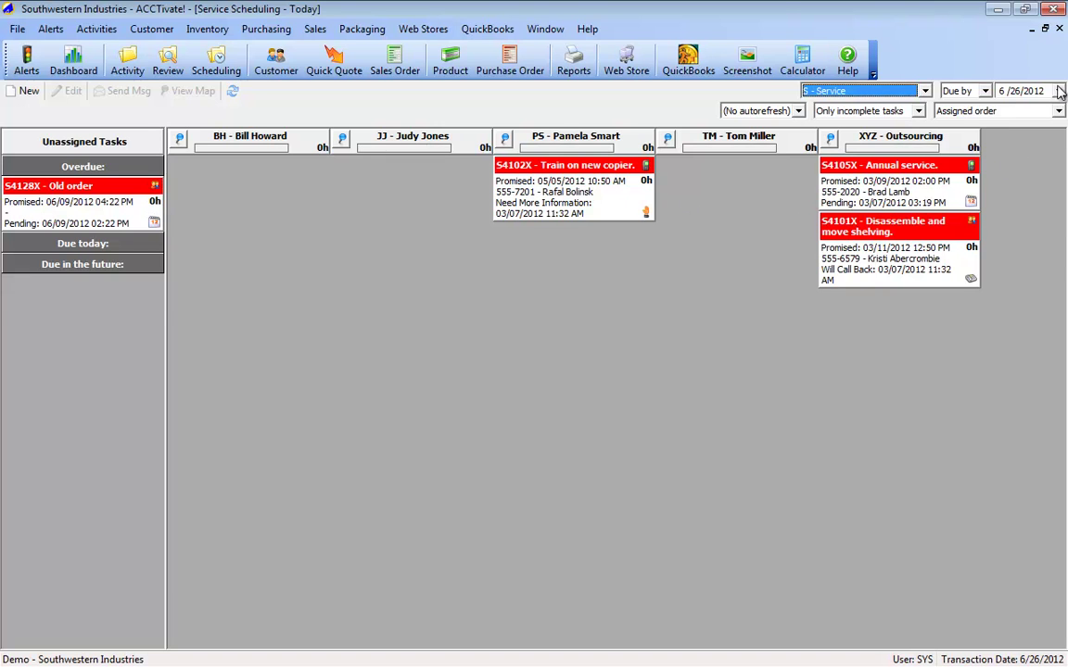
click(1058, 92)
click(1054, 112)
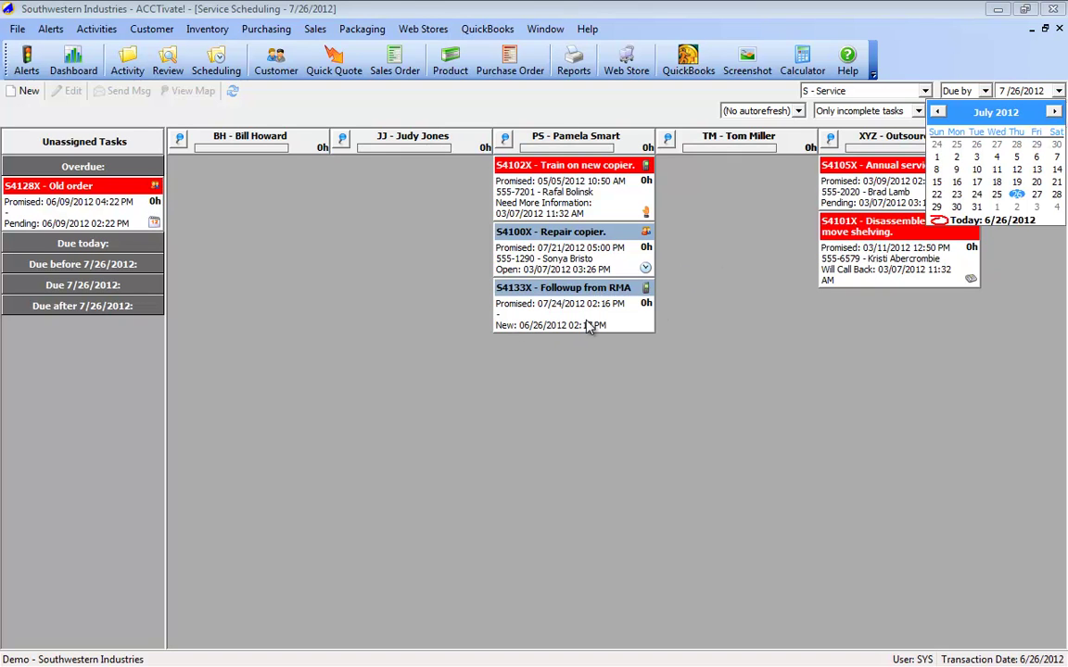
click(938, 112)
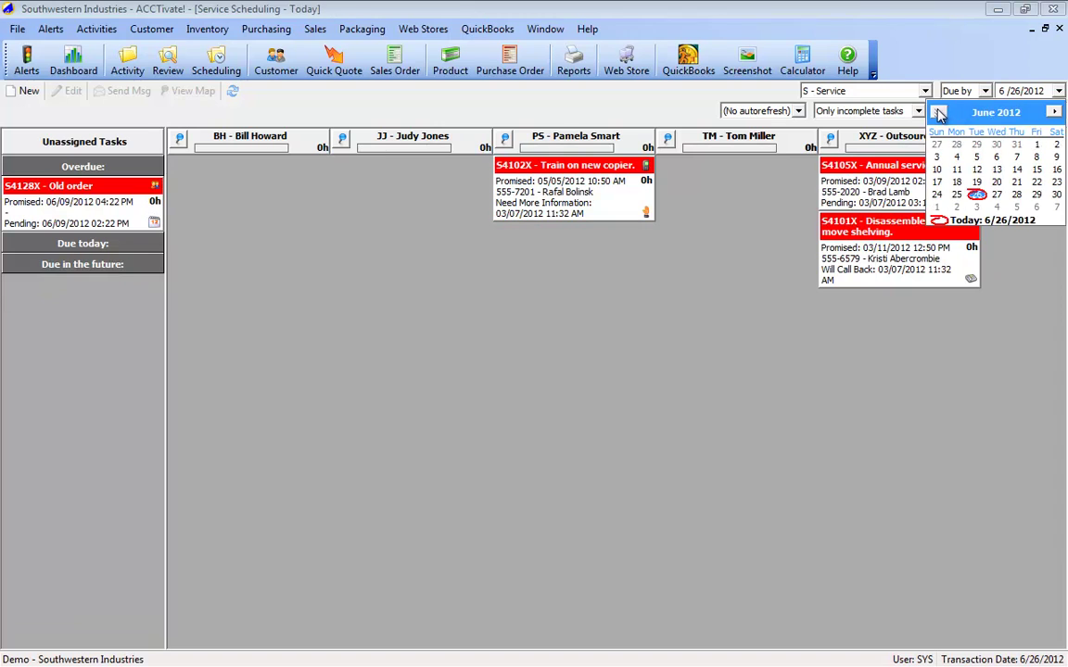
click(799, 390)
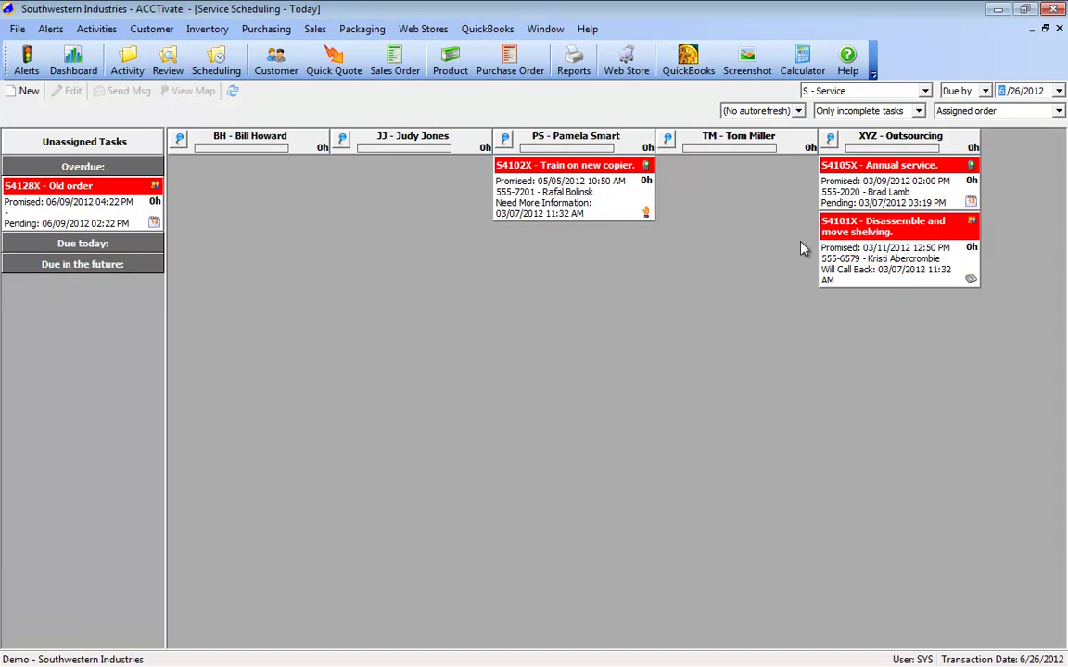
Step: Leave automatic refresh off, keep showing only incomplete tasks, and select task S4102X
click(797, 111)
click(755, 167)
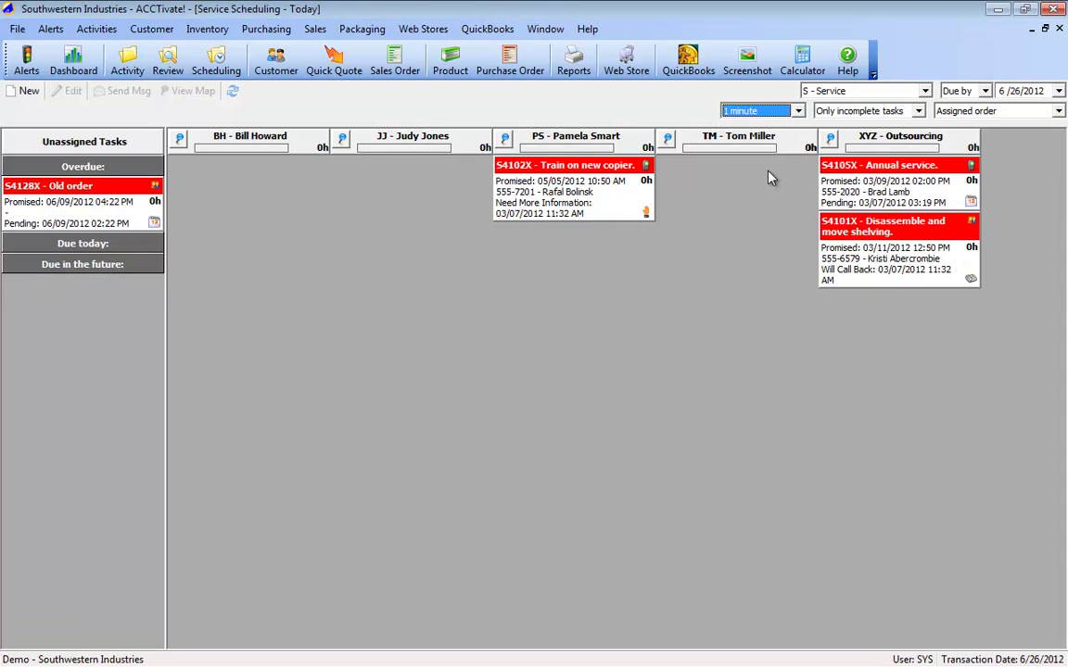
click(796, 111)
click(752, 122)
click(917, 111)
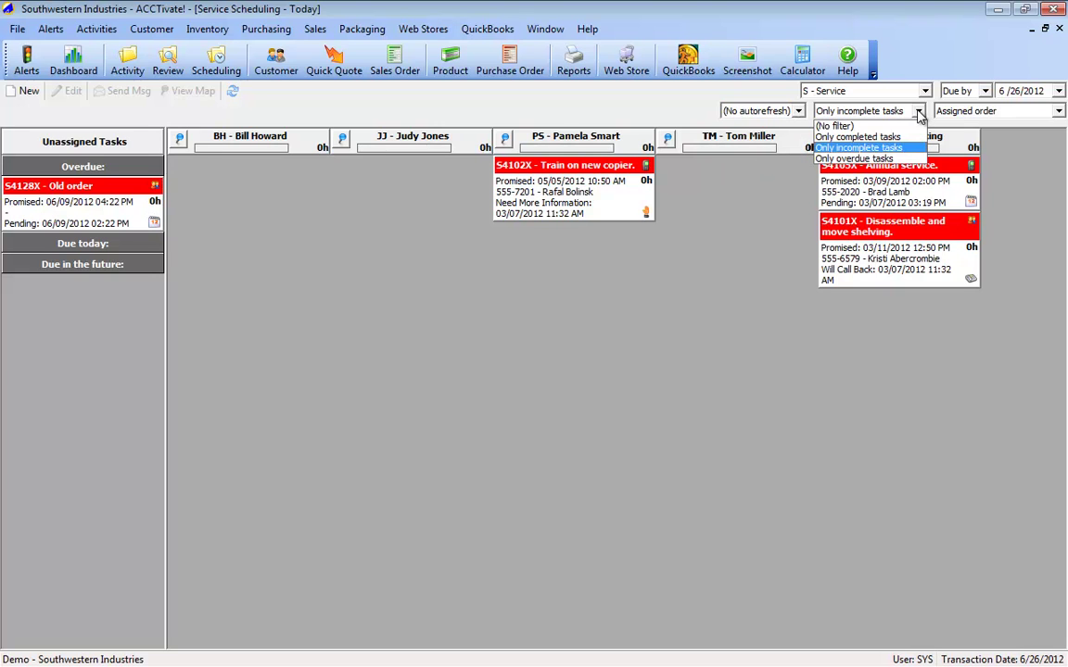
click(918, 112)
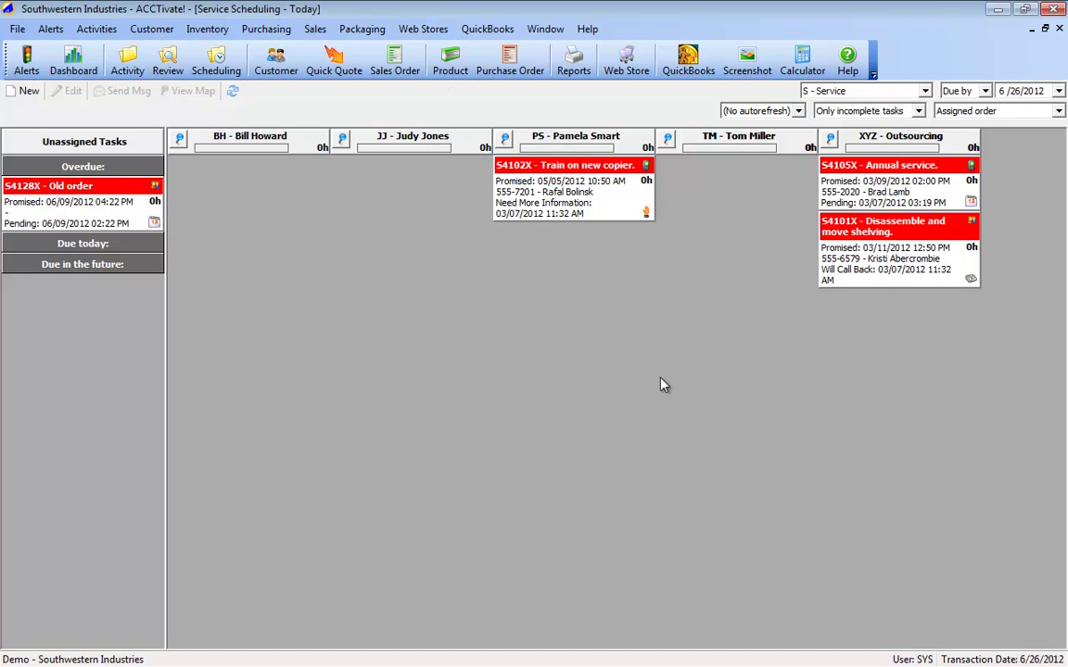
click(593, 375)
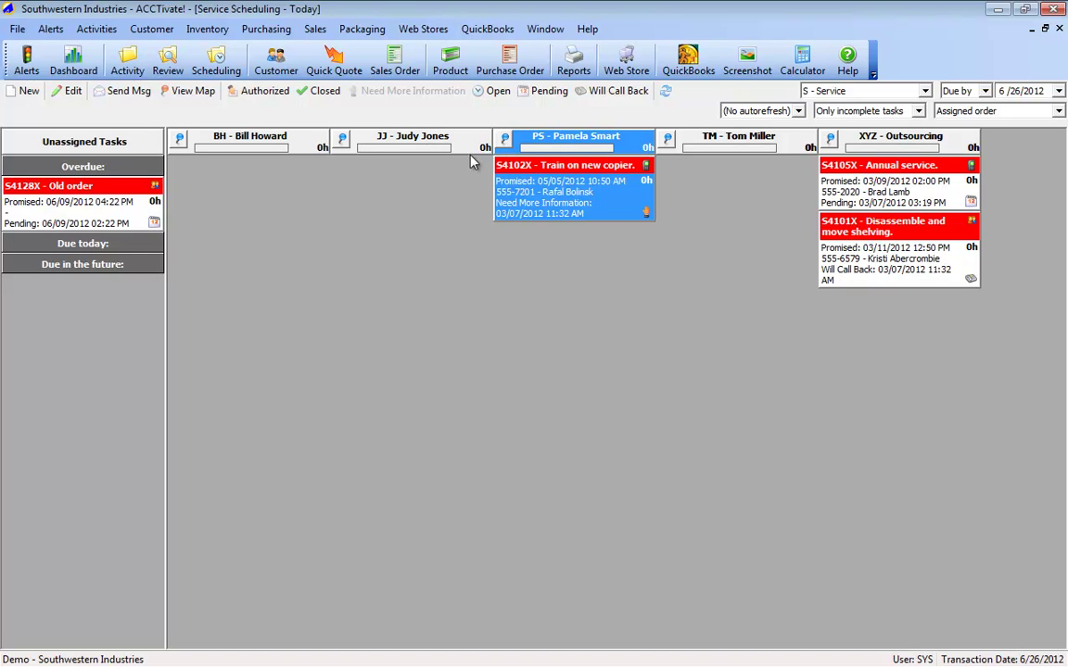
Step: Pin the PS and XYZ - Outsourcing columns to the front of the board
click(505, 141)
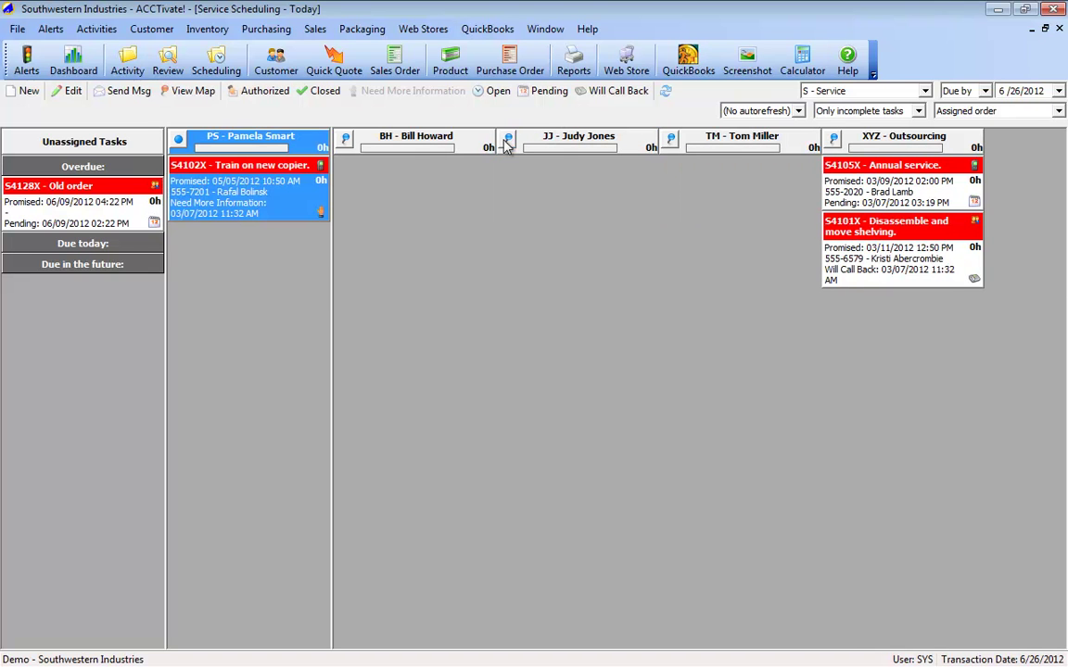
click(834, 140)
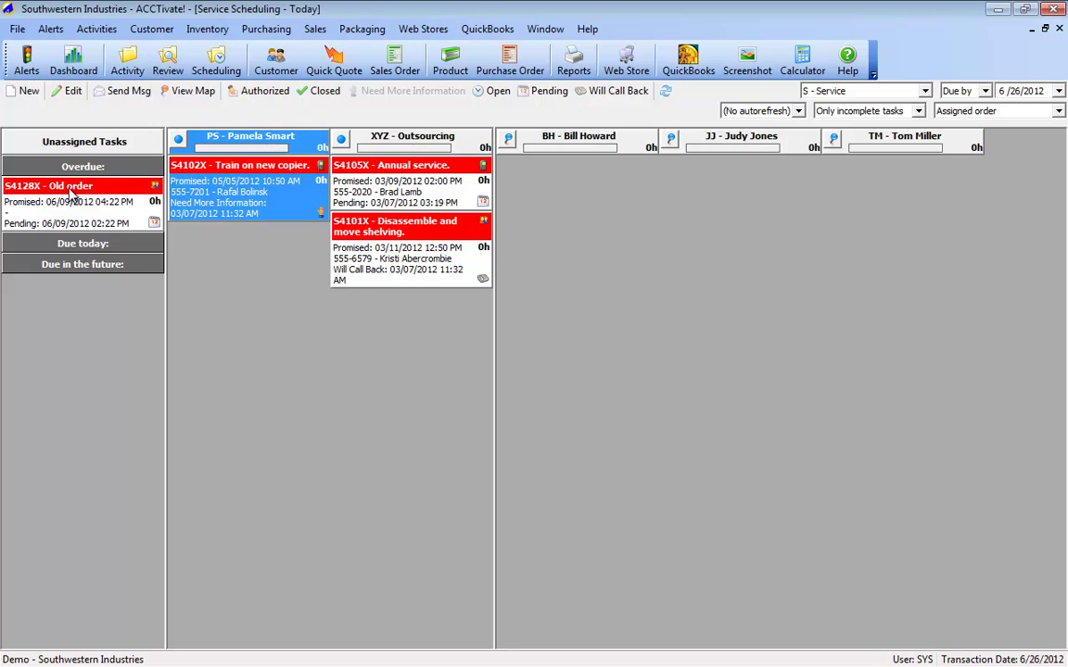
Step: Move the S4128X Old order task into the PS column, with S4102X placed below it
click(72, 195)
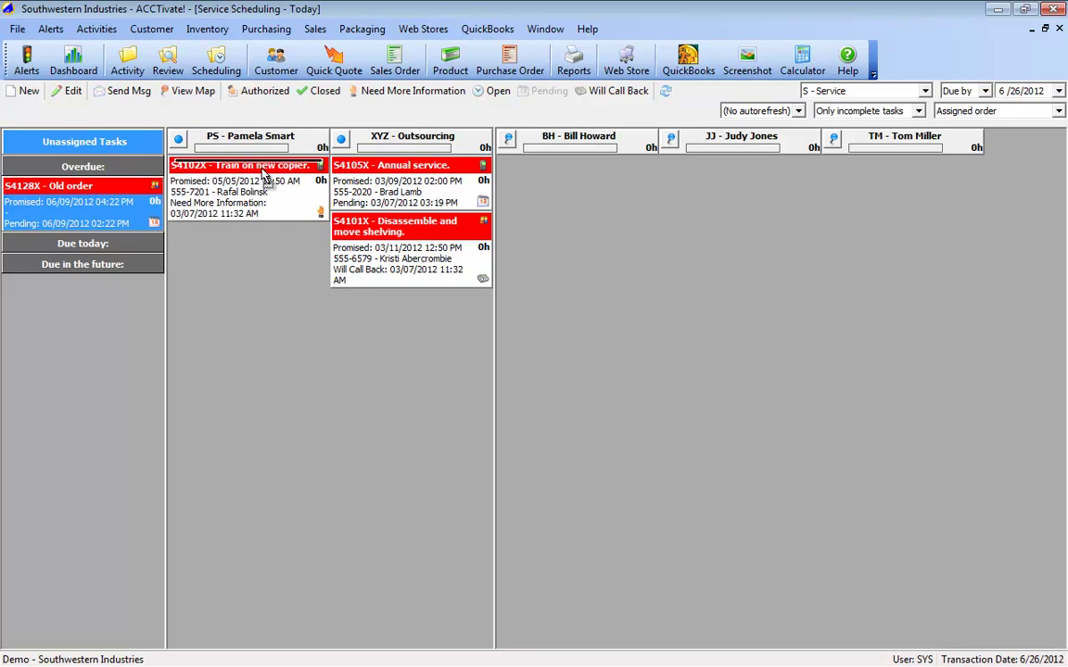
drag(264, 176, 266, 218)
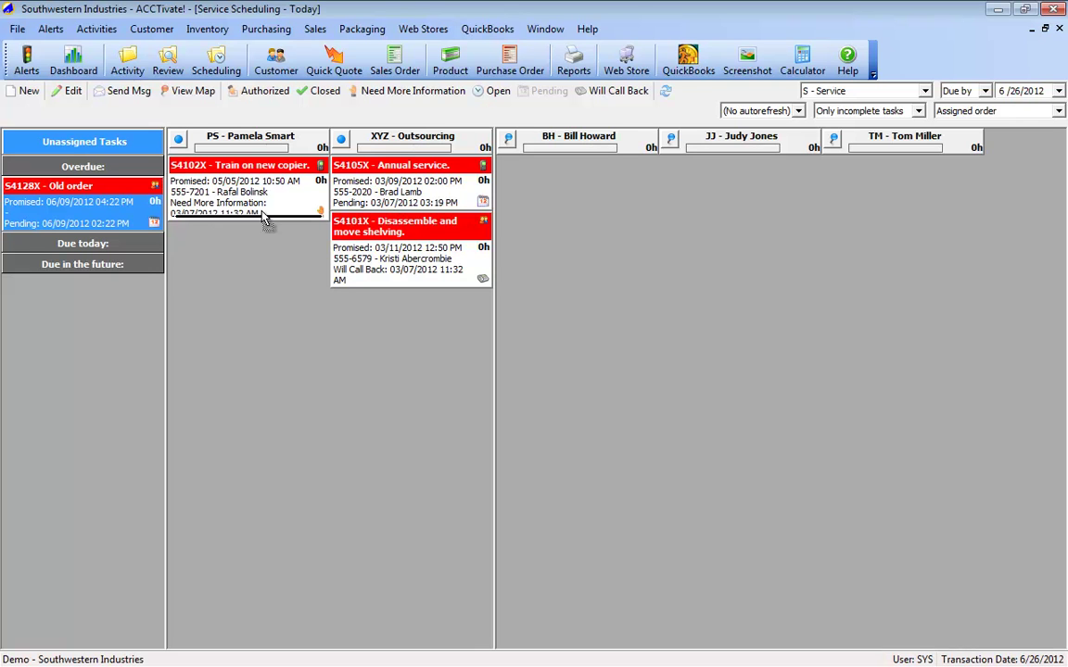
drag(264, 216, 265, 220)
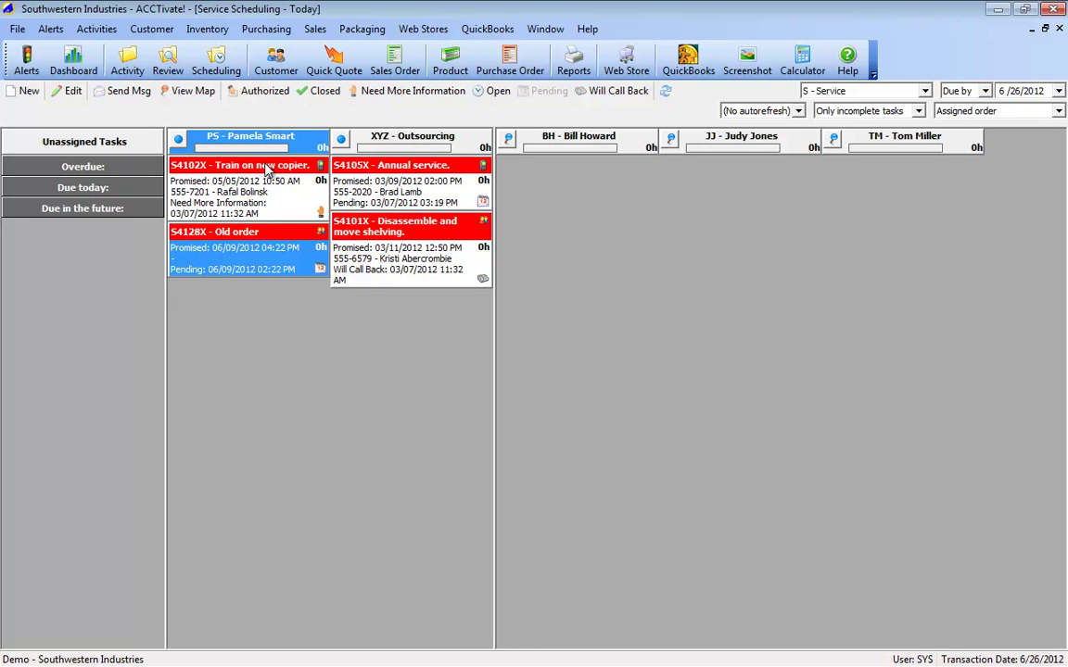
drag(266, 168, 266, 285)
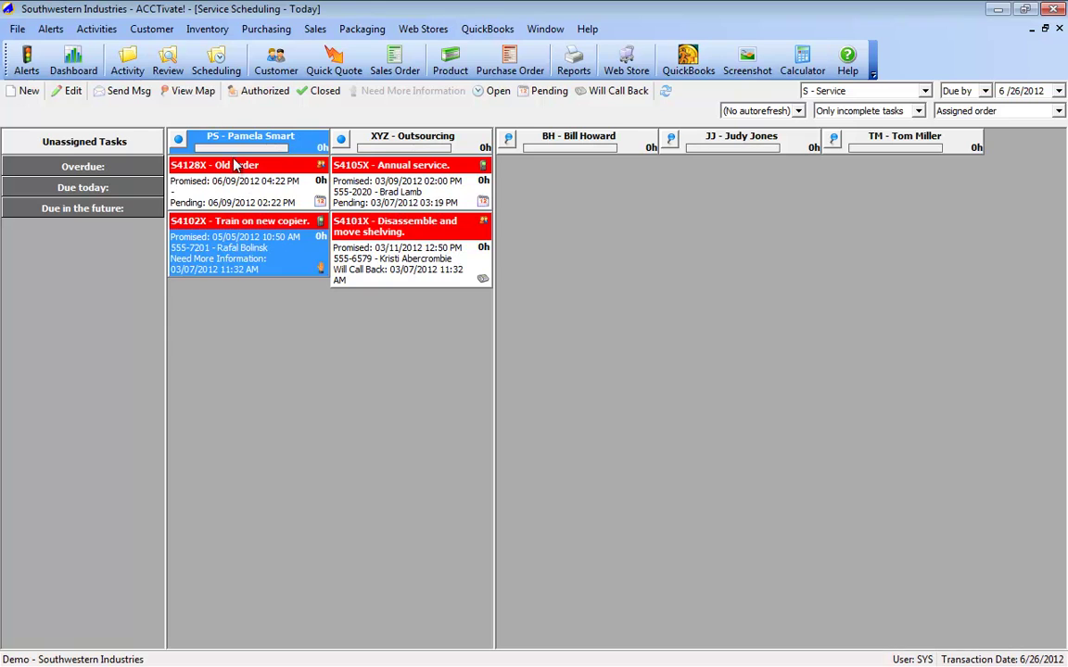
click(192, 164)
click(197, 217)
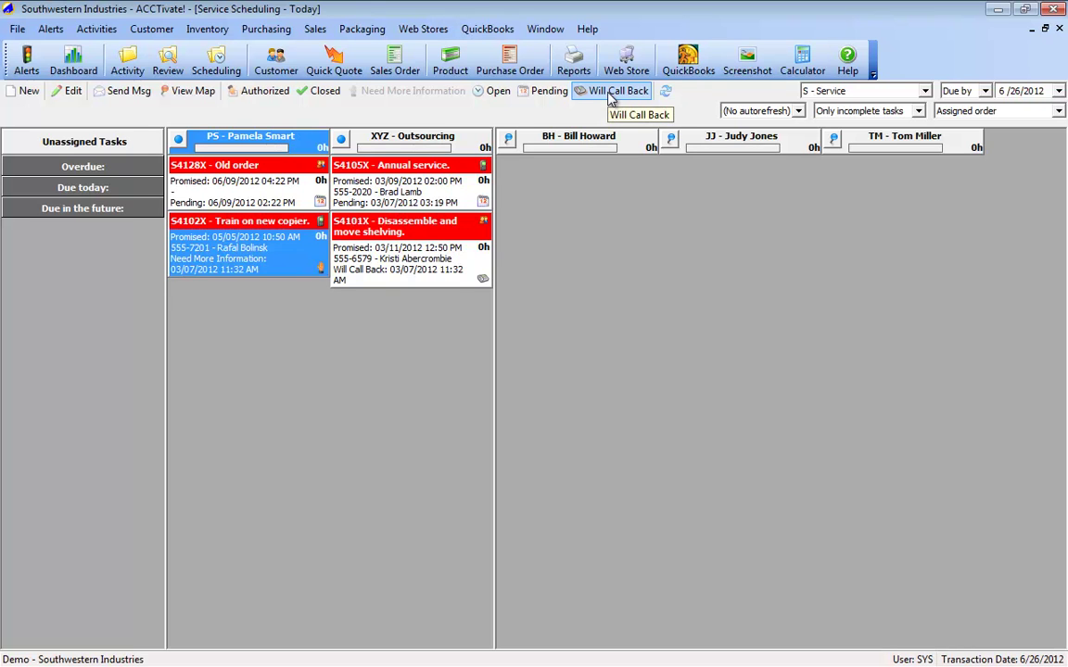
Step: Mark task S4102X 'Train on new copier' as Will Call Back and confirm the change
click(385, 185)
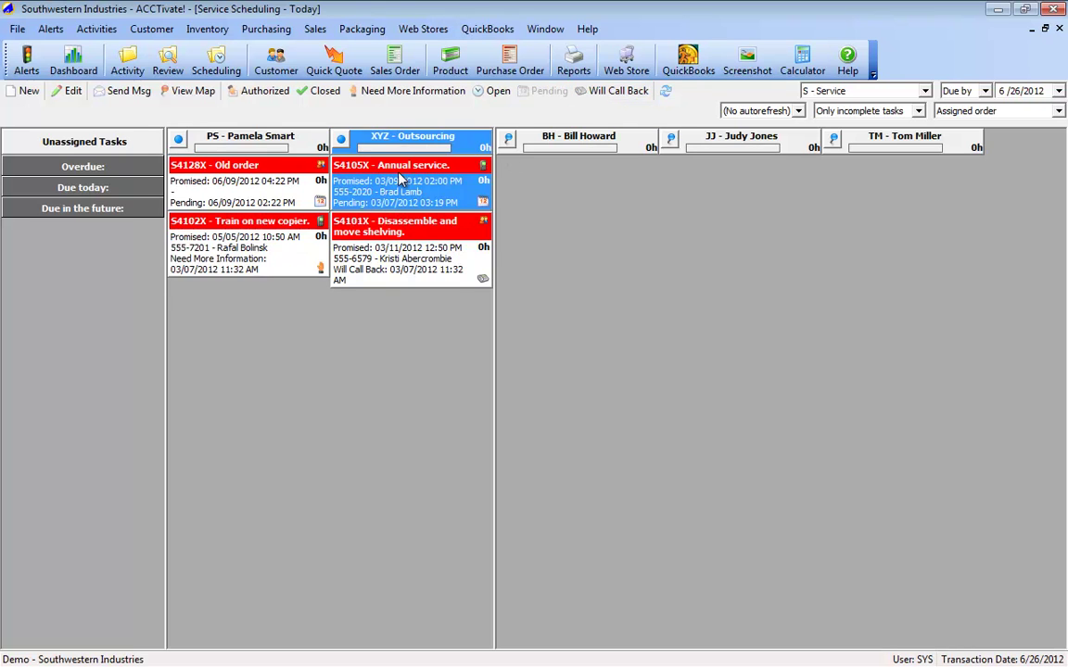
click(278, 222)
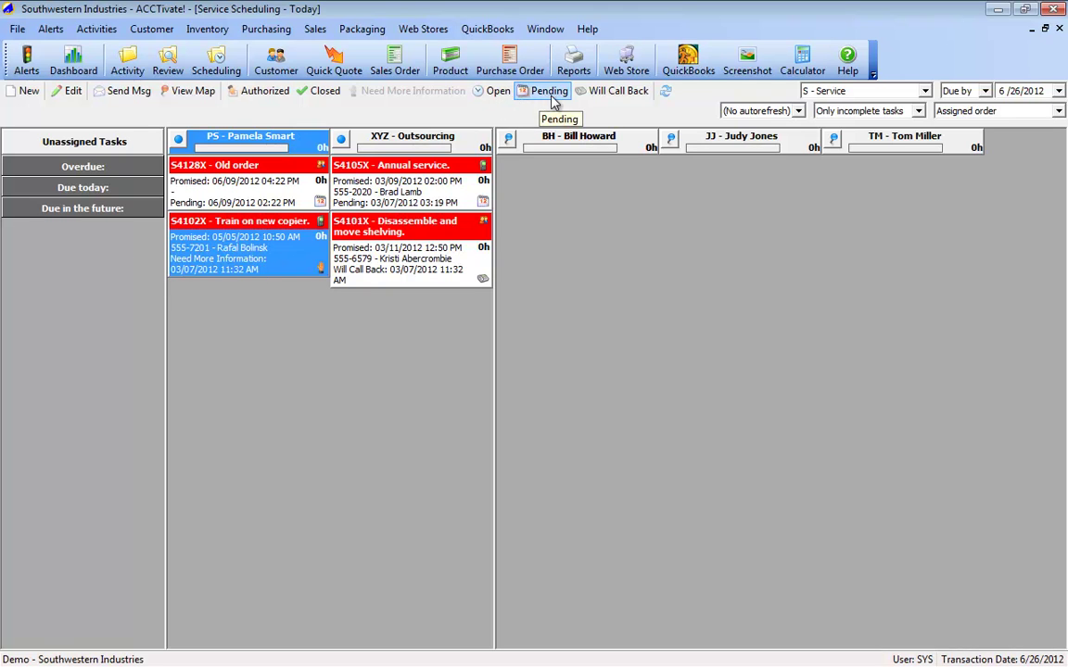
click(593, 93)
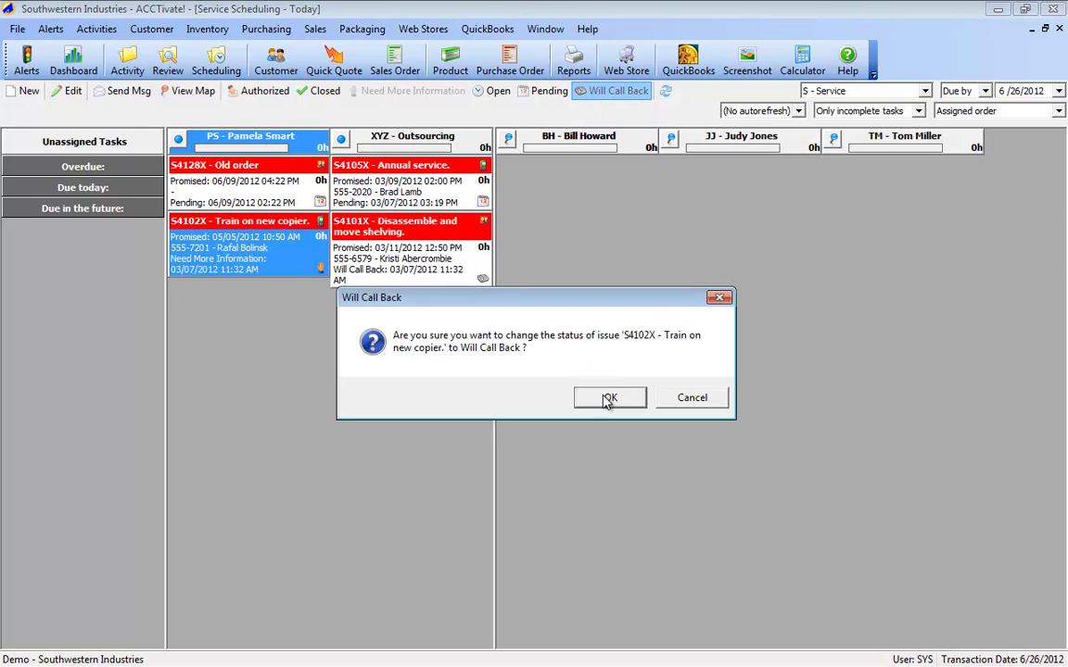
click(611, 399)
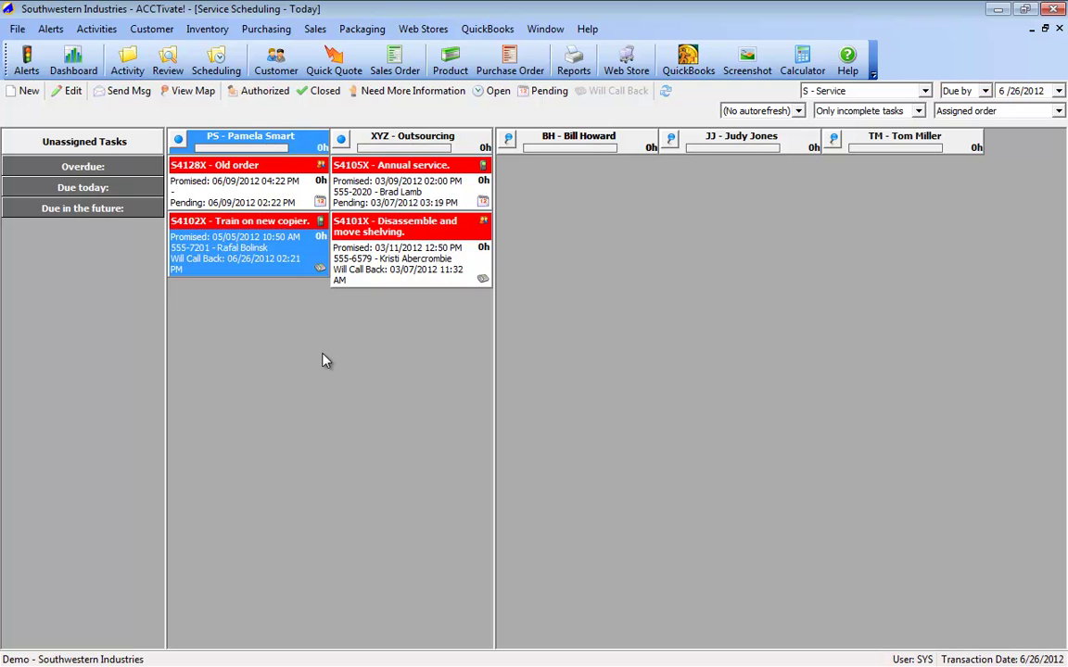
click(289, 184)
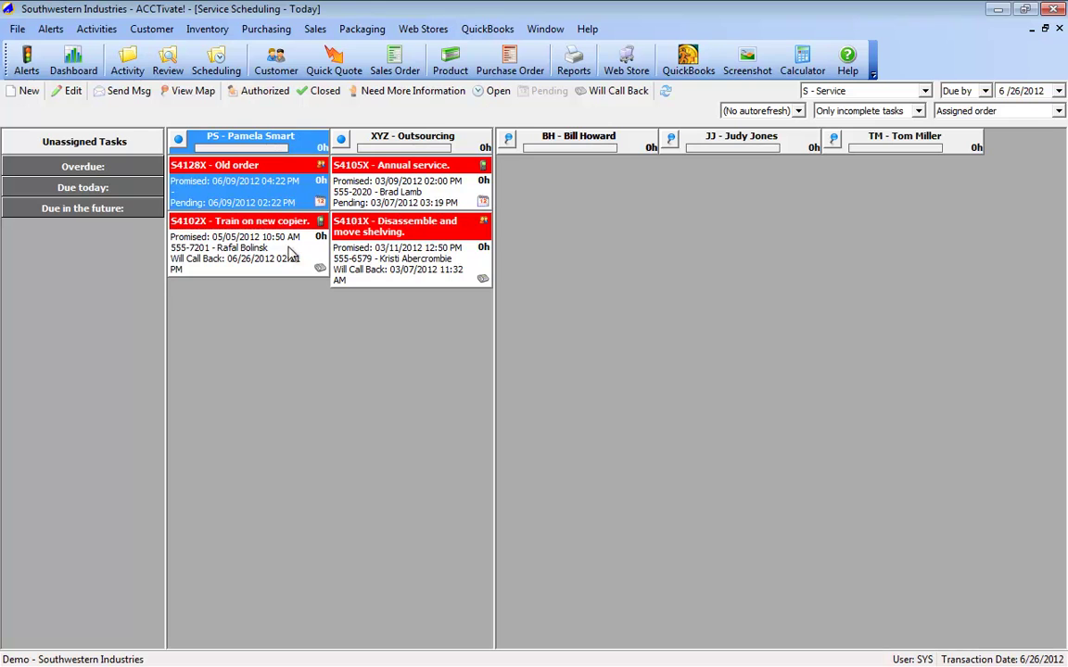
click(378, 280)
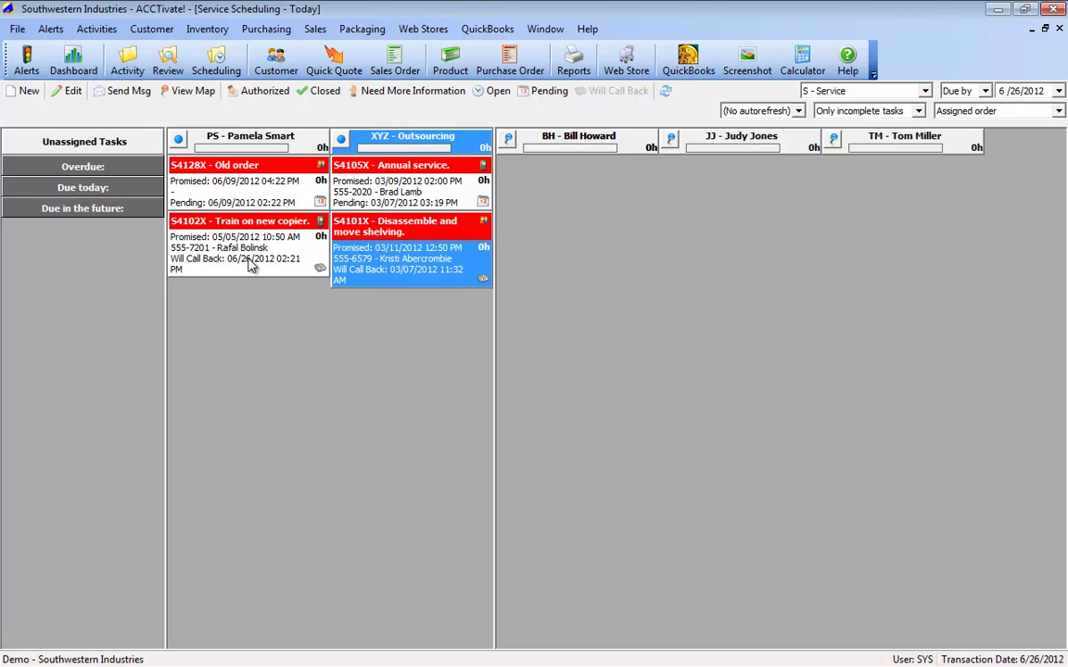
click(127, 96)
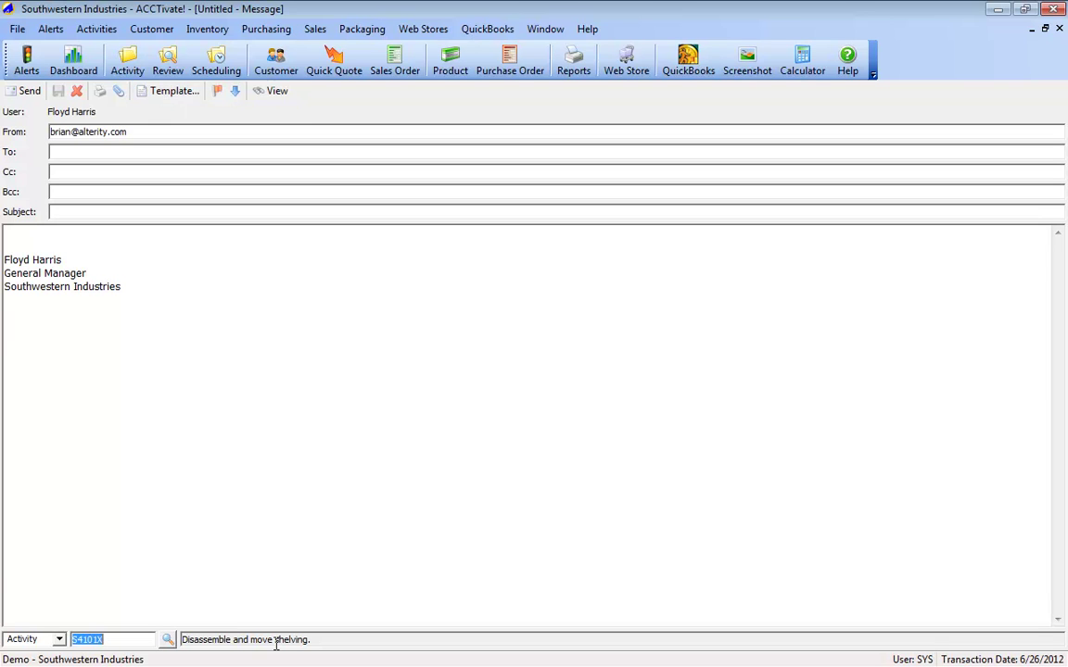
click(165, 92)
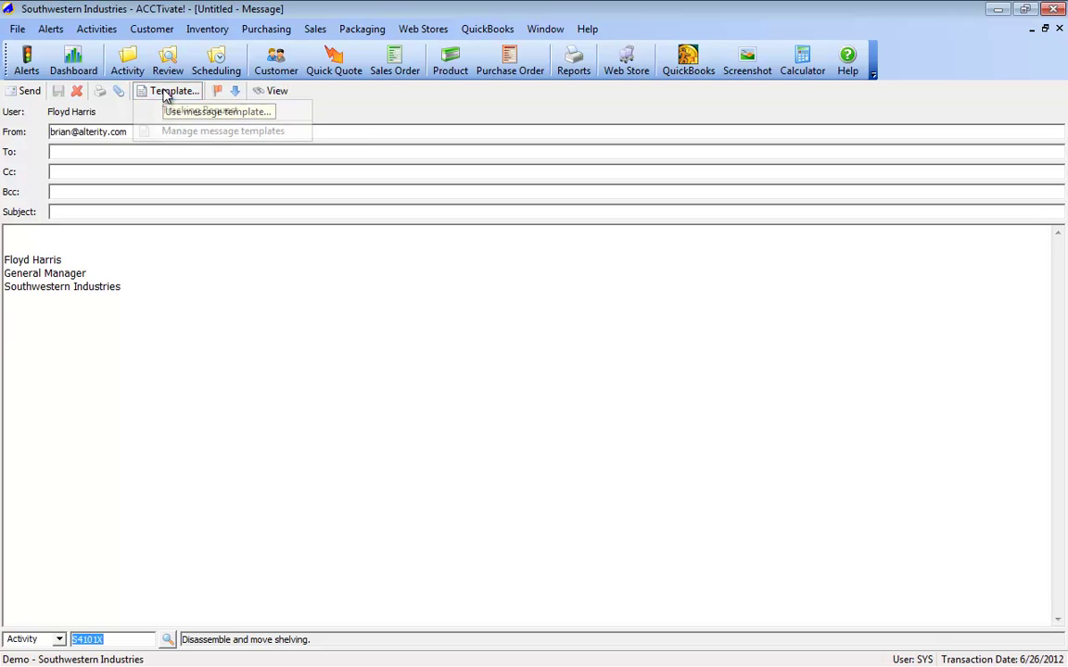
click(181, 110)
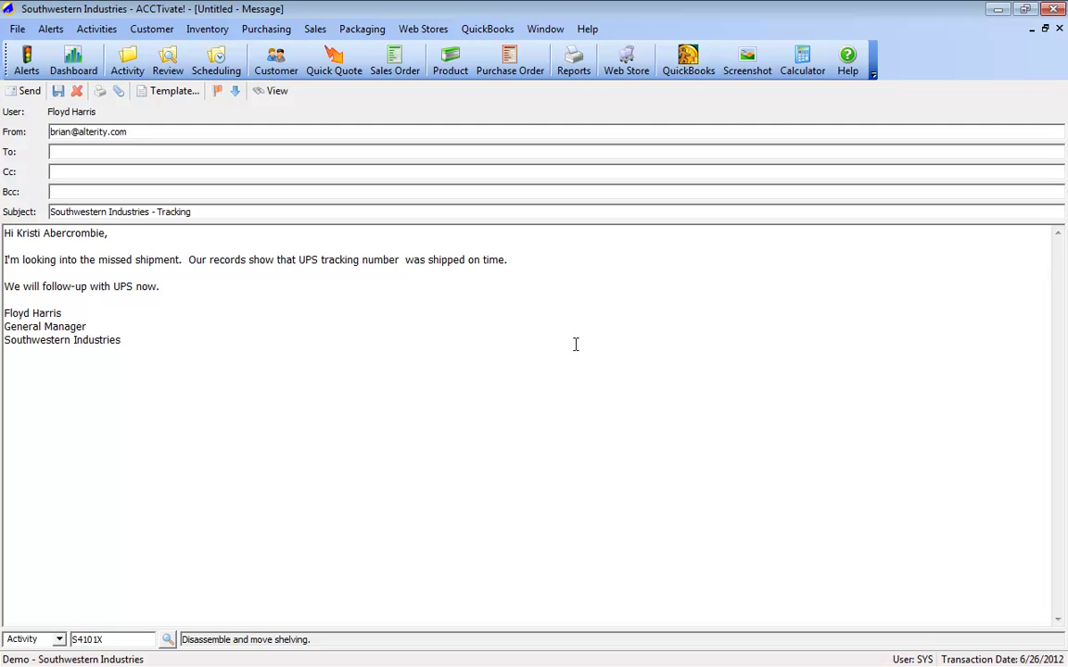
click(1059, 30)
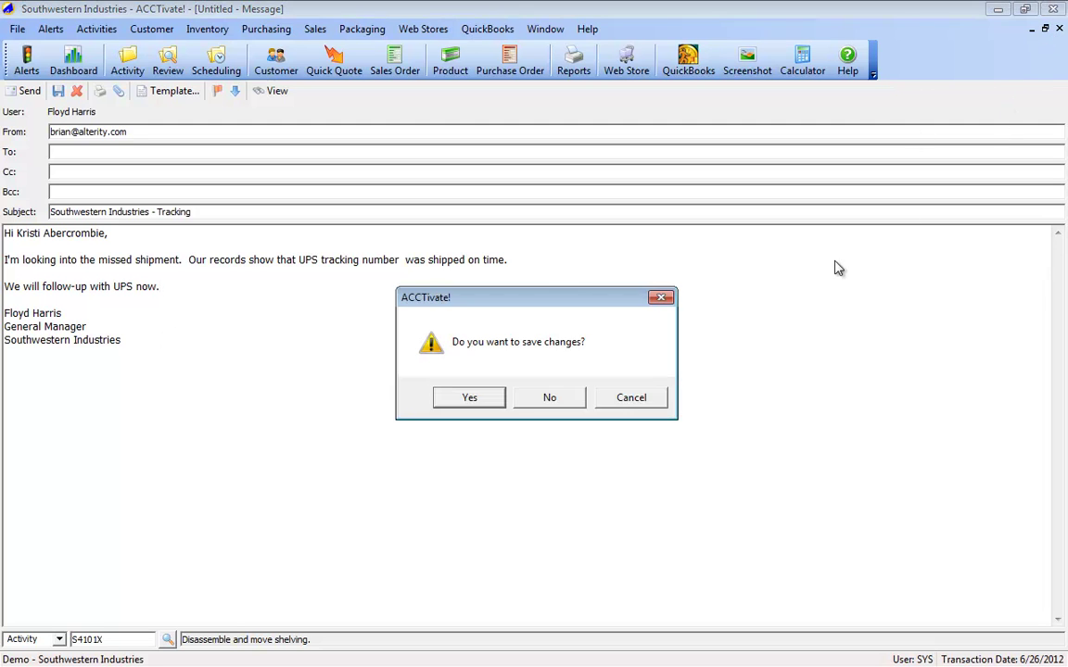
click(567, 397)
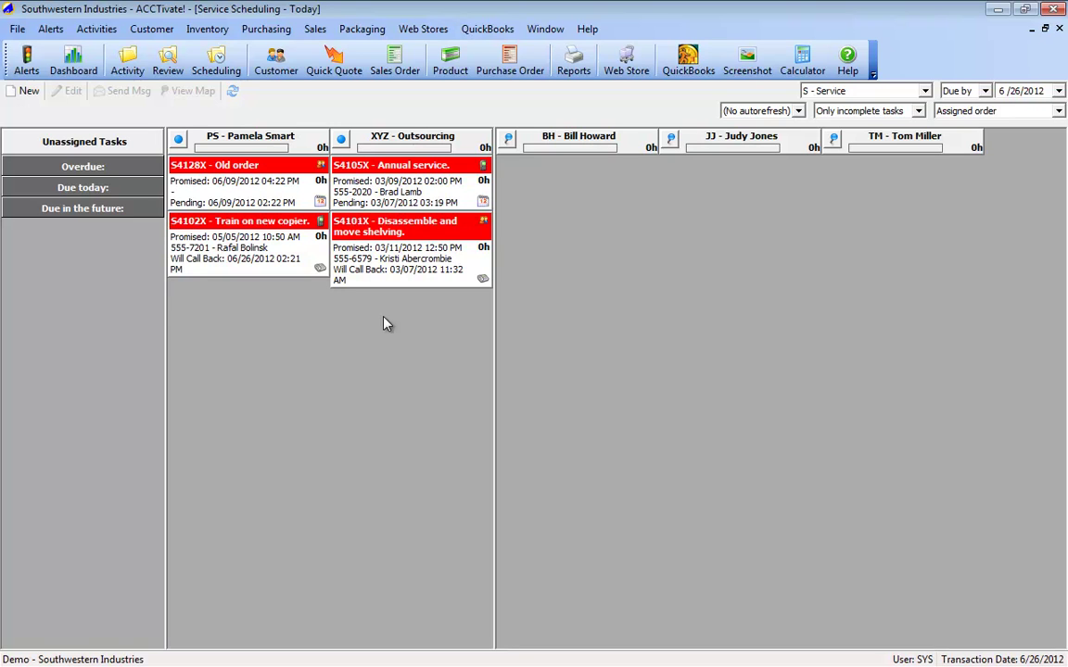
Step: Close the scheduling board and open a new Business Activity window
click(1058, 29)
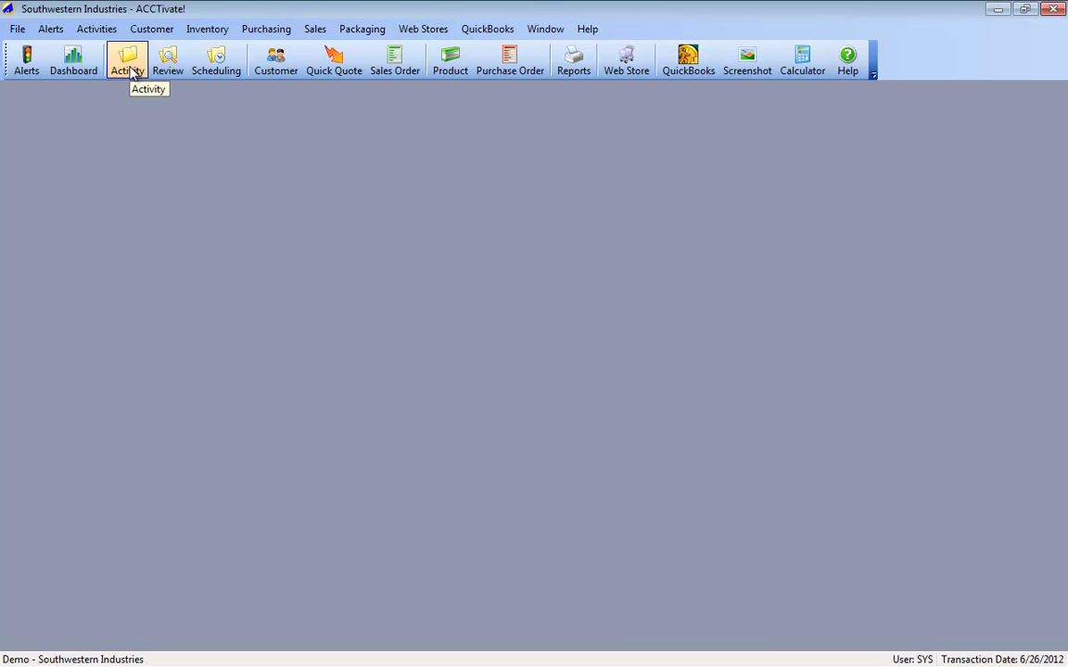
click(130, 70)
drag(253, 241, 167, 133)
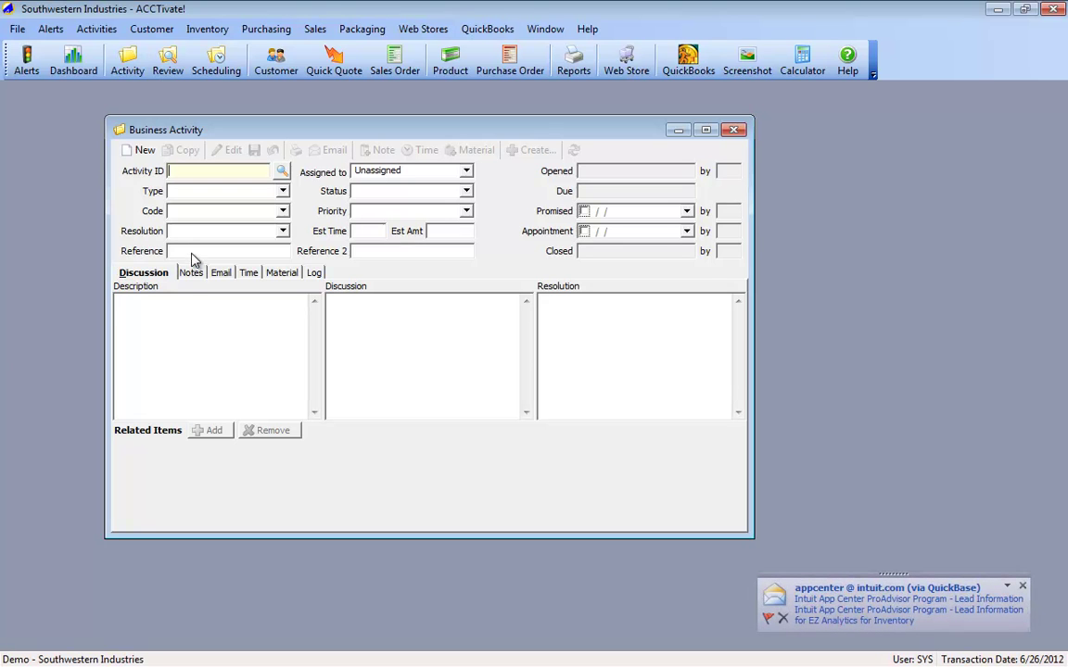
click(1022, 586)
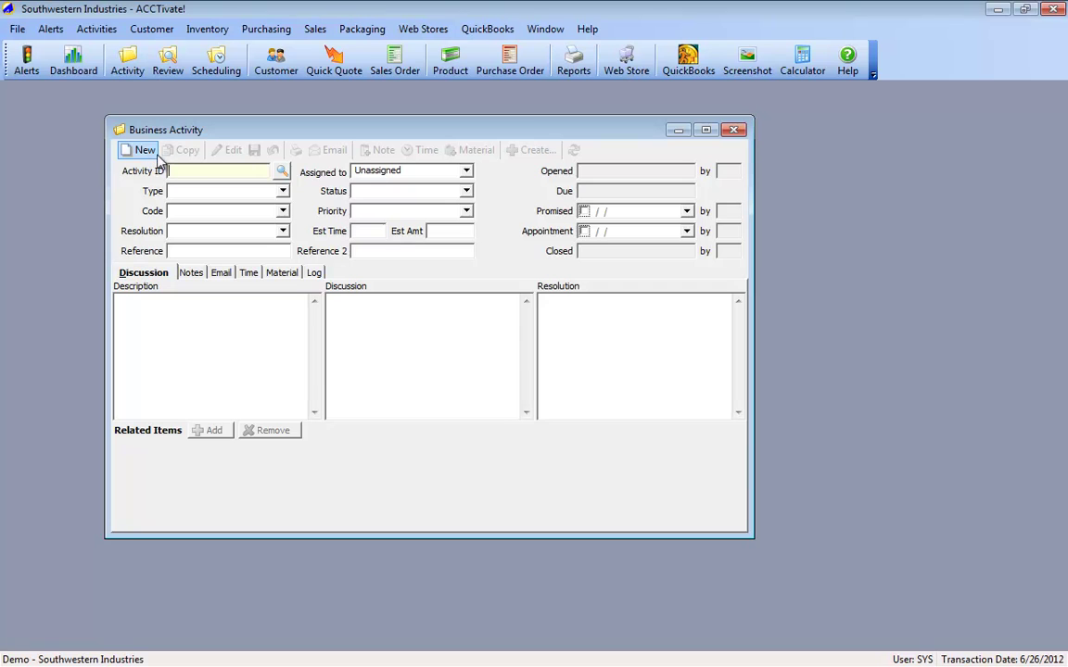
Step: Load activity S4105X, Burgers and Such's annual service, from Find Business Activity and start editing it
click(279, 172)
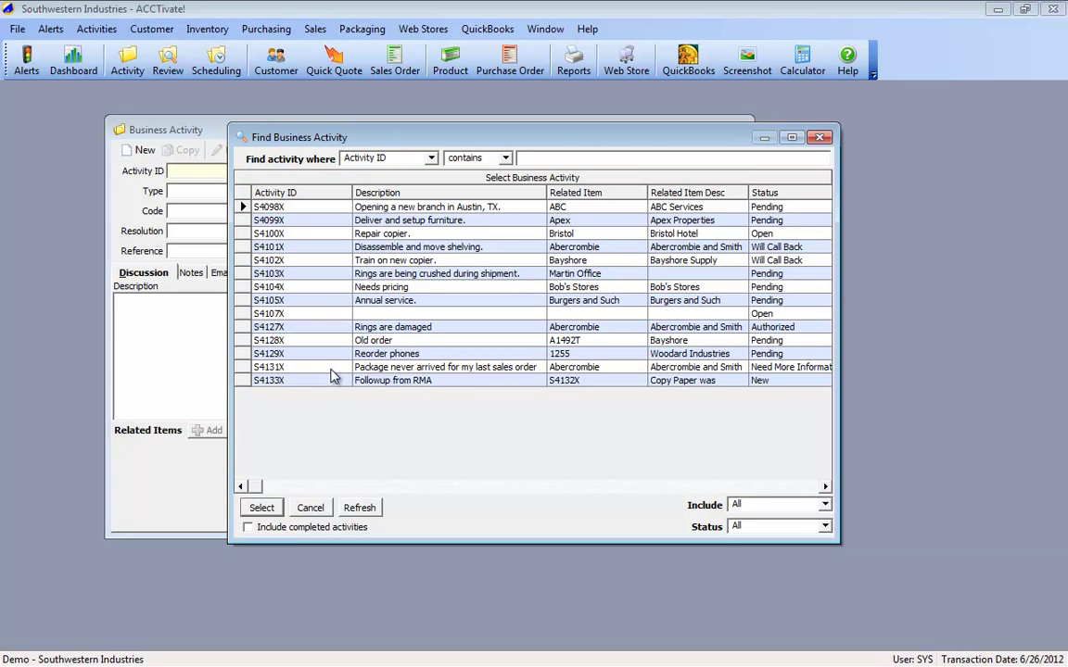
double_click(325, 301)
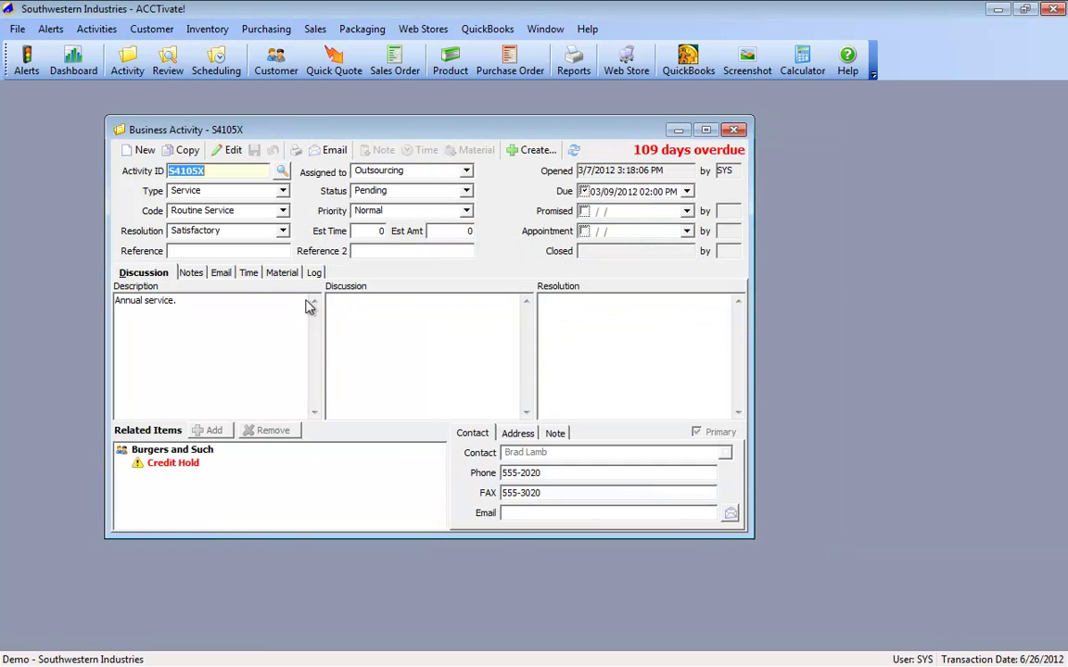
click(247, 272)
click(227, 151)
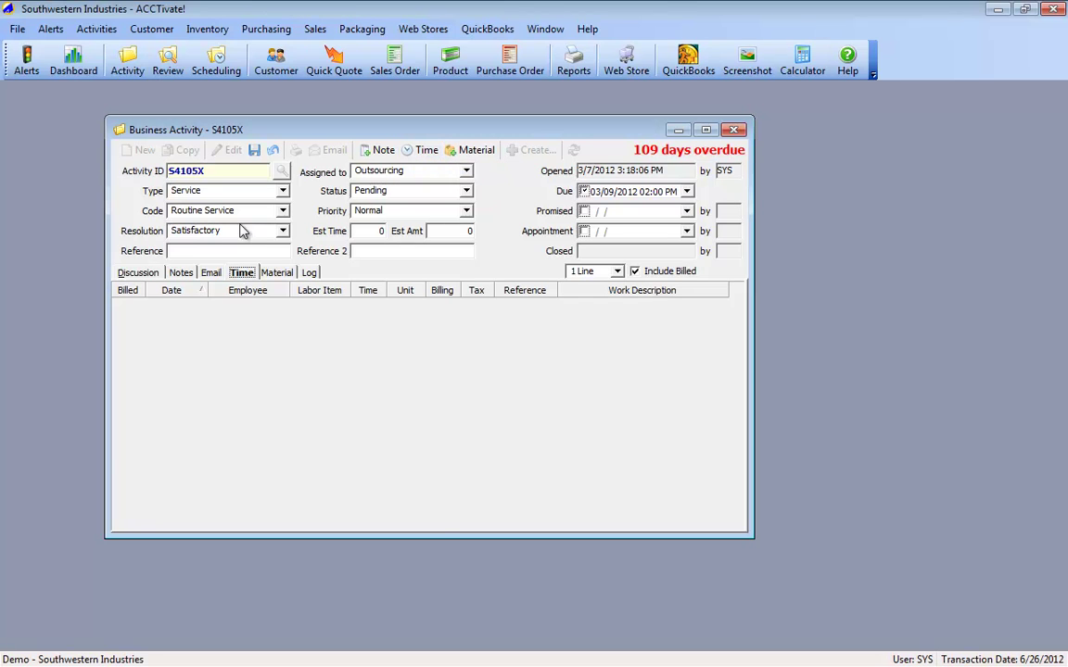
click(139, 275)
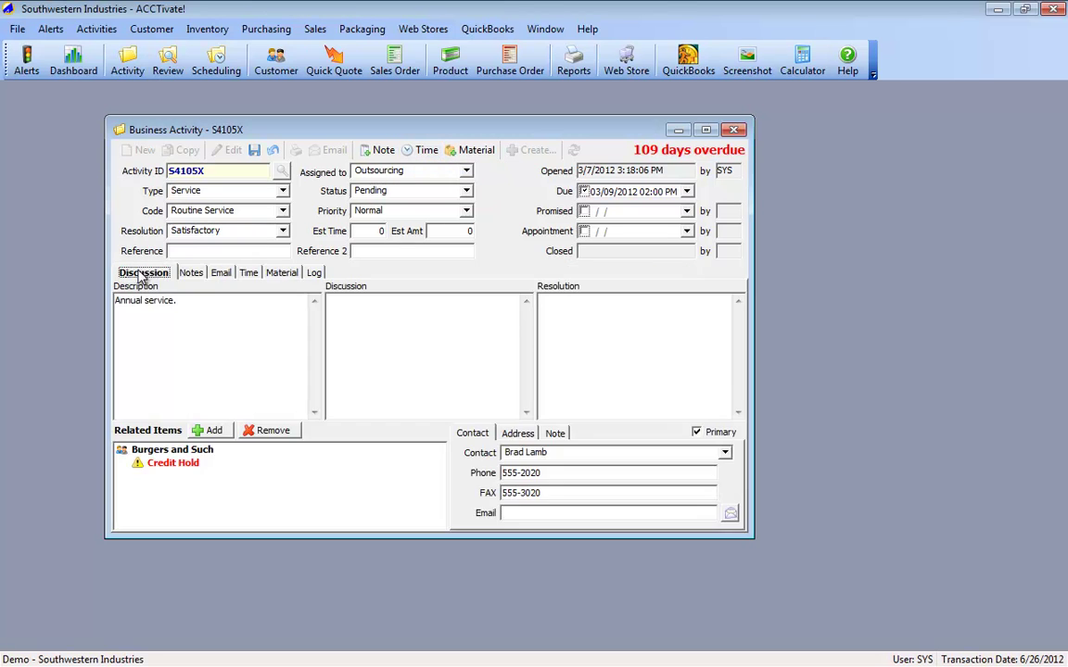
click(144, 451)
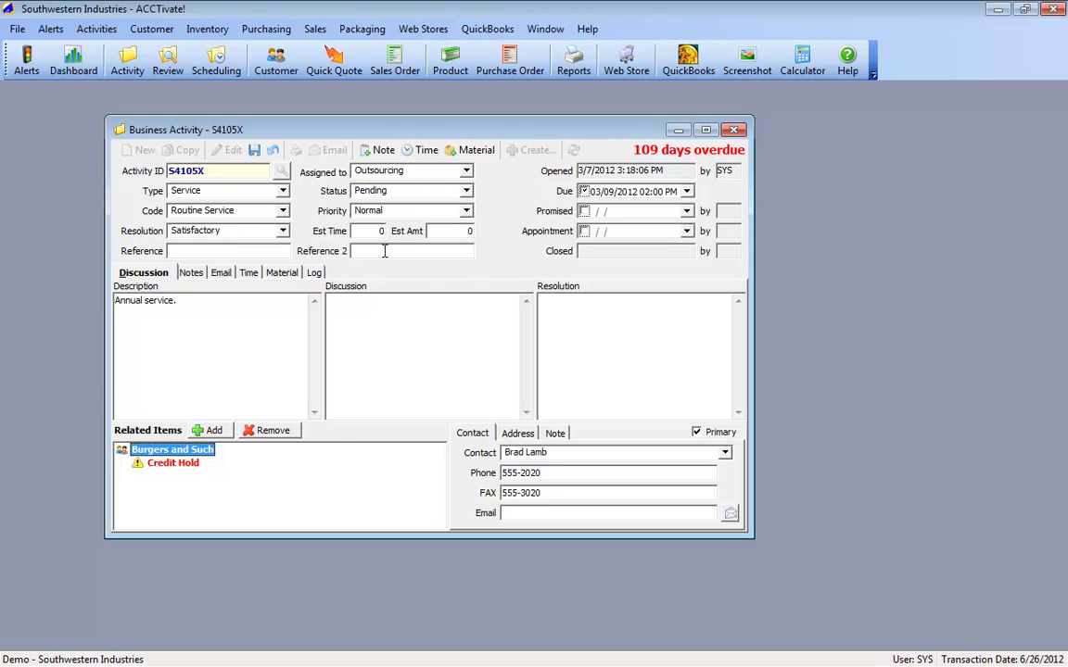
Step: Start a new time entry dated 6/26/2012 for the employee, with Labor as the labor item
click(246, 272)
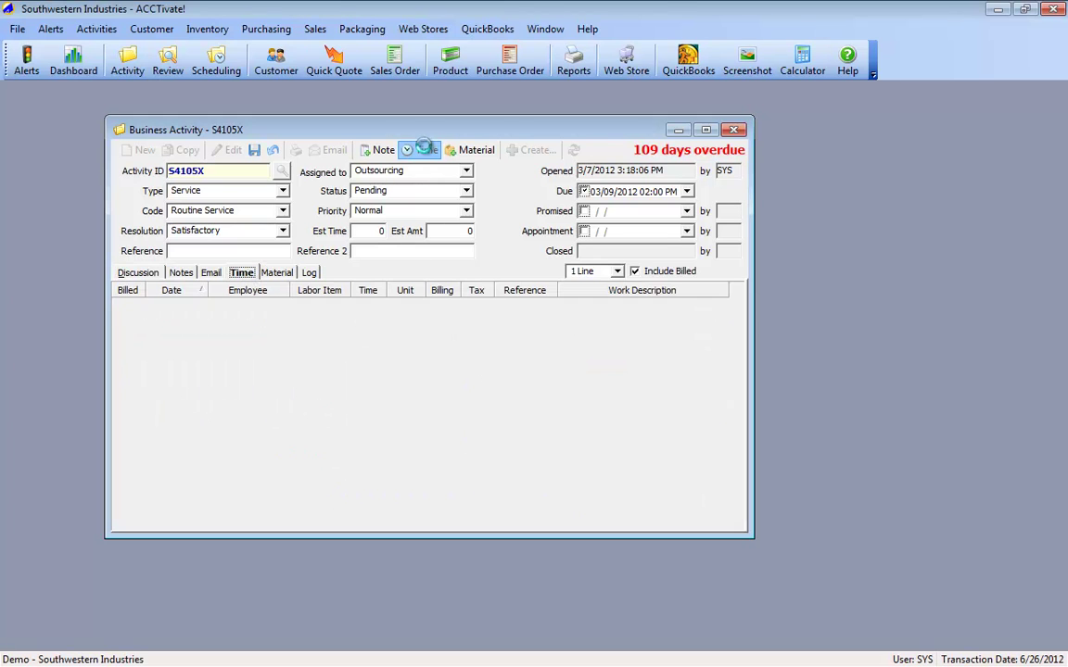
click(421, 150)
click(199, 307)
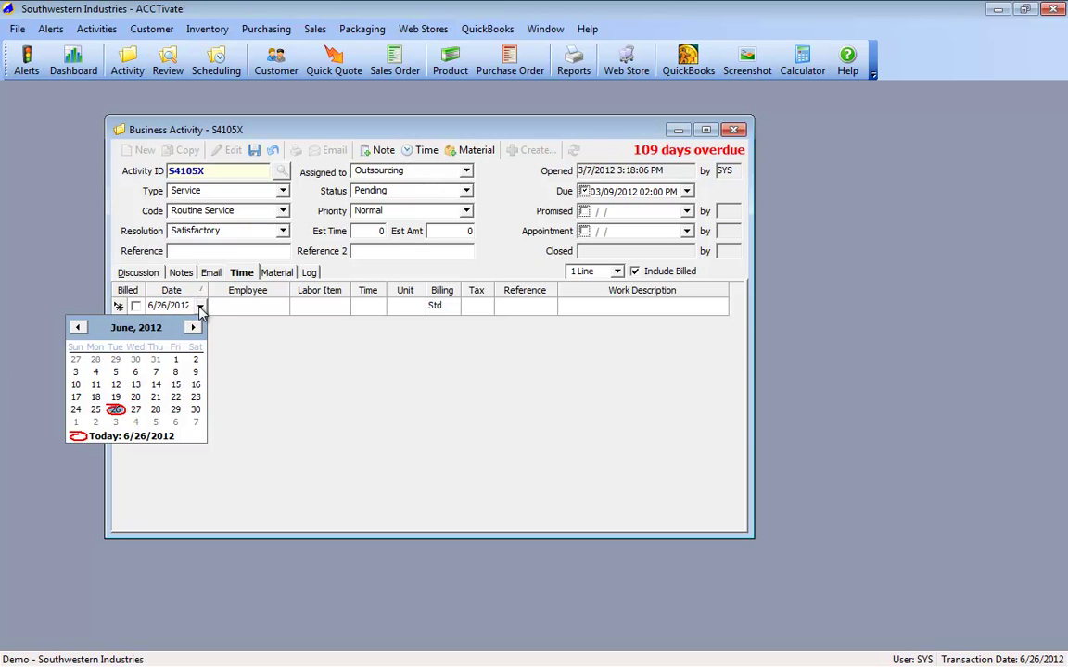
click(116, 410)
click(246, 307)
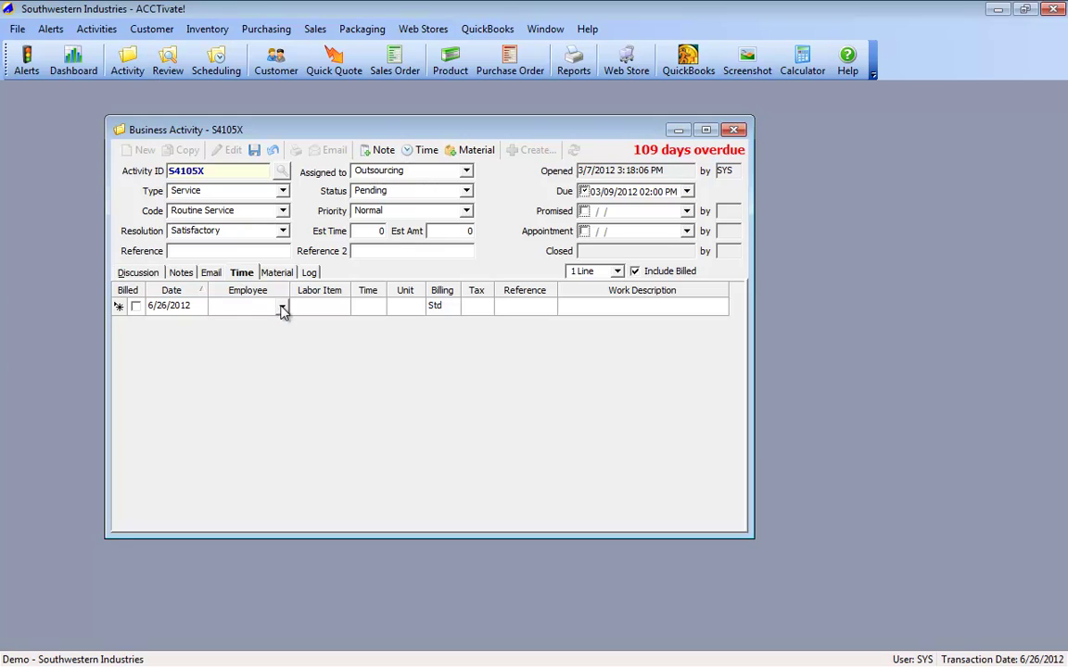
click(283, 308)
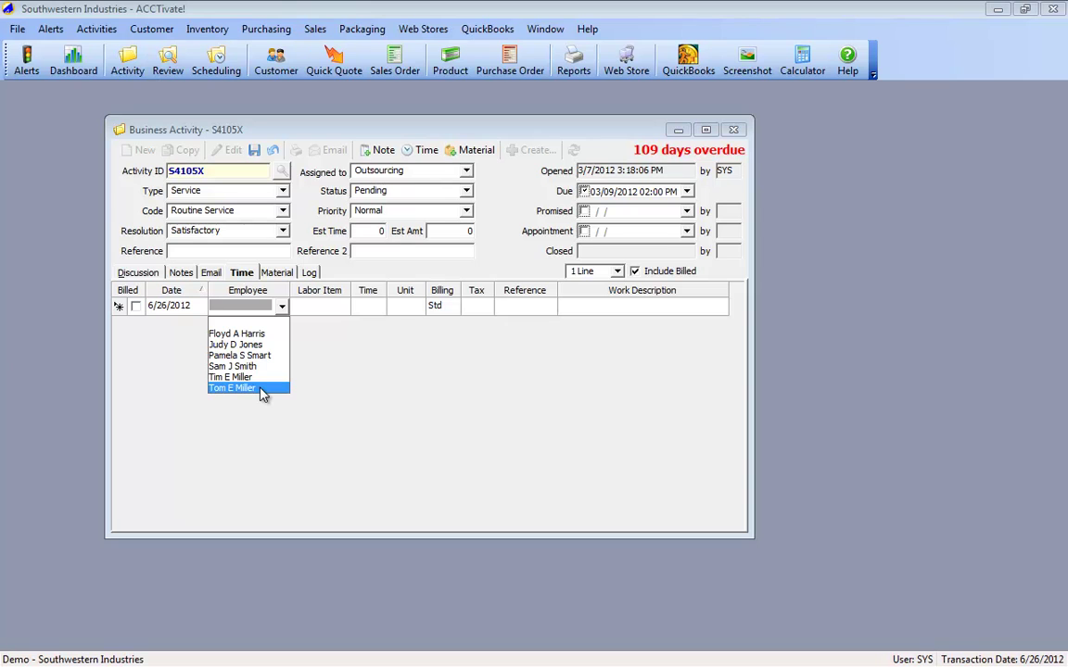
click(260, 390)
click(331, 308)
click(343, 309)
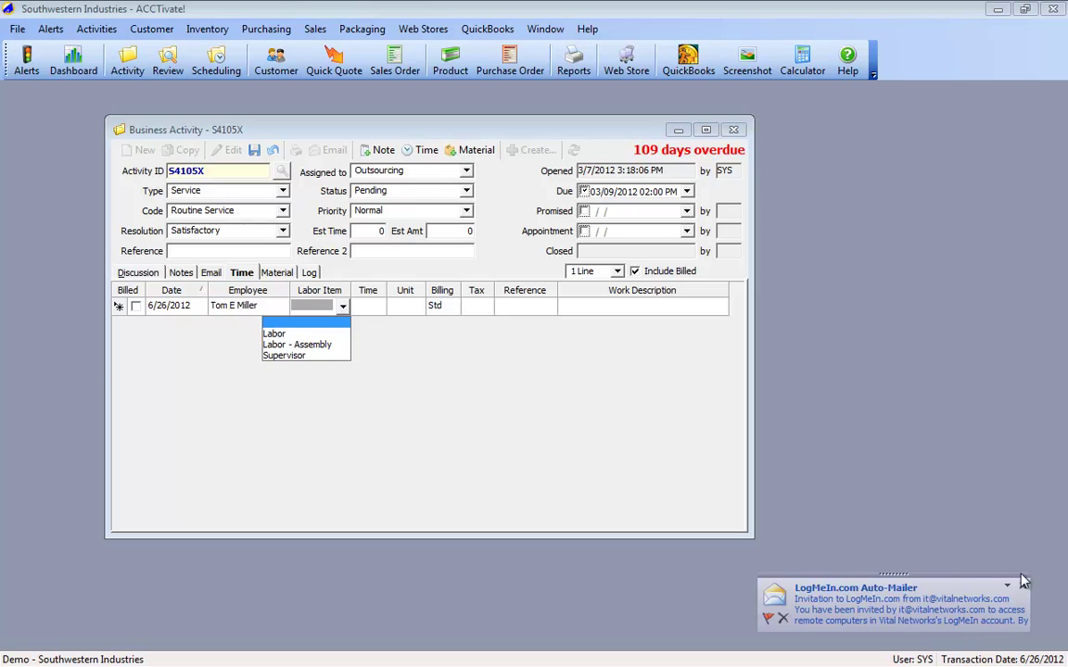
click(961, 561)
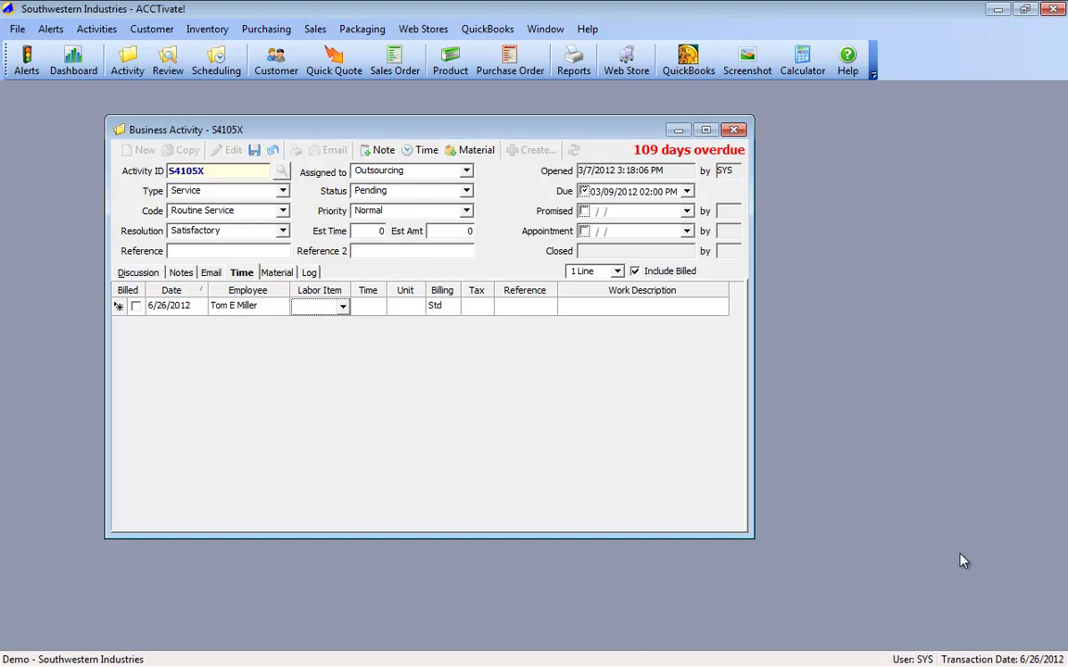
click(343, 307)
click(318, 345)
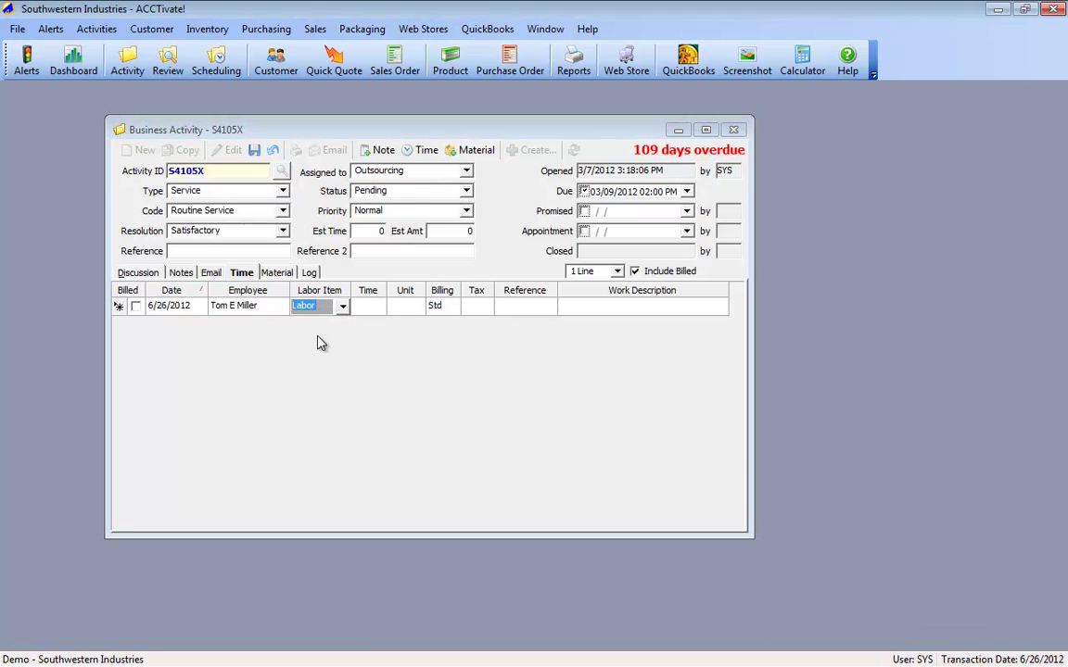
key(Tab)
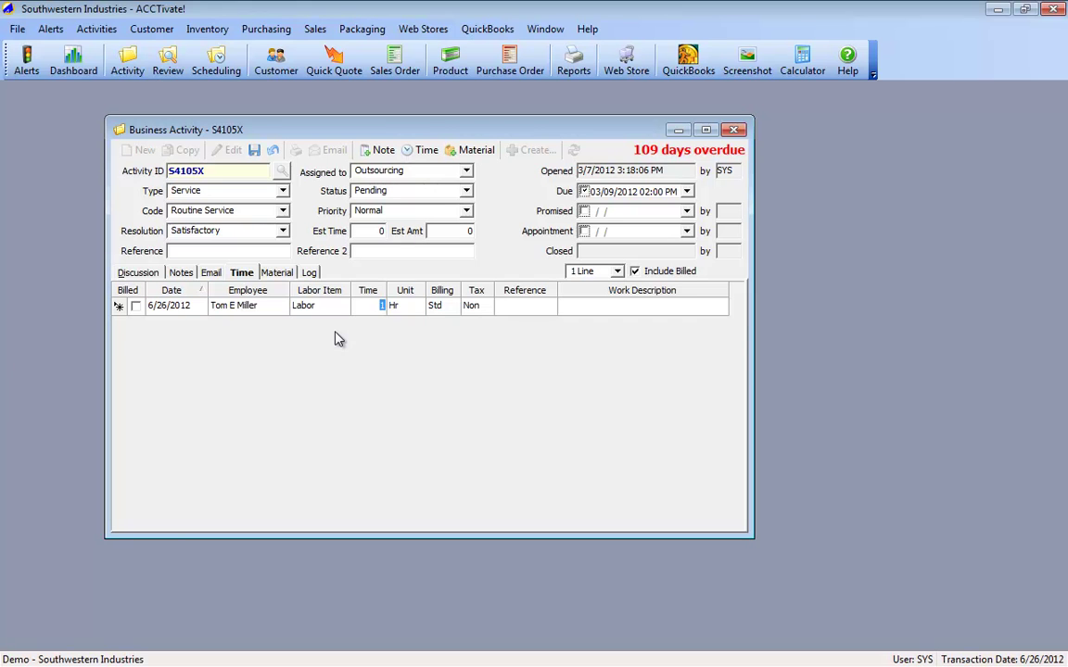
Step: Enter 1.25 hours for the entry and keep Std billing
text(1.25)
click(374, 305)
key(Tab)
key(Tab)
click(454, 311)
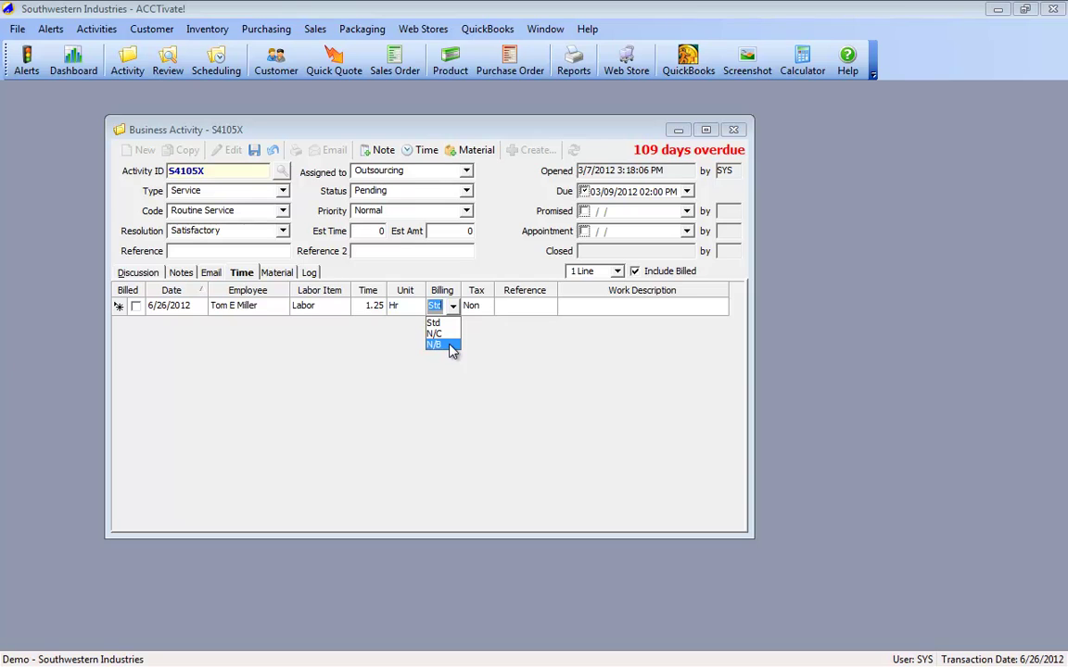
click(505, 403)
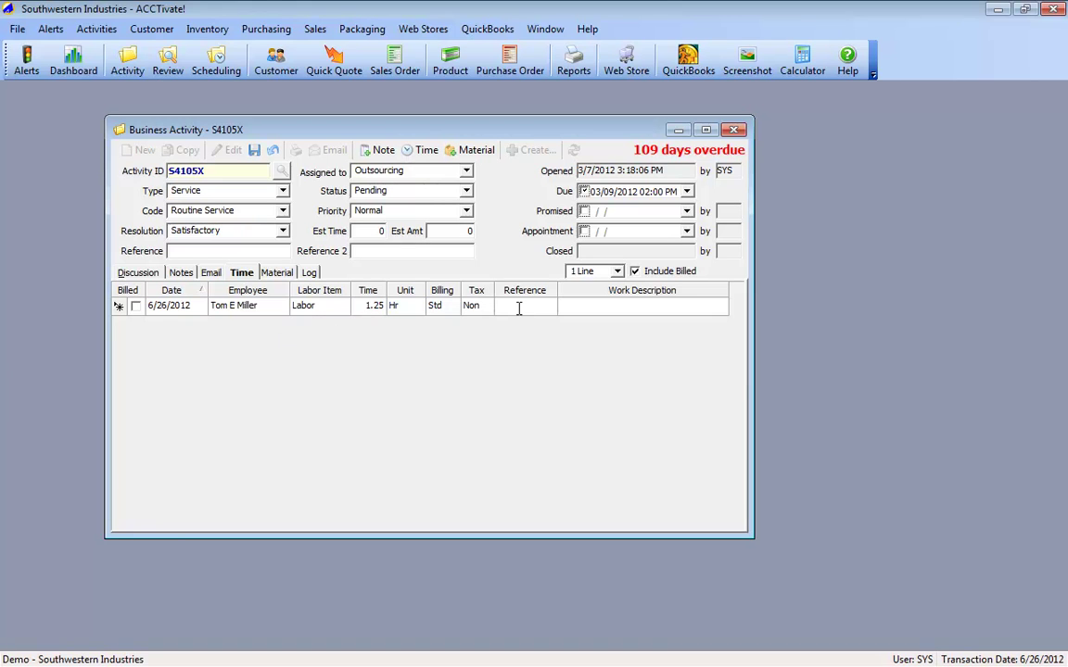
Step: Give the entry reference Rework and description 'Fixed up the problem'
text(Rewordk)
key(Tab)
text(Re)
key(BackSpace)
key(BackSpace)
text(Fixed up the problem)
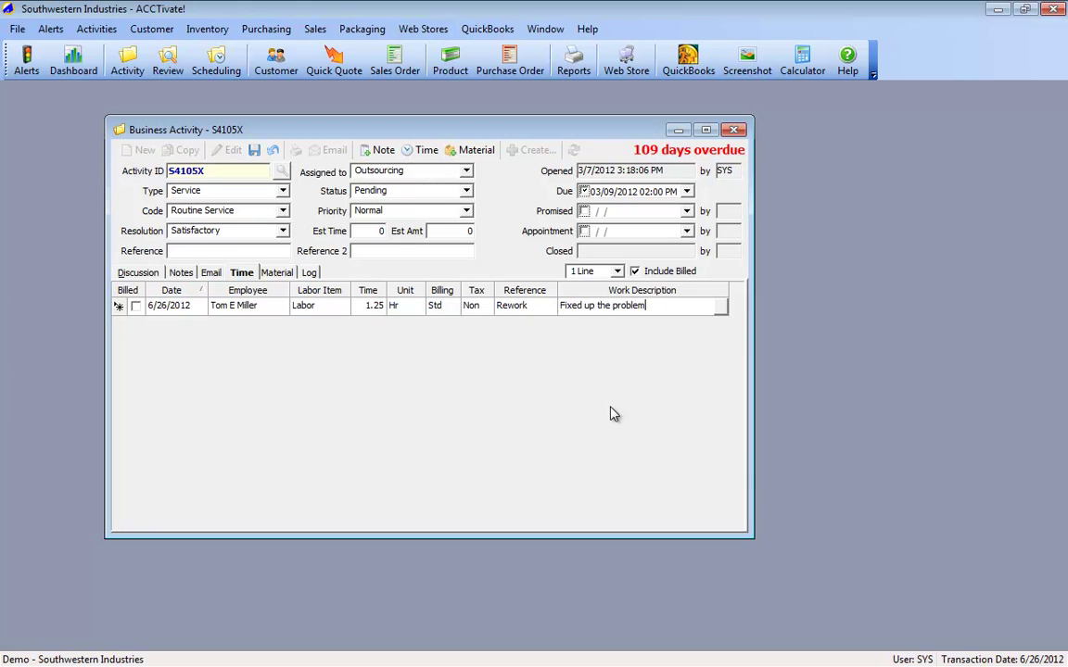
click(157, 304)
click(119, 308)
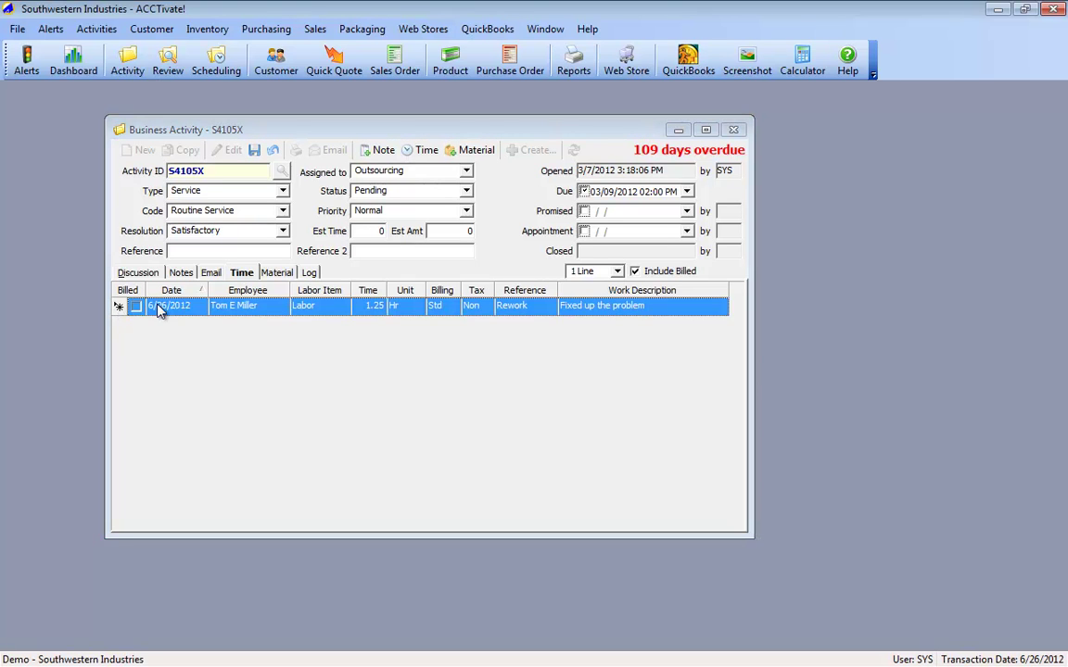
Step: Show 2 lines per entry and confirm Labor Charges at 25.00 per hour with 0 discount
click(614, 271)
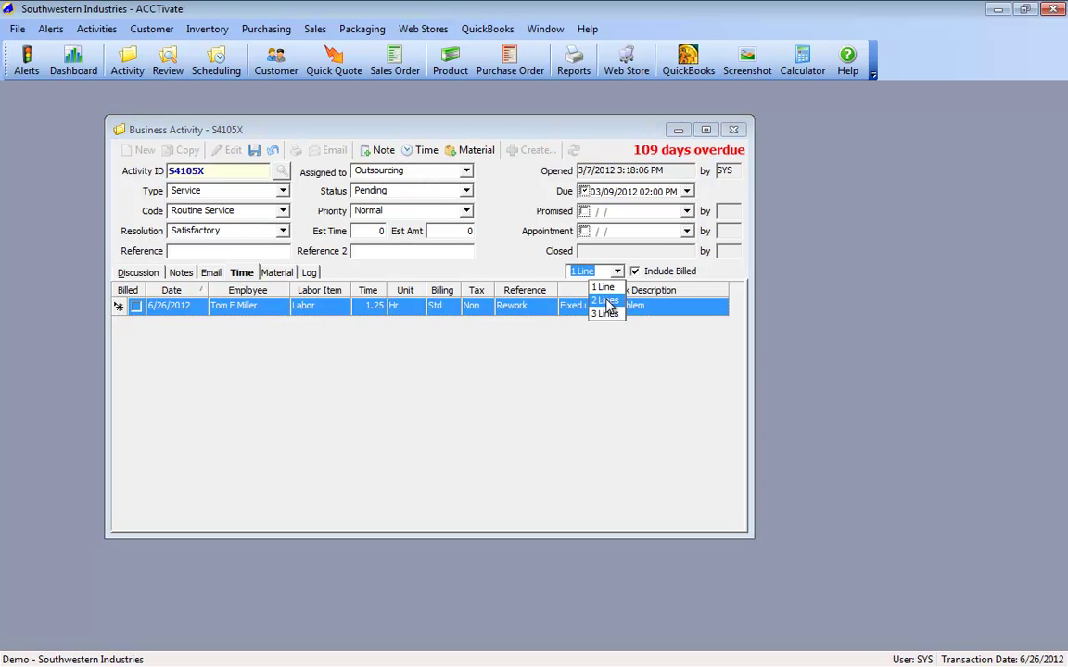
click(605, 301)
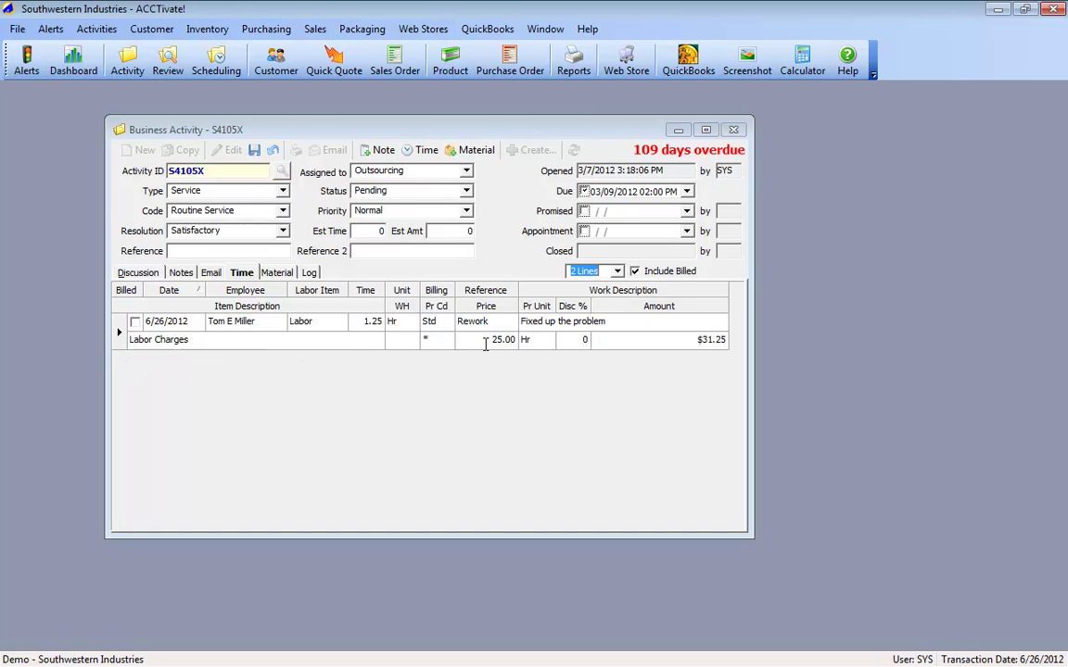
click(448, 343)
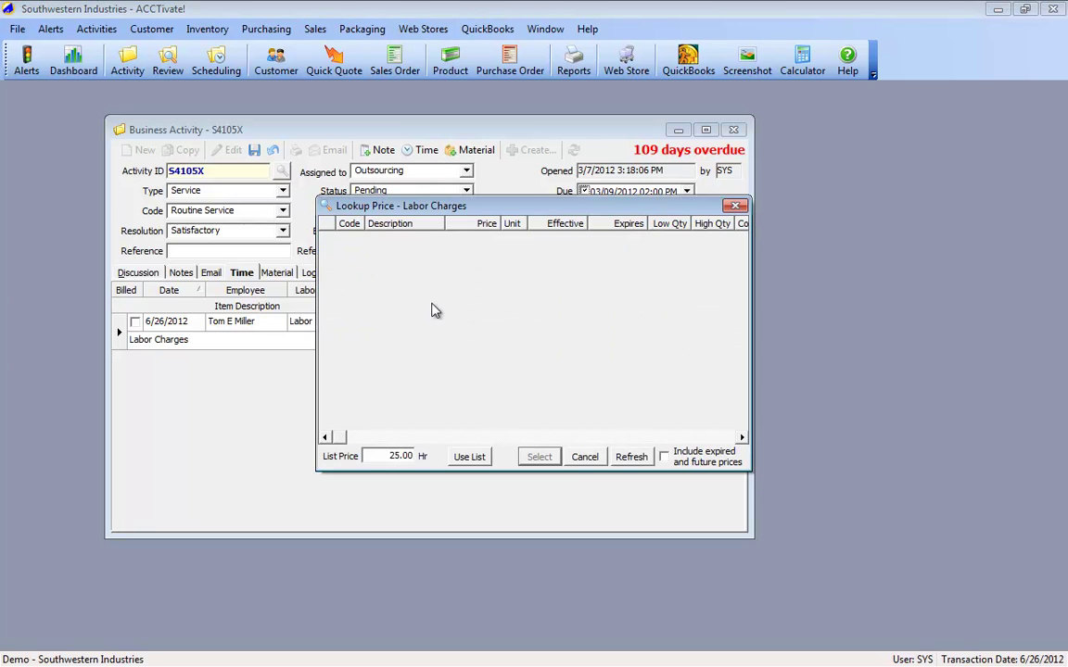
click(584, 456)
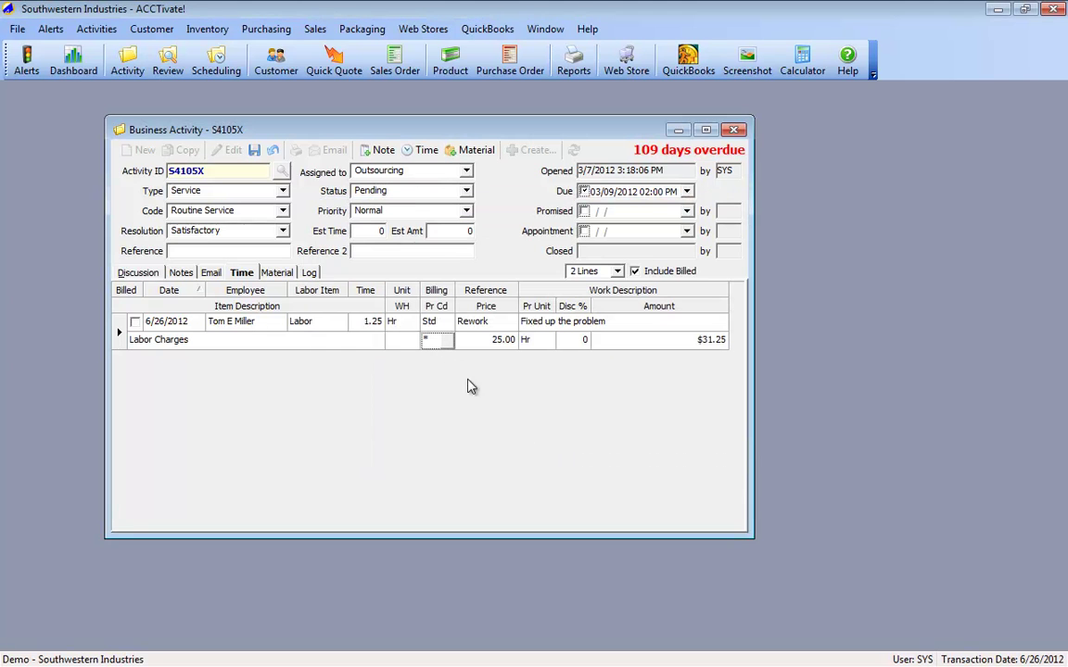
click(508, 340)
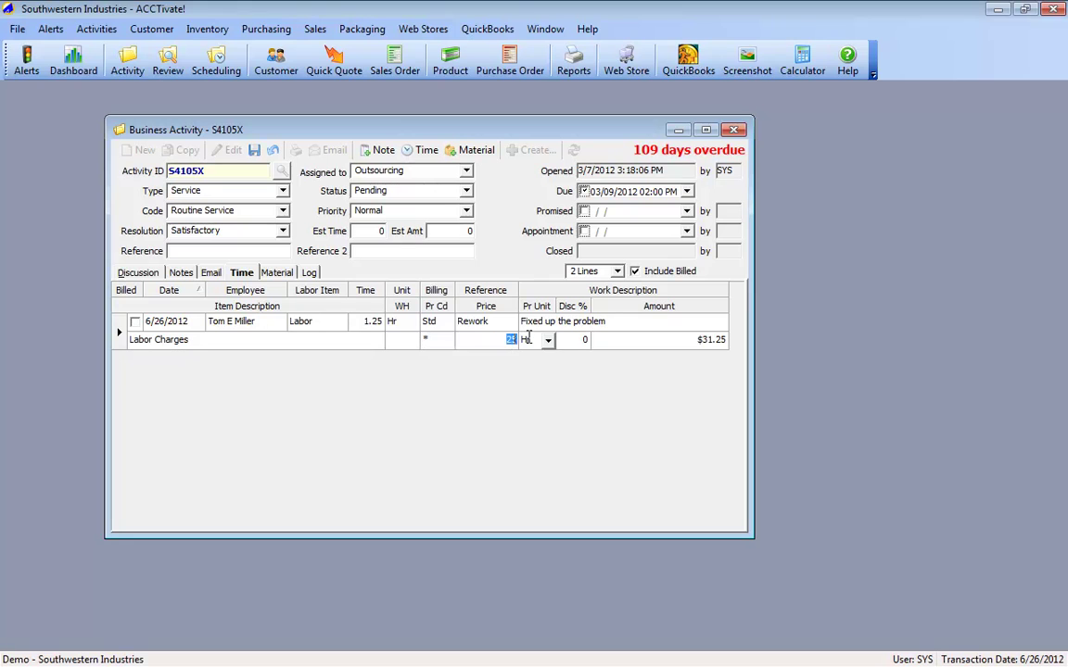
key(Tab)
click(719, 345)
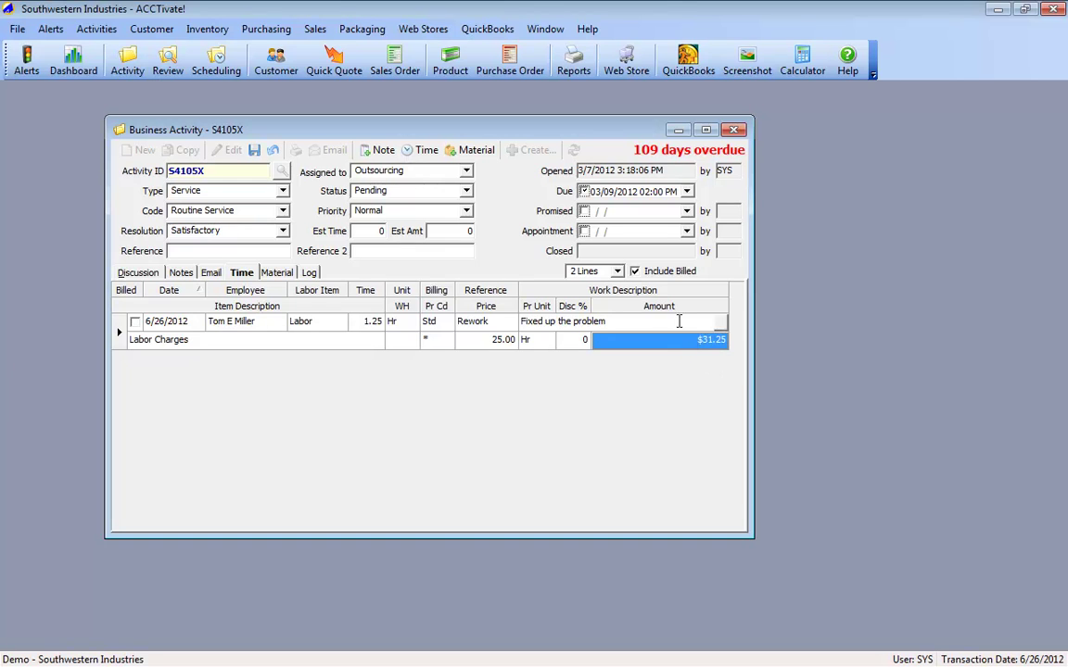
Step: Switch billing to N/C (100% discount), then back to Std to restore $31.25
click(448, 322)
click(431, 352)
key(Tab)
click(569, 342)
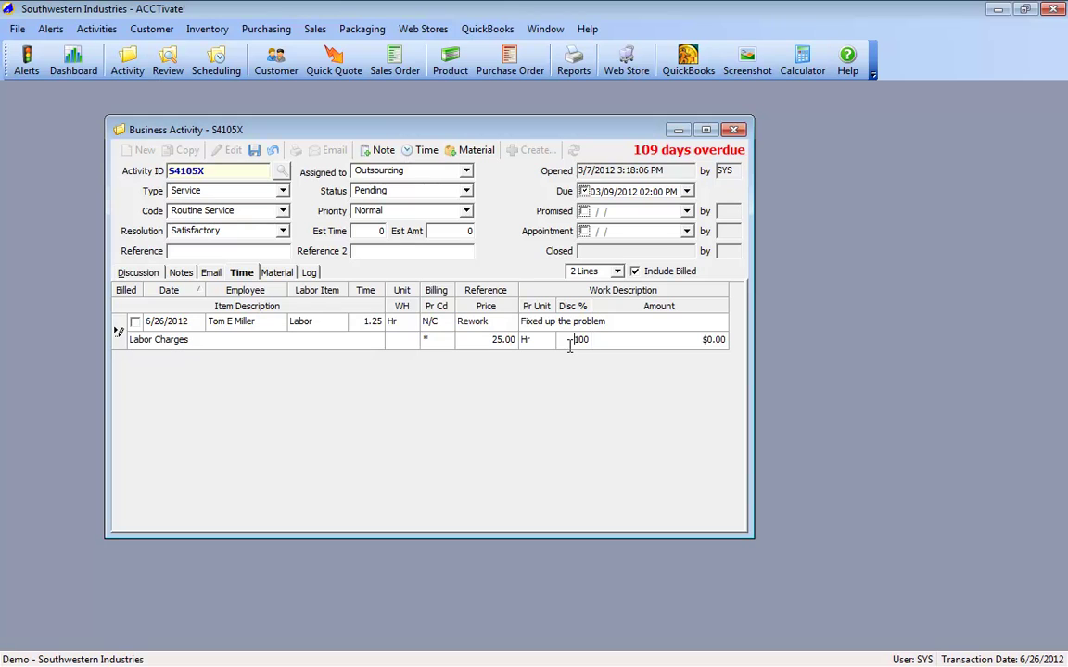
click(448, 322)
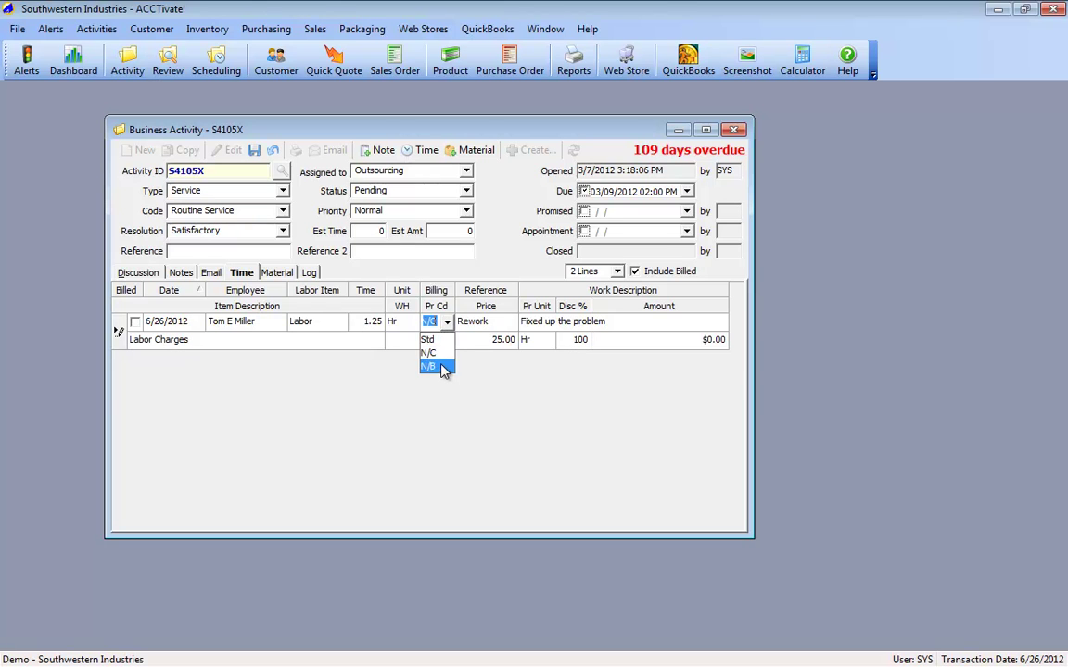
click(430, 352)
click(448, 322)
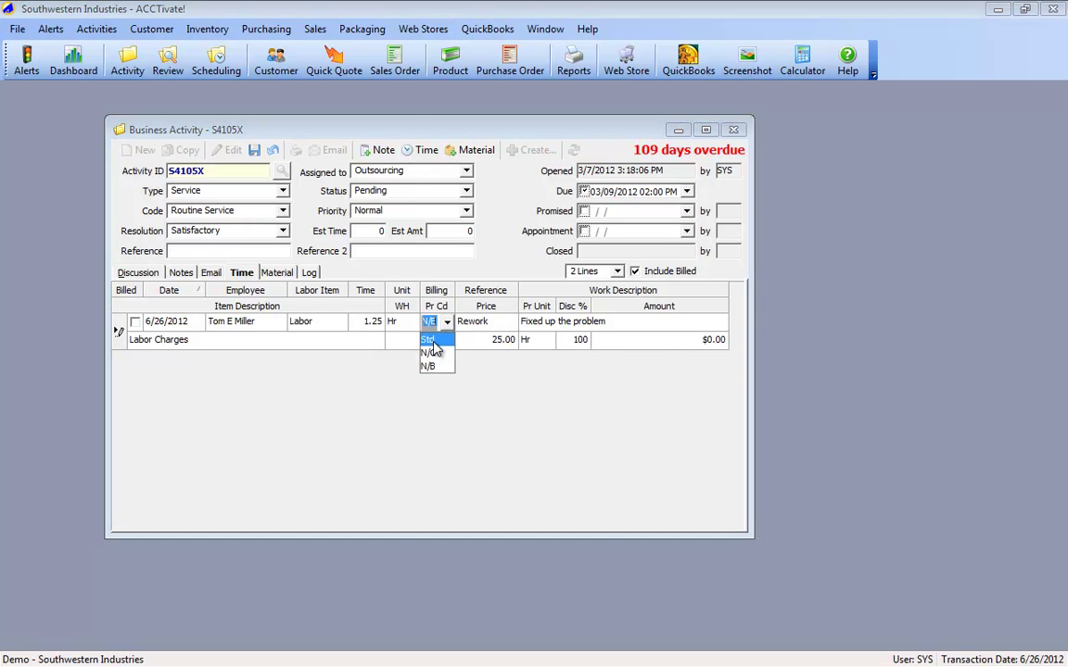
click(434, 342)
key(Tab)
key(Tab)
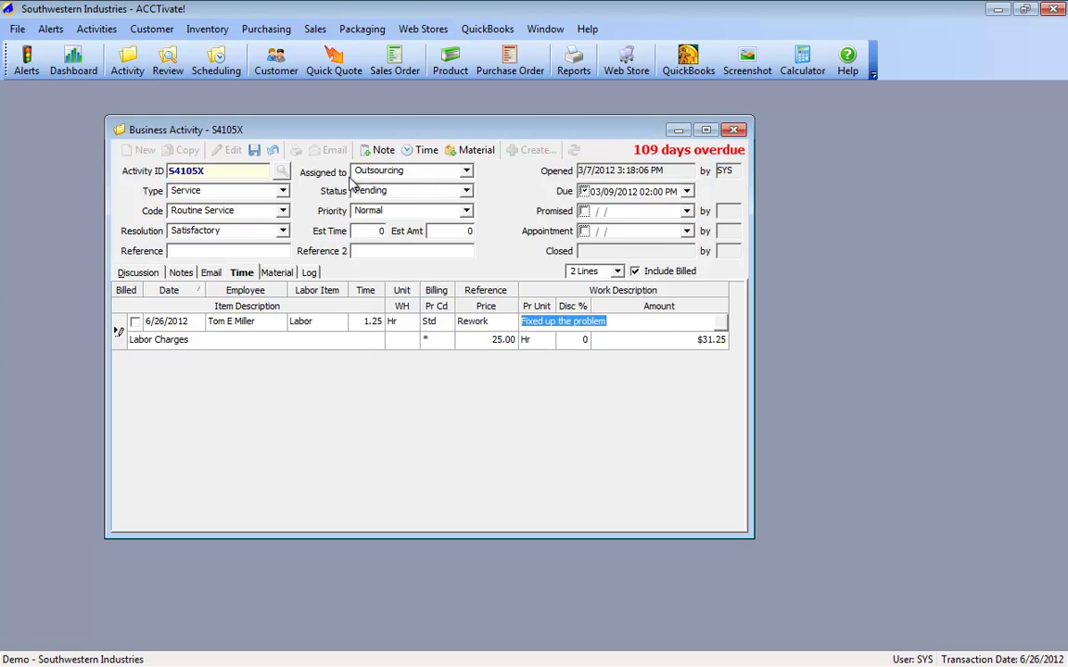
Step: Add a 0.5-hour Supervisor time entry for the employee, charged at 35.00/hr for $17.50
click(419, 149)
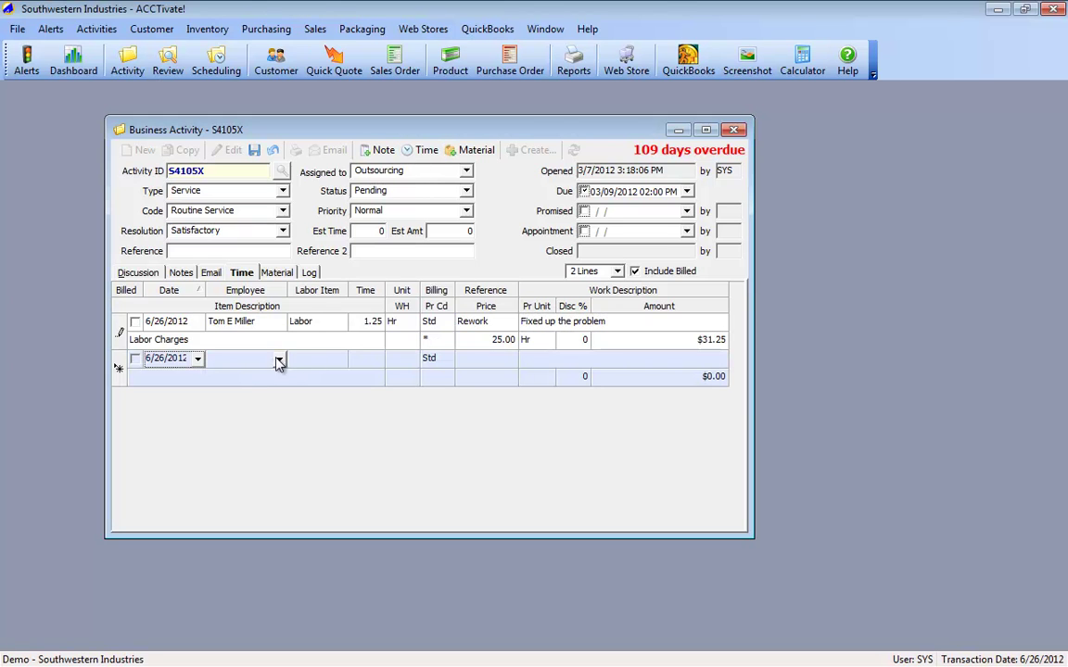
click(279, 359)
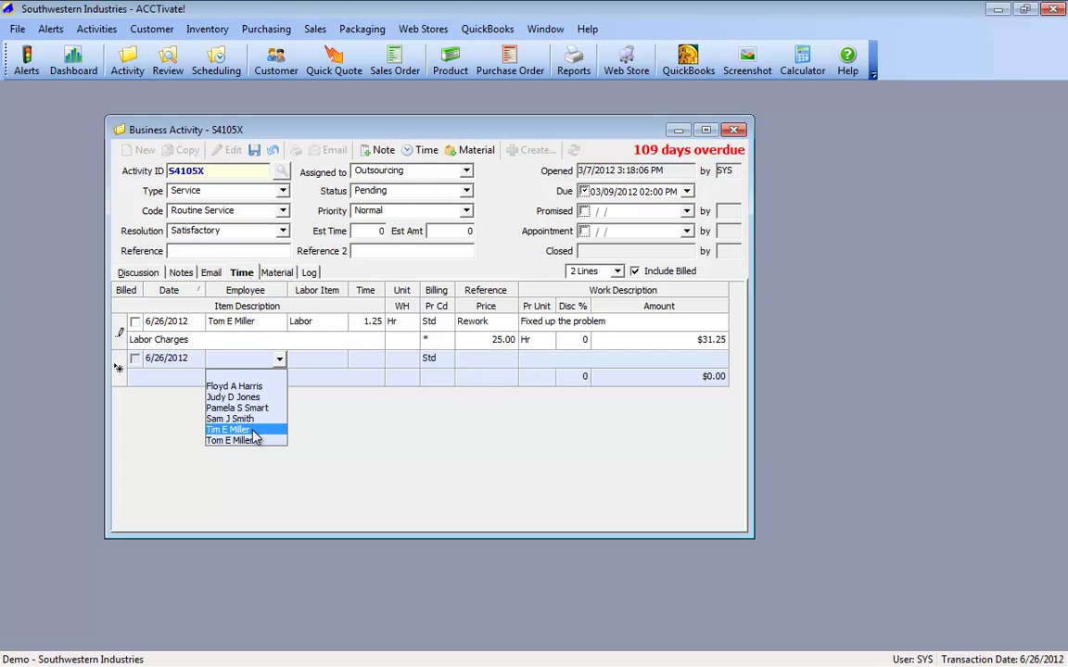
click(250, 419)
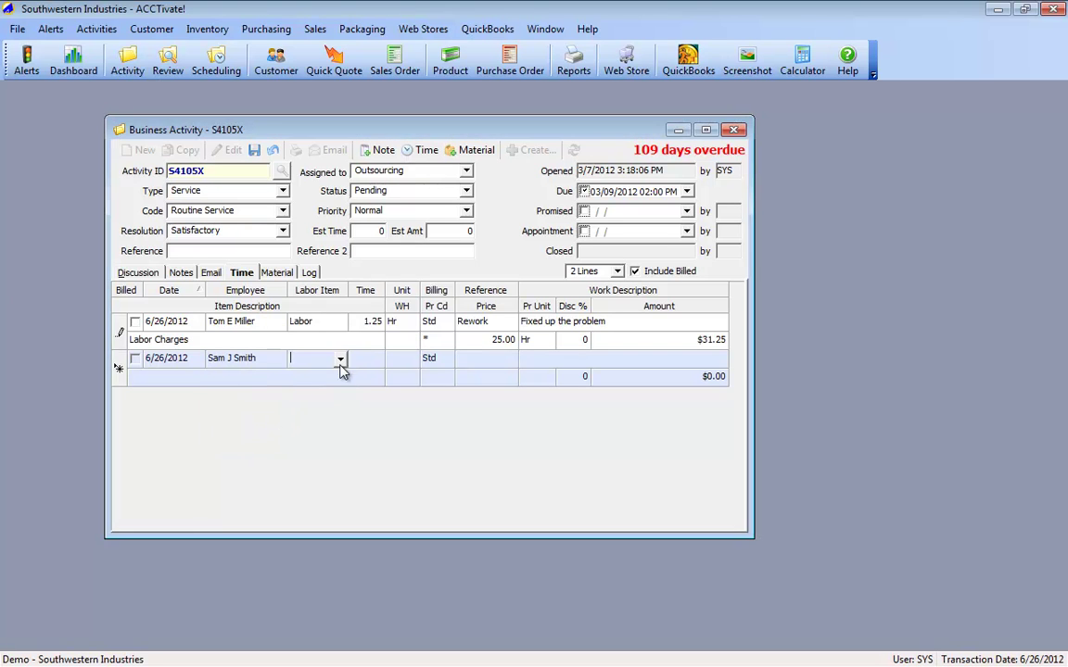
click(319, 408)
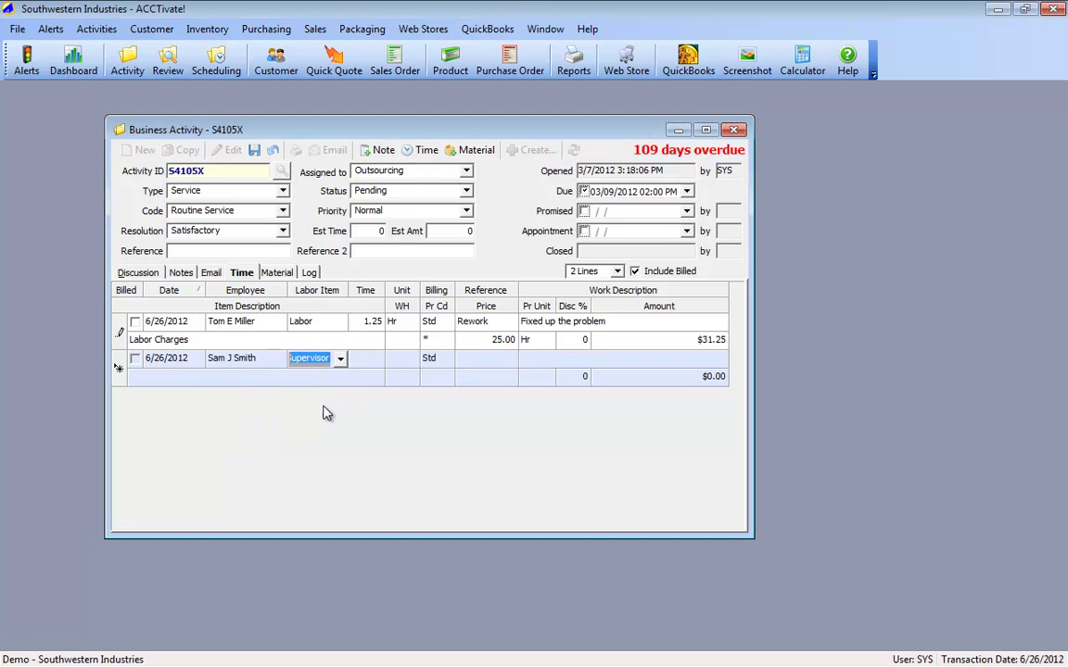
text(.5)
key(Tab)
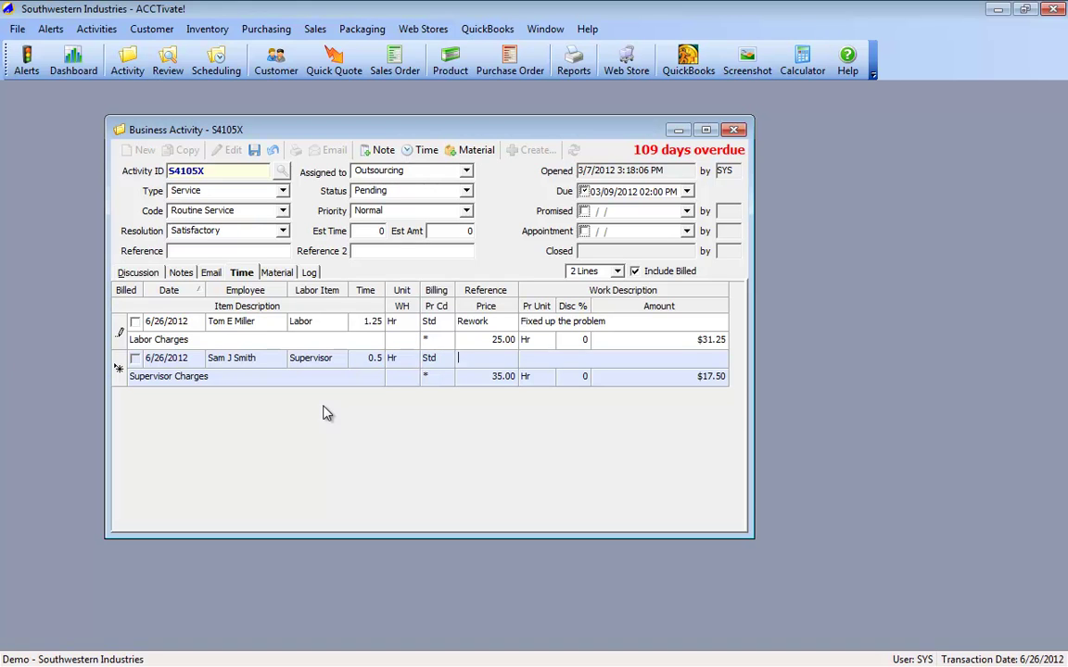
key(Tab)
key(Tab)
Step: Add a material line of 3 Black Buttons, replacing the initially picked Blue Tempra Paint
click(280, 275)
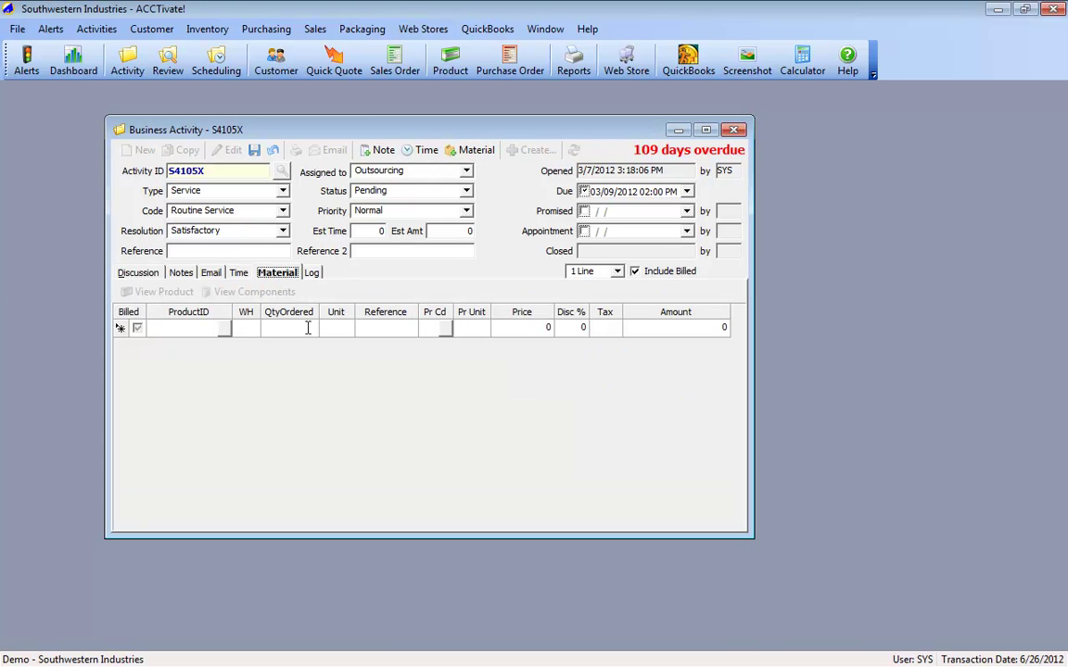
click(224, 329)
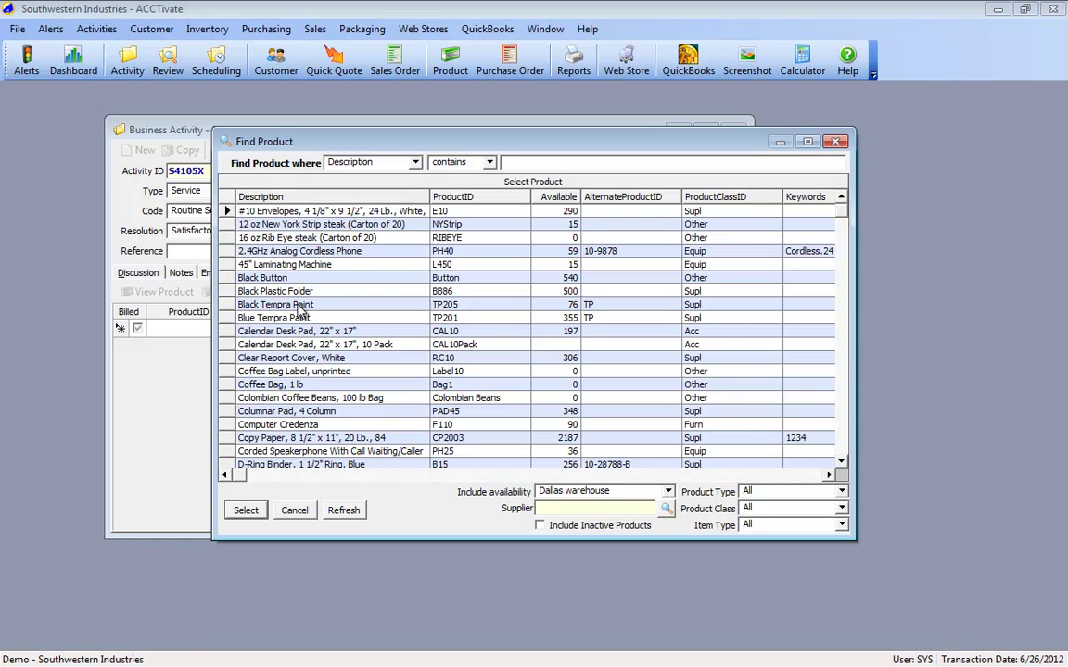
click(303, 319)
double_click(303, 319)
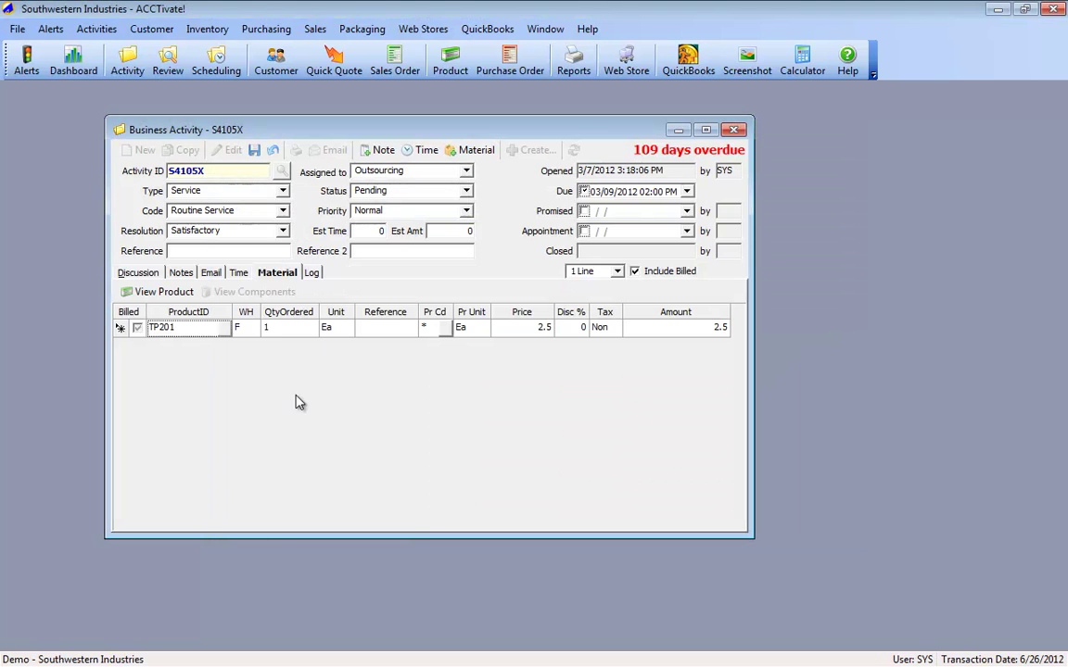
text(3)
key(Tab)
key(Tab)
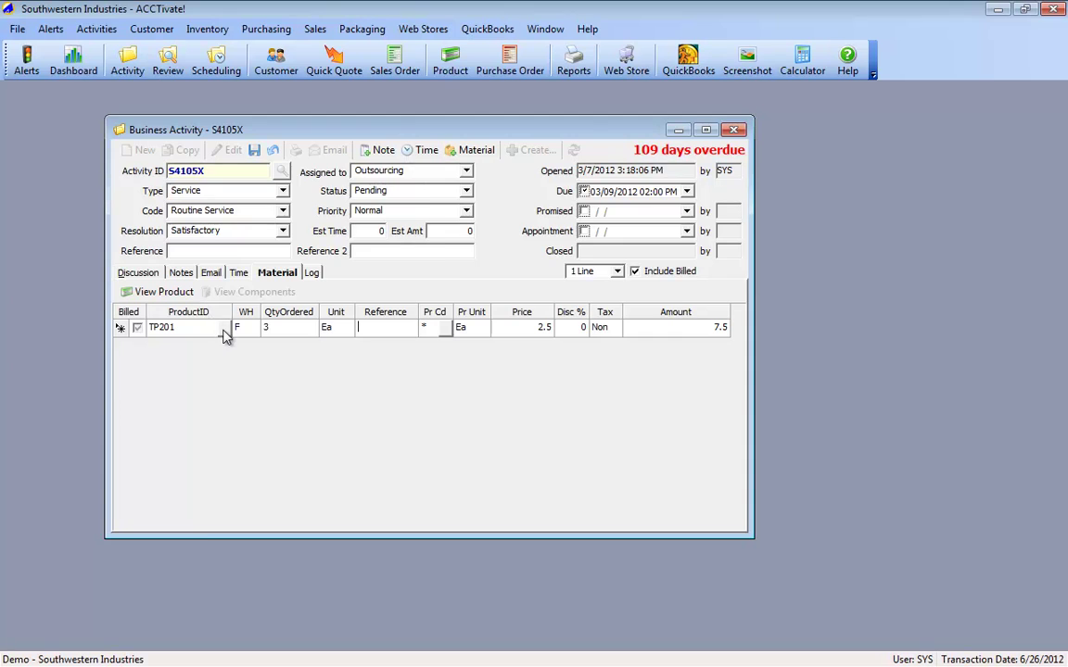
click(224, 329)
click(291, 380)
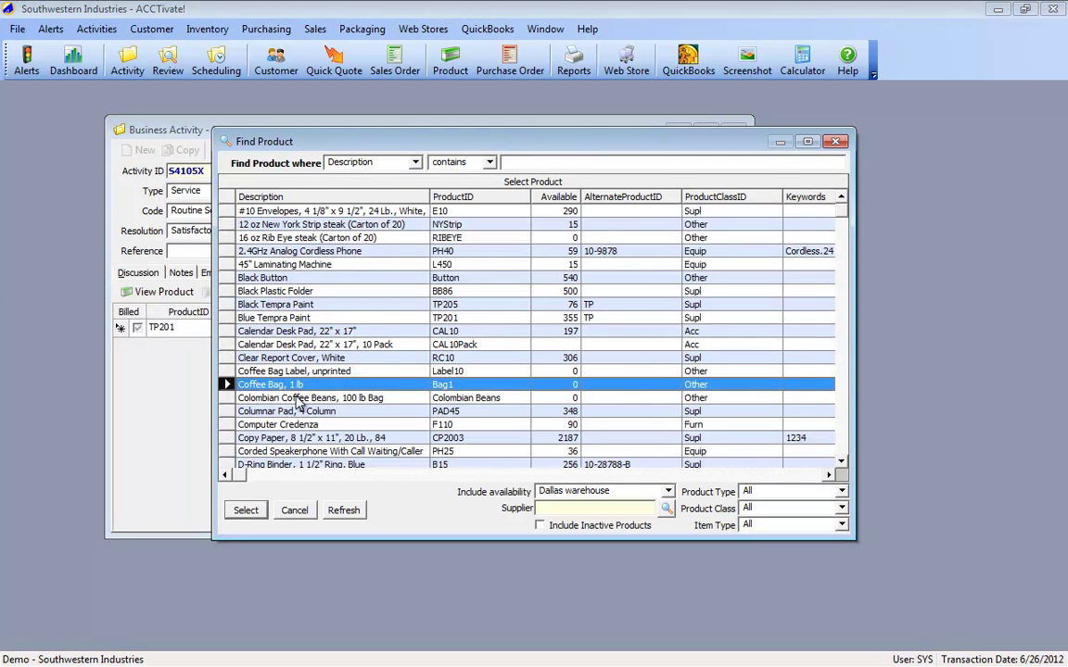
scroll(278, 371, down, 6)
click(665, 492)
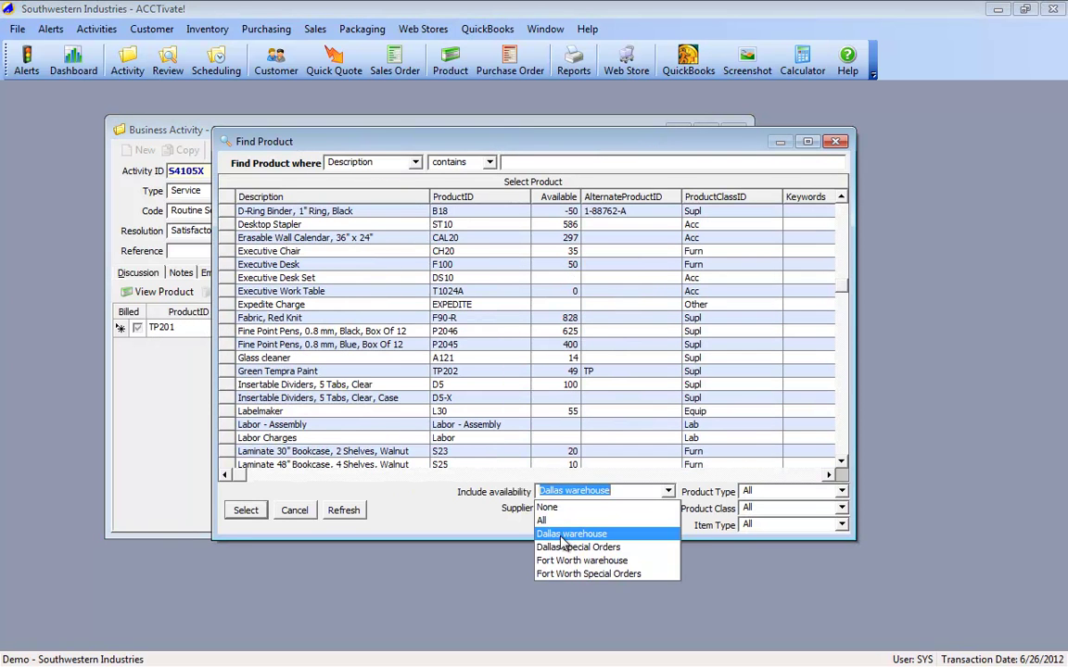
click(508, 488)
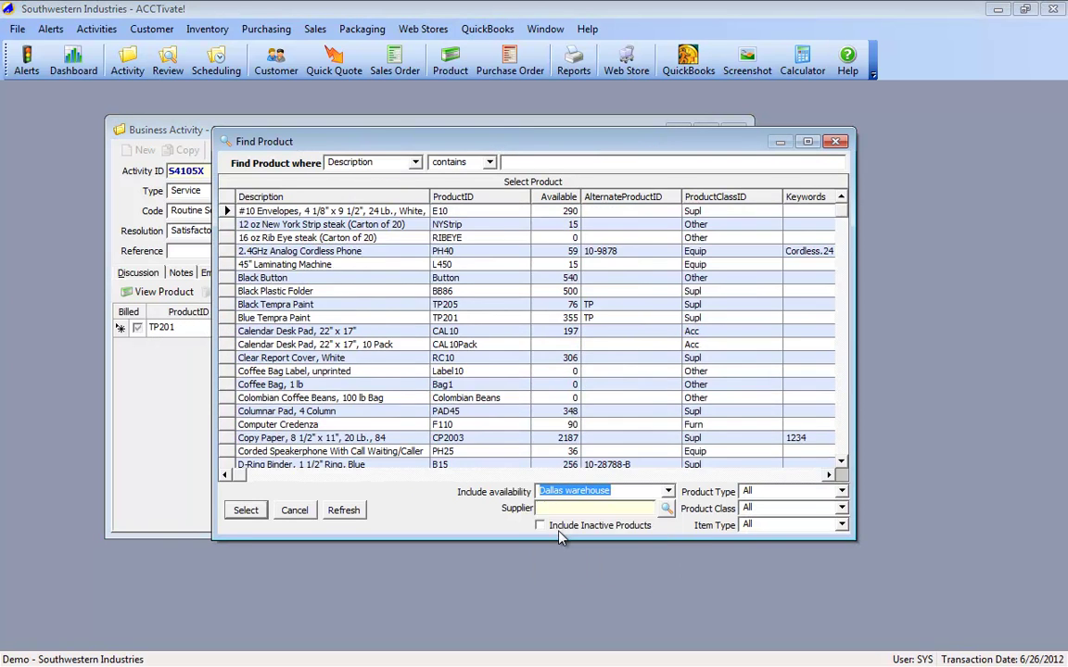
double_click(296, 280)
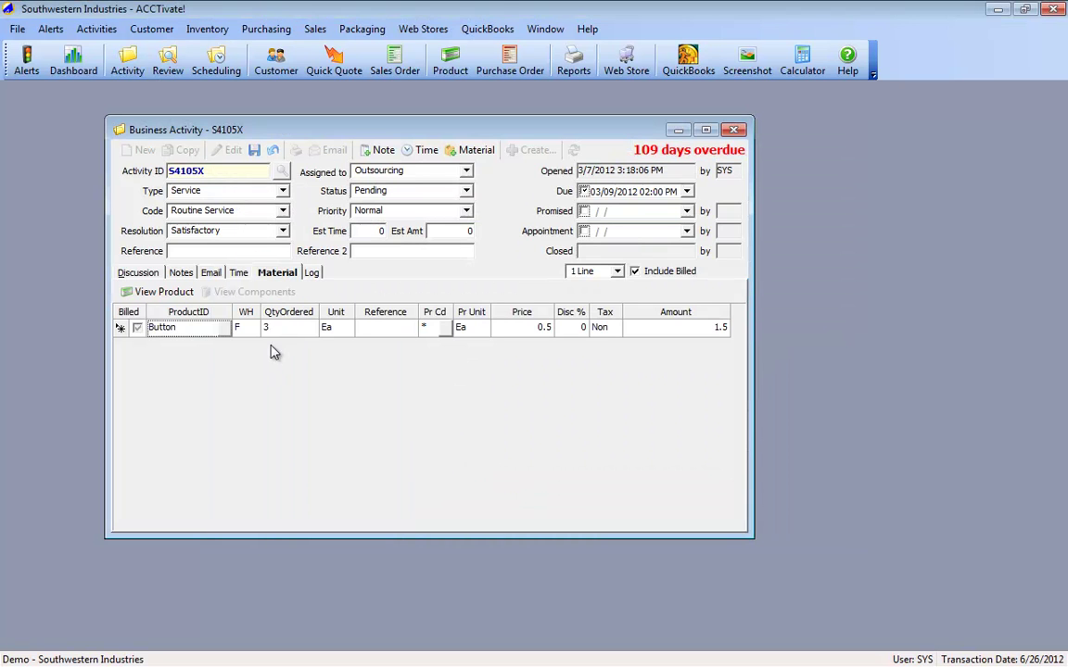
Step: Add the 2.4GHz Analog Cordless Phone (PH40) and show 2-line rows with descriptions
double_click(195, 346)
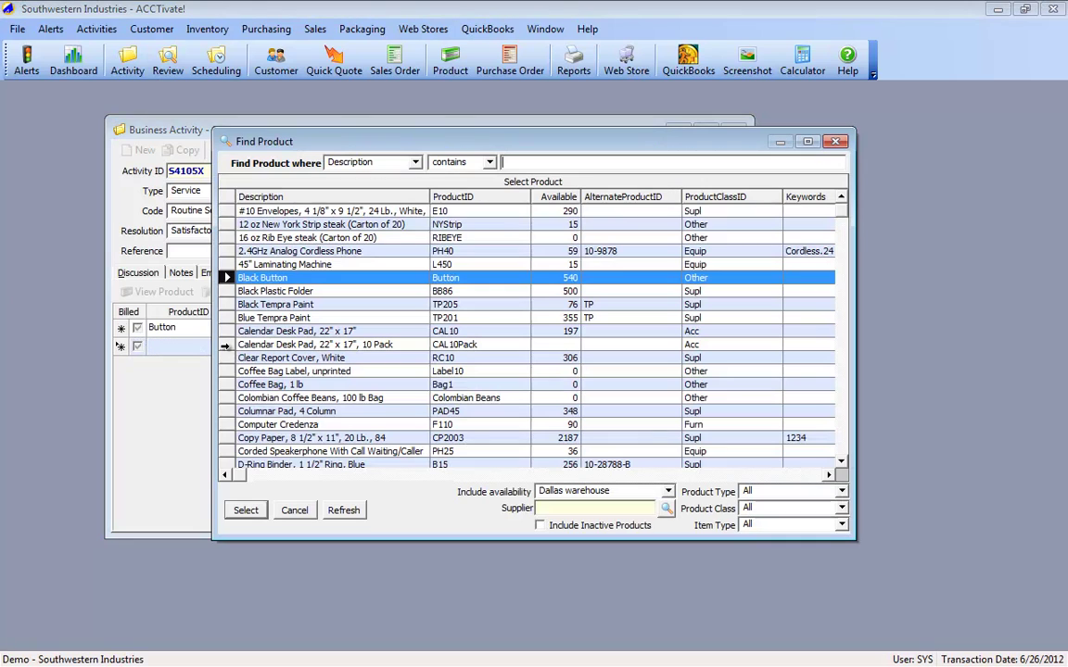
double_click(276, 250)
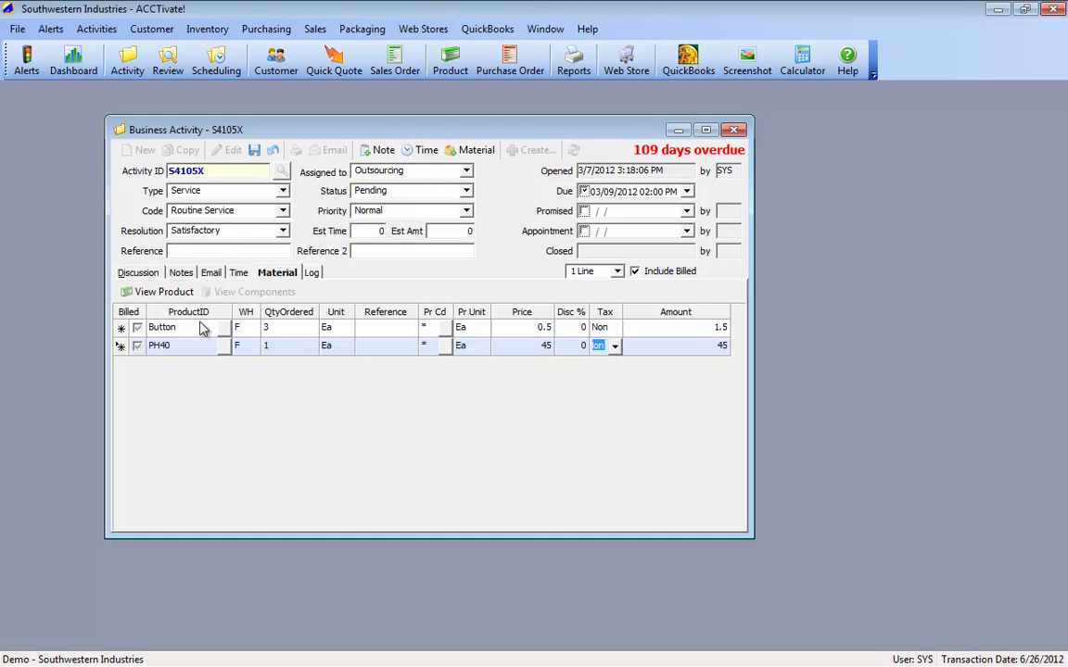
click(617, 270)
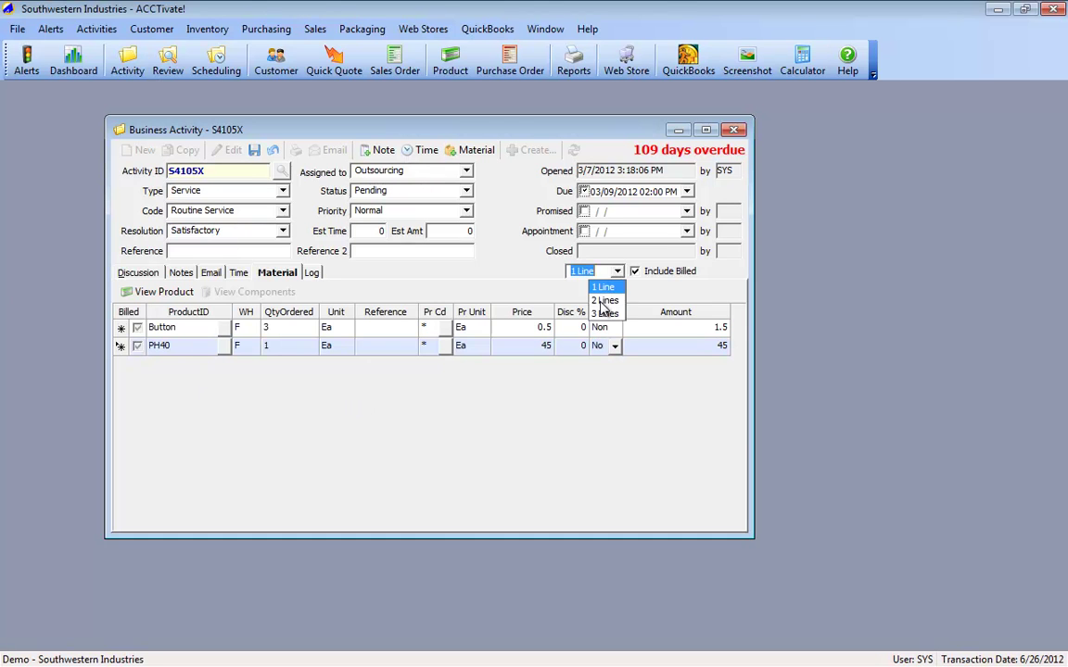
click(588, 295)
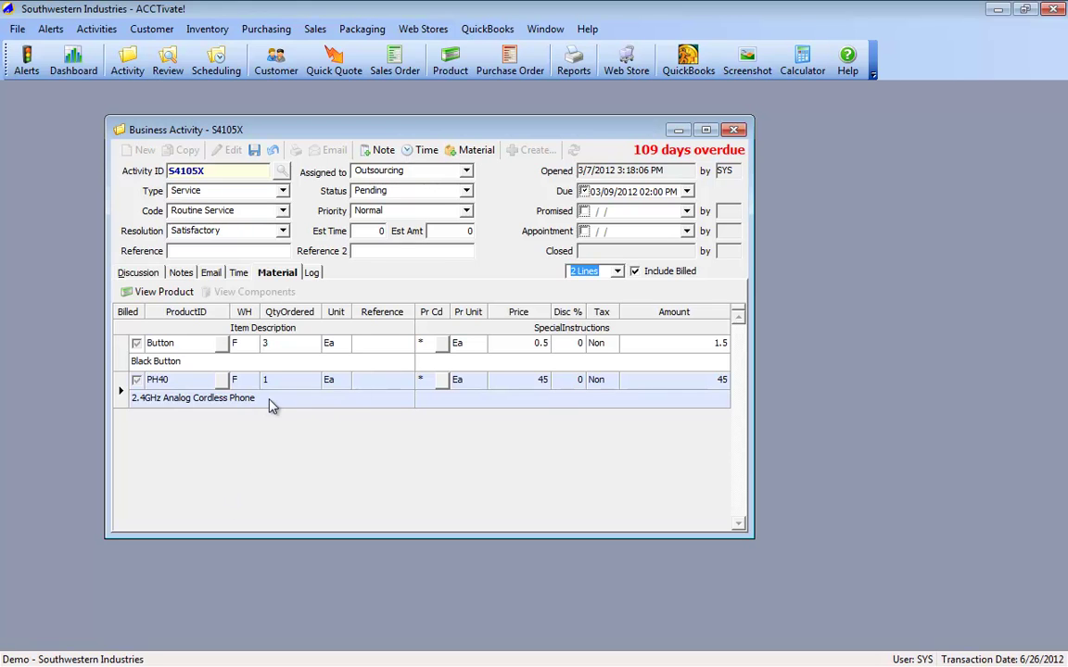
Step: Save S4105X, recheck its time and material entries, and bring up the Create choices
click(254, 152)
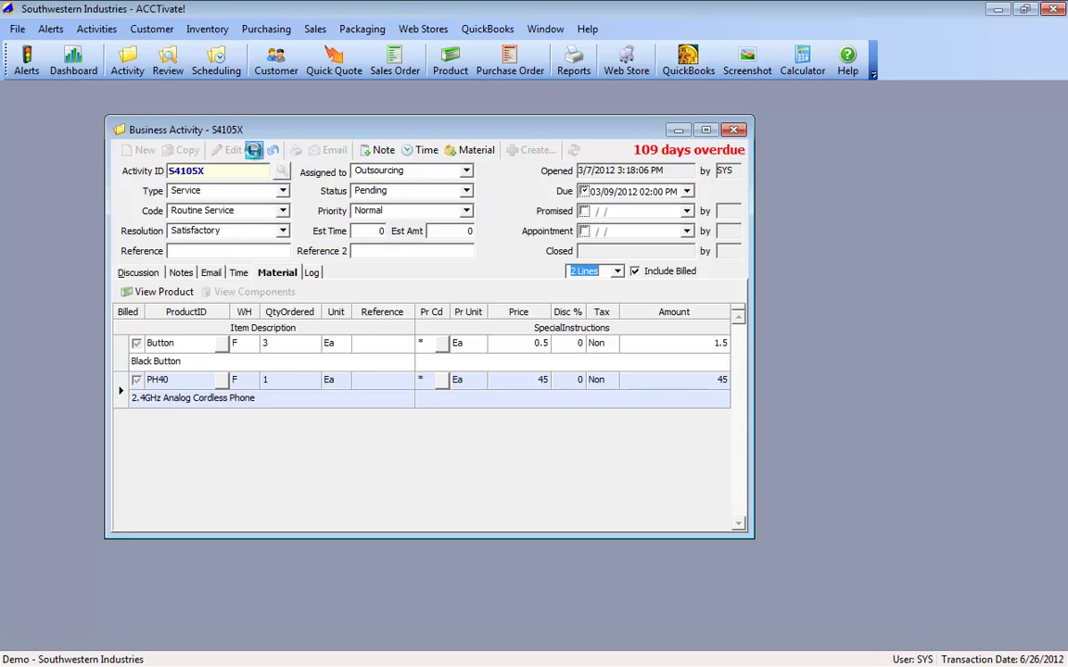
click(239, 273)
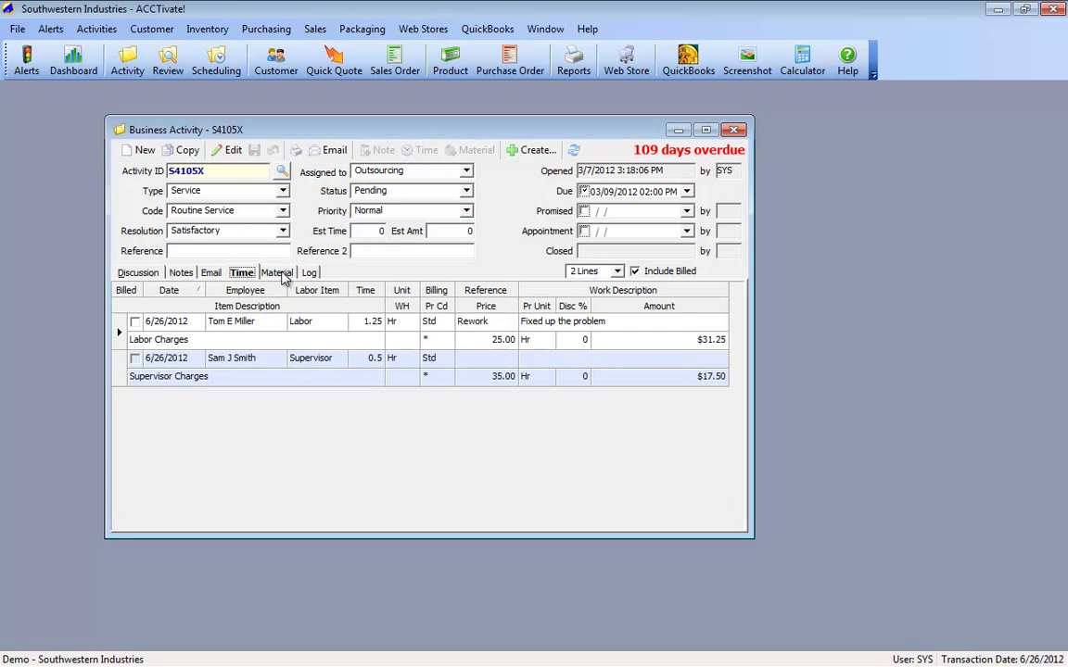
click(278, 272)
click(533, 150)
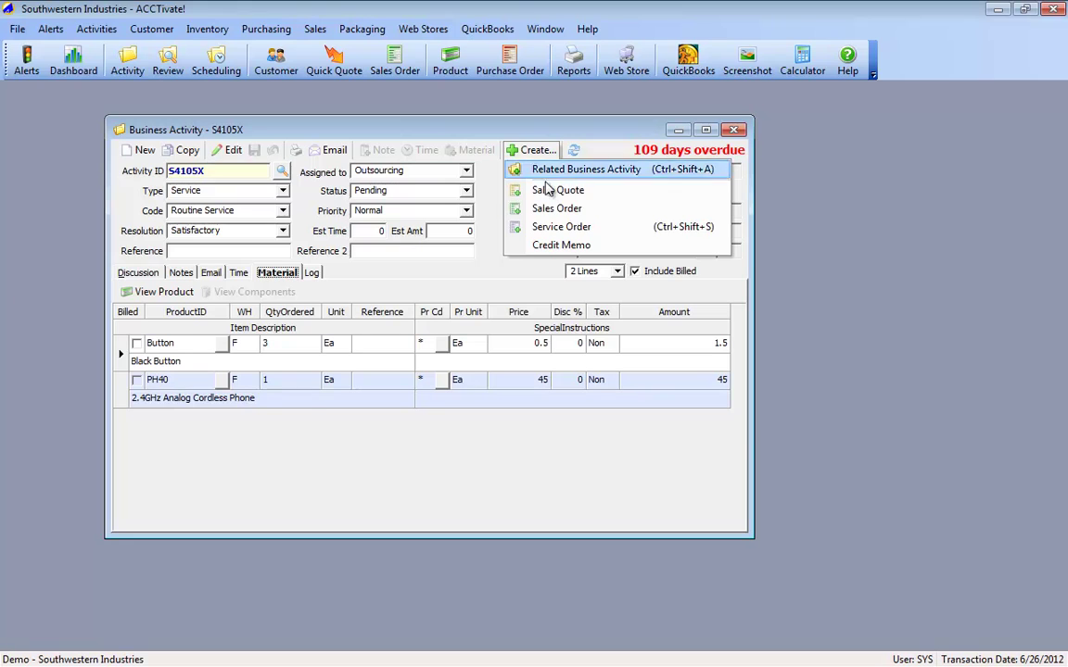
Step: Create Service Order A1530T and review its four carried-over lines totalling $95.25
click(559, 227)
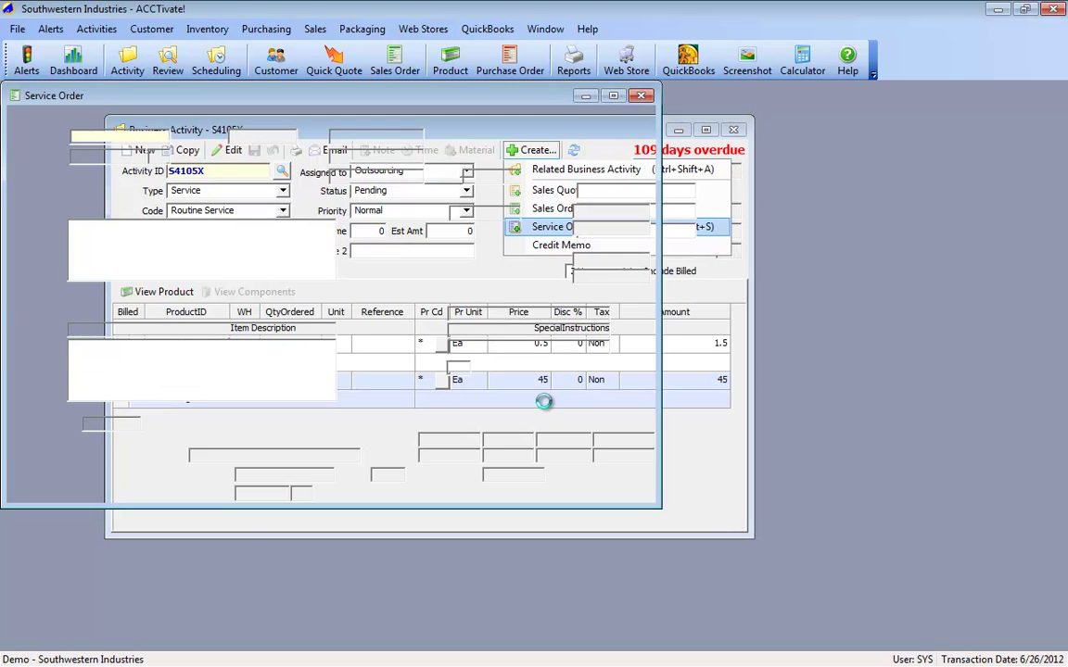
click(533, 441)
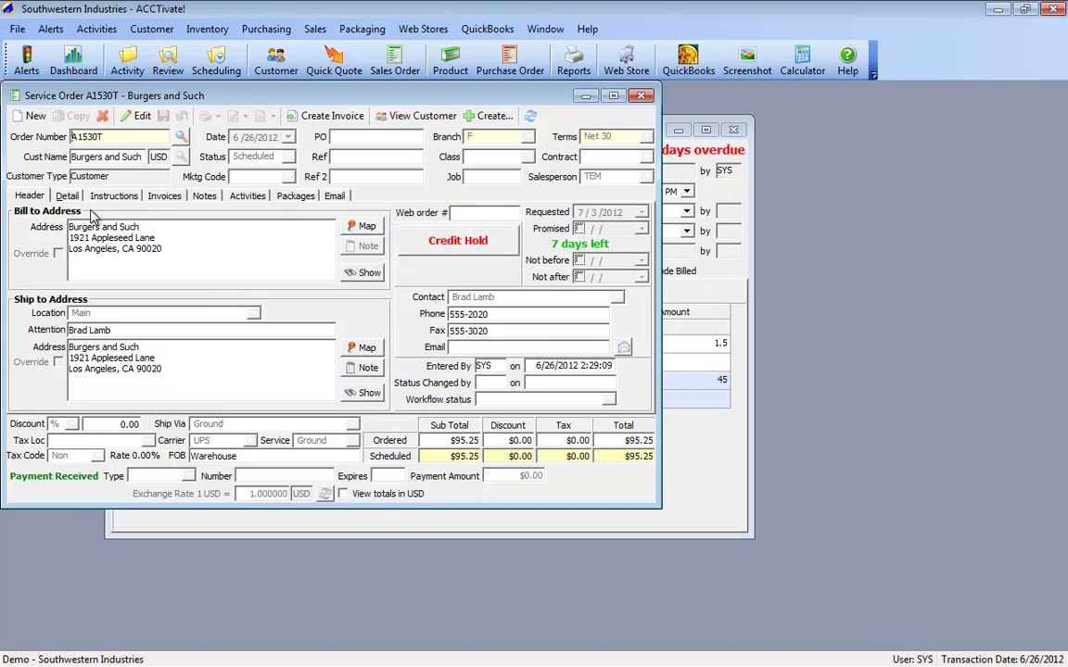
click(61, 198)
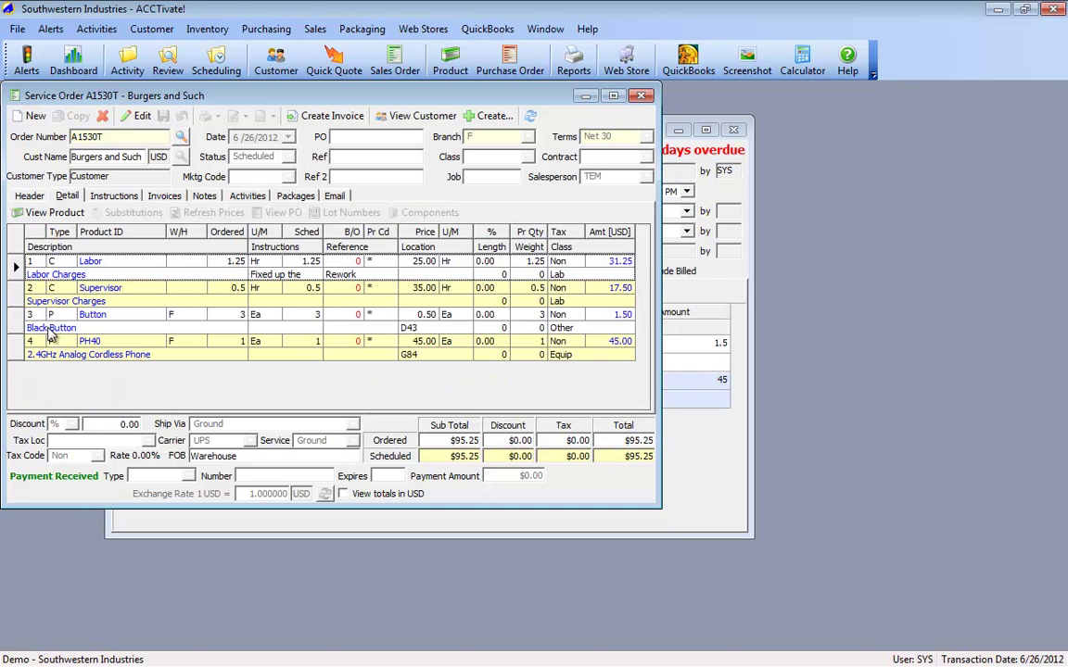
click(13, 268)
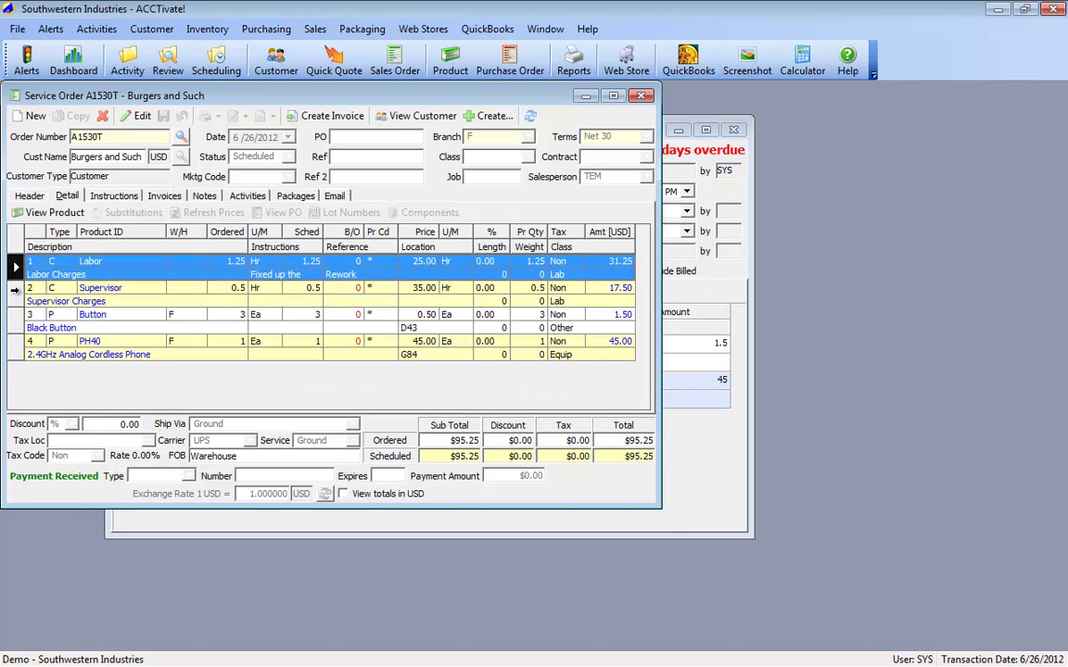
click(288, 246)
click(348, 245)
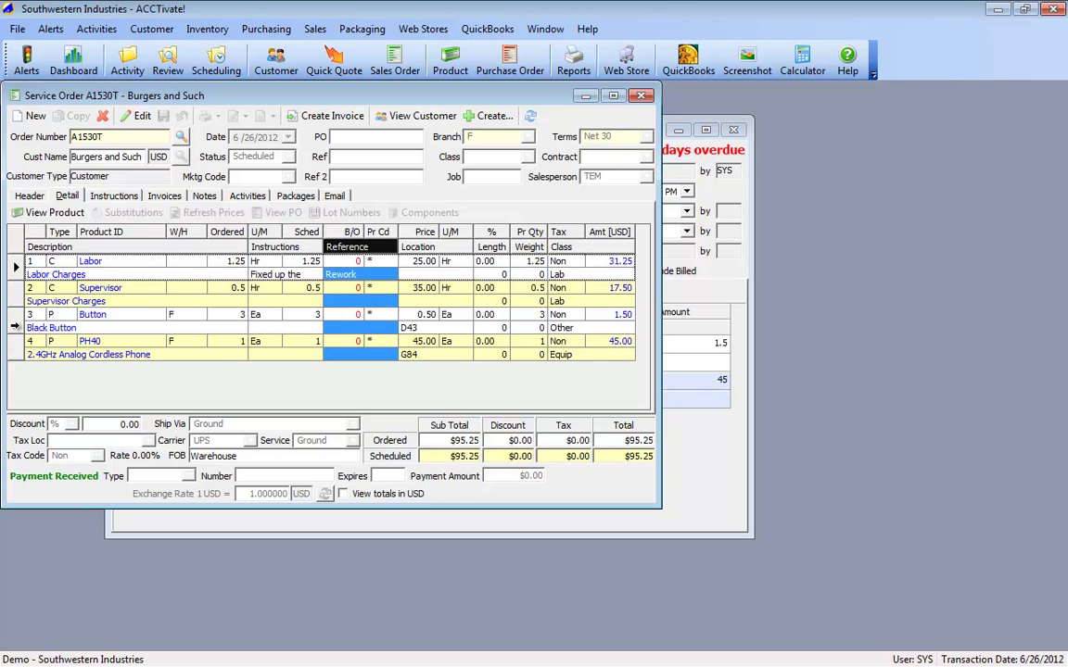
click(14, 322)
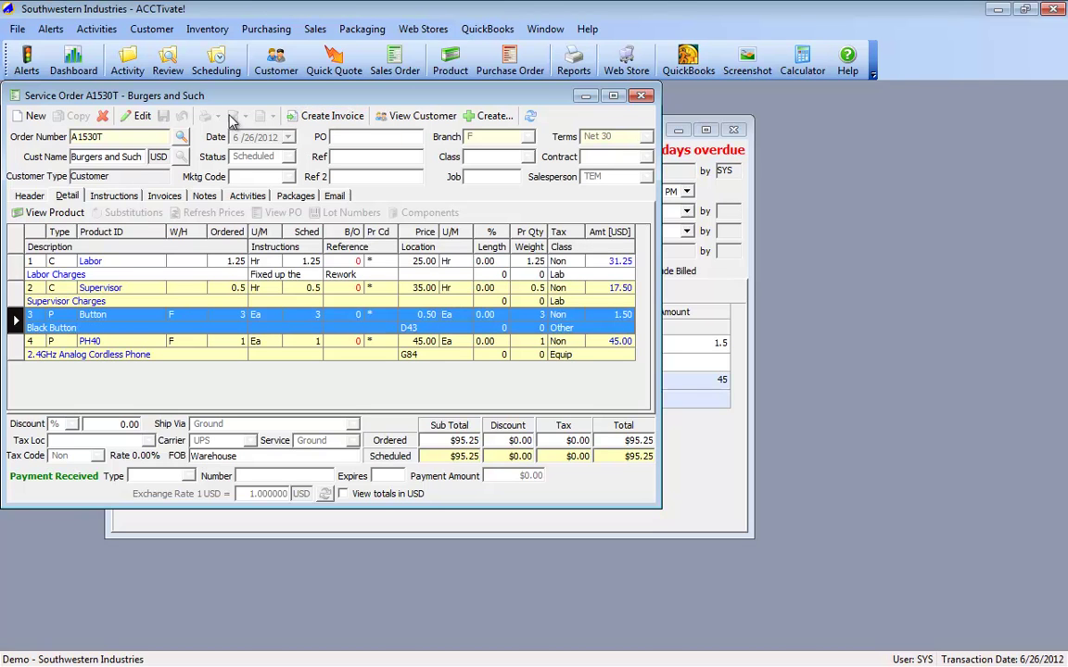
click(22, 194)
Step: Approve credit for A1530T and review the standard service order preview
click(458, 240)
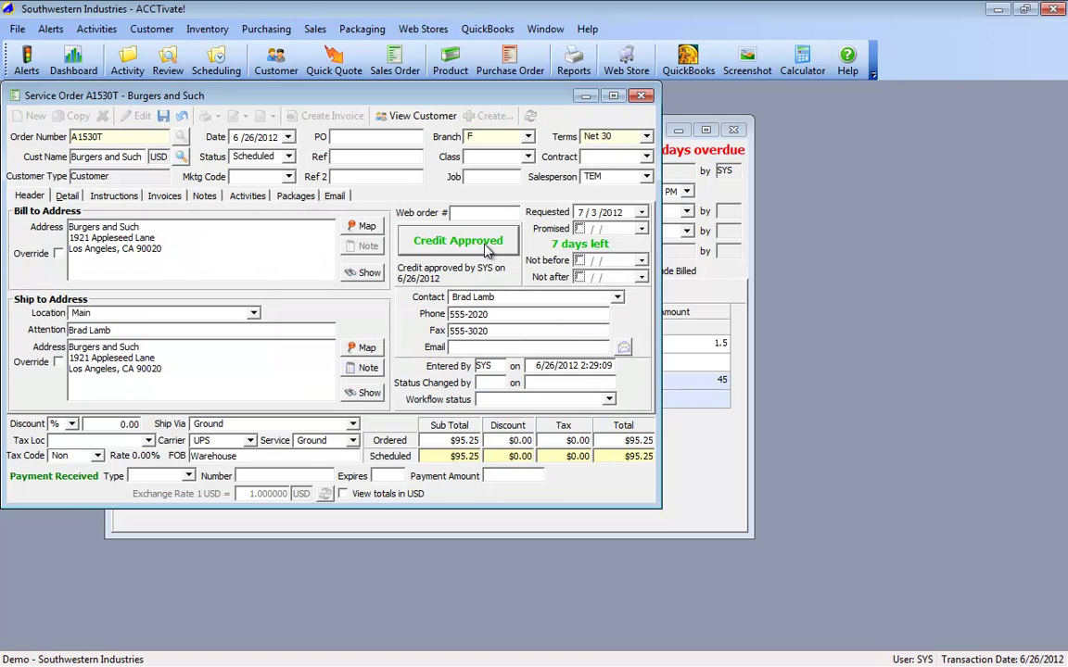
click(204, 115)
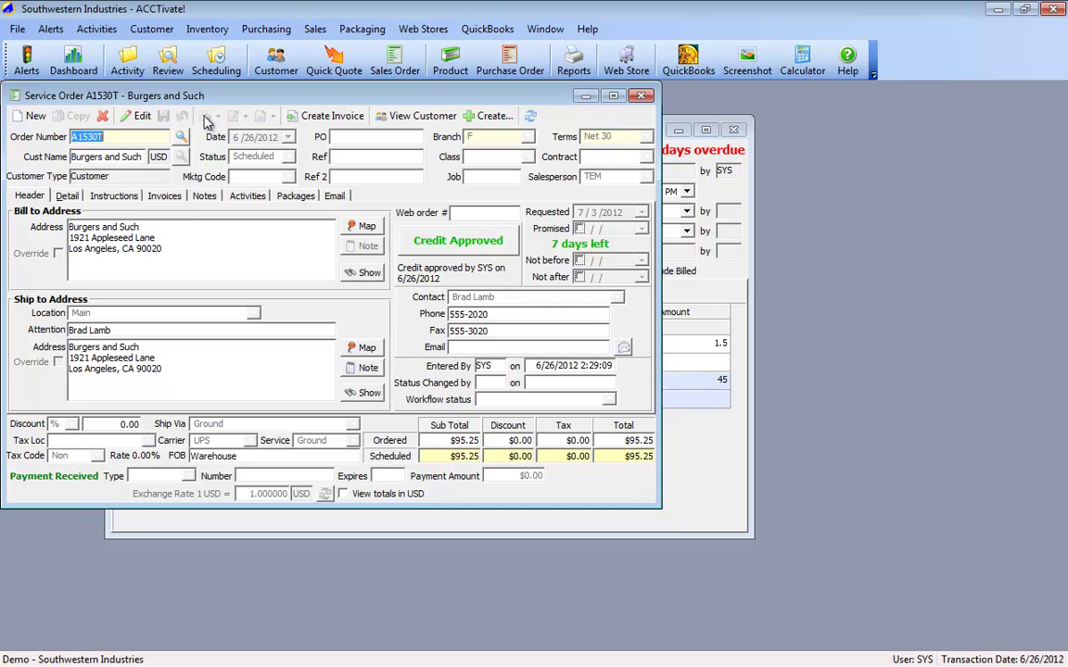
scroll(529, 370, down, 5)
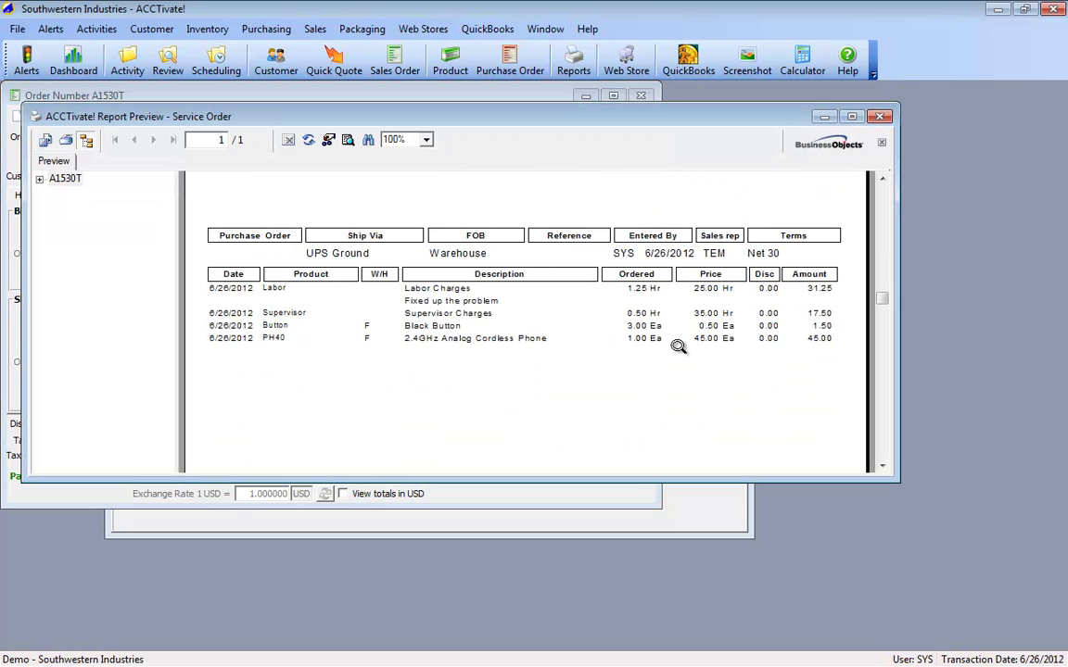
click(881, 117)
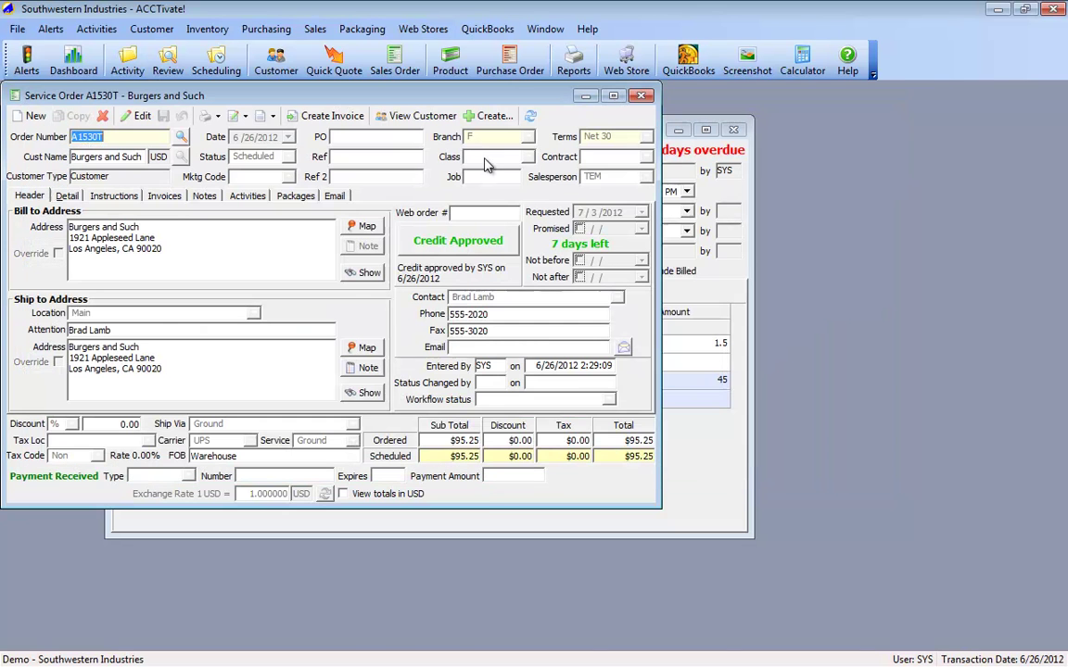
Step: Review the Time and Materials split preview: Labor 48.75 plus Materials 46.50, USD 95.25 total
click(219, 117)
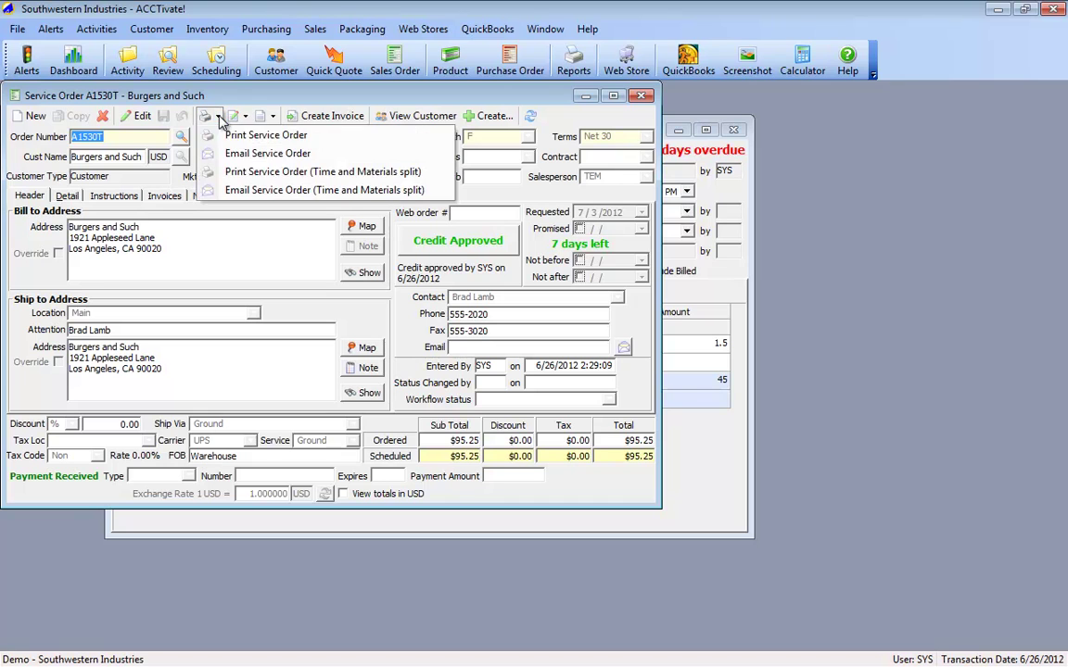
click(236, 172)
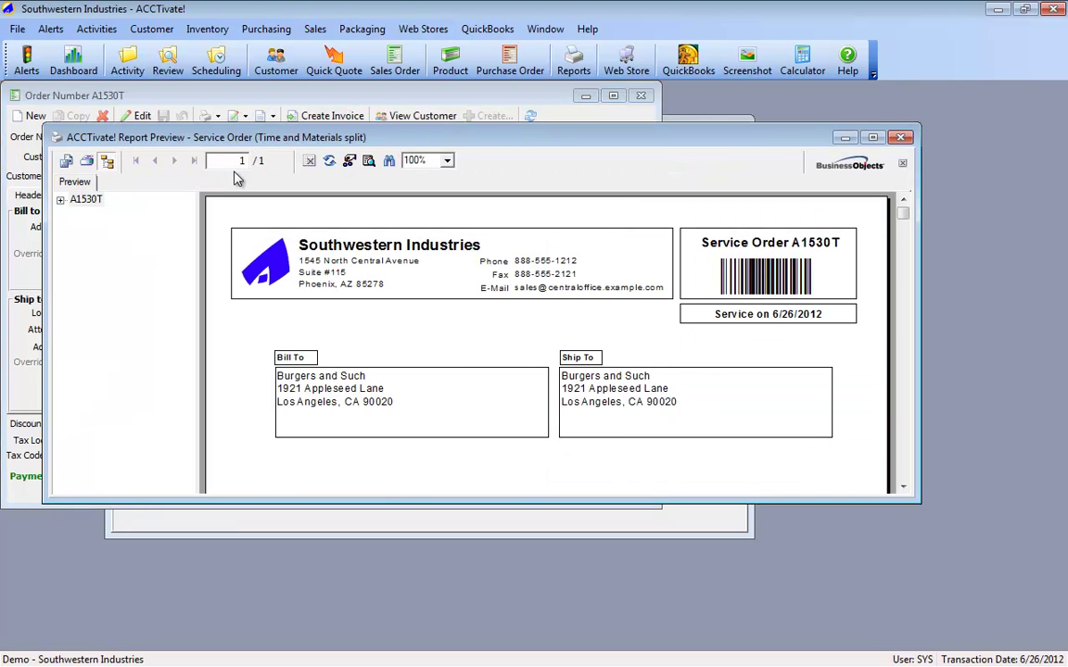
scroll(455, 397, down, 5)
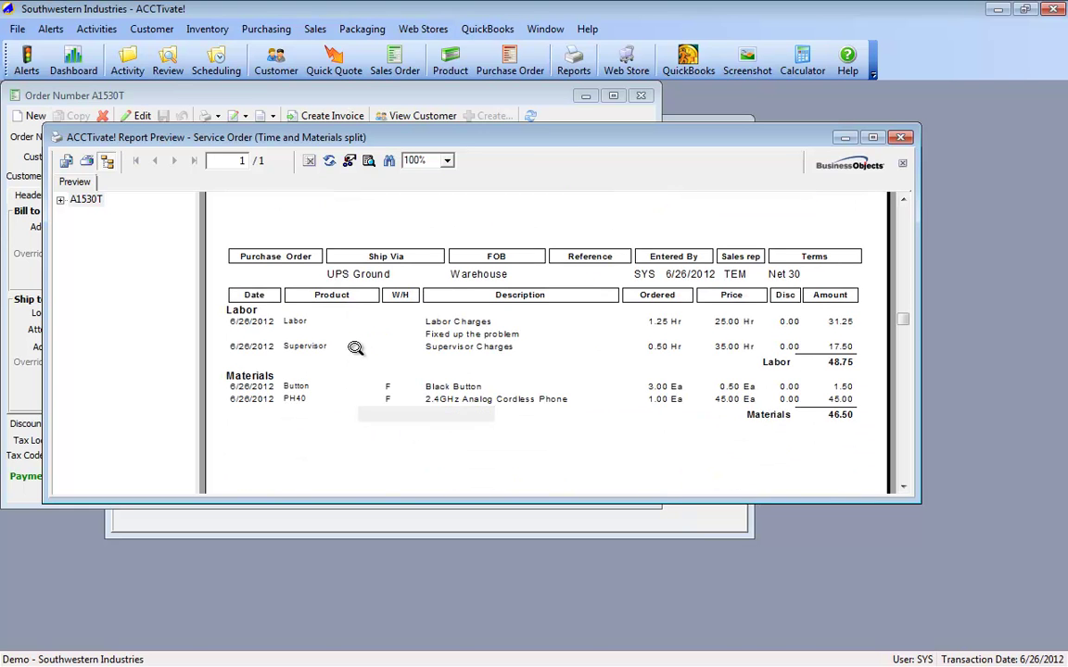
click(831, 414)
scroll(860, 447, down, 4)
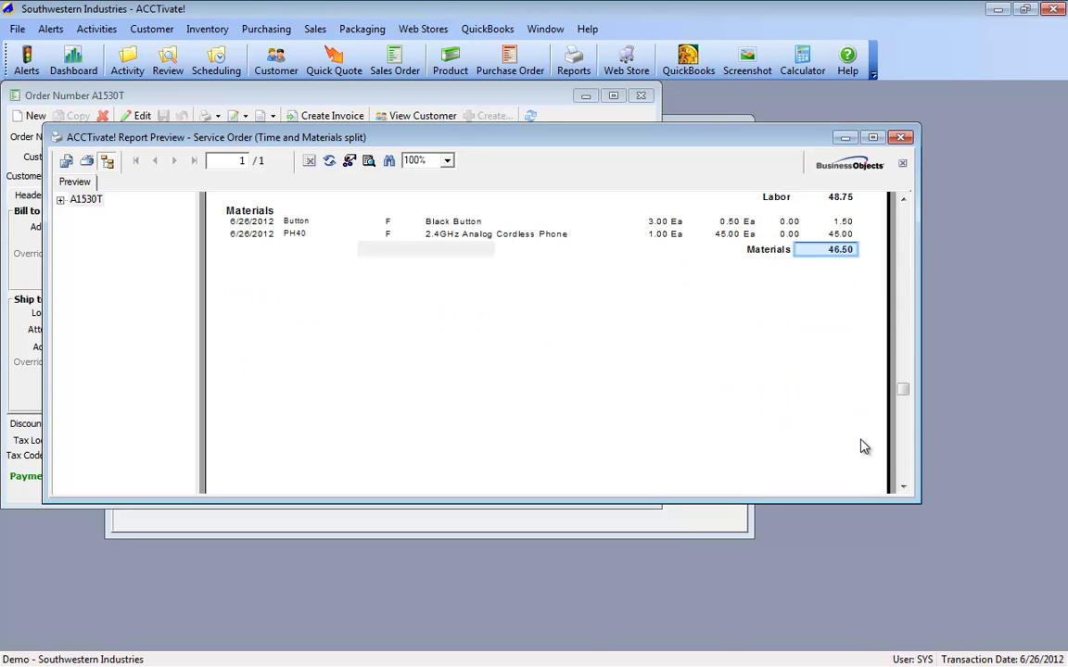
click(901, 138)
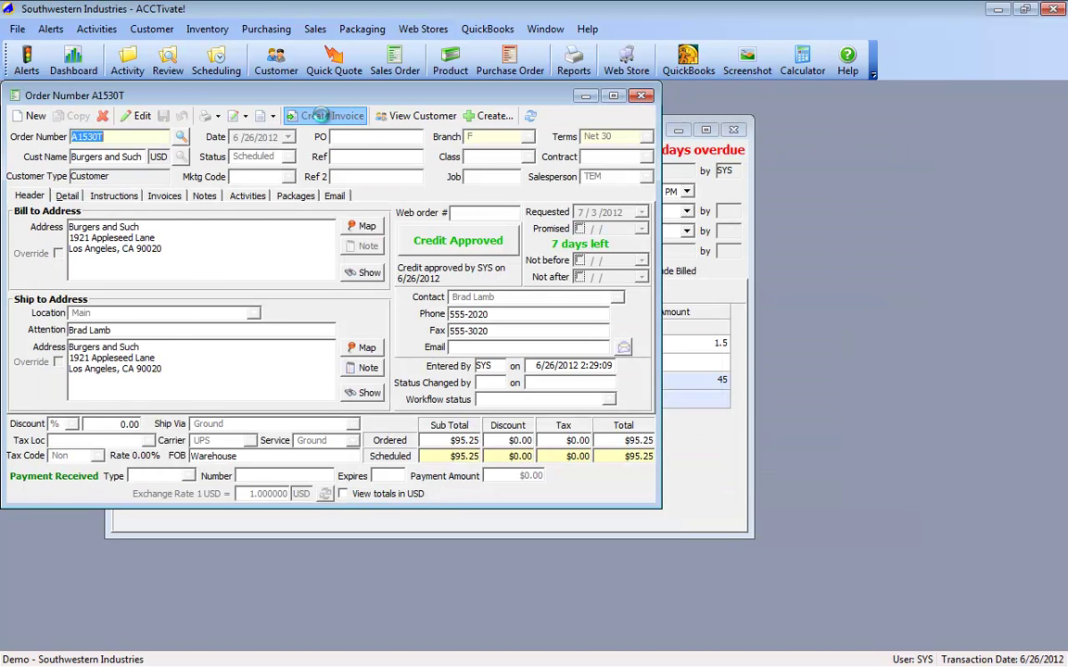
Step: Release A1530T as an invoice using the Service Invoice format
click(293, 115)
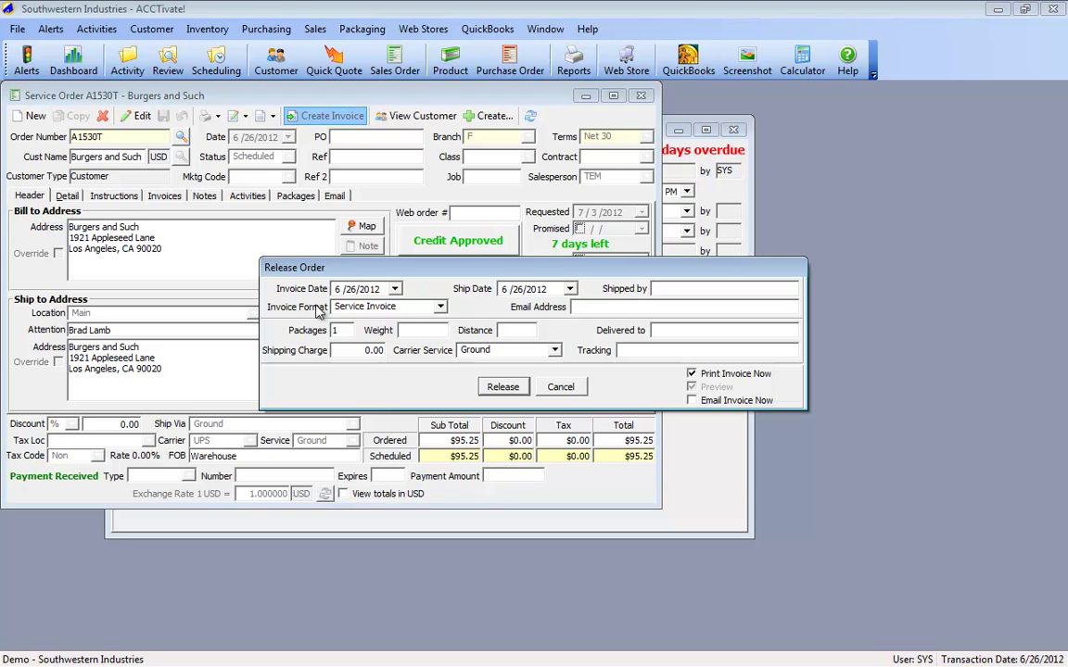
click(442, 308)
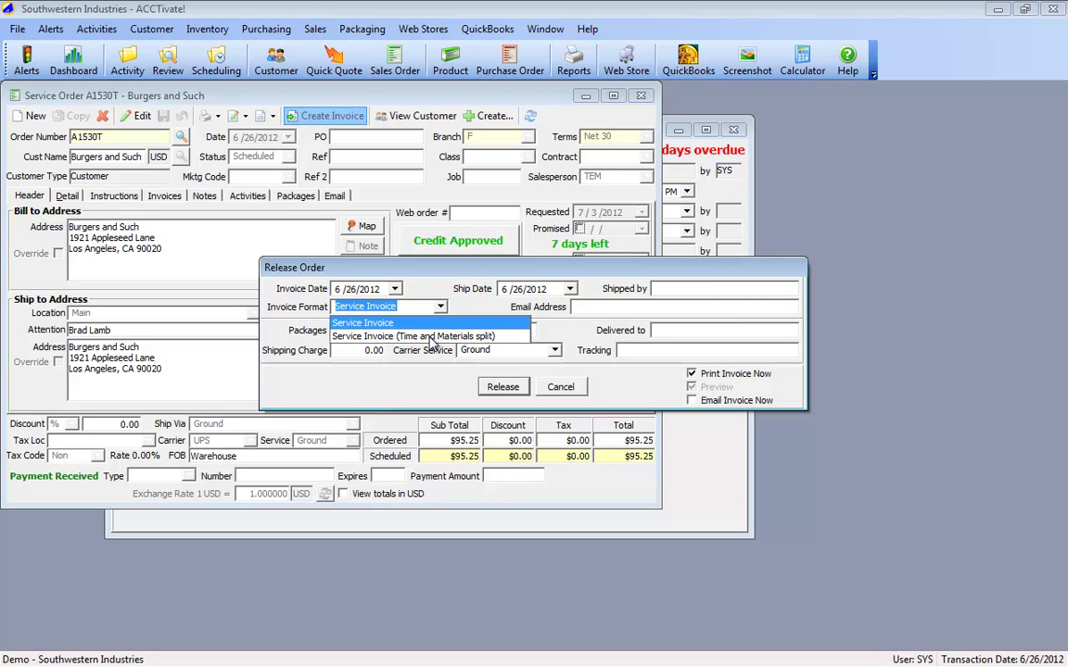
click(408, 270)
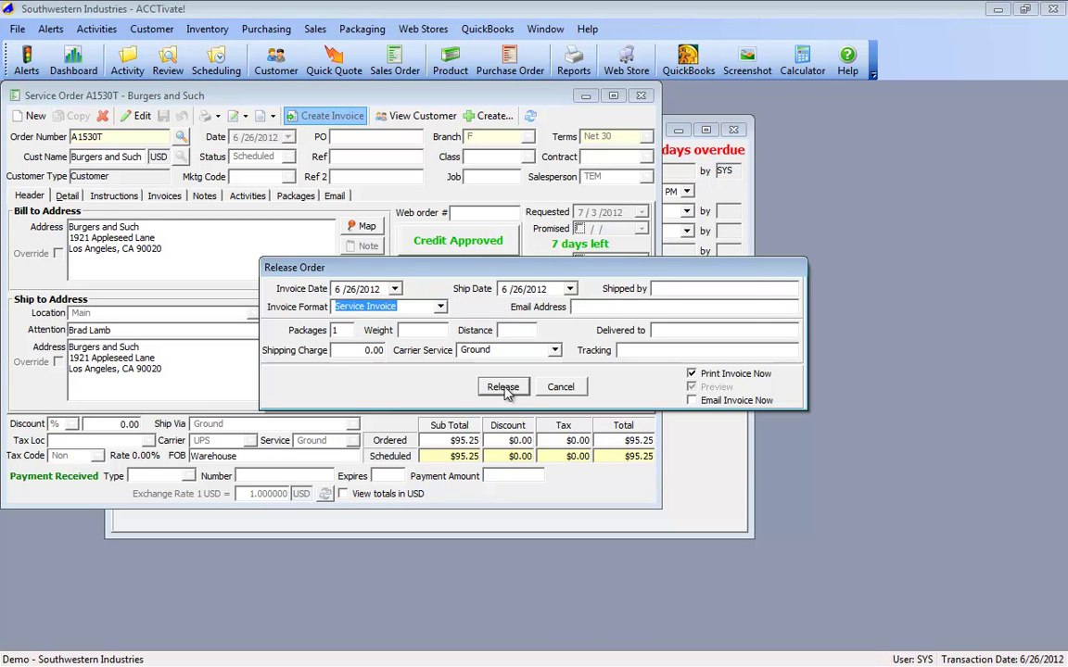
click(504, 388)
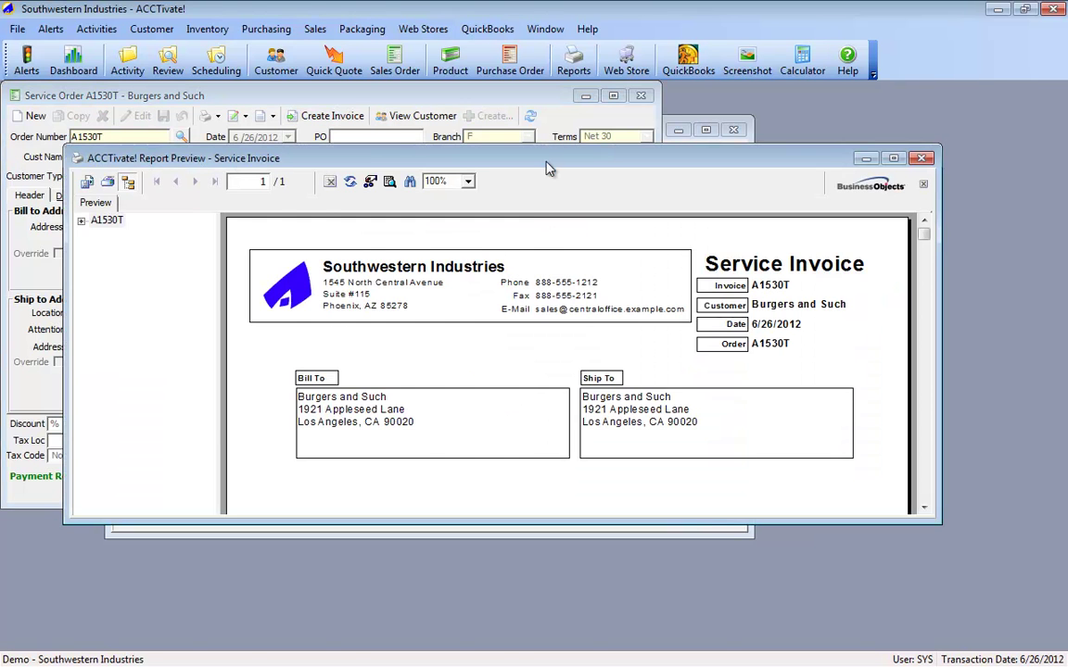
Step: Check the invoice preview's USD 95.25 total with zero tax and open the Button product record
double_click(494, 156)
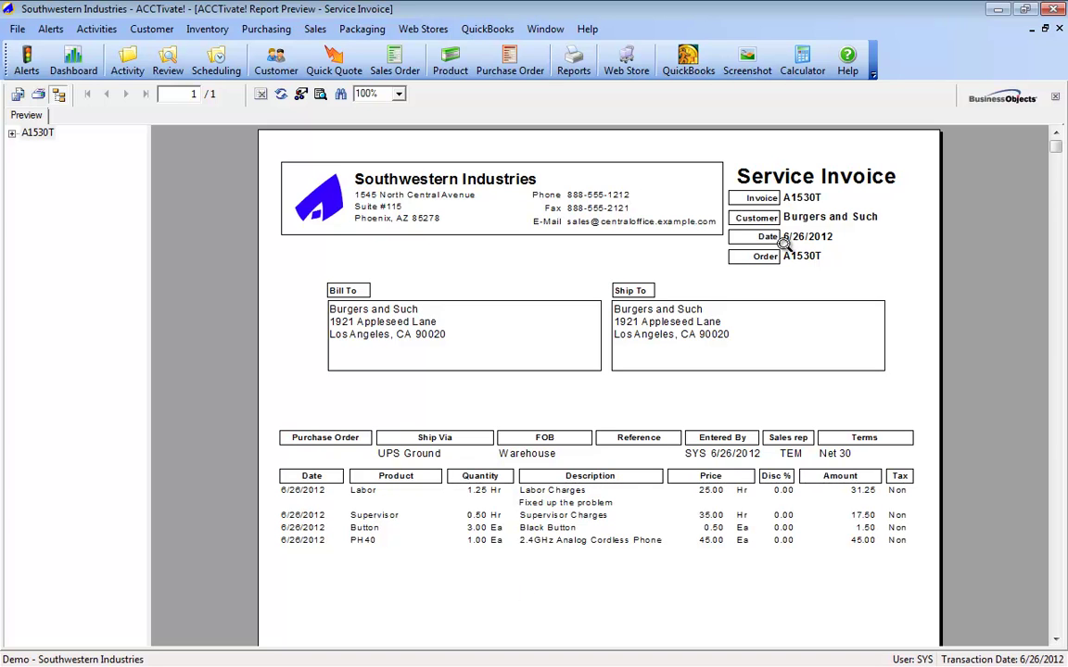
scroll(596, 556, down, 5)
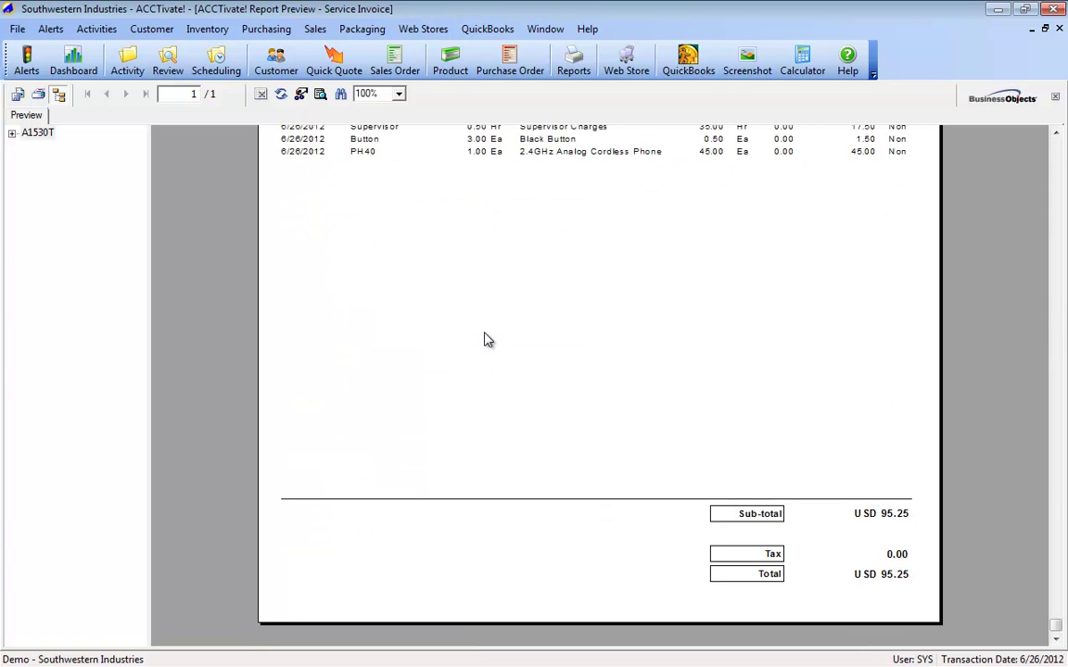
click(378, 140)
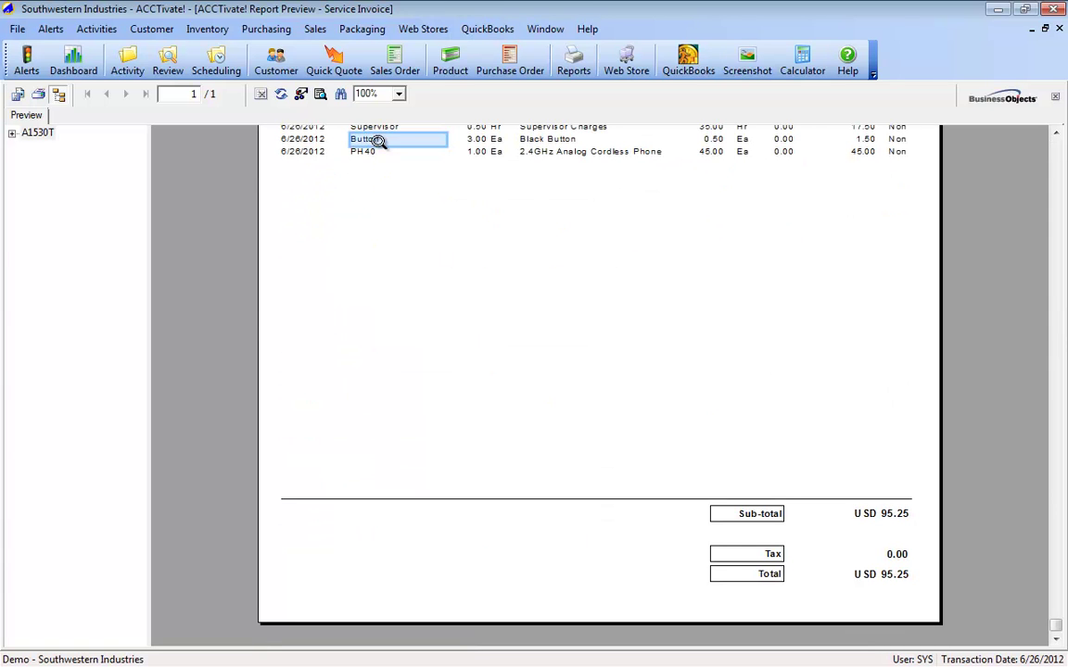
double_click(378, 140)
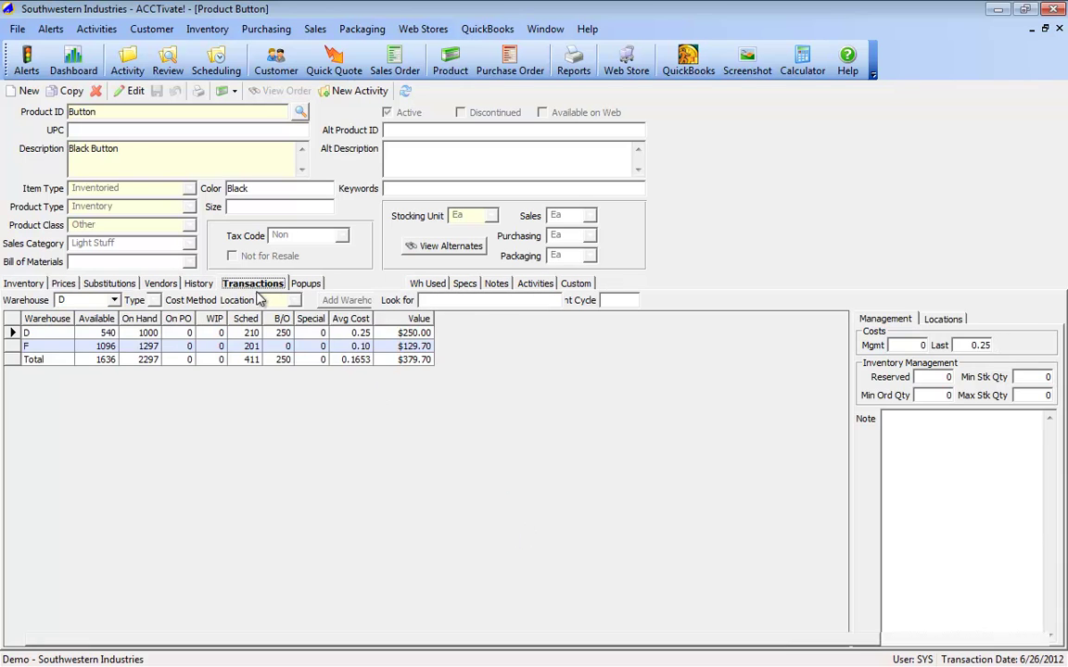
Step: Find the 6/26/2012 Button sale in warehouse F and open order A1530T to confirm it is Completed
click(255, 286)
click(111, 301)
click(96, 317)
click(12, 339)
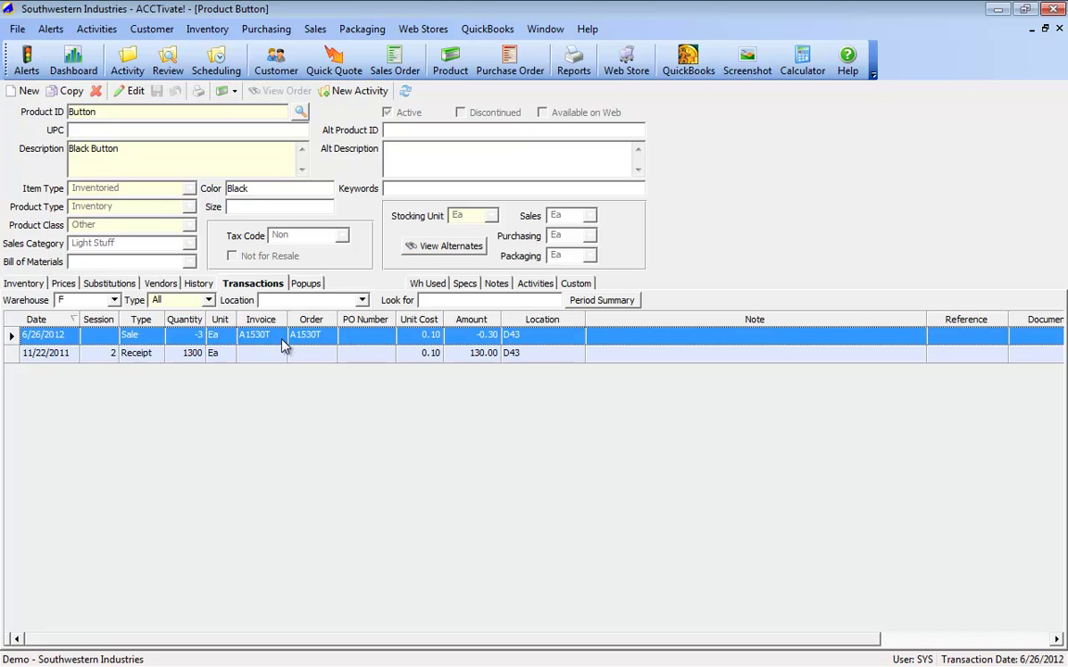
double_click(306, 339)
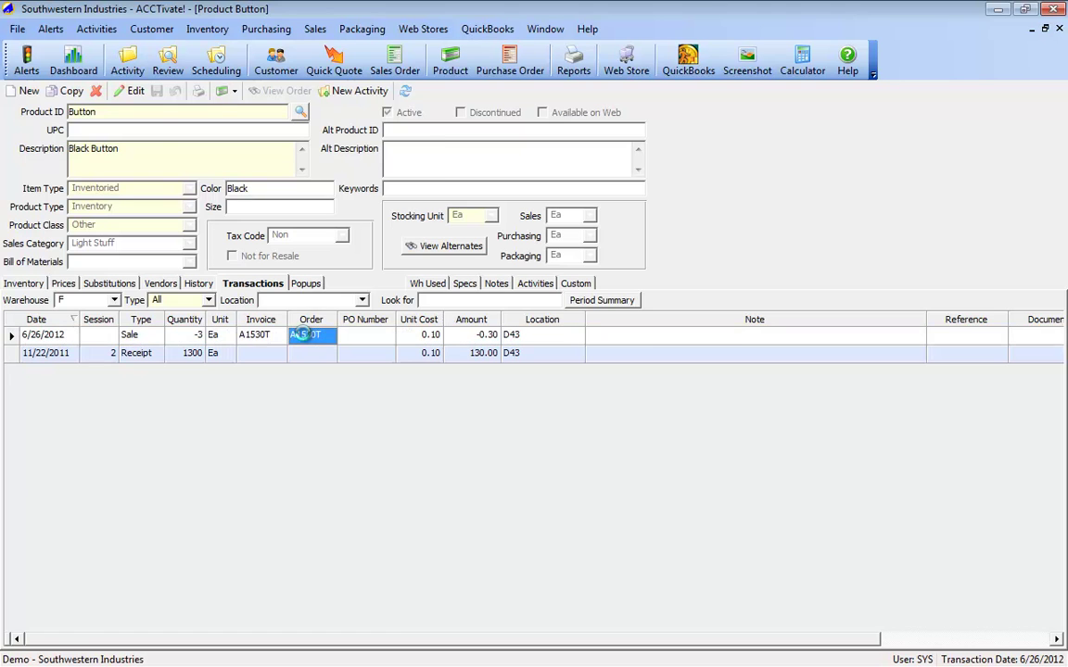
click(545, 440)
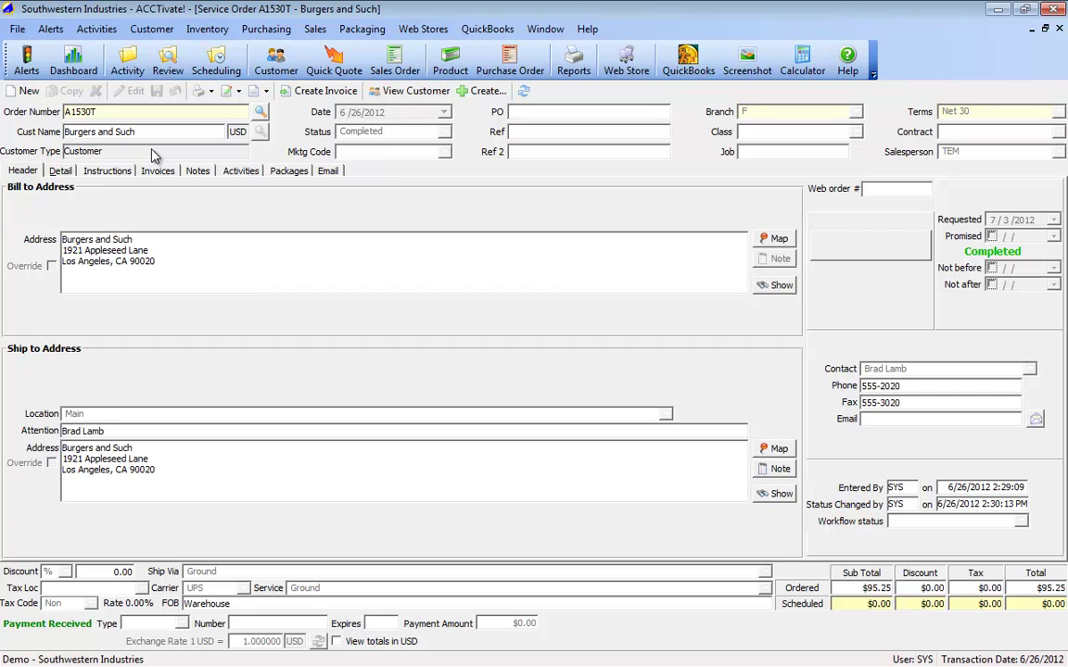
click(60, 172)
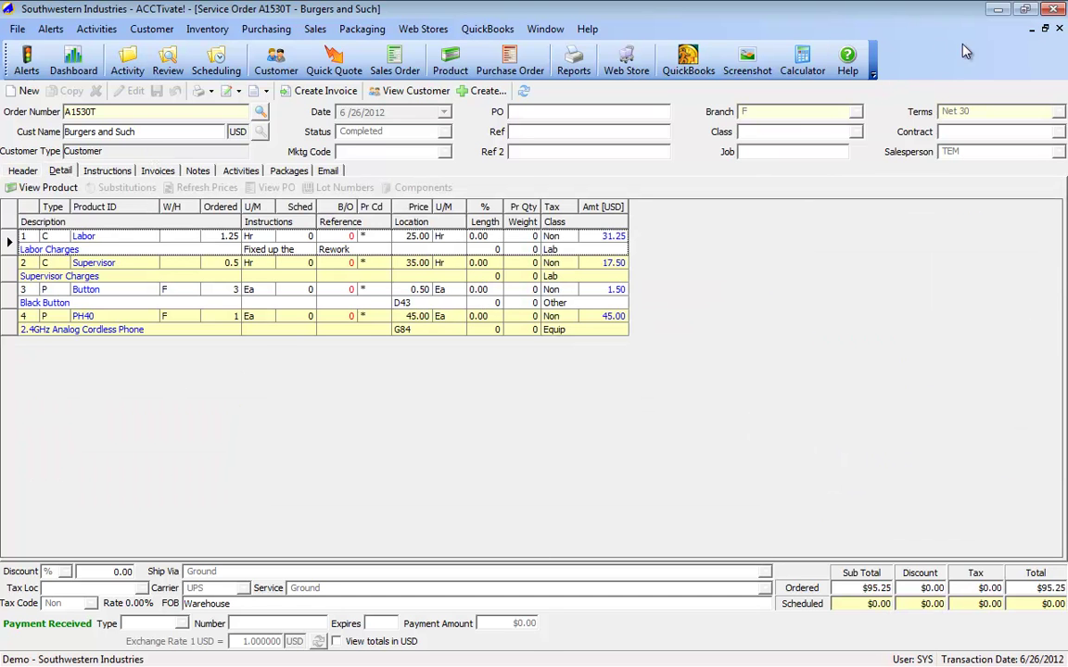
Step: Close the order, product, and invoice preview windows to return to S4105X
click(1044, 30)
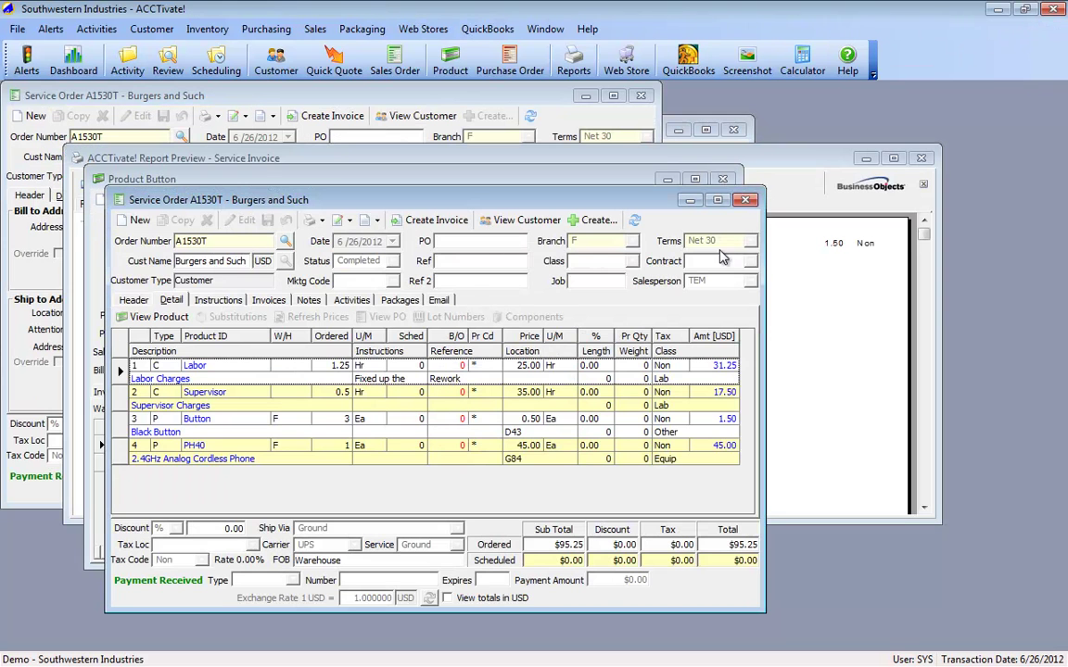
click(737, 198)
click(921, 157)
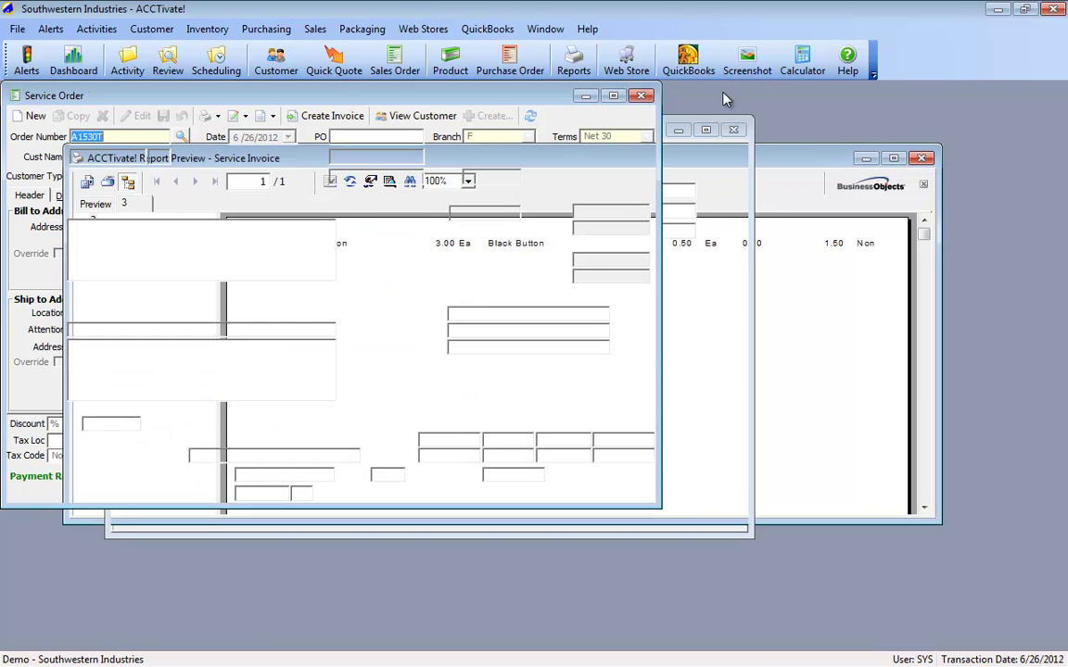
click(644, 97)
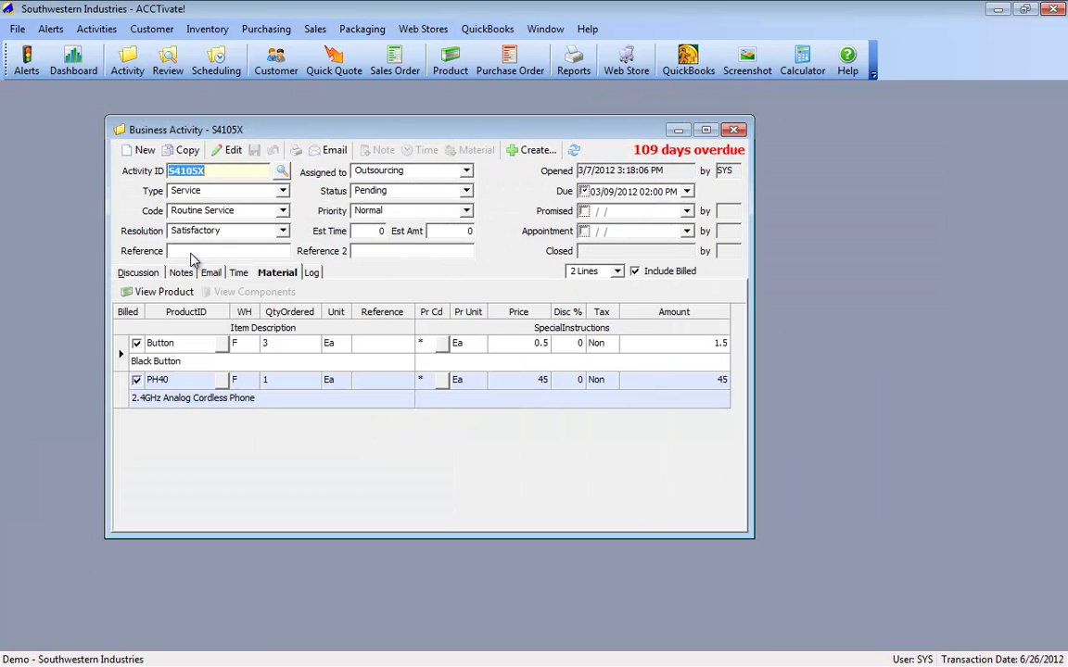
Step: Change the activity type to Sales Opportunity, undo it back to Service, and close S4105X
click(139, 273)
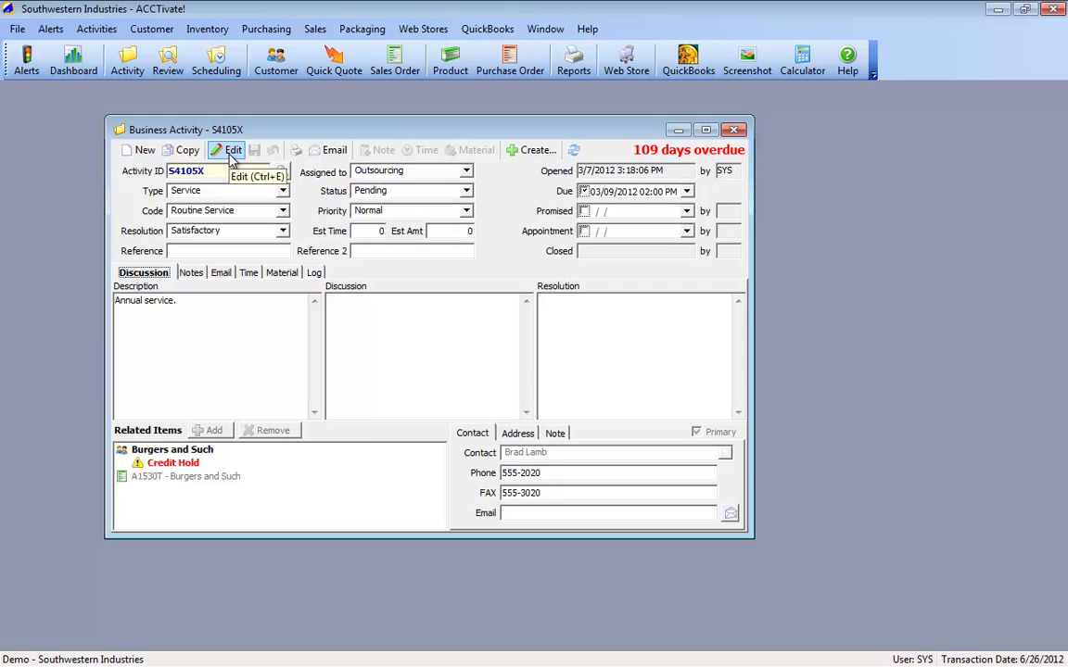
click(232, 152)
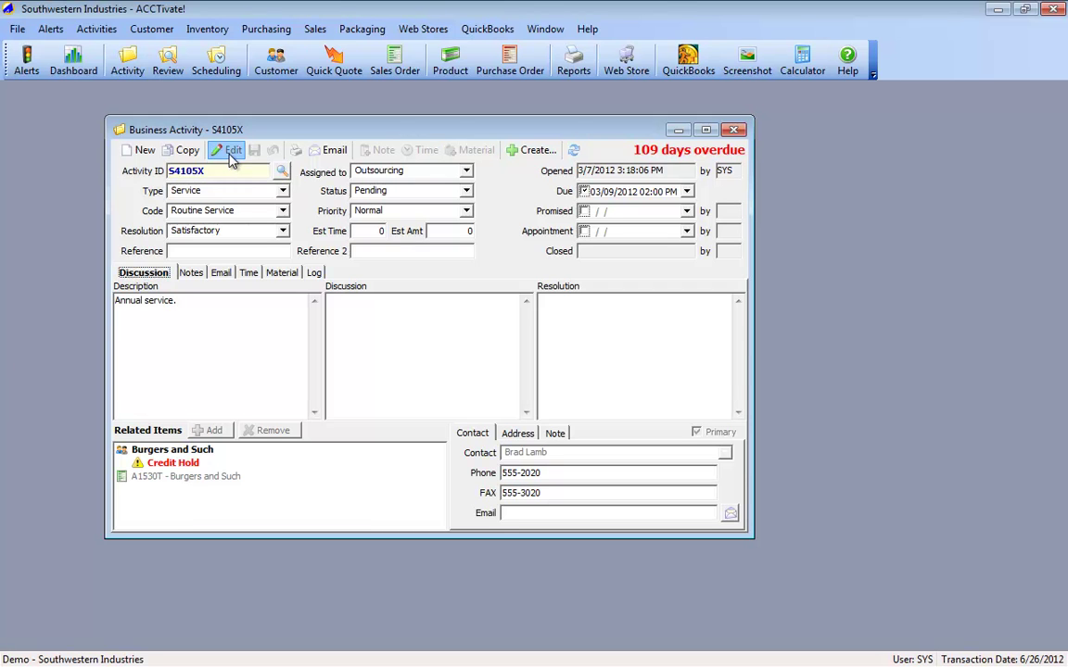
click(260, 189)
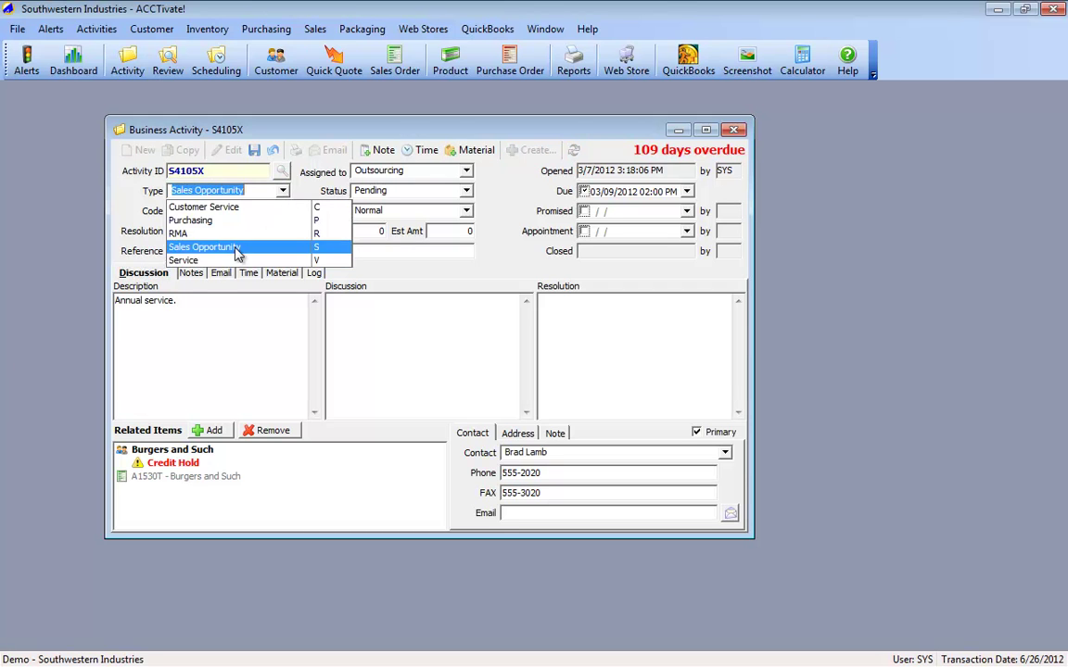
click(206, 247)
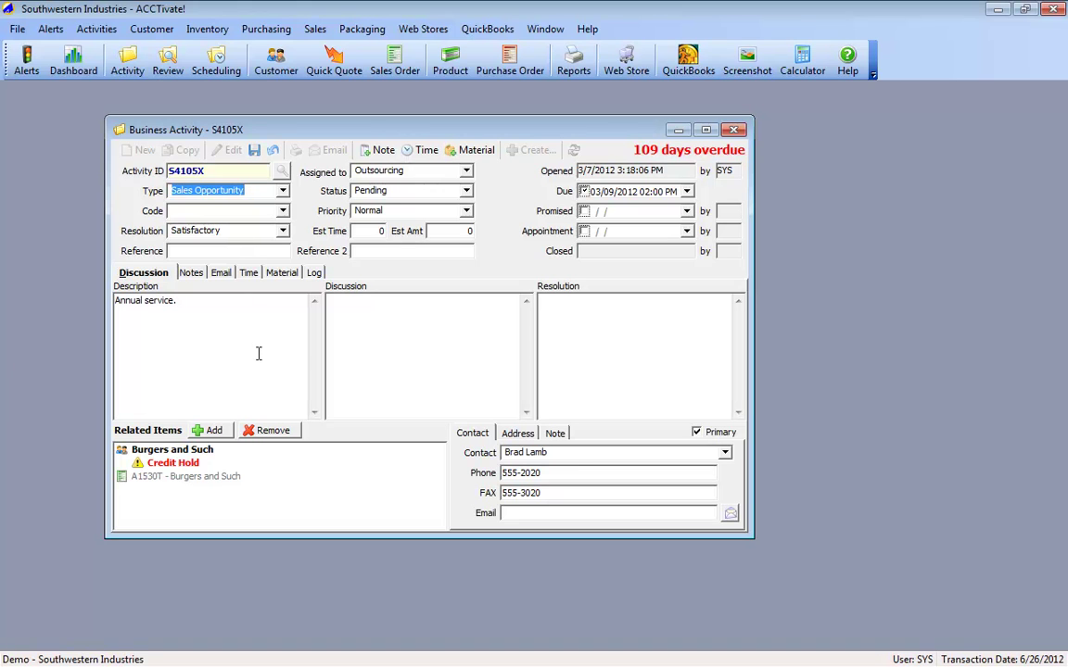
click(273, 151)
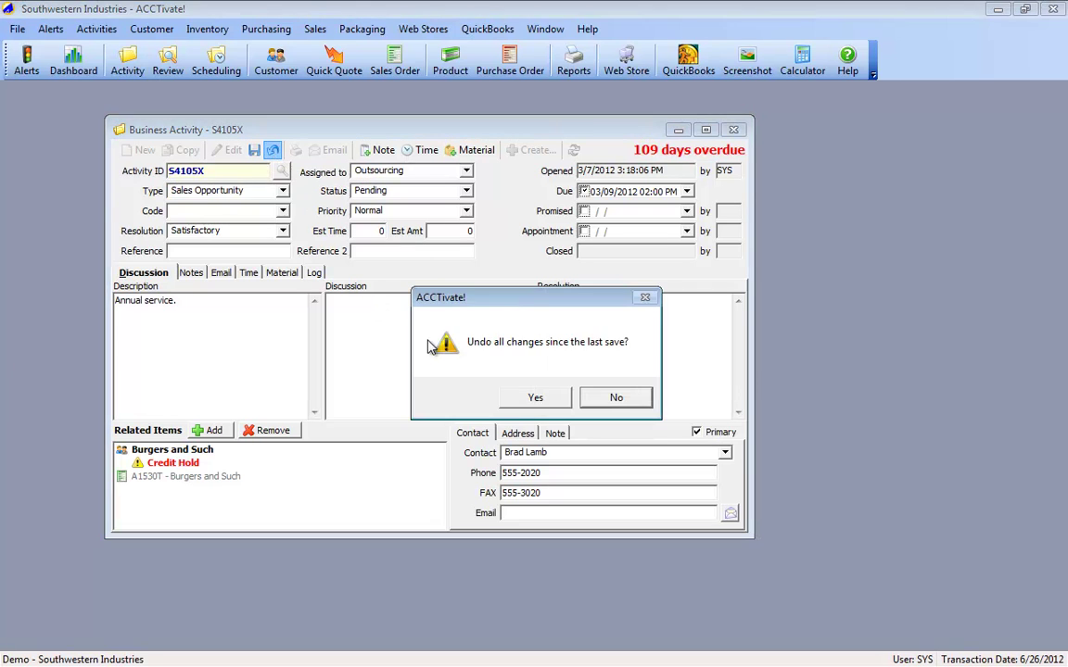
click(545, 399)
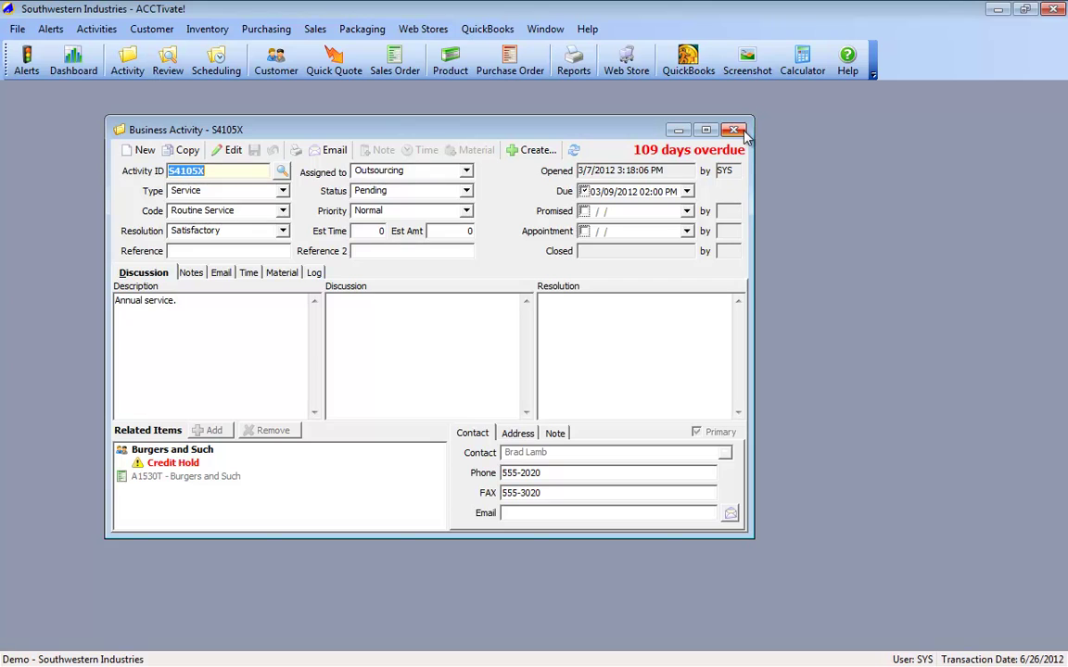
click(742, 133)
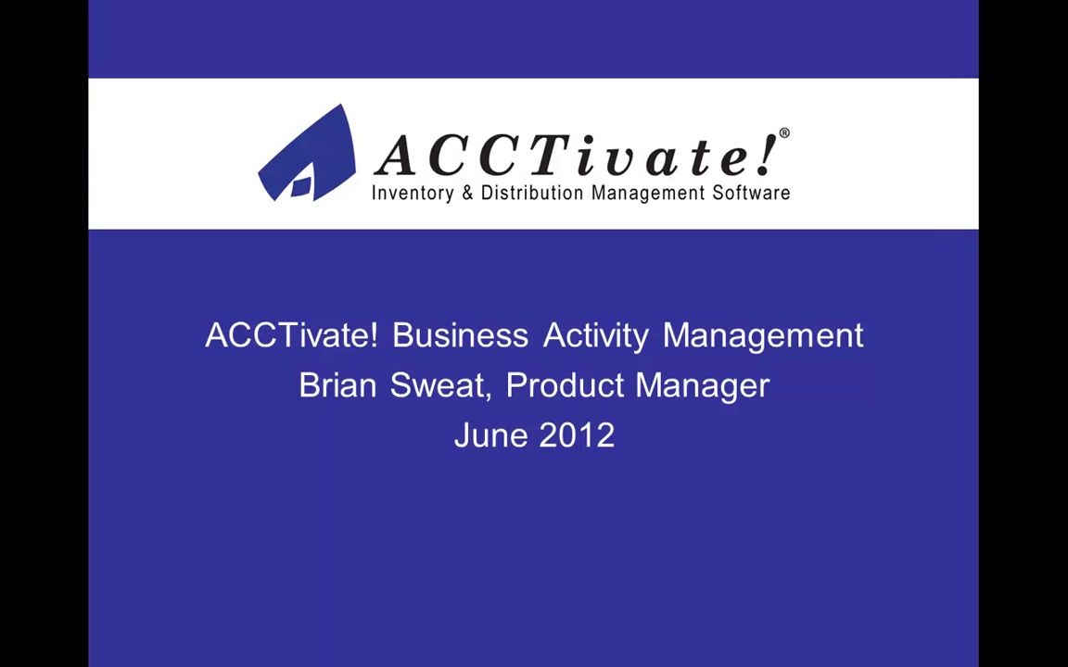